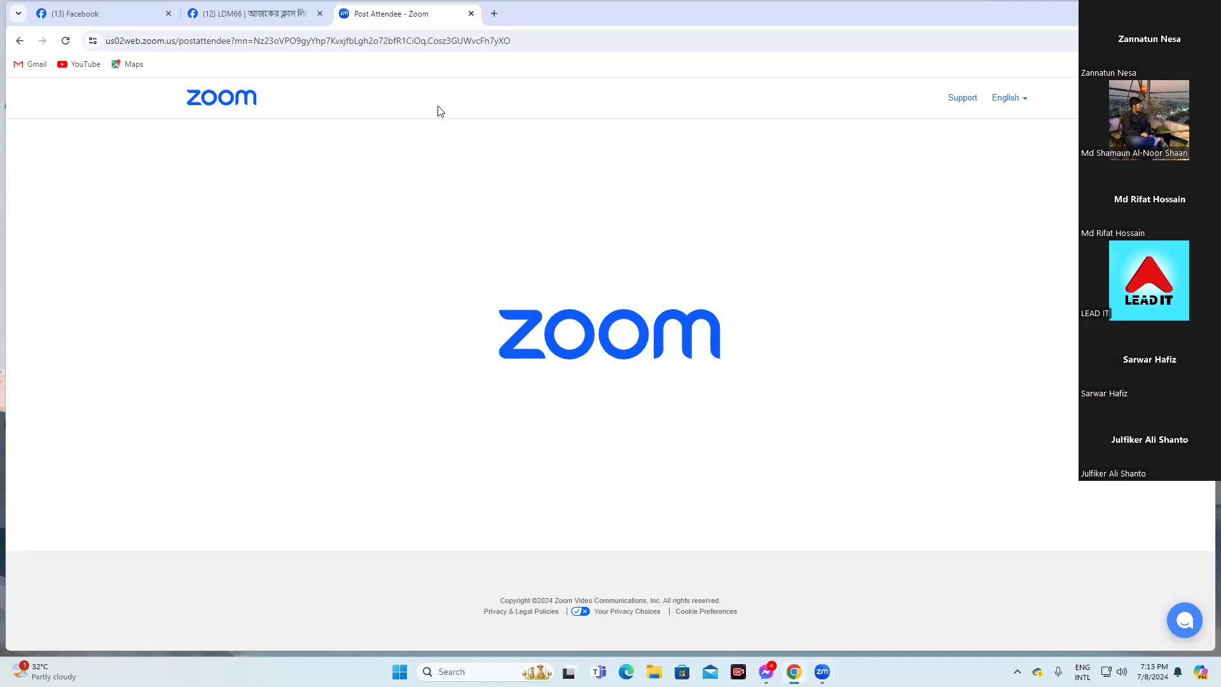
Open a new browser tab and open the Google apps launcher
left_click(494, 13)
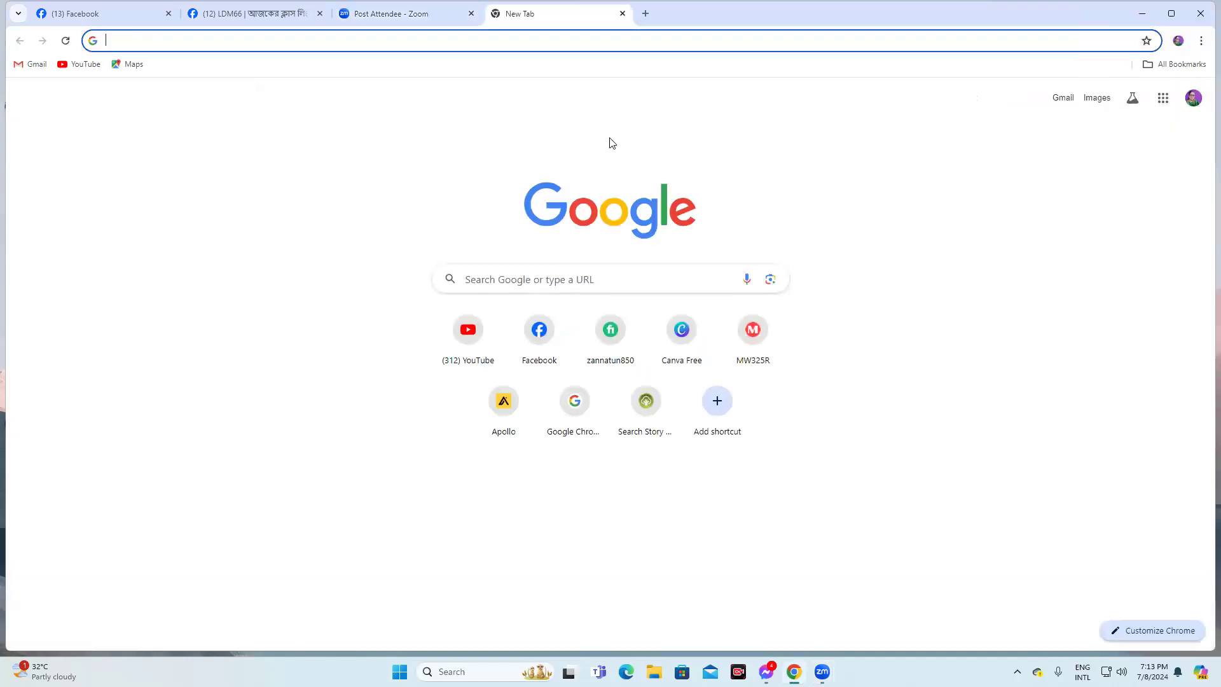
left_click(1163, 98)
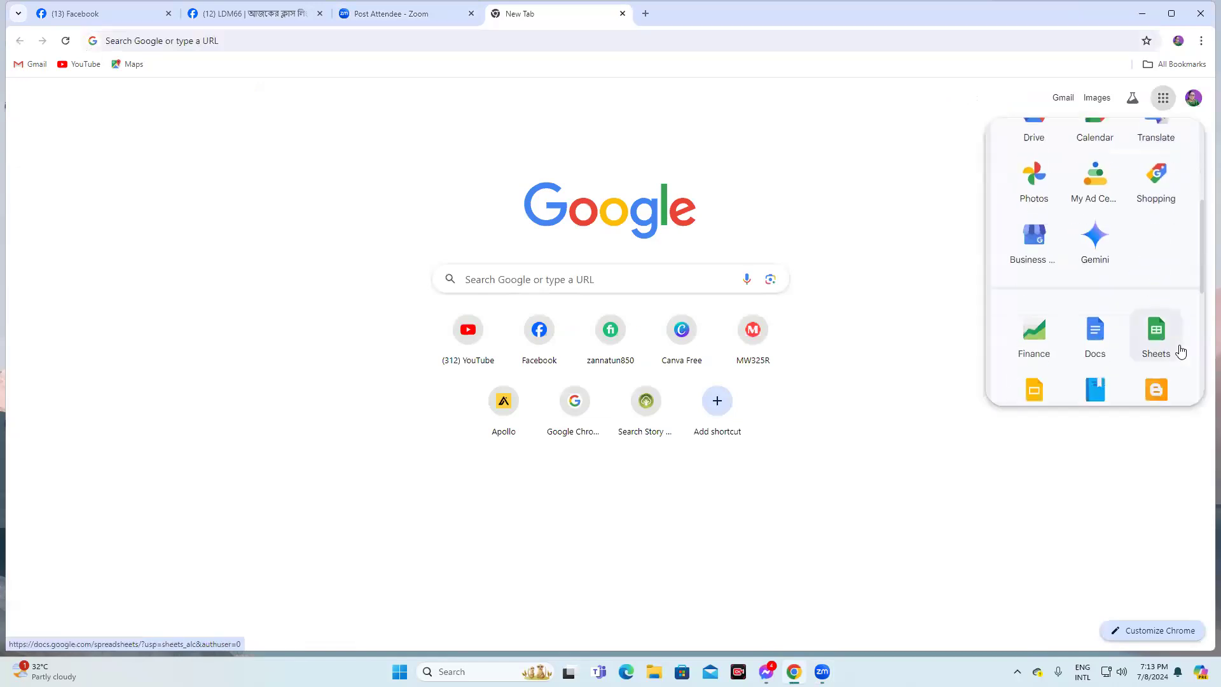
scroll(1156, 330, "down", 4)
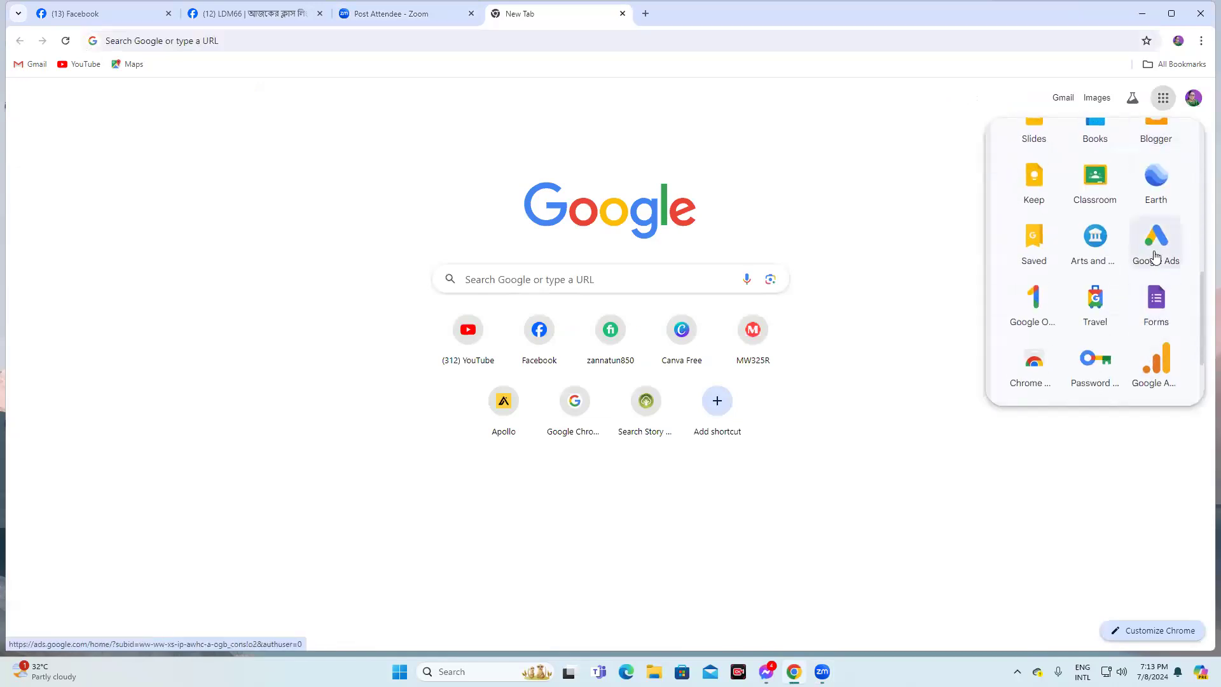
Close the other browser tabs and open Google Ads from the apps launcher
left_click(168, 14)
left_click(167, 14)
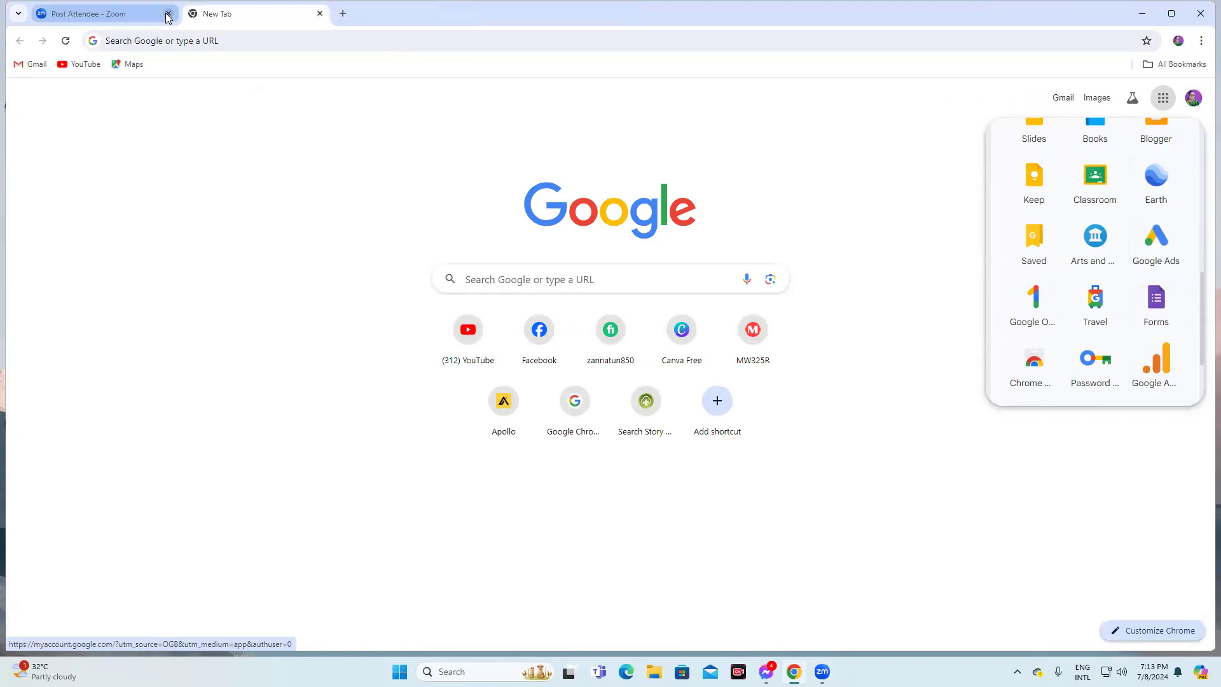
left_click(168, 14)
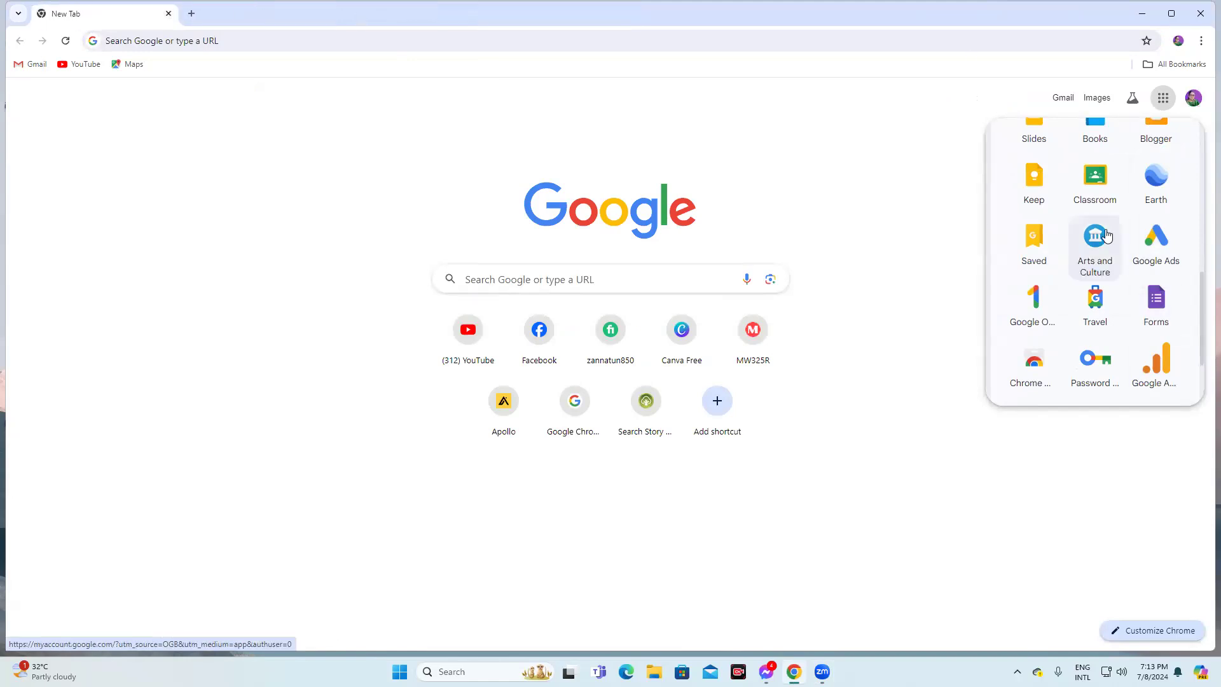
scroll(1098, 235, "down", 2)
scroll(1138, 287, "up", 2)
left_click(1157, 254)
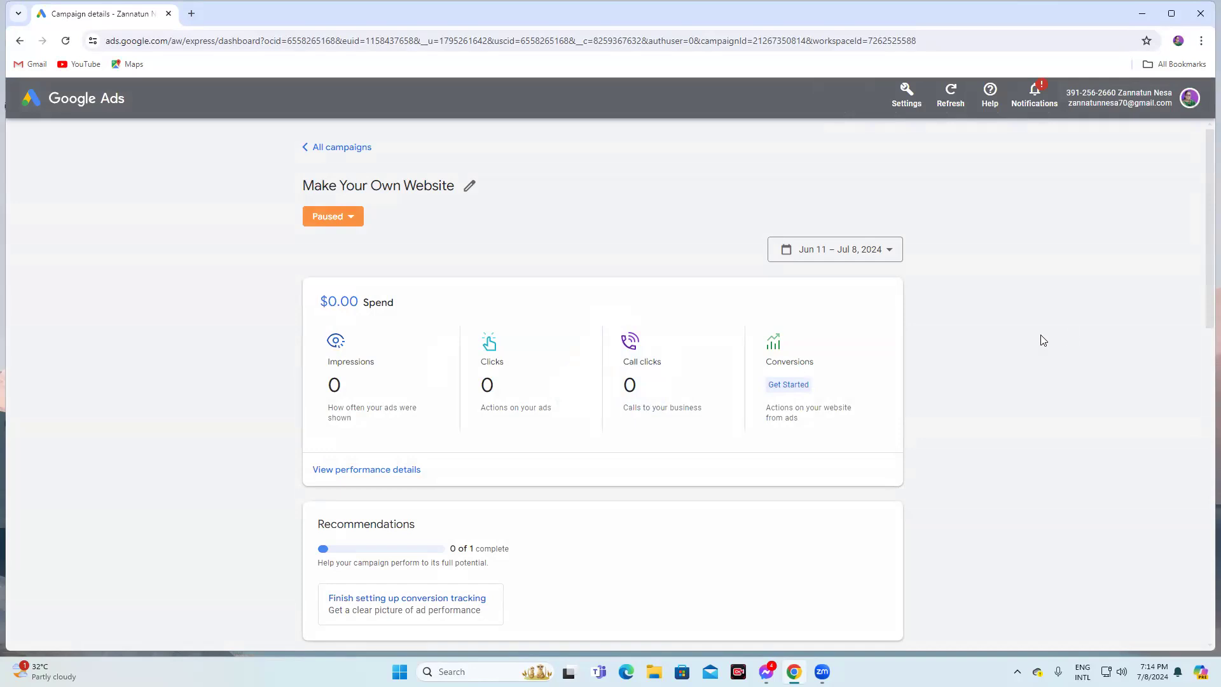
Review the details of the paused Make Your Own Website campaign
scroll(1007, 340, "down", 1)
scroll(1007, 340, "down", 5)
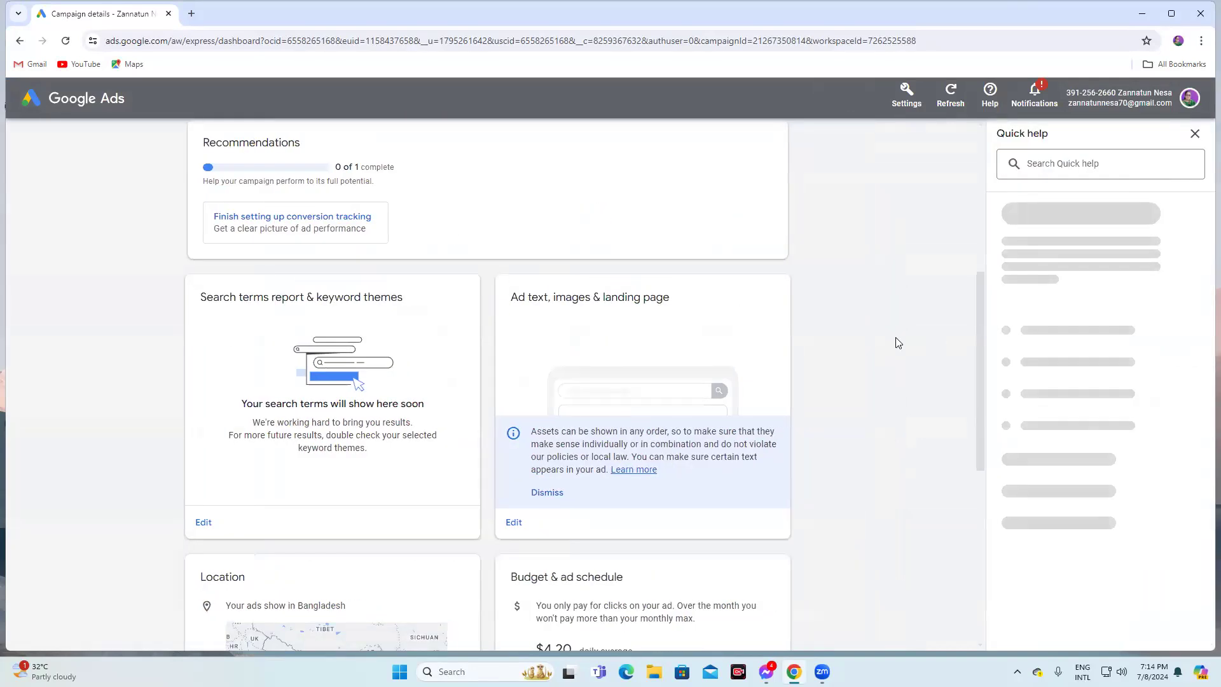
scroll(898, 344, "down", 7)
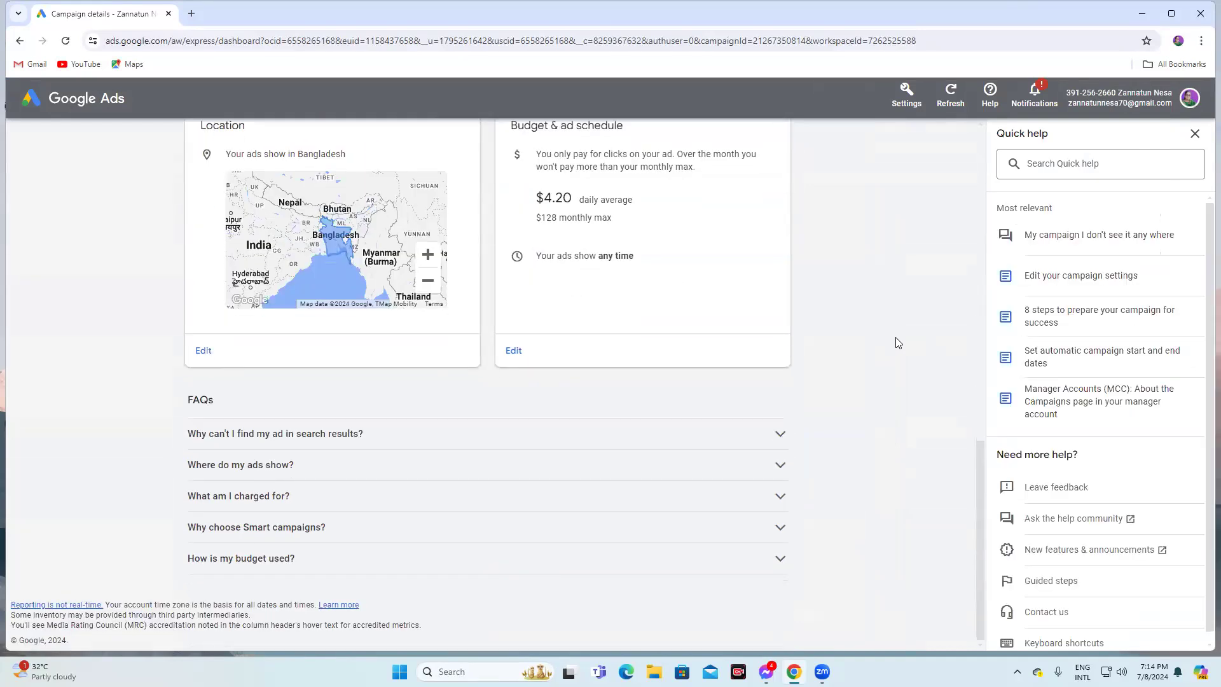
scroll(901, 355, "up", 7)
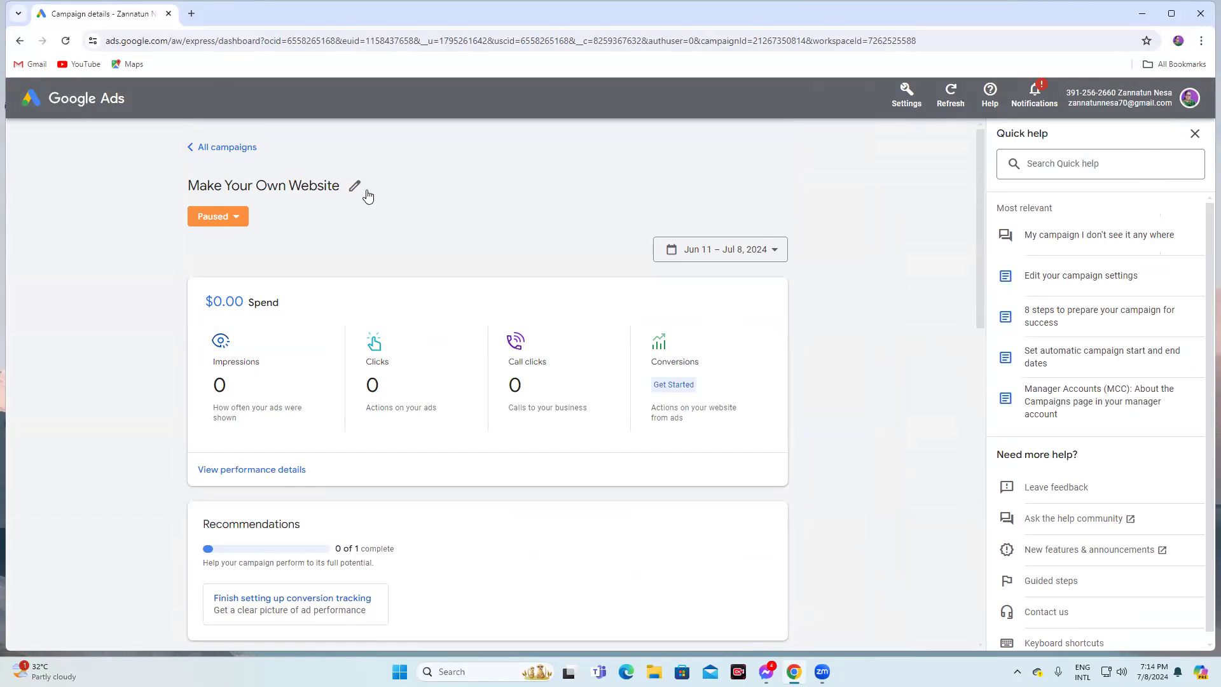
Return to the list of all campaigns, dismissing the security notice and the Quick help panel
left_click(237, 220)
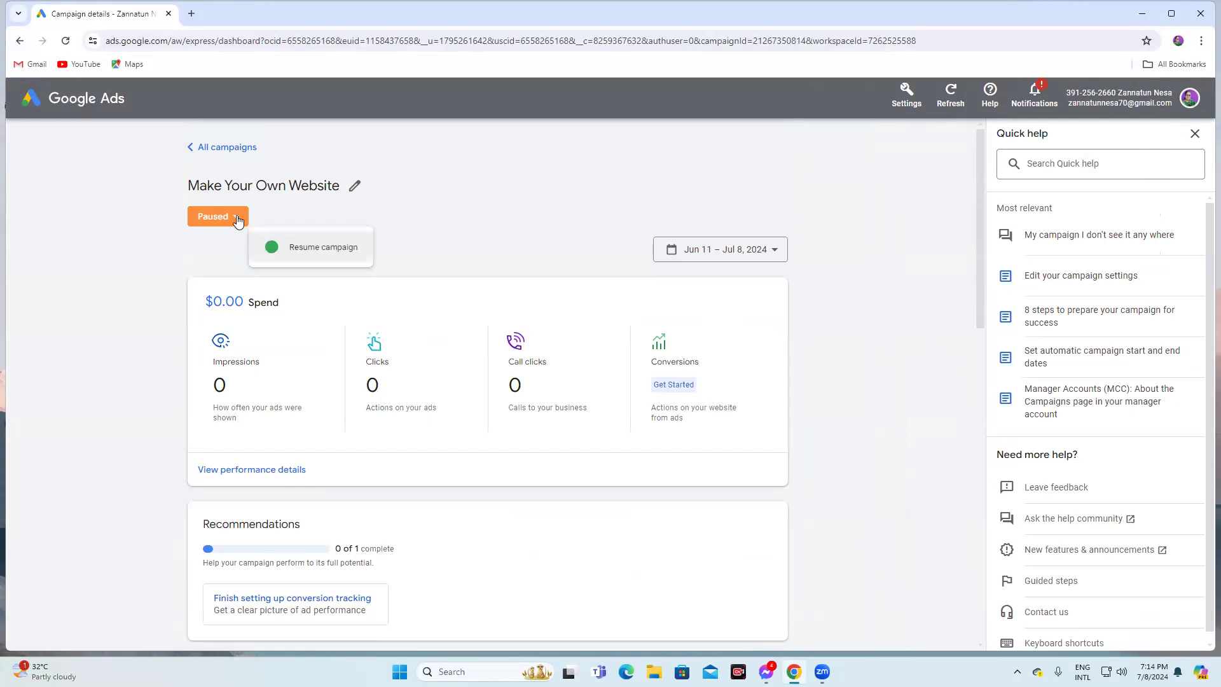
left_click(191, 147)
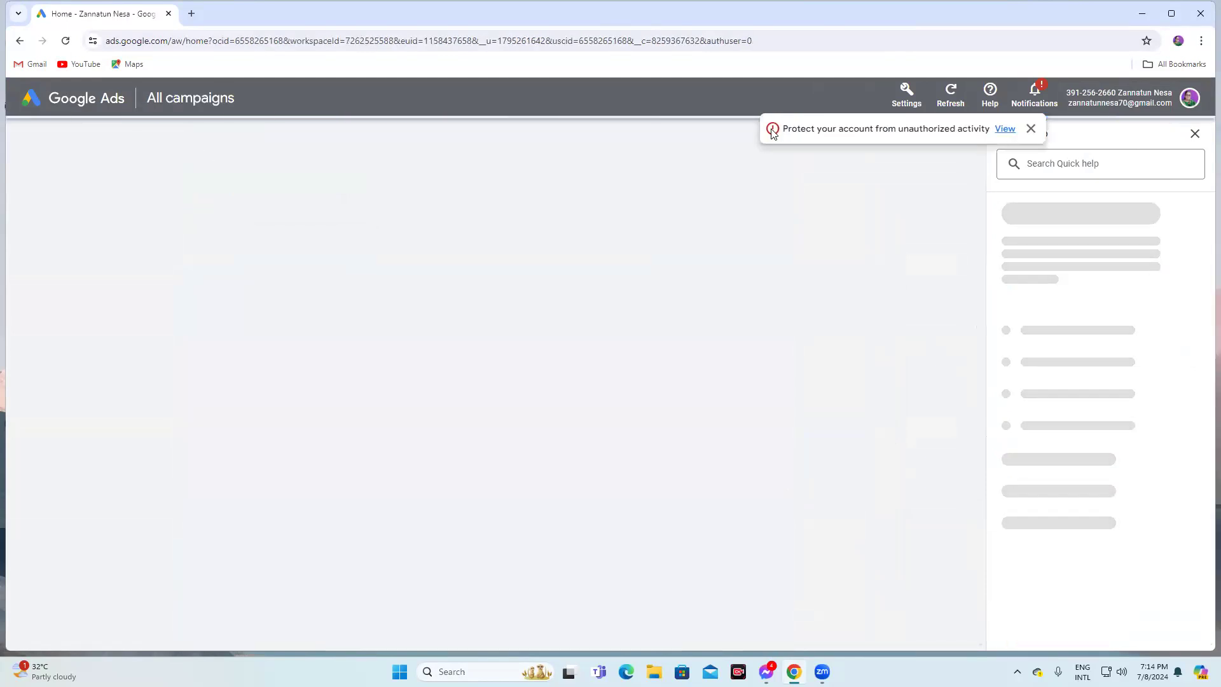
left_click(1031, 129)
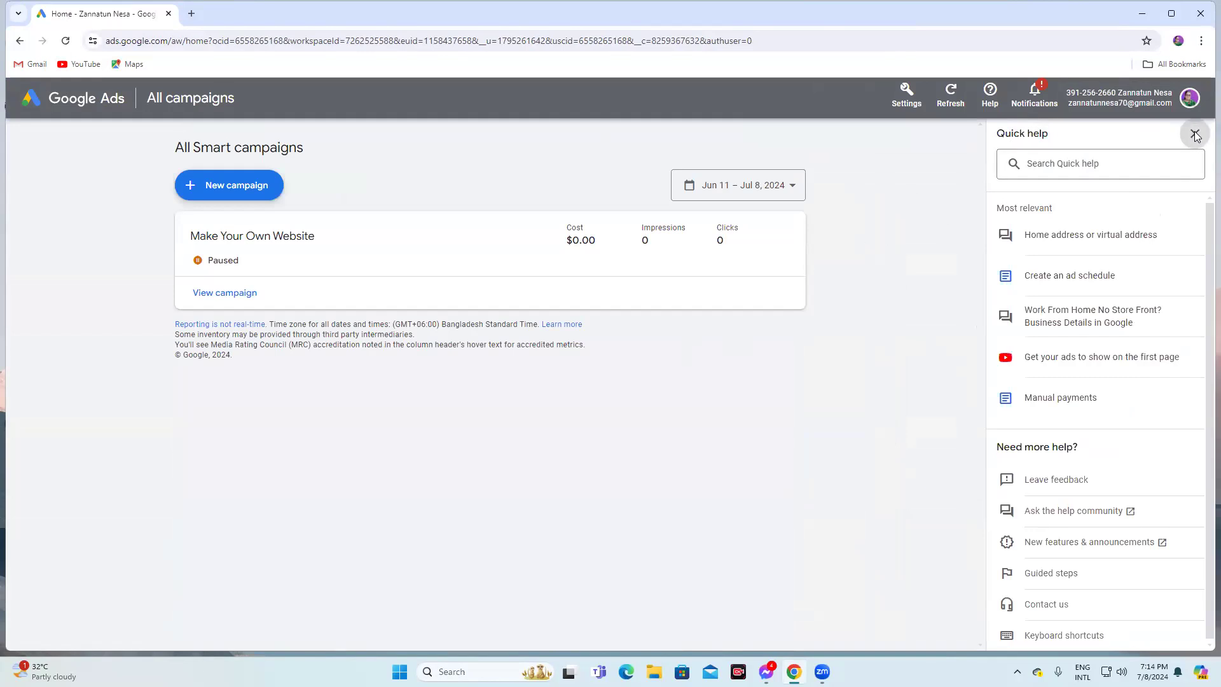
left_click(1194, 133)
Create a new Google Ads account from the account menu and start its first campaign
left_click(1182, 113)
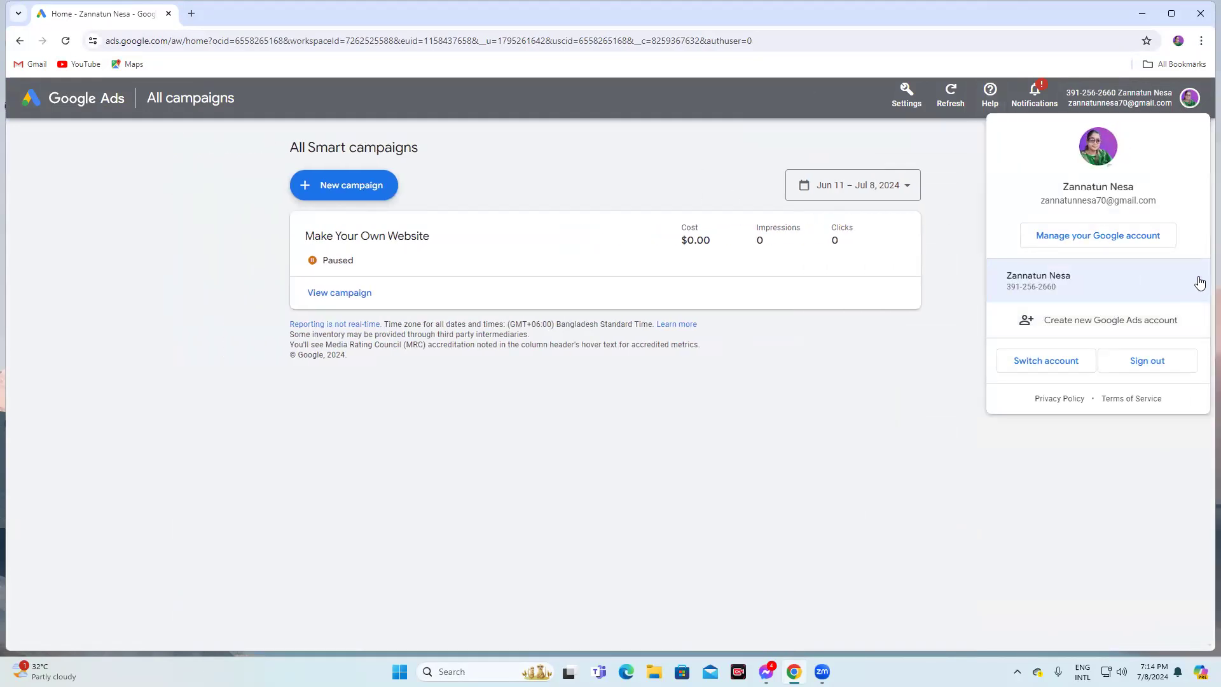
left_click(1081, 325)
left_click(737, 405)
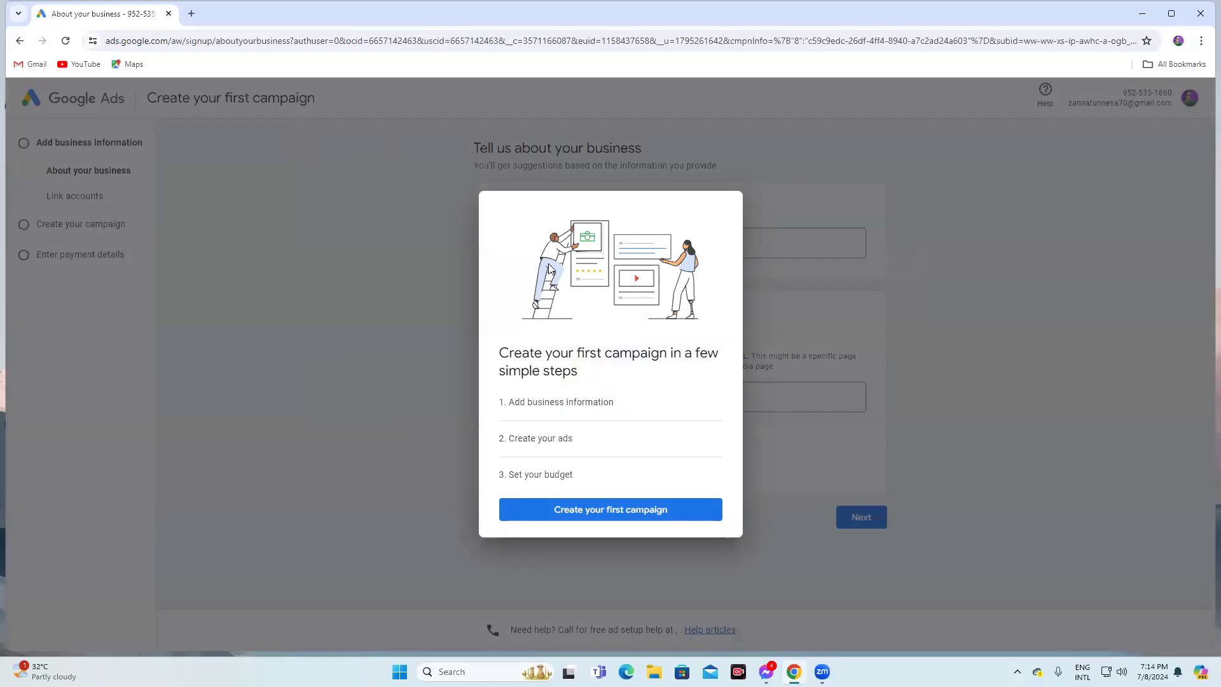
left_click(1172, 13)
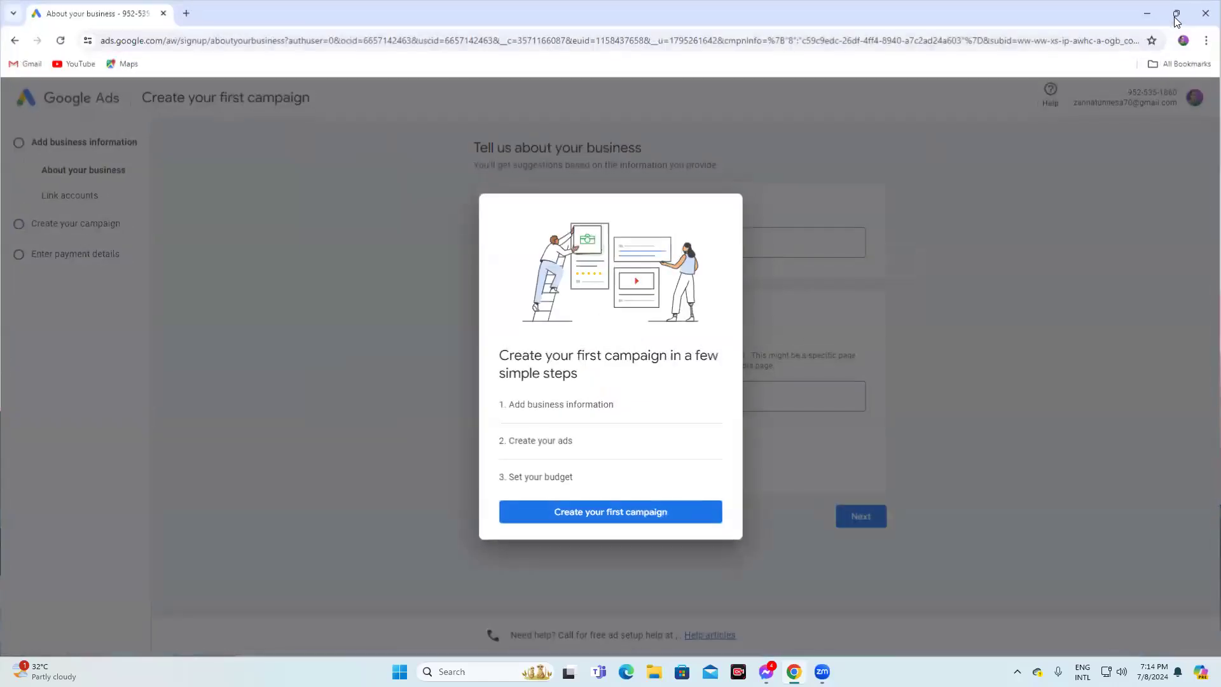
left_click(598, 516)
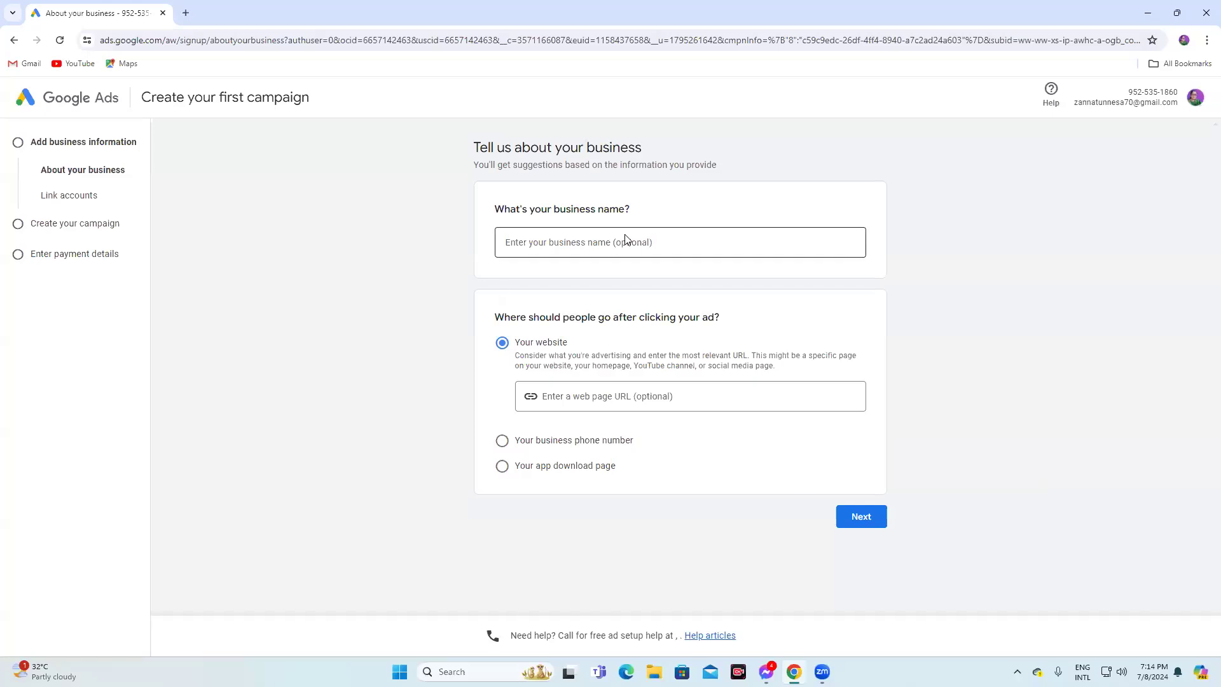
left_click(599, 242)
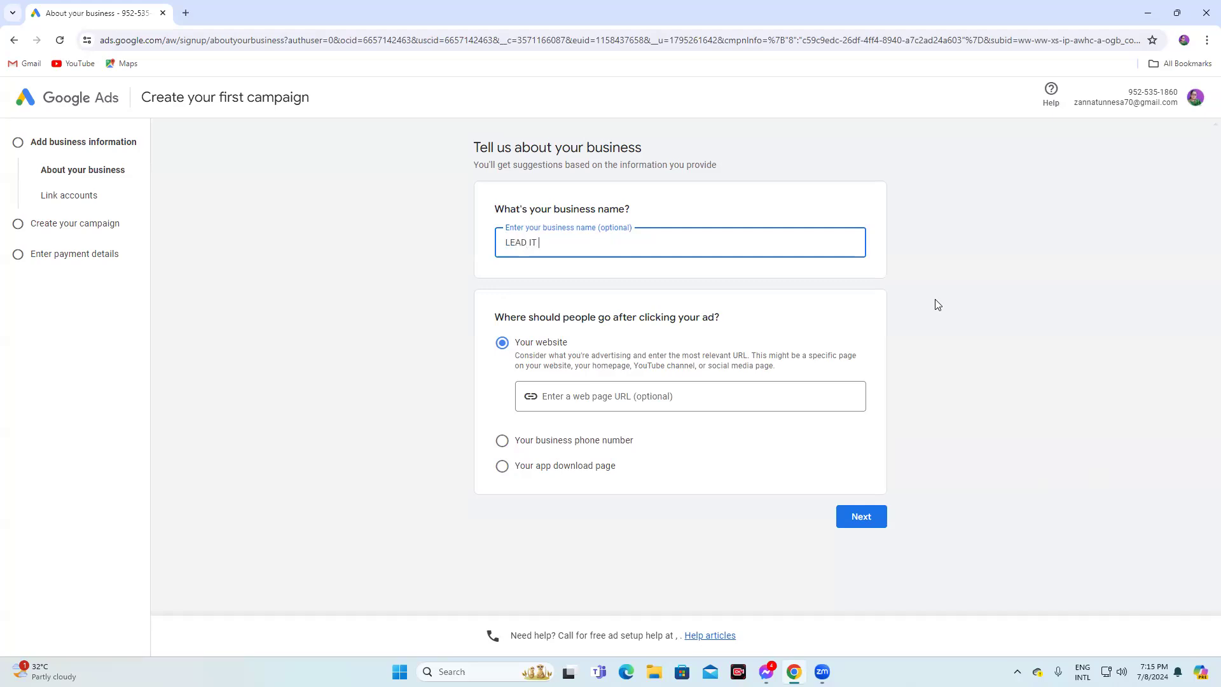
left_click(584, 397)
type("www.edu.leaditbd.com")
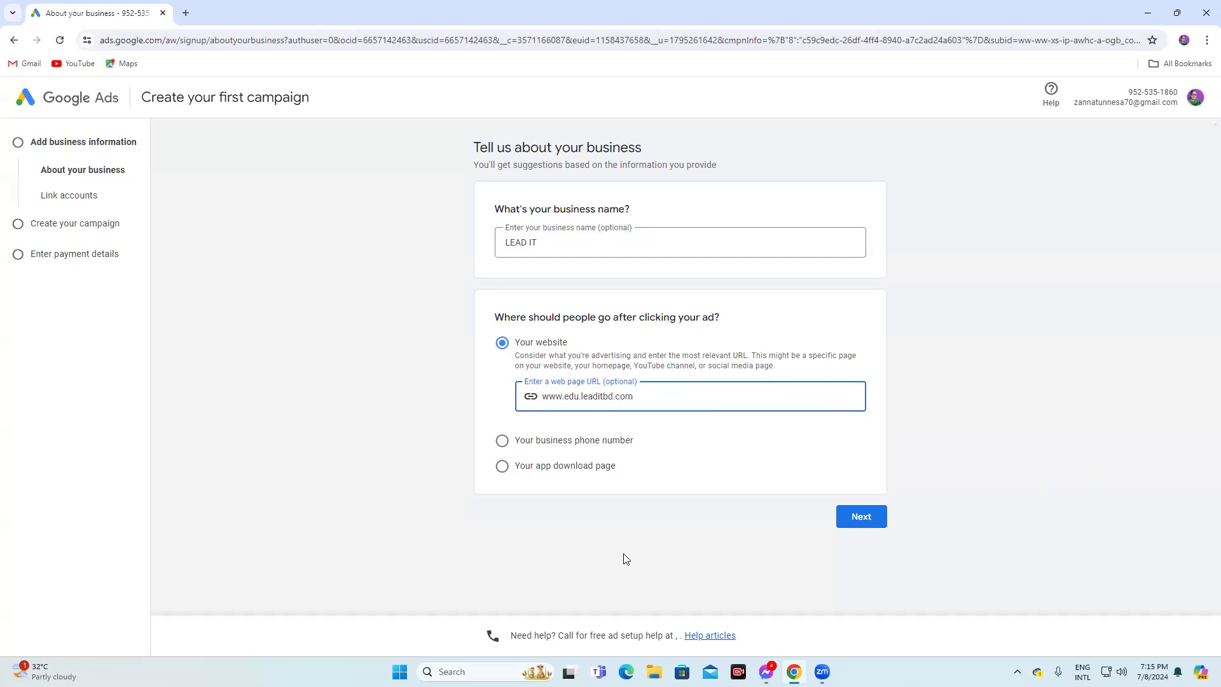
left_click(576, 578)
left_click(863, 516)
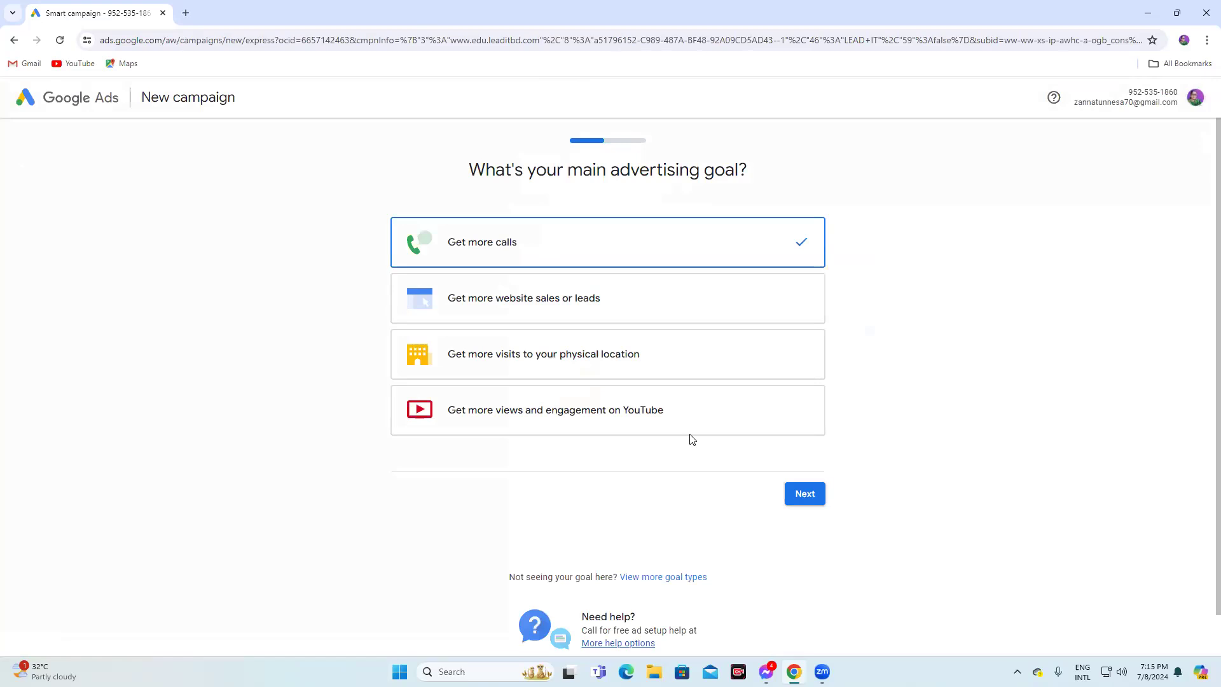
Continue with the Get more calls goal and review the suggested ad headlines and descriptions
left_click(802, 502)
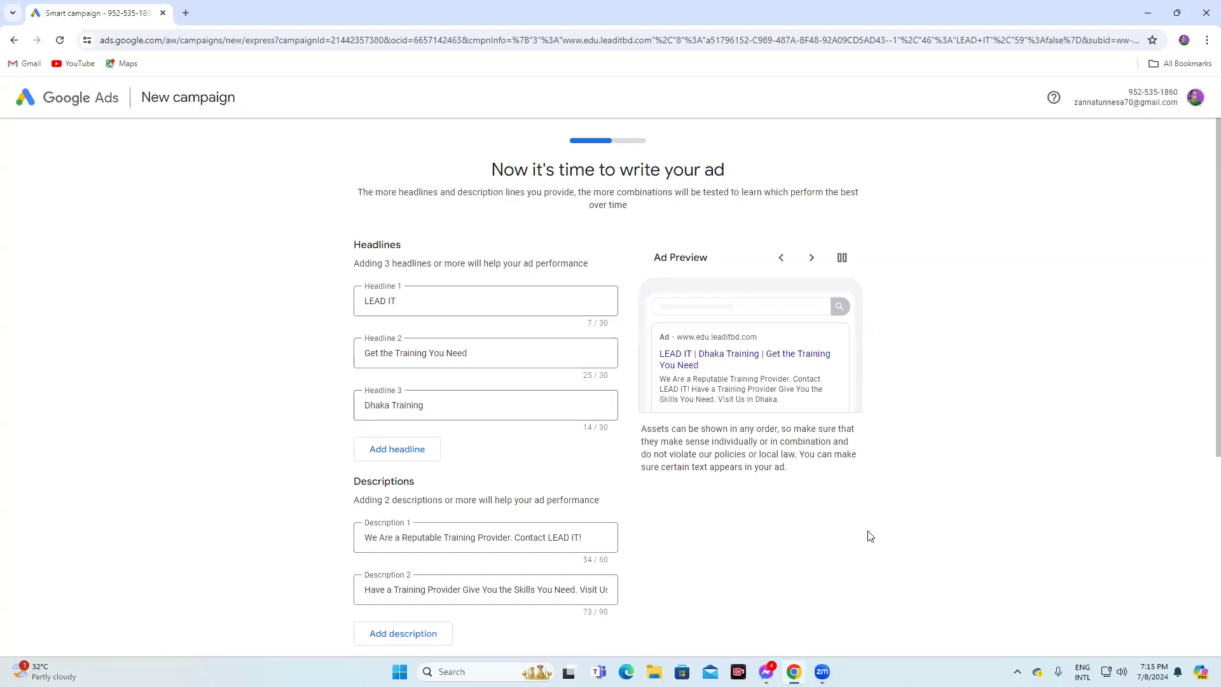
scroll(954, 528, "down", 4)
scroll(891, 498, "down", 1)
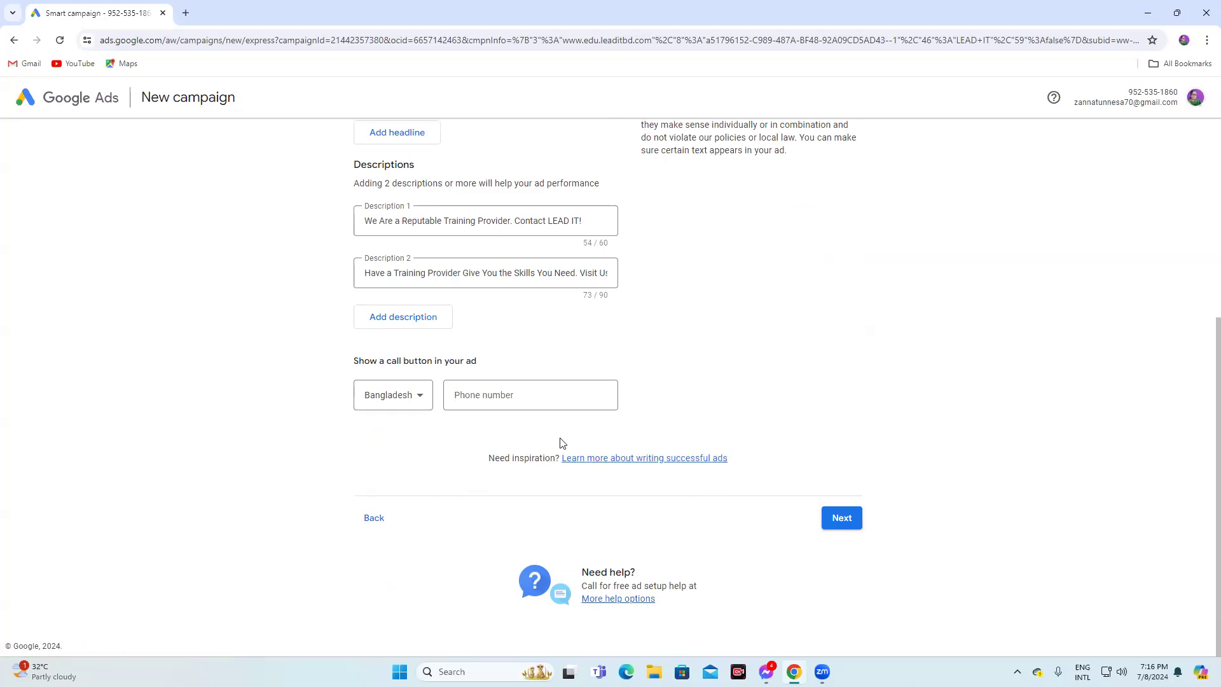
scroll(808, 448, "up", 5)
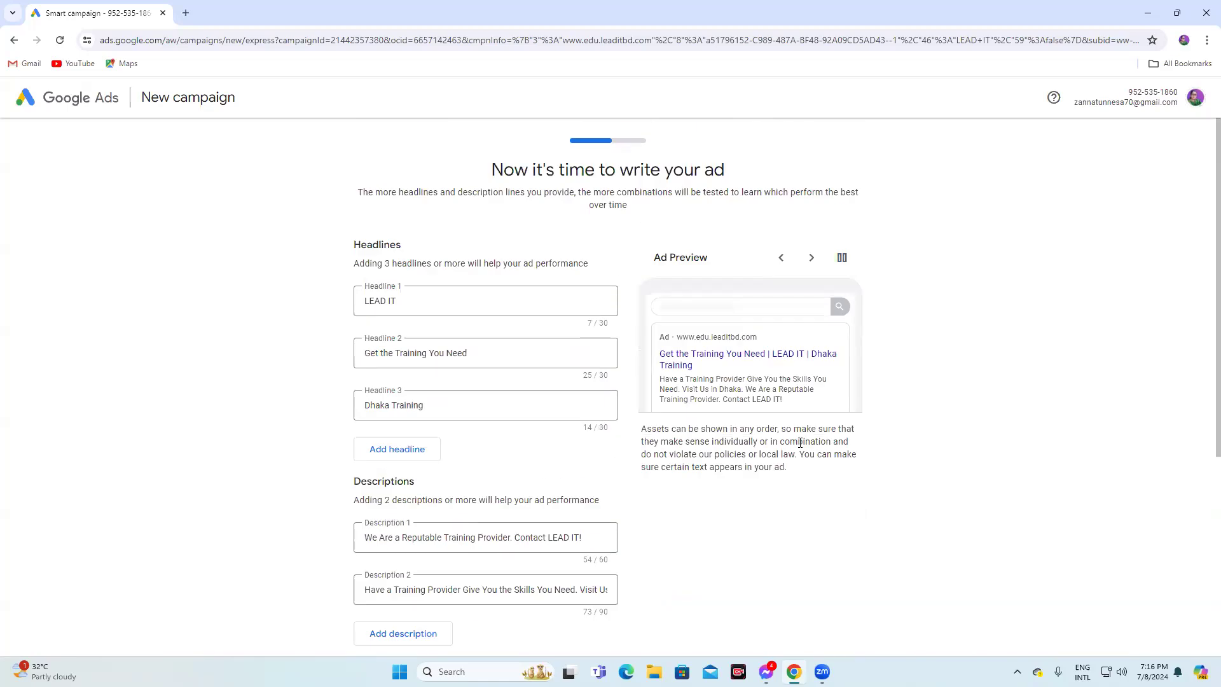
scroll(909, 483, "down", 5)
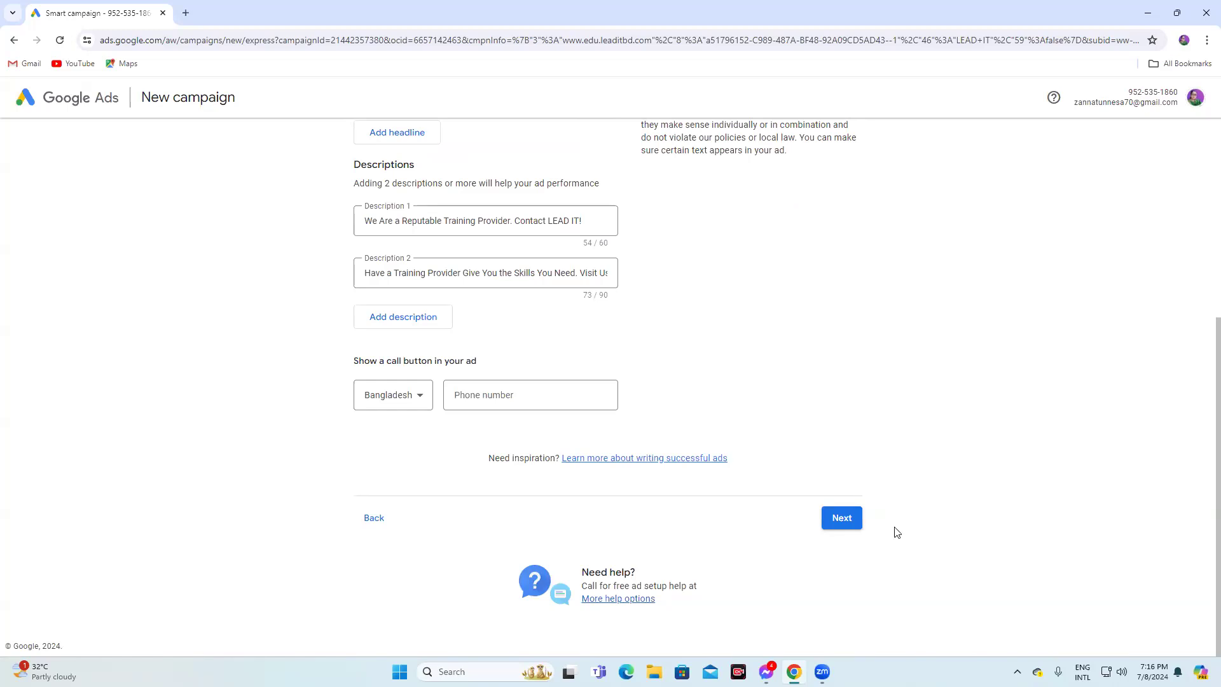
Enter the business phone number for the ad's call button
left_click(849, 524)
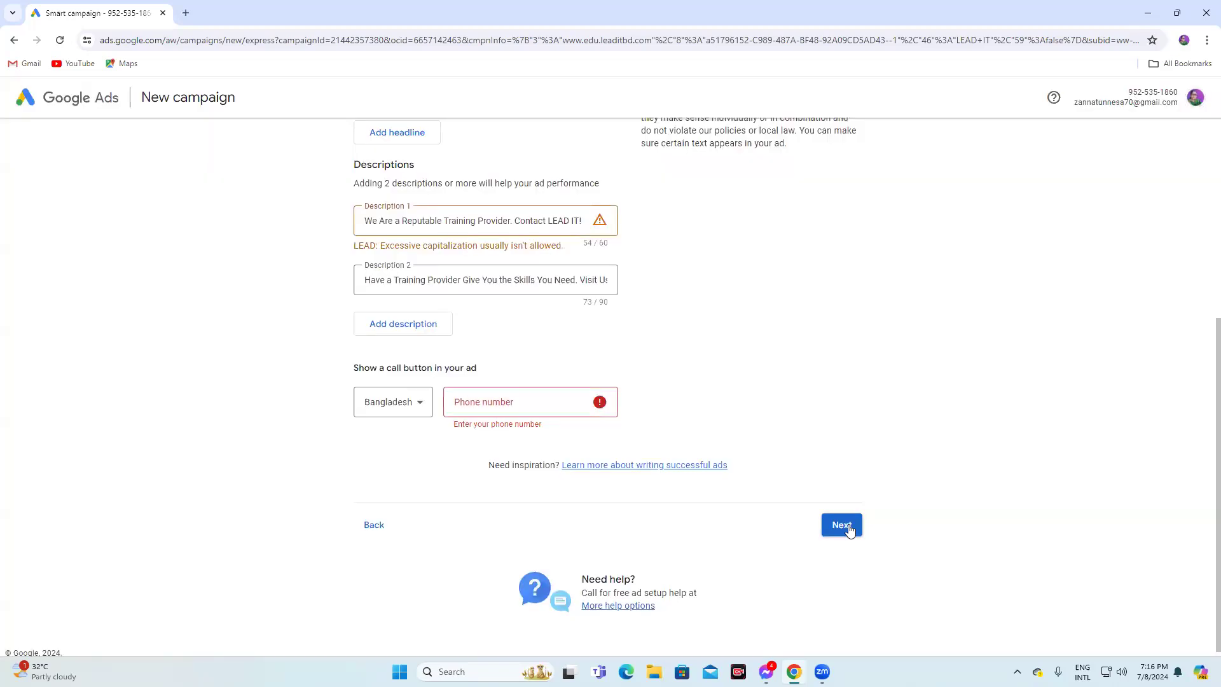
left_click(483, 407)
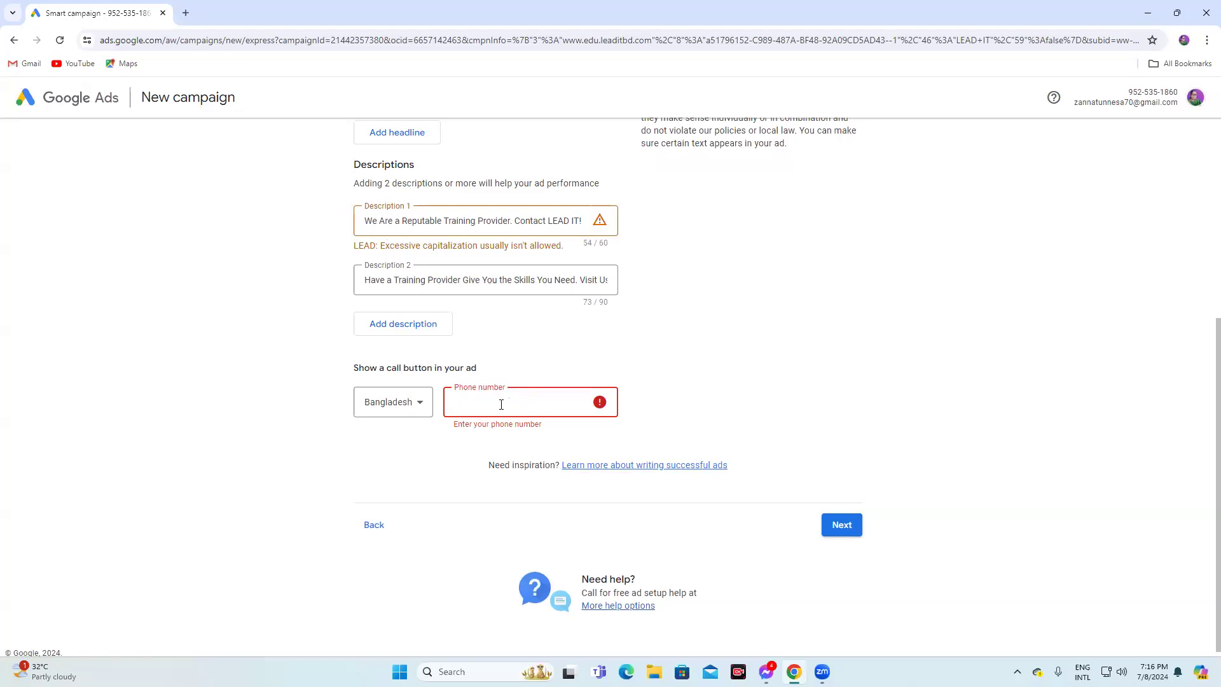
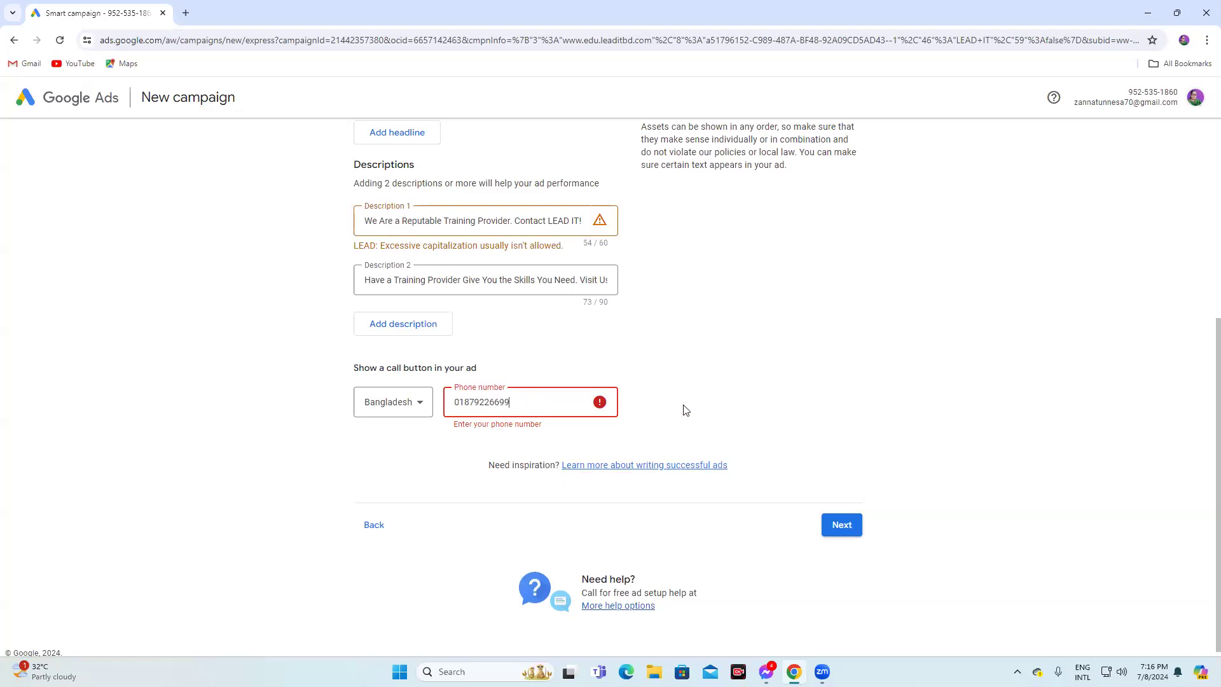
Remove "Contact LEAD IT!" from the end of Description 1
left_click(397, 220)
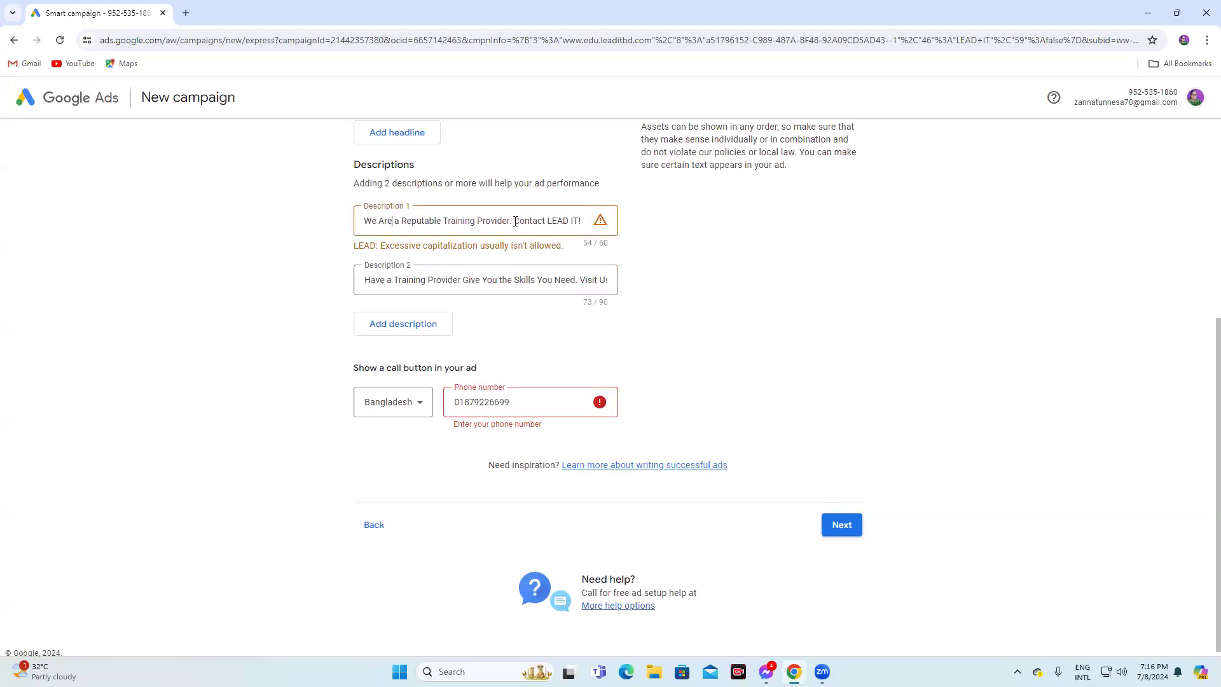
left_click_drag(511, 222, 609, 224)
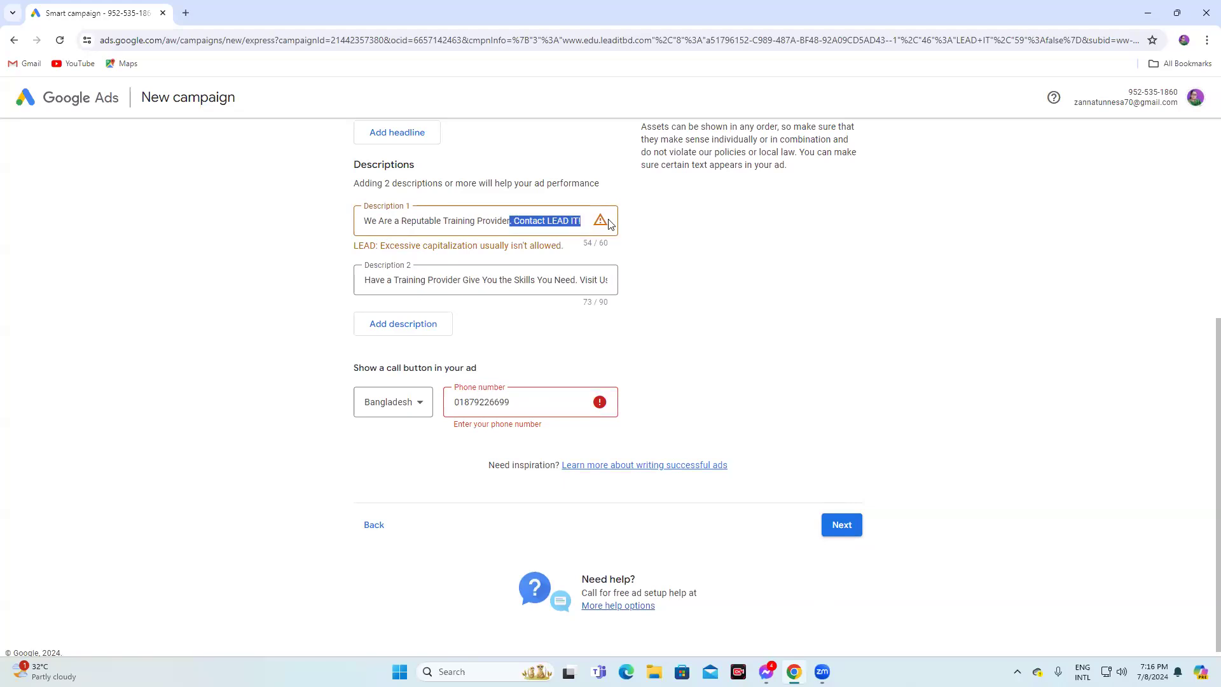
key("BackSpace")
Change Headline 1 to "LEAD IT institute"
left_click(736, 296)
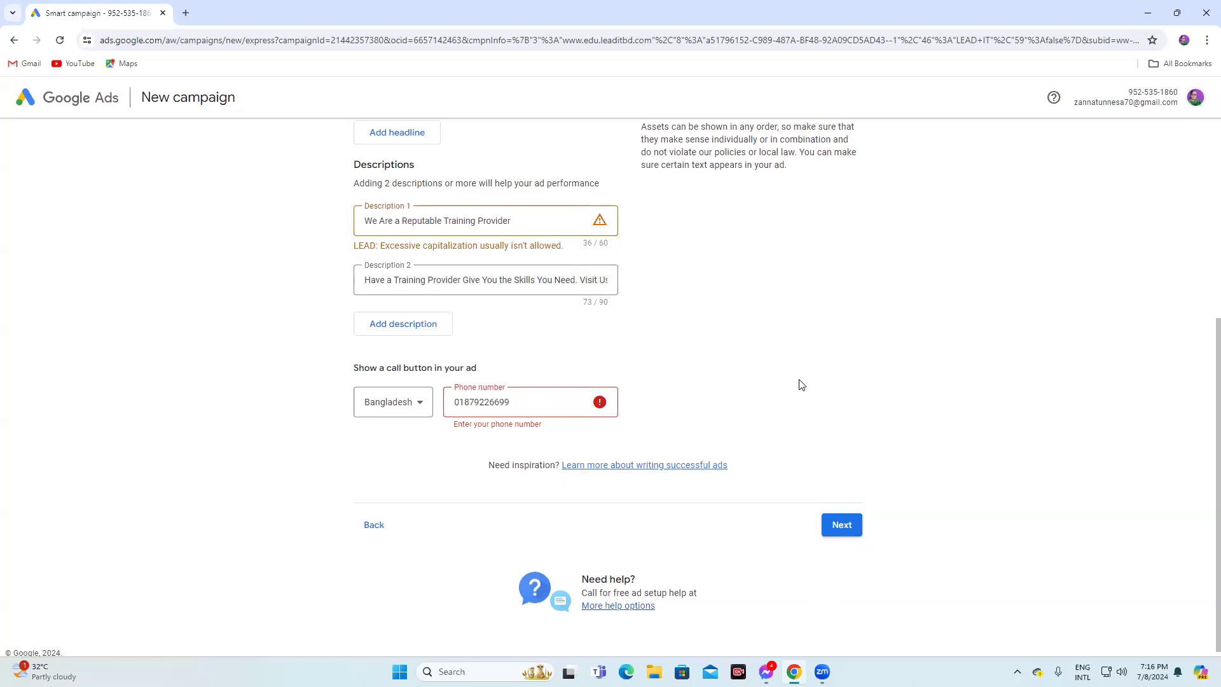
scroll(767, 352, "up", 3)
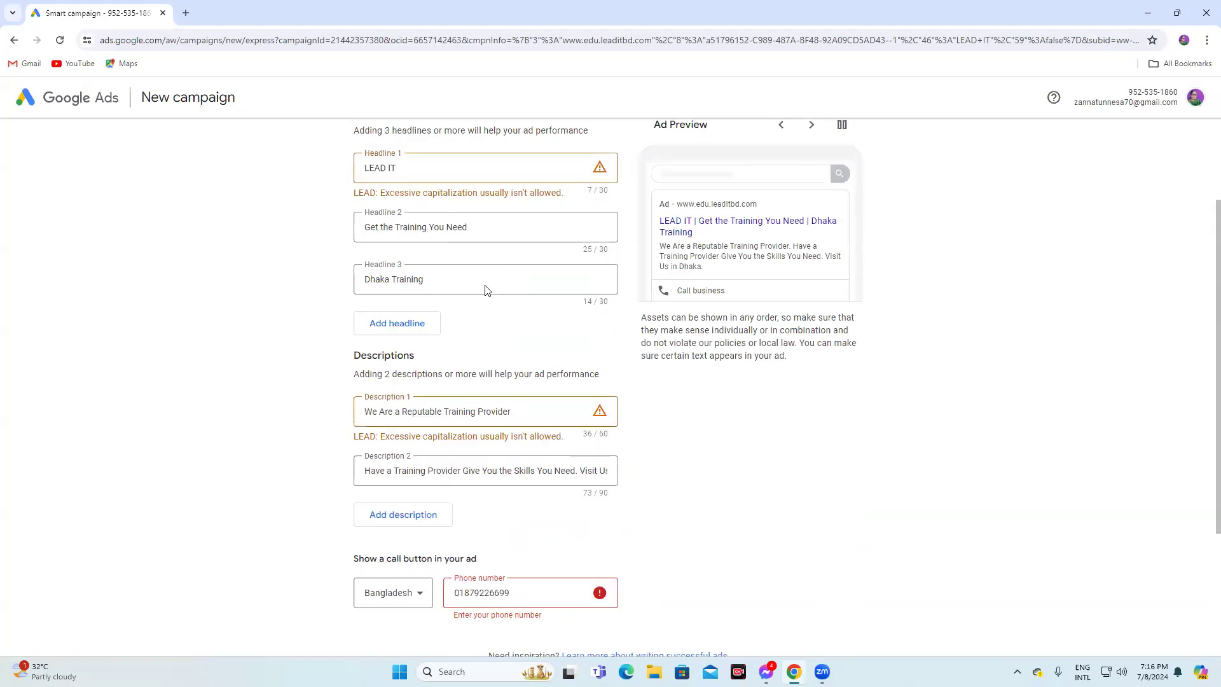
scroll(515, 182, "up", 2)
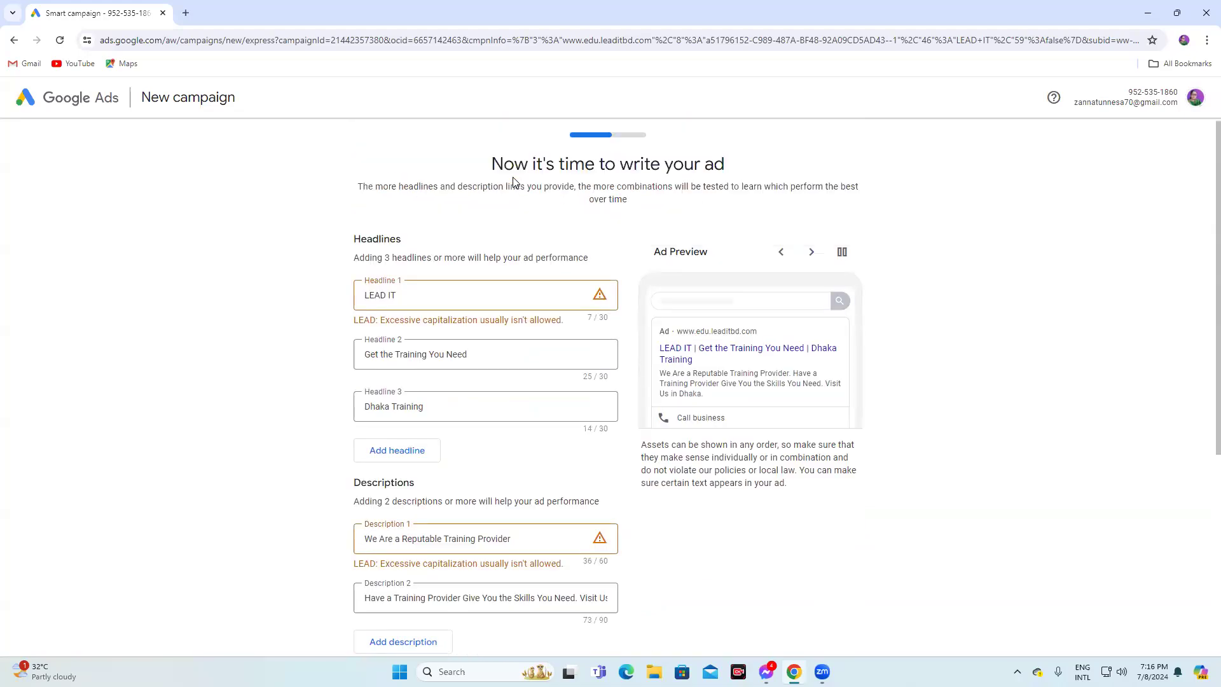
left_click(448, 295)
type("i")
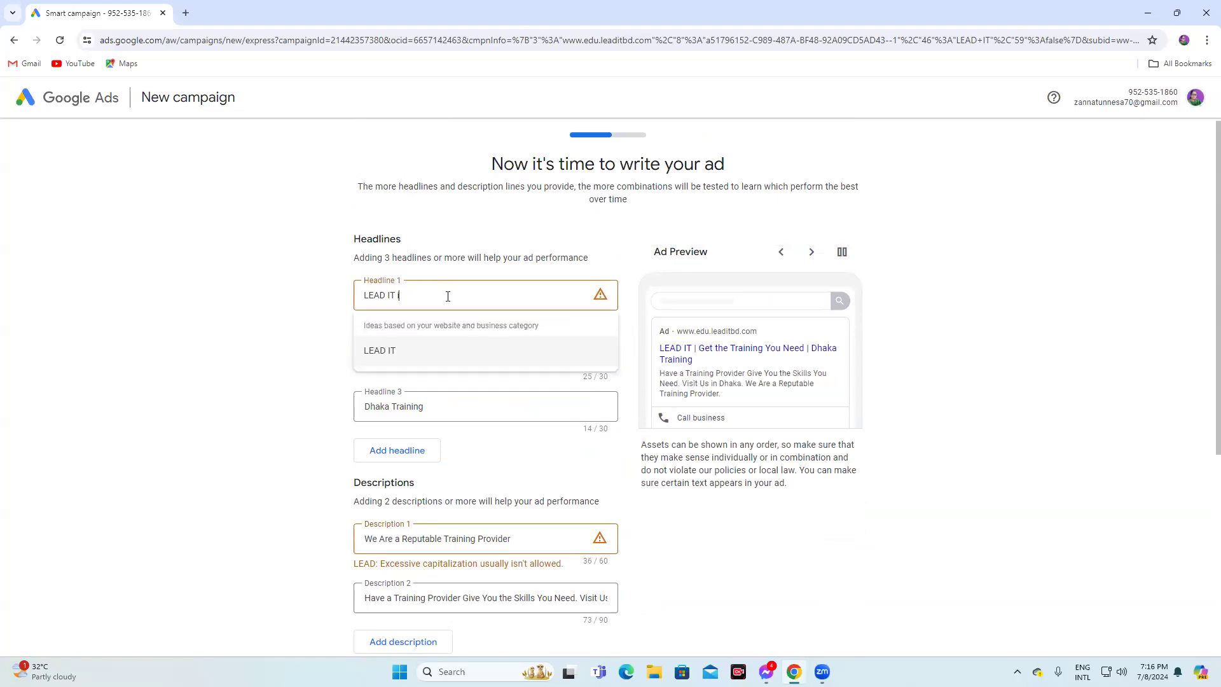
type("nstitute")
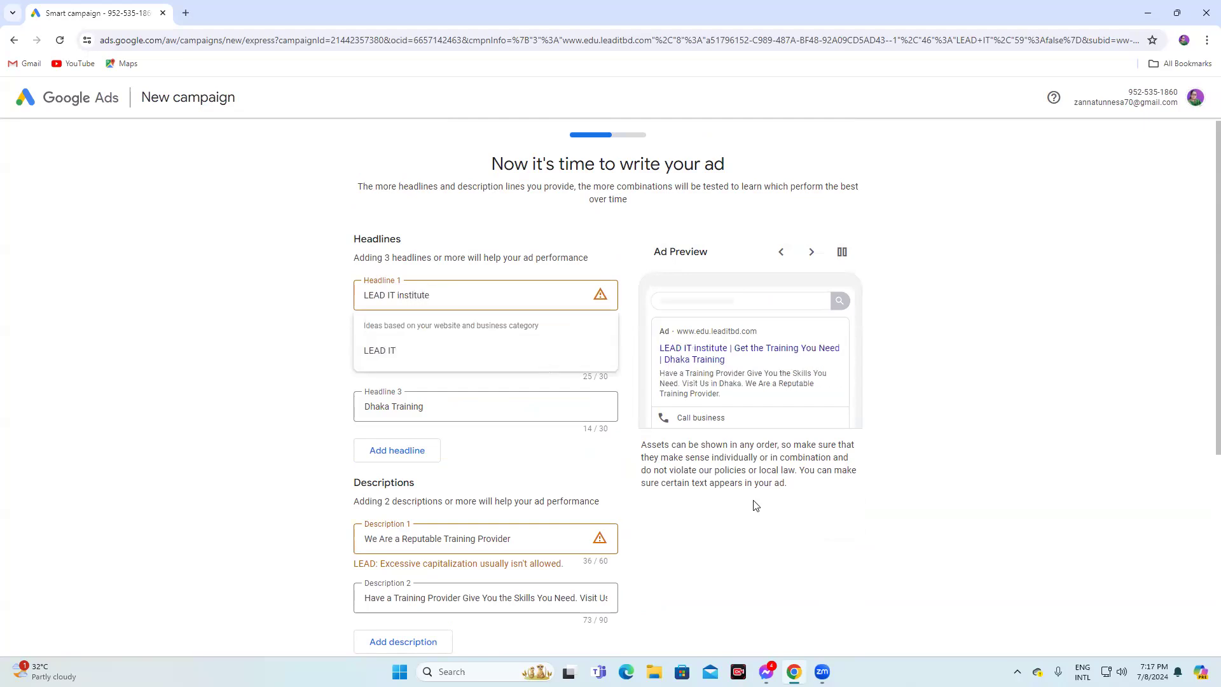
Continue past the ad text to the images step of the campaign setup
left_click(895, 564)
scroll(932, 528, "down", 5)
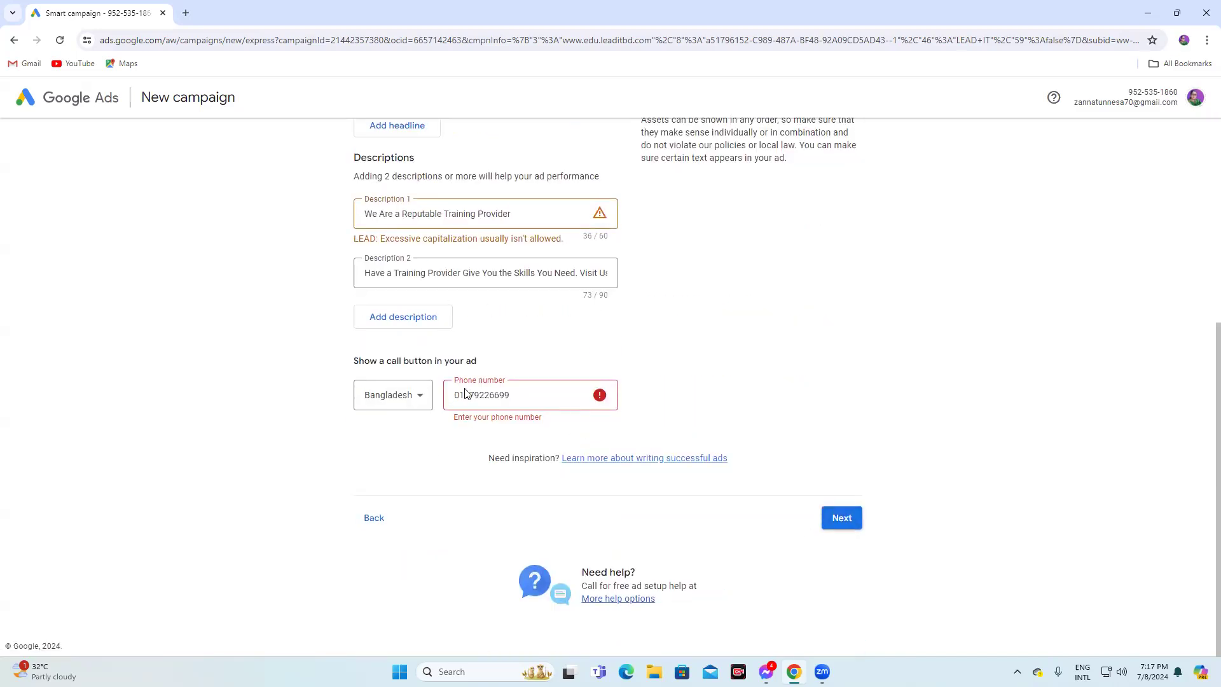
left_click(848, 518)
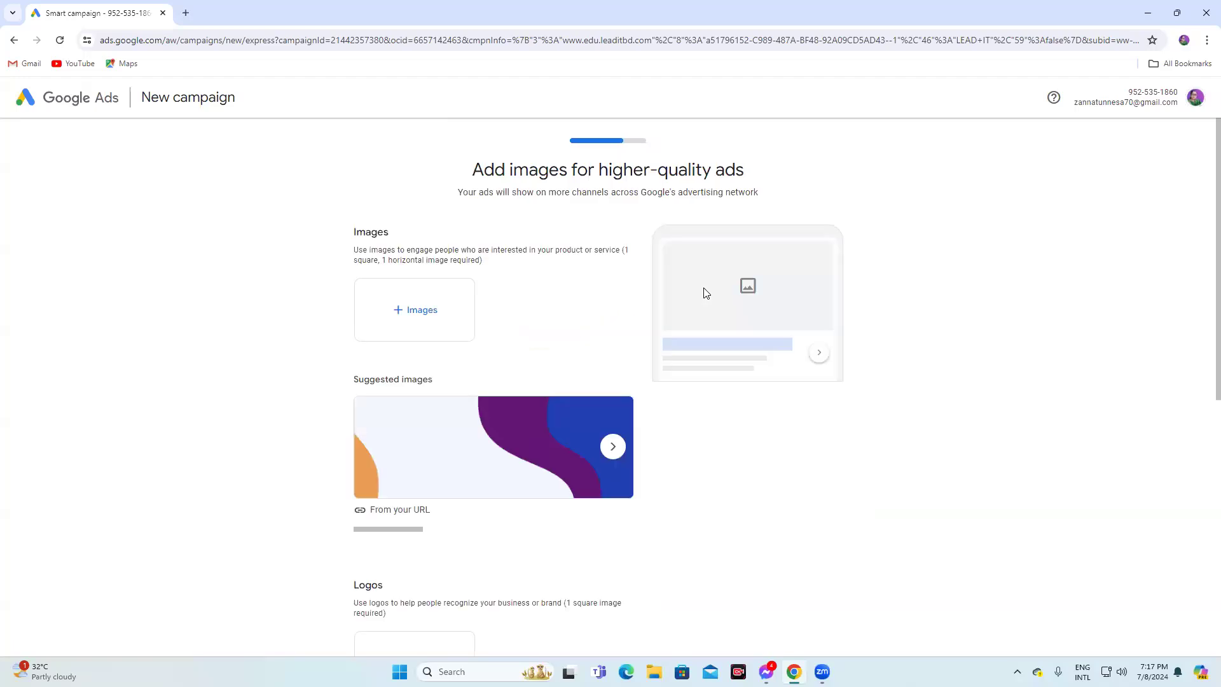
Add the Facebook Ads website image as the campaign's landscape and square images
left_click(414, 317)
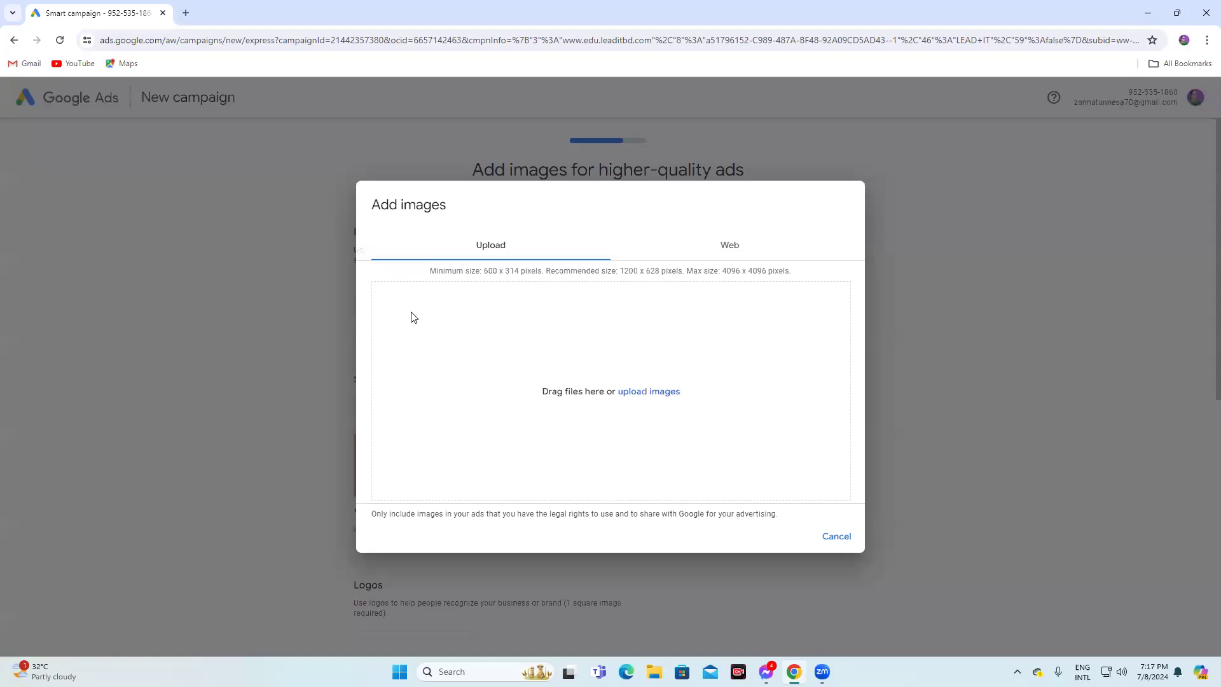
left_click(736, 256)
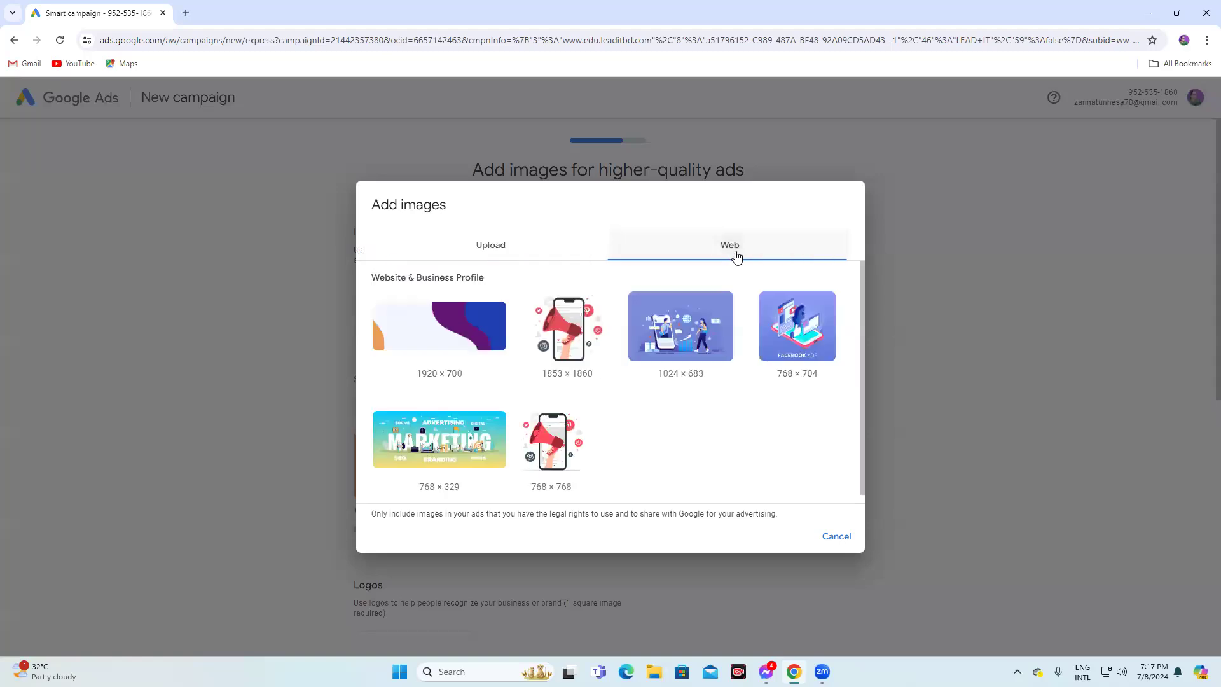
left_click(795, 374)
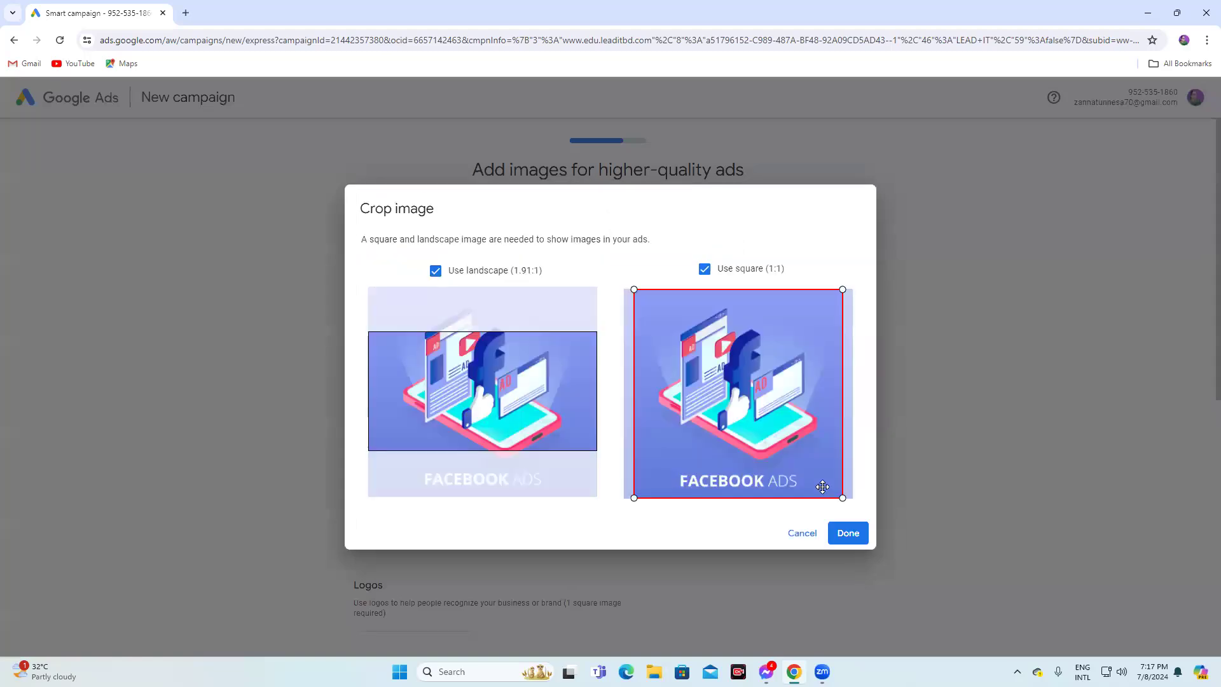
left_click(848, 533)
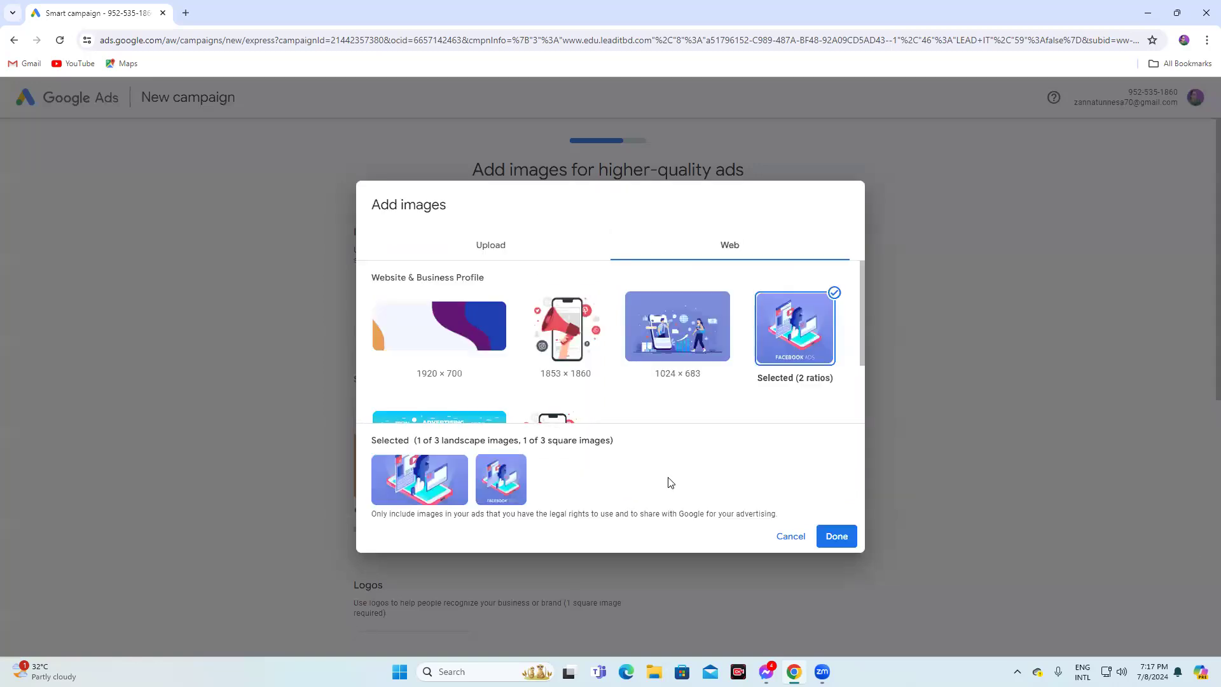
left_click(836, 537)
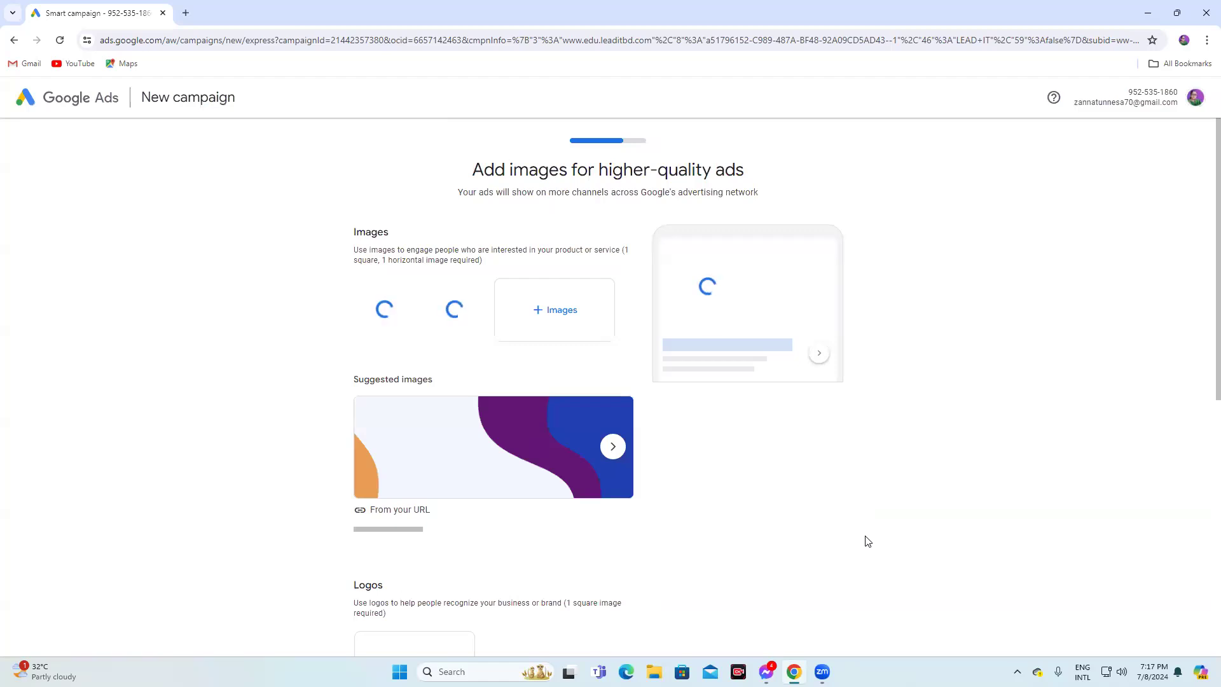
Try to add the suggested wave image from the website URL with its default crops
scroll(701, 486, "down", 3)
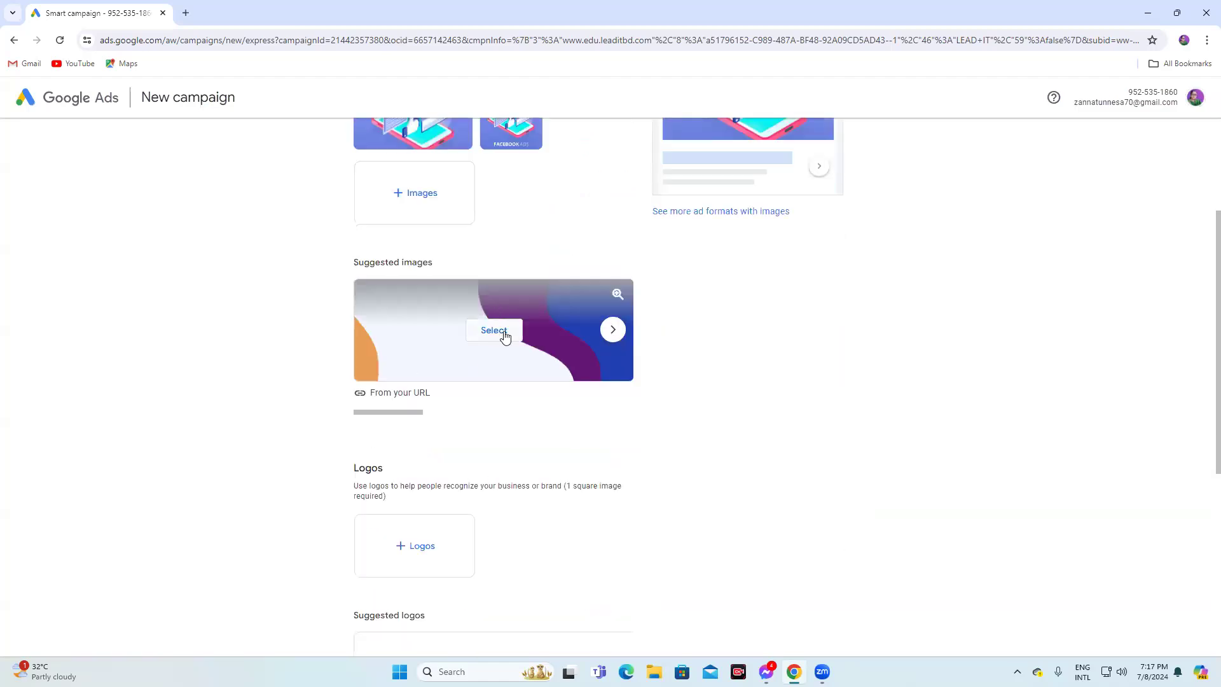
left_click(494, 330)
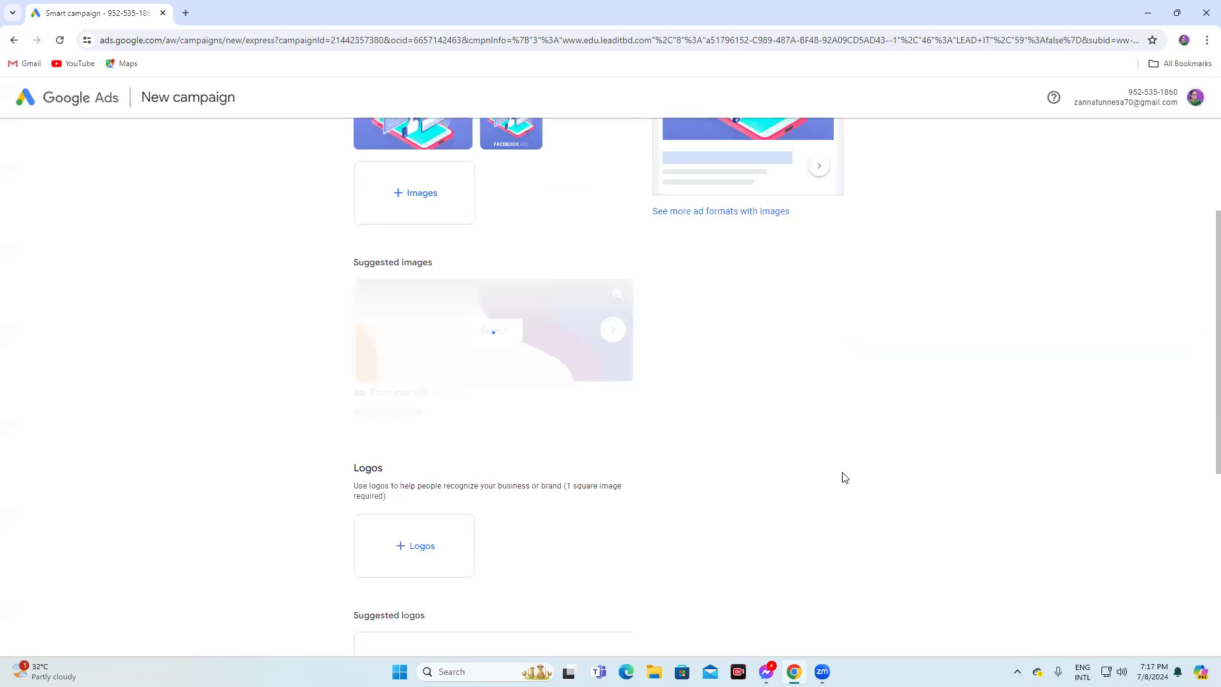
left_click(846, 474)
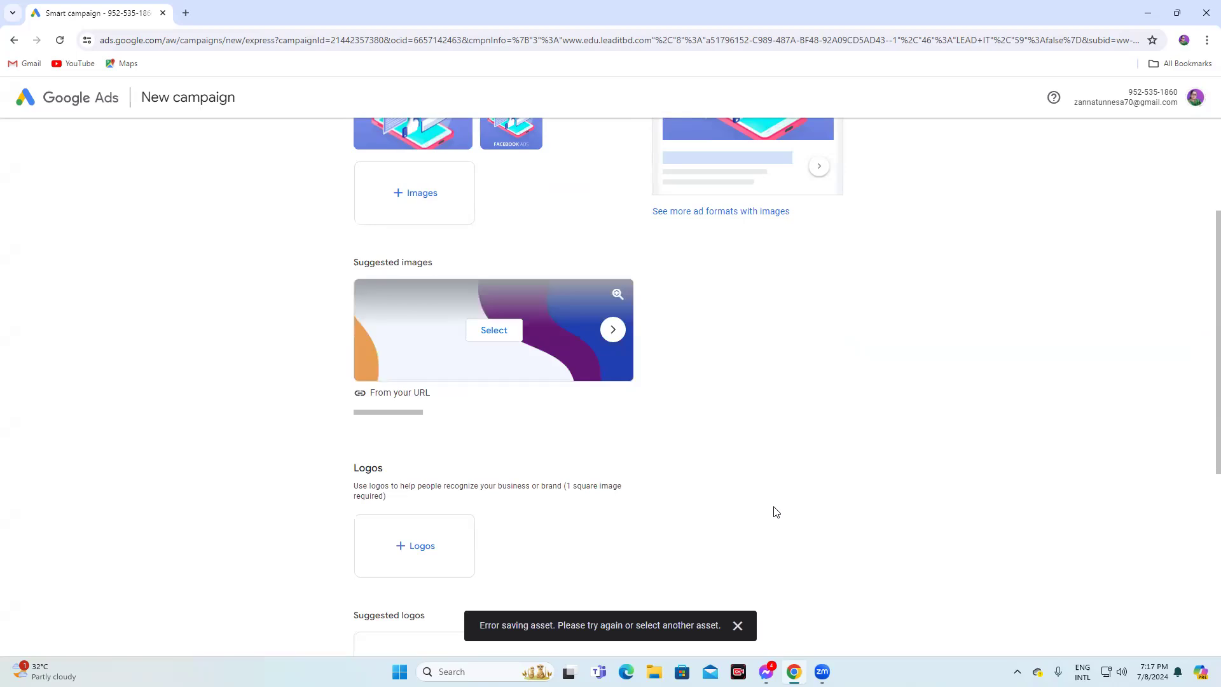
Add the LEAD IT website logo, cropping the square to the red A symbol
scroll(777, 512, "down", 2)
left_click(411, 426)
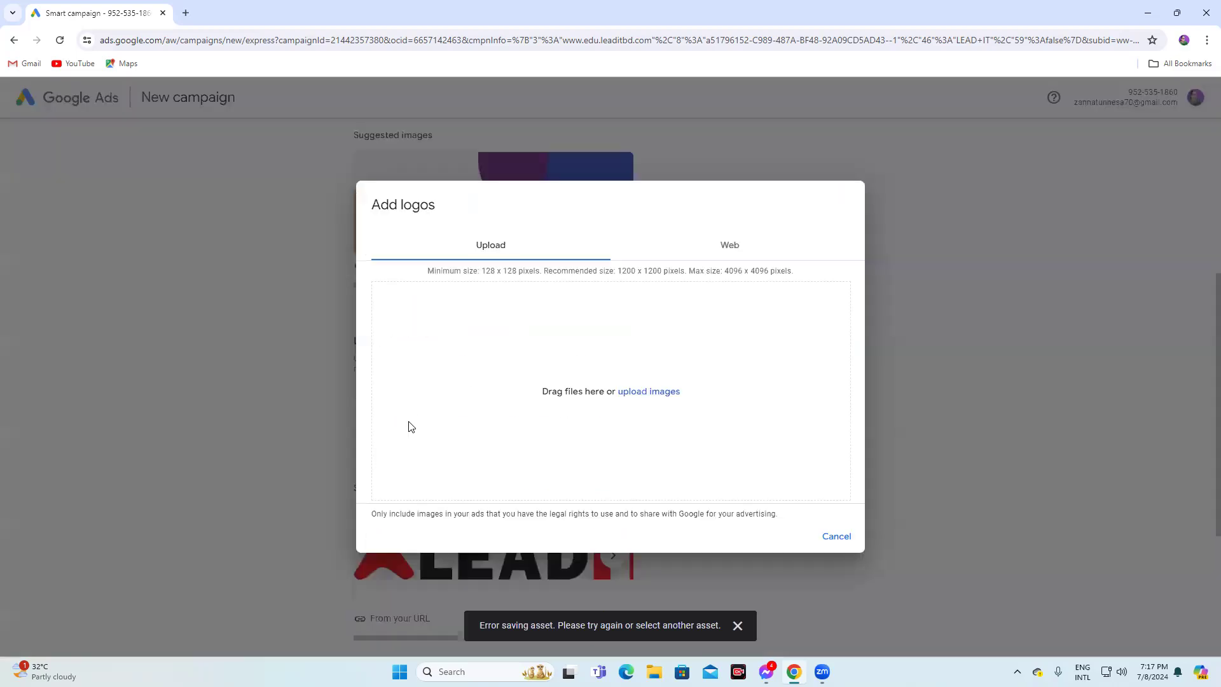
left_click(736, 248)
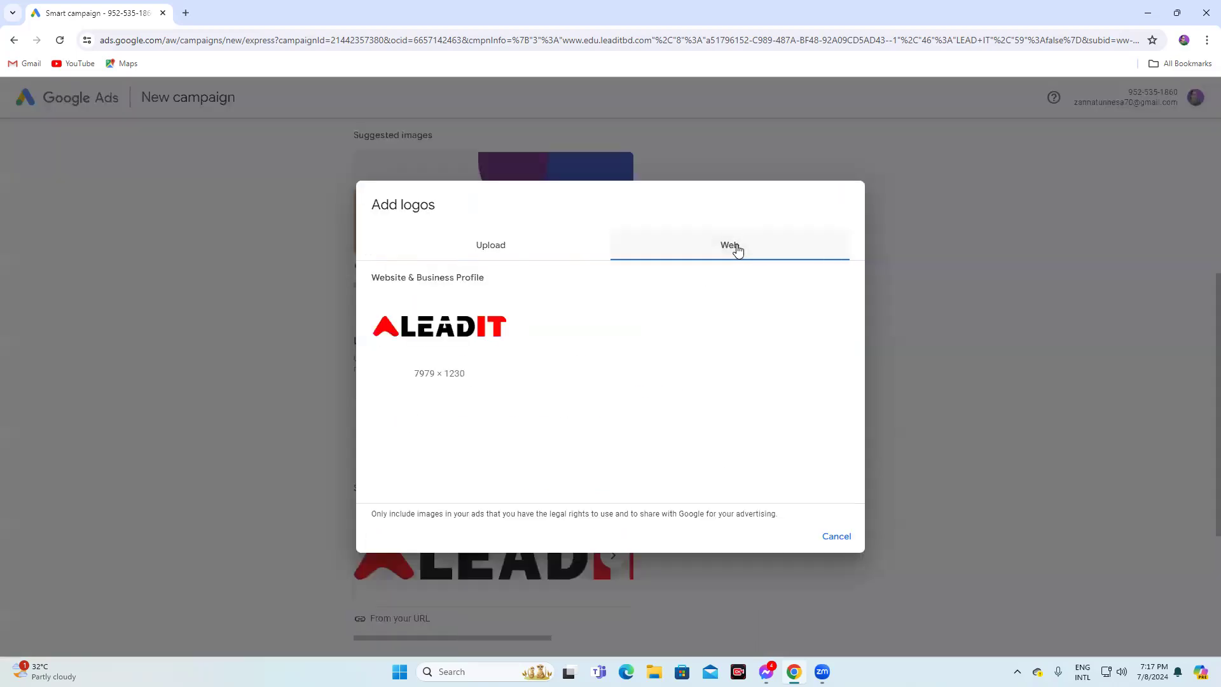
left_click(422, 339)
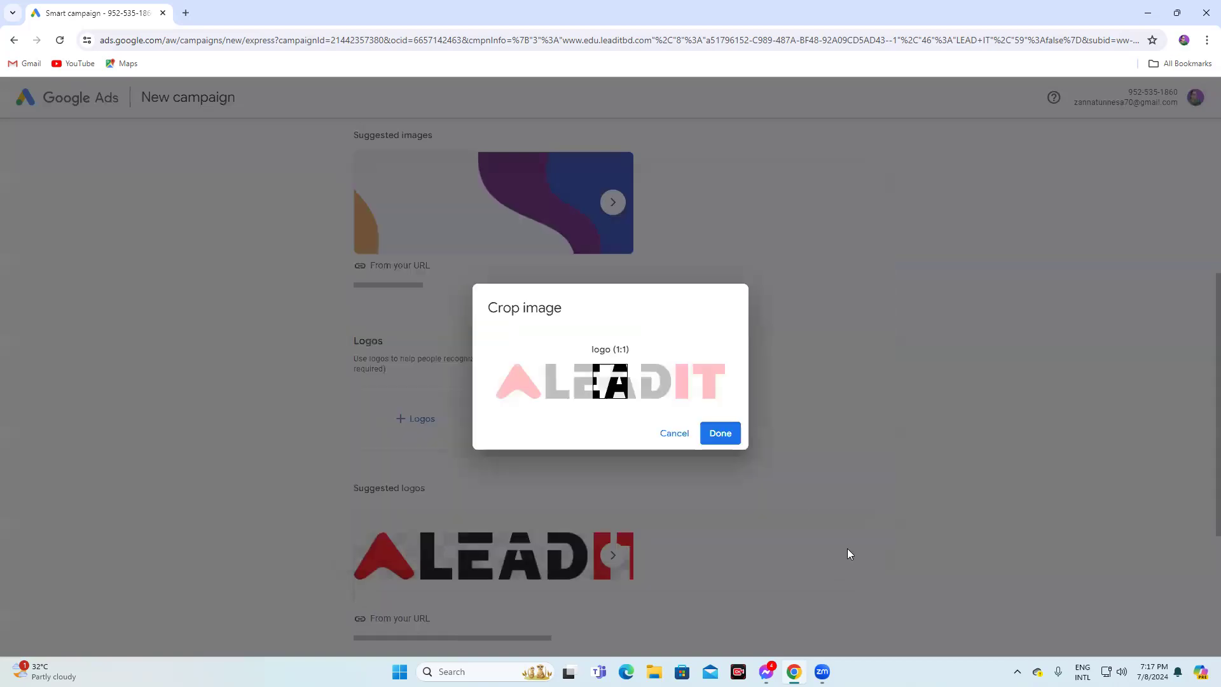
left_click_drag(610, 382, 516, 380)
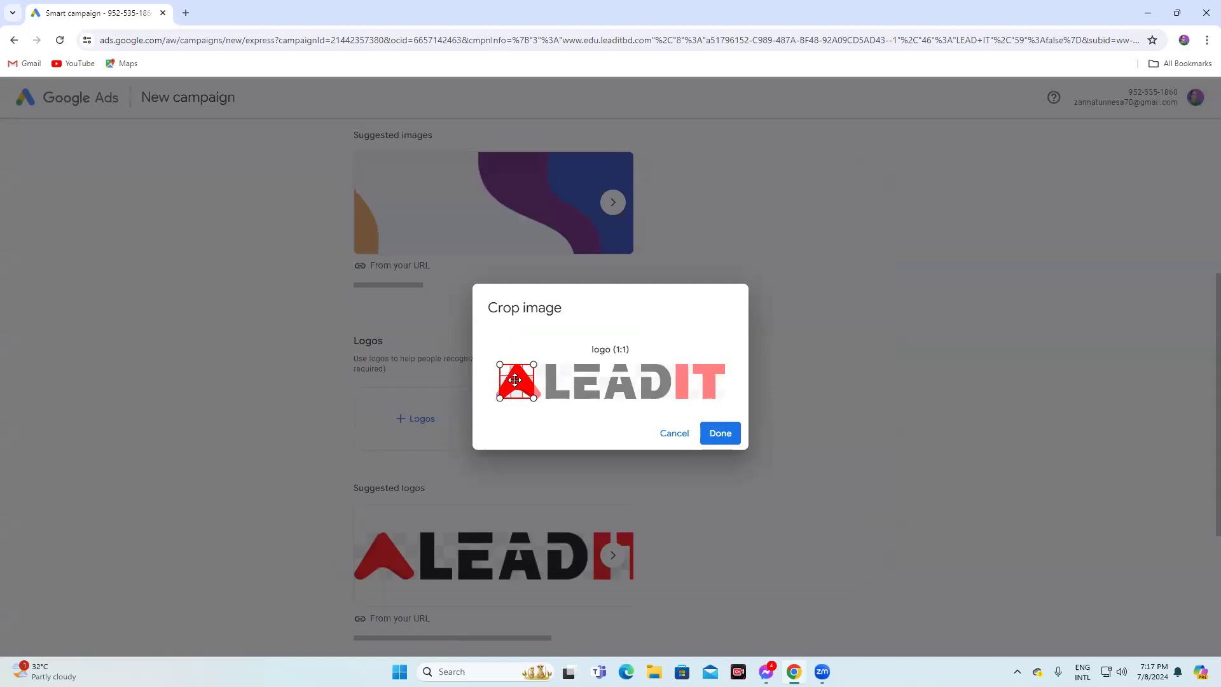
left_click(719, 433)
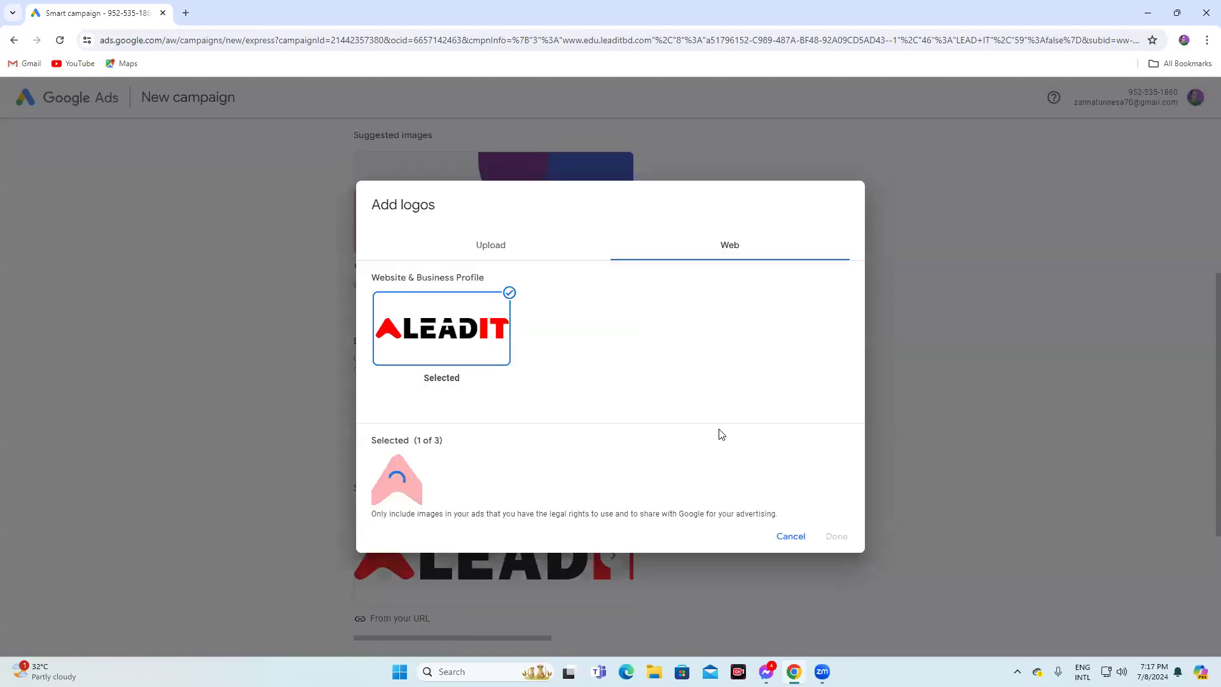
left_click(836, 538)
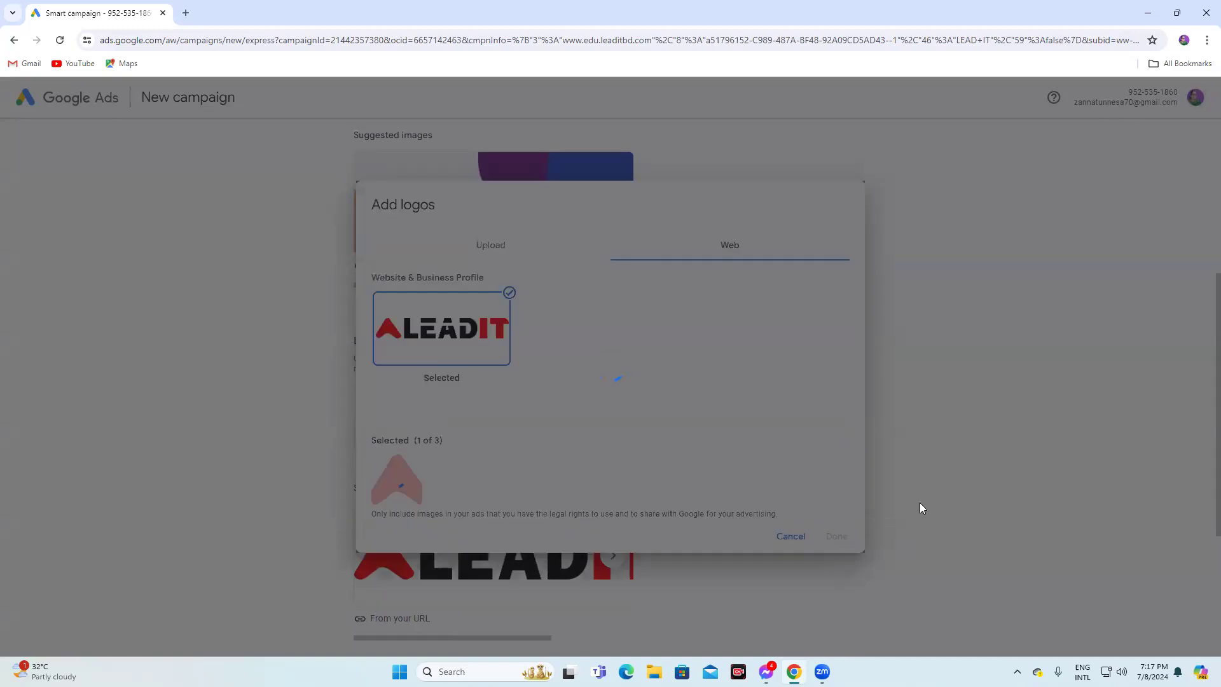
Continue past the images and keep the suggested keyword themes, moving on to the locations step
scroll(923, 508, "down", 4)
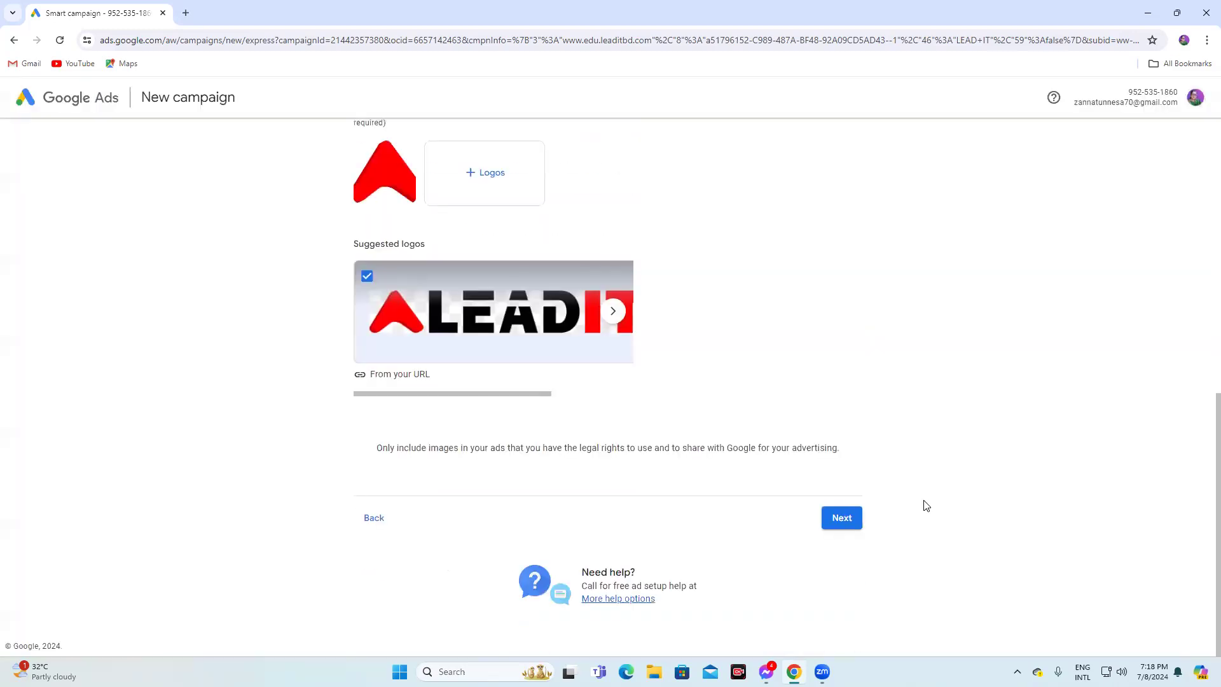
left_click(852, 517)
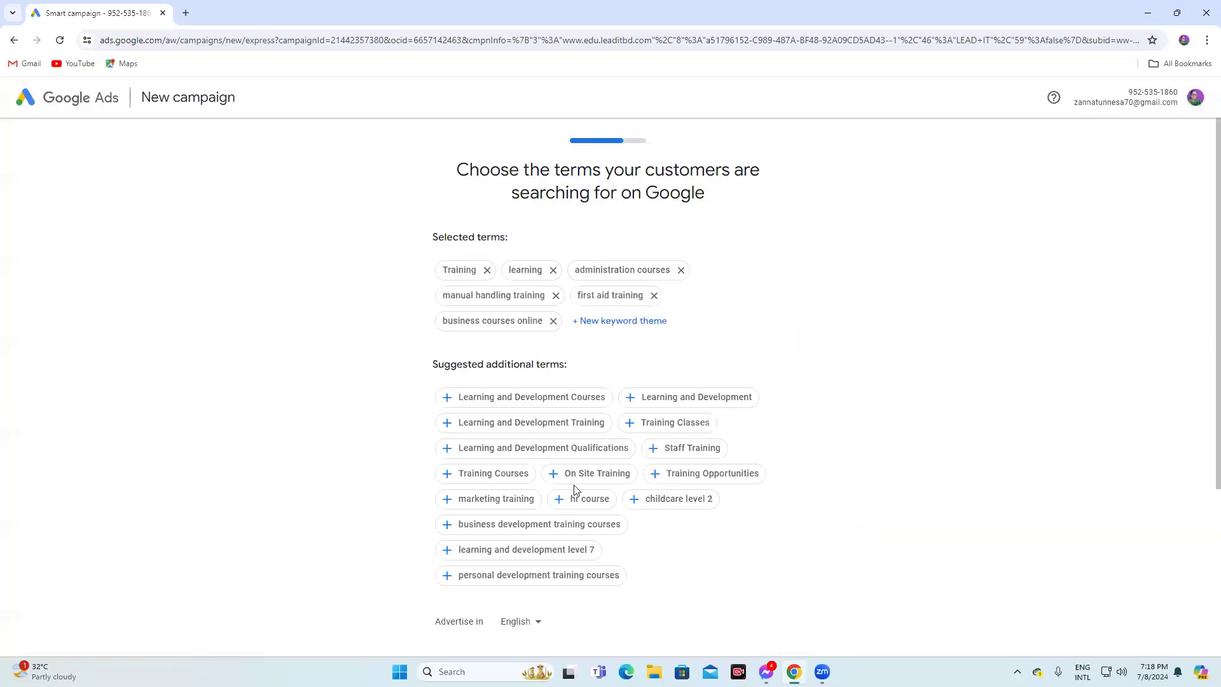
left_click(622, 270)
scroll(815, 327, "down", 4)
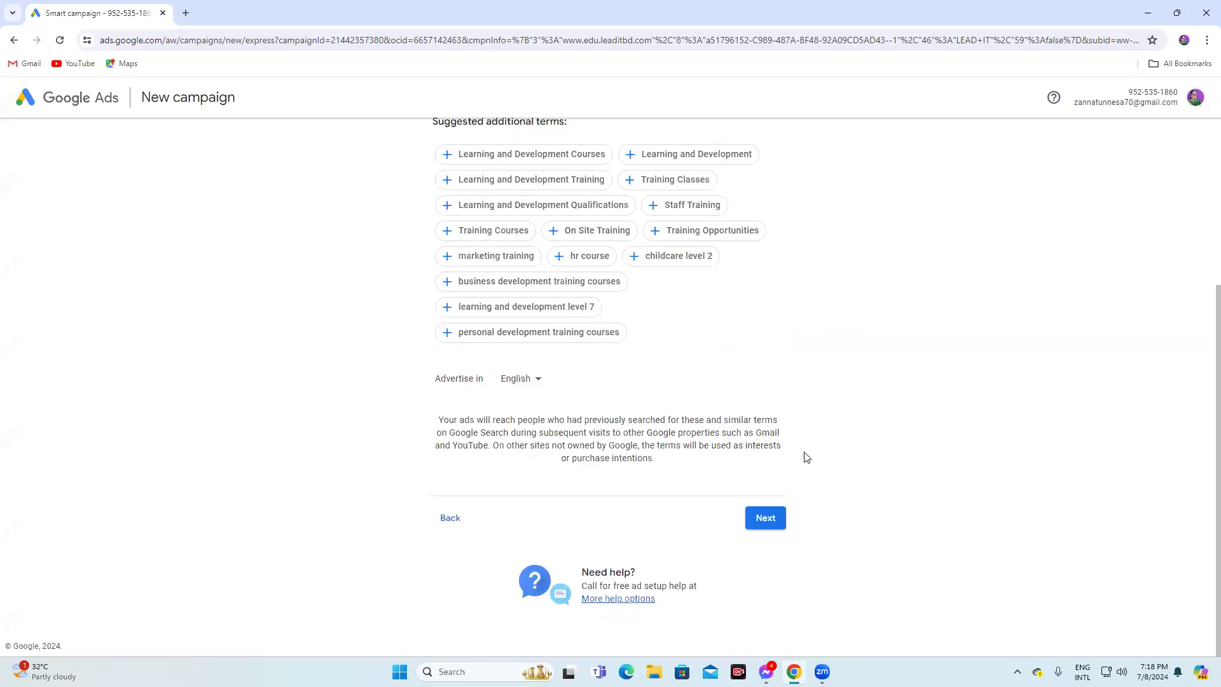
left_click(773, 518)
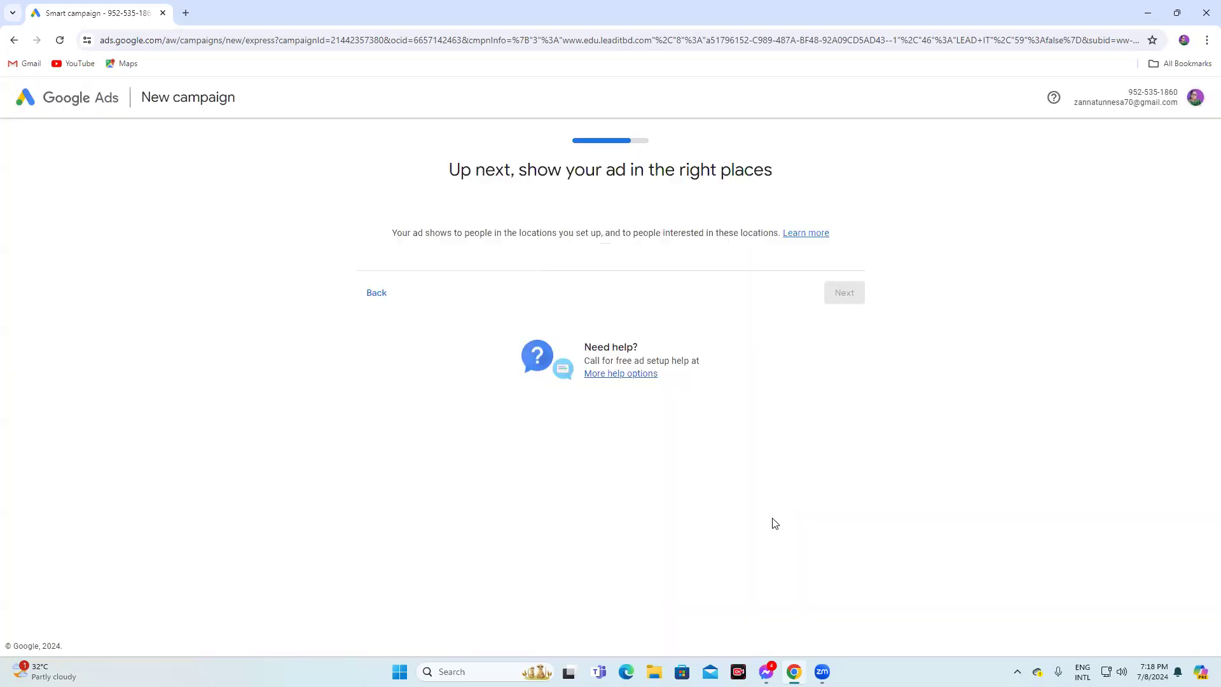
Keep the recommended $4.20 daily budget and continue through the campaign review to payment info
left_click(841, 525)
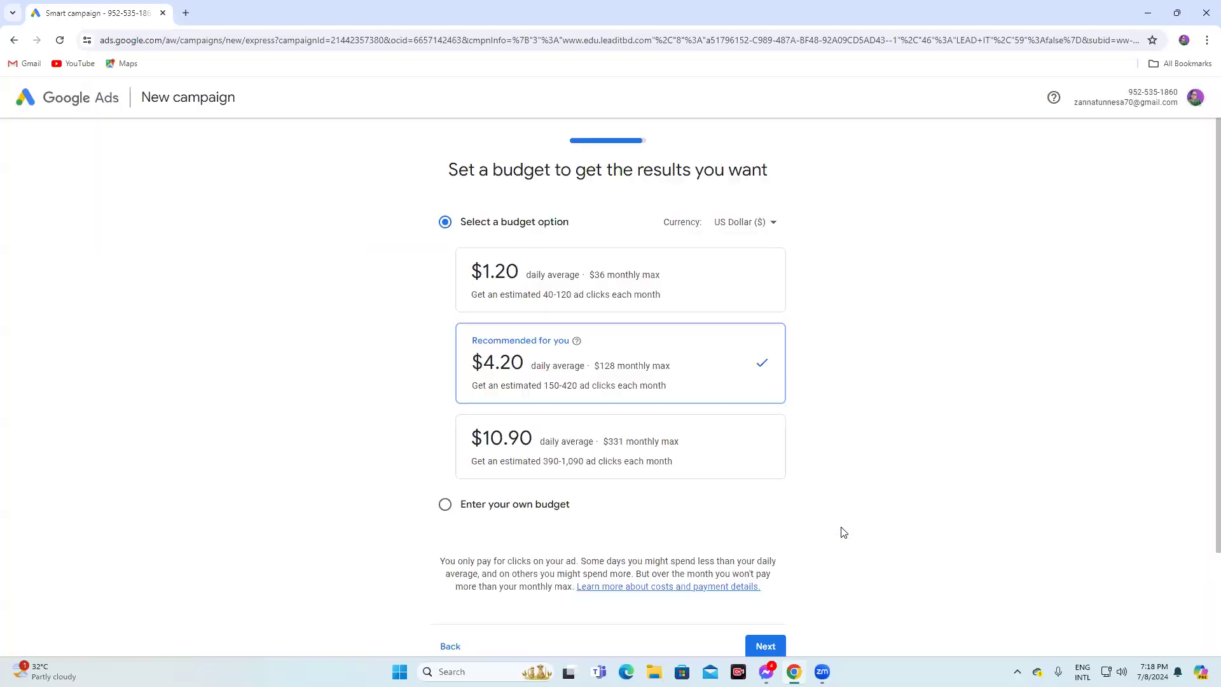
scroll(973, 394, "down", 2)
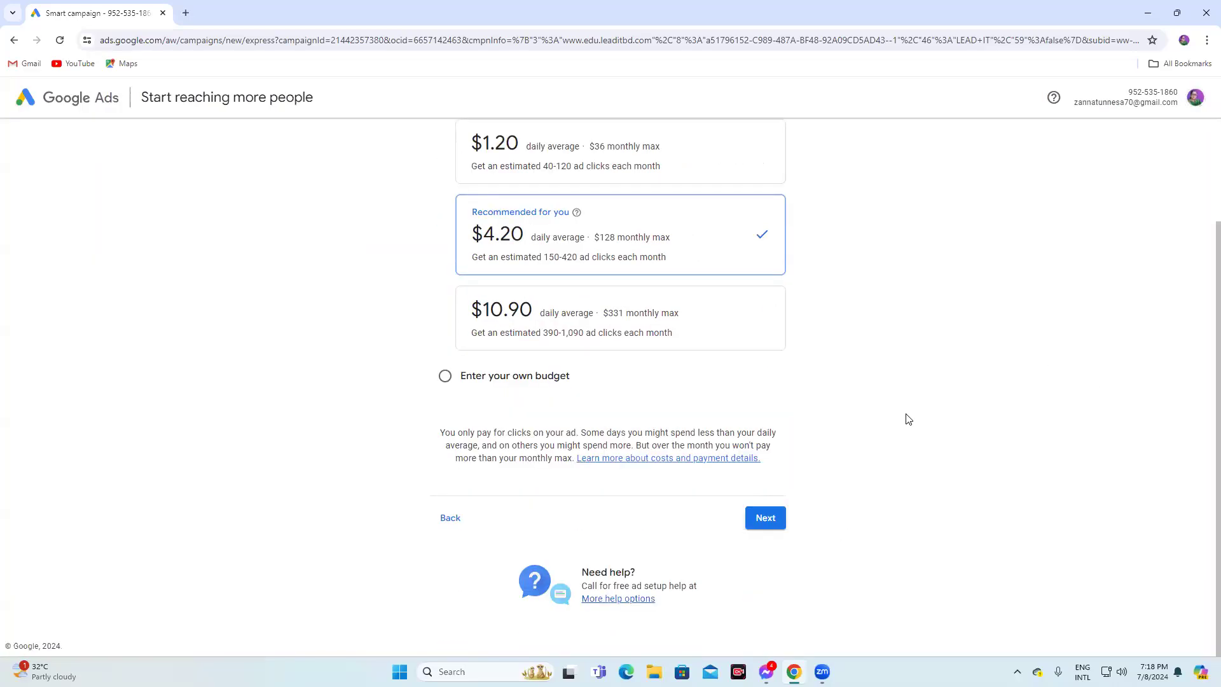
left_click(762, 519)
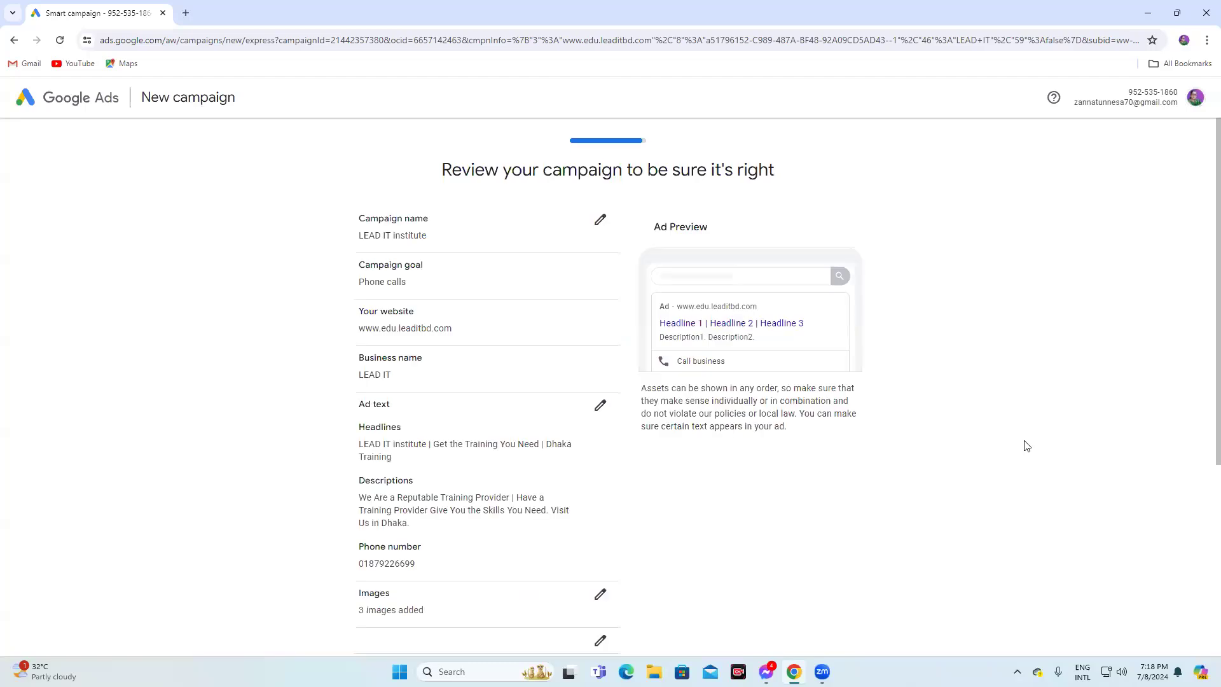
scroll(868, 442, "down", 5)
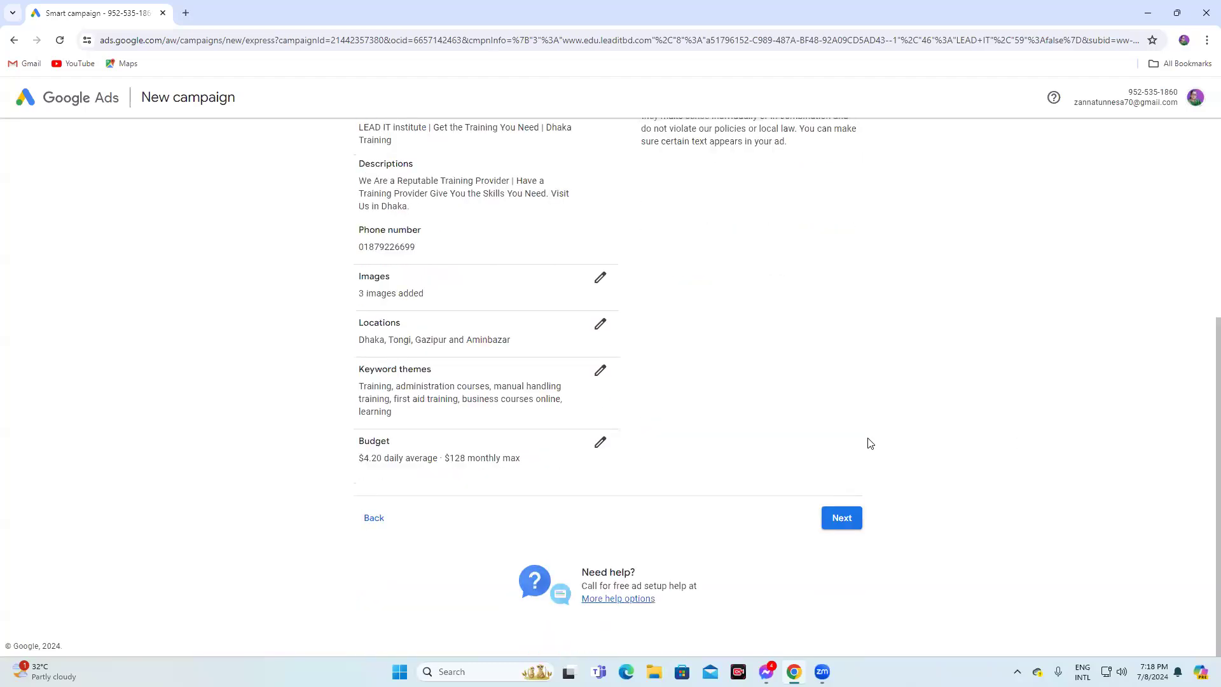
left_click(842, 526)
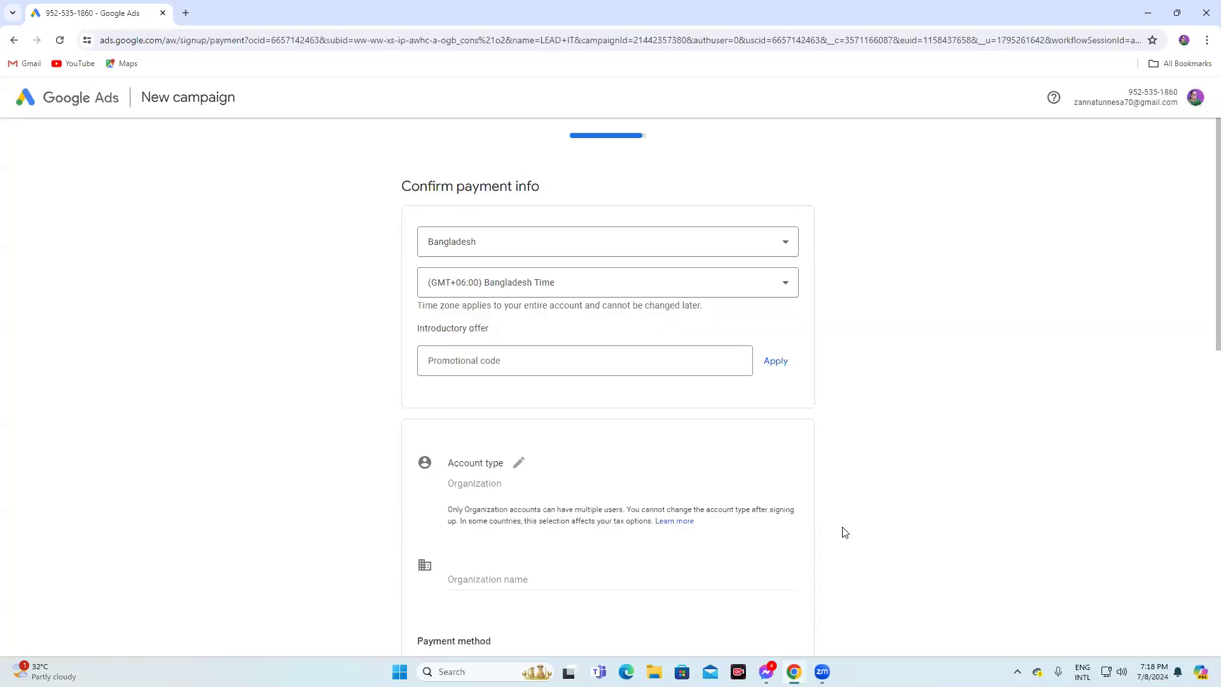
Set expert guidance to No and email tips to Yes, then try to submit the payment info
scroll(938, 342, "down", 5)
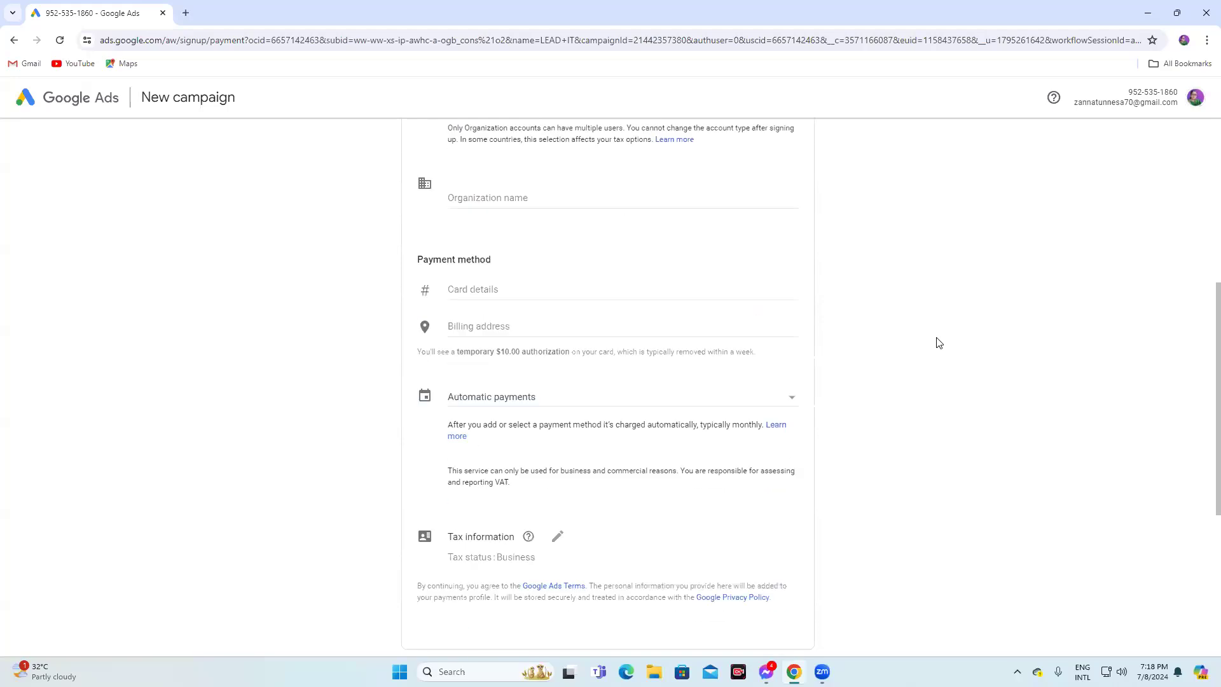
scroll(939, 343, "down", 5)
left_click(485, 381)
left_click(430, 456)
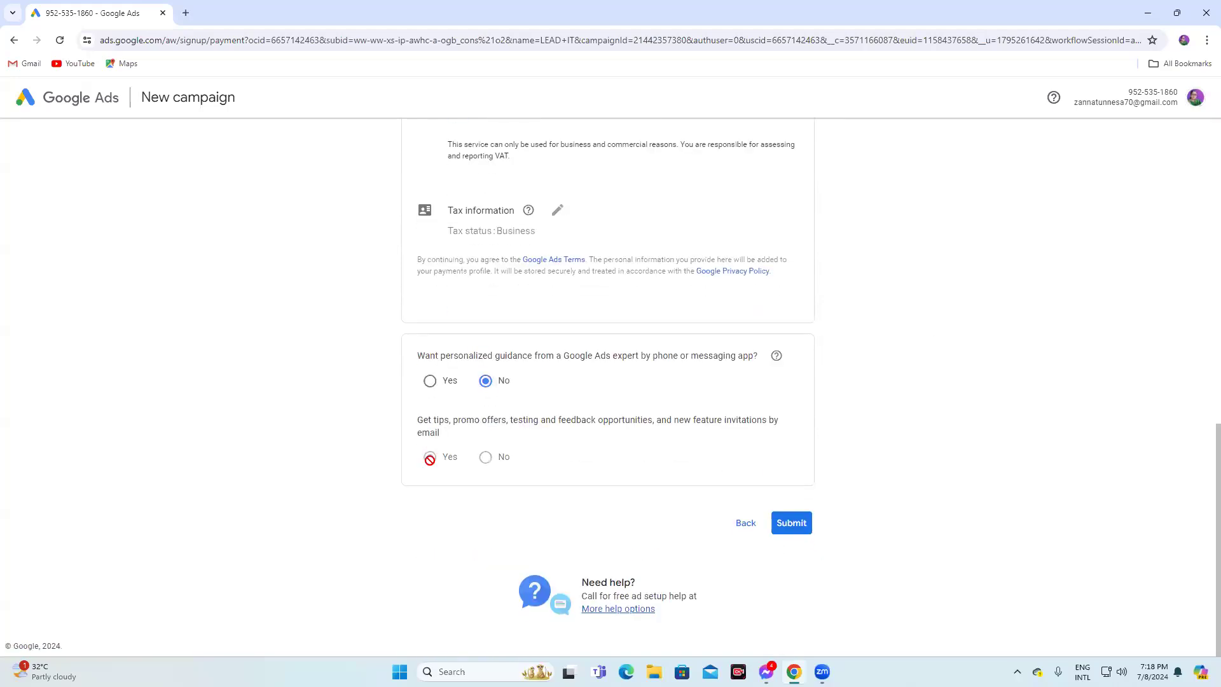
left_click(791, 523)
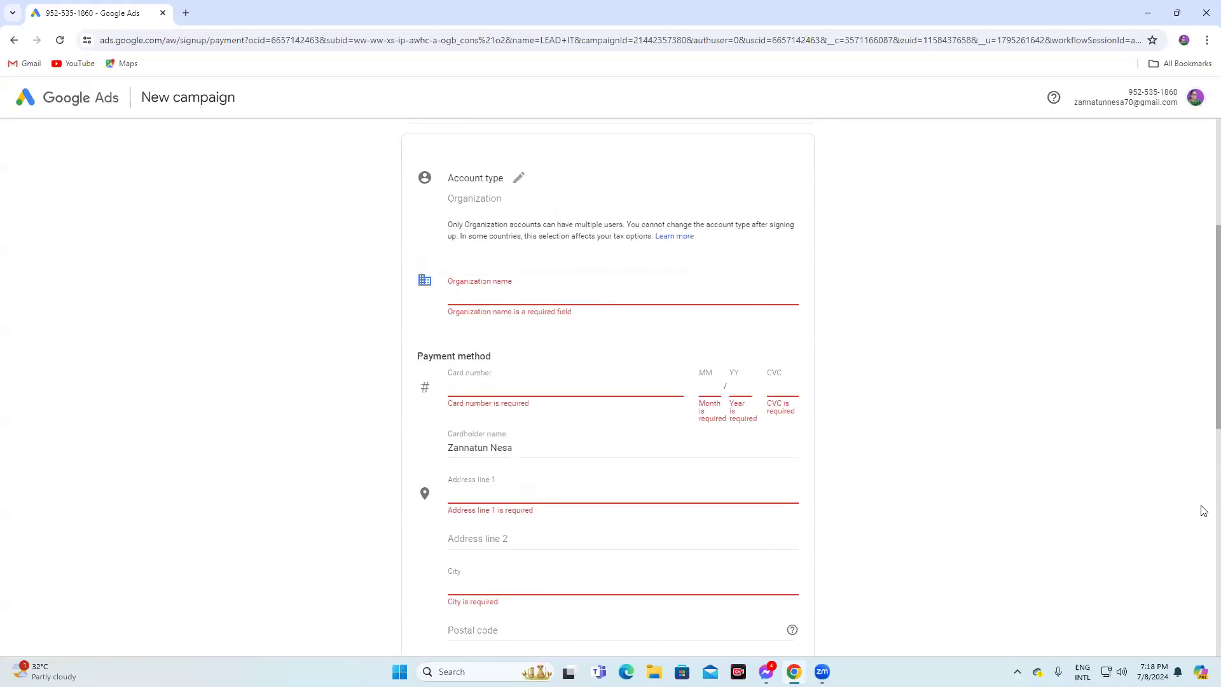
scroll(1018, 319, "up", 5)
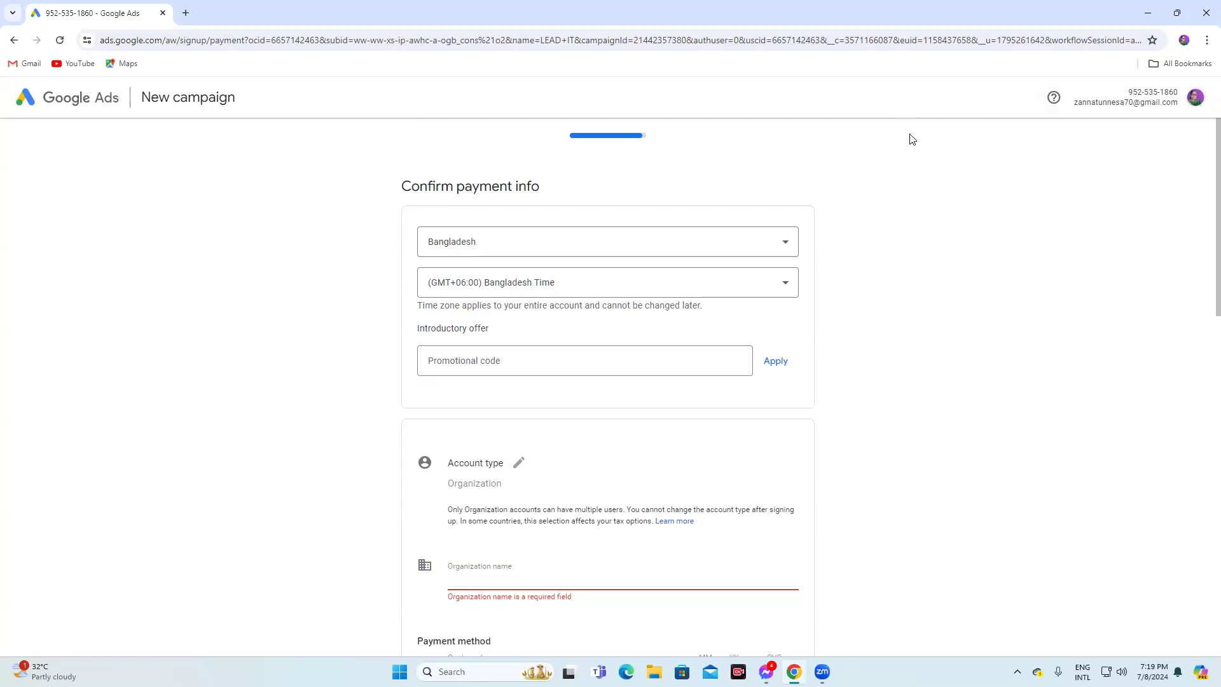
Open a new browser tab and close the Zoom tab
left_click(185, 13)
left_click(163, 13)
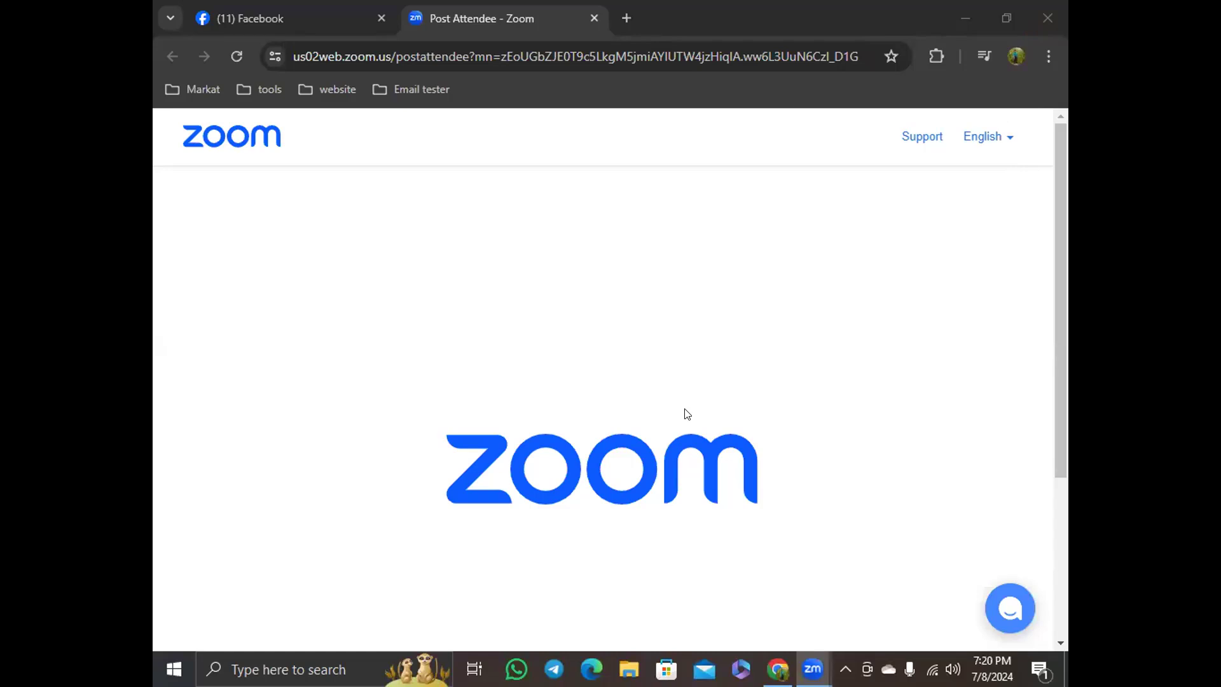
left_click(627, 18)
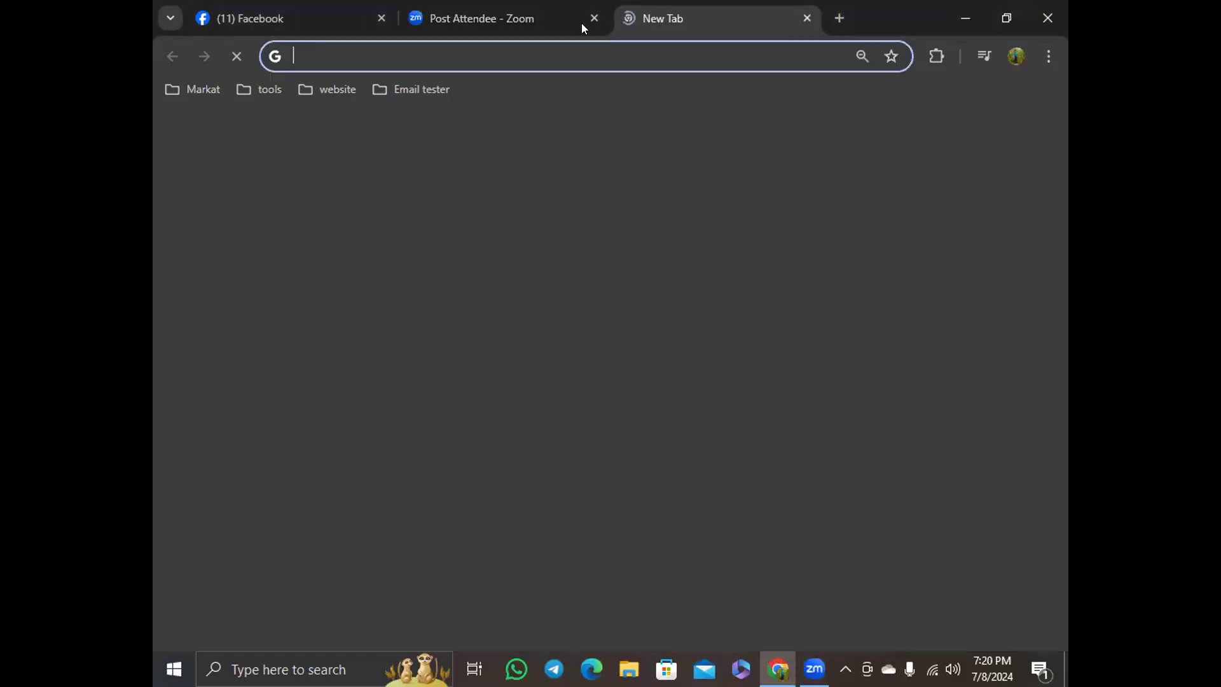
left_click(594, 17)
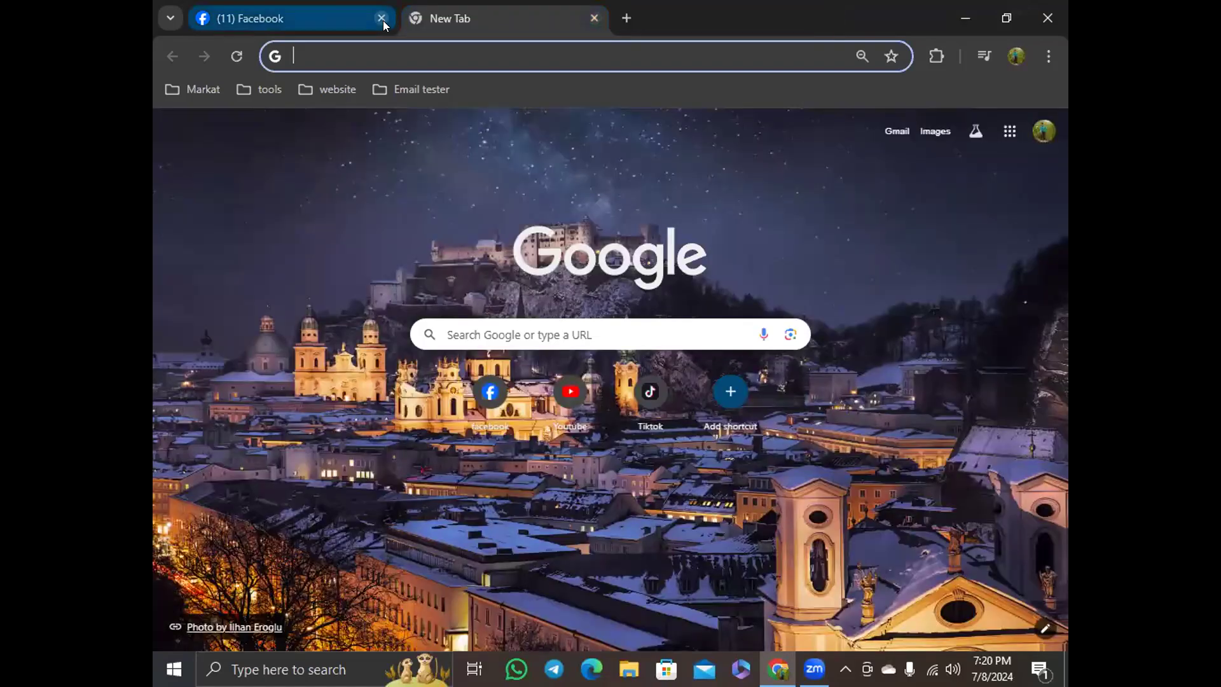
Open Google Ads from the Google apps launcher and start it
left_click(1010, 131)
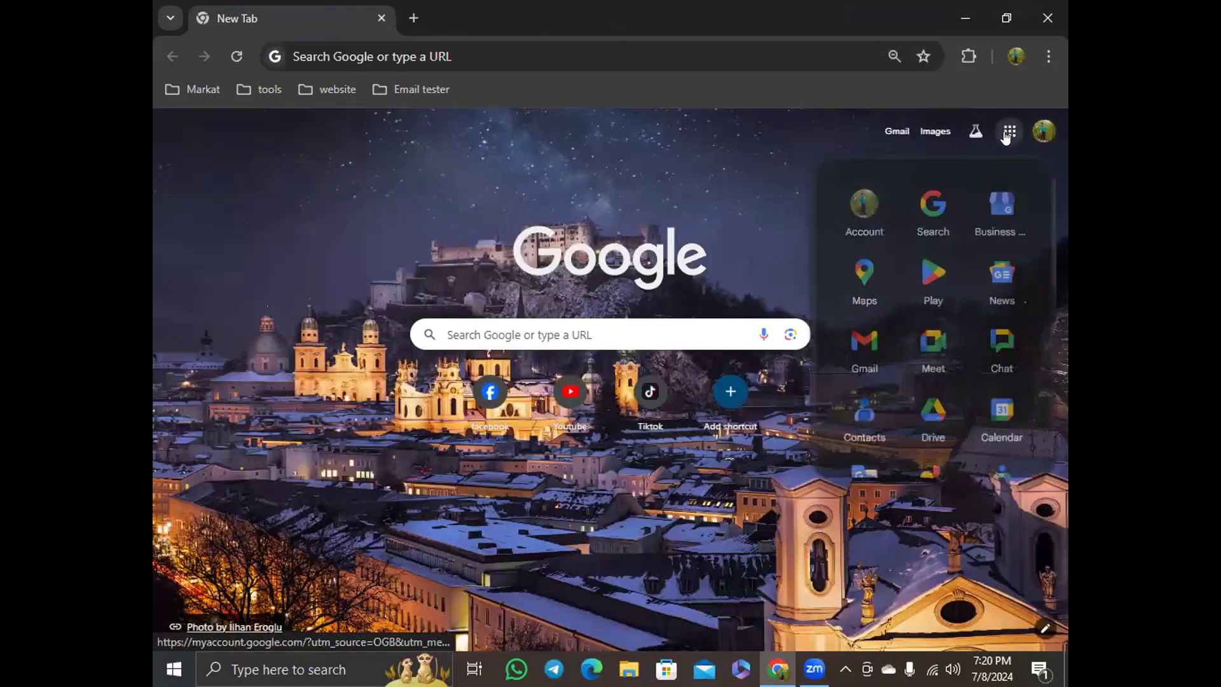
scroll(995, 255, "down", 5)
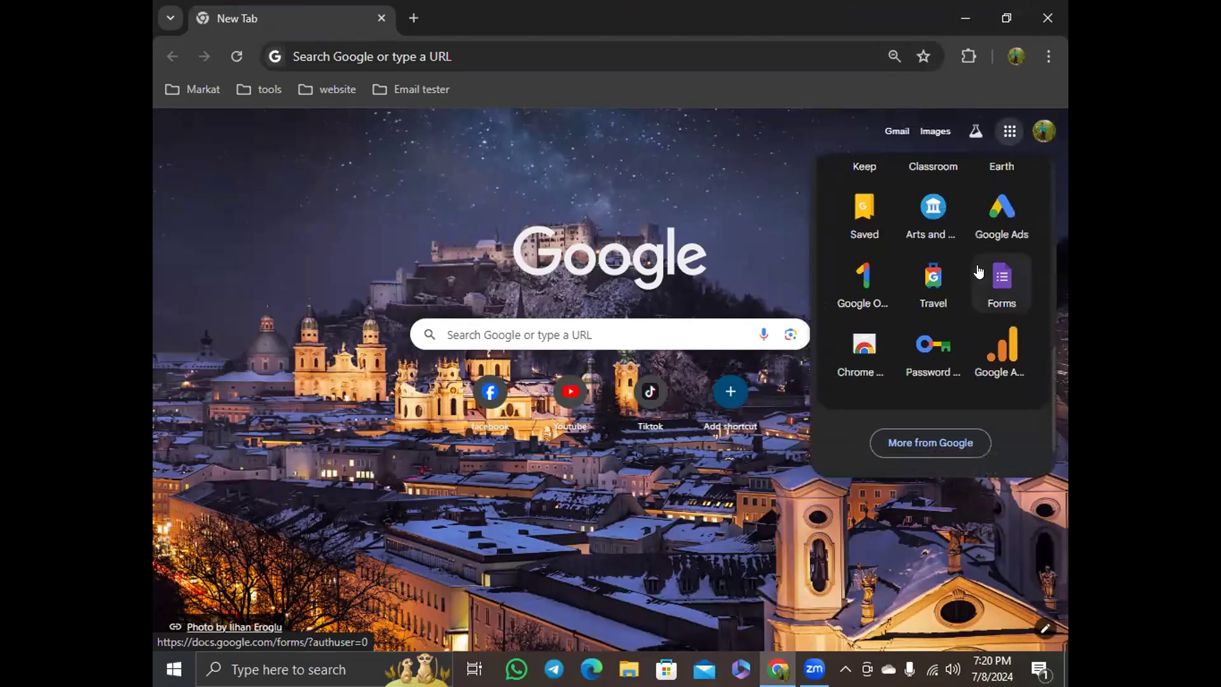
left_click(1002, 211)
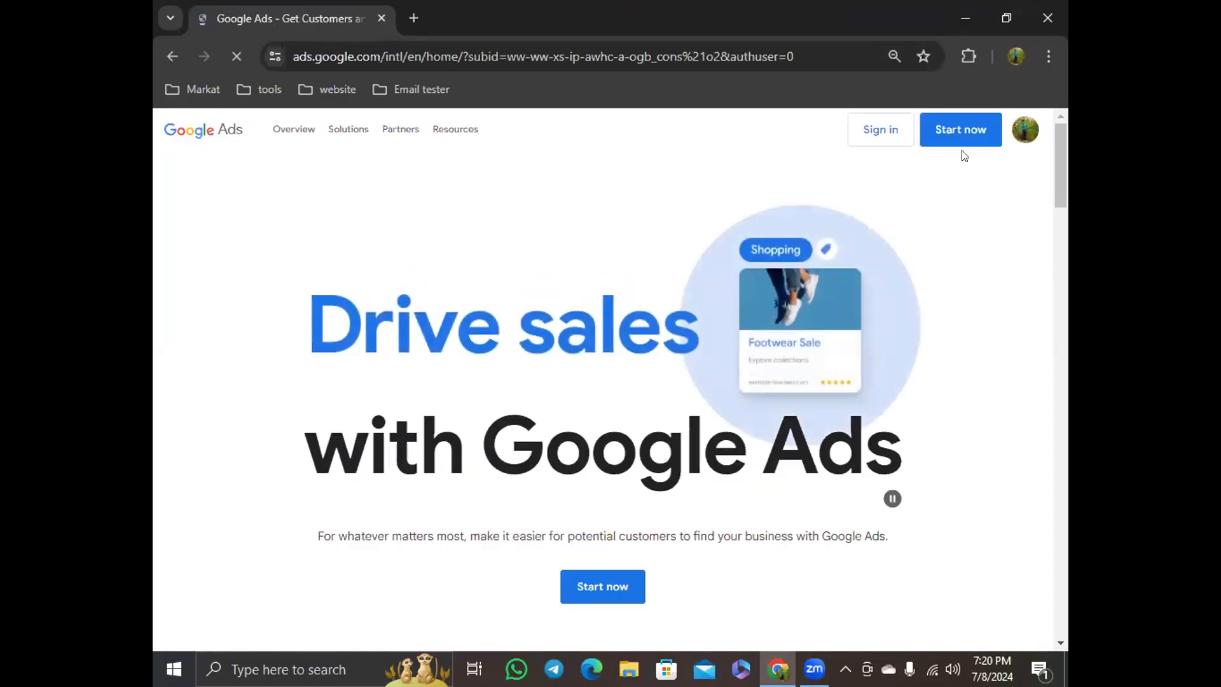
left_click(600, 585)
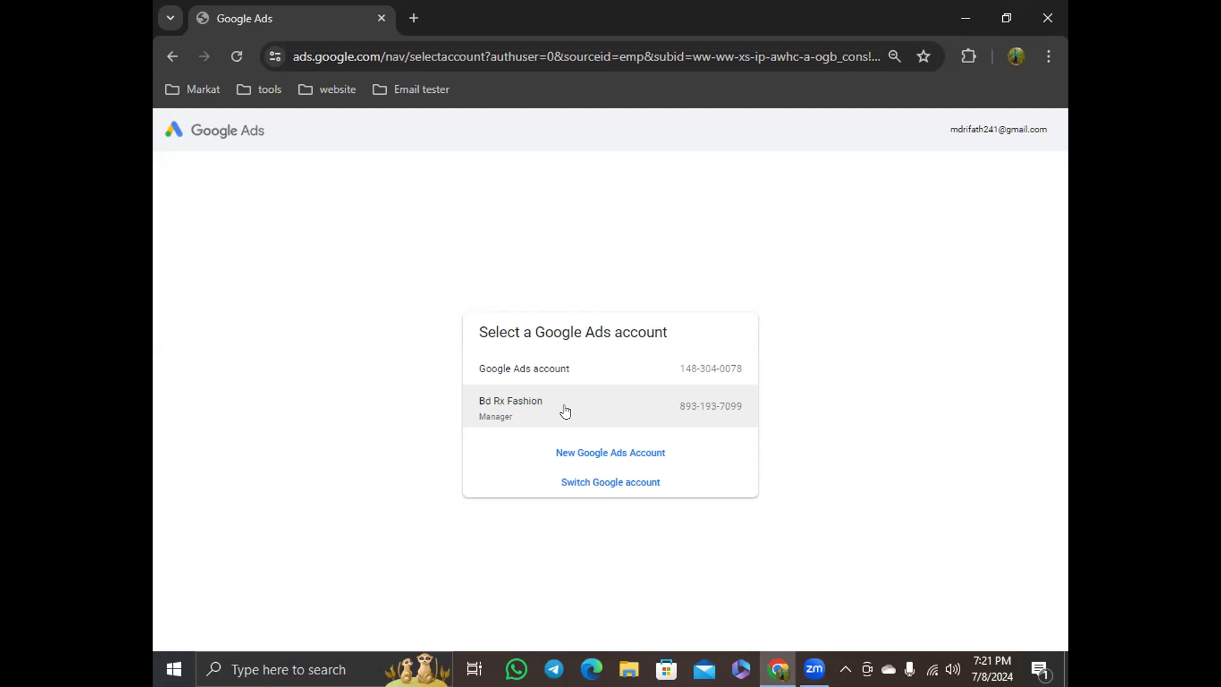
Select the Bd Rx Fashion manager account from the Google Ads account list
triple_click(788, 372)
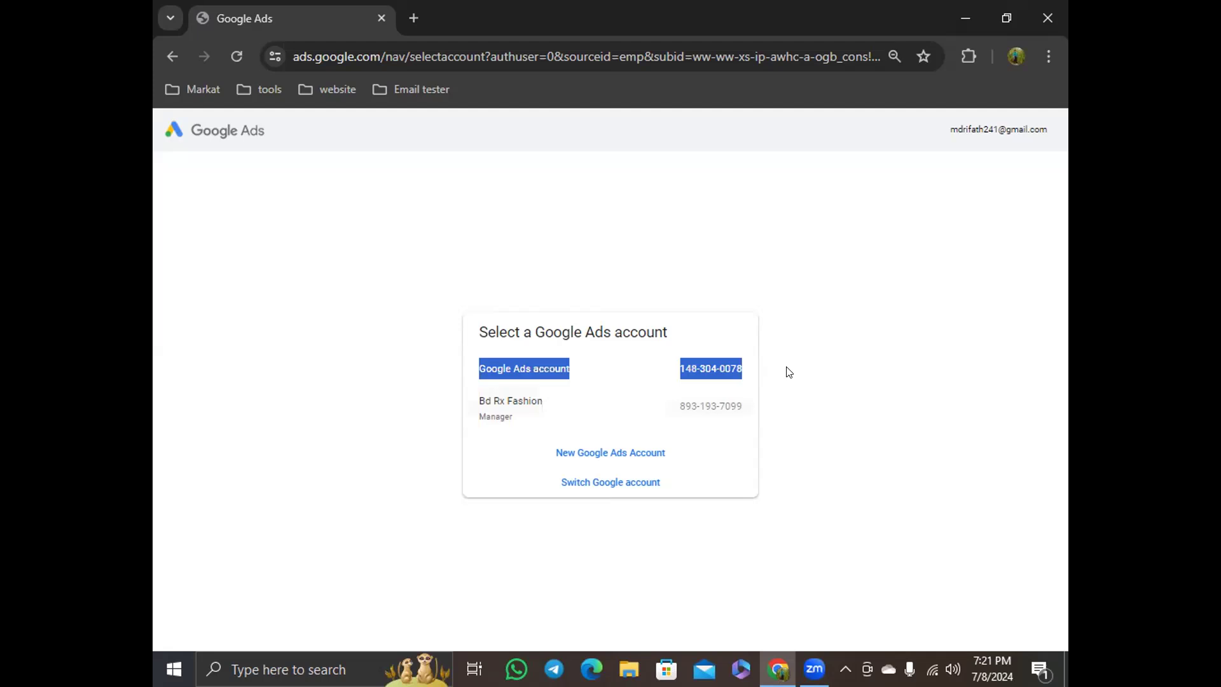
left_click(403, 421)
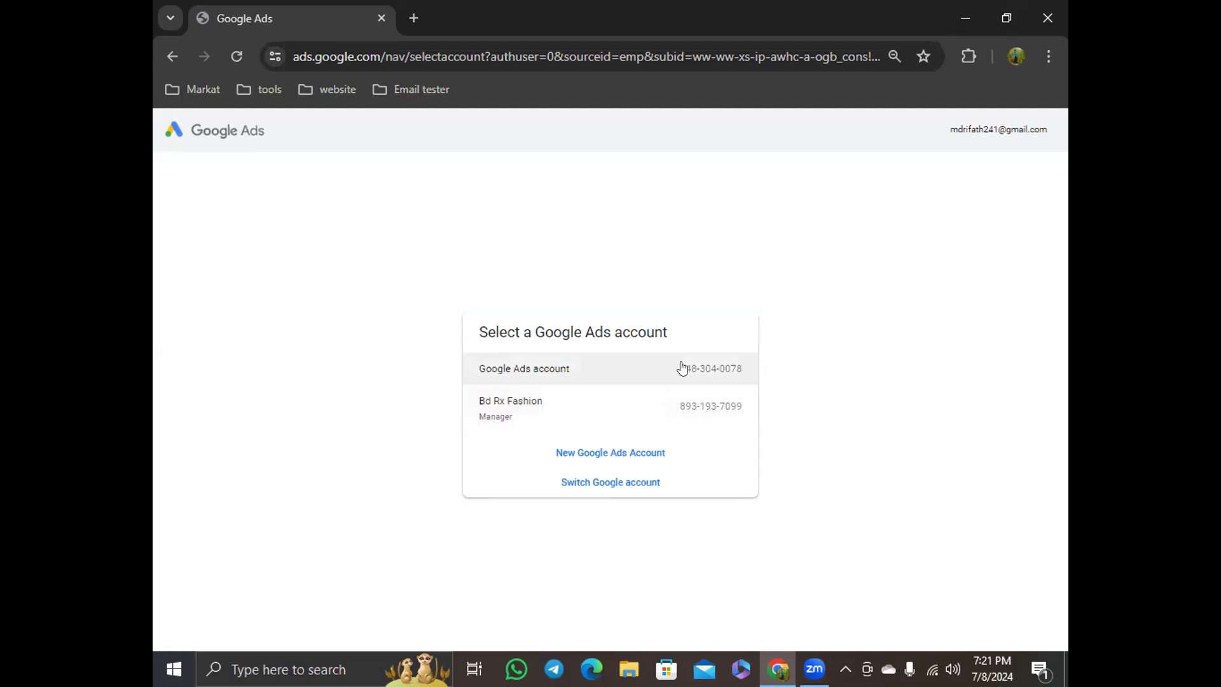
left_click(581, 412)
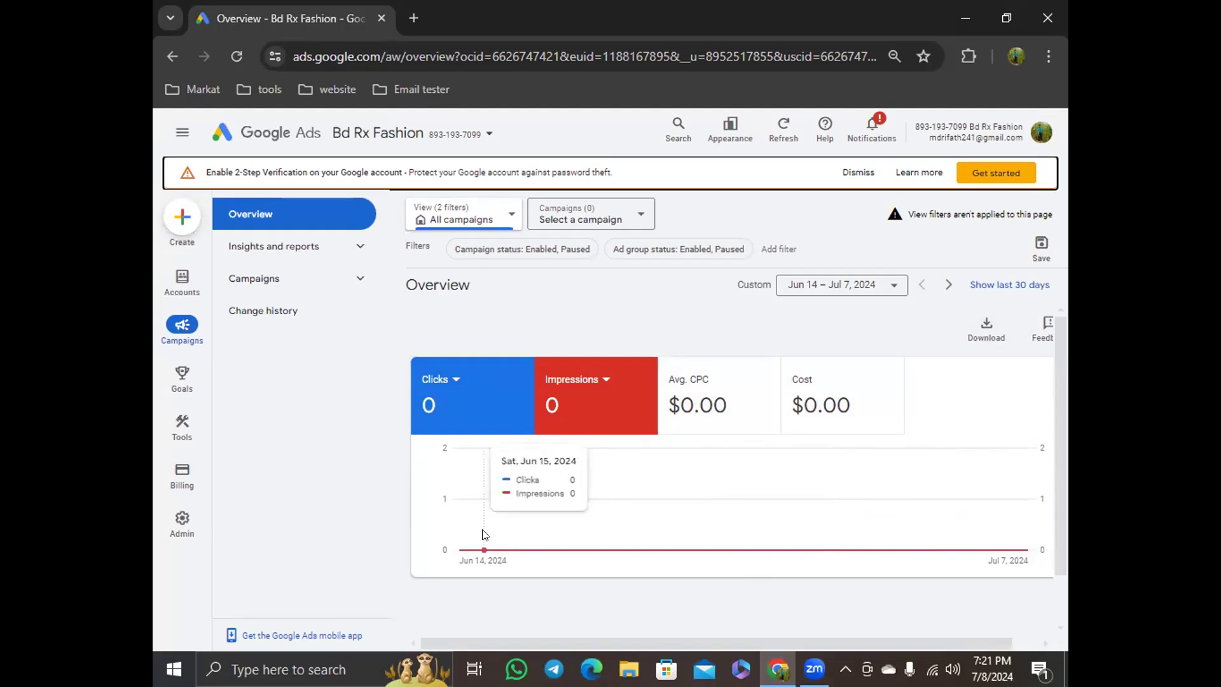
Dismiss the 2-Step Verification banner and close the account protection notice
left_click(859, 175)
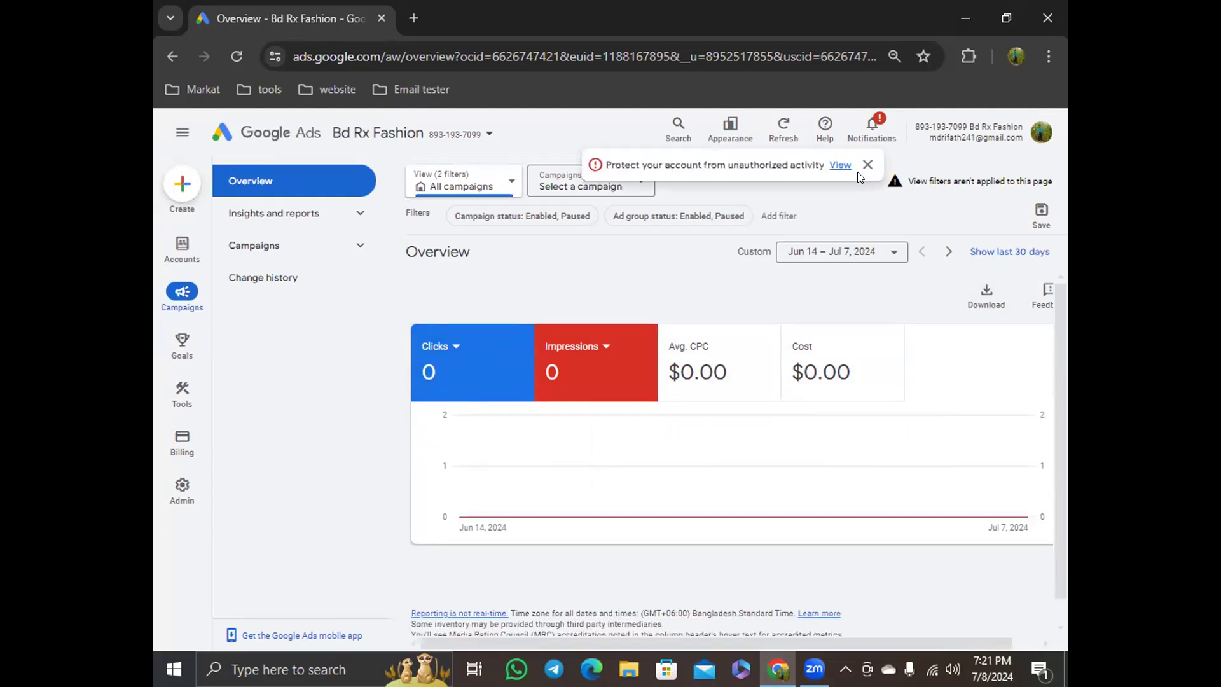
left_click(866, 165)
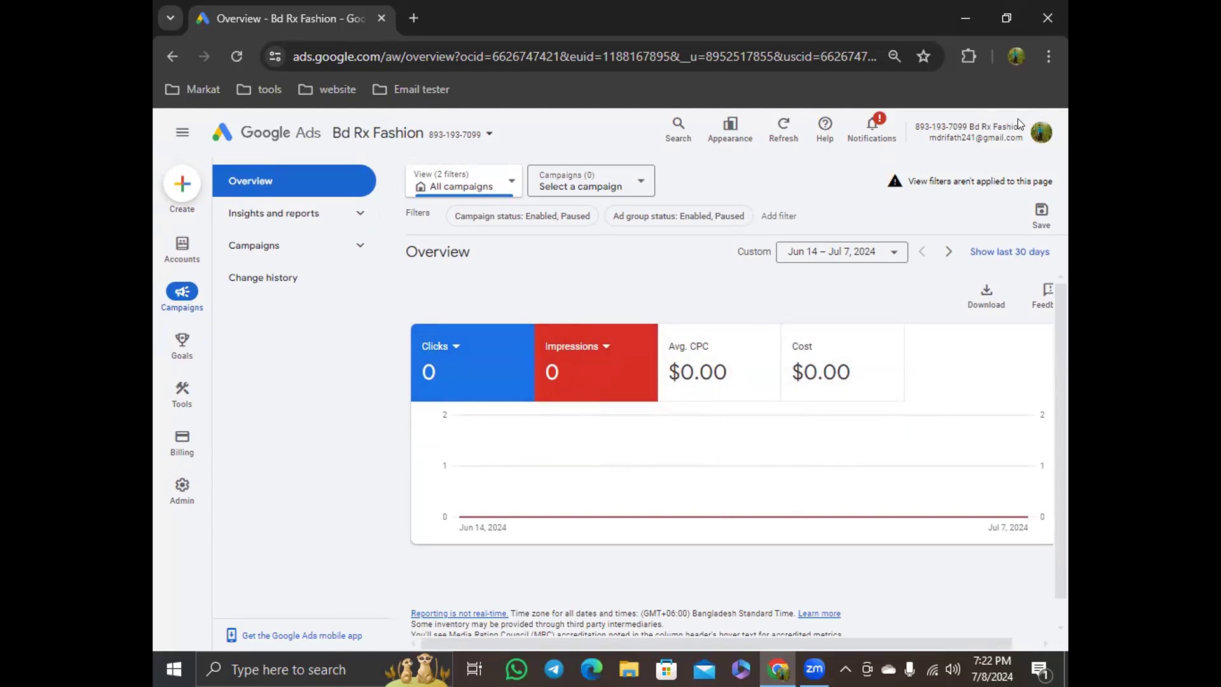
Open the other Google Ads account from the account menu and dismiss its security notices
left_click(1040, 133)
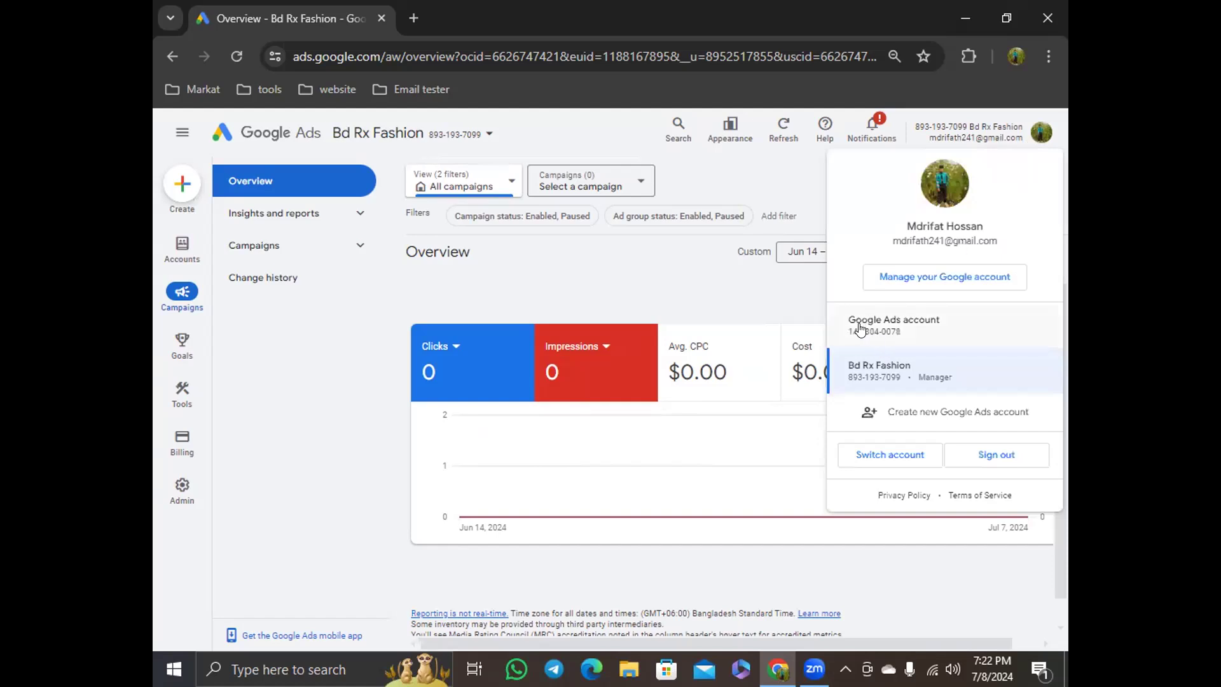
left_click(910, 327)
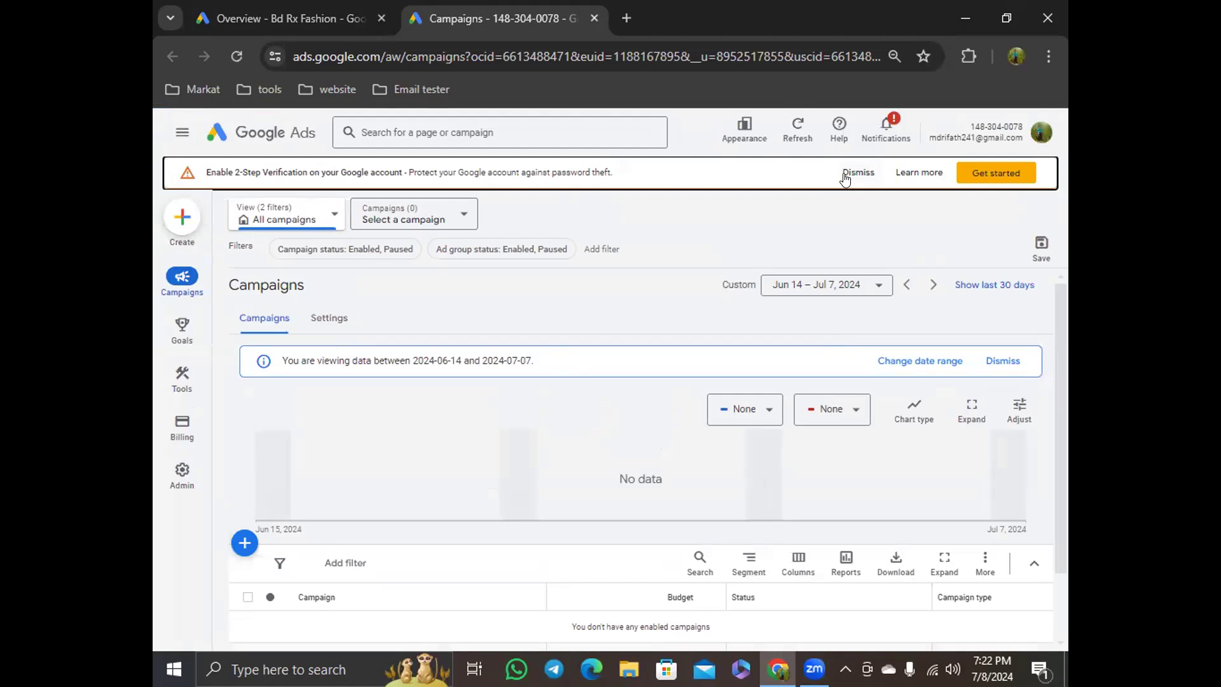
left_click(847, 174)
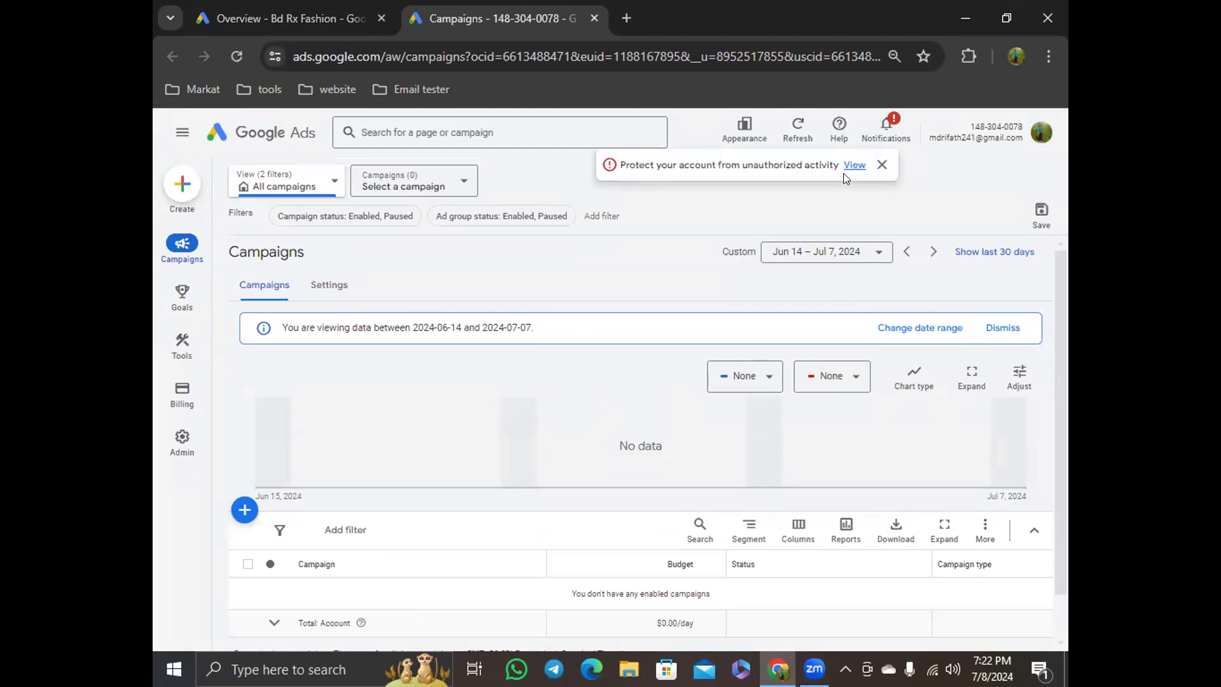
left_click(883, 165)
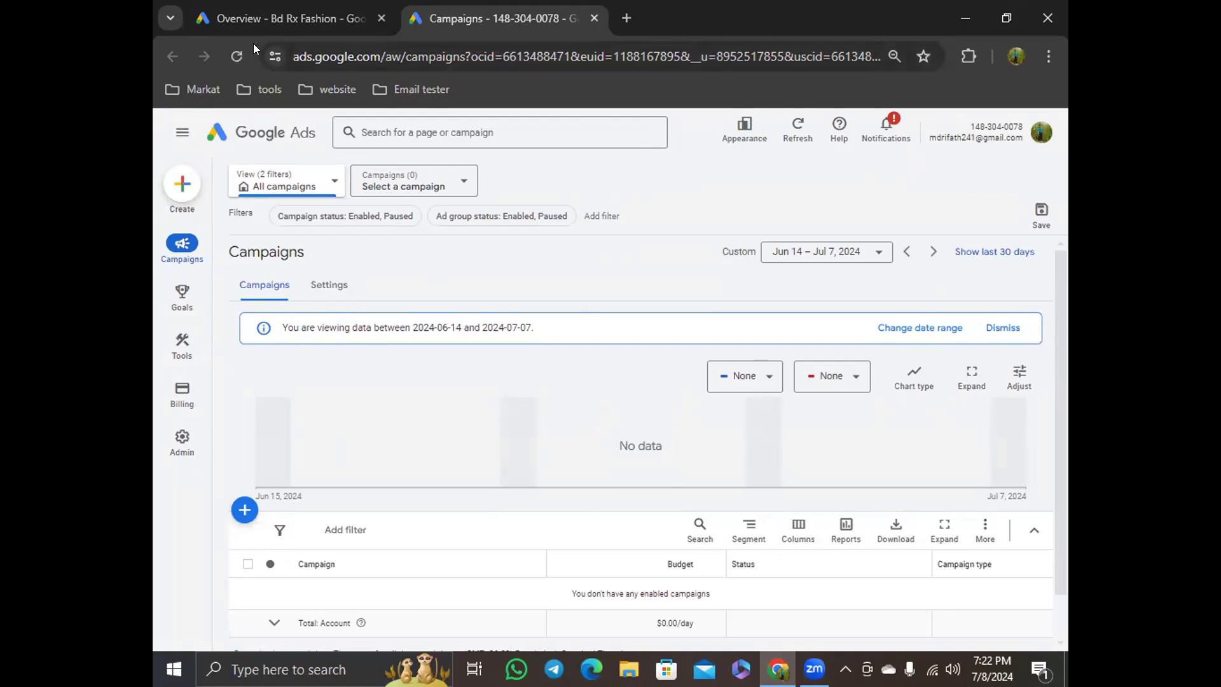
left_click(245, 21)
left_click(458, 18)
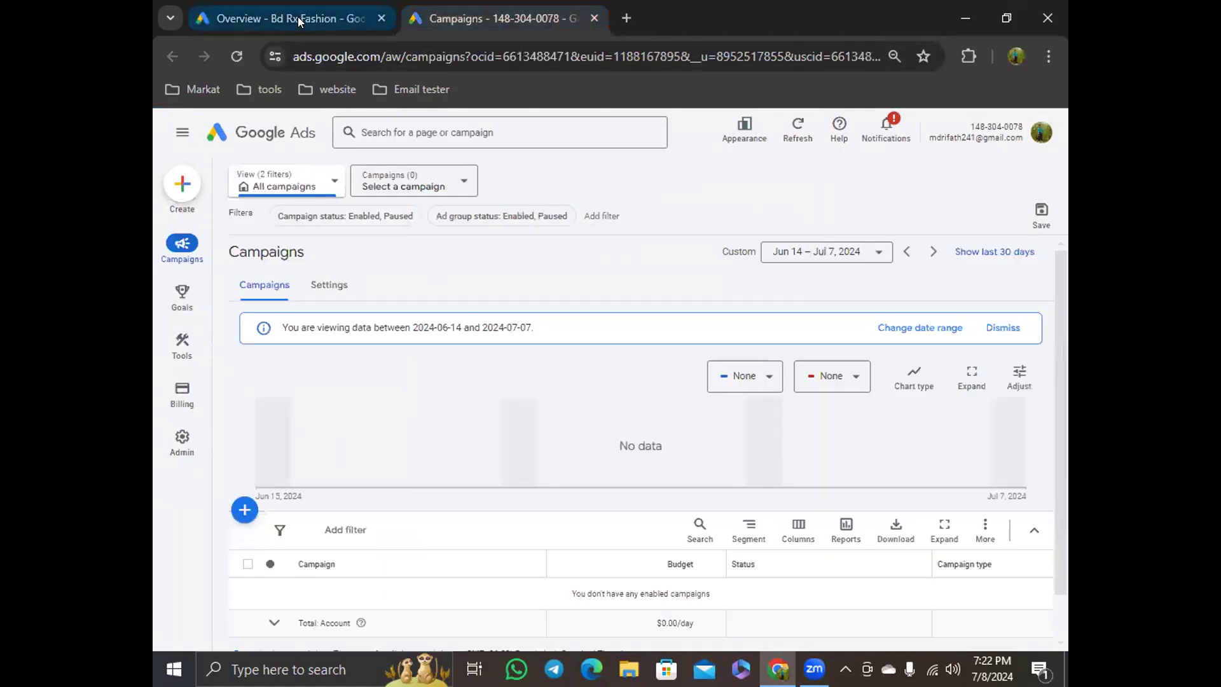
left_click(275, 20)
left_click(440, 14)
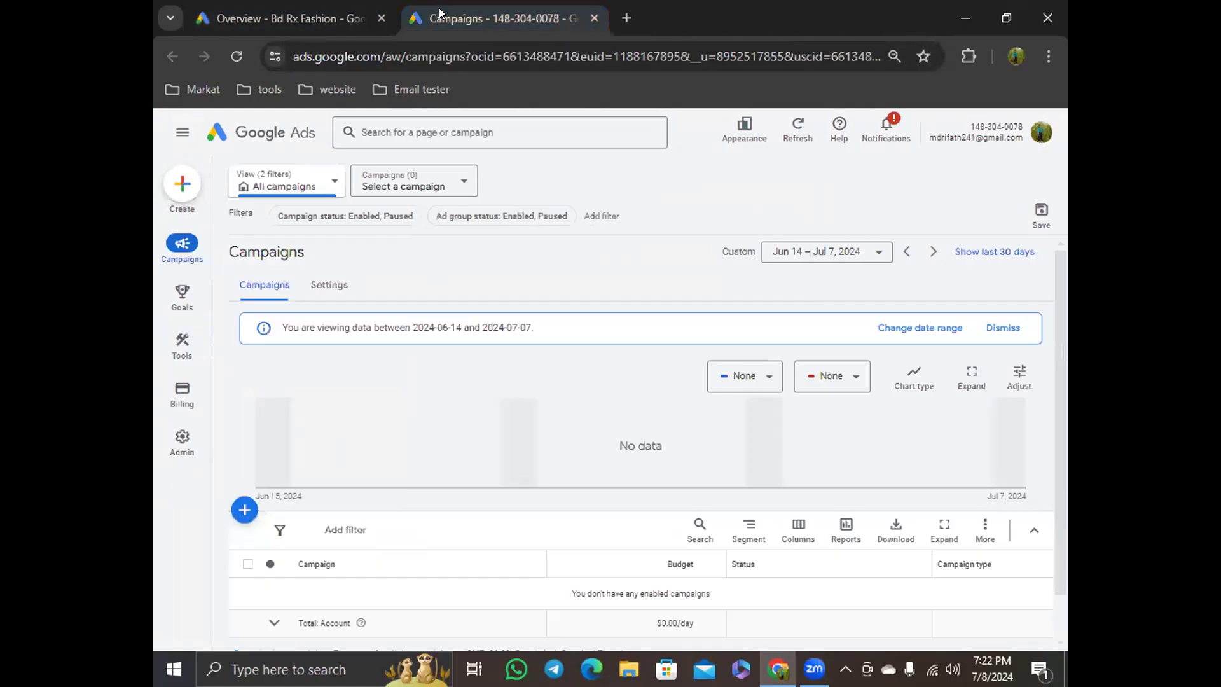
left_click(268, 14)
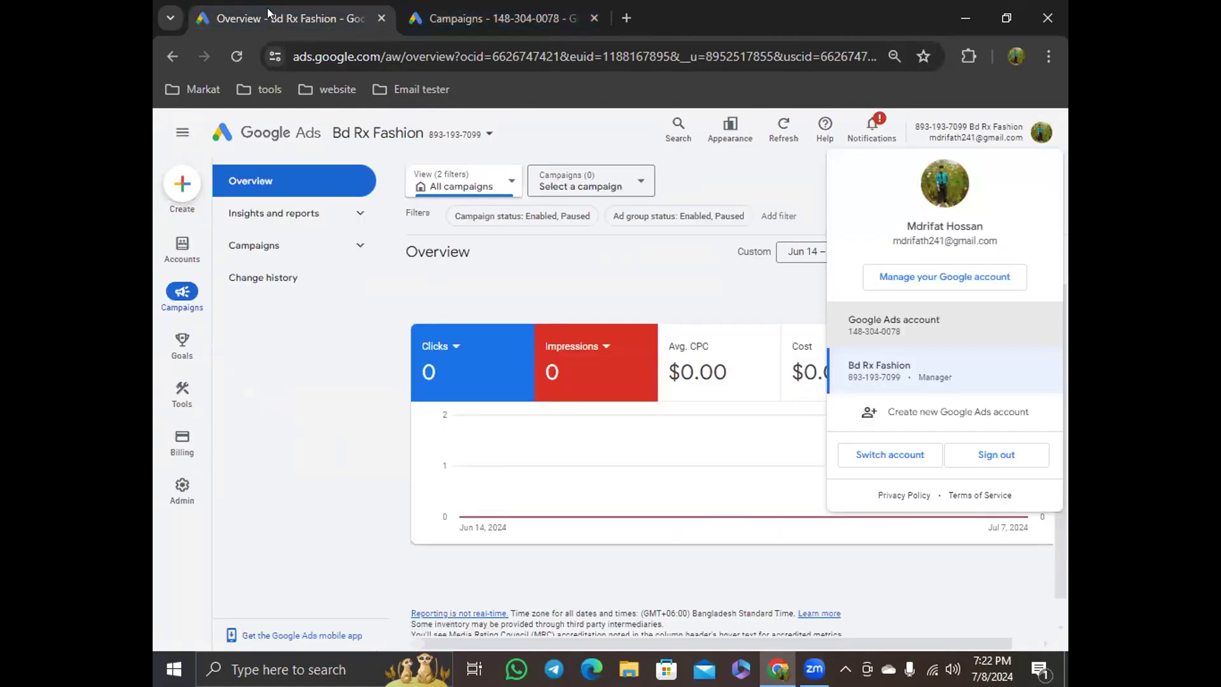
left_click(516, 22)
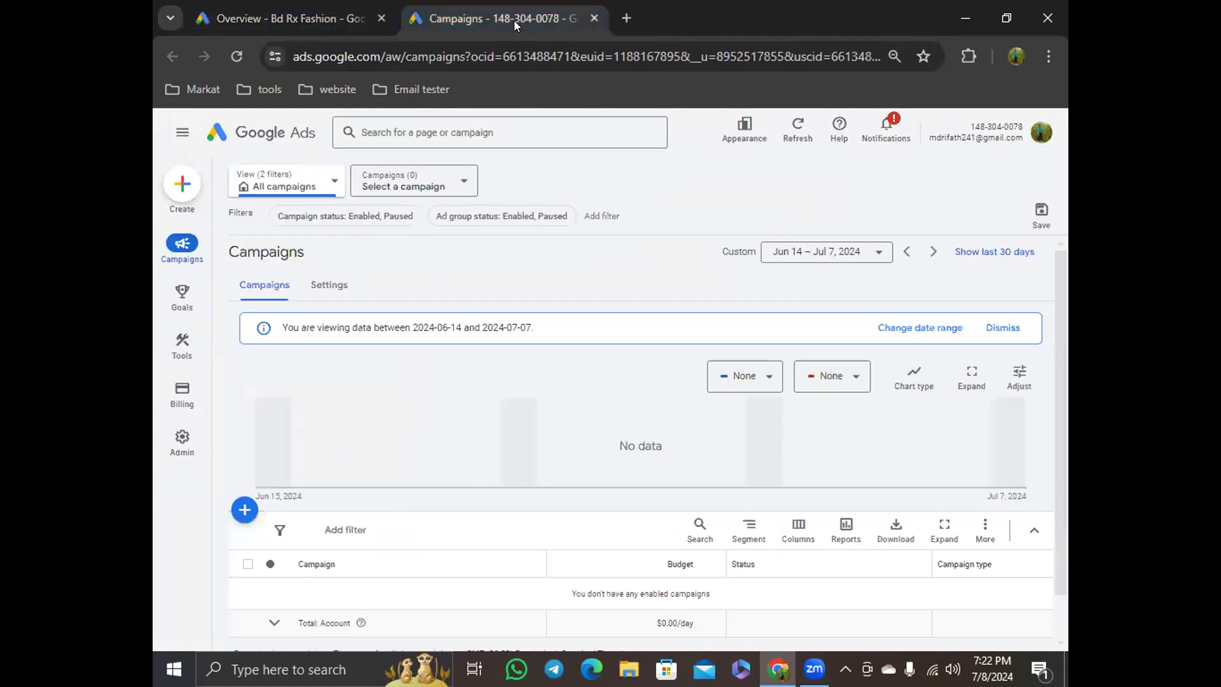
left_click(286, 16)
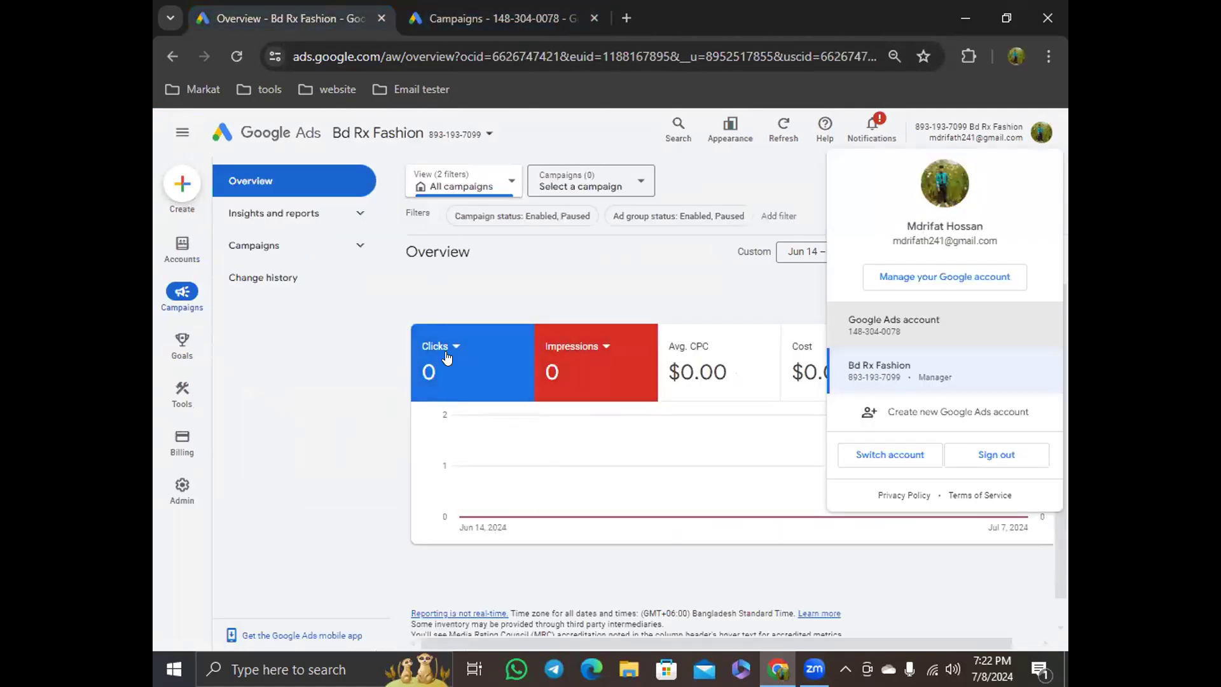
left_click(630, 280)
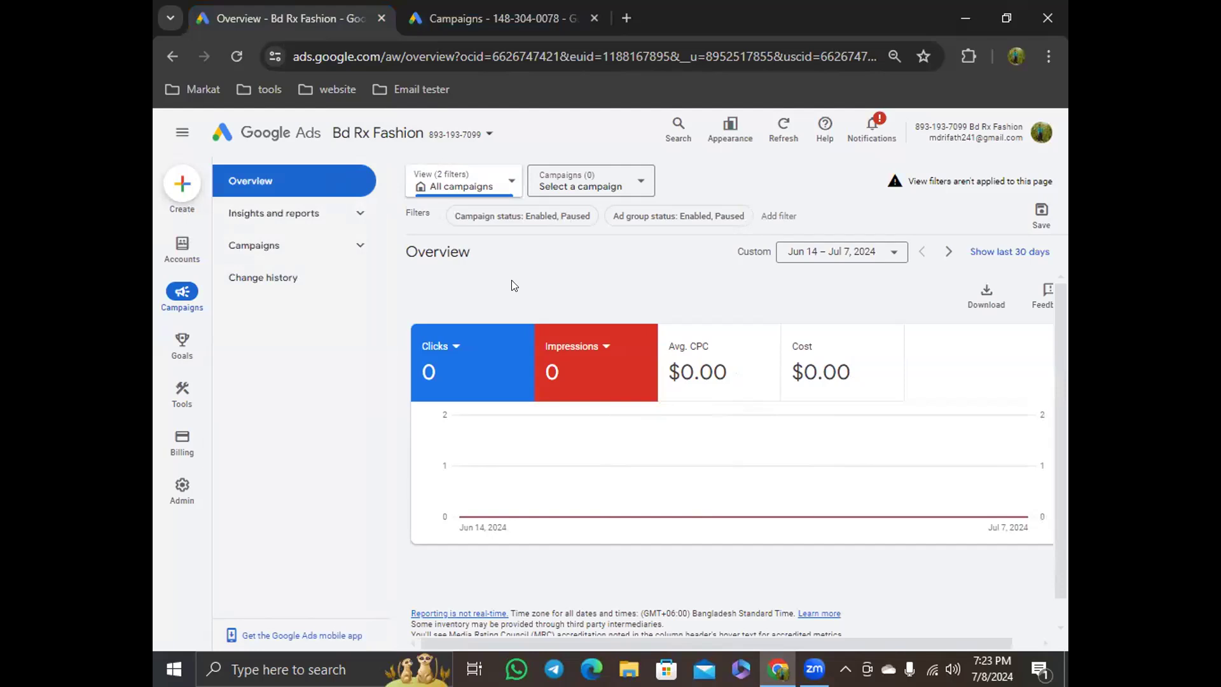
Open the Access and security page under Admin and close the other Google Ads tab
left_click(181, 486)
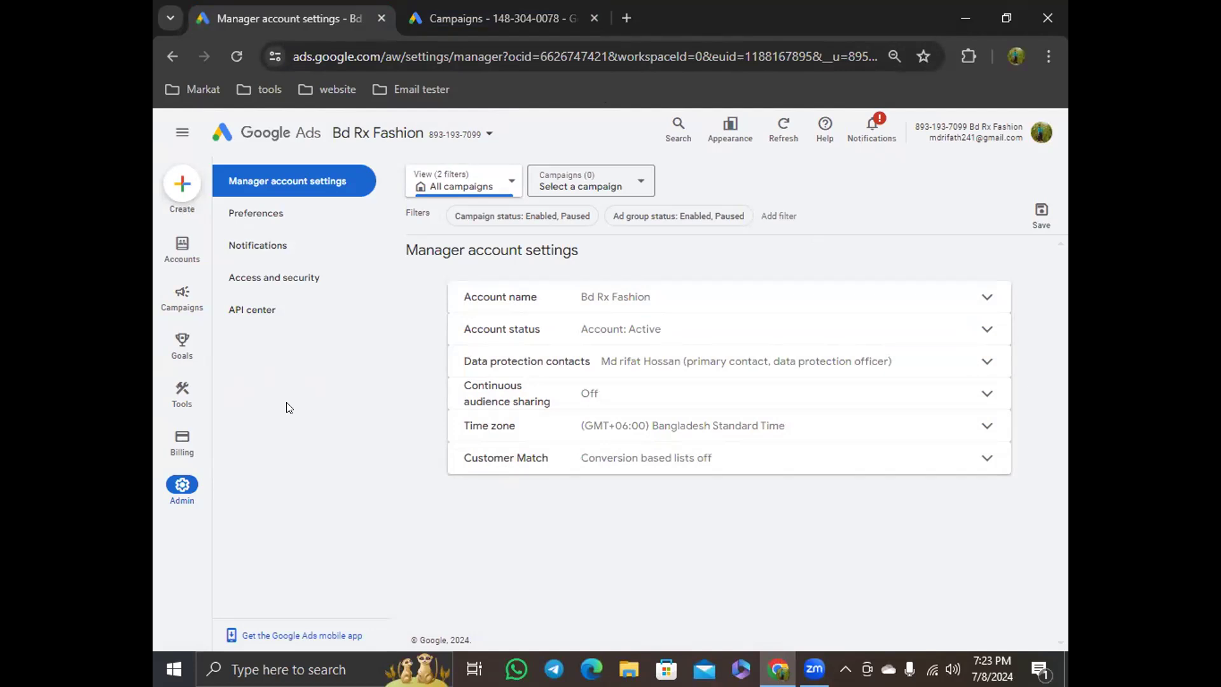
mouse_move(182, 346)
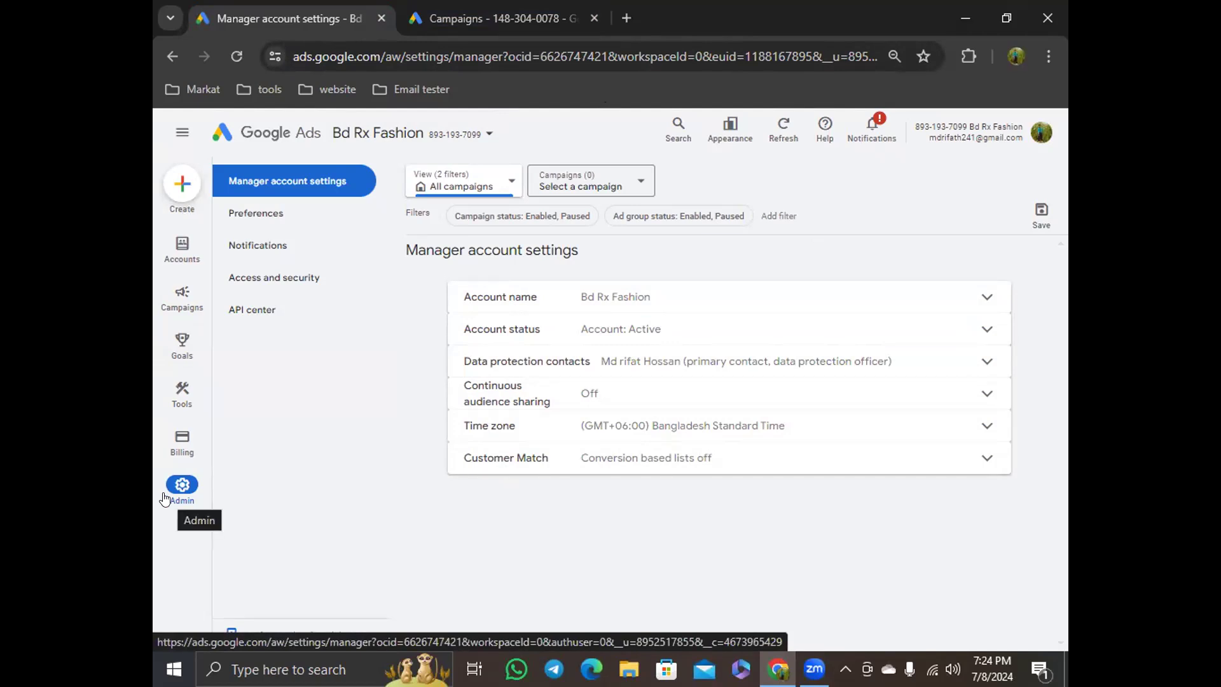
left_click(308, 278)
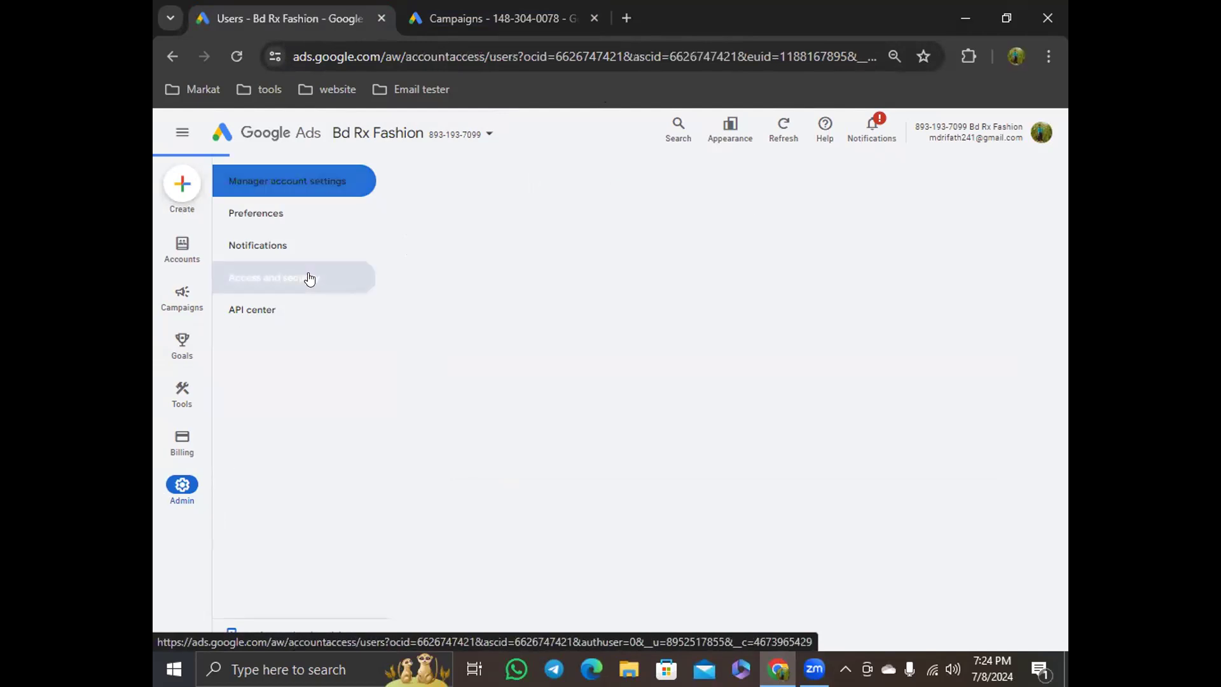
left_click(591, 15)
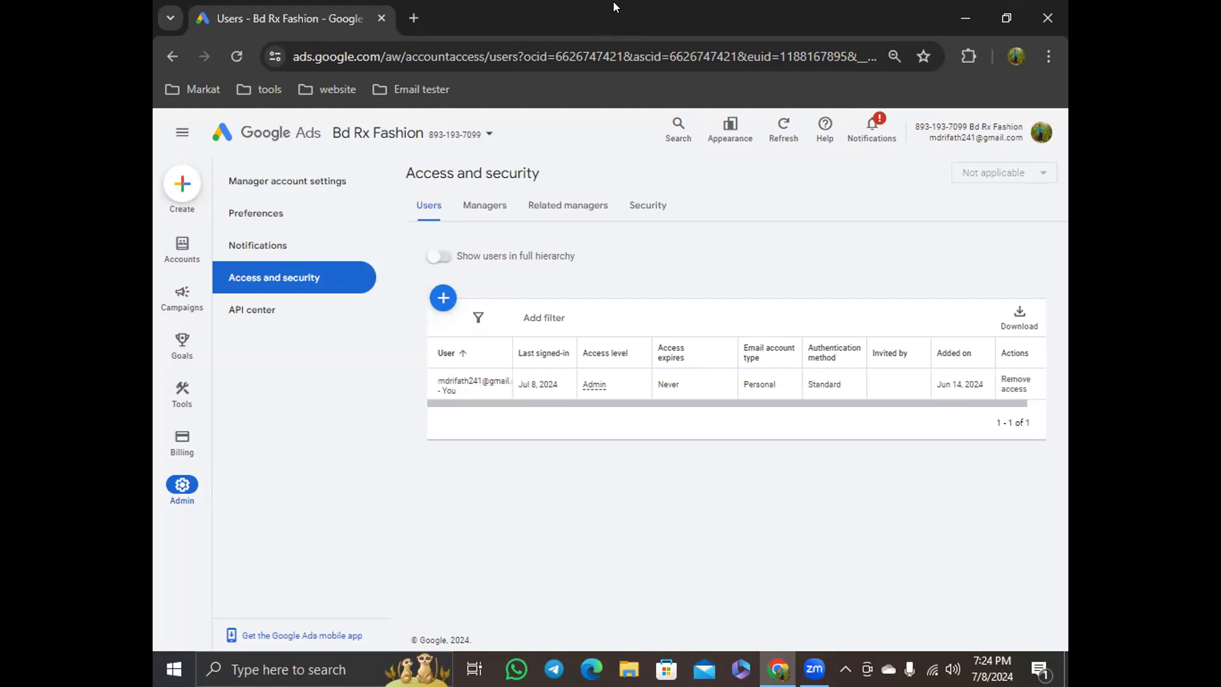
left_click(893, 55)
left_click(913, 93)
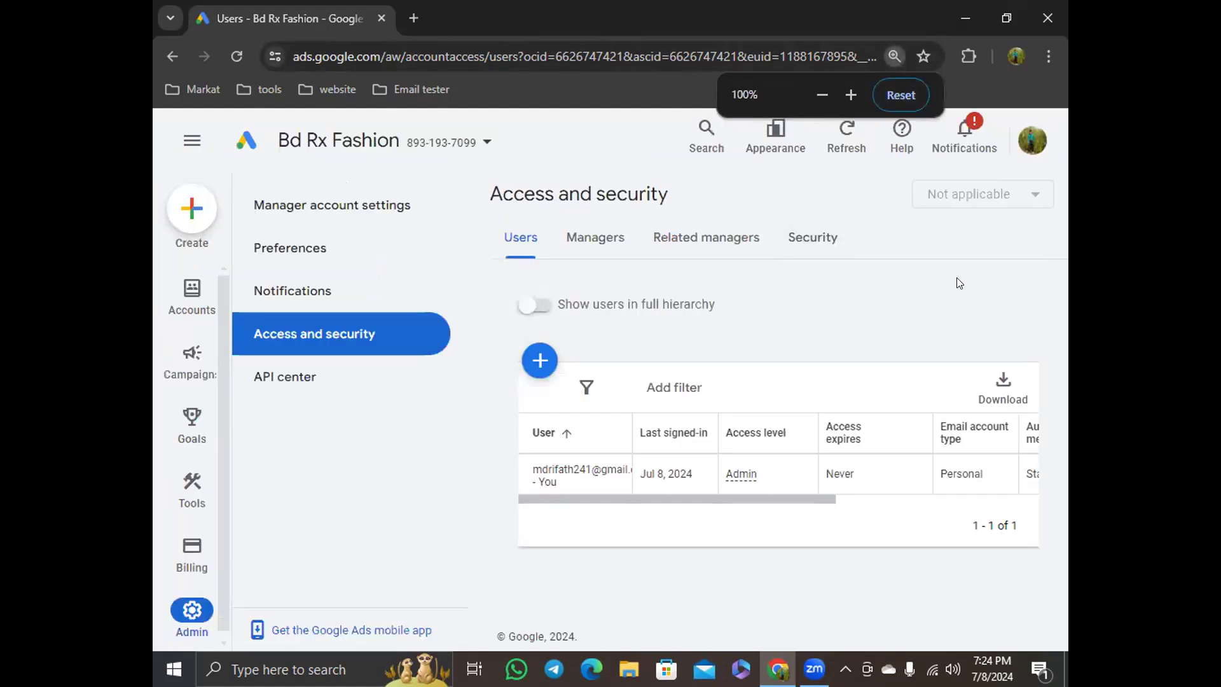
triple_click(820, 94)
left_click(819, 94)
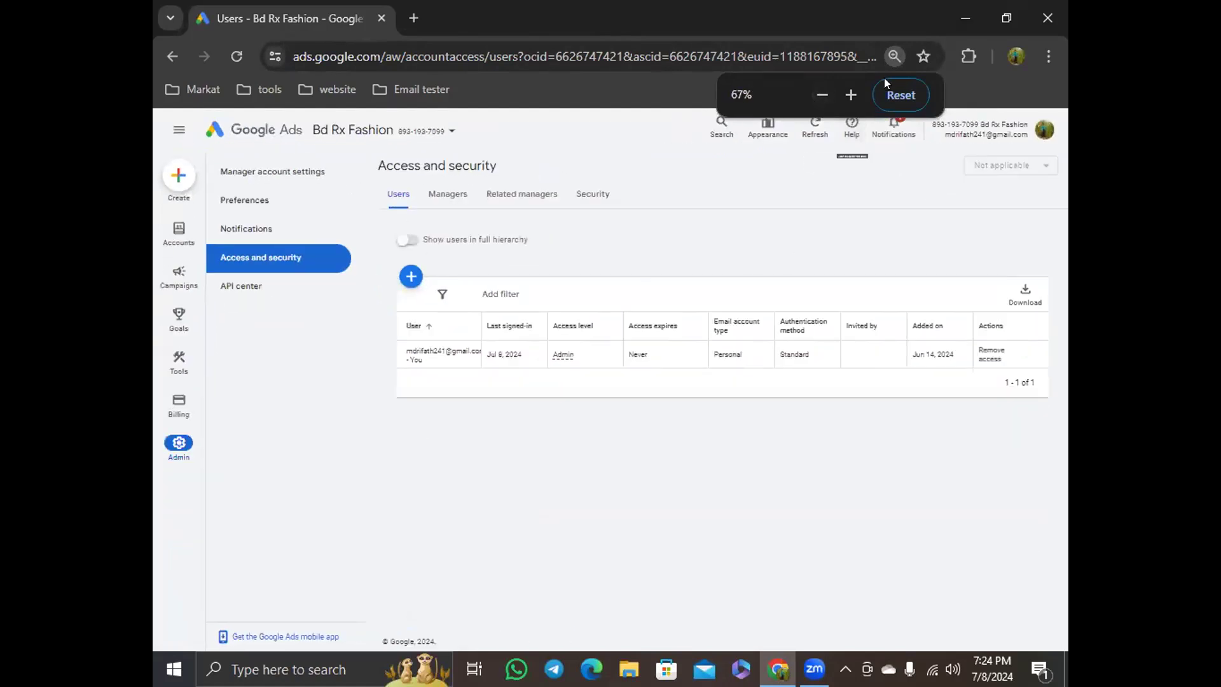
left_click(843, 92)
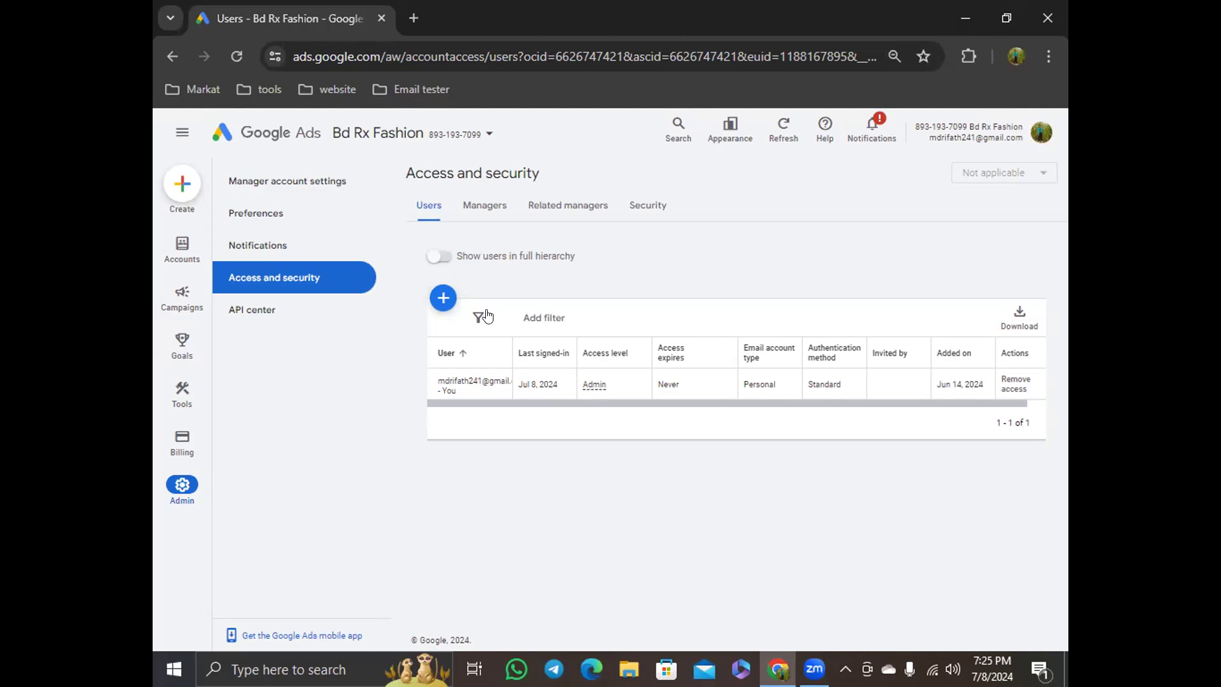
Start inviting a new user to access the Bd Rx Fashion account
left_click(445, 297)
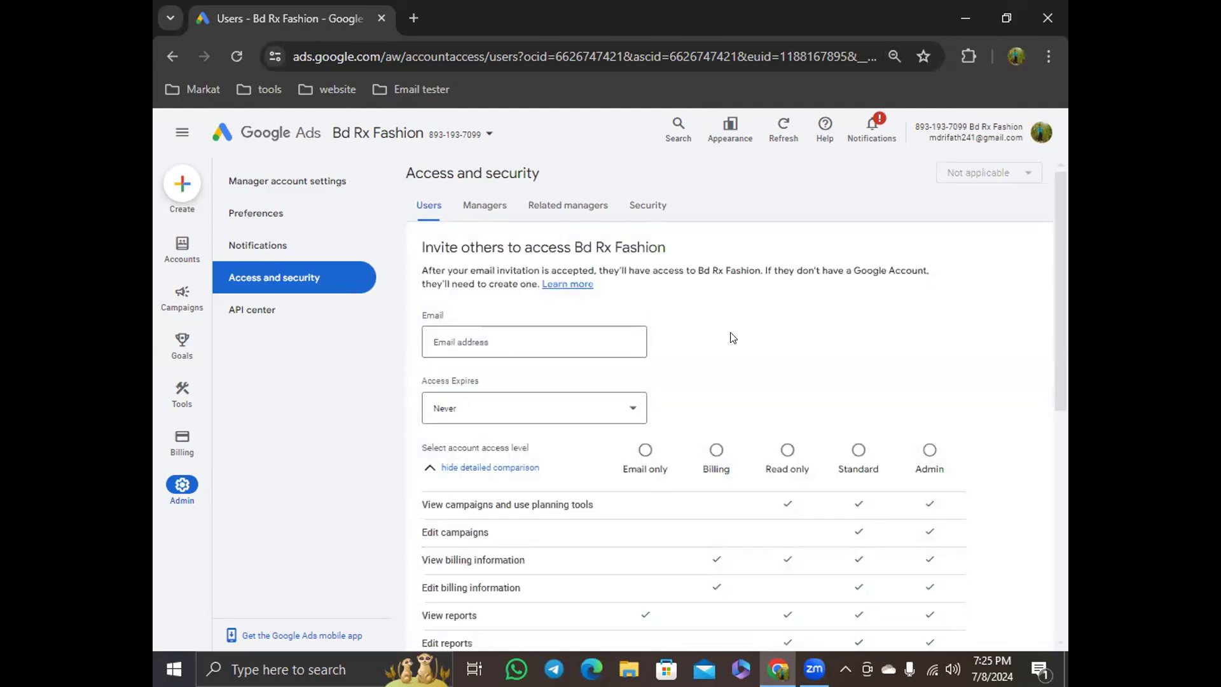
scroll(862, 364, "down", 2)
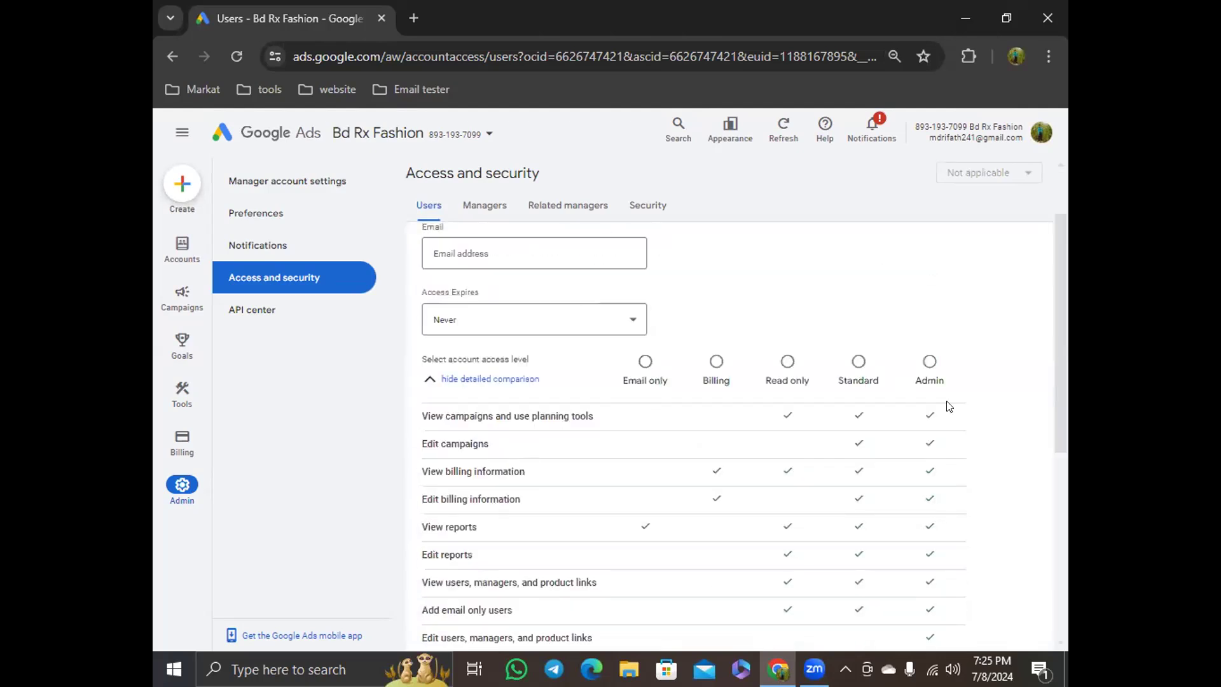
left_click_drag(1061, 282, 1057, 317)
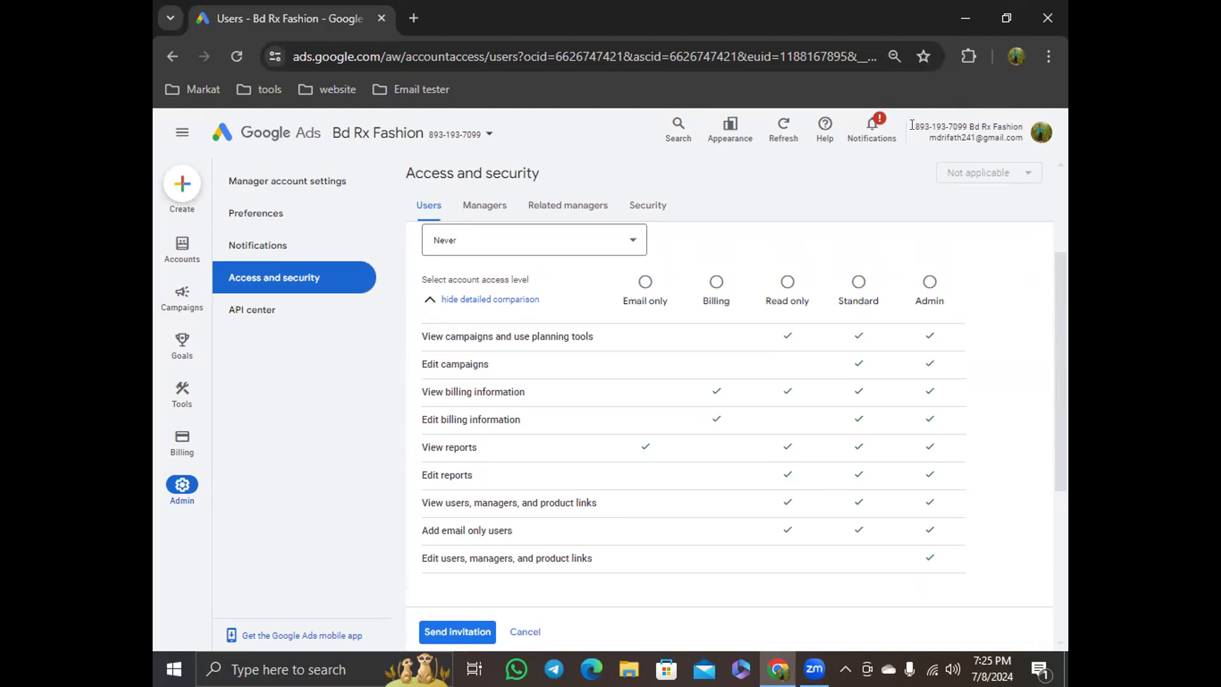
left_click_drag(912, 124, 964, 124)
left_click_drag(1057, 345, 1055, 271)
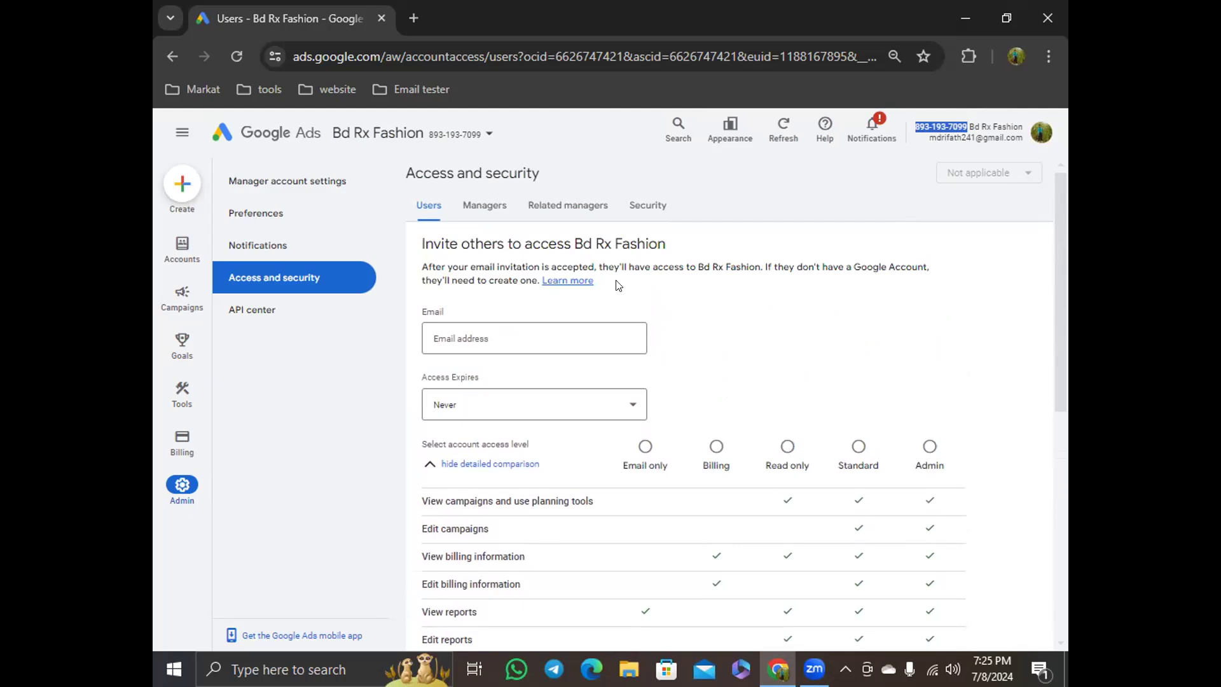
Enter the invitee's e-mail address in the invitation form
left_click(476, 329)
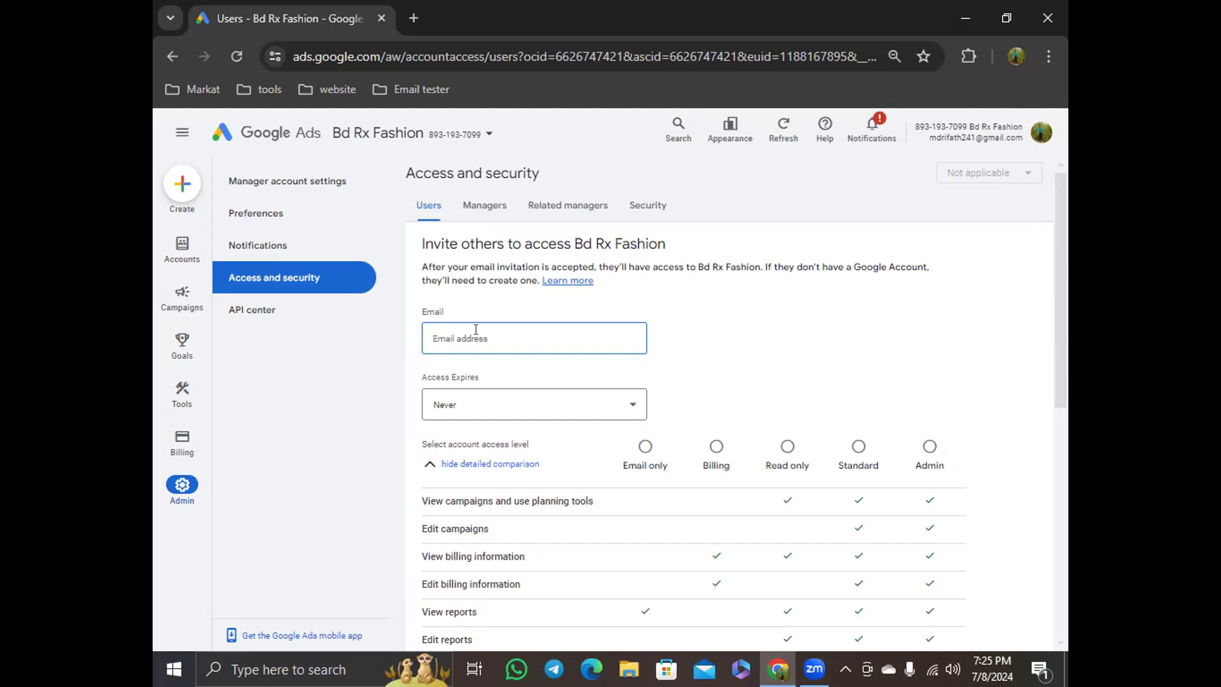
left_click(808, 325)
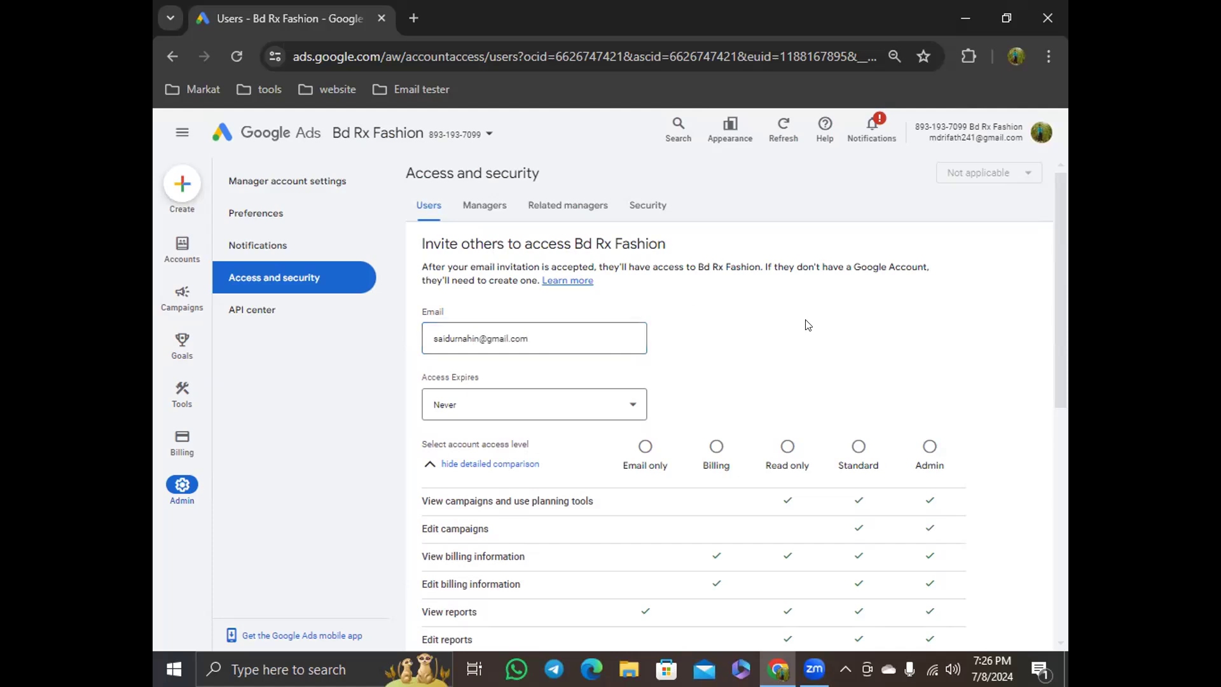
Set the invitation's access expiry date to Jul 18, 2024
left_click(473, 329)
left_click(537, 335)
left_click(773, 351)
scroll(774, 350, "down", 3)
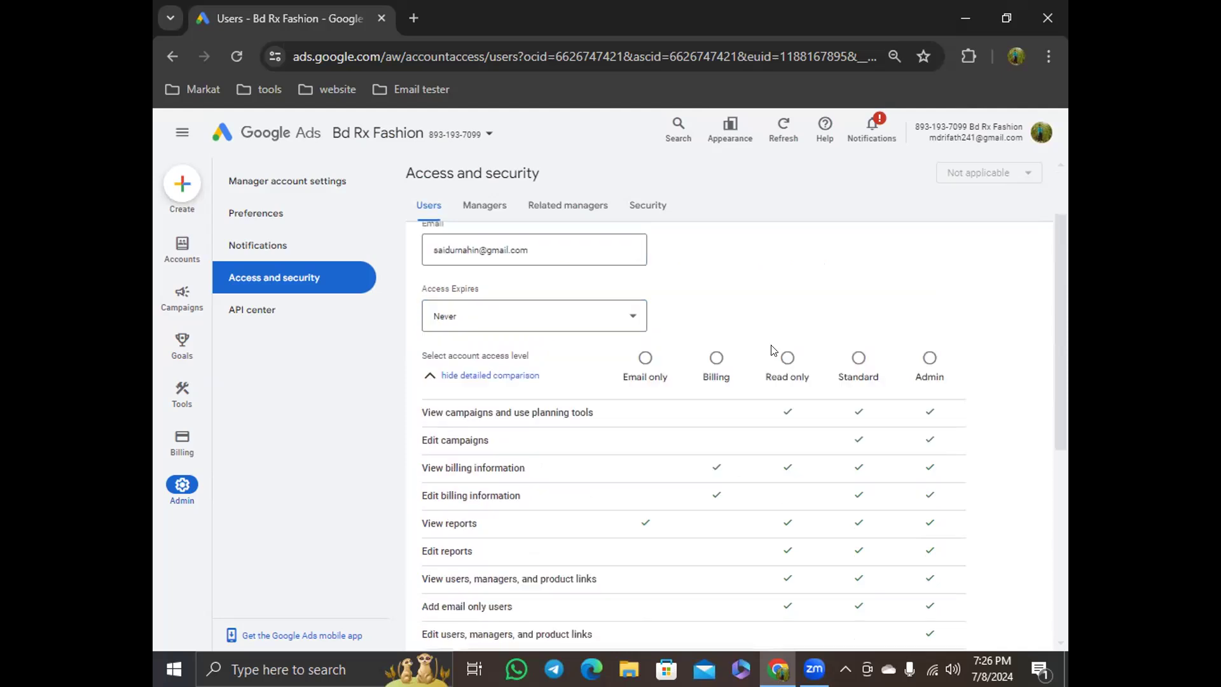
scroll(963, 395, "up", 1)
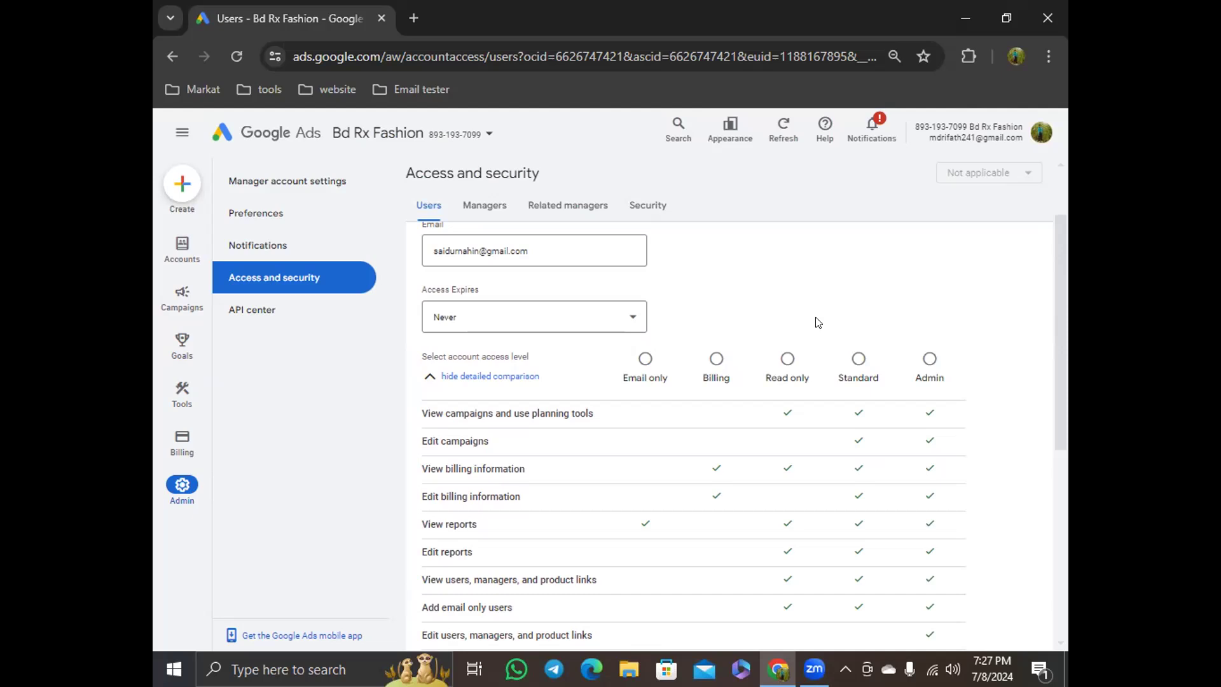
left_click(515, 316)
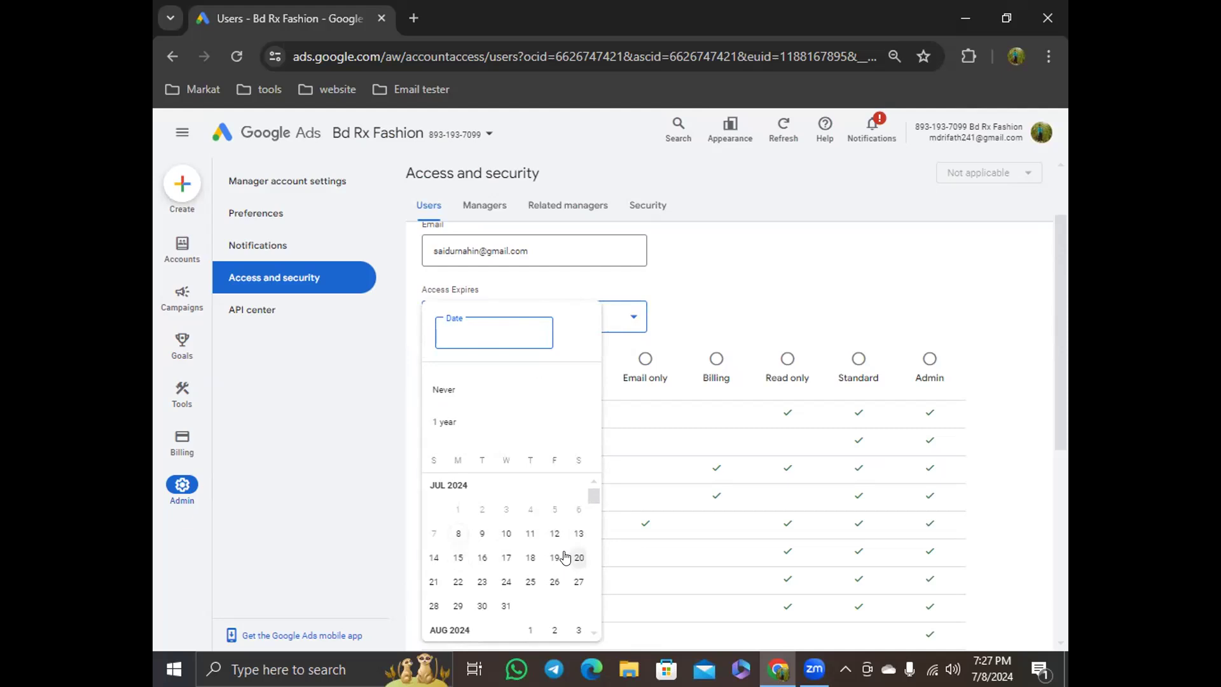
left_click(531, 558)
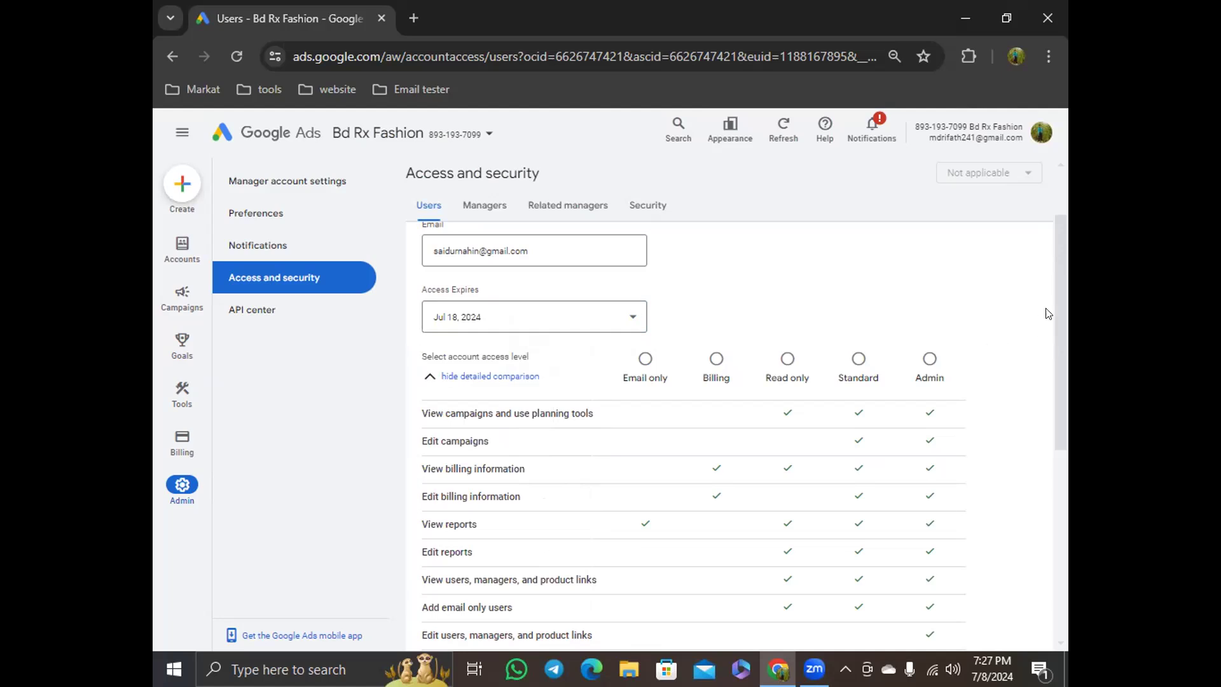
Choose Standard as the invitee's account access level
scroll(1058, 298, "down", 1)
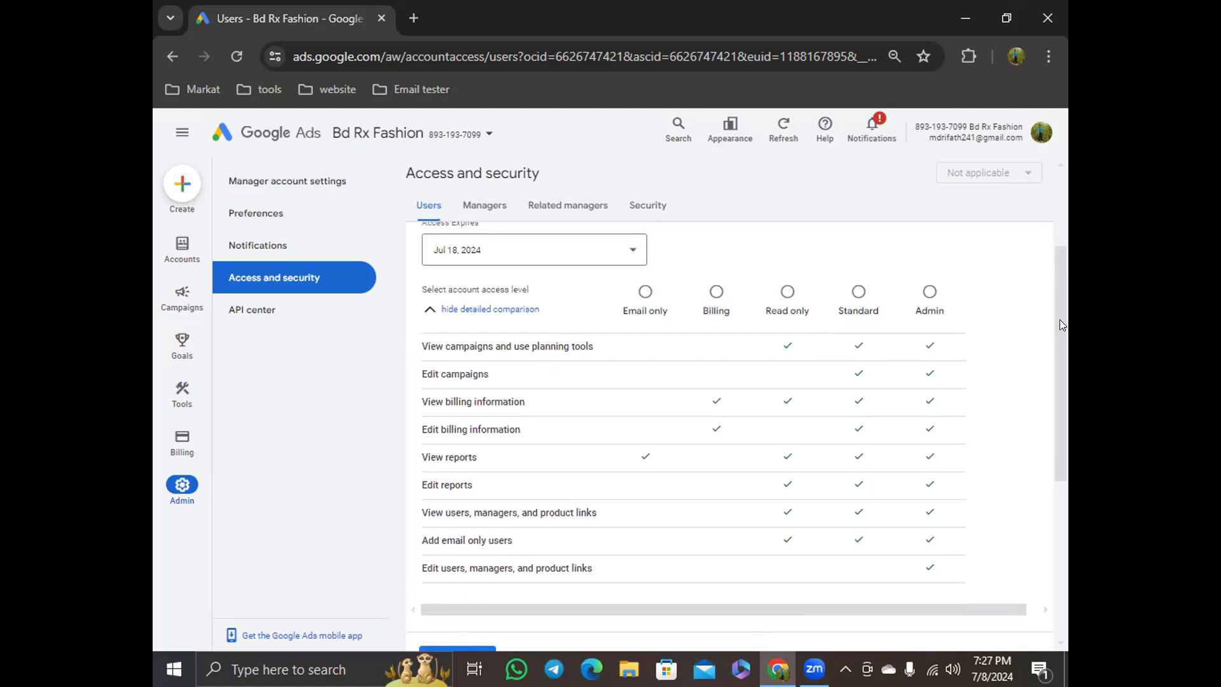
left_click_drag(1059, 320, 1059, 332)
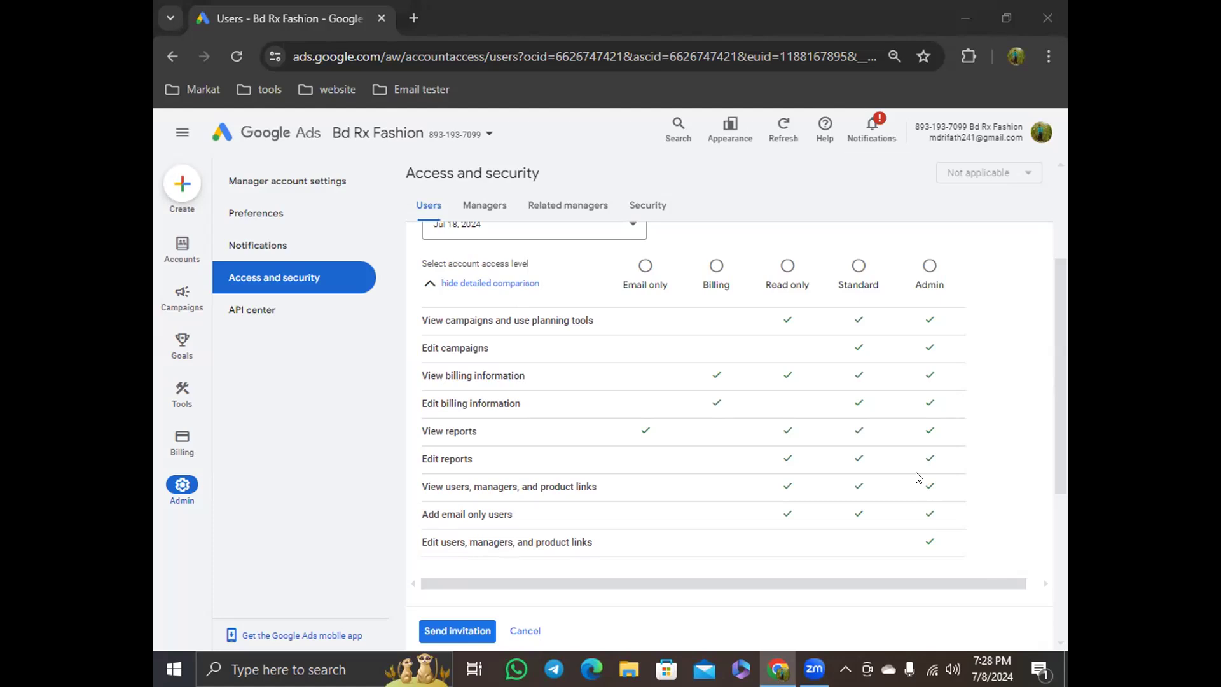
left_click(859, 266)
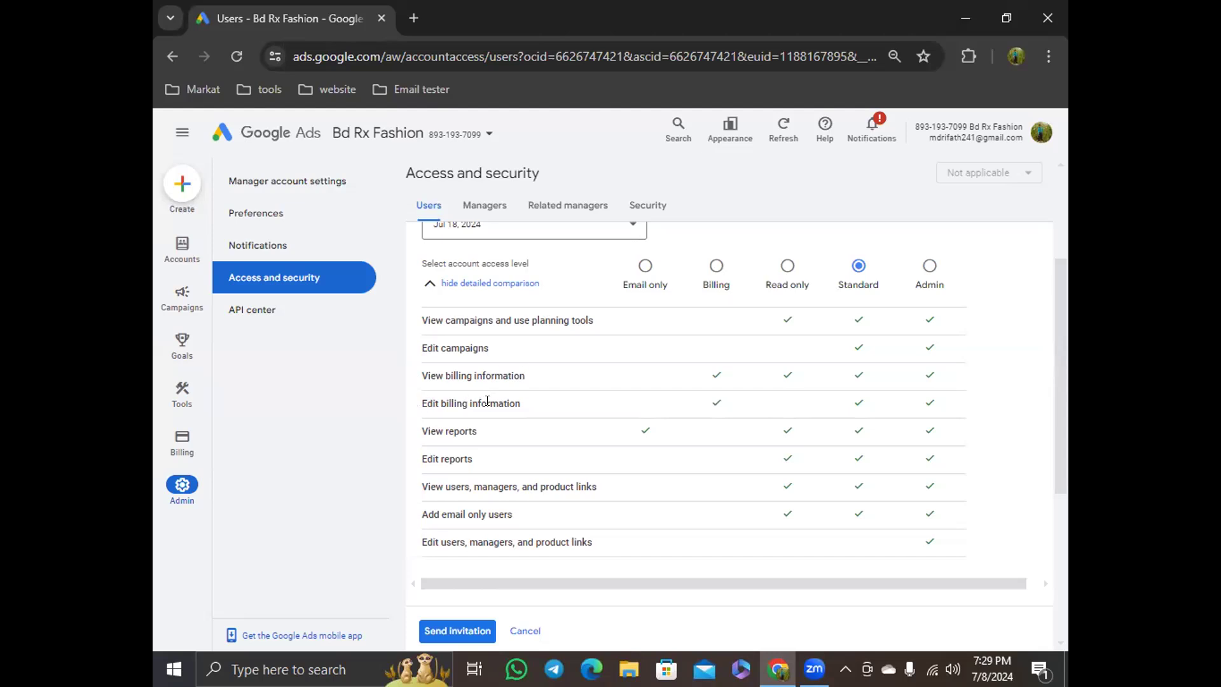
Review the permissions listed in the access level comparison table
left_click_drag(420, 318, 520, 407)
left_click(534, 380)
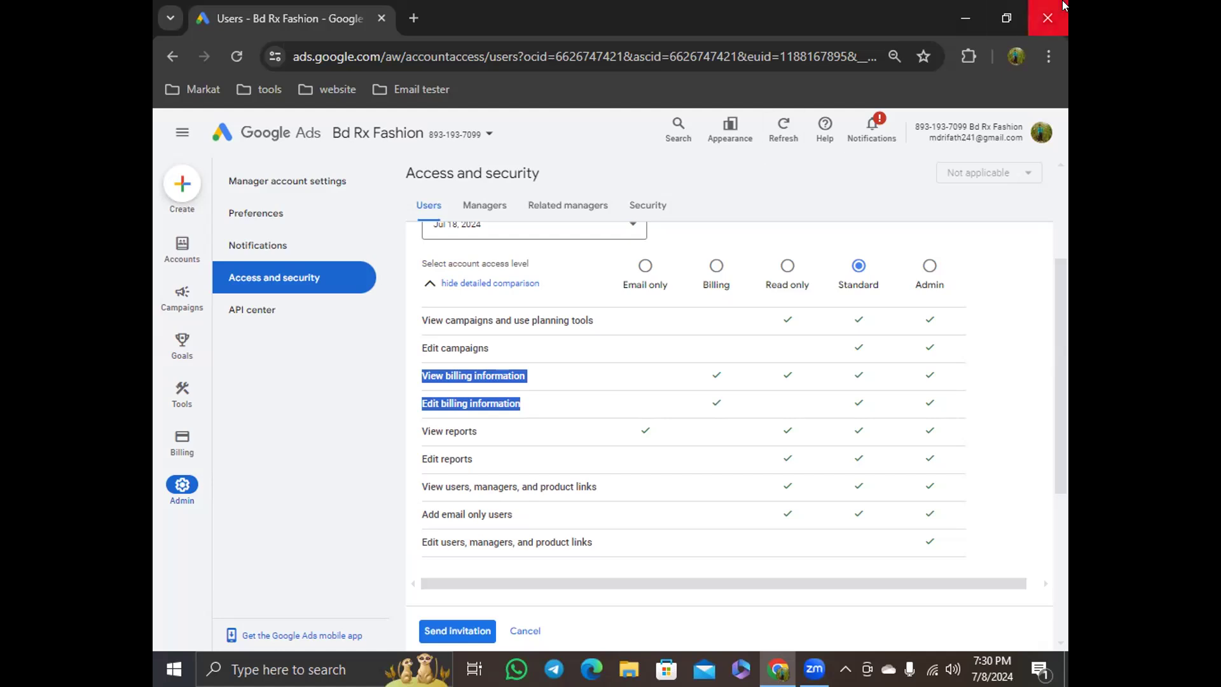
left_click(464, 427)
left_click_drag(420, 487, 601, 491)
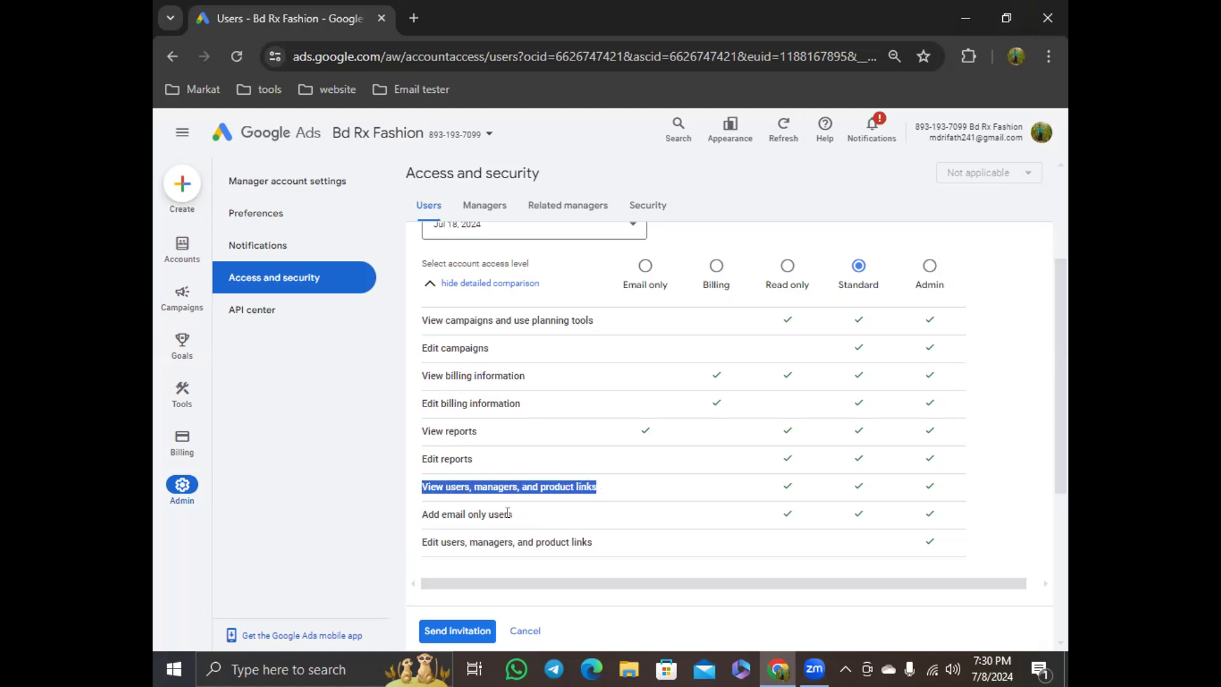
left_click_drag(417, 512, 519, 515)
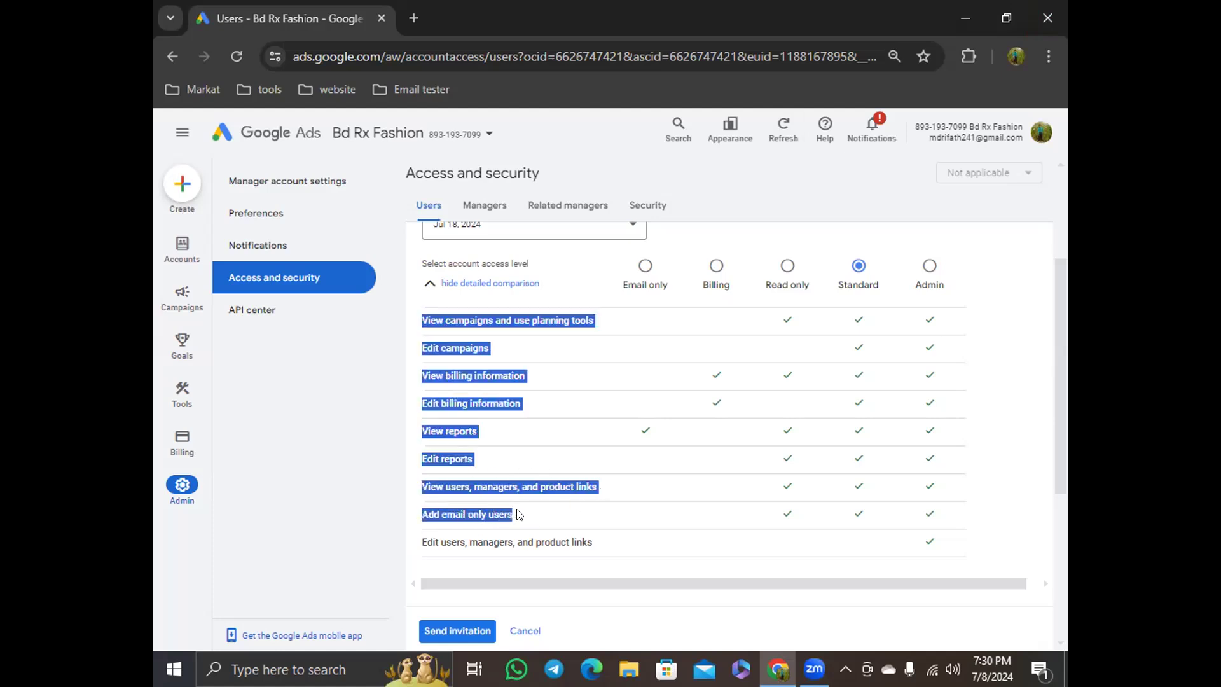
left_click(519, 514)
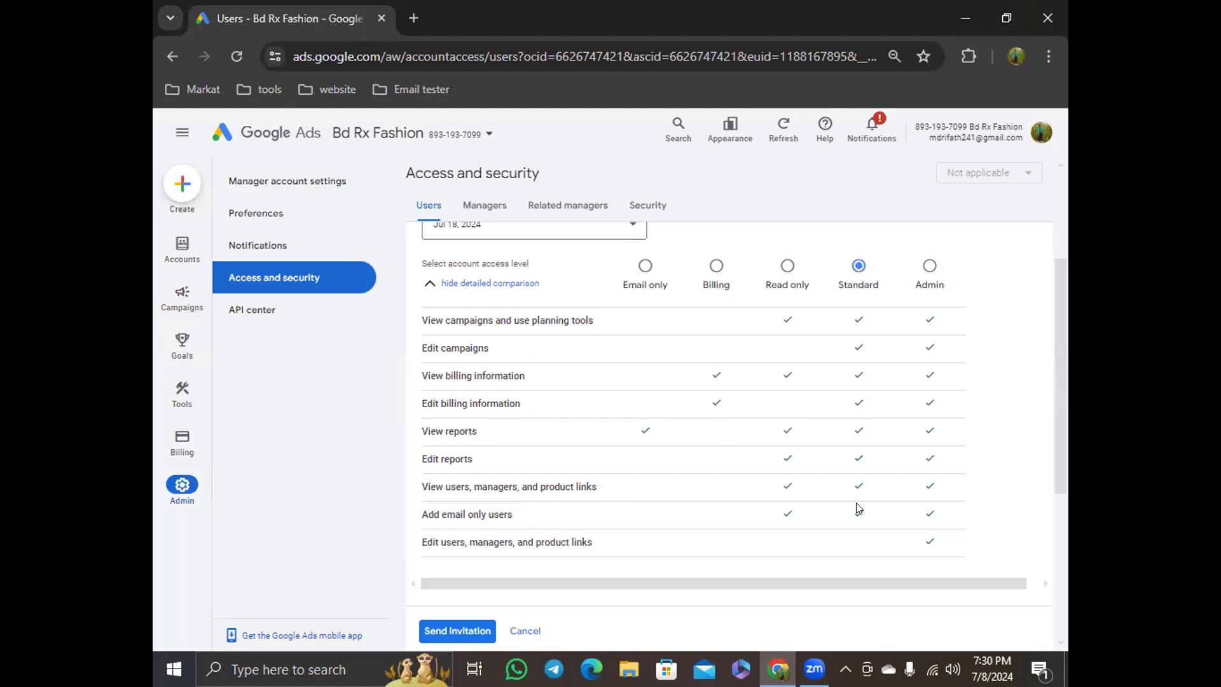
left_click_drag(417, 487, 599, 493)
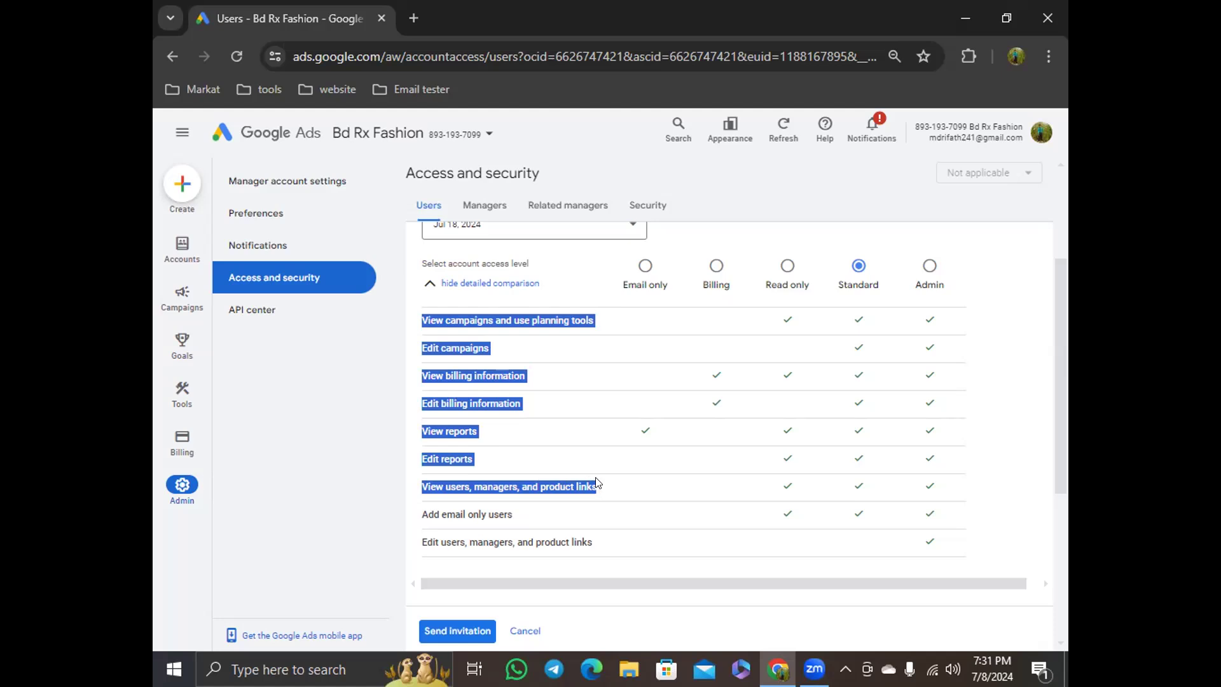
left_click(520, 365)
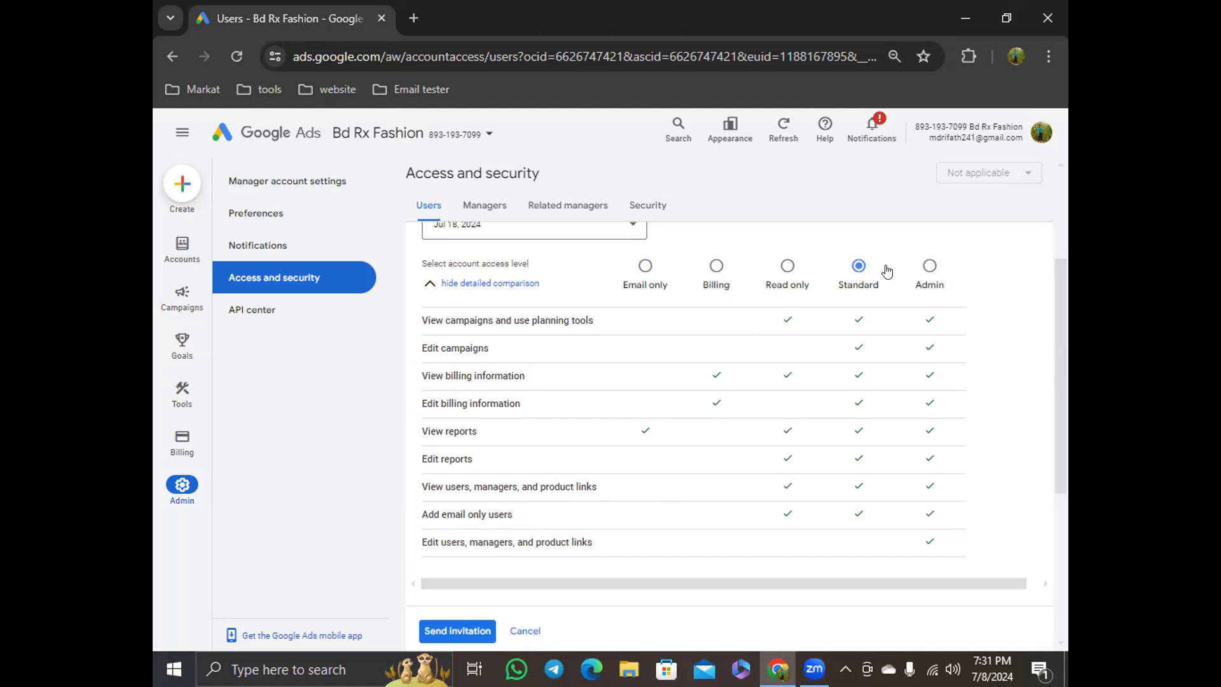
Send the invitation
left_click(461, 633)
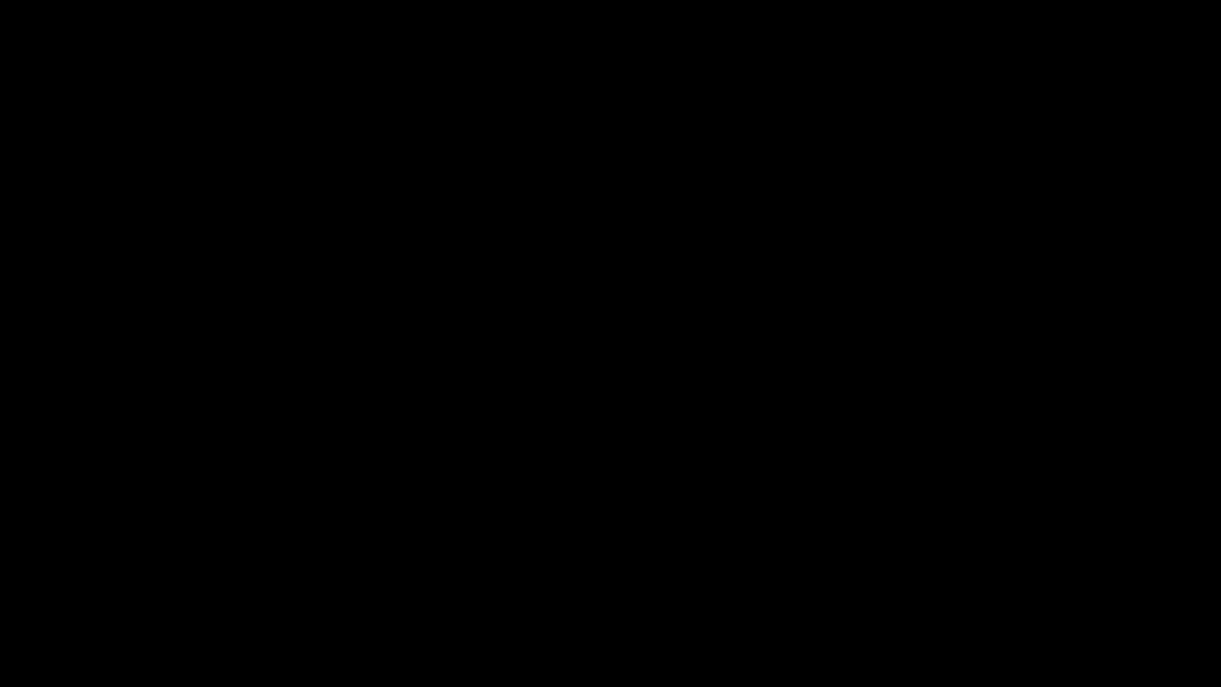
right_click(871, 196)
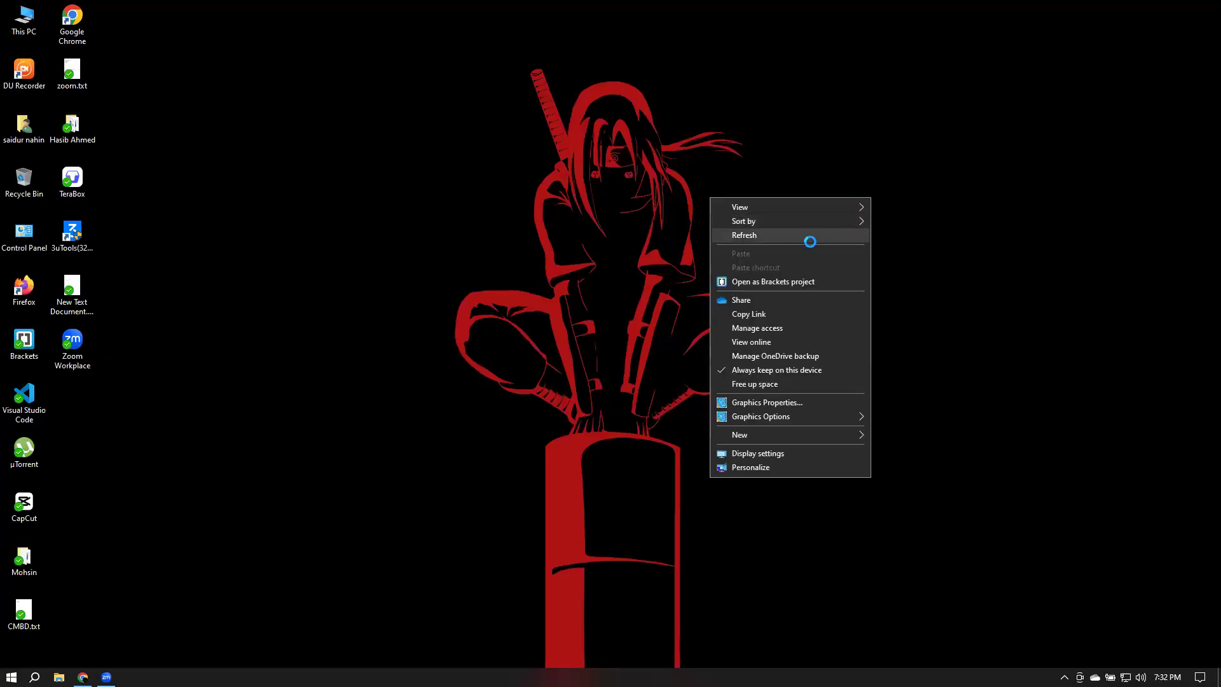
left_click(809, 241)
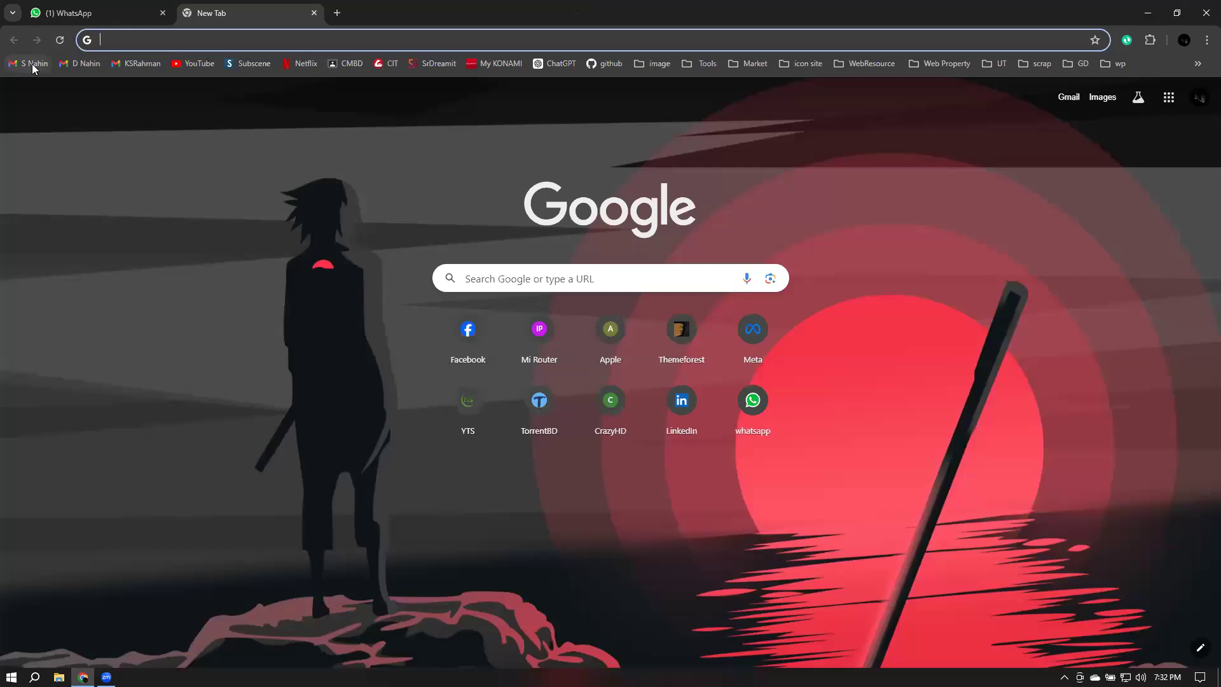
Open the Google Ads invitation email in the invitee's Gmail inbox and review its account name, customer ID and access level
left_click(33, 64)
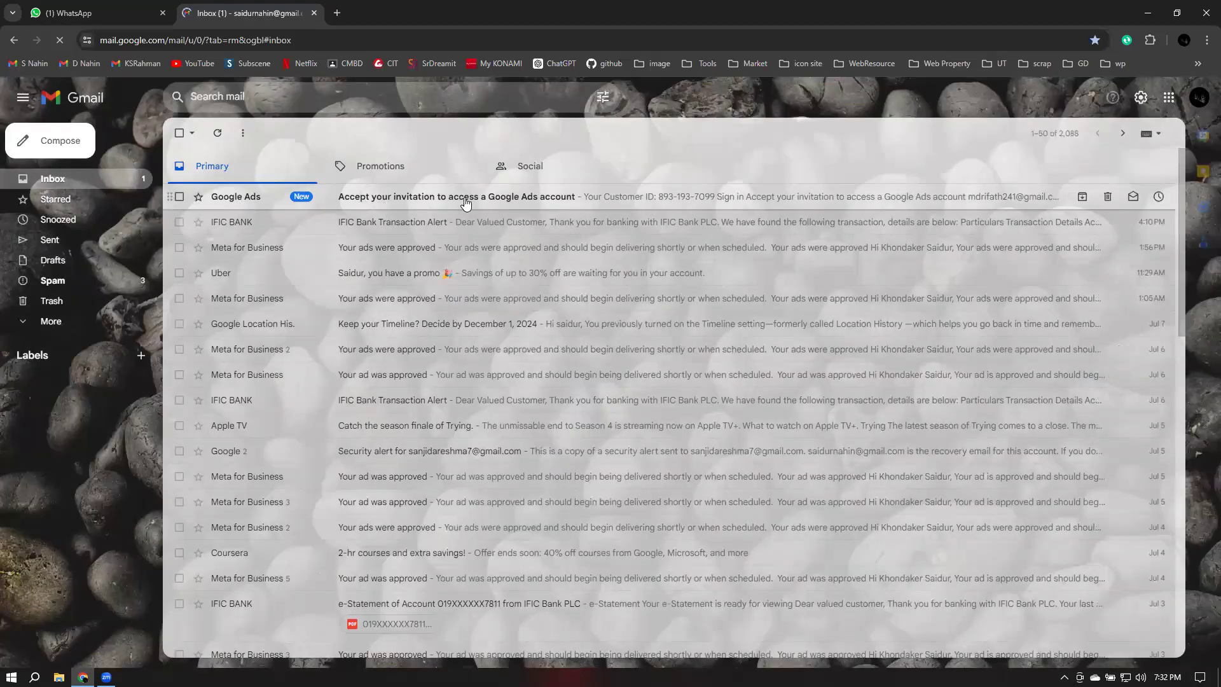
left_click(430, 202)
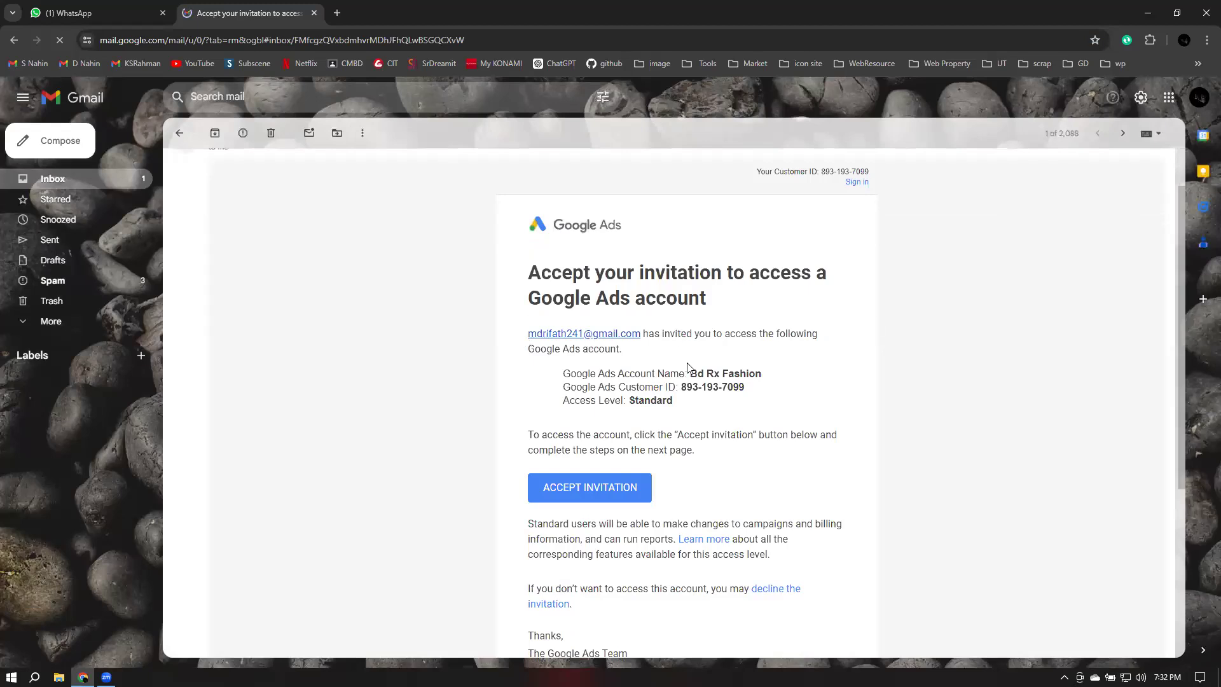
left_click_drag(691, 377, 767, 379)
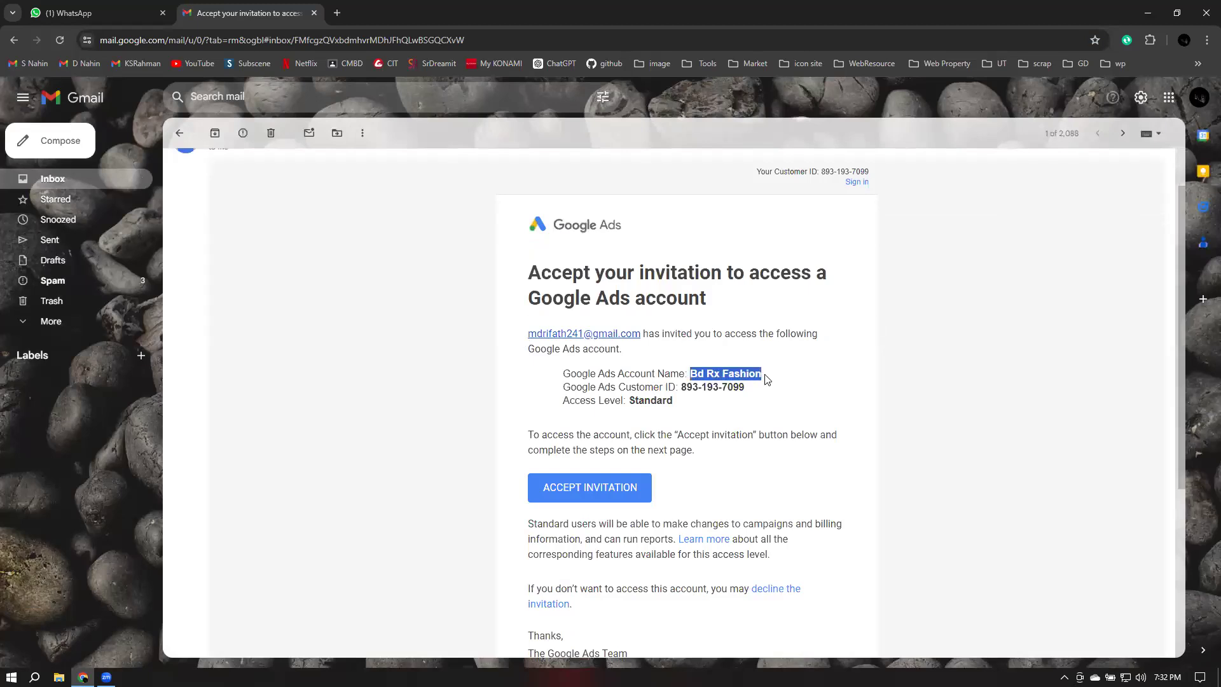
left_click(683, 386)
left_click_drag(683, 386, 748, 388)
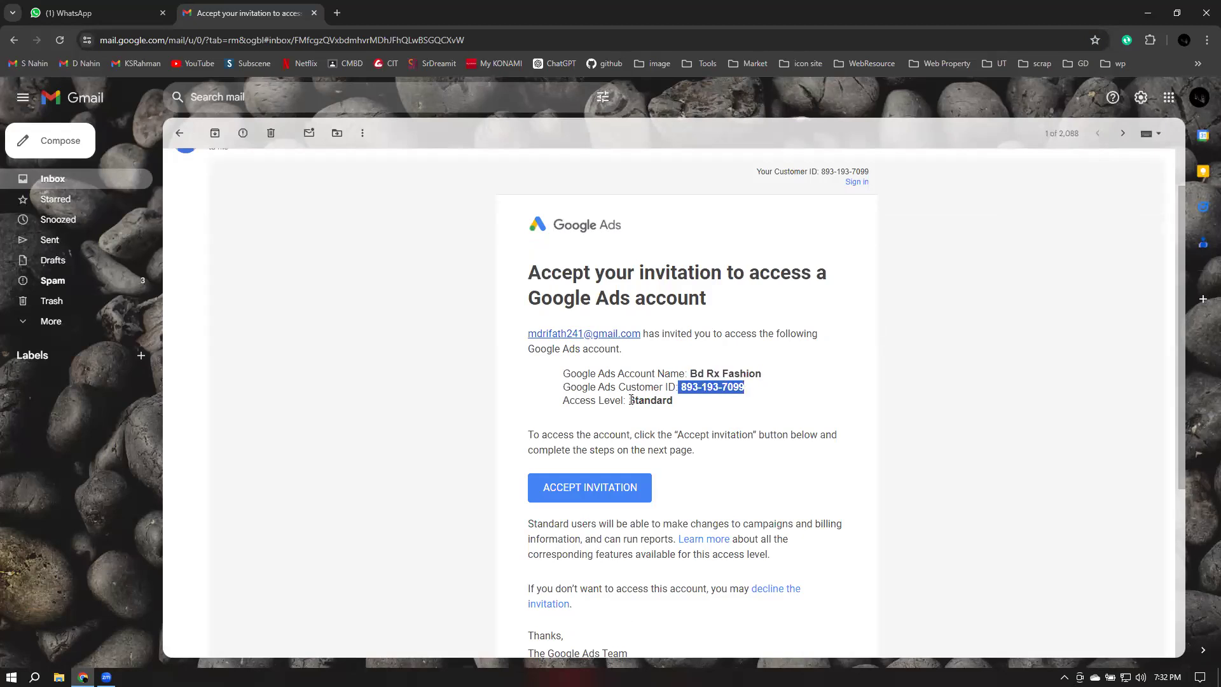
left_click_drag(632, 400, 672, 401)
left_click(736, 410)
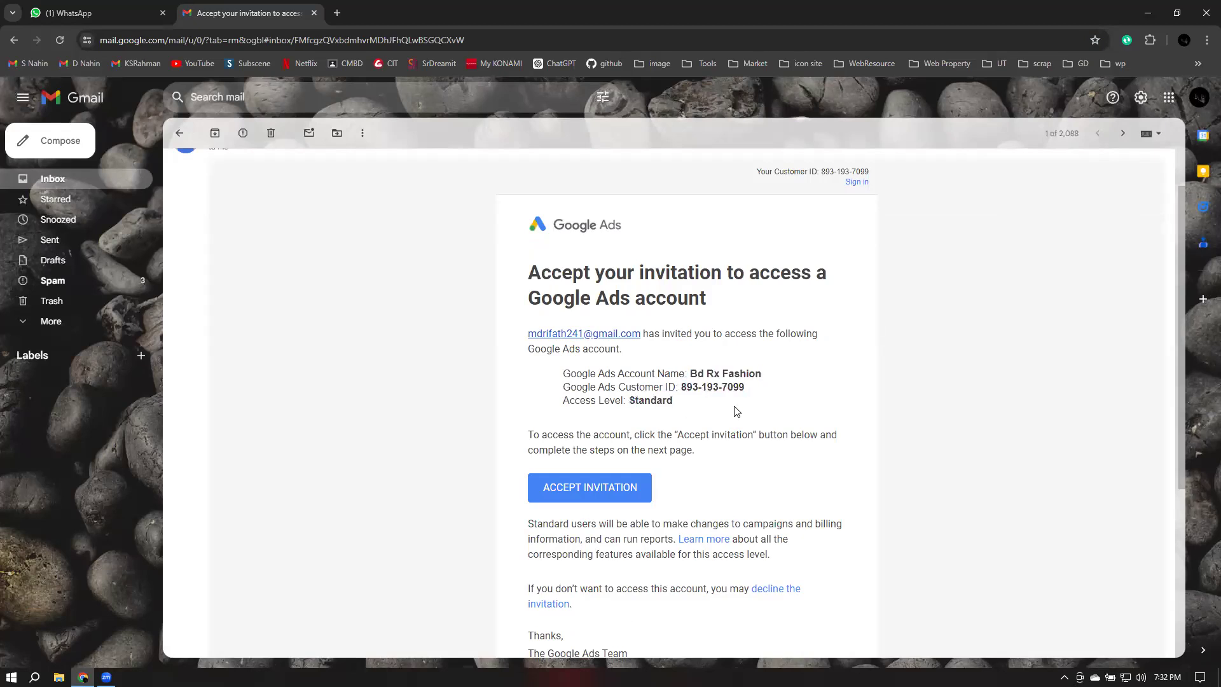
Accept the invitation and continue into the Bd Rx Fashion Google Ads account, closing the WhatsApp tab
left_click(578, 496)
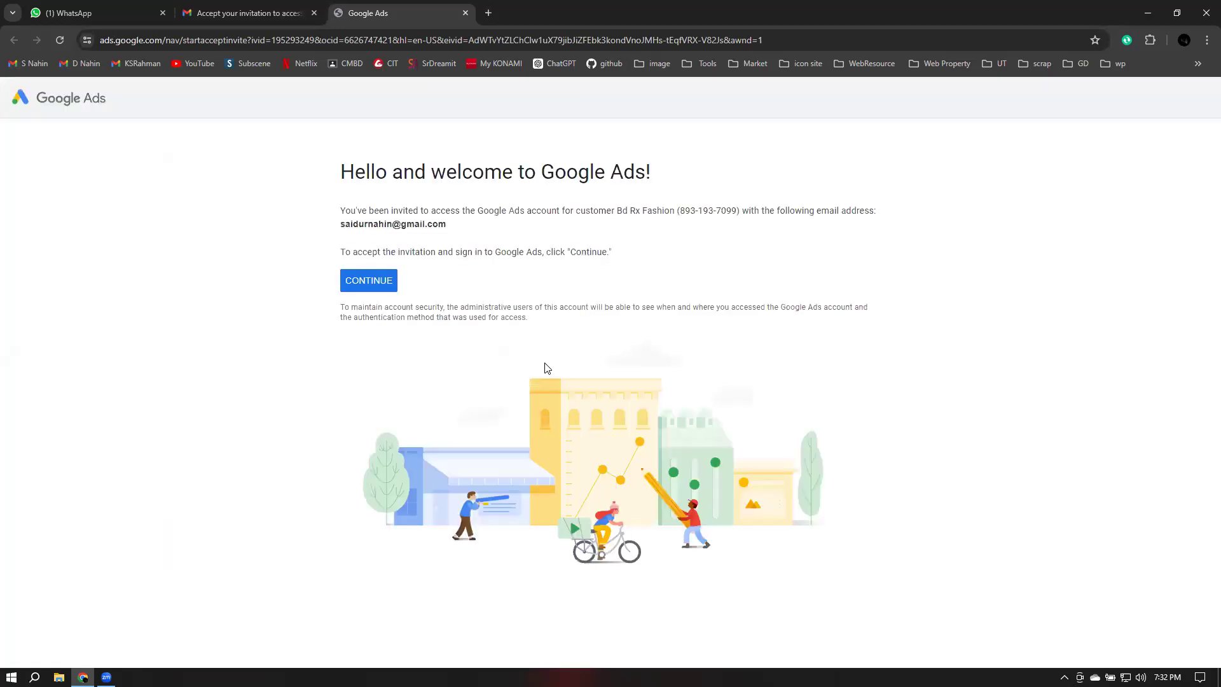
left_click(384, 283)
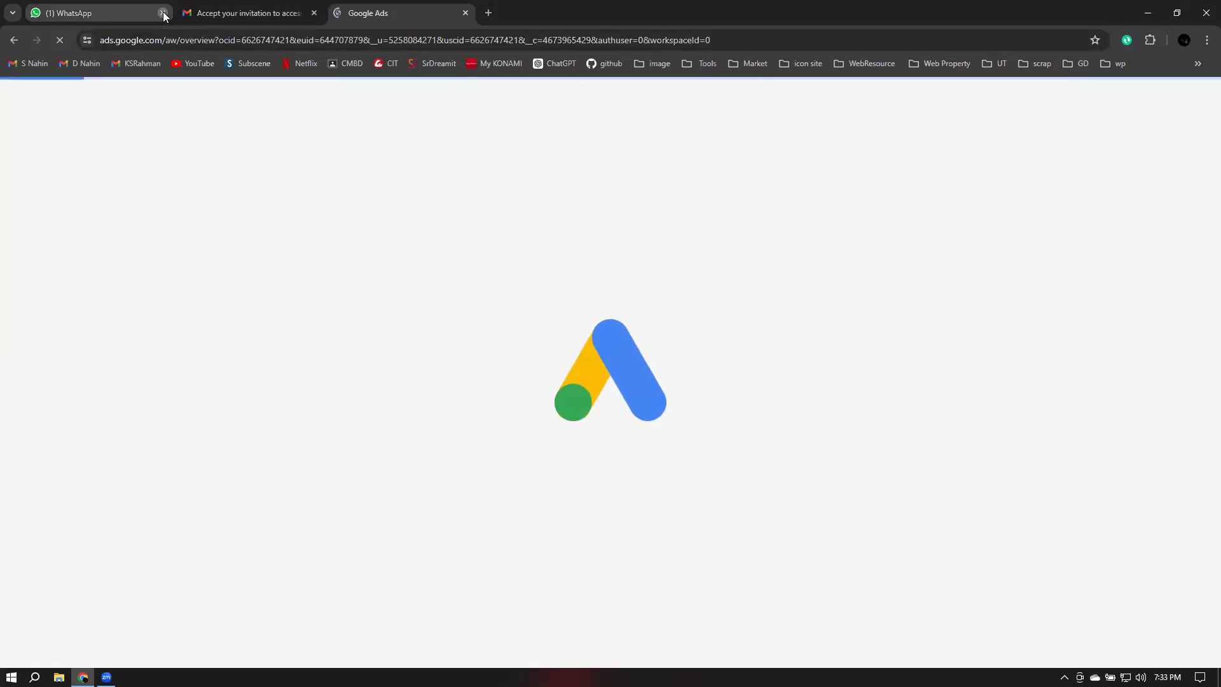
left_click(163, 13)
left_click(162, 13)
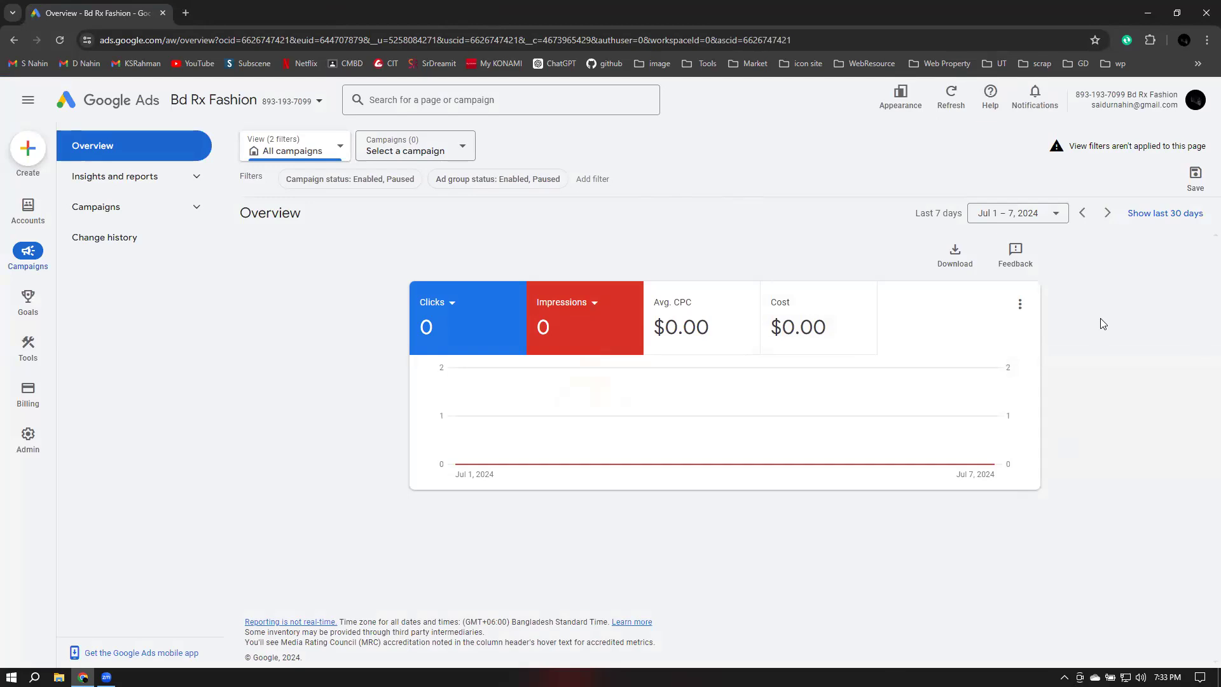
Examine the overview card's metric menu, card options and the signed-in account details
left_click(449, 307)
left_click(450, 348)
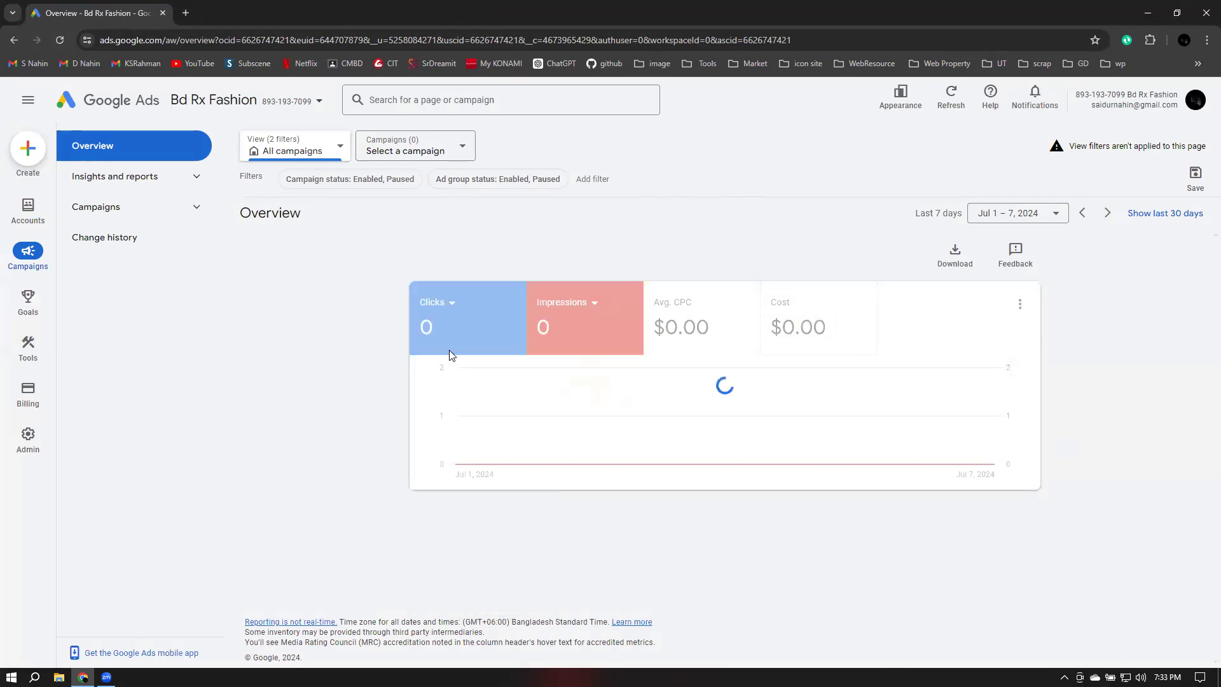
left_click(446, 313)
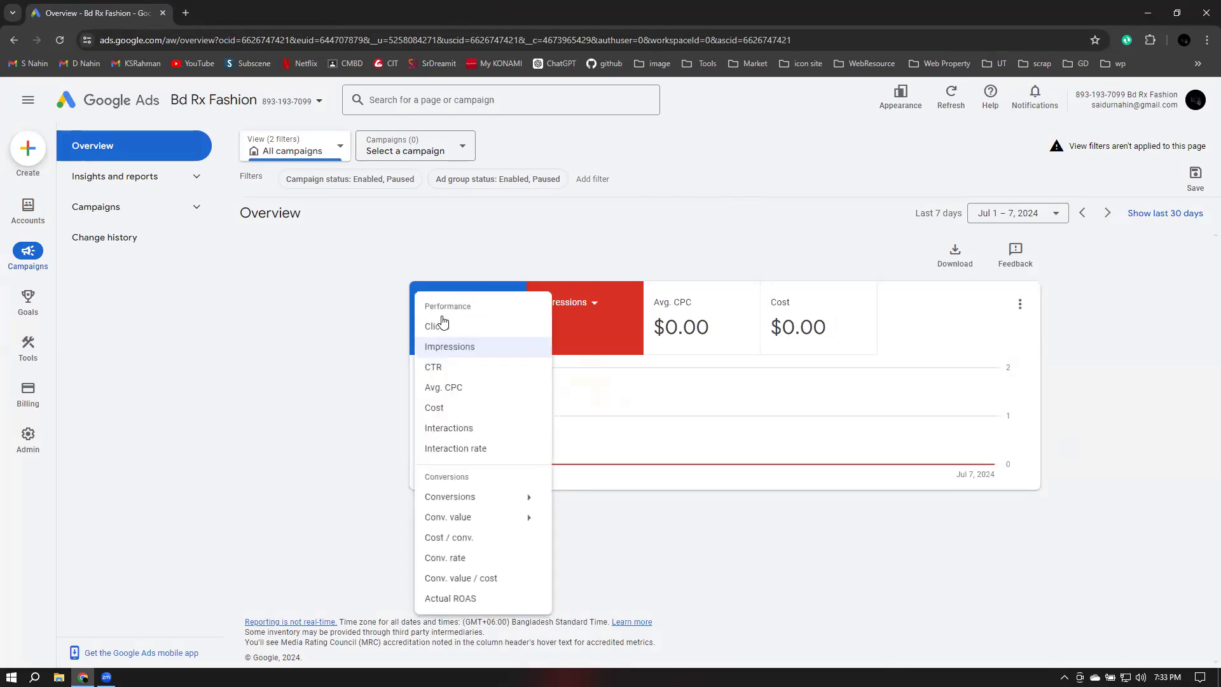
left_click(438, 327)
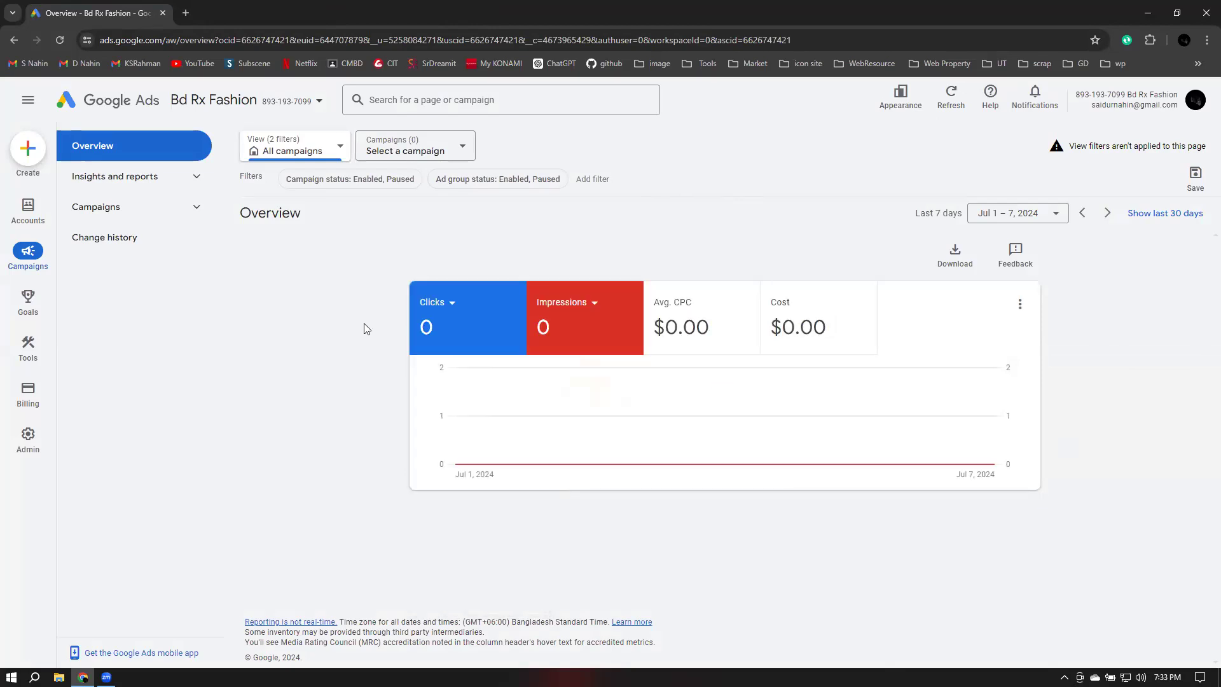
left_click(1019, 305)
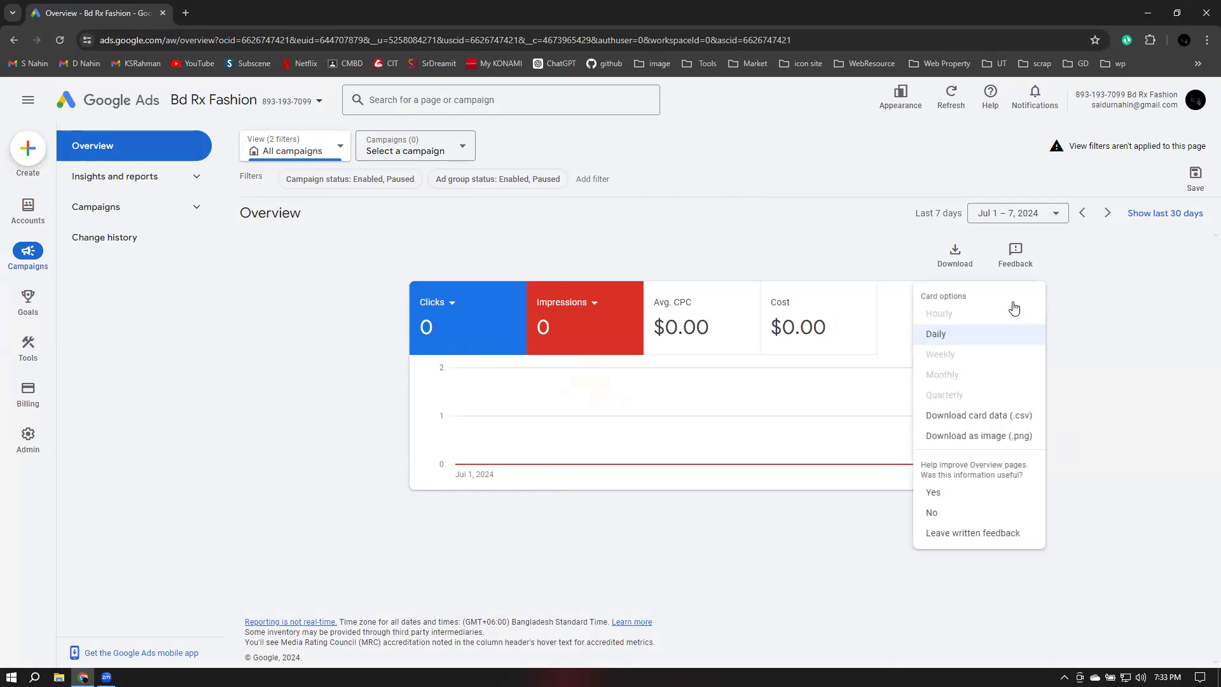
left_click(273, 370)
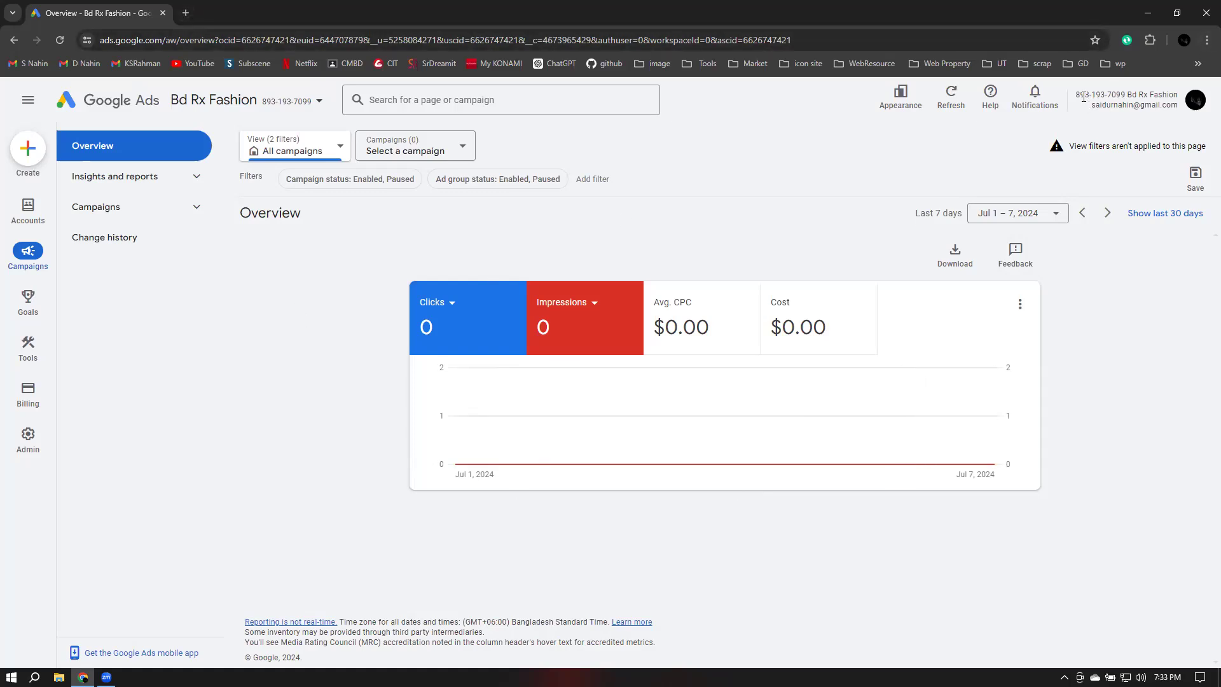
left_click_drag(1076, 94, 1167, 94)
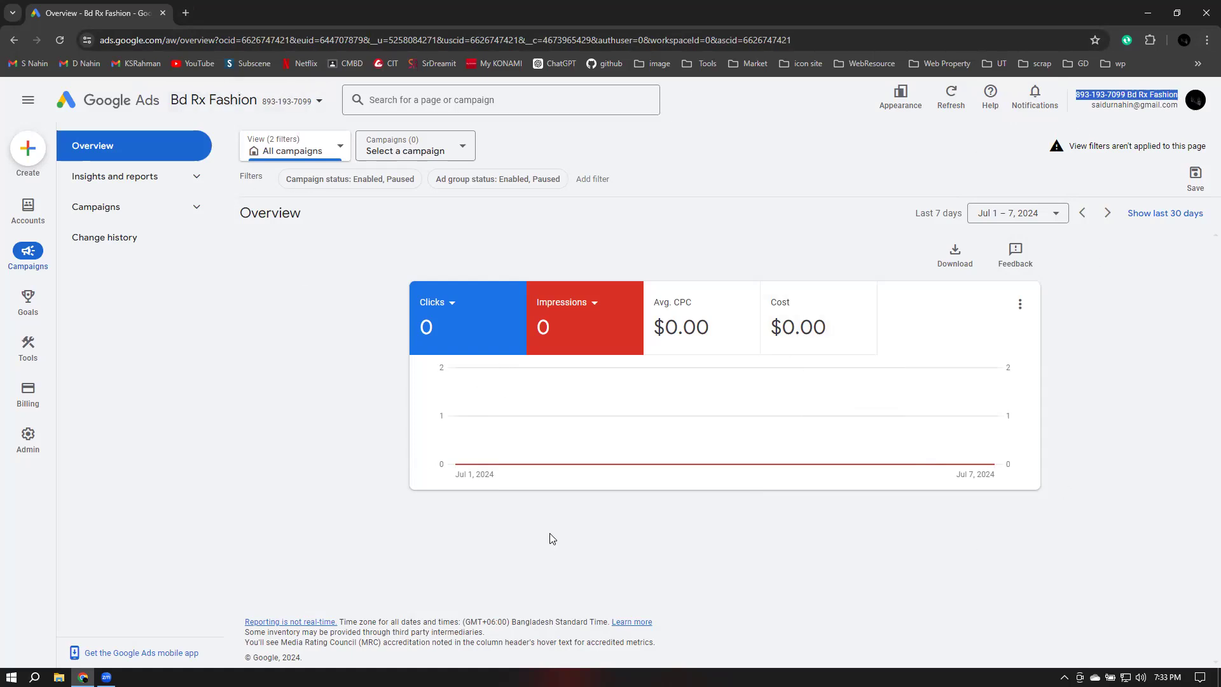
left_click(1096, 106)
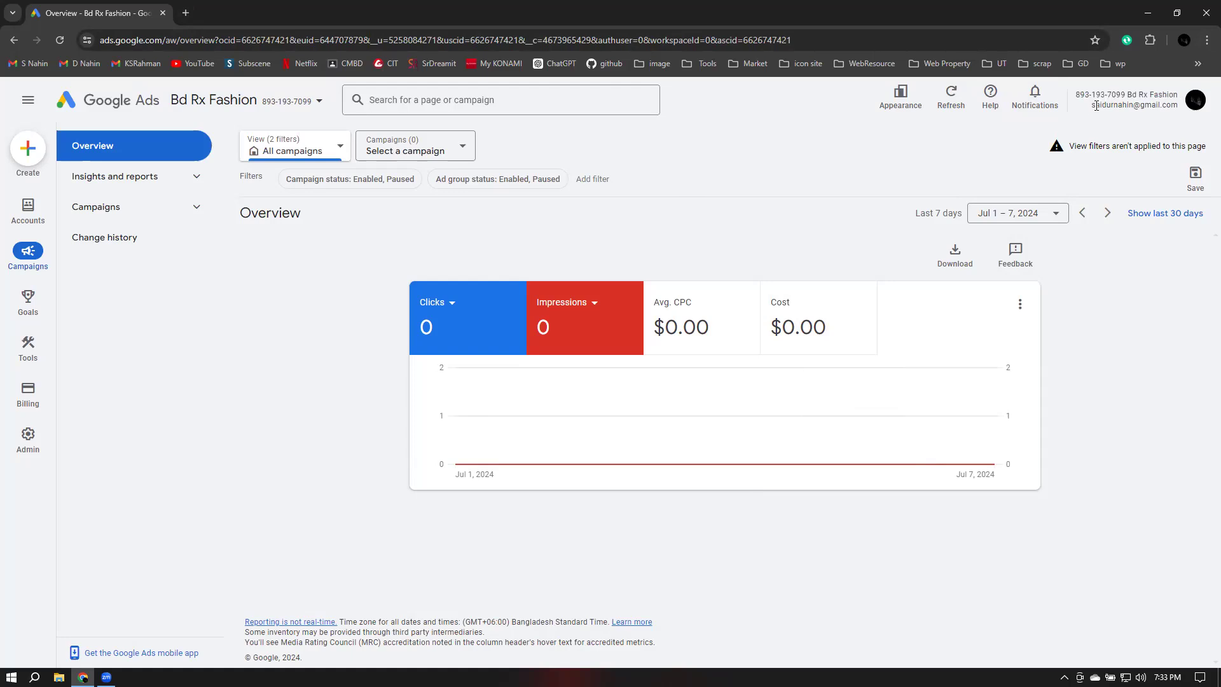
left_click_drag(1090, 106, 1176, 108)
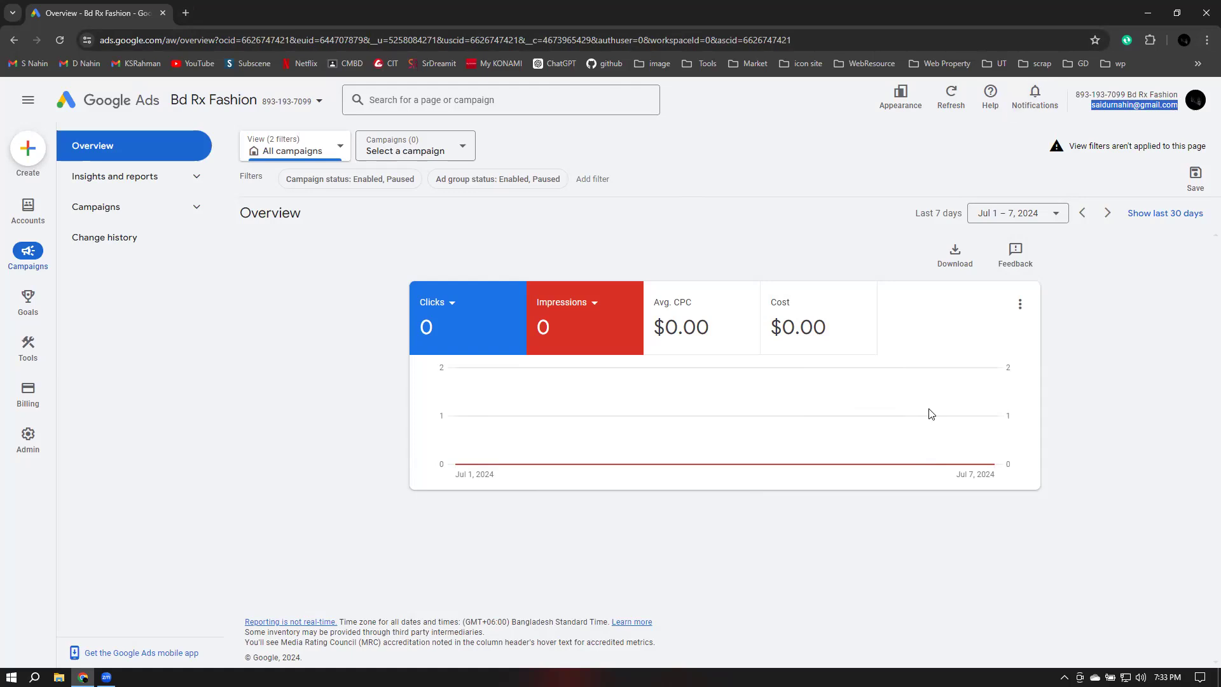
left_click(1118, 322)
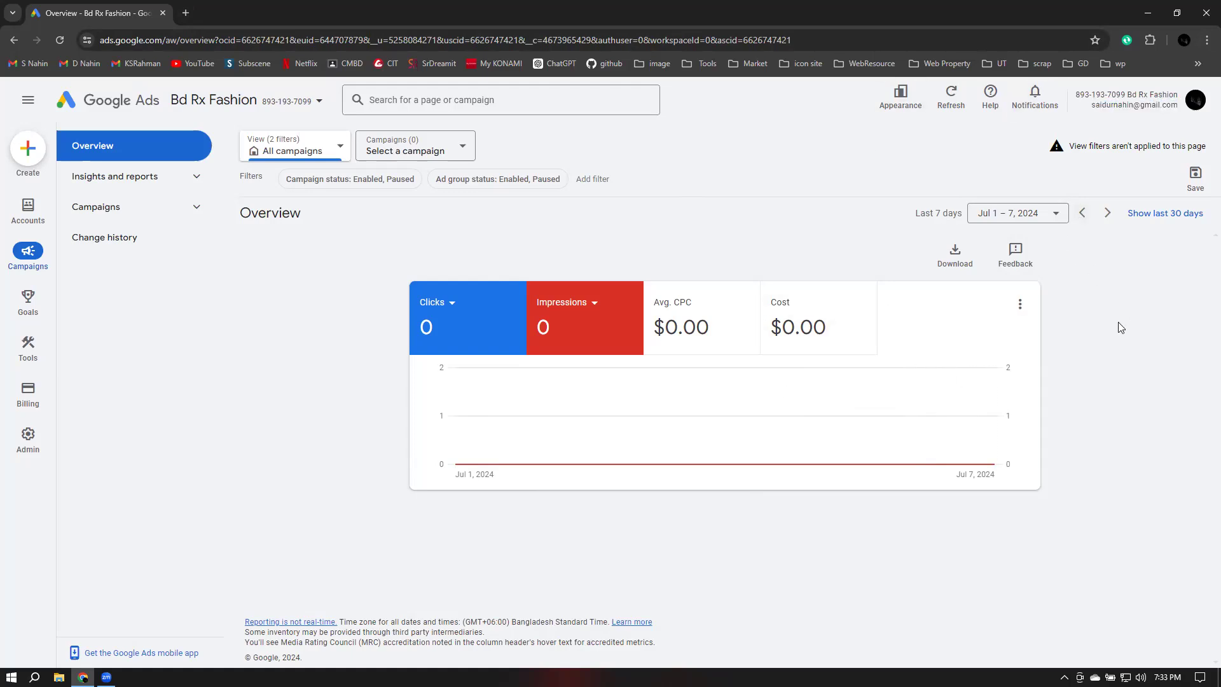
Open the Google Ads homepage at ads.google.com in a new browser tab
left_click(185, 12)
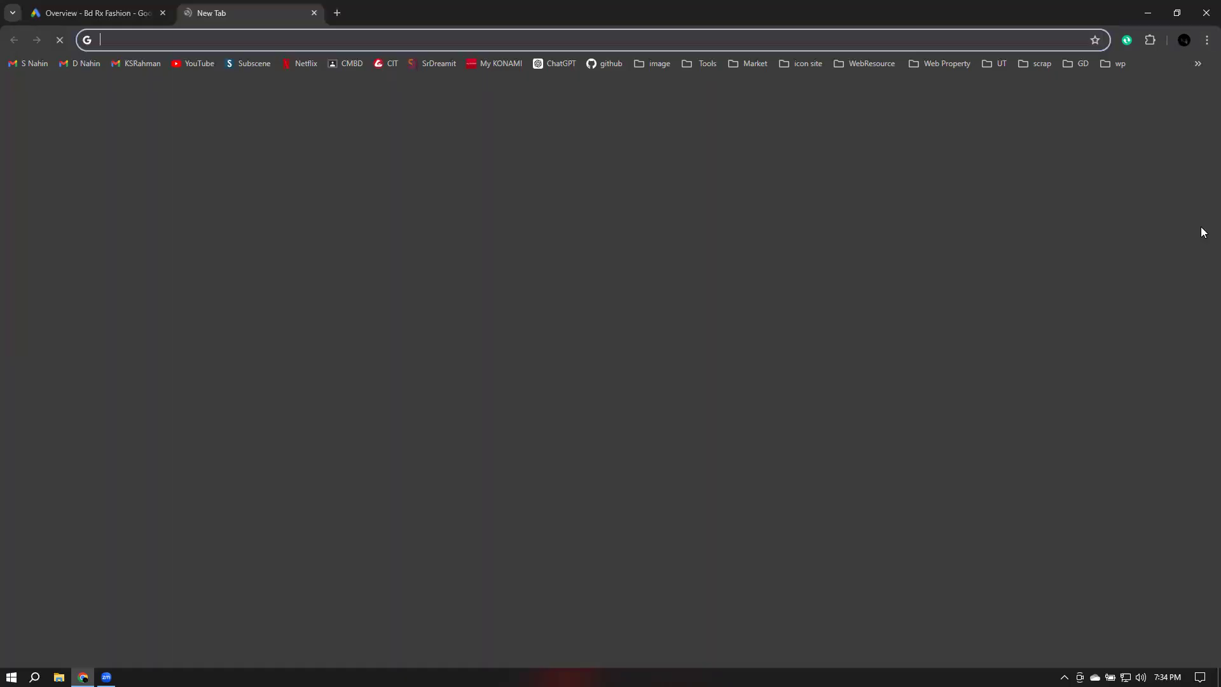
type("ads.facebook.com")
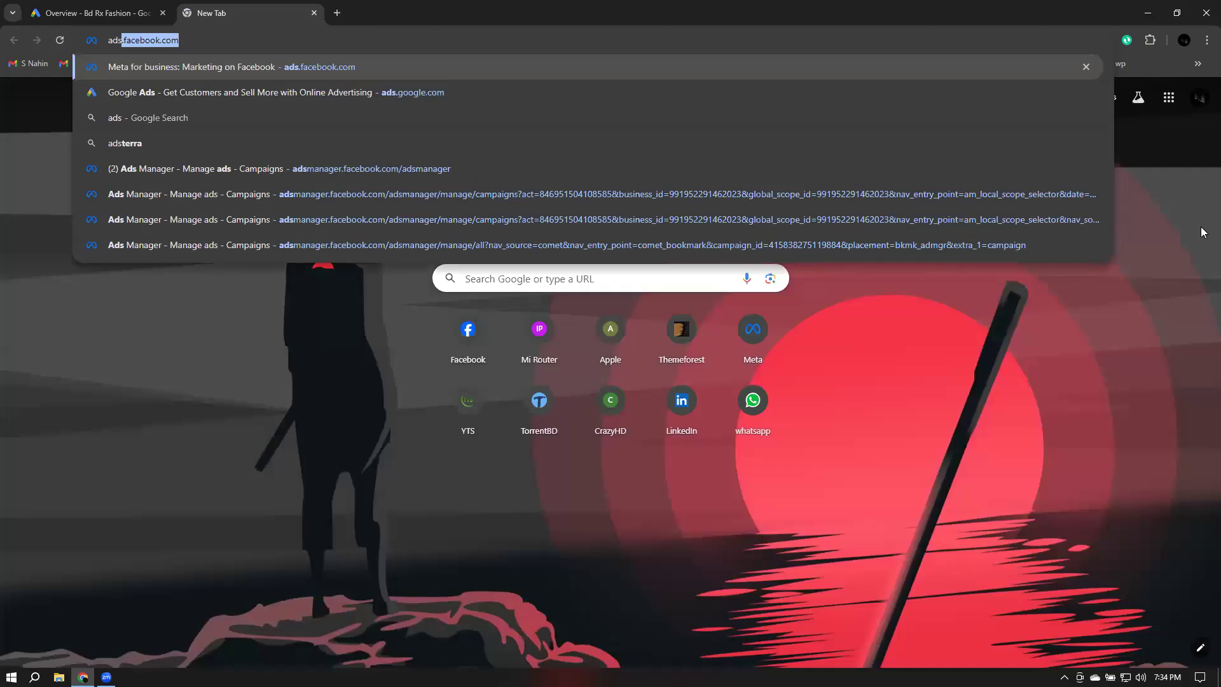
key("Down")
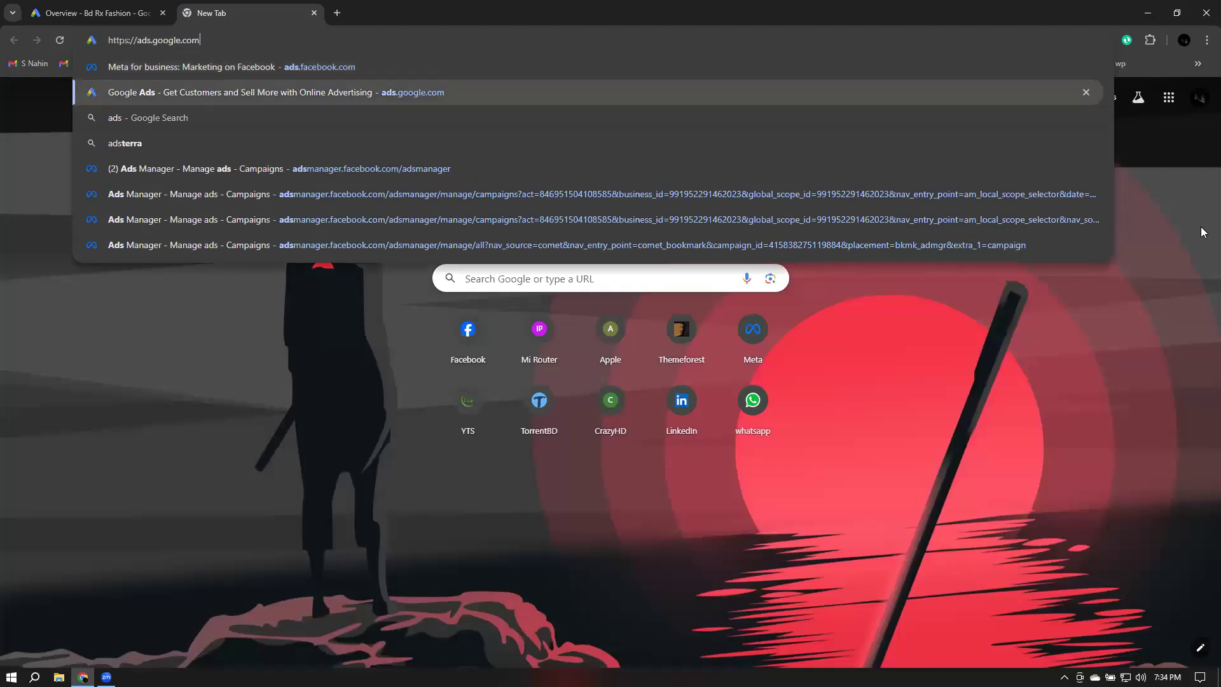
key("Return")
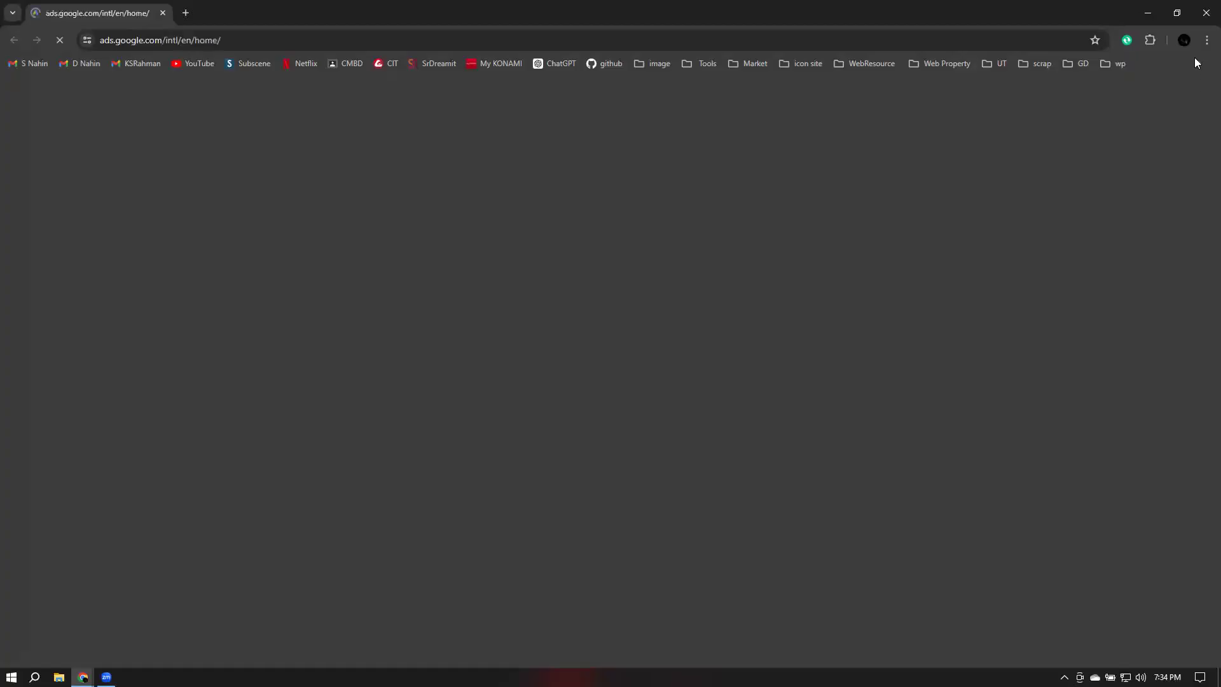
left_click(186, 13)
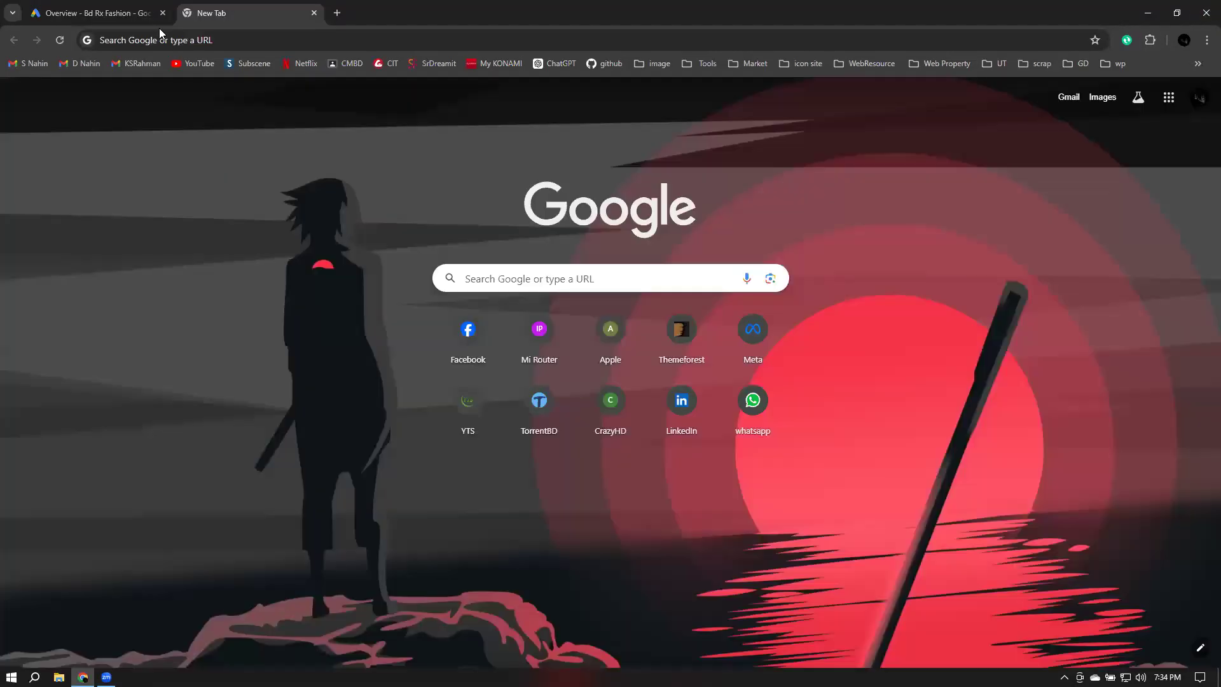
left_click(198, 30)
type("ads")
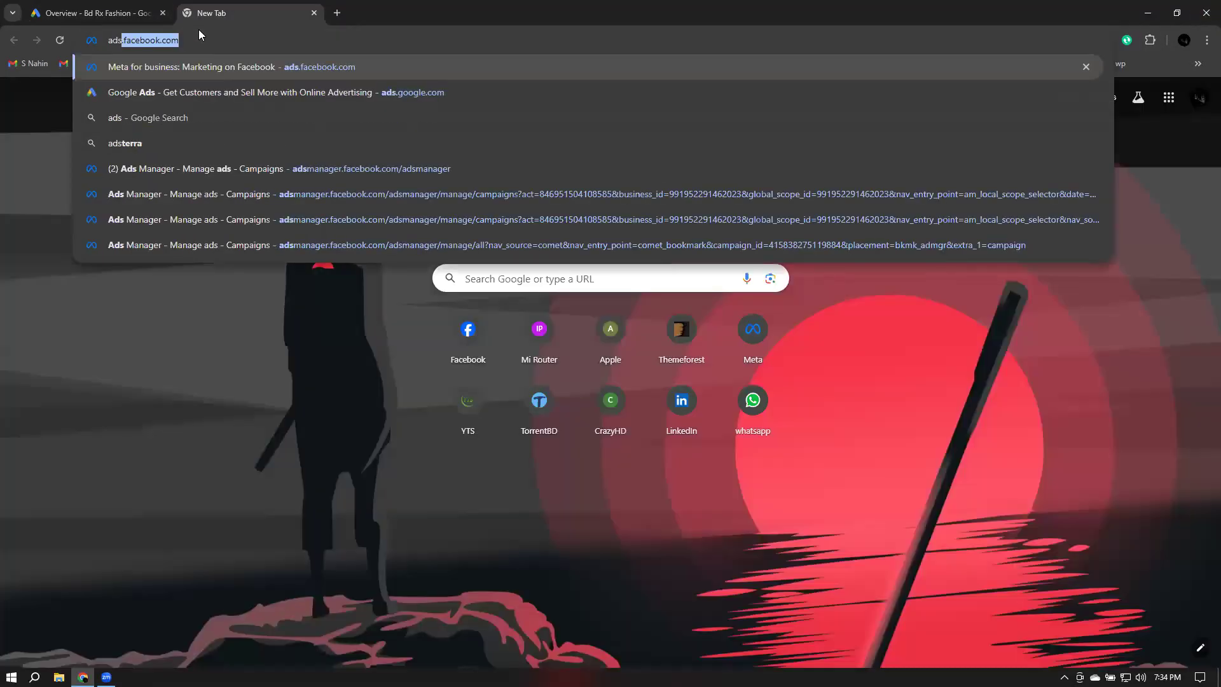
type(".google.com")
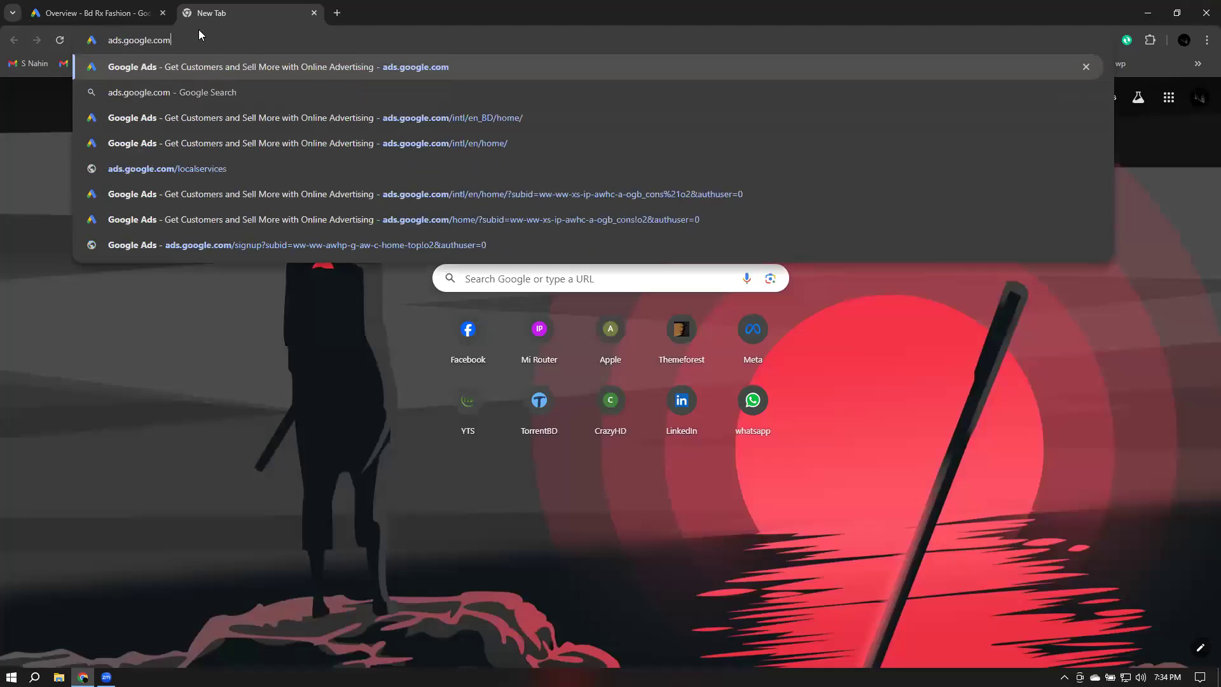
key("Return")
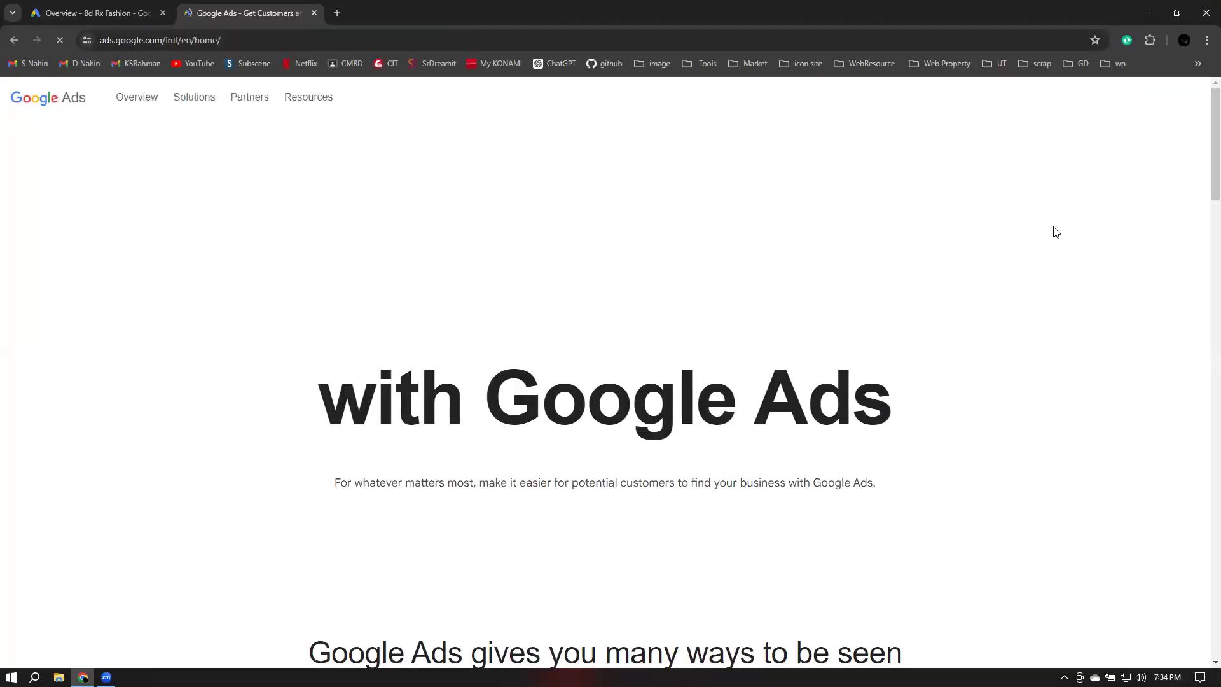
Sign in to Google Ads and choose the first personal account from the account selector list
left_click(590, 543)
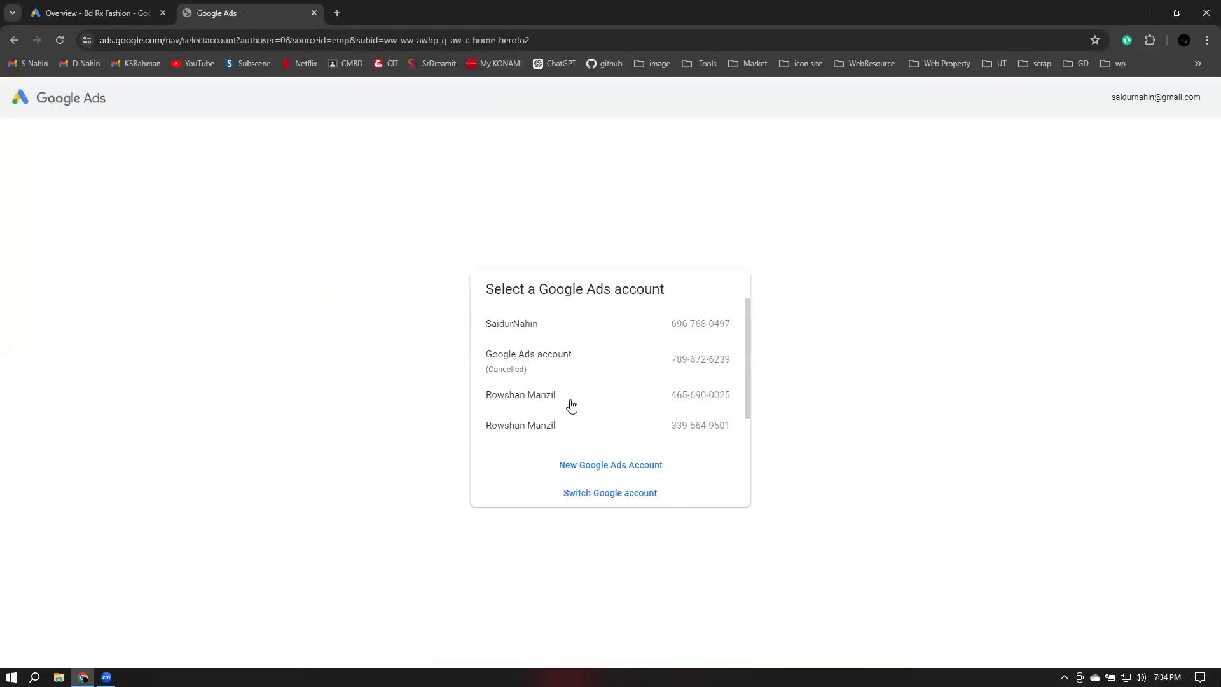
scroll(576, 337, "down", 1)
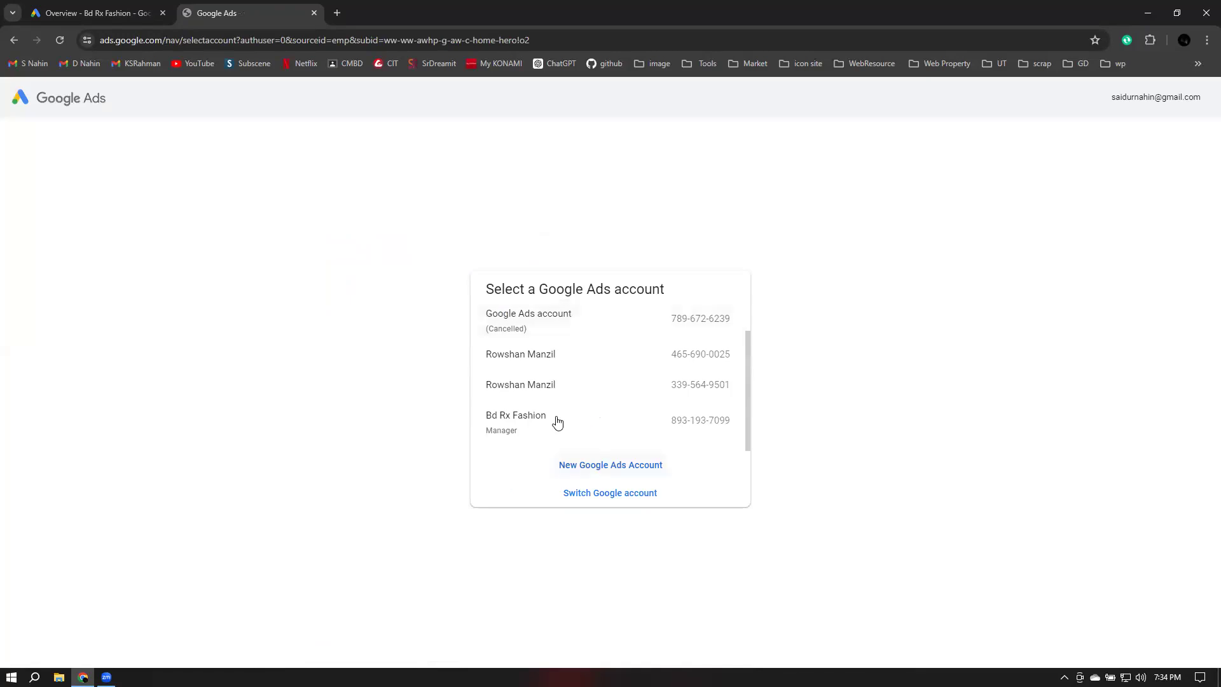
scroll(557, 422, "up", 1)
left_click(554, 333)
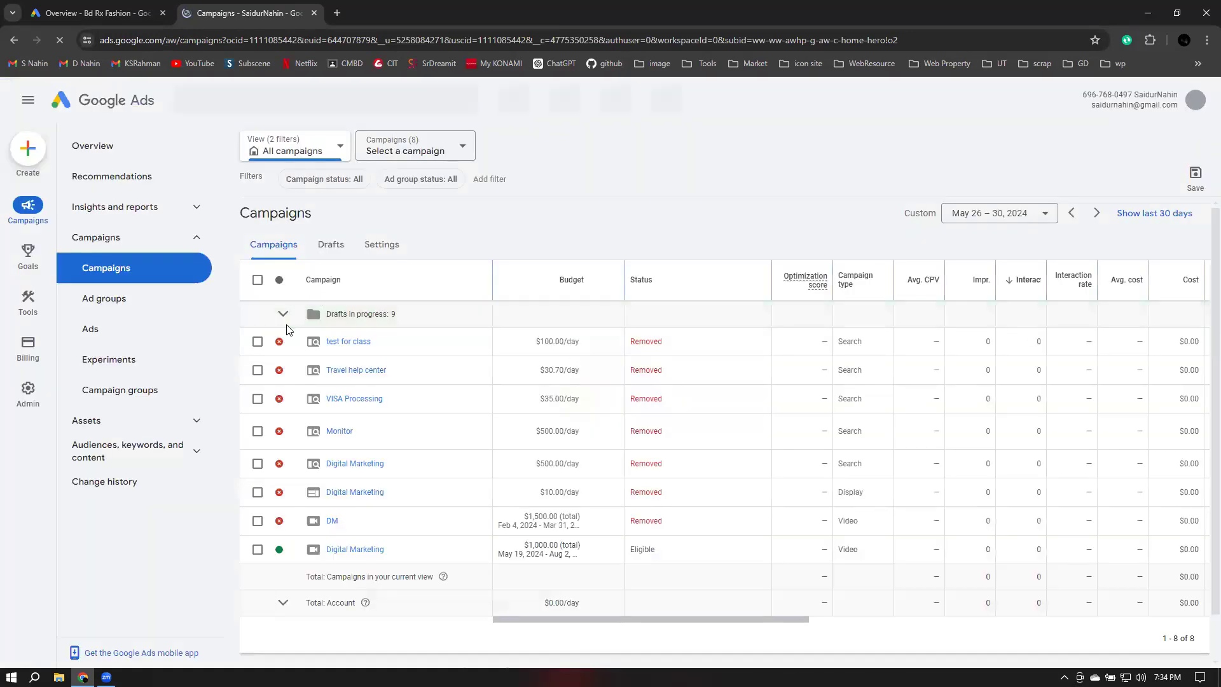
Browse that account's campaigns and insights, hide the billing warning banner, and open its Overview page
left_click(284, 315)
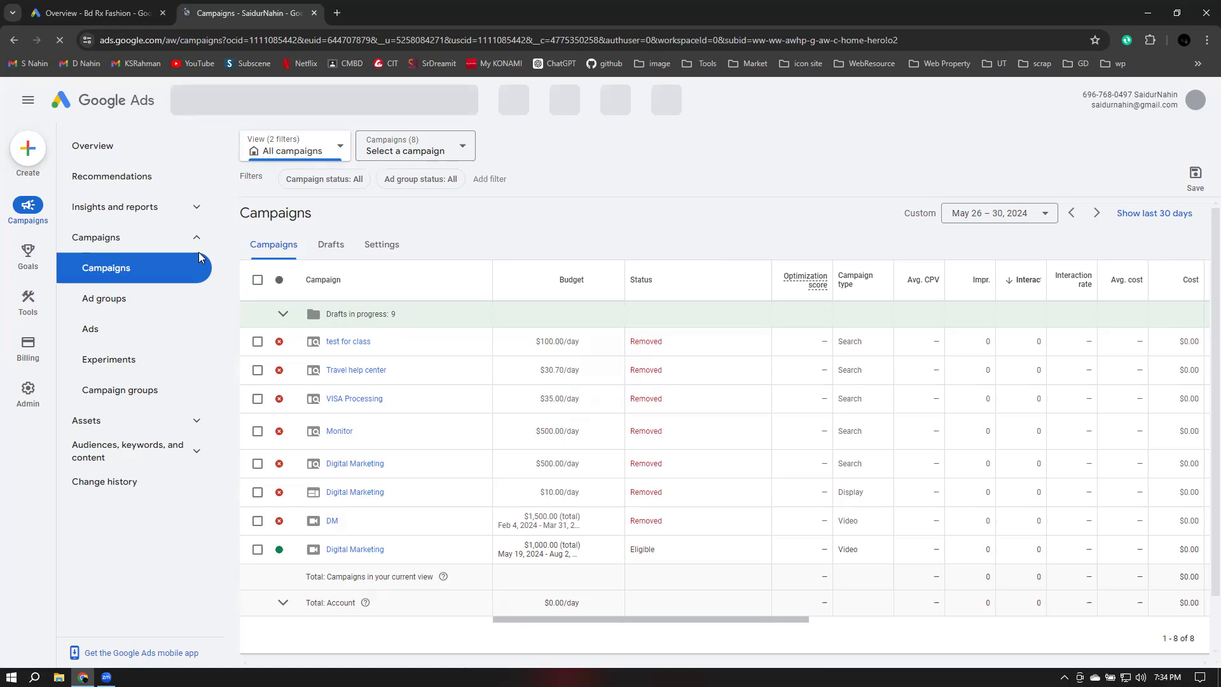
left_click(194, 210)
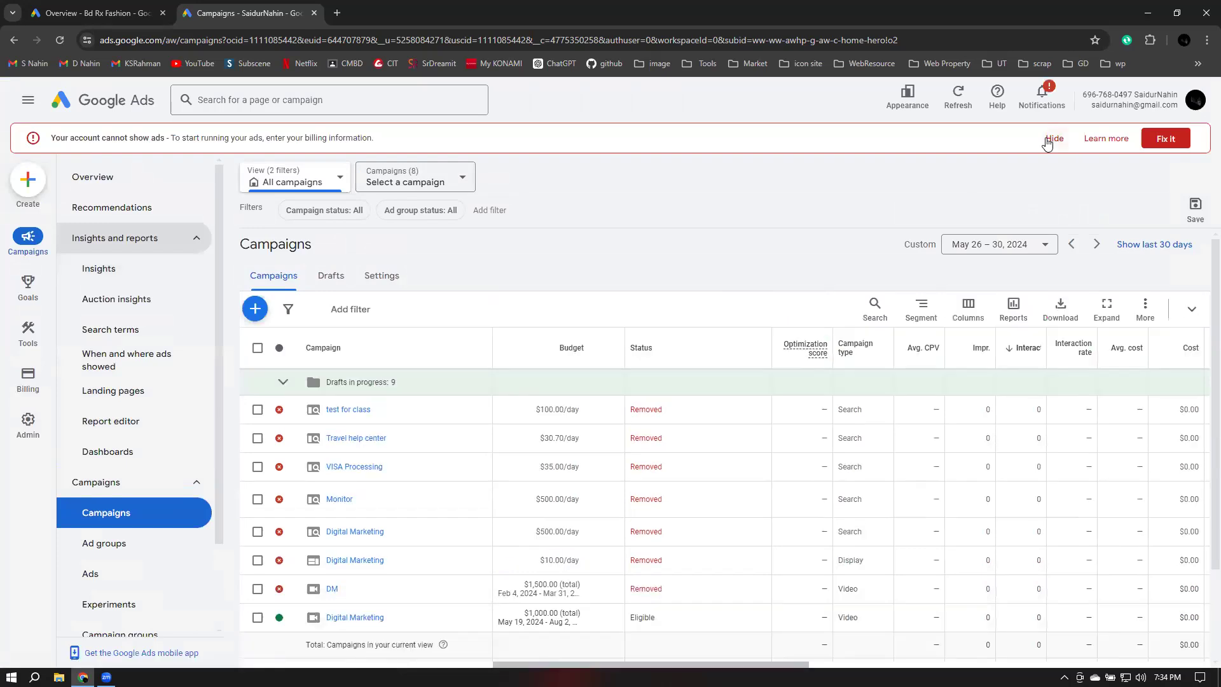
left_click(1053, 138)
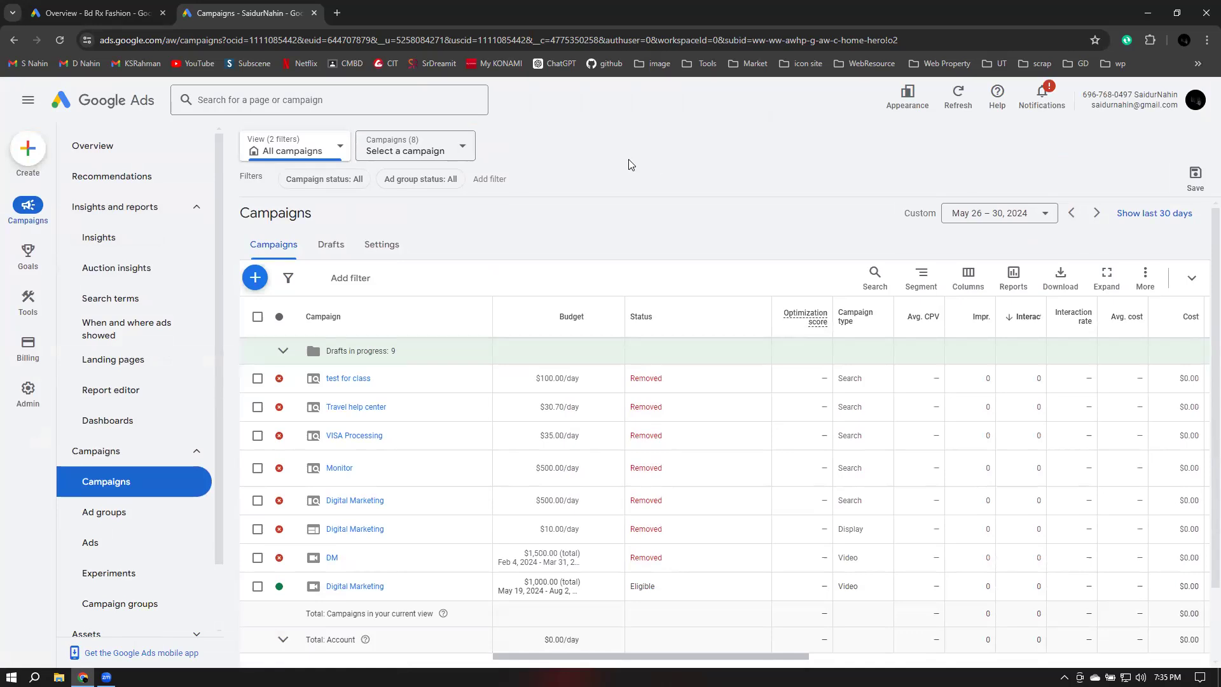
left_click(108, 149)
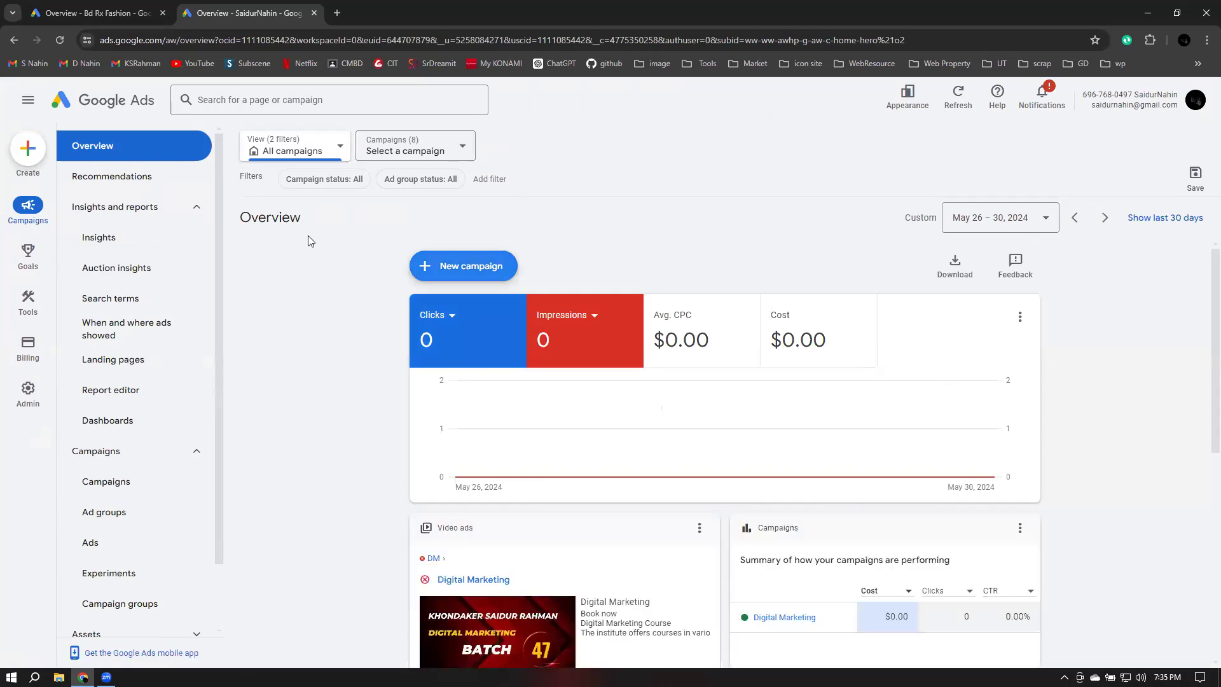
Switch to the cancelled Google Ads account, open its Overview and hide the billing warning banner
left_click(1199, 100)
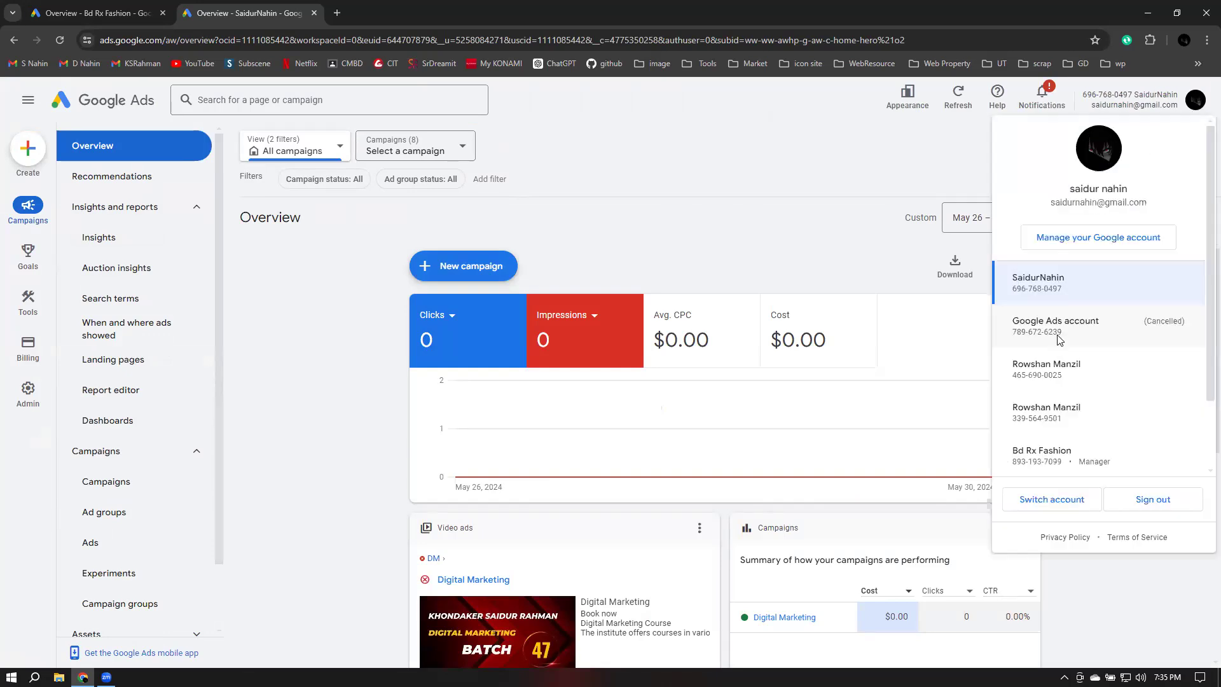
left_click(1060, 340)
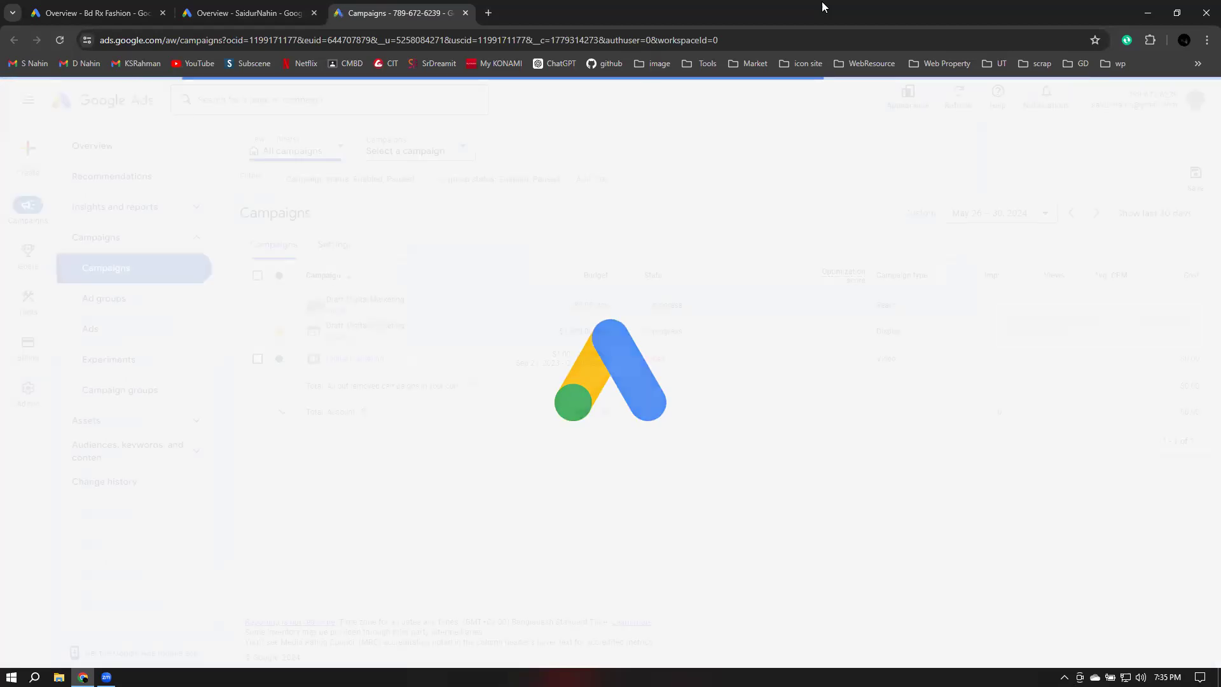
left_click(92, 148)
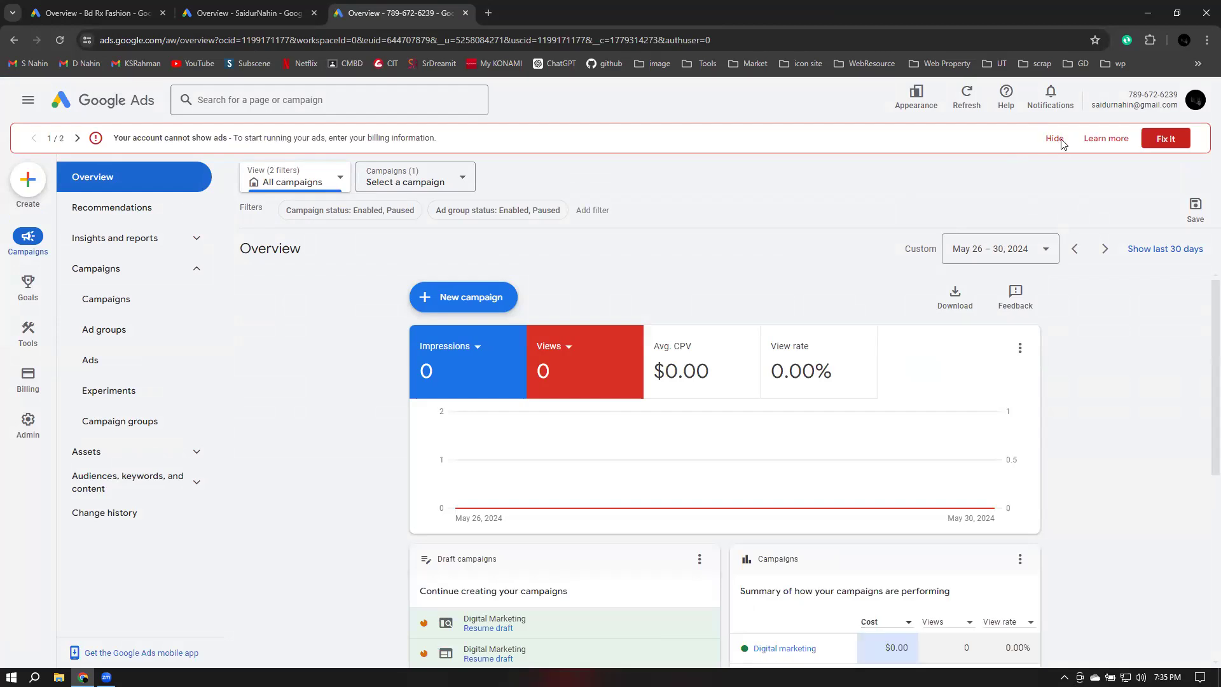
left_click(1055, 139)
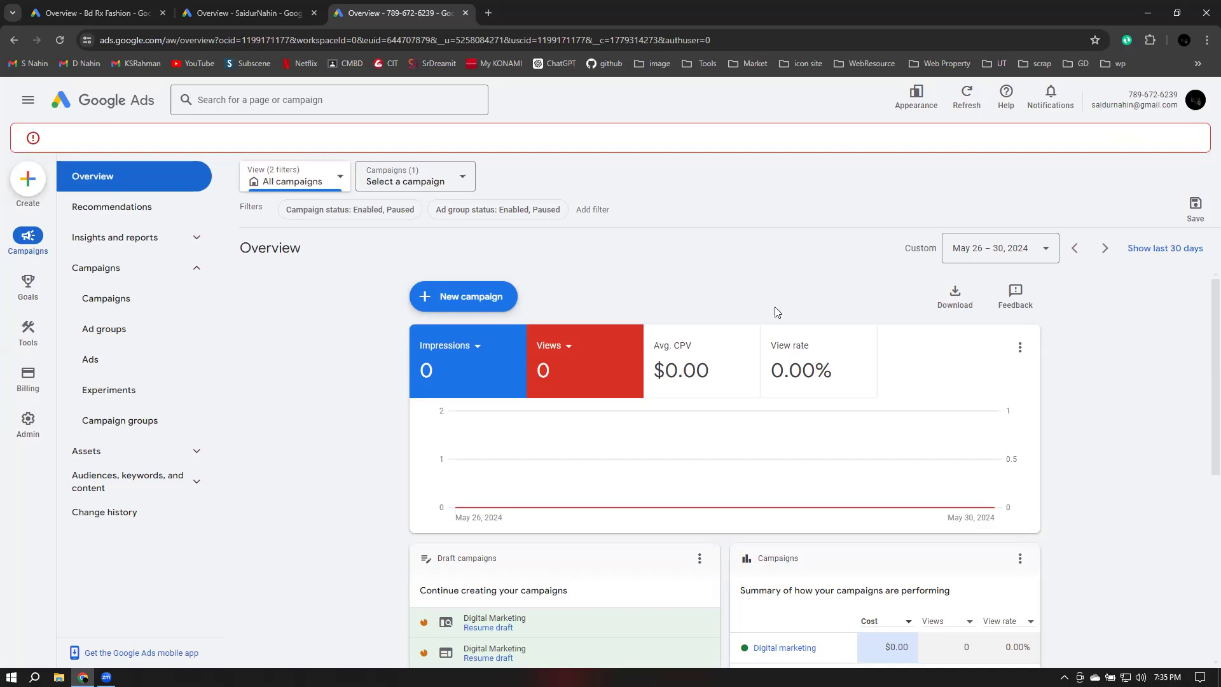
scroll(1133, 421, "down", 1)
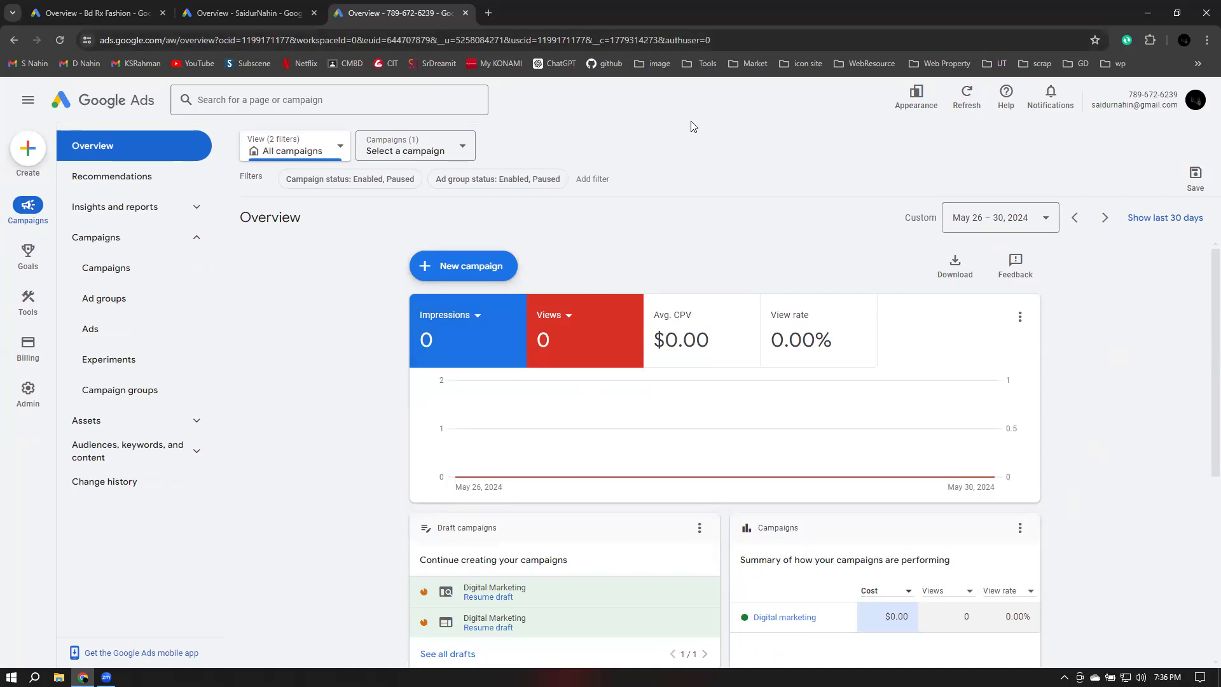
left_click(489, 13)
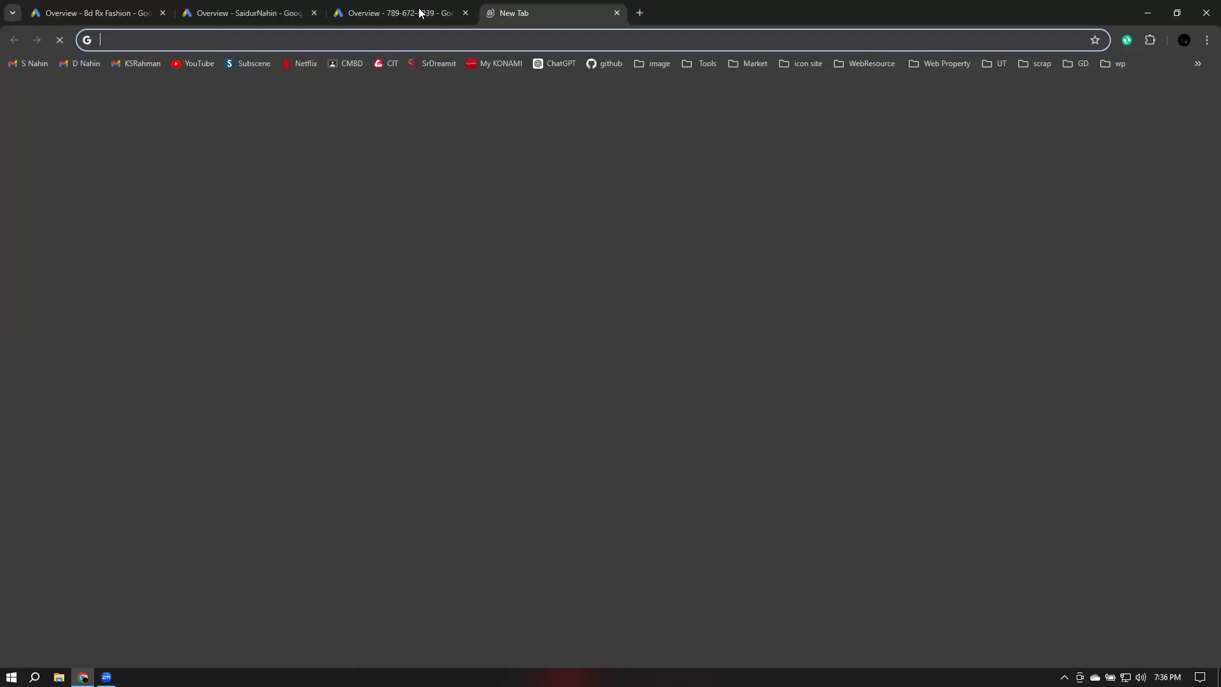
left_click(432, 12)
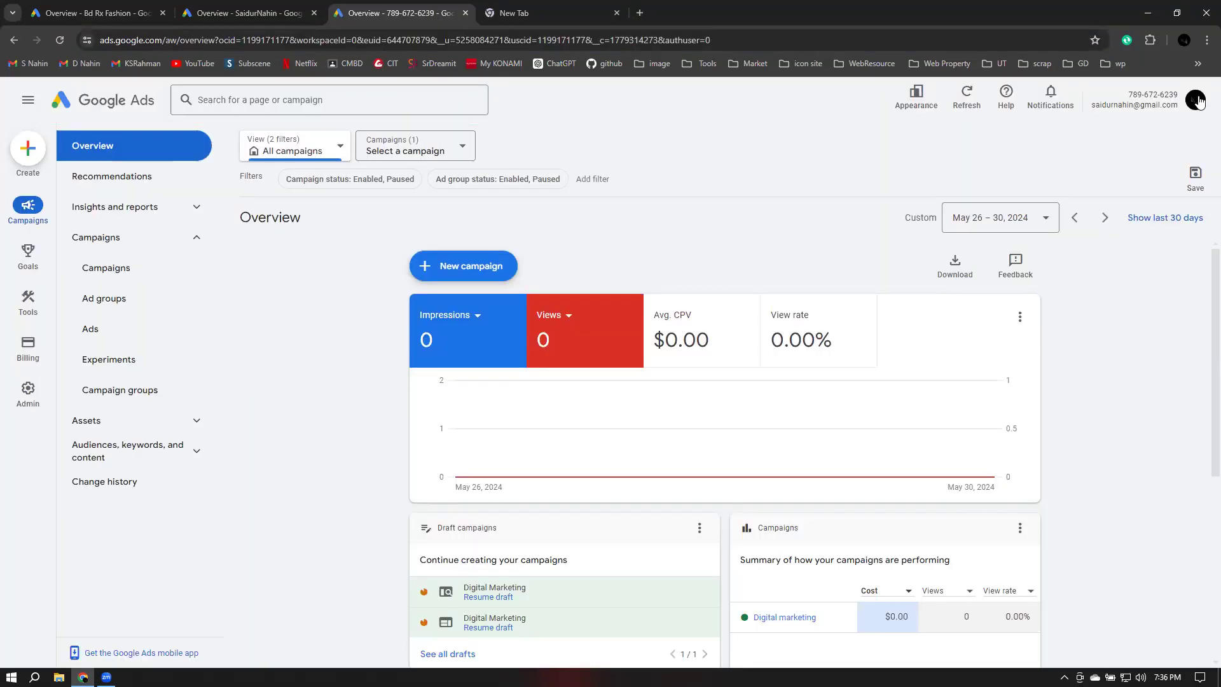
left_click(1197, 102)
scroll(1068, 382, "down", 2)
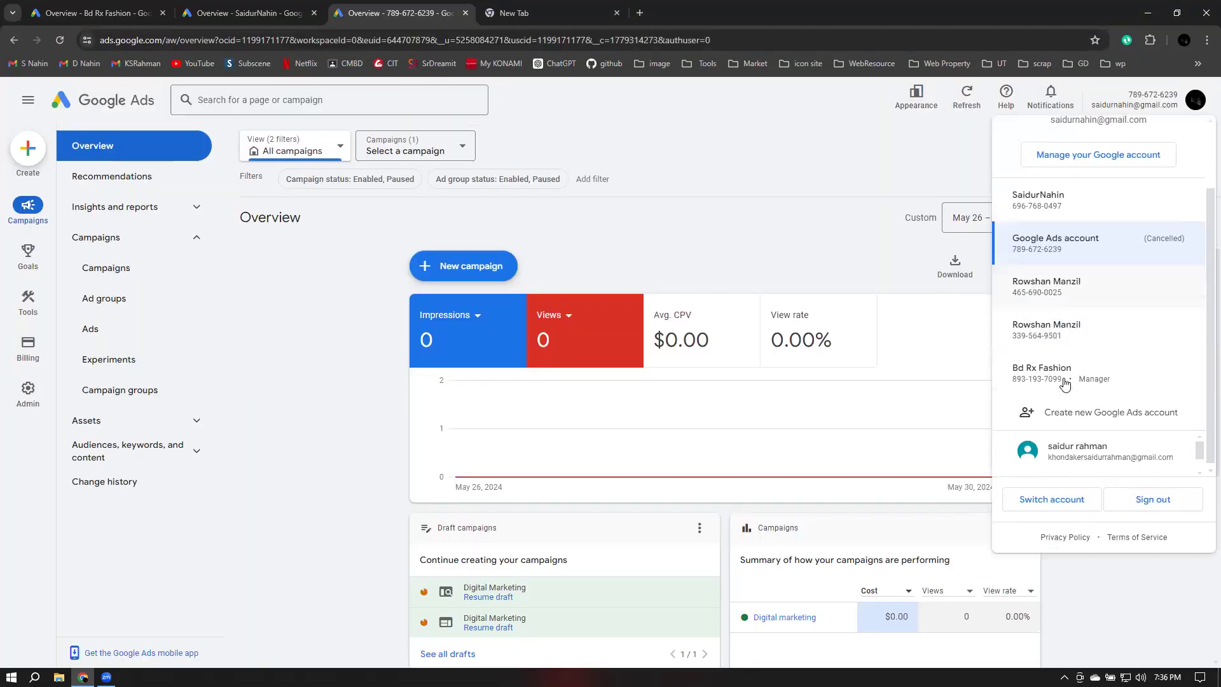
scroll(1107, 375, "up", 2)
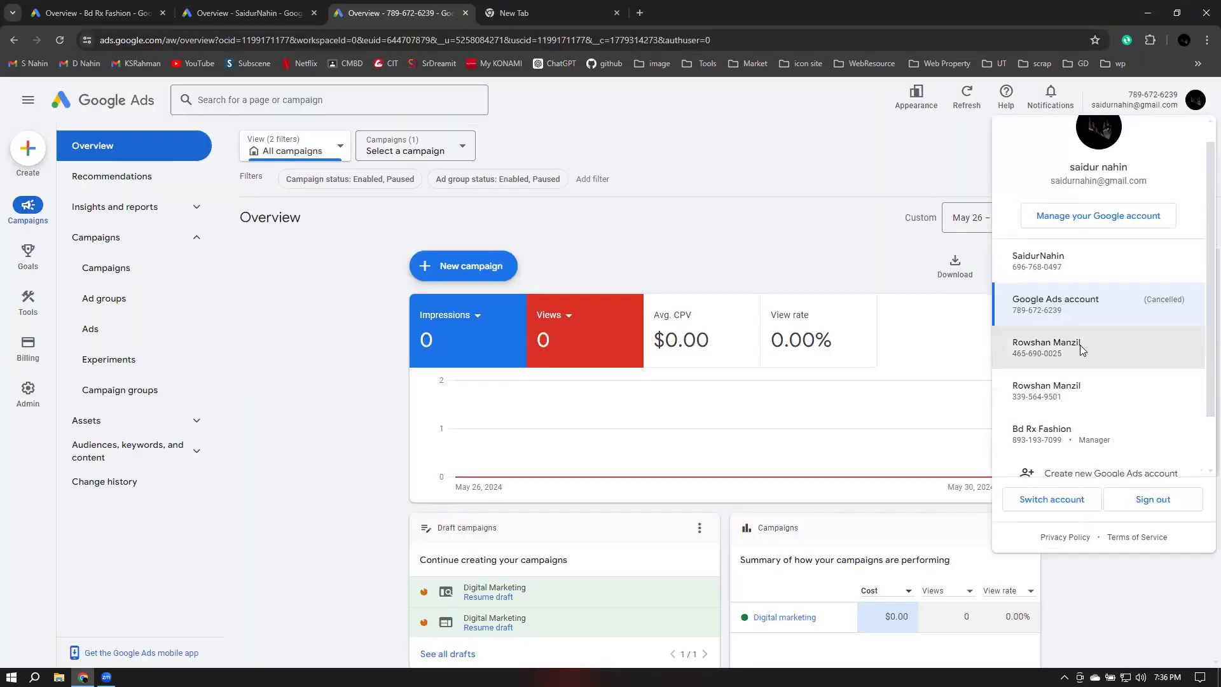
left_click(1080, 345)
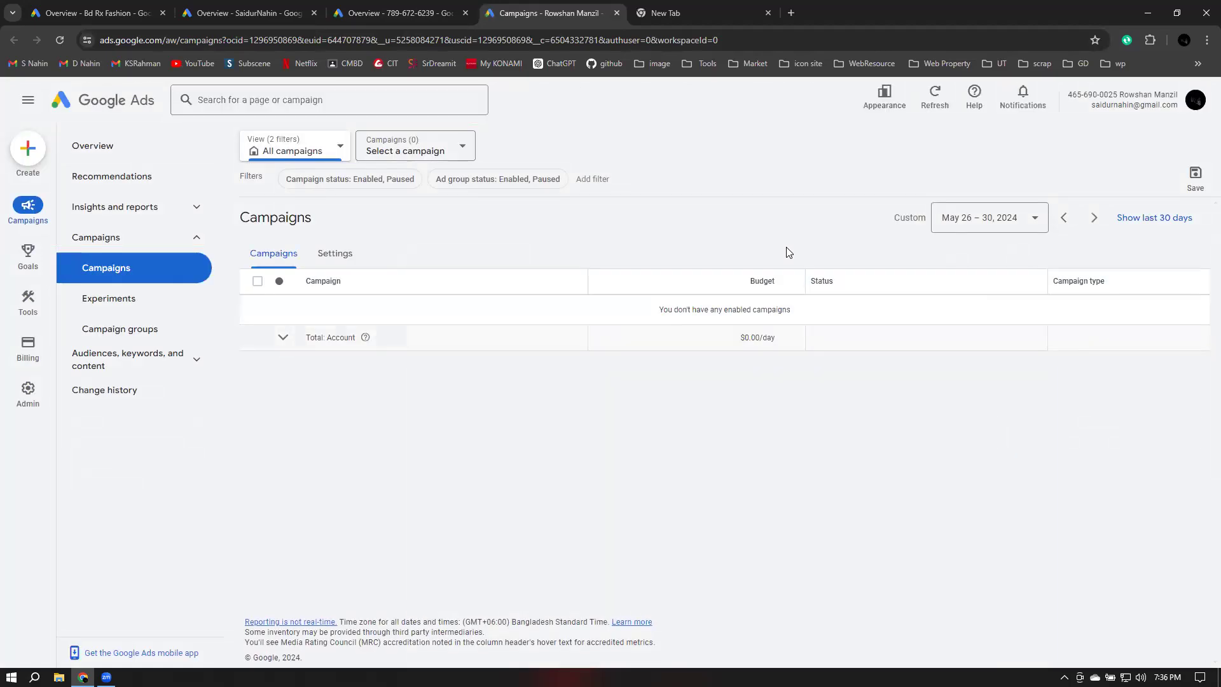
Open the Rowshan Manzil Overview and start a new campaign to reach the campaign objective choices
left_click(105, 156)
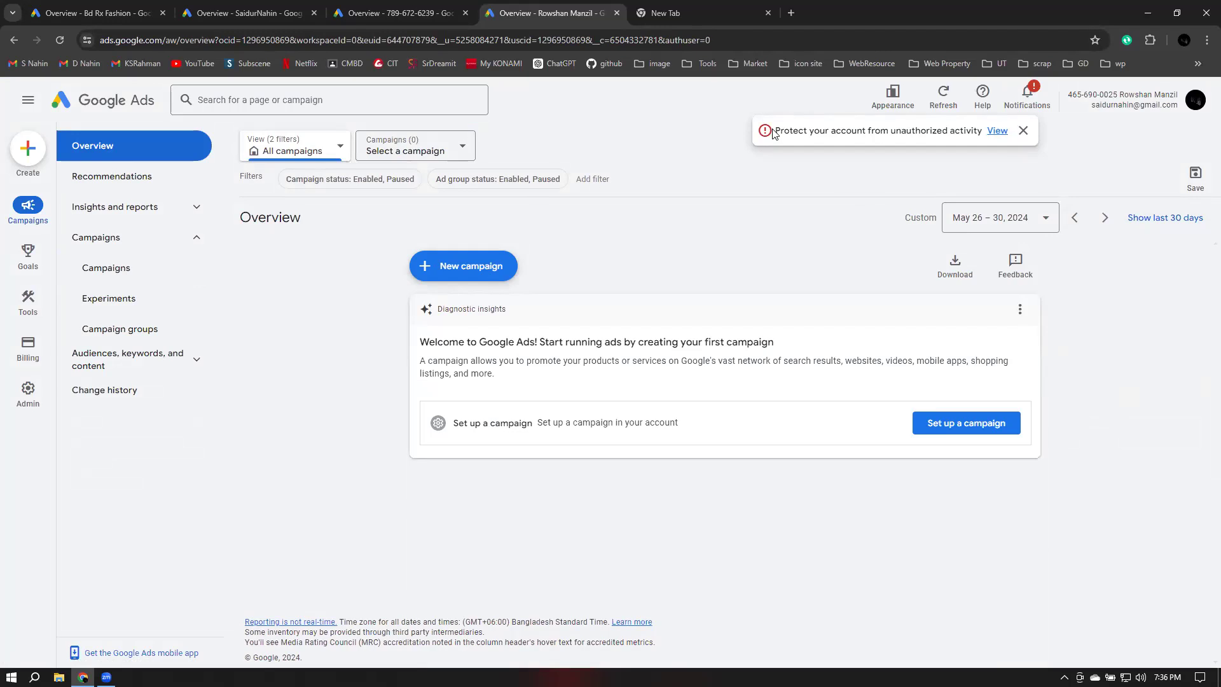
left_click(442, 266)
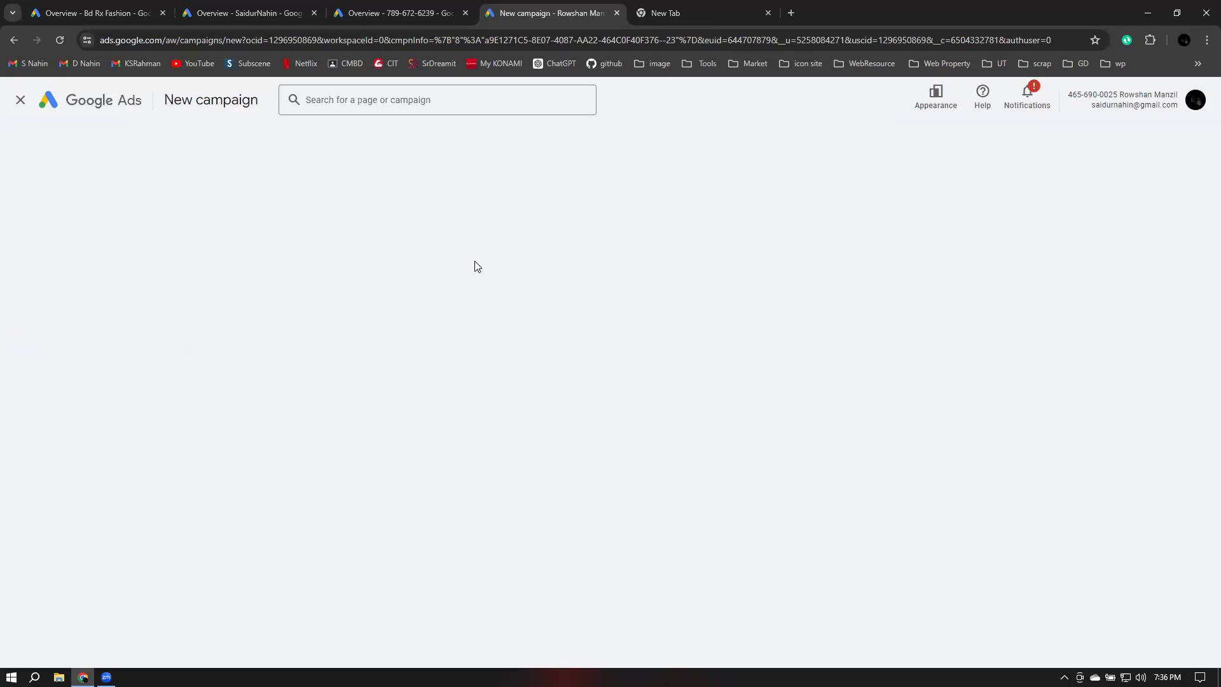
left_click(475, 267)
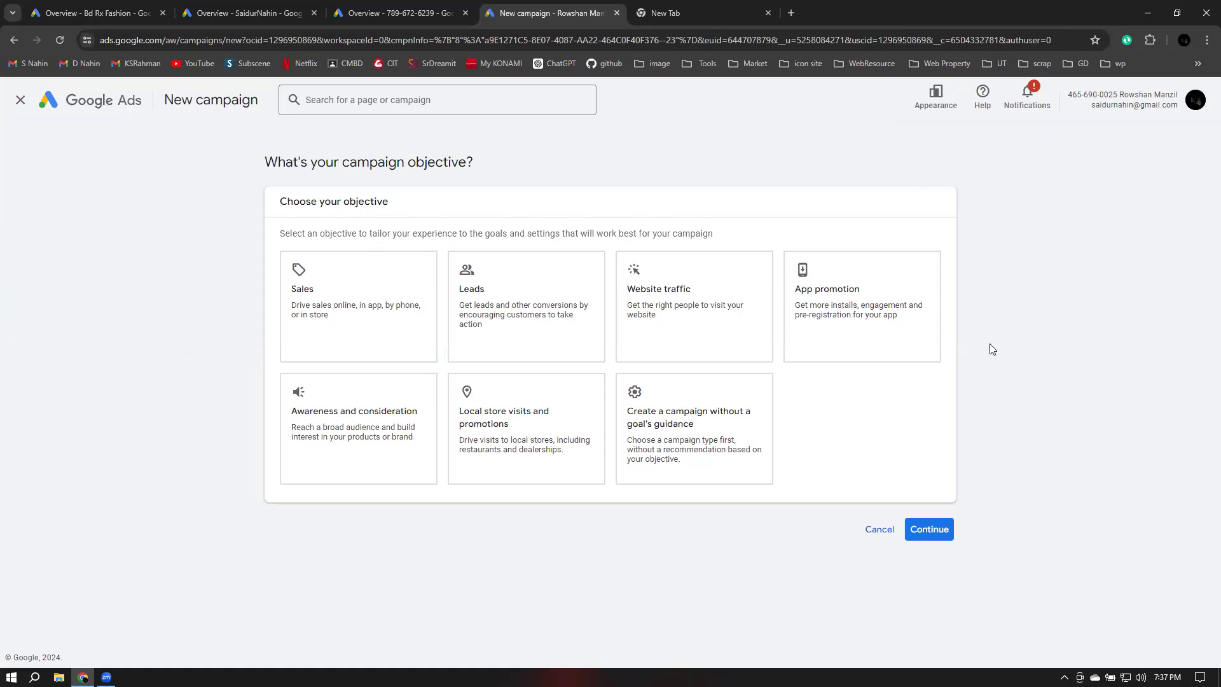
left_click_drag(280, 204, 469, 198)
left_click(468, 198)
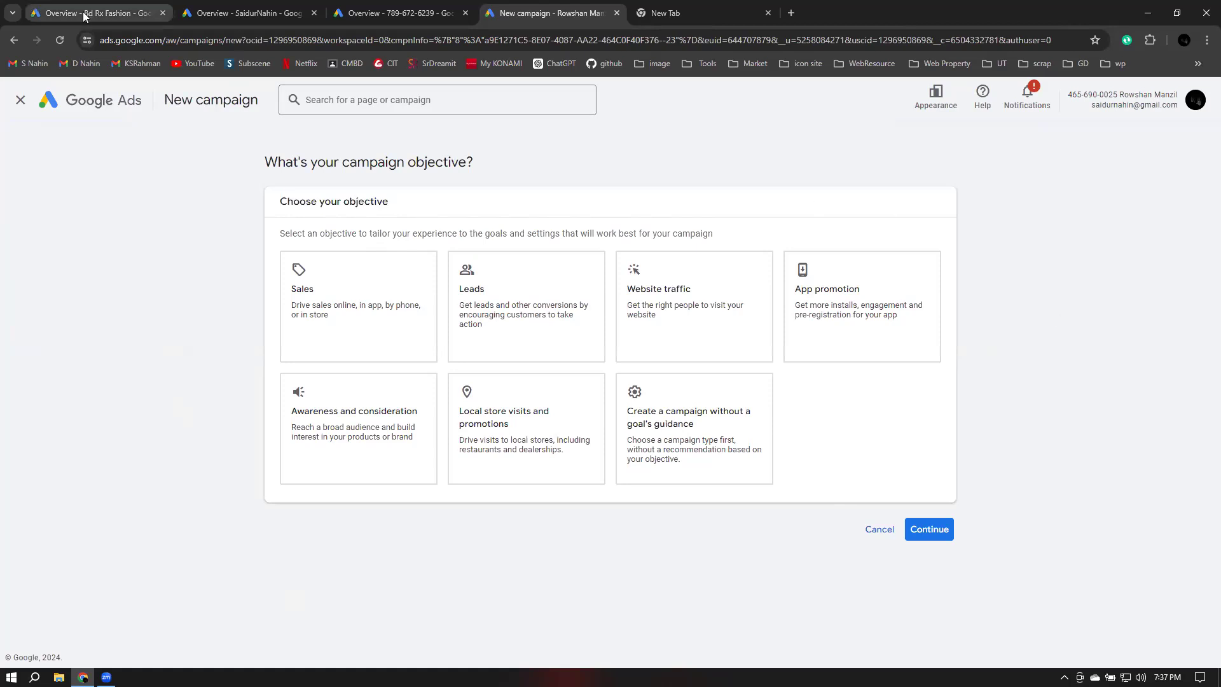
Close the tabs for the personal account and the cancelled Google Ads account
left_click(261, 14)
left_click(330, 16)
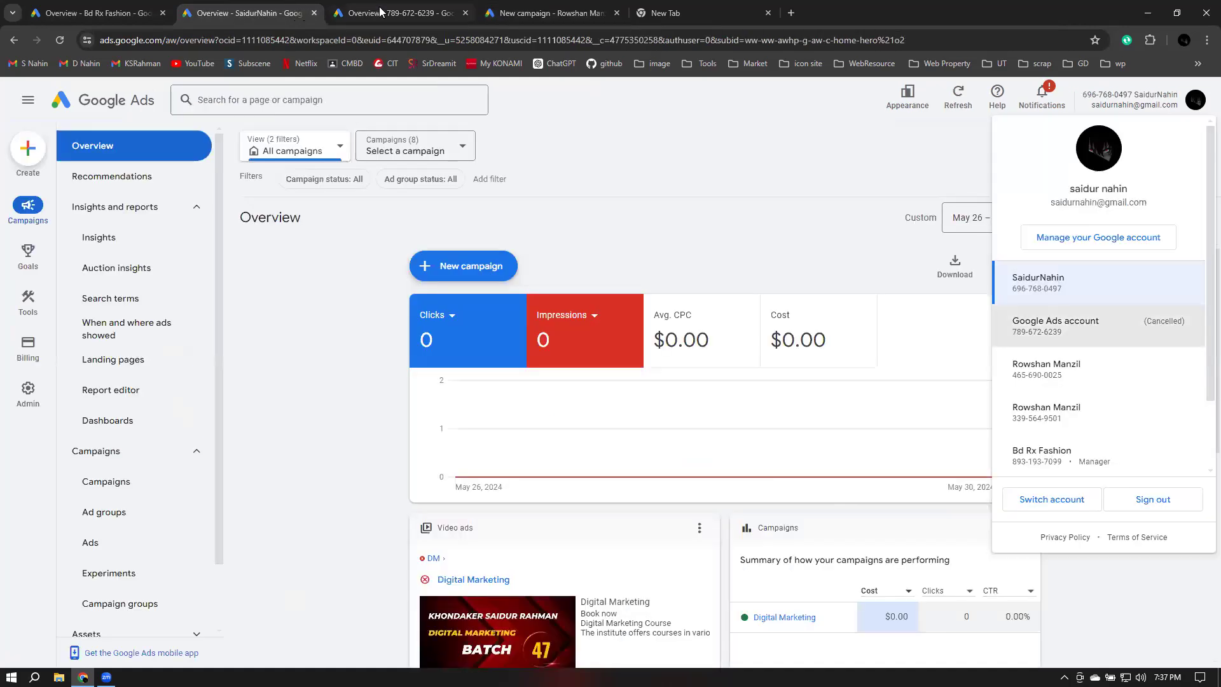
left_click(314, 13)
left_click(314, 13)
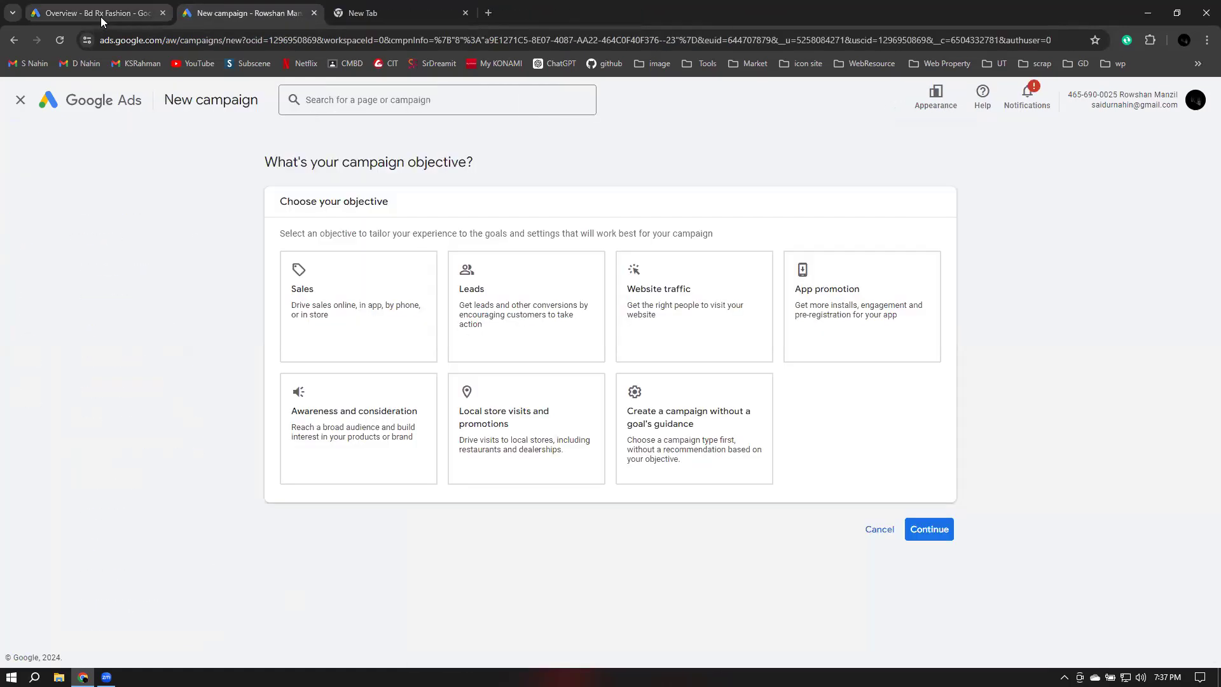
In the Bd Rx Fashion manager account, create a new campaign and open the account picker for it
left_click(101, 14)
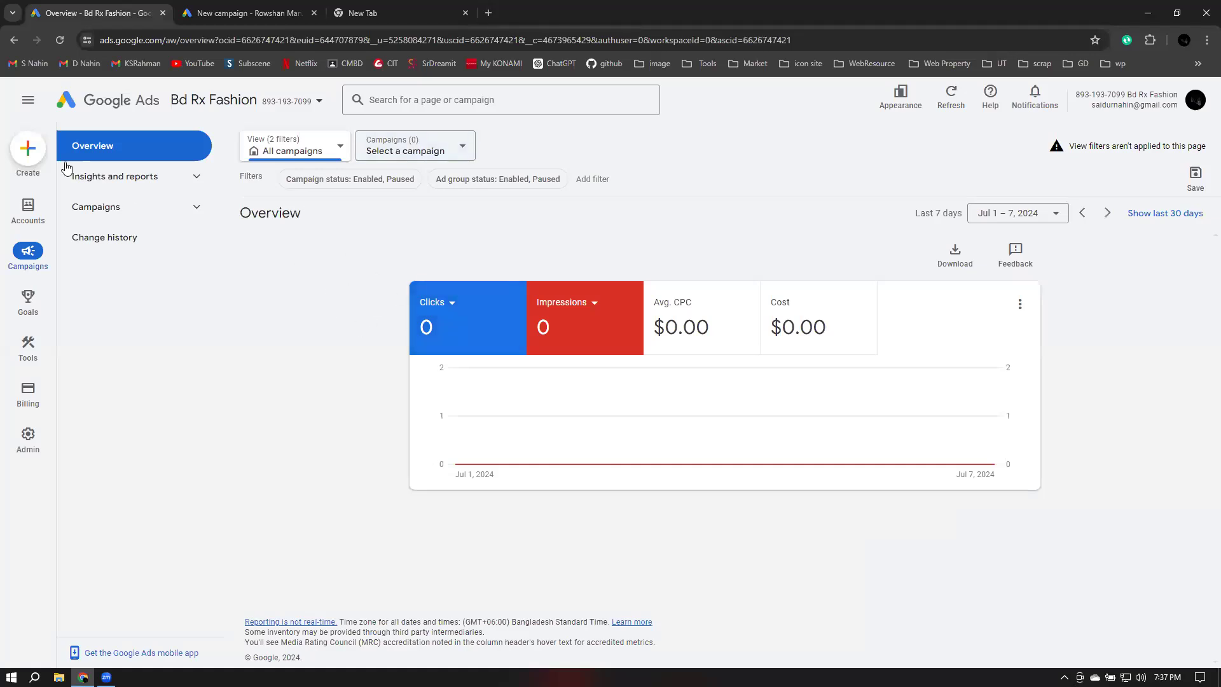
left_click(28, 156)
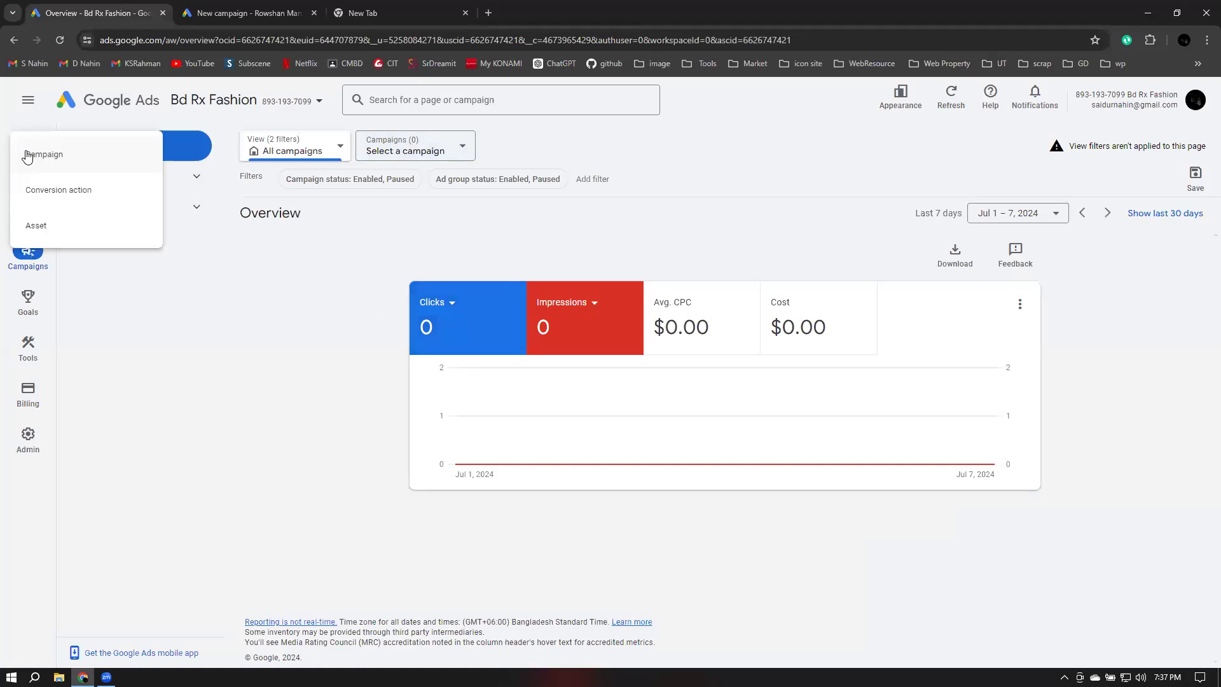
left_click(74, 162)
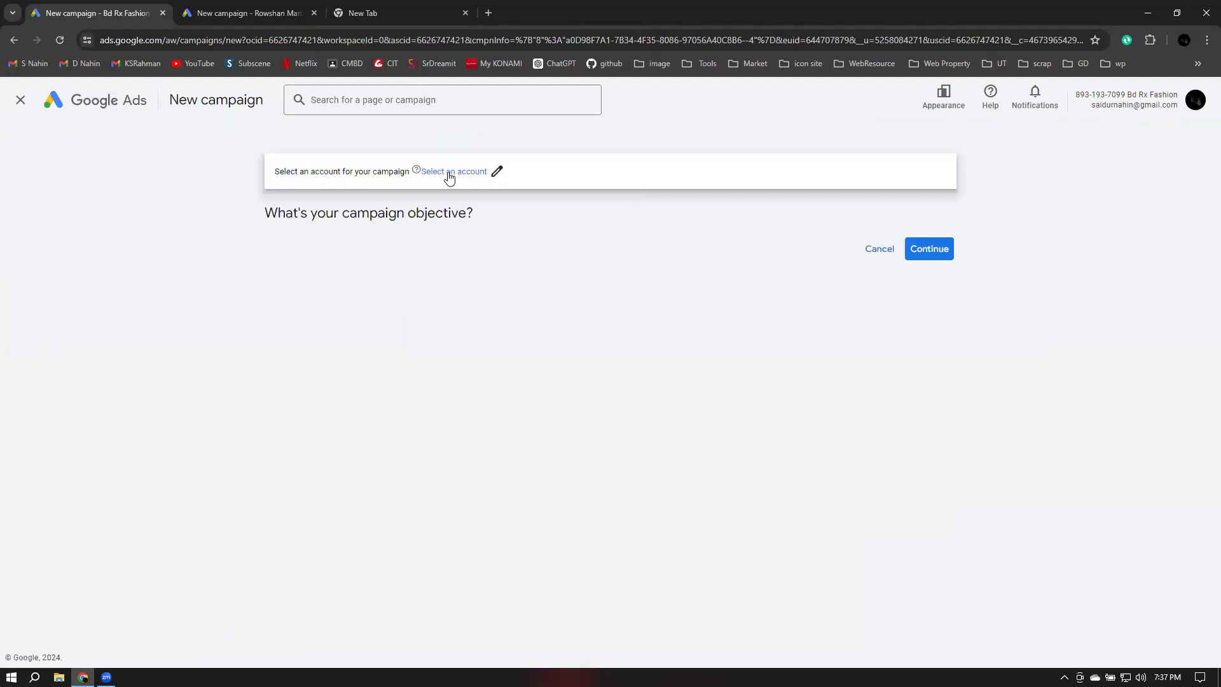
left_click(449, 175)
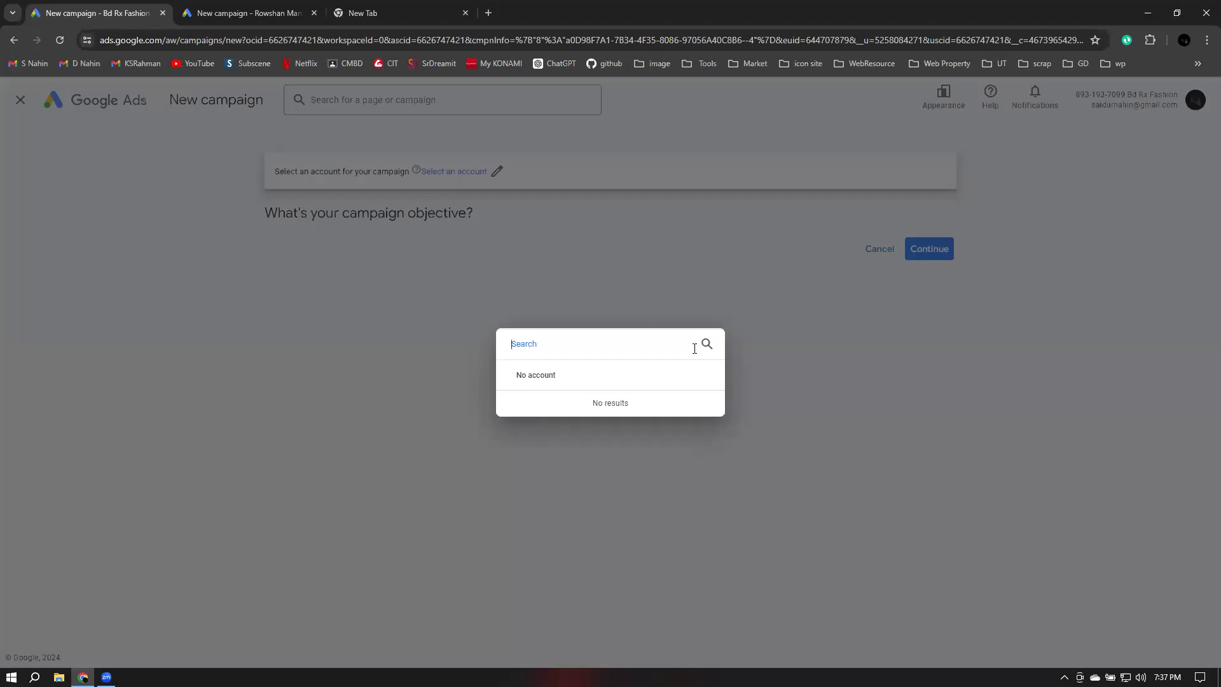
Try to continue the new campaign without an account and search the account picker for BD
left_click(829, 357)
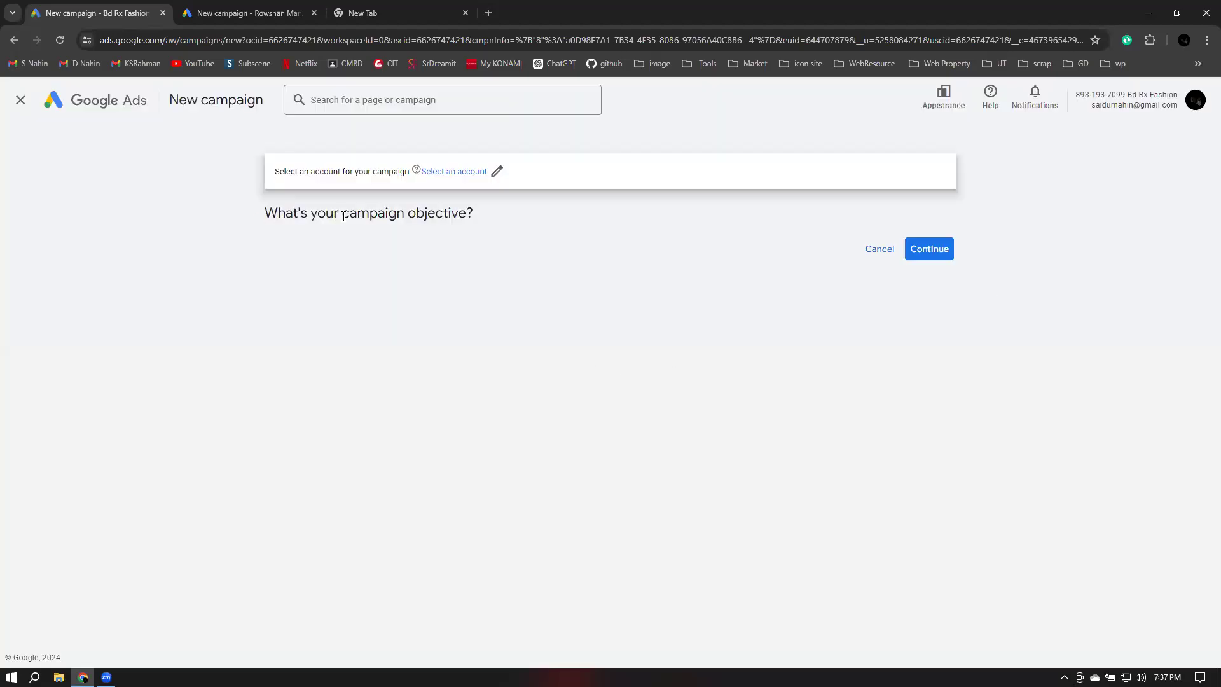
left_click(932, 245)
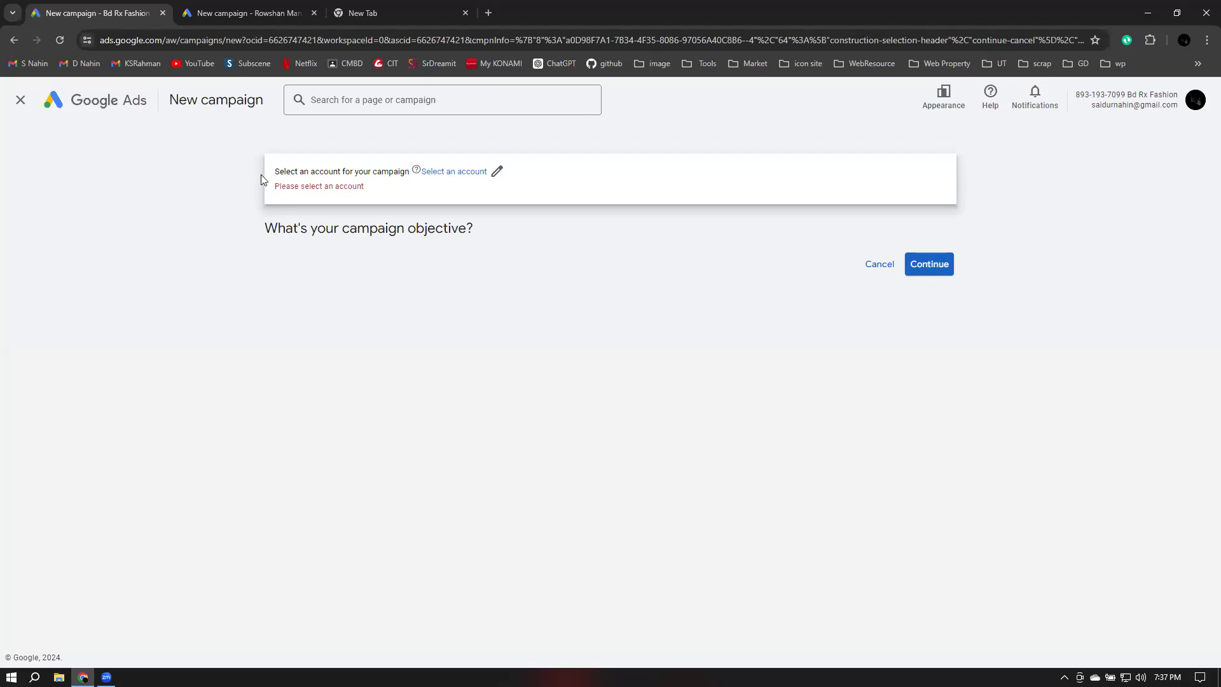
left_click(497, 171)
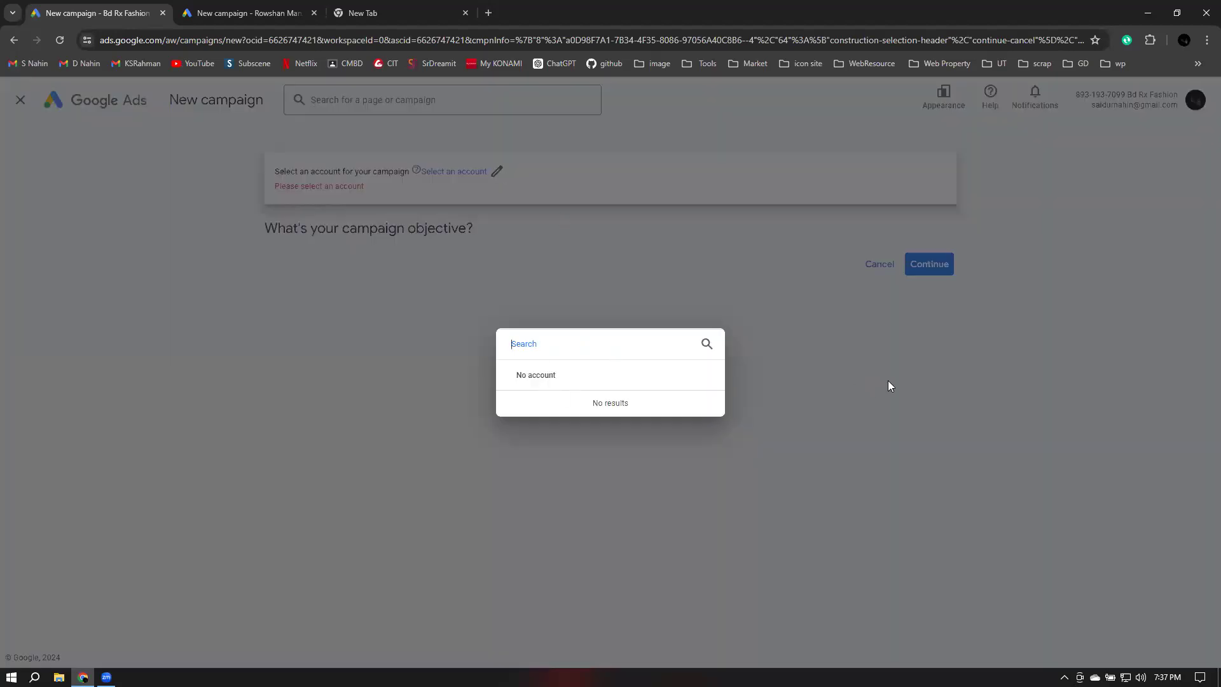
left_click(916, 432)
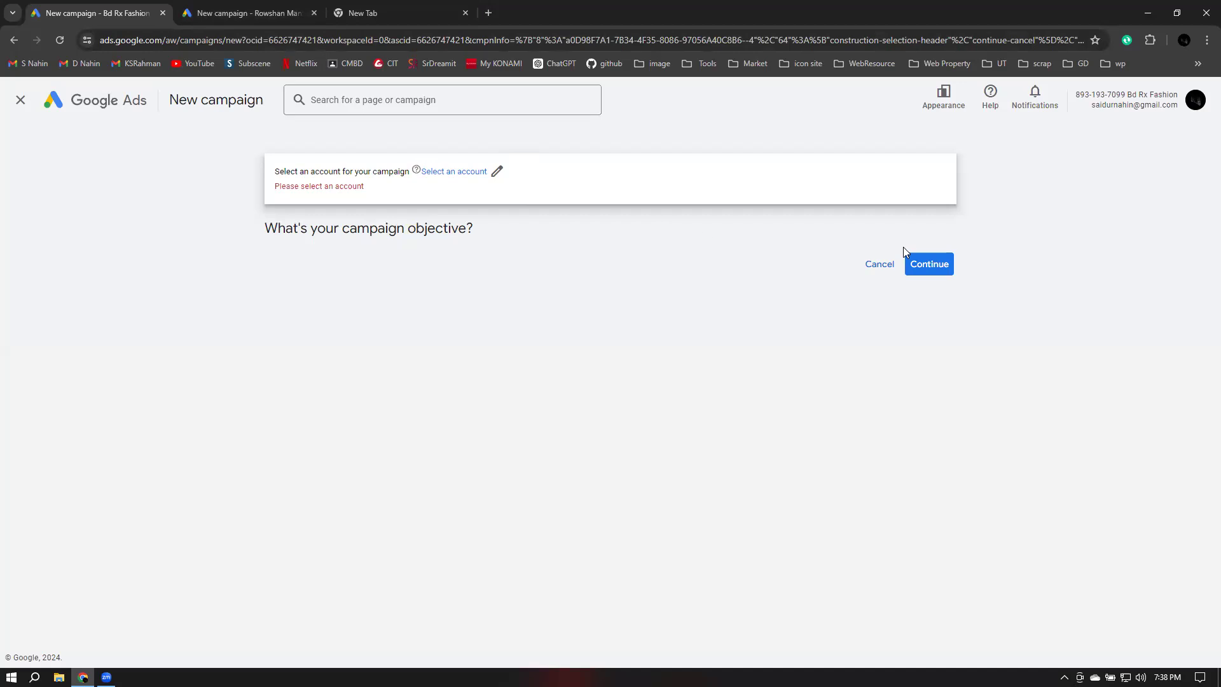
left_click(497, 171)
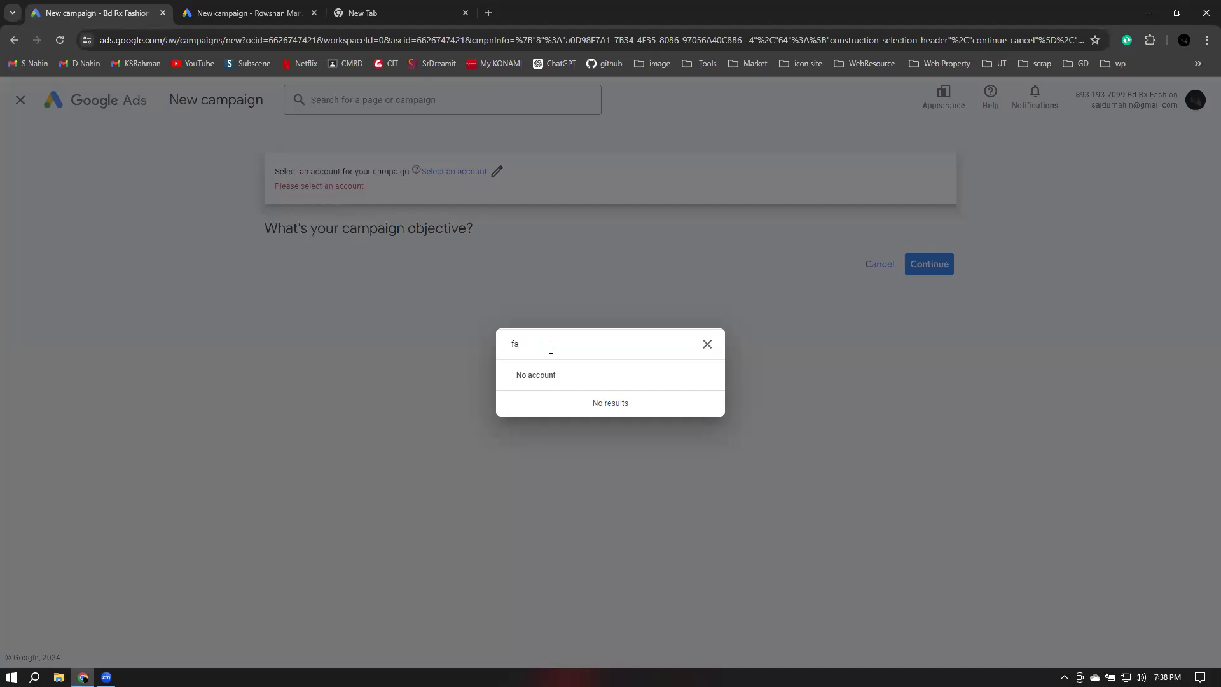
type("BD")
key("BackSpace")
key("BackSpace")
left_click(100, 337)
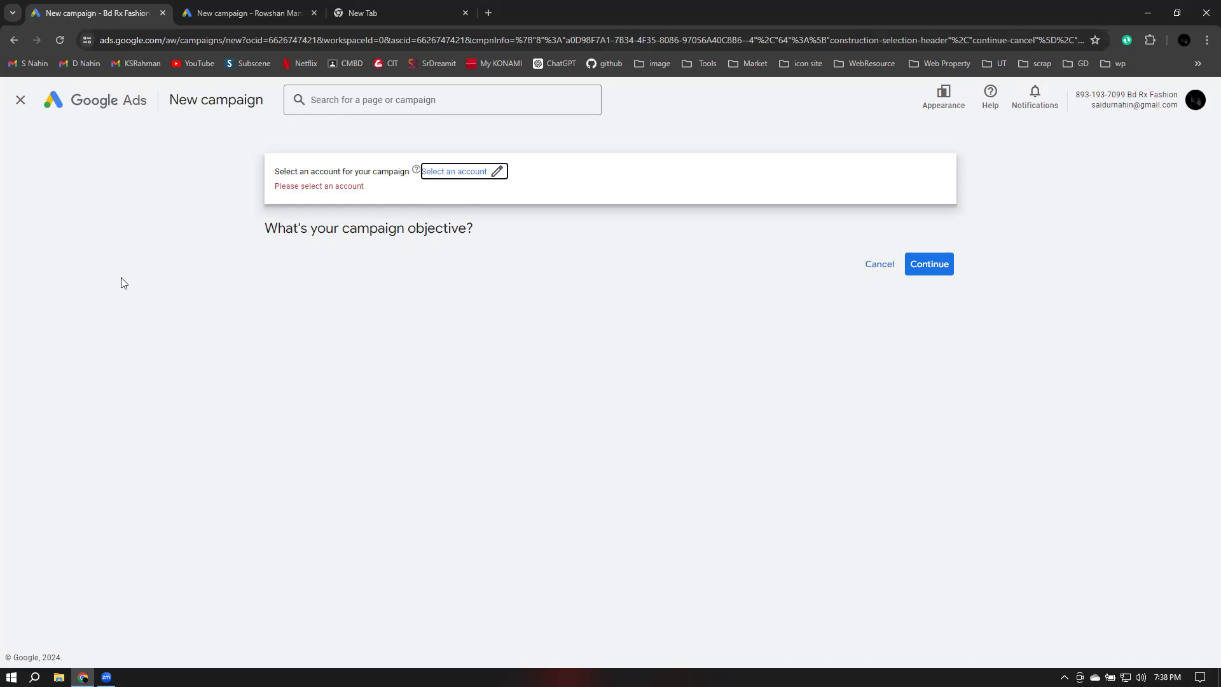
Close the Rowshan Manzil tab and go back to the Bd Rx Fashion Overview page
left_click(295, 14)
left_click(313, 14)
left_click(89, 14)
left_click(11, 41)
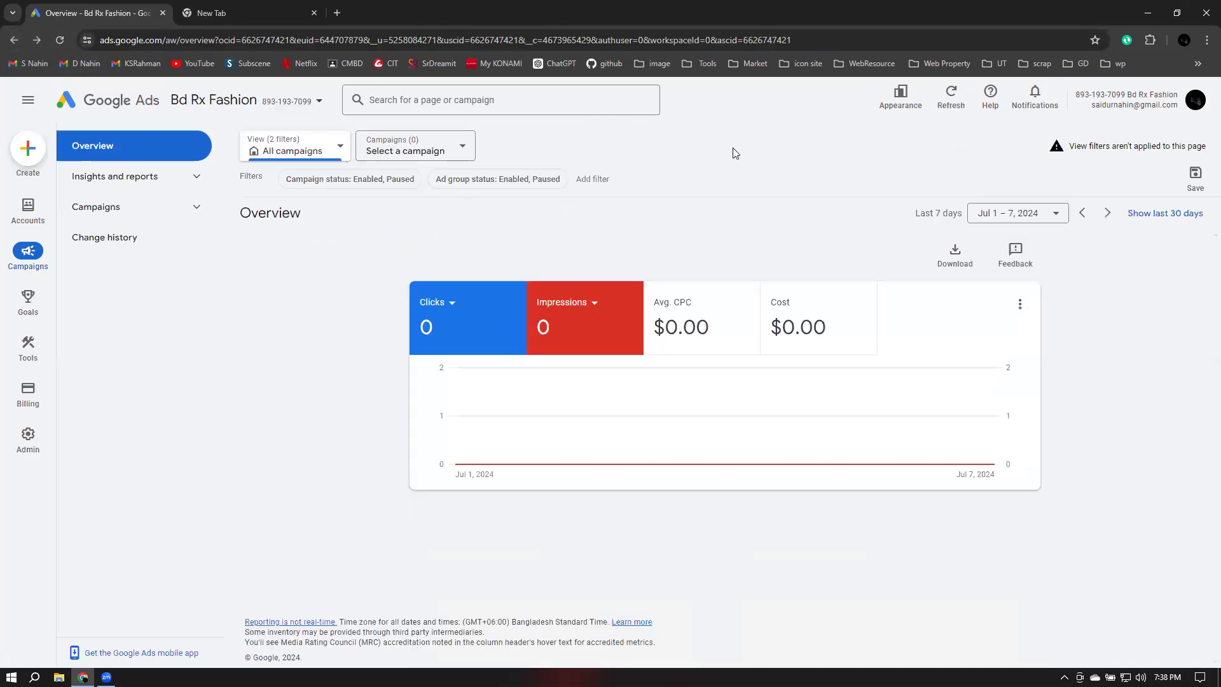
Start another new campaign, search its account picker for sale, and leave campaign creation
left_click(28, 149)
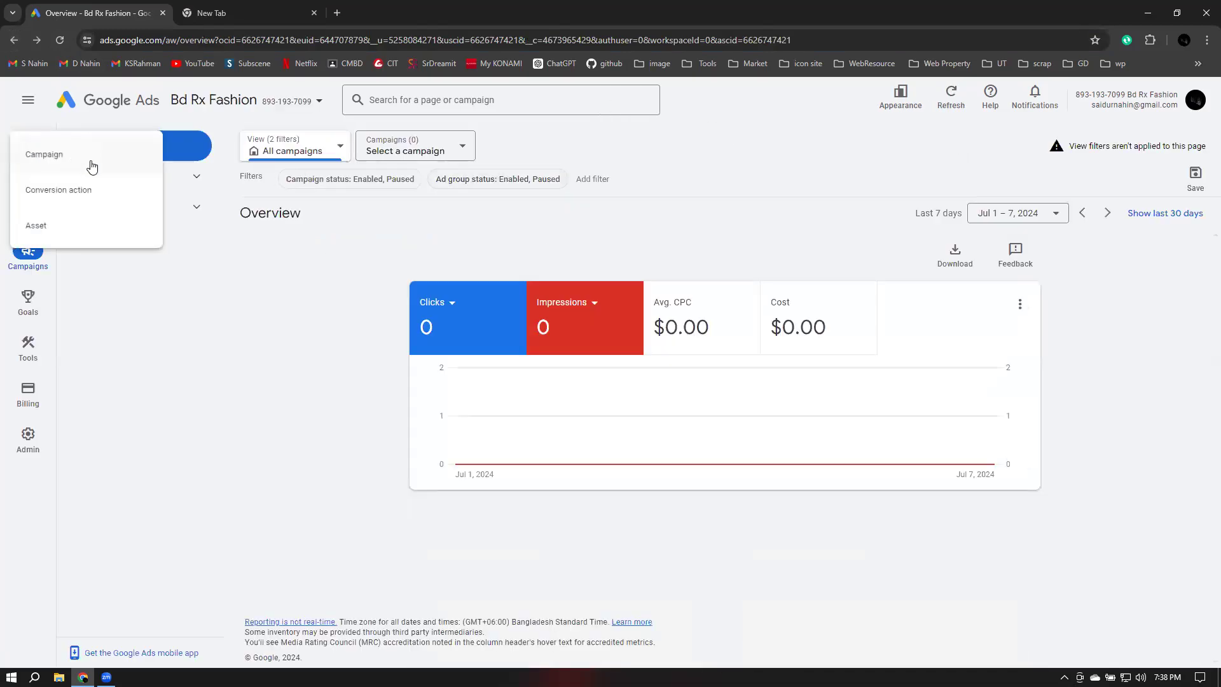
left_click(81, 165)
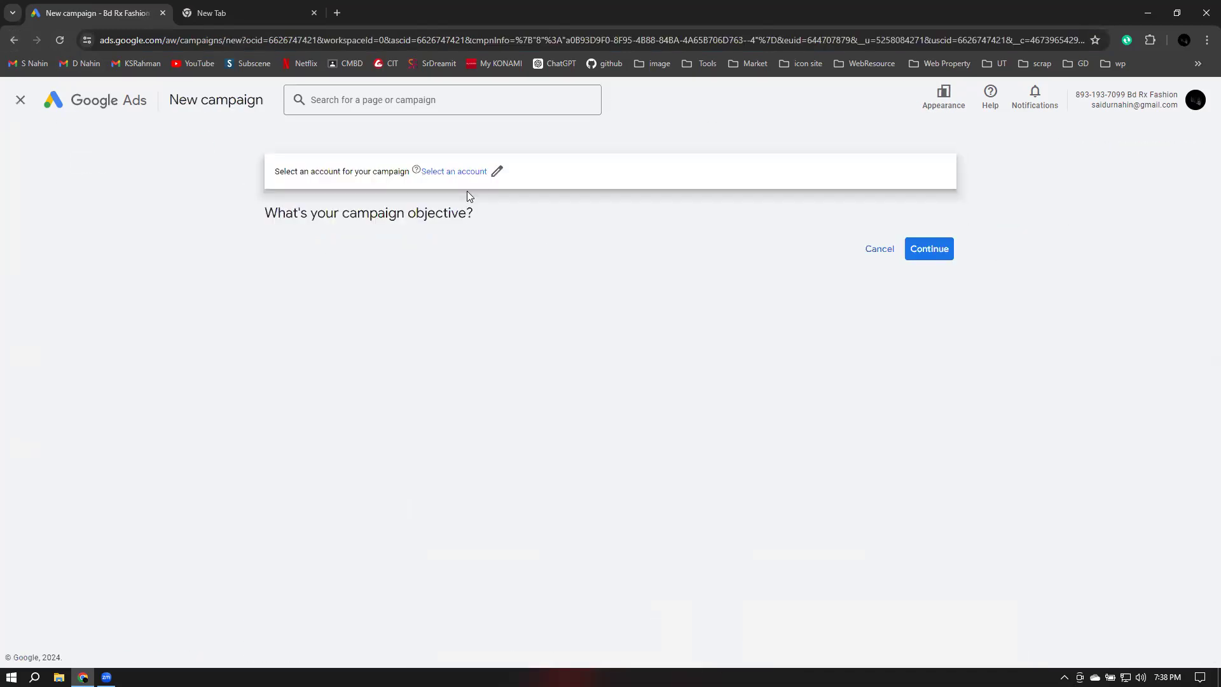
left_click(497, 170)
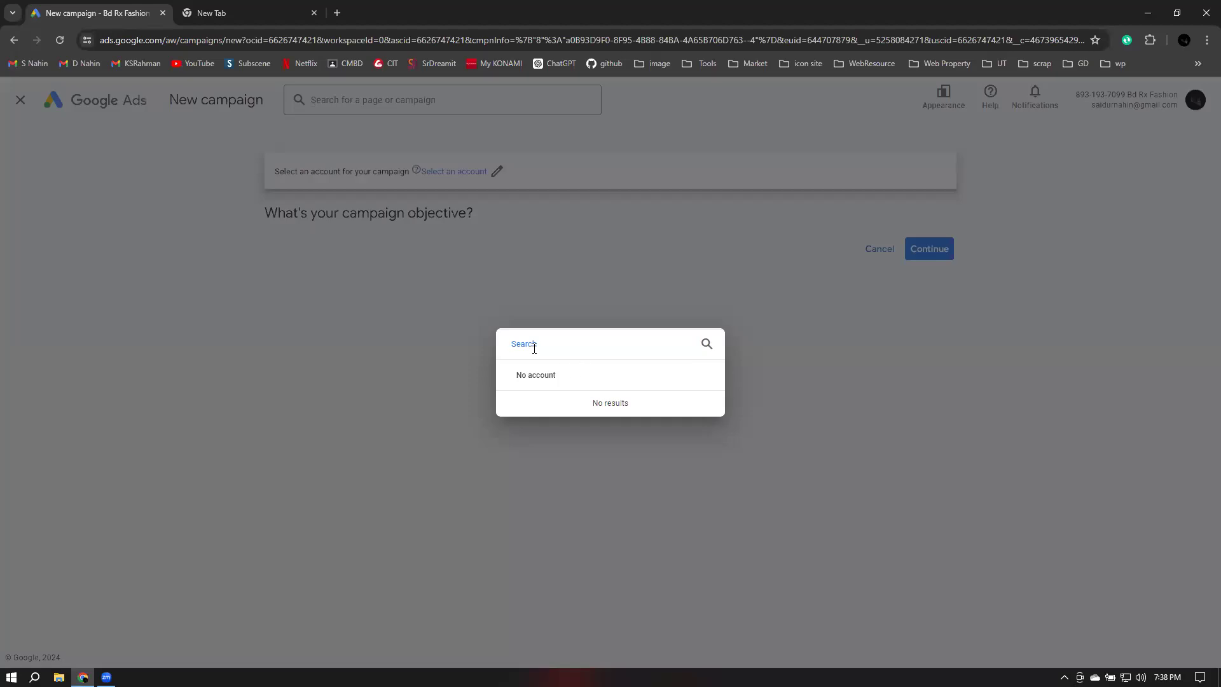
type("sale")
key("BackSpace")
key("BackSpace")
key("BackSpace")
left_click(333, 335)
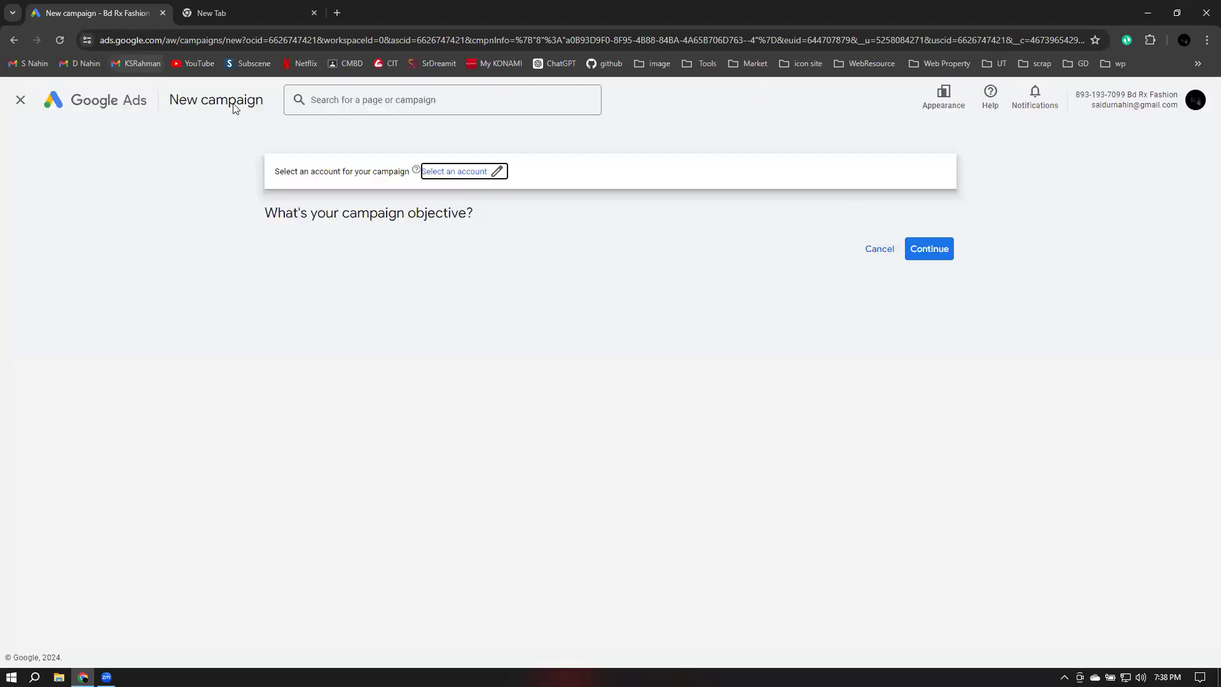
left_click(114, 106)
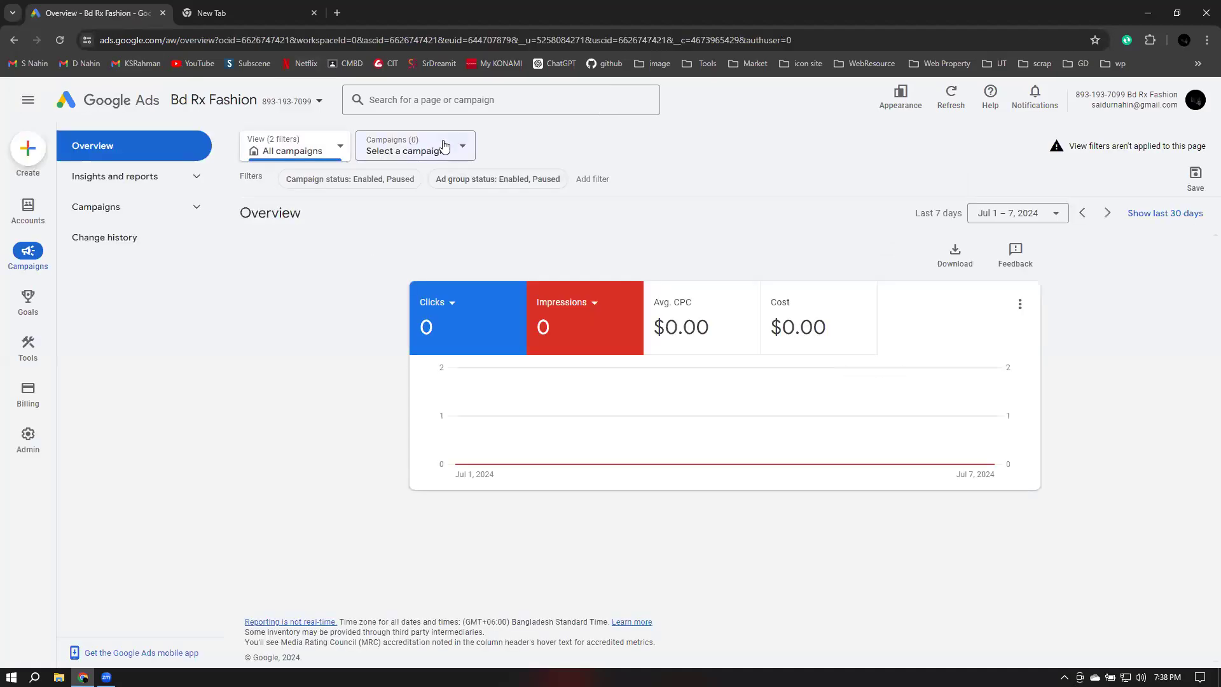
Browse the campaign selector and the view types Views, Experiments and Campaign Groups
left_click(444, 146)
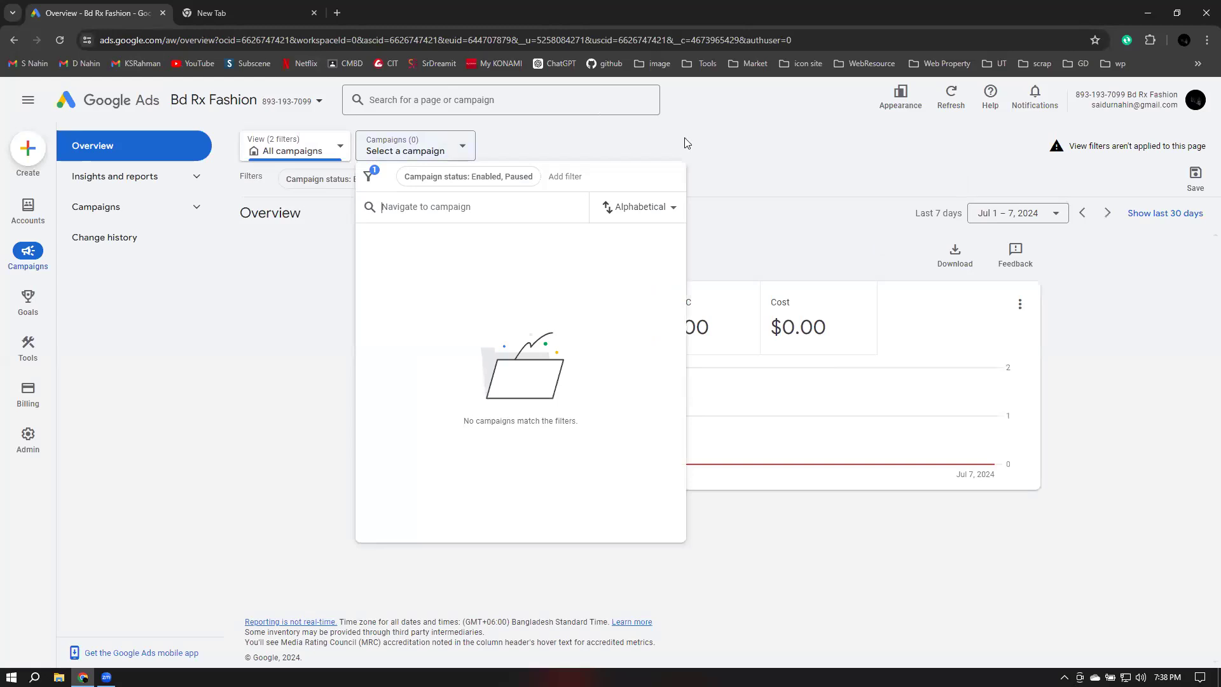
left_click(292, 147)
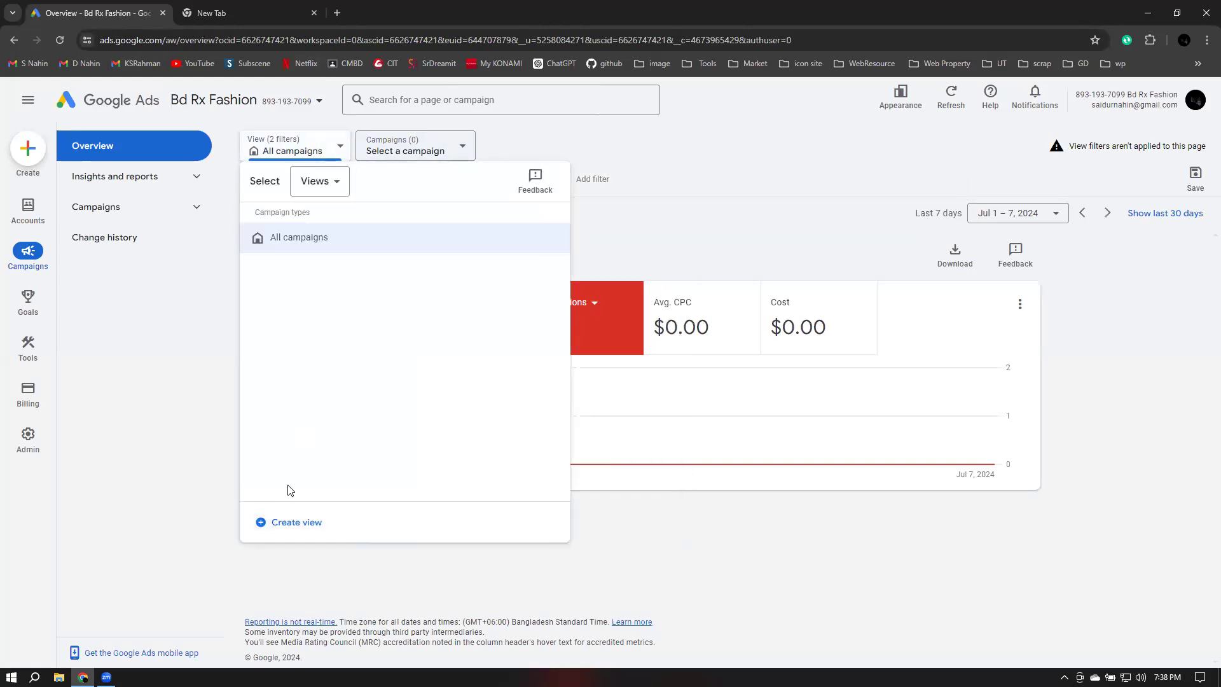
left_click(321, 184)
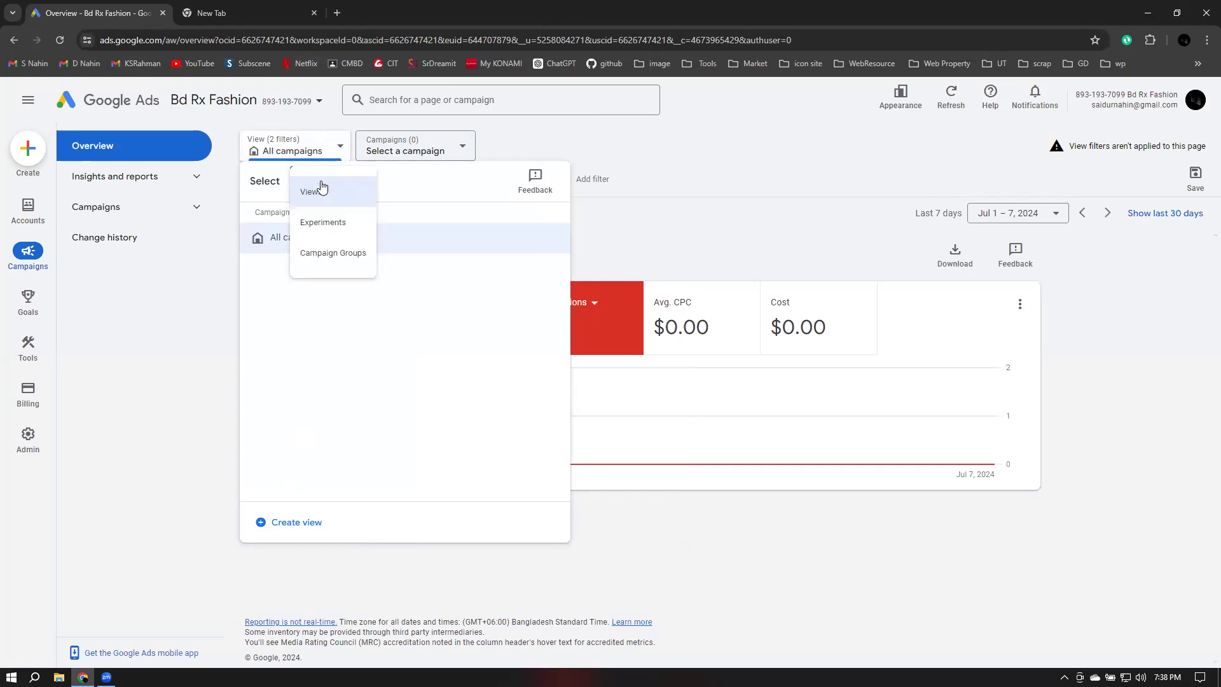
left_click(320, 230)
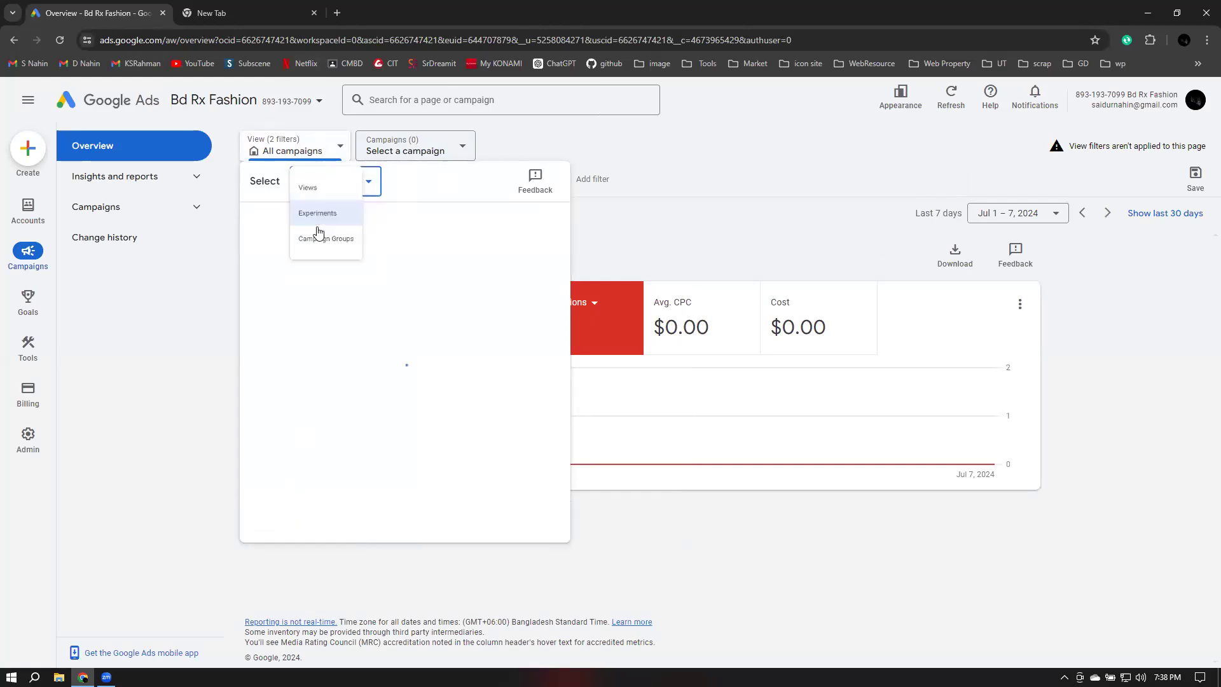
left_click(360, 182)
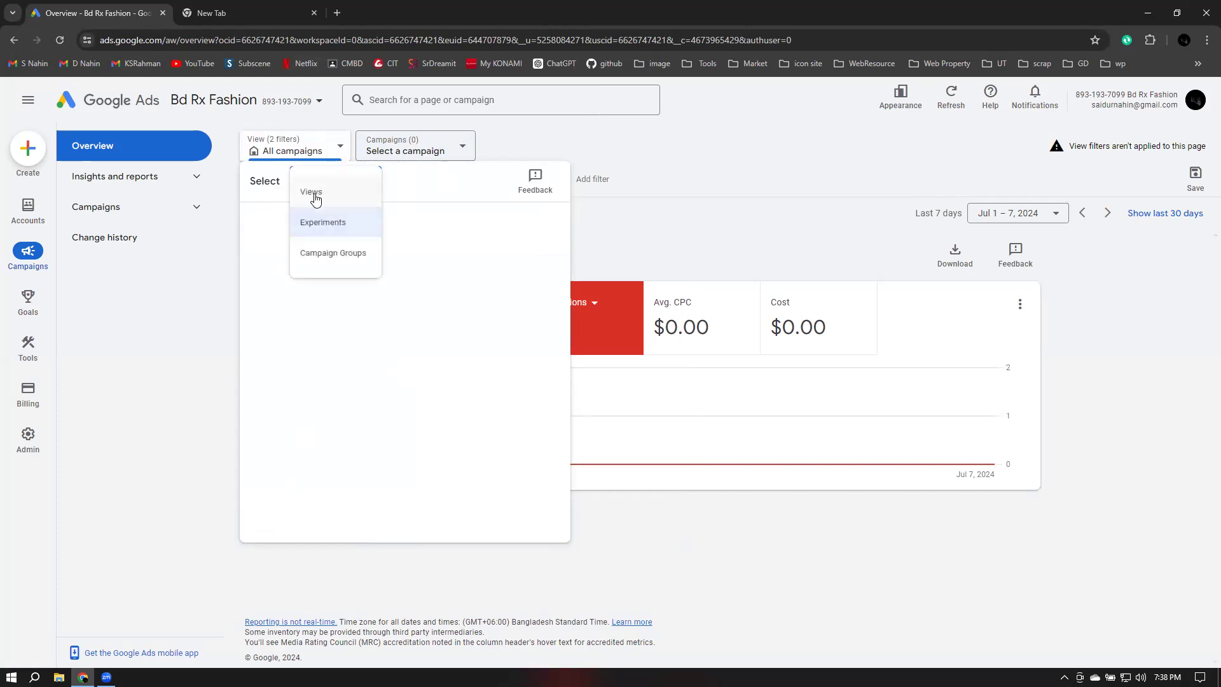
left_click(314, 193)
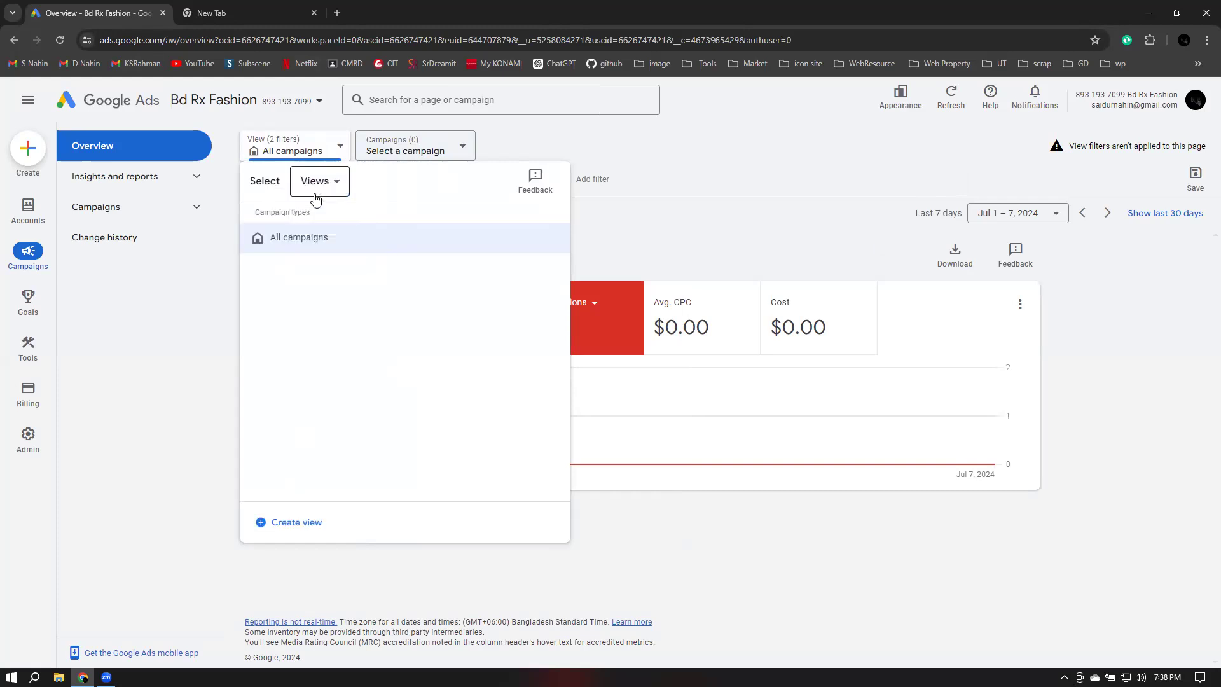
left_click(294, 528)
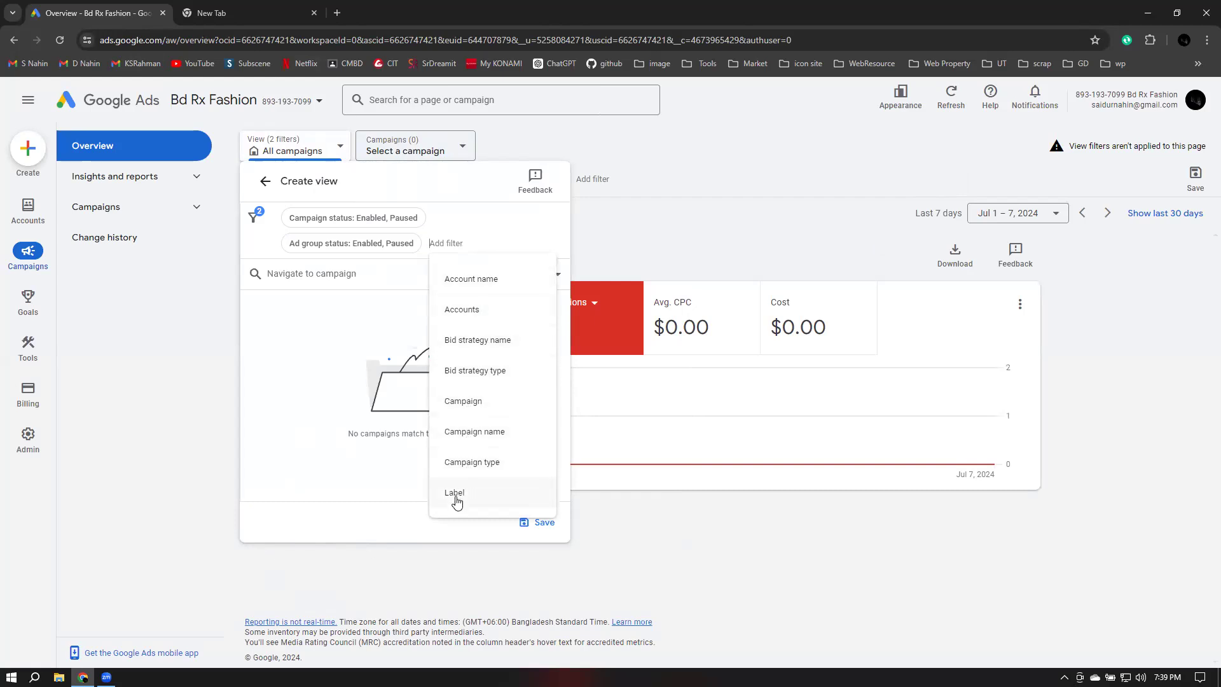
left_click(485, 280)
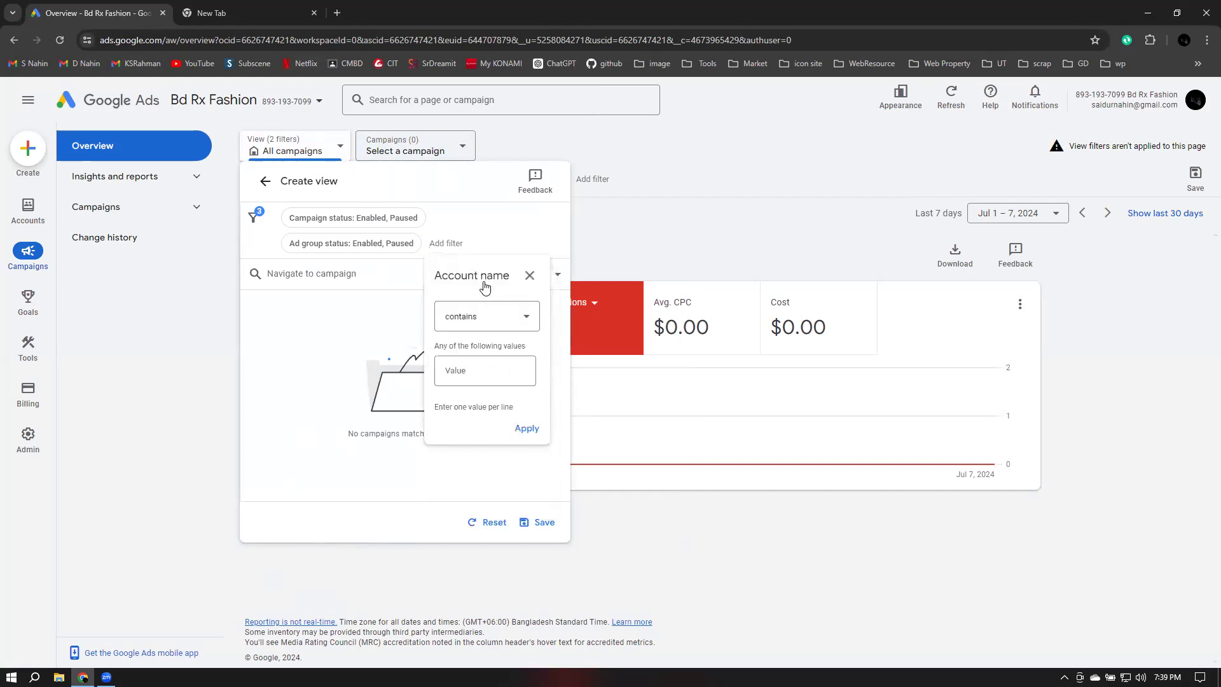
left_click(500, 321)
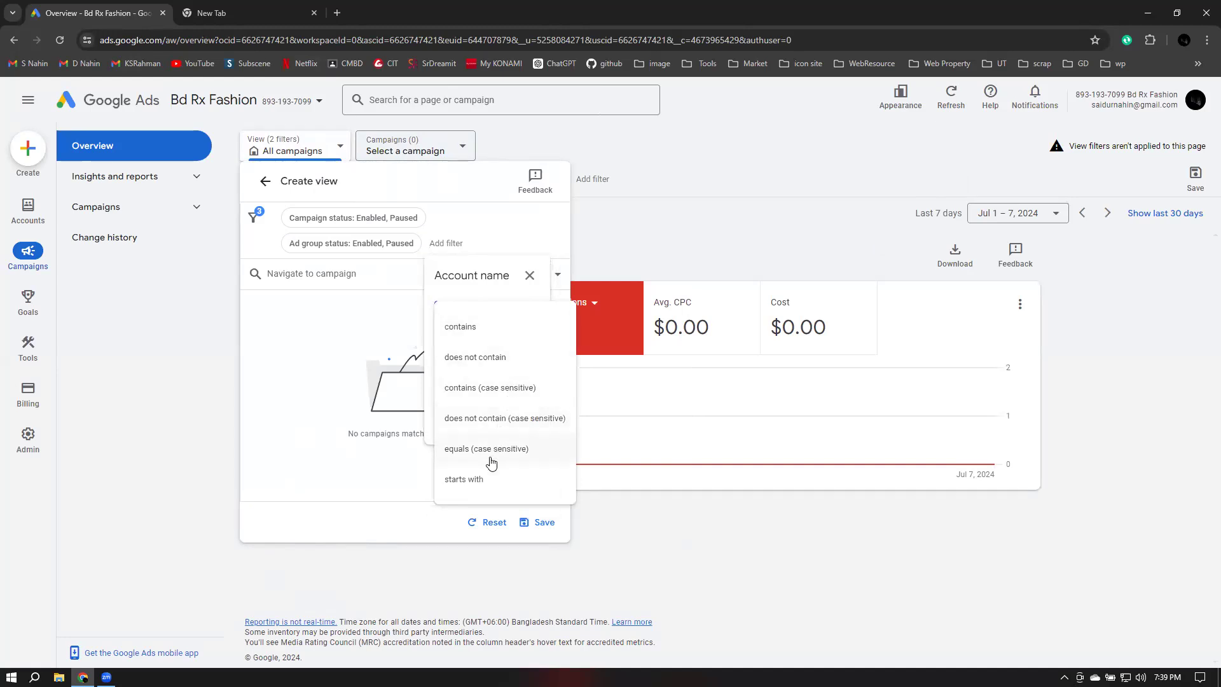
left_click(339, 387)
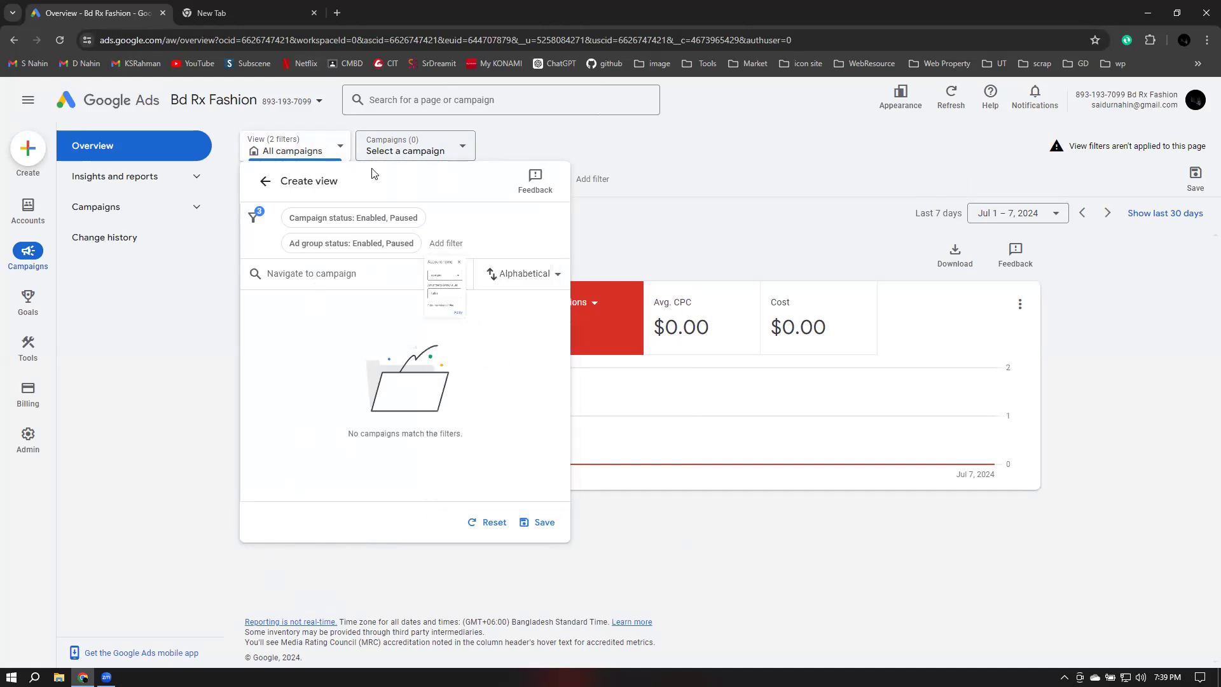
left_click(684, 212)
Set the campaign selector's campaign status filter to All
left_click(411, 150)
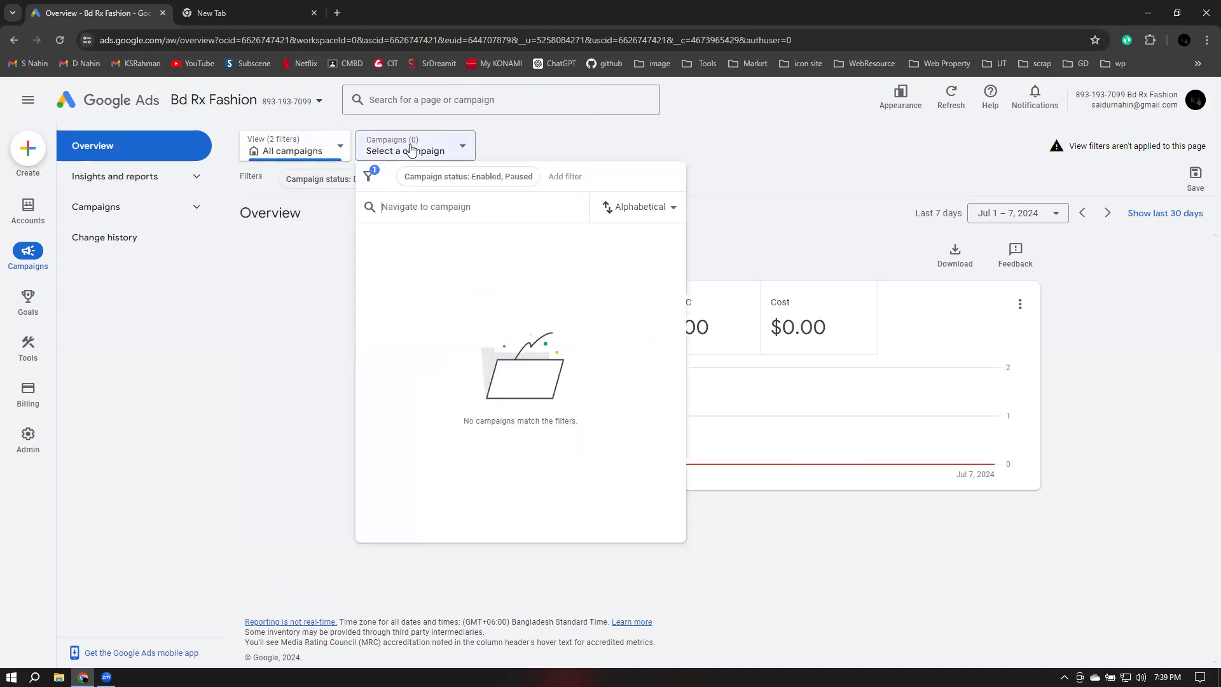
left_click(413, 152)
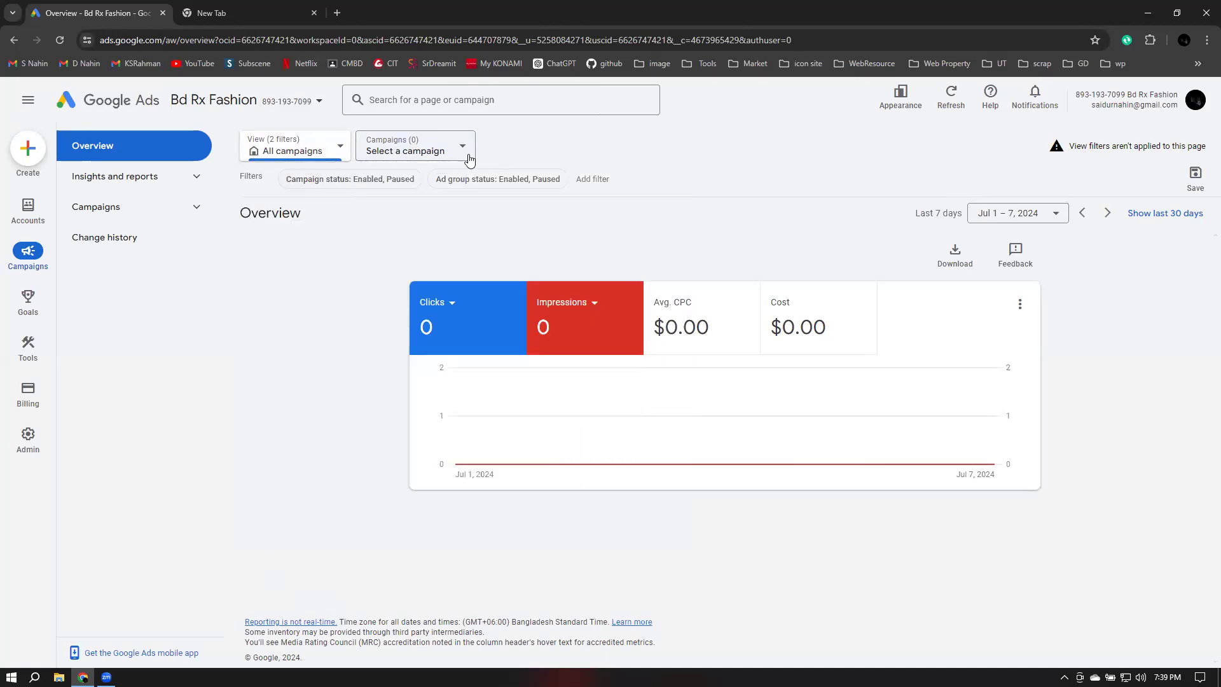
left_click(423, 156)
left_click(368, 176)
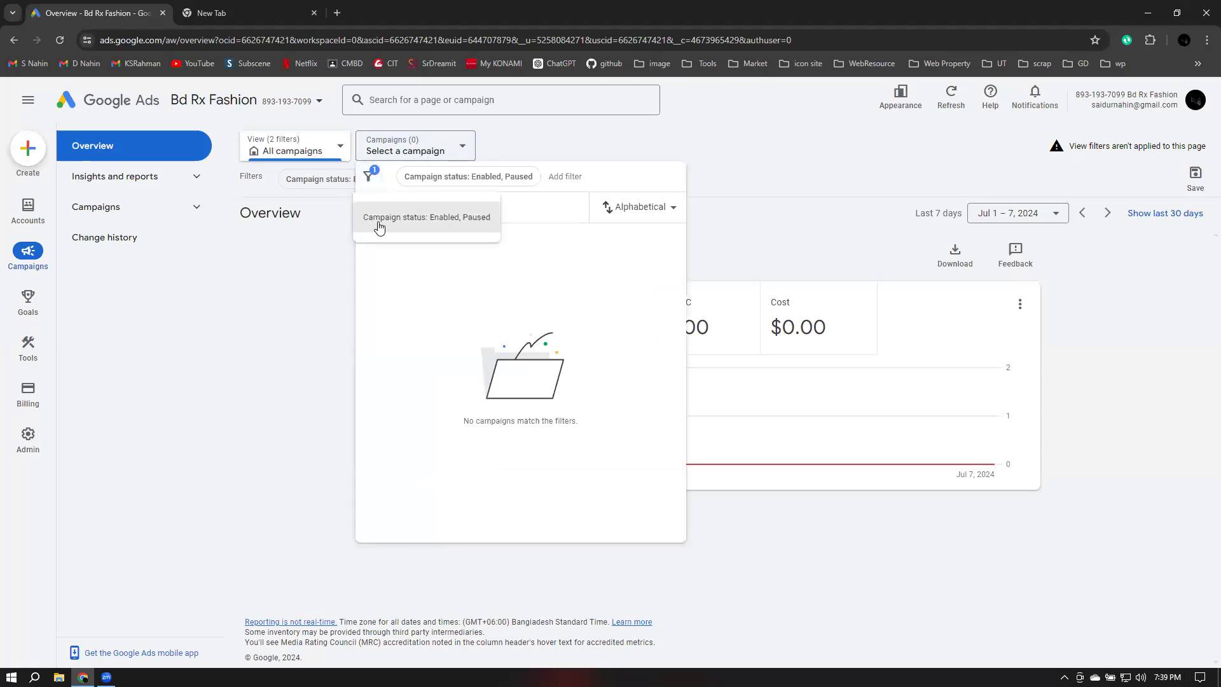
left_click(454, 224)
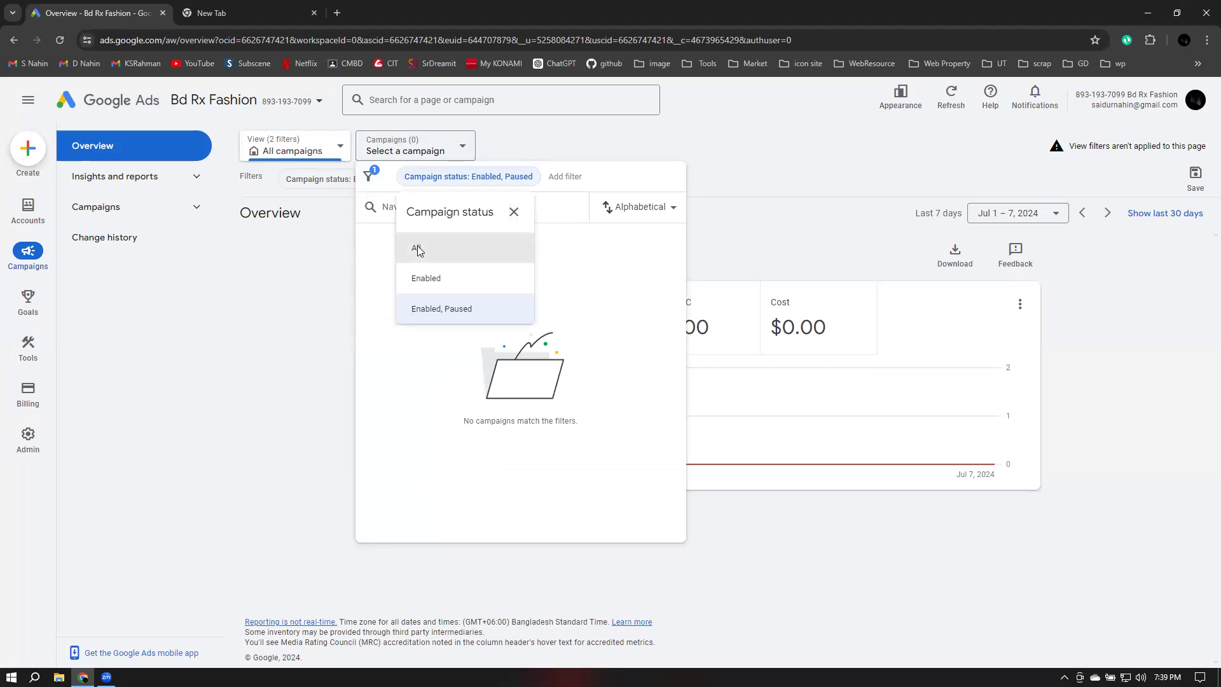
left_click(412, 249)
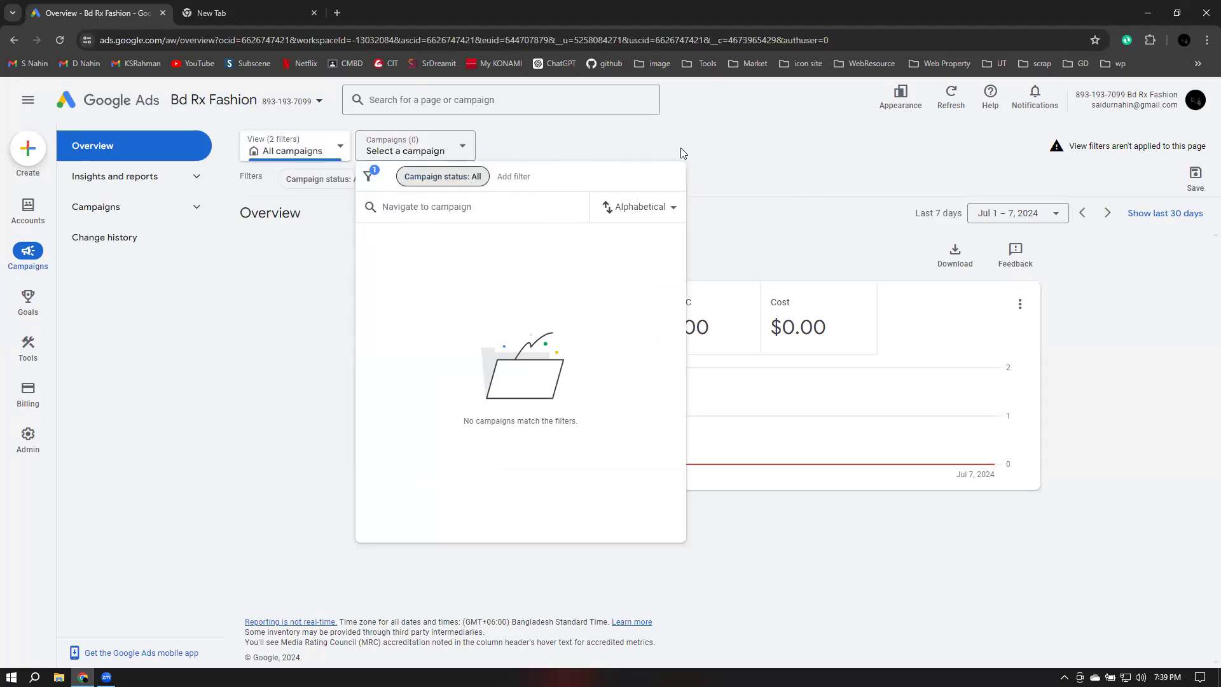
left_click(760, 147)
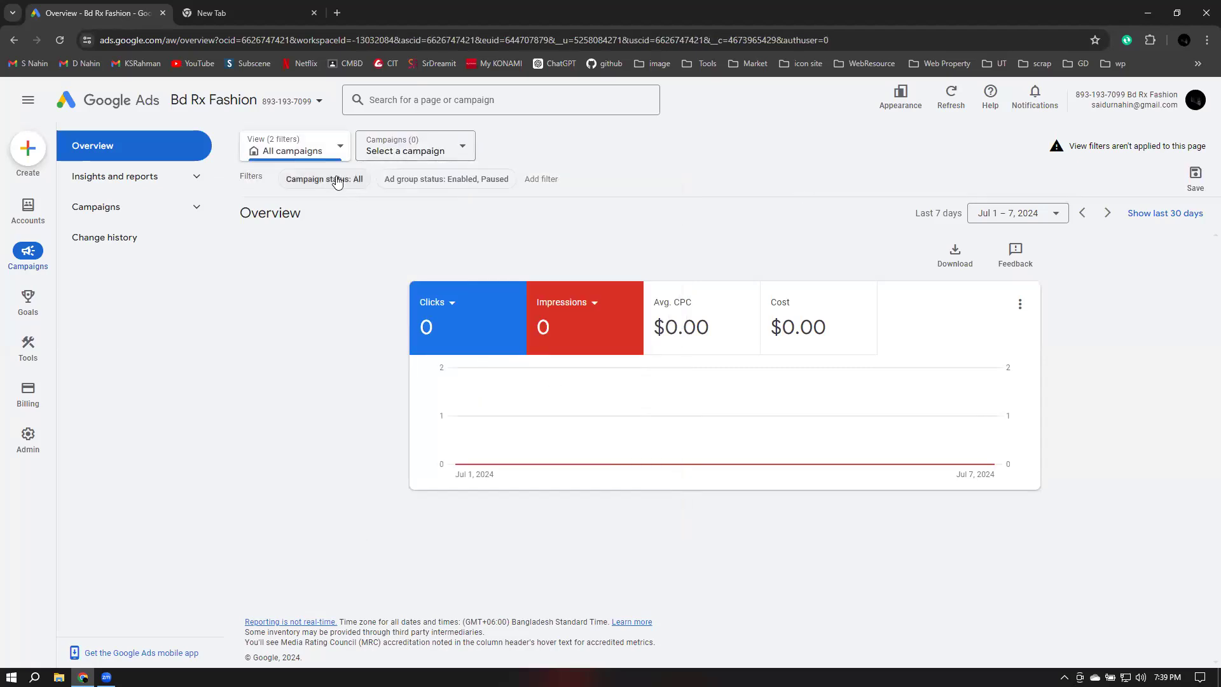
Try to add a Campaign filter to a new view and close the view panel
left_click(285, 152)
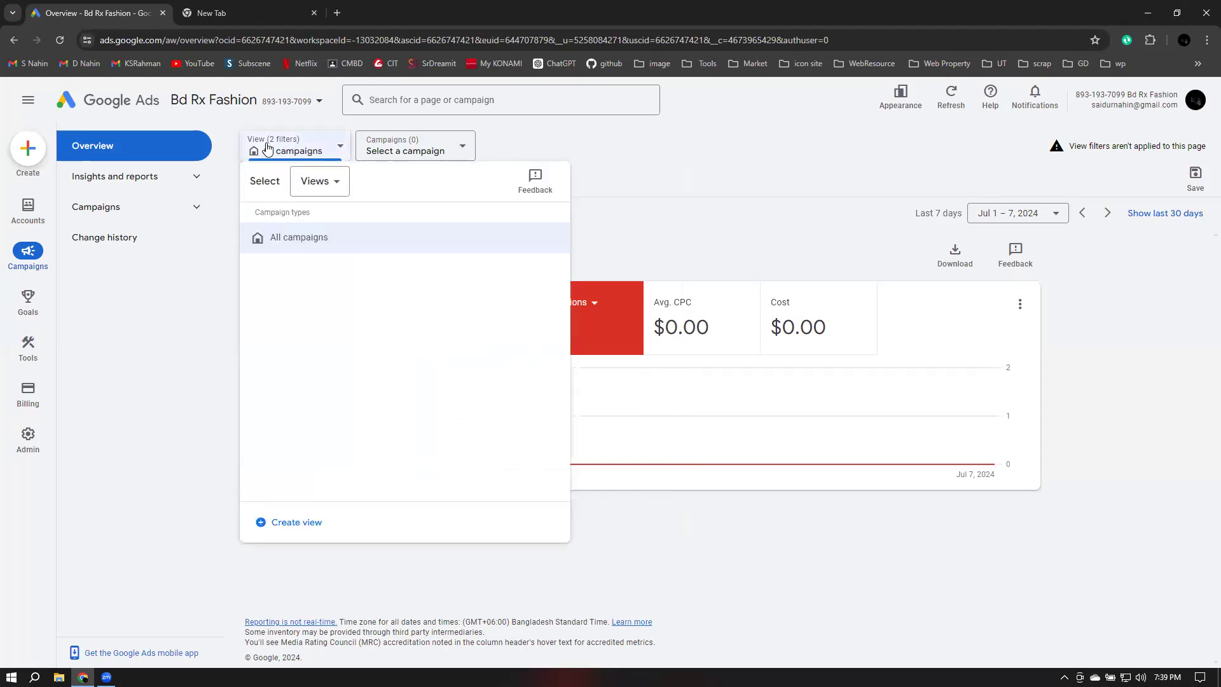
left_click(281, 525)
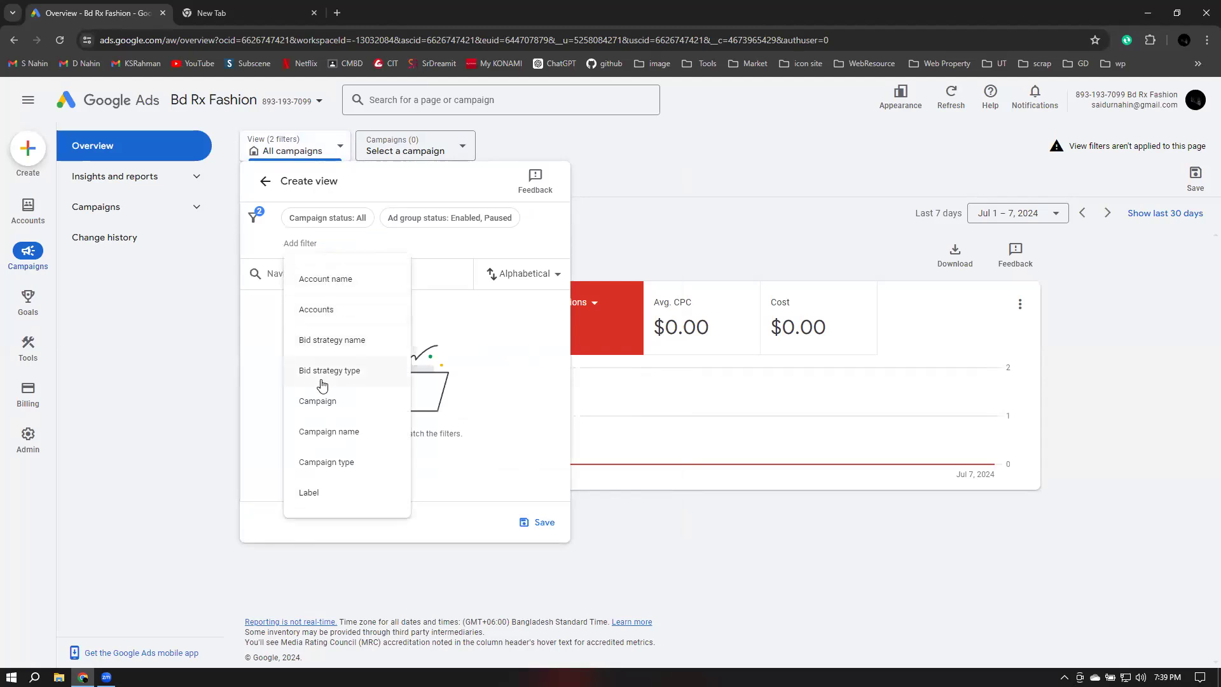
left_click(335, 402)
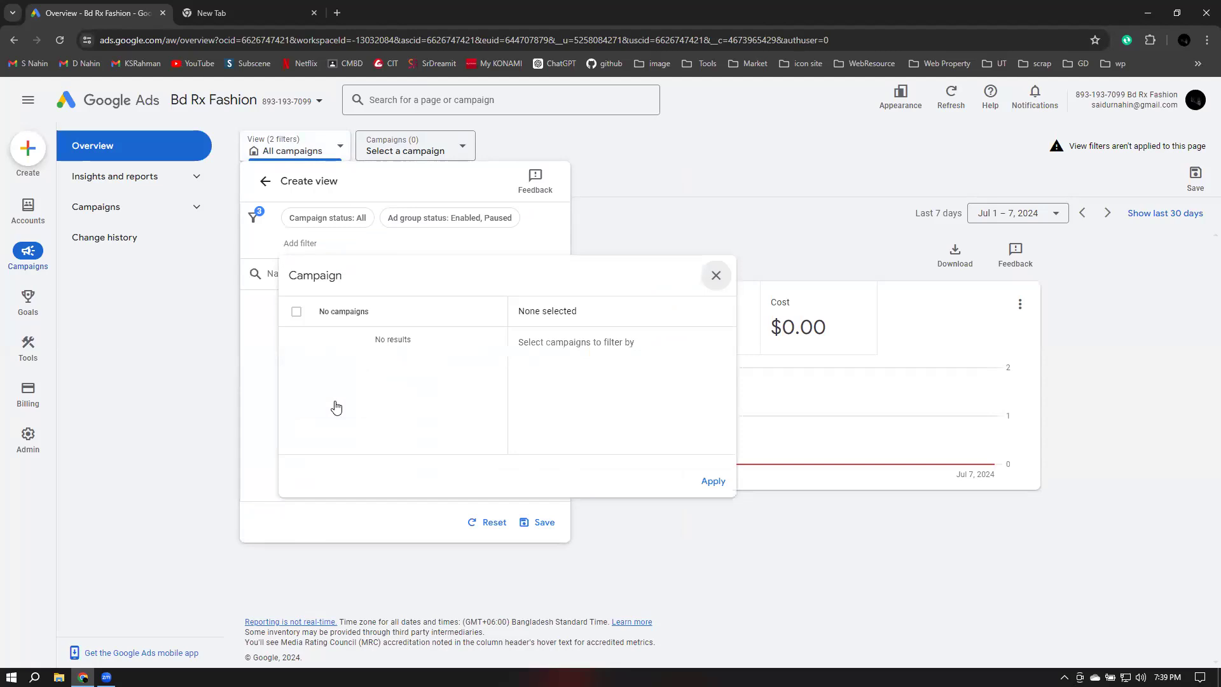
left_click(713, 484)
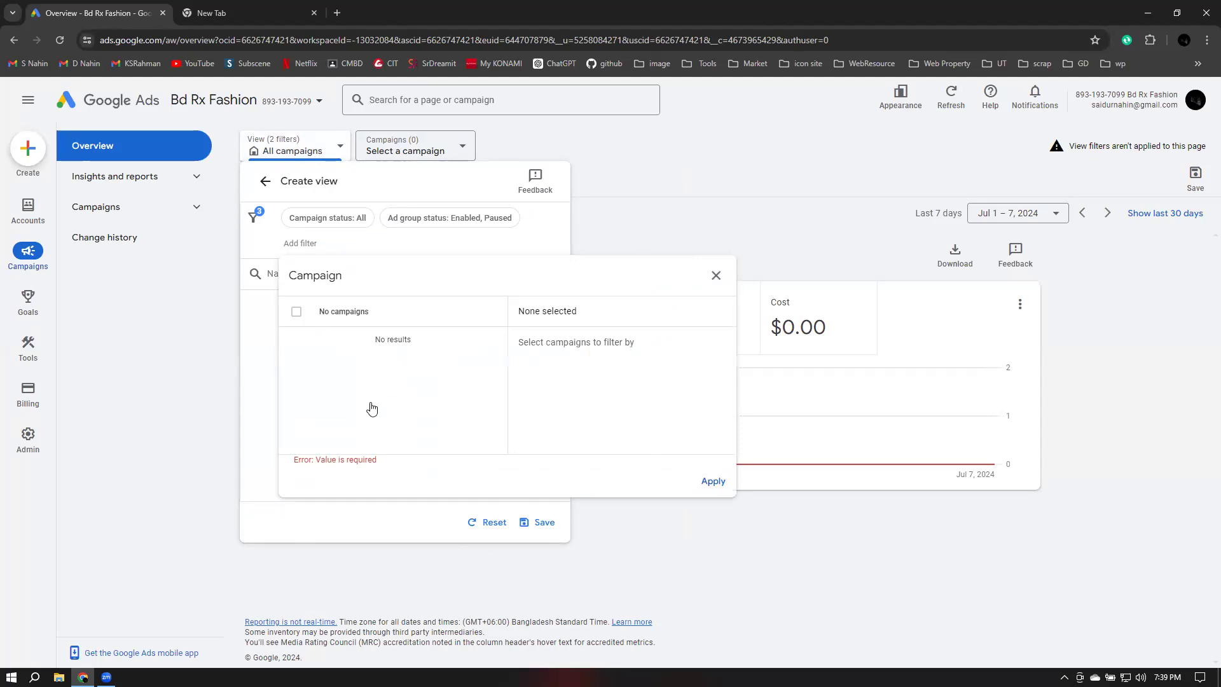
left_click_drag(293, 467, 380, 470)
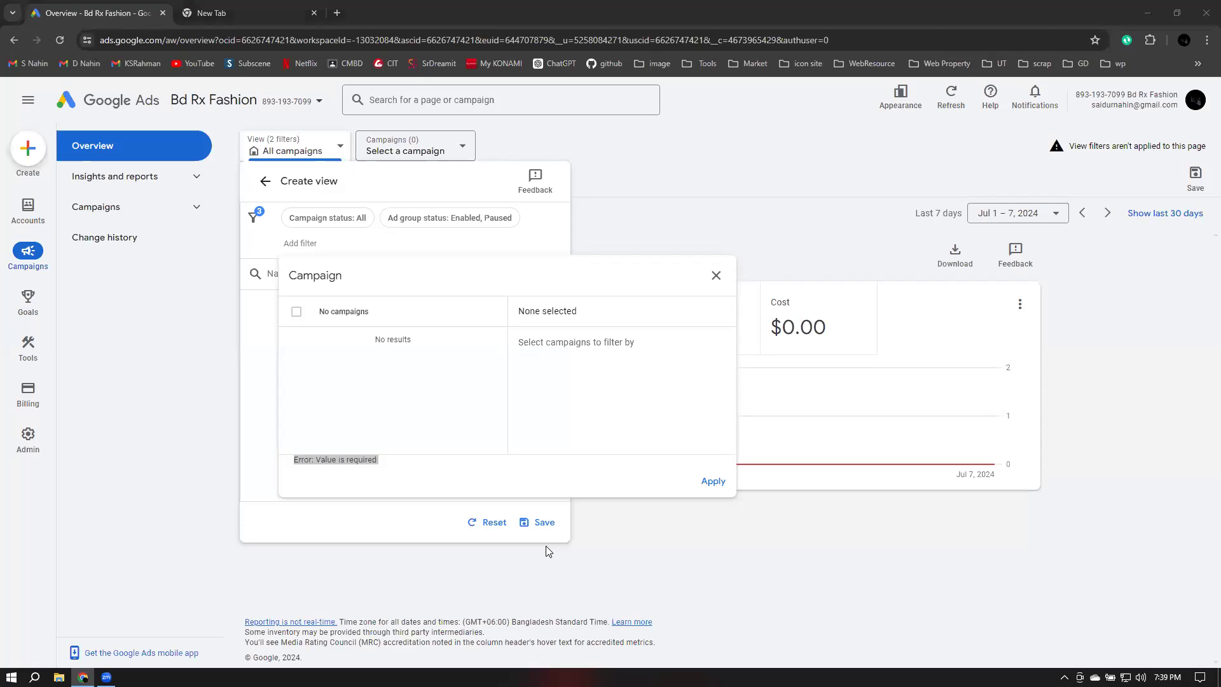
left_click(692, 172)
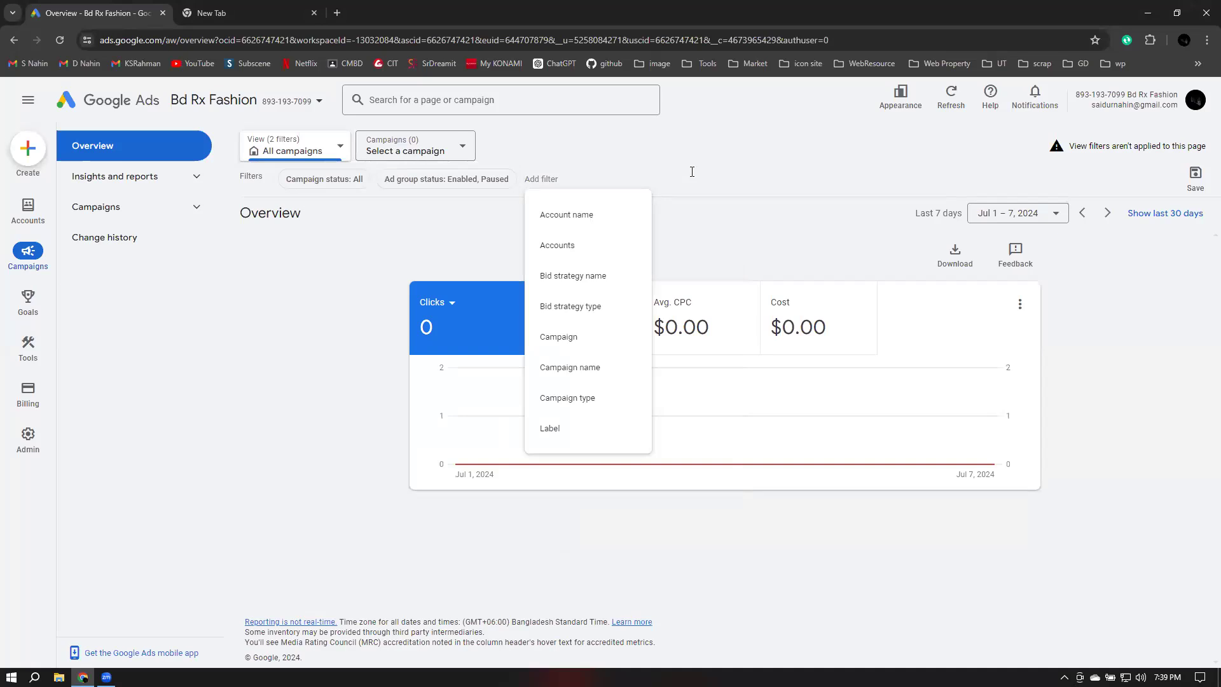
Expand the Campaigns section in the navigation
left_click(821, 144)
left_click(120, 207)
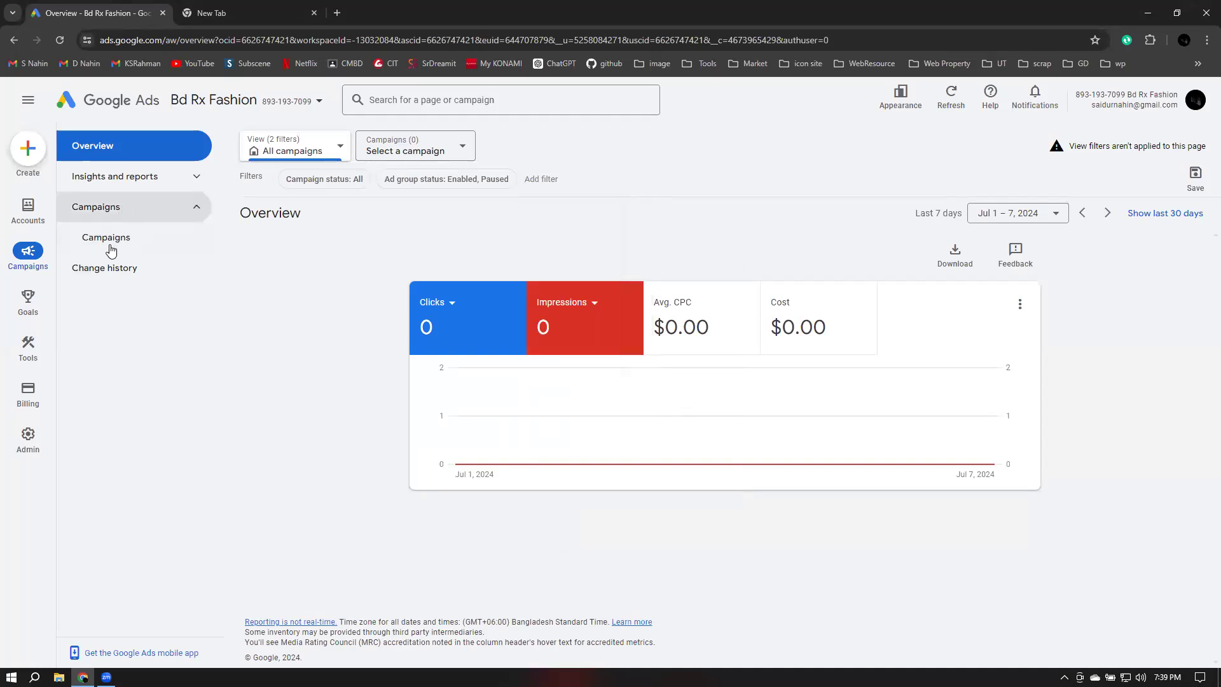
Open the Campaigns page, start a new campaign and try to continue without choosing an account
left_click(111, 248)
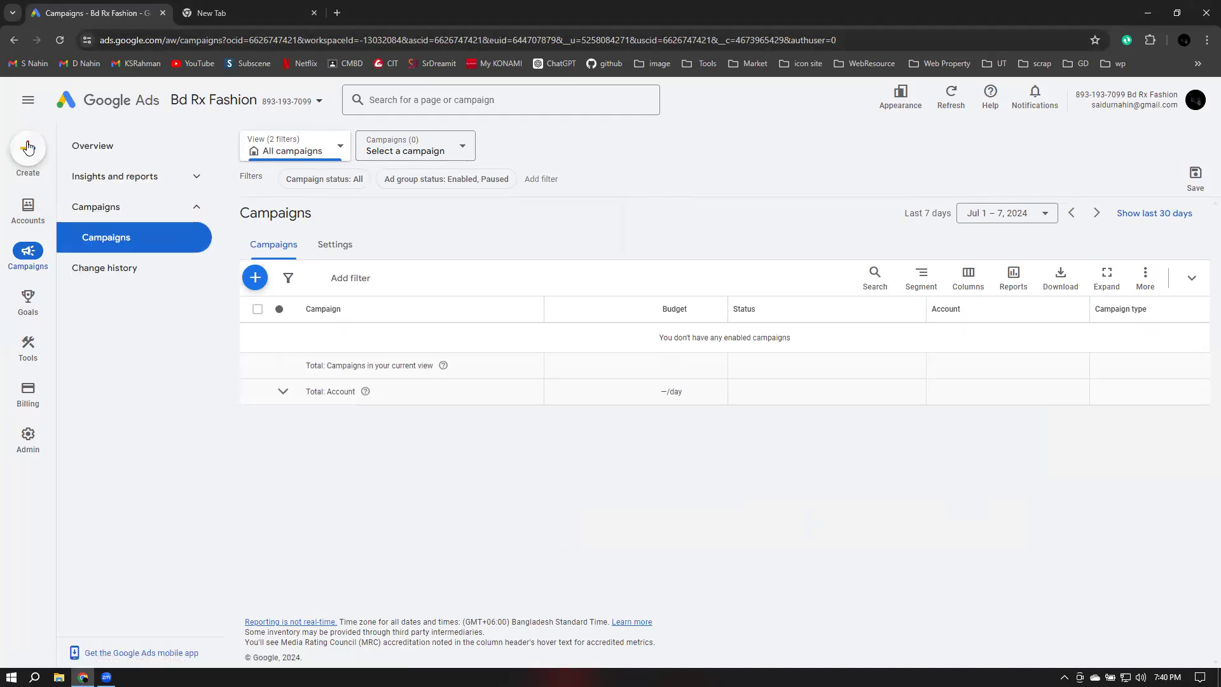
left_click(33, 145)
left_click(69, 159)
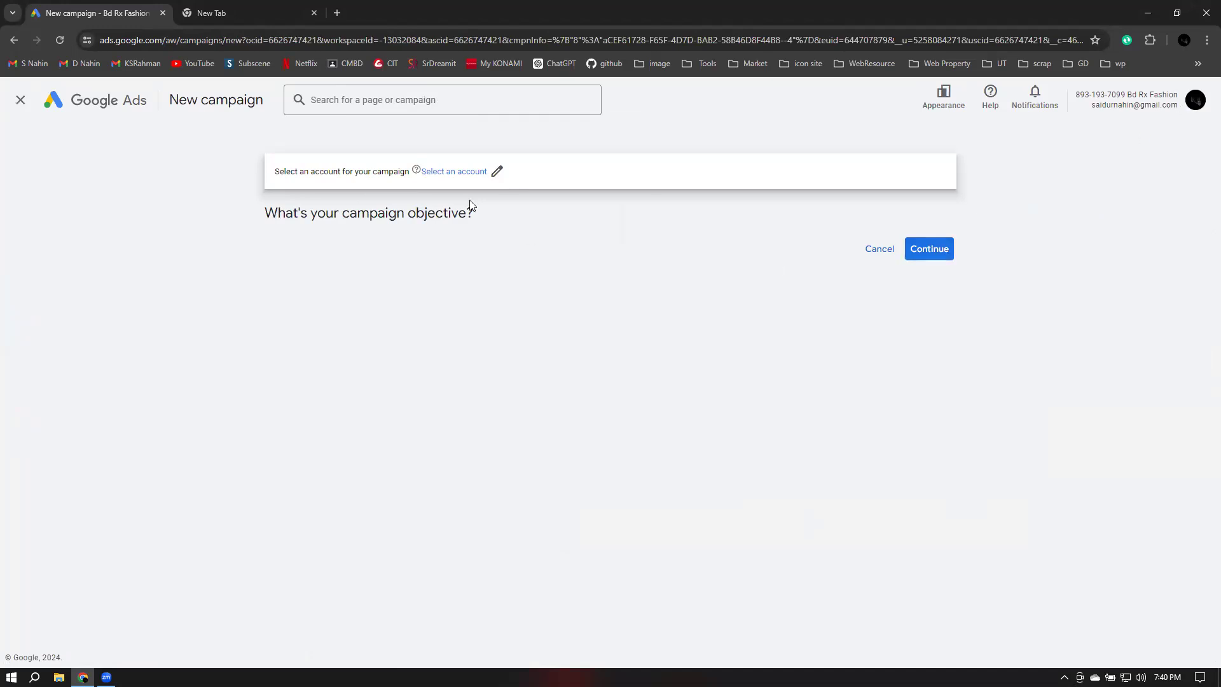
left_click(932, 254)
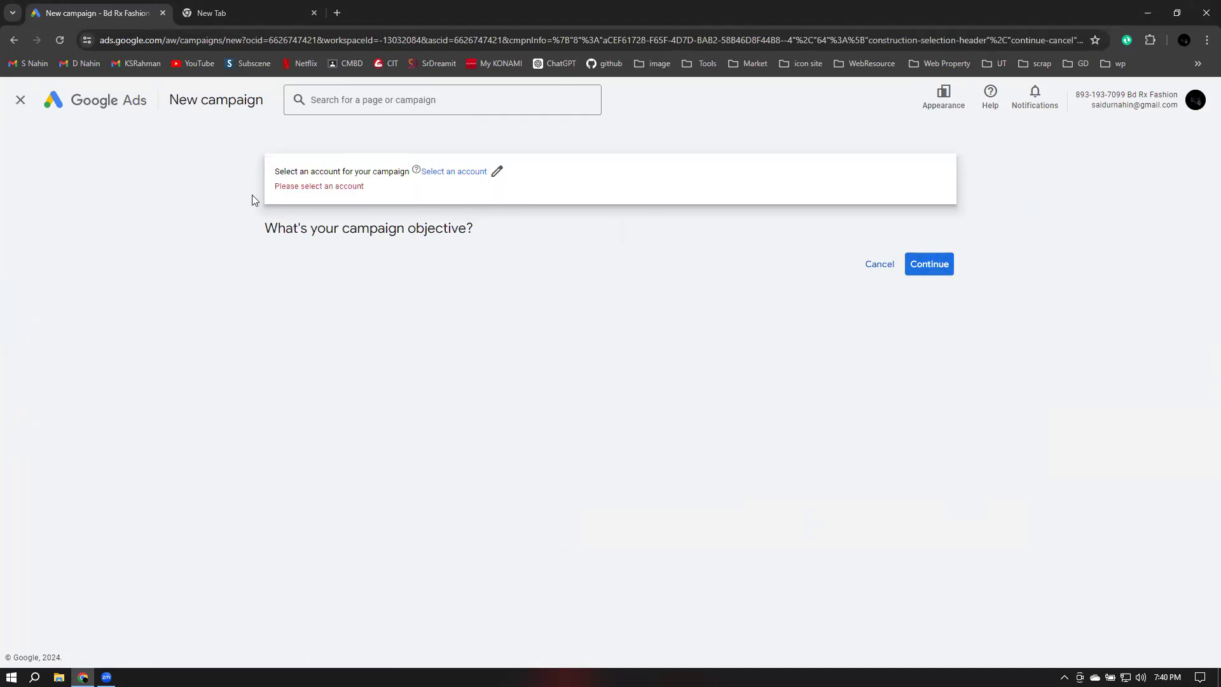
Try to search the campaign's account picker for bd rx fashion, clear the search and close the picker
left_click(497, 171)
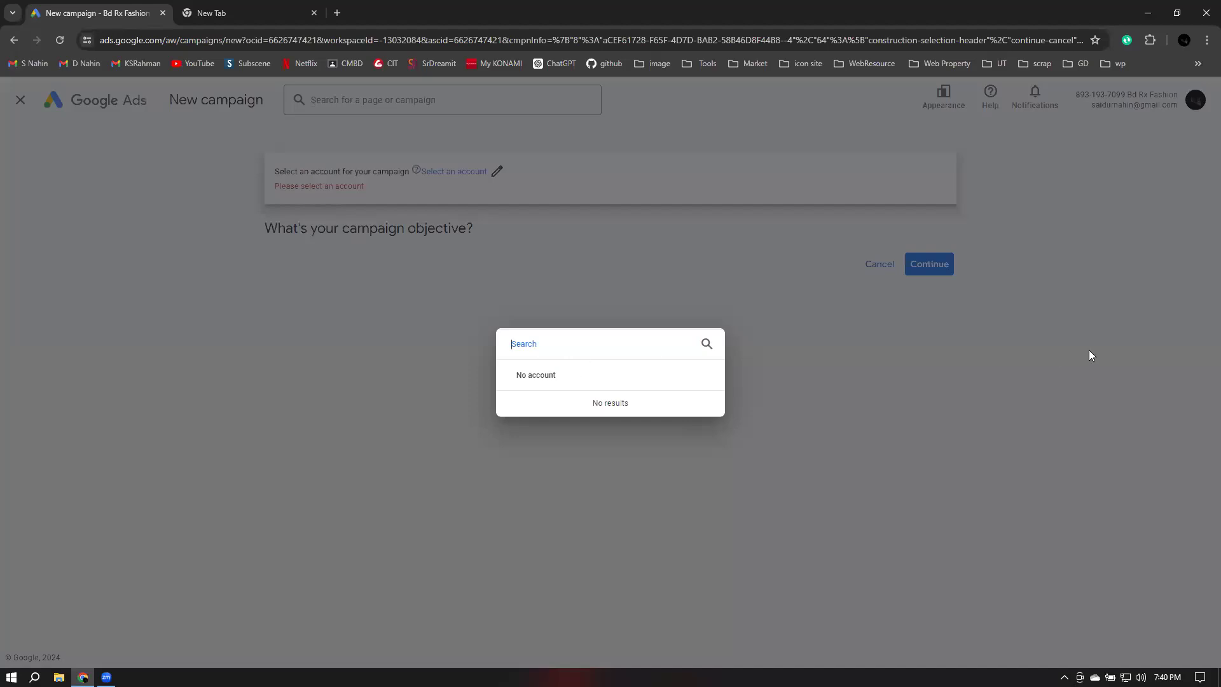
type("bd rx fashion")
triple_click(579, 347)
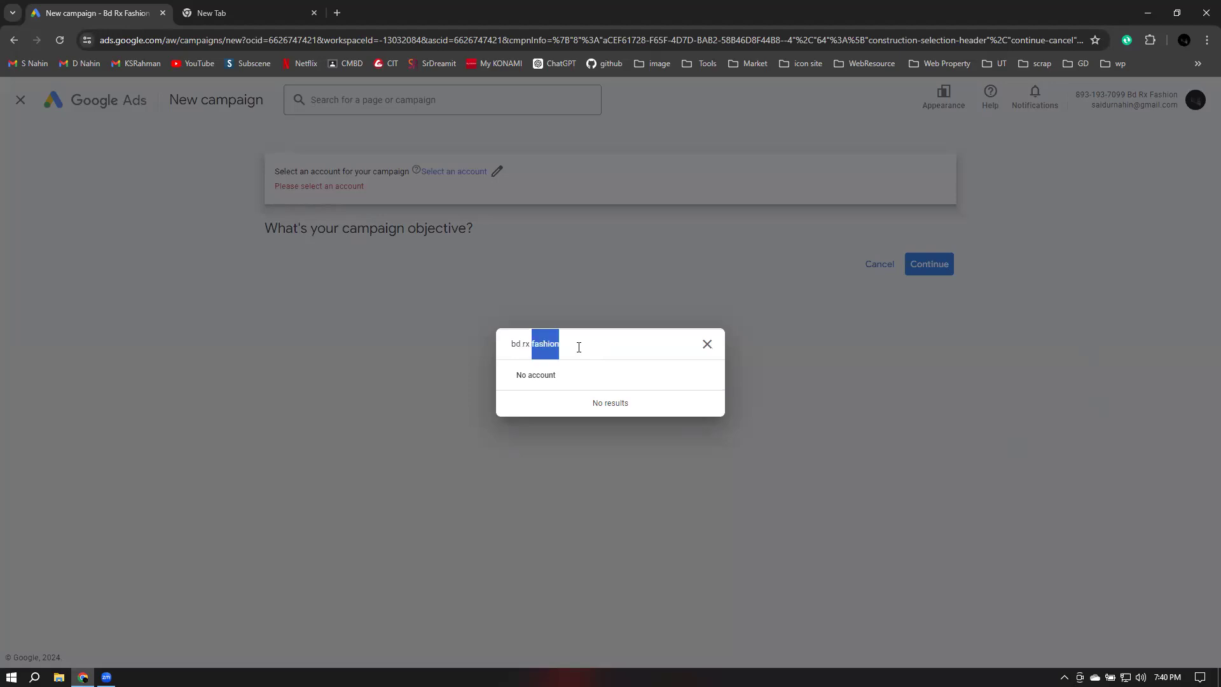
left_click(707, 344)
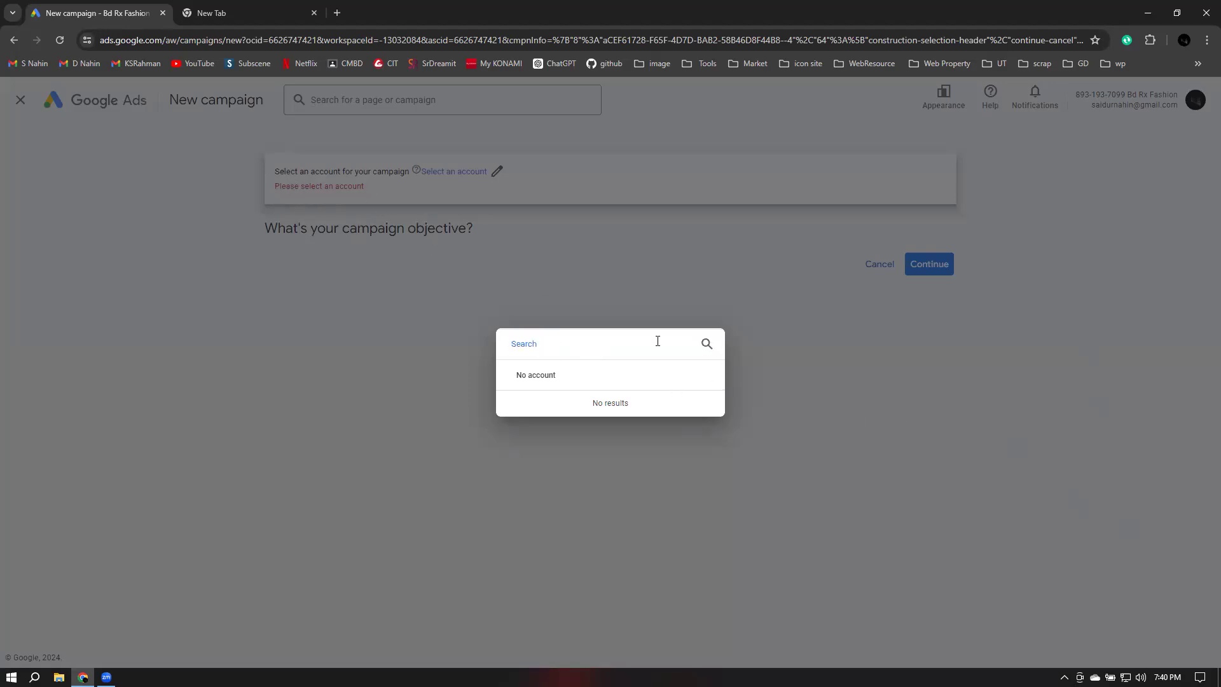
left_click(443, 321)
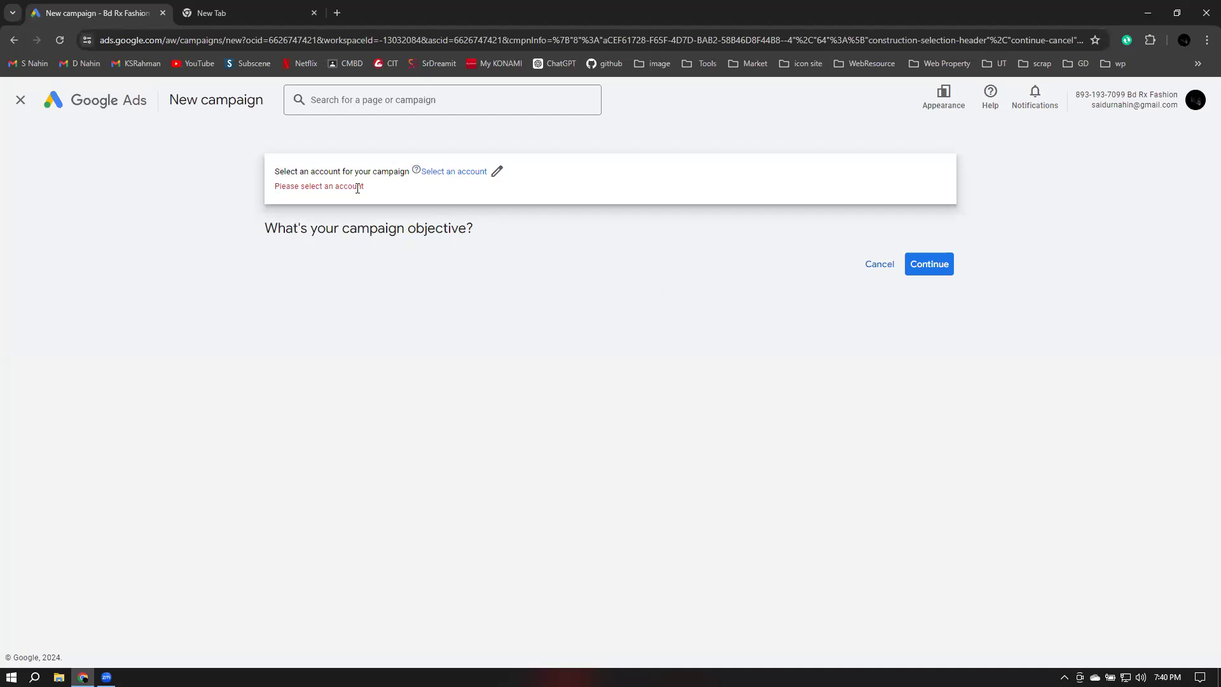
Close the new-campaign tab and open Google Ads from the Google apps launcher
left_click(162, 14)
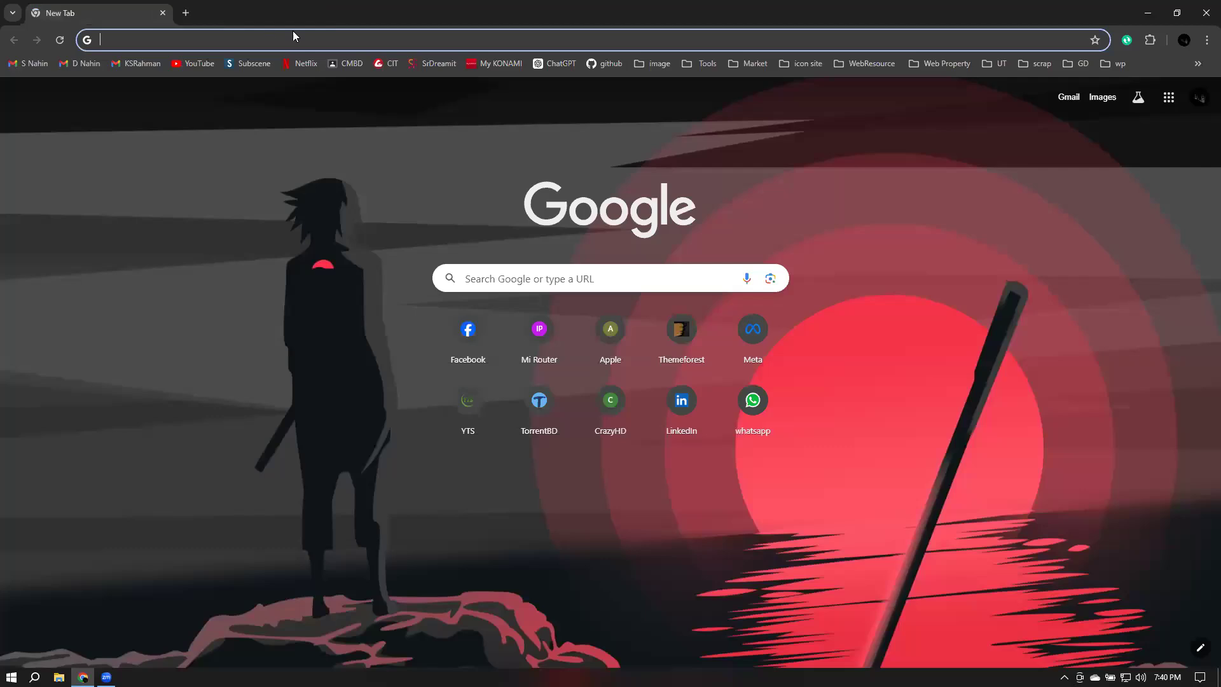
left_click(1169, 97)
scroll(1160, 344, "down", 7)
scroll(1160, 330, "up", 2)
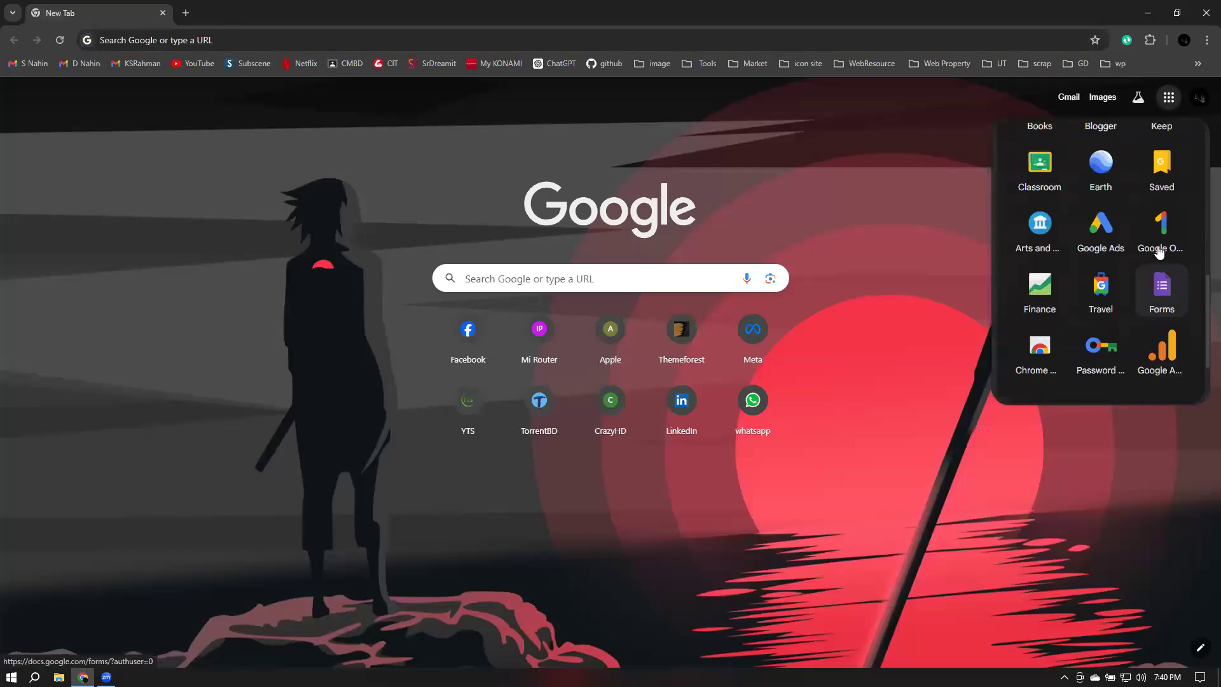
left_click(1110, 305)
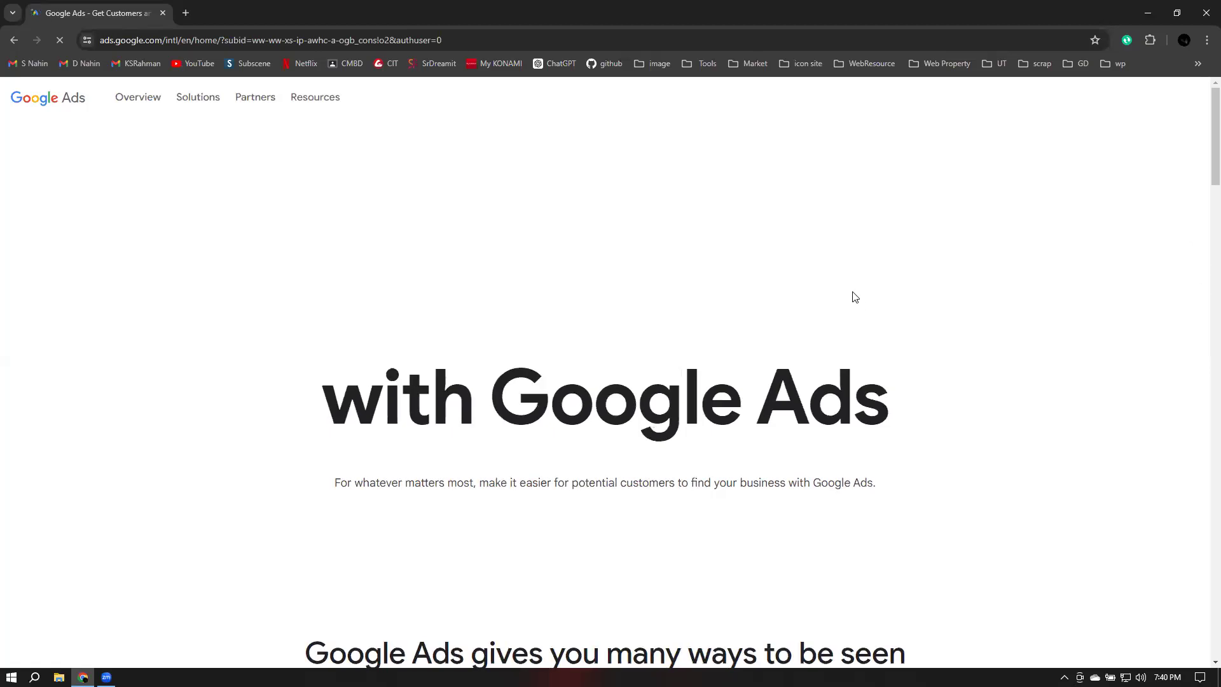
Sign in to Google Ads and choose the Bd Rx Fashion account
scroll(1018, 298, "down", 4)
left_click(621, 282)
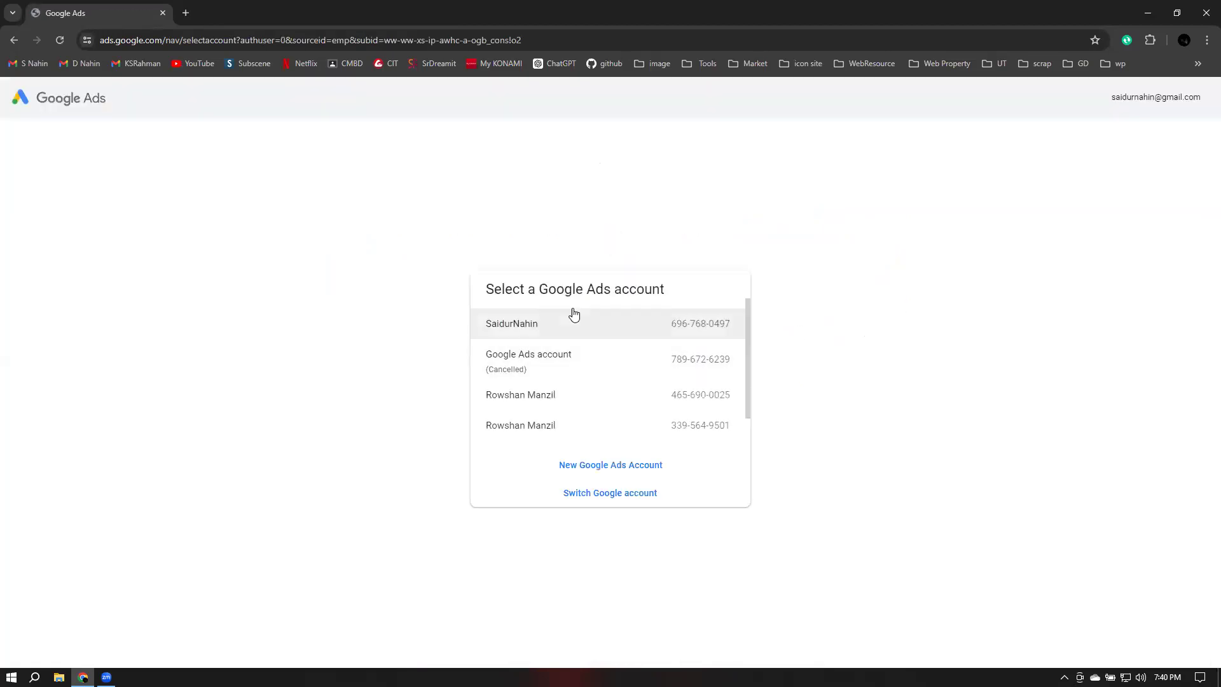
scroll(585, 322, "down", 1)
left_click(539, 422)
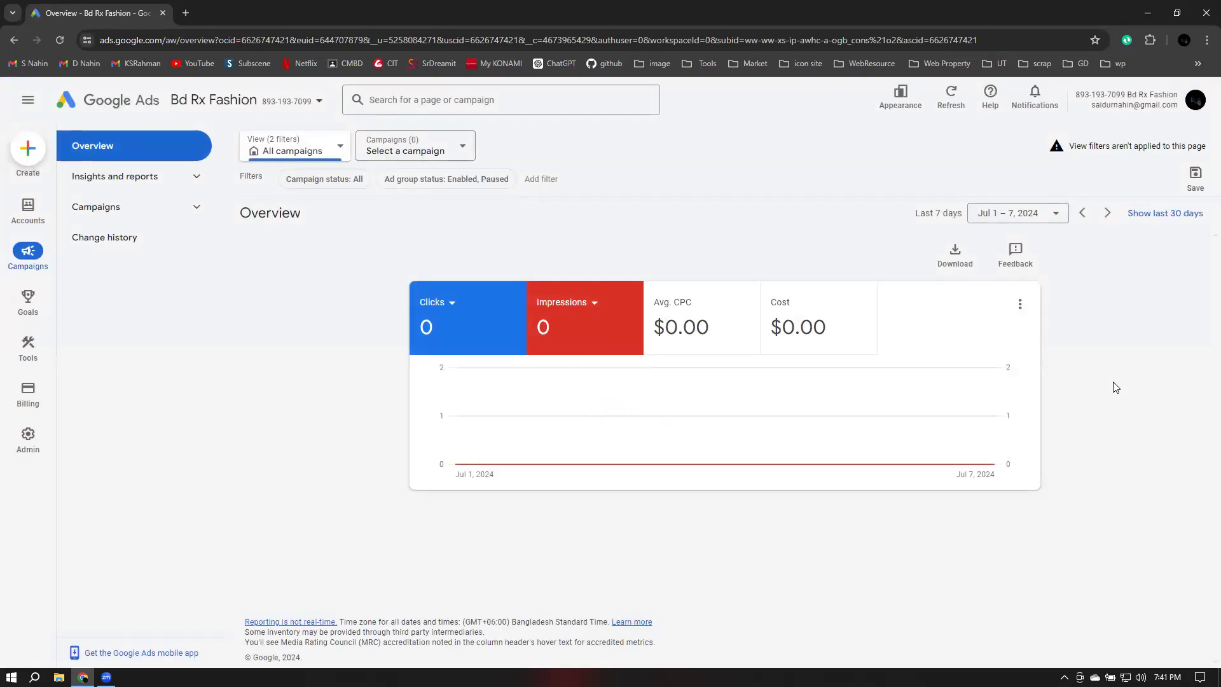
Open the Accounts performance page and read the note about view filters
mouse_move(28, 212)
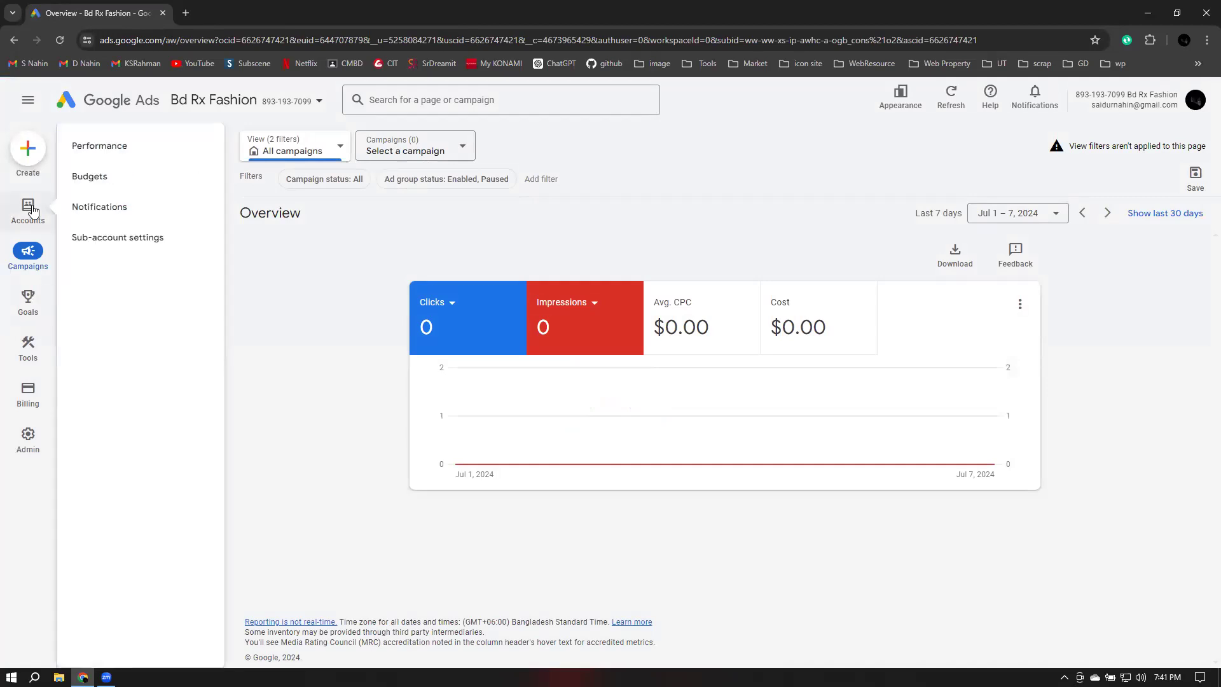
left_click(18, 214)
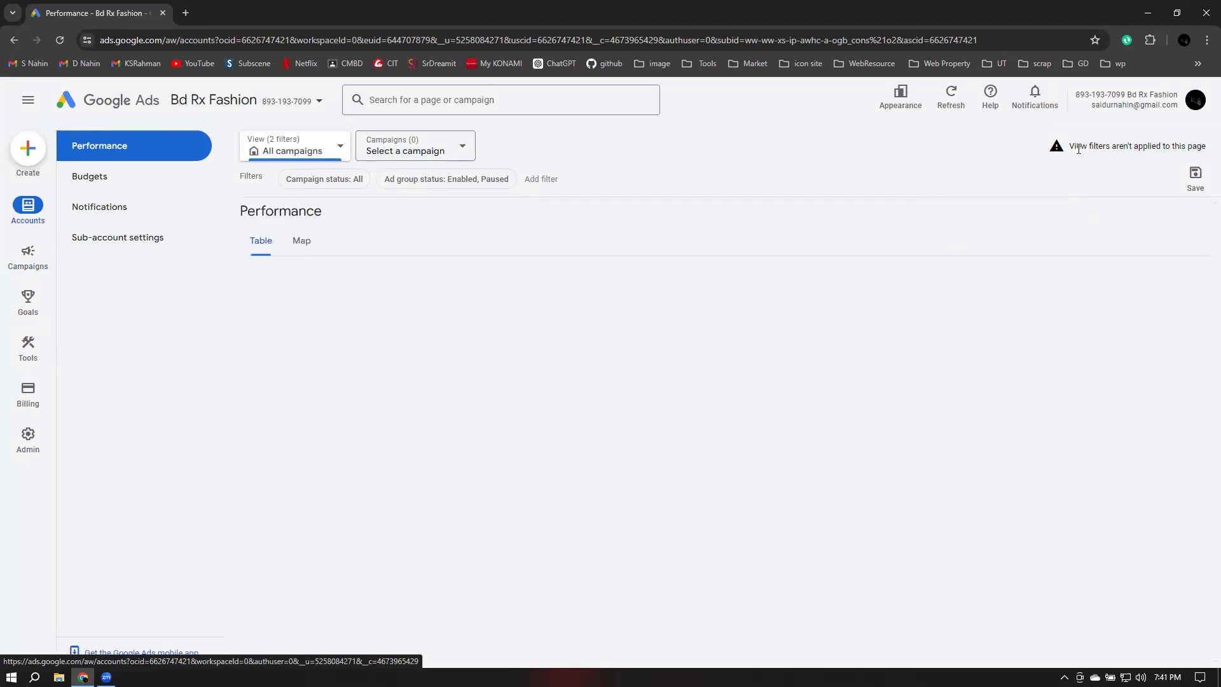
left_click_drag(1074, 147, 1204, 157)
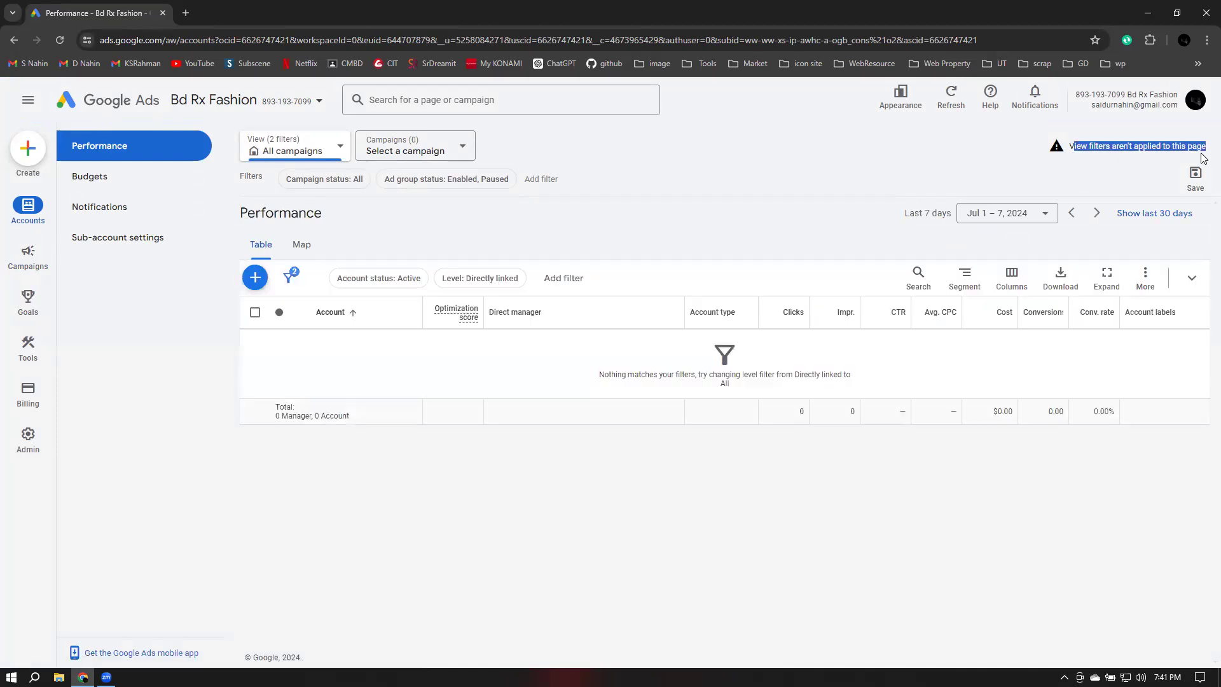
left_click(754, 156)
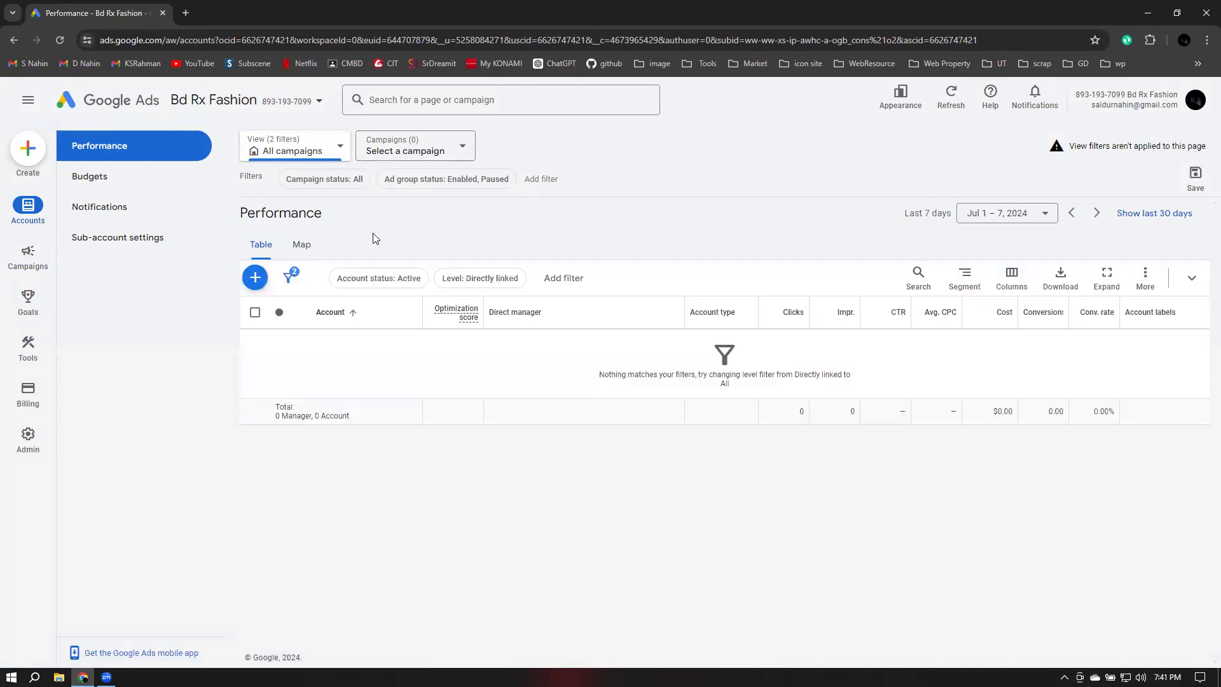
Open the new manager account form, scroll through its fields and go back without creating it
left_click(254, 278)
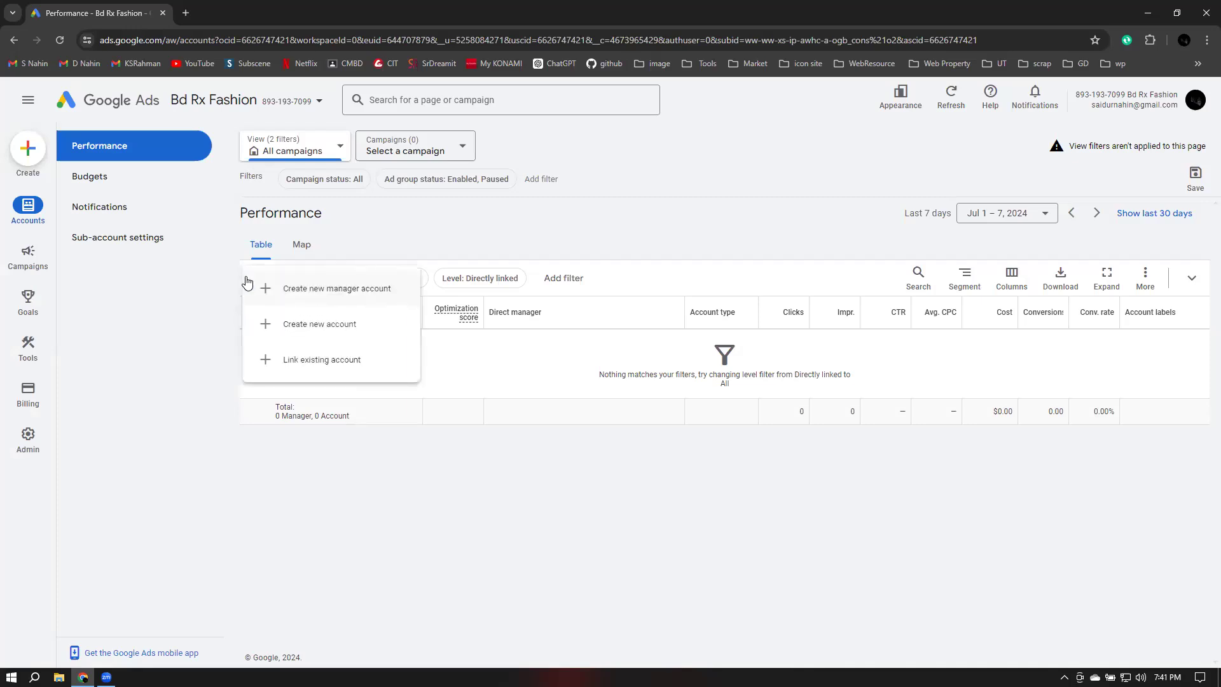
left_click(313, 289)
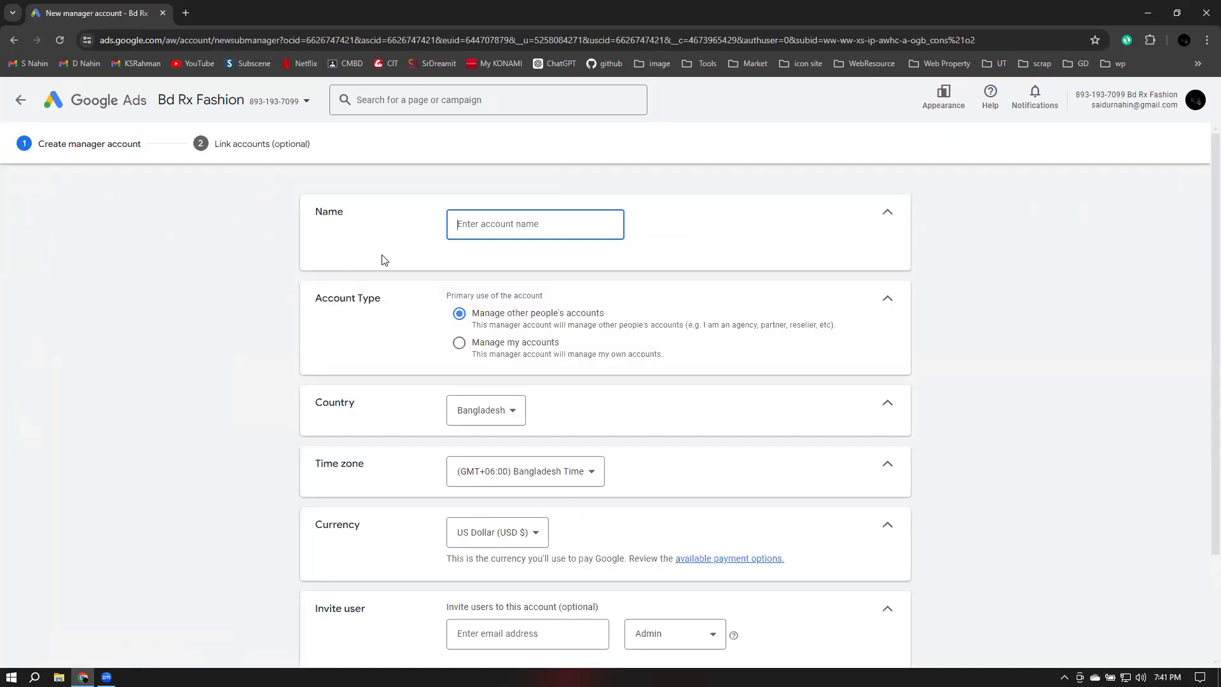
scroll(662, 253, "down", 2)
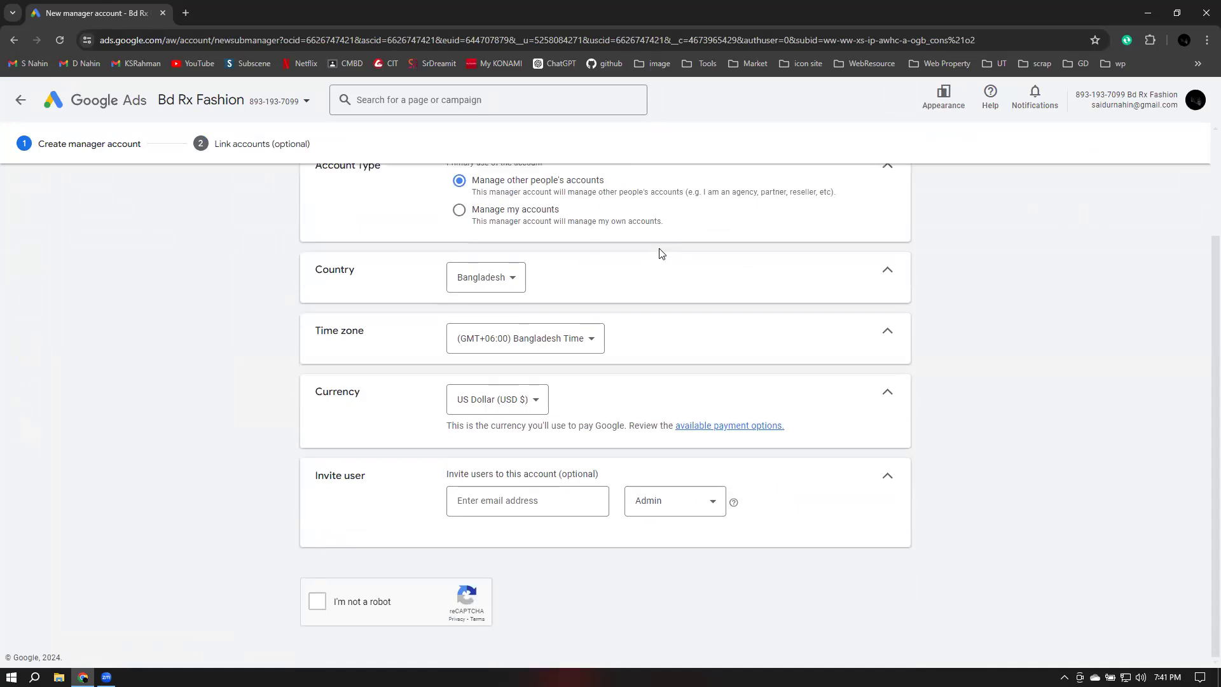
scroll(661, 254, "up", 2)
left_click(21, 101)
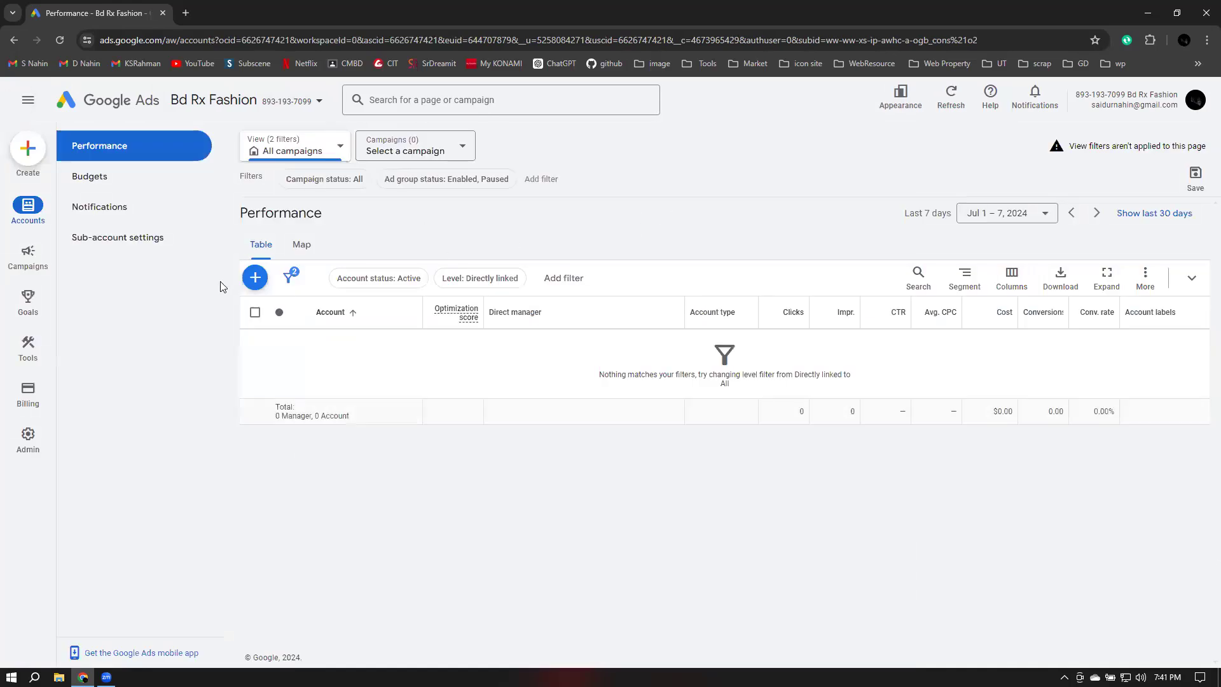
Open the Account status filter options and close them without changes
left_click(288, 281)
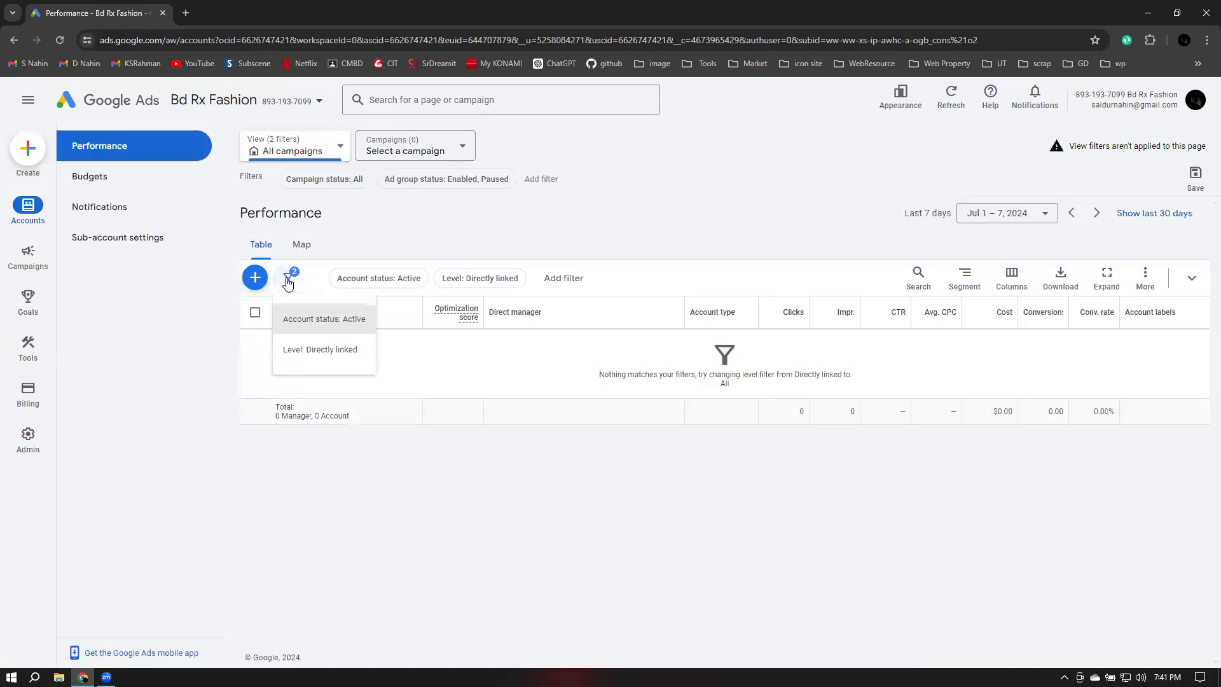
left_click(313, 326)
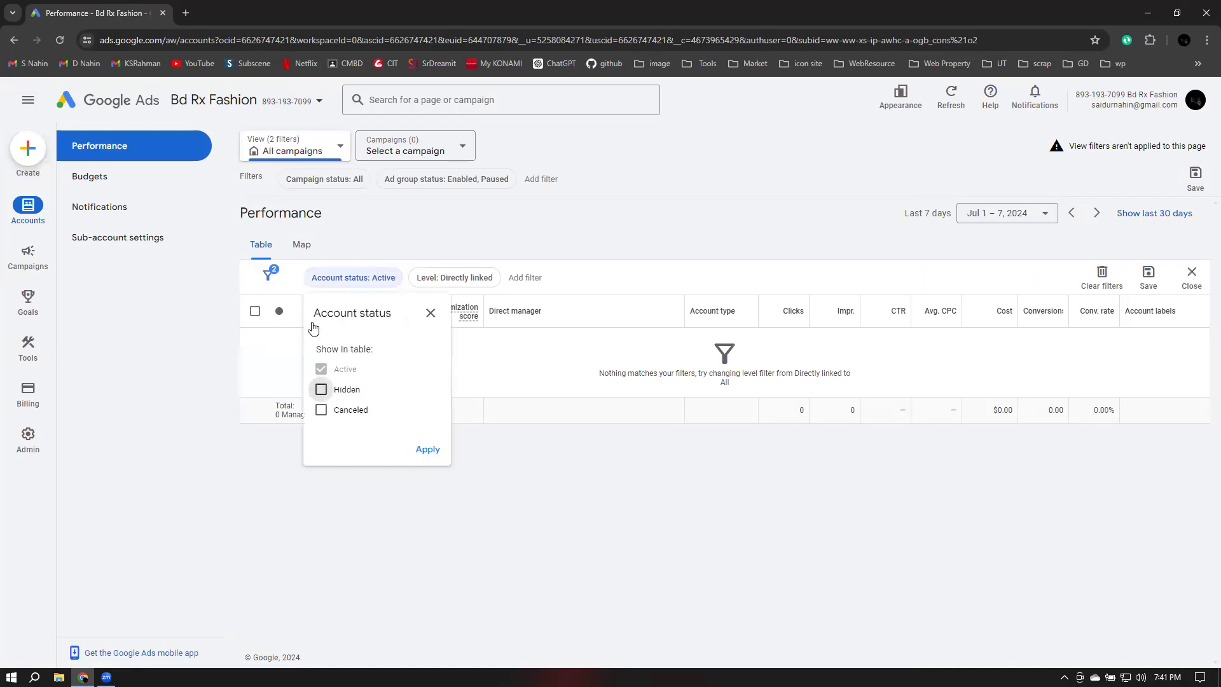
left_click(430, 313)
left_click(291, 467)
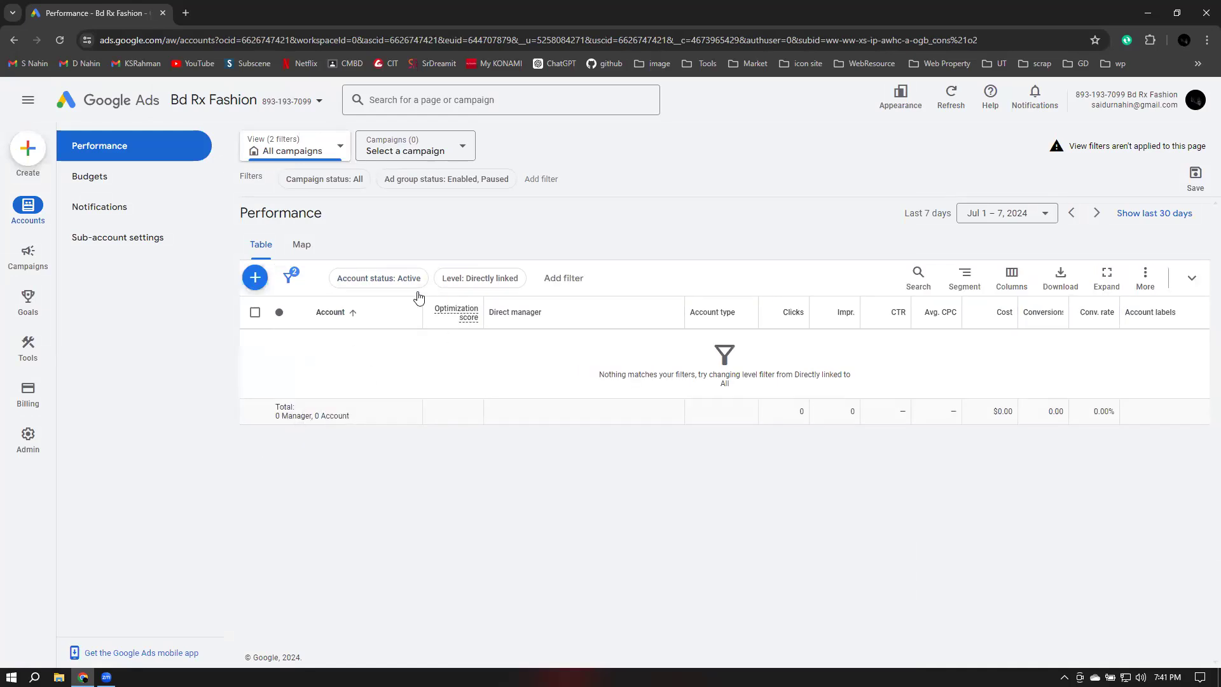
Try to create a new account, read the account creation requirements and close the notice
left_click(255, 278)
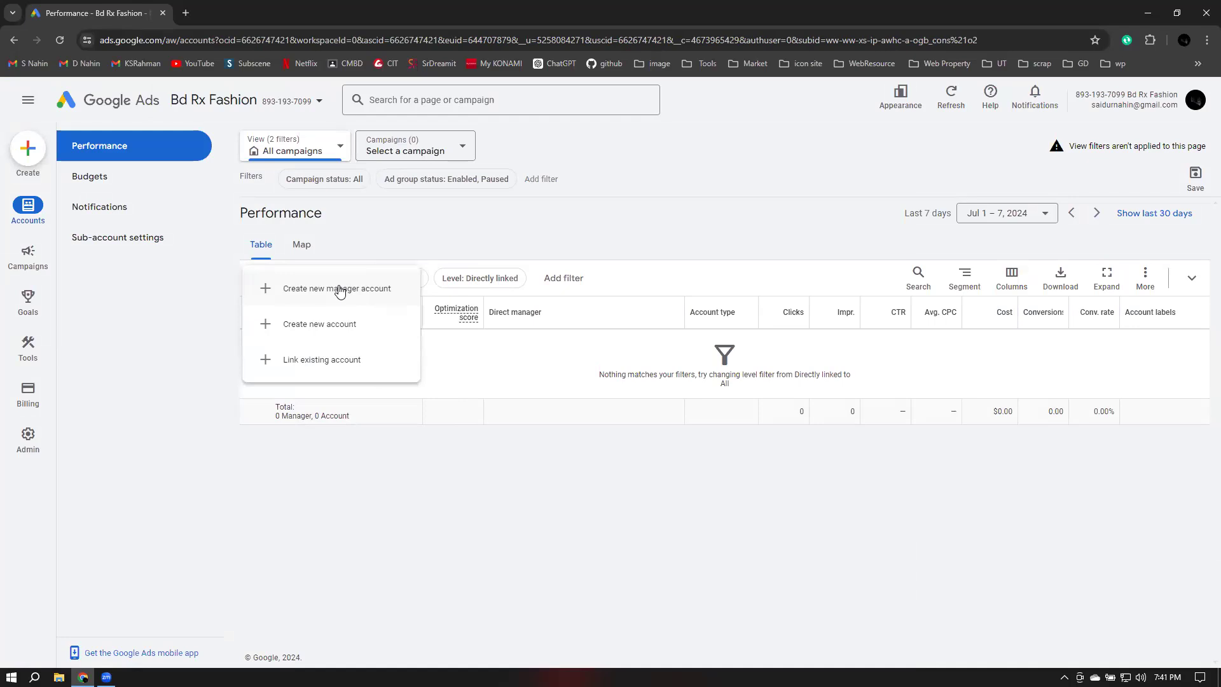
left_click(319, 325)
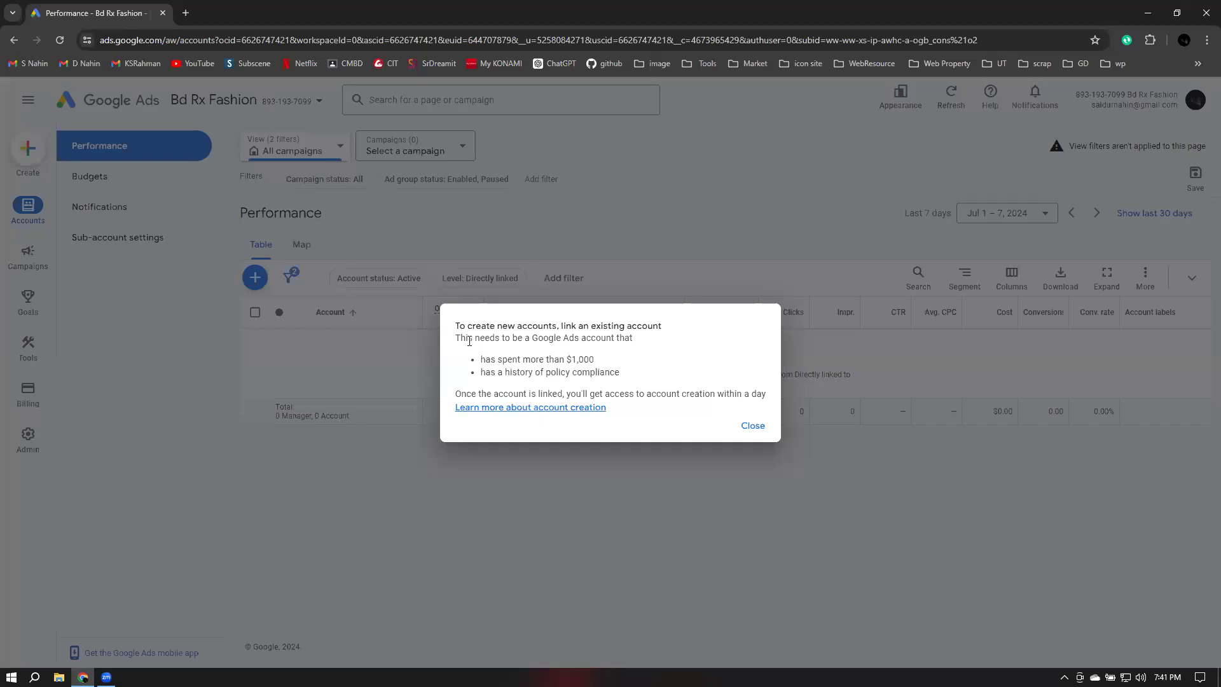
left_click_drag(456, 326, 664, 327)
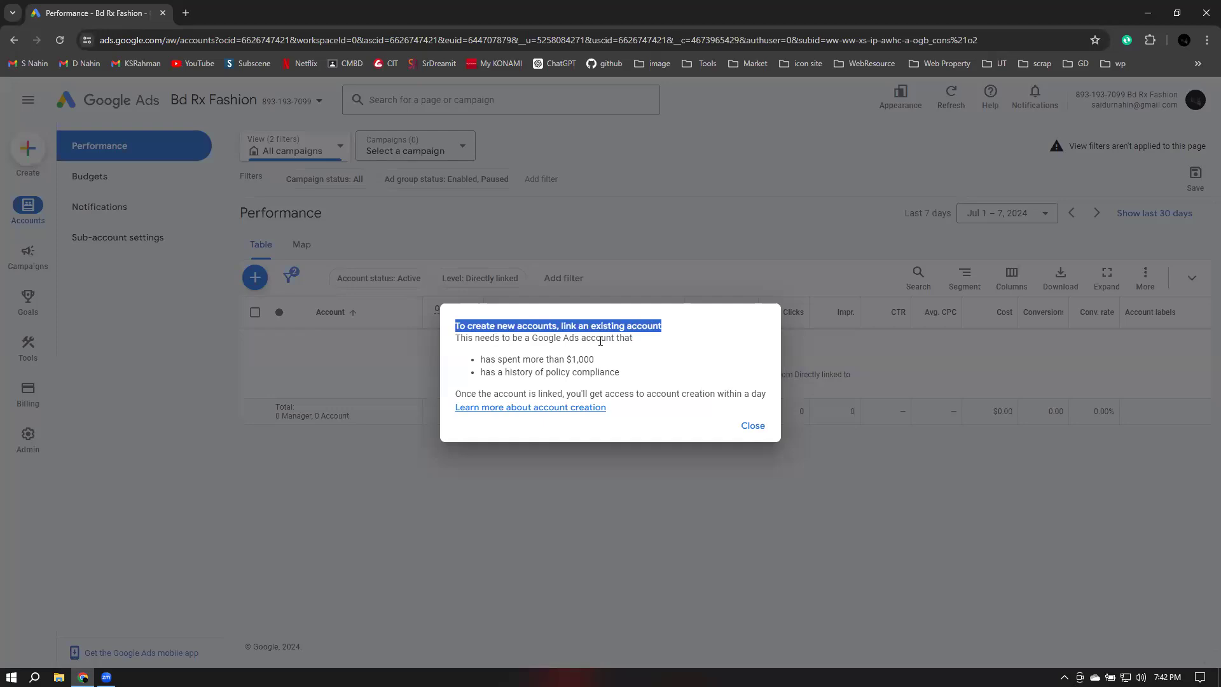
left_click_drag(481, 360, 639, 377)
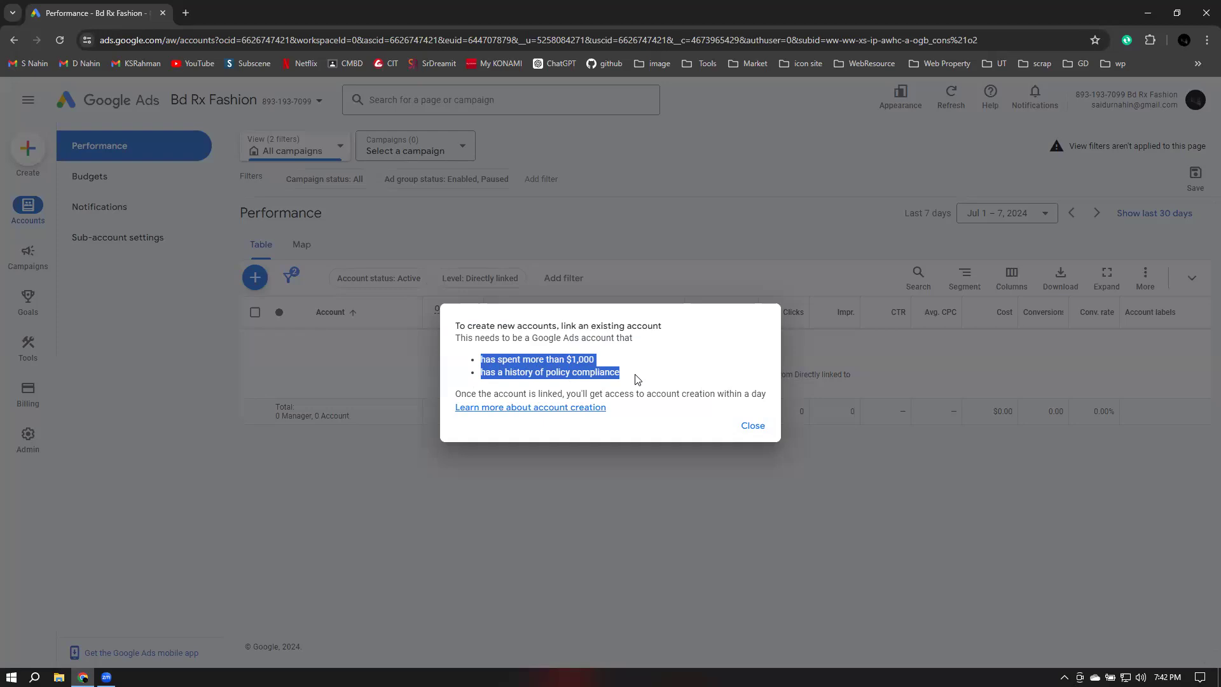
left_click_drag(565, 394, 770, 402)
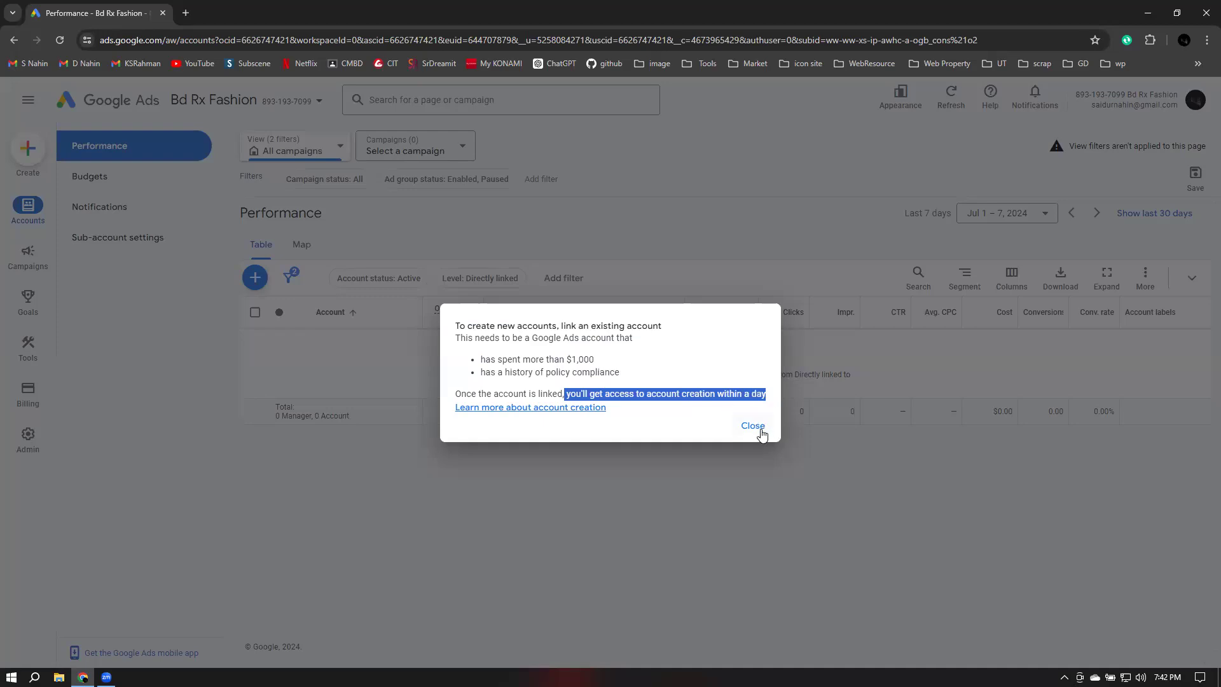
left_click(753, 427)
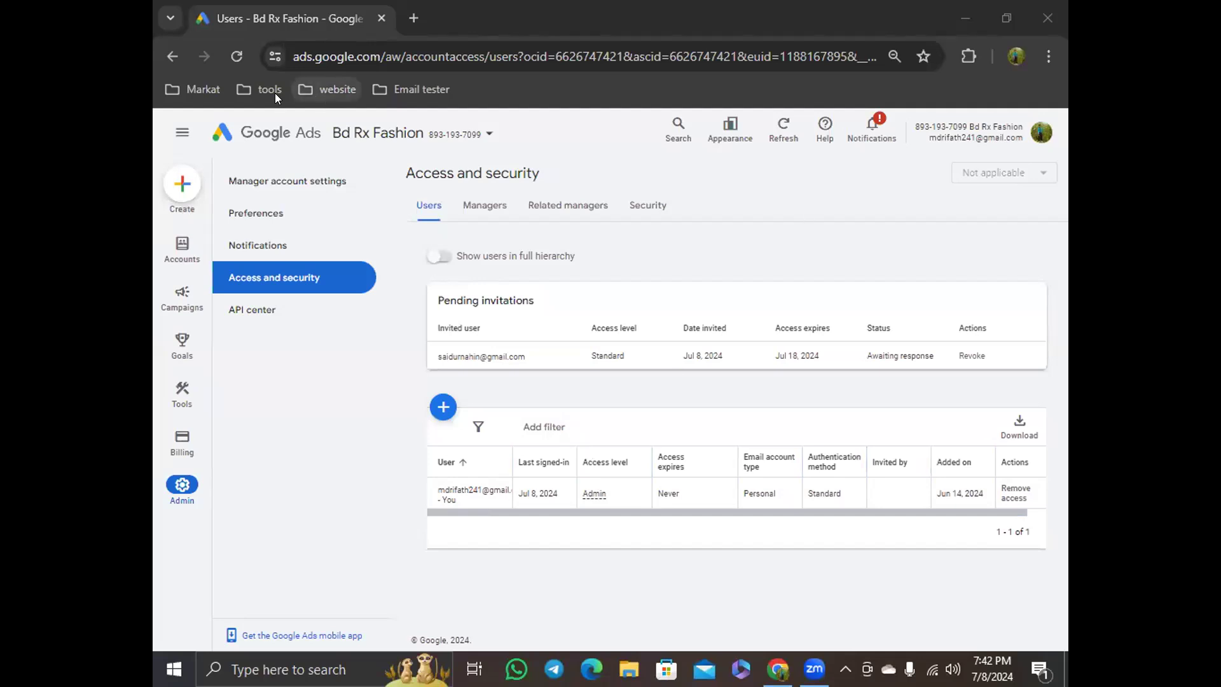
Switch to the other Google Ads account from the profile menu
left_click(1039, 131)
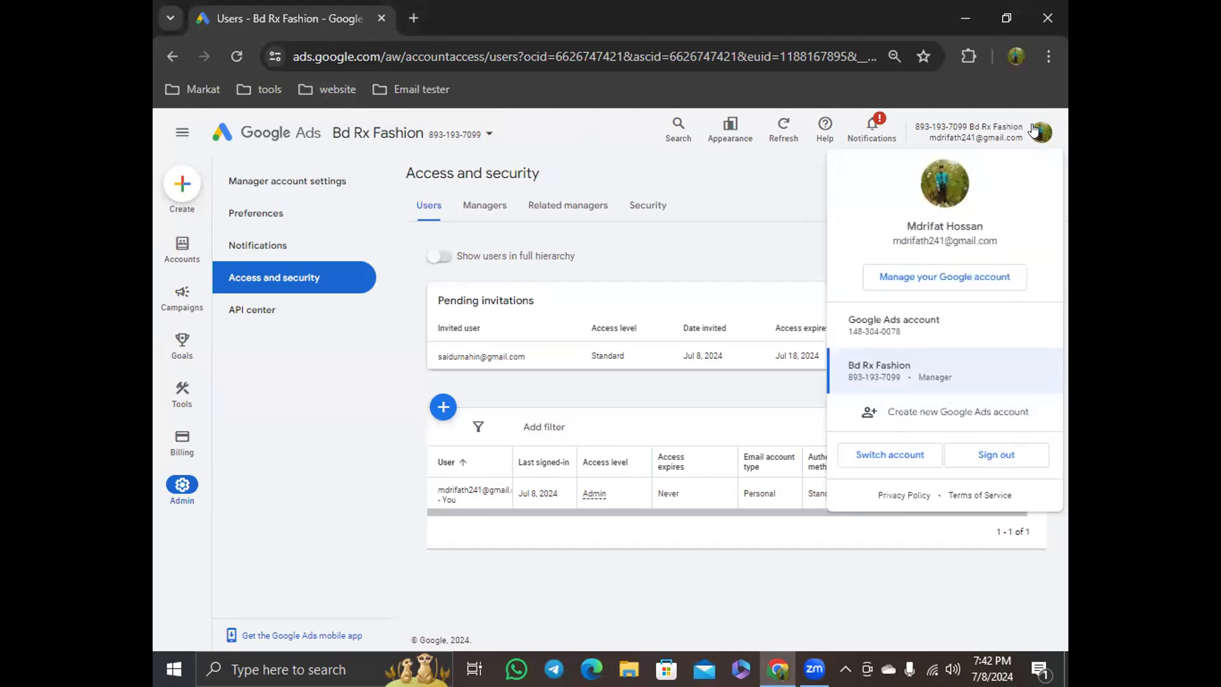
left_click(887, 325)
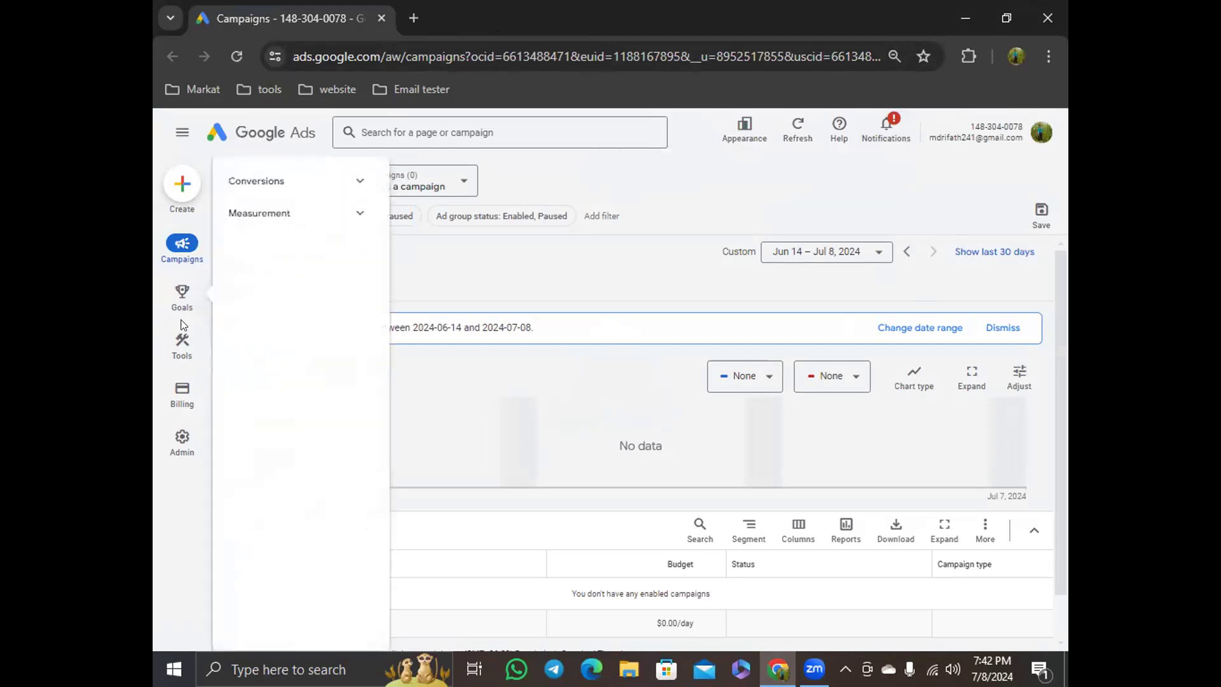
Start creating a new campaign from the Create menu
mouse_move(178, 368)
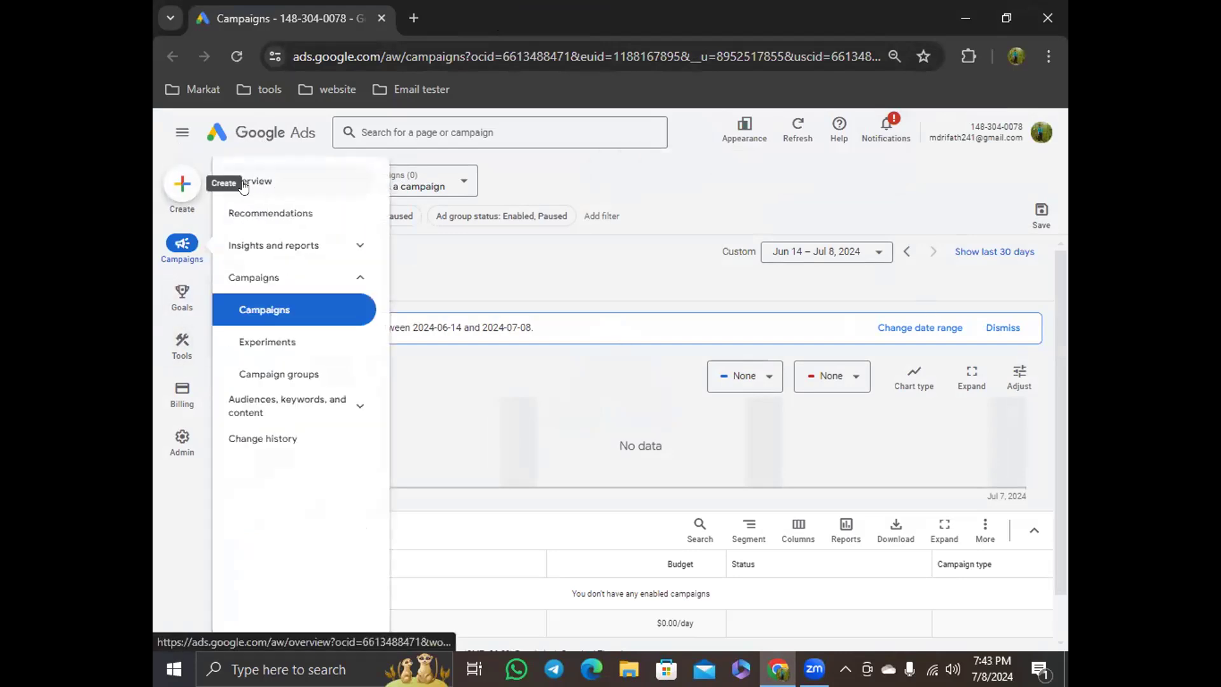
left_click(181, 185)
left_click(215, 188)
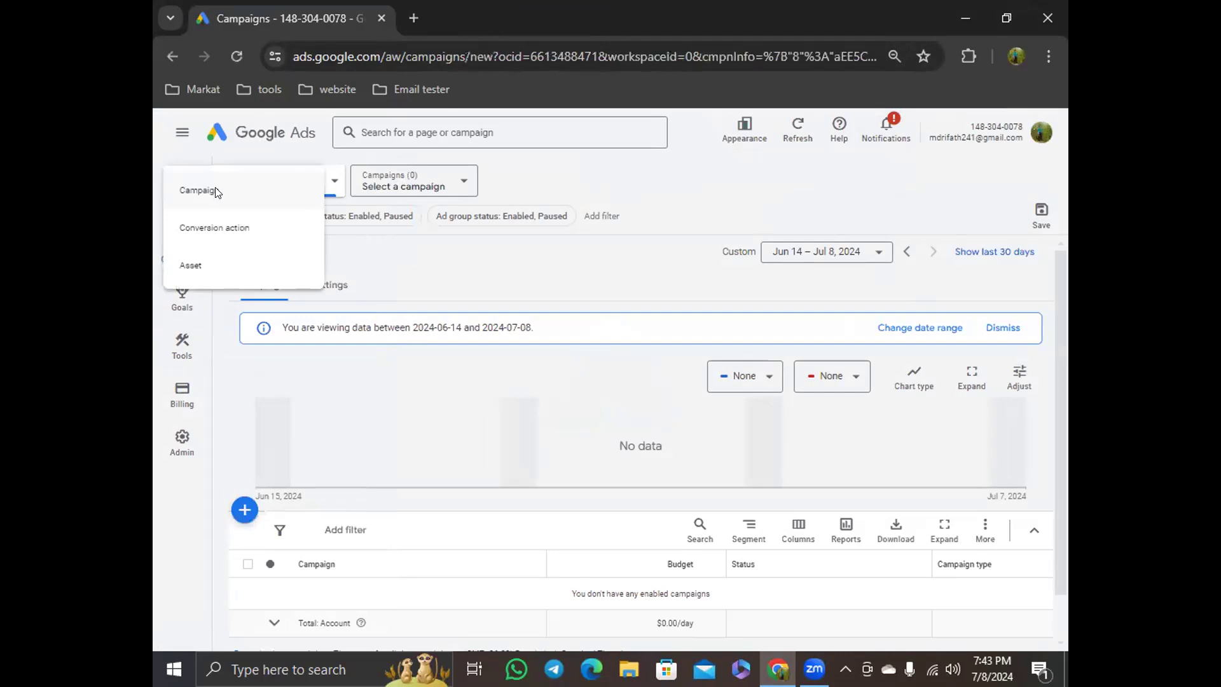
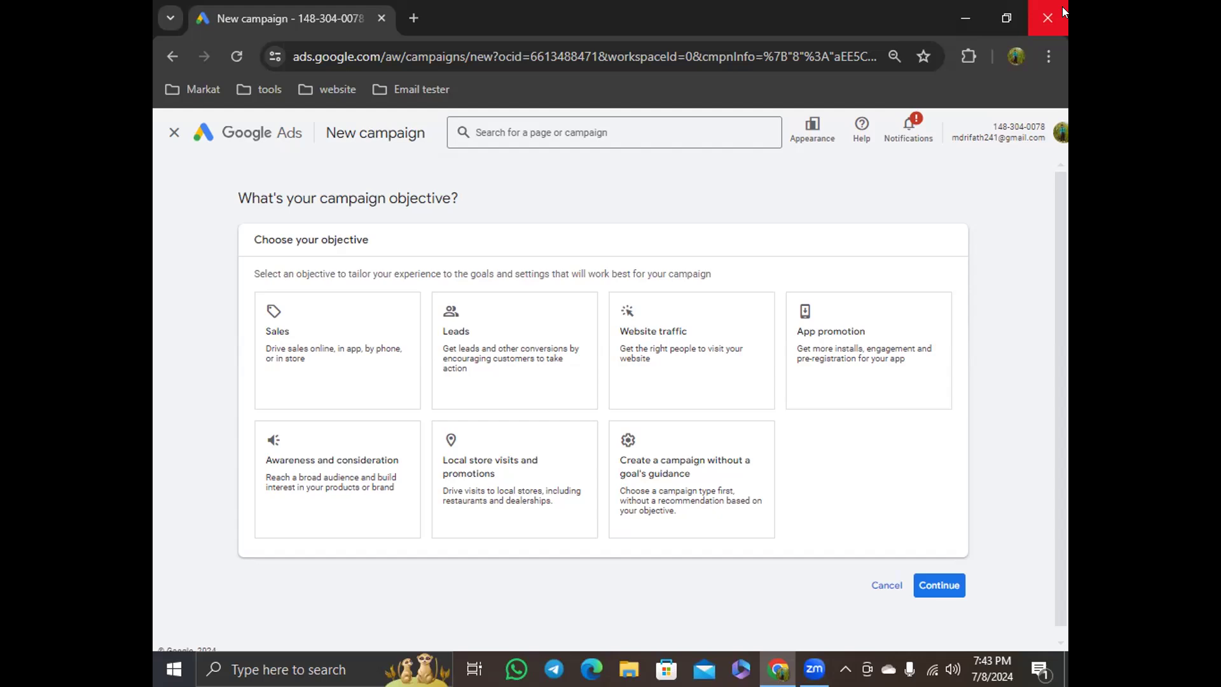
Switch to the Bd Rx Fashion manager account from the profile menu
left_click(1059, 136)
left_click(894, 375)
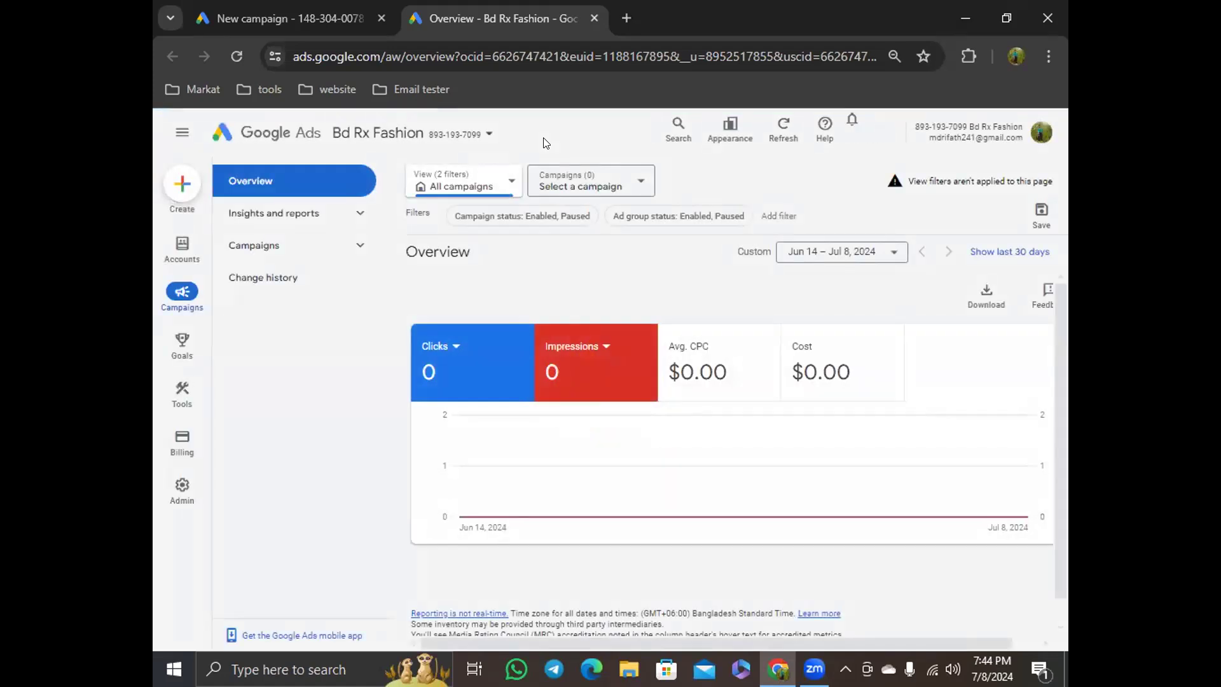
Try starting a new campaign in the manager account, read the account selection prompt, and exit the campaign setup
left_click(182, 175)
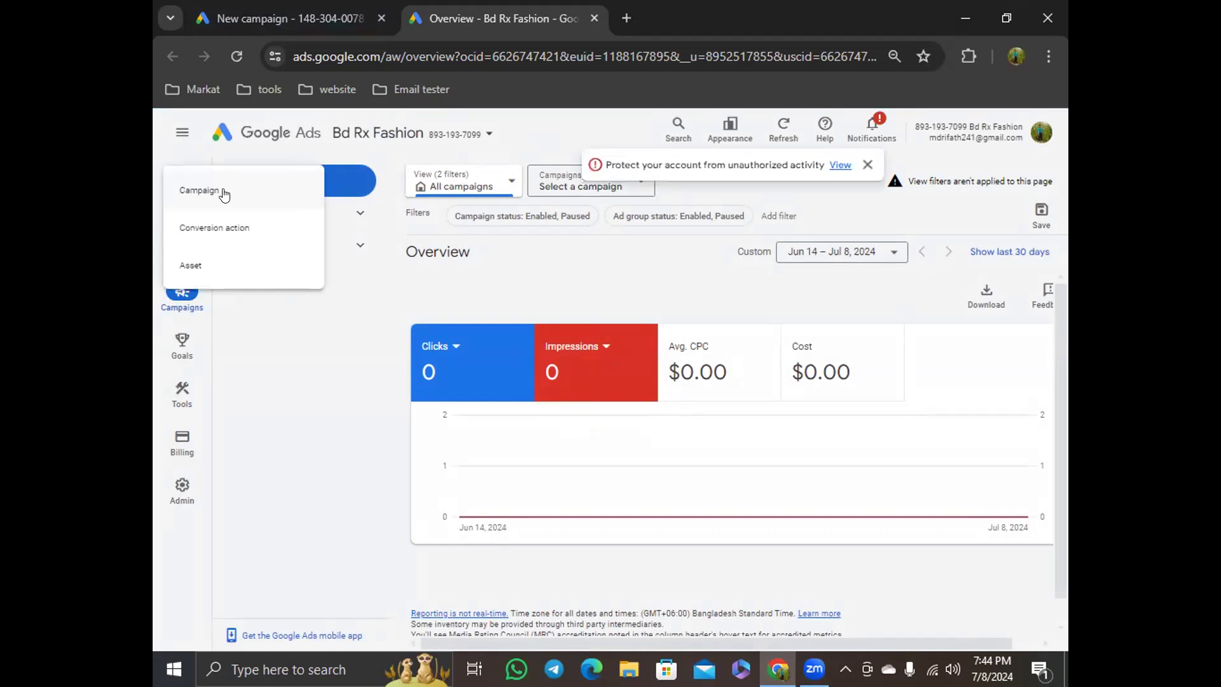
left_click(222, 192)
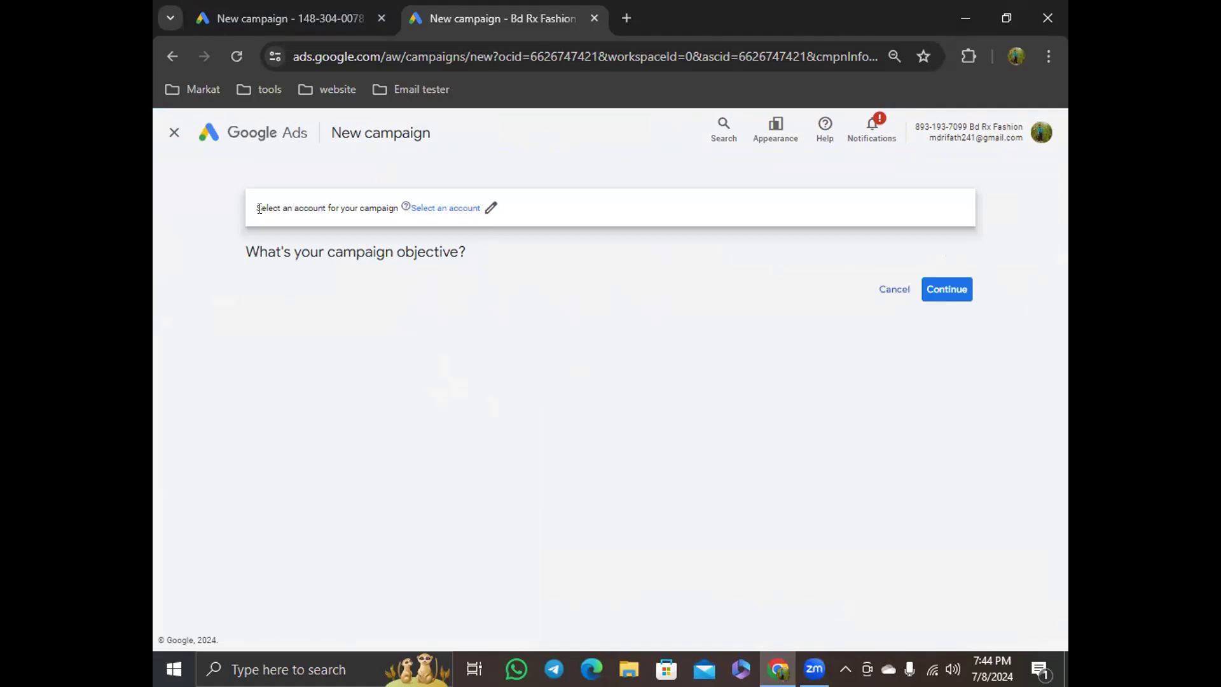
left_click_drag(254, 207, 396, 208)
mouse_move(395, 209)
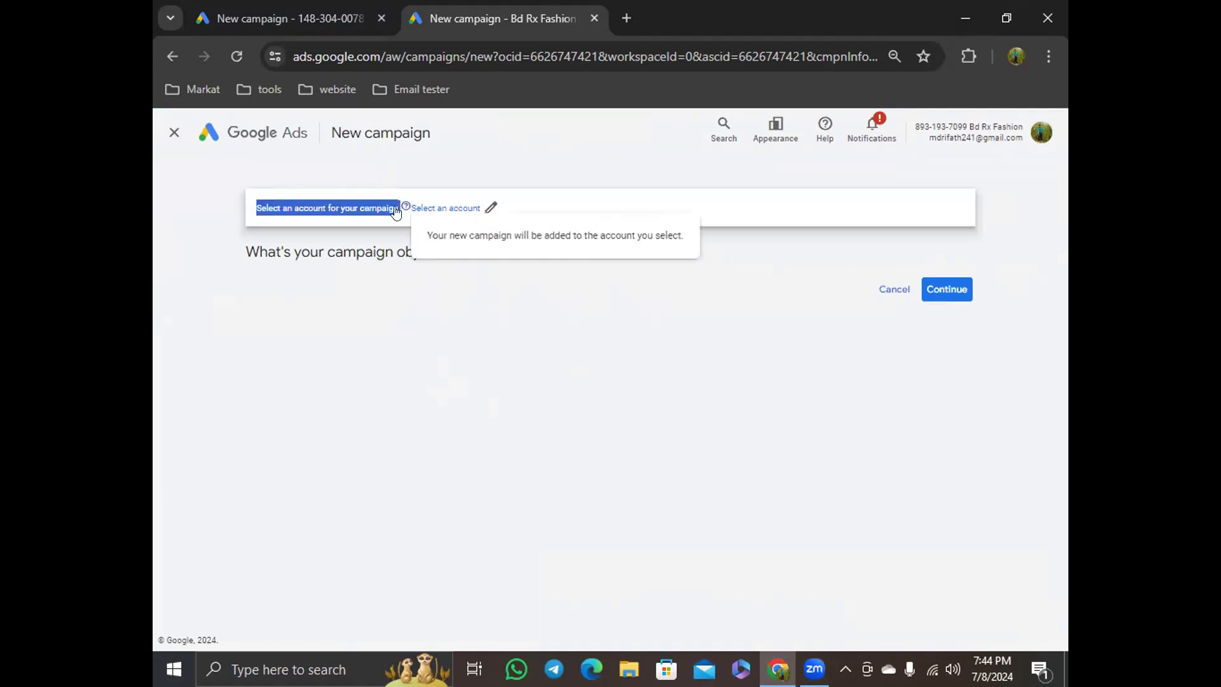
left_click(681, 368)
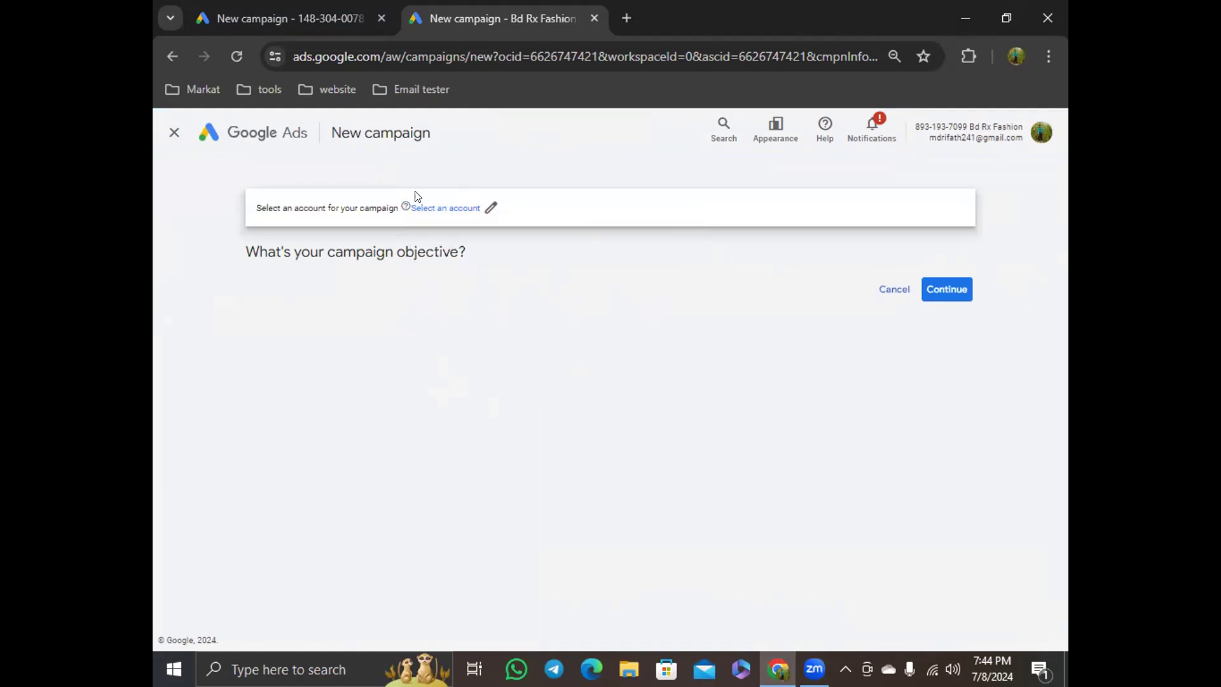
left_click(173, 129)
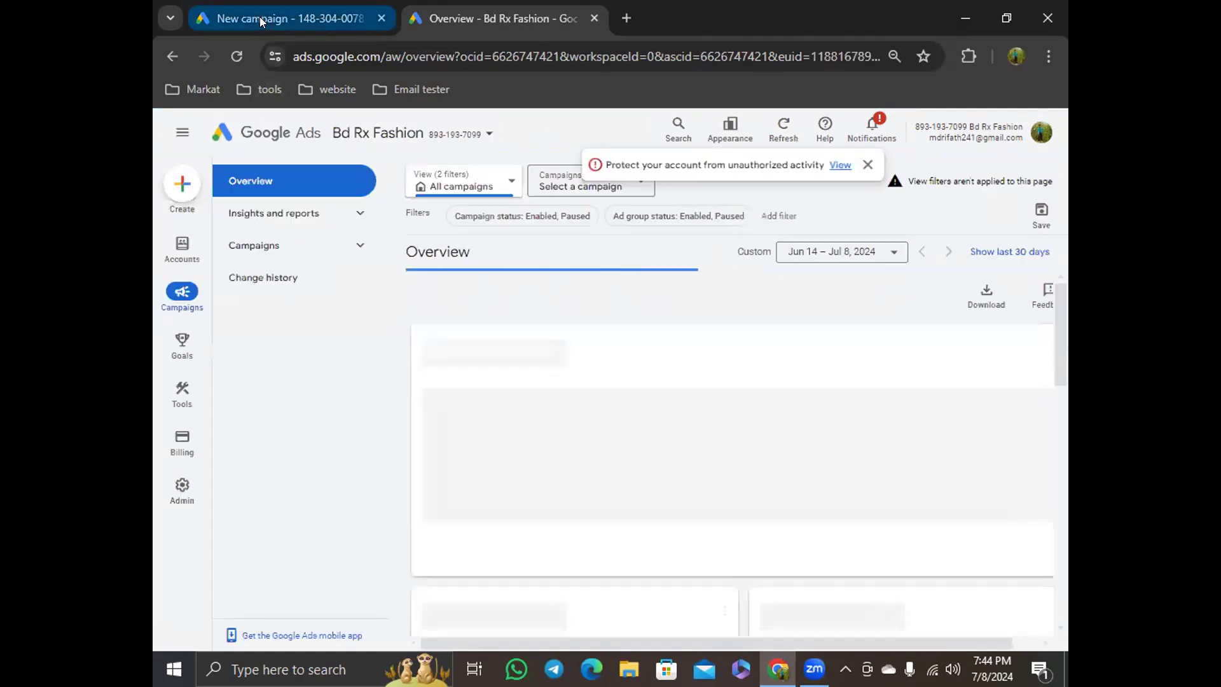
Return to the first account's tab, exit its campaign setup, and open Account settings under Admin
left_click(259, 16)
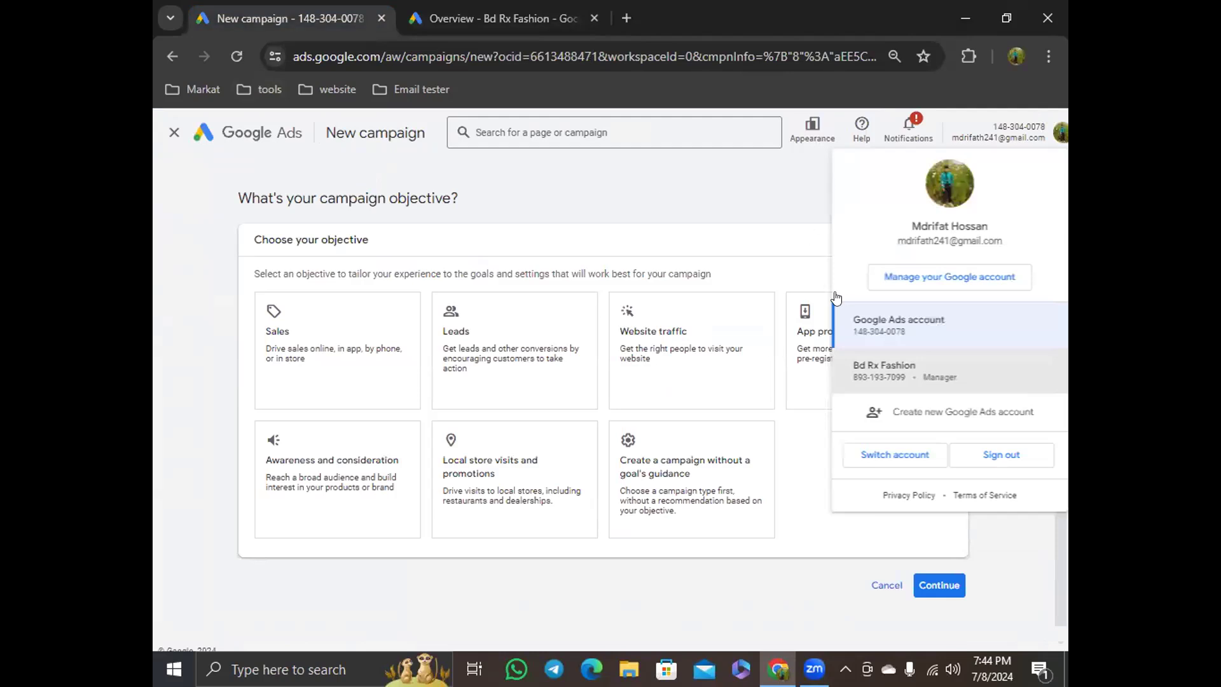
left_click(736, 198)
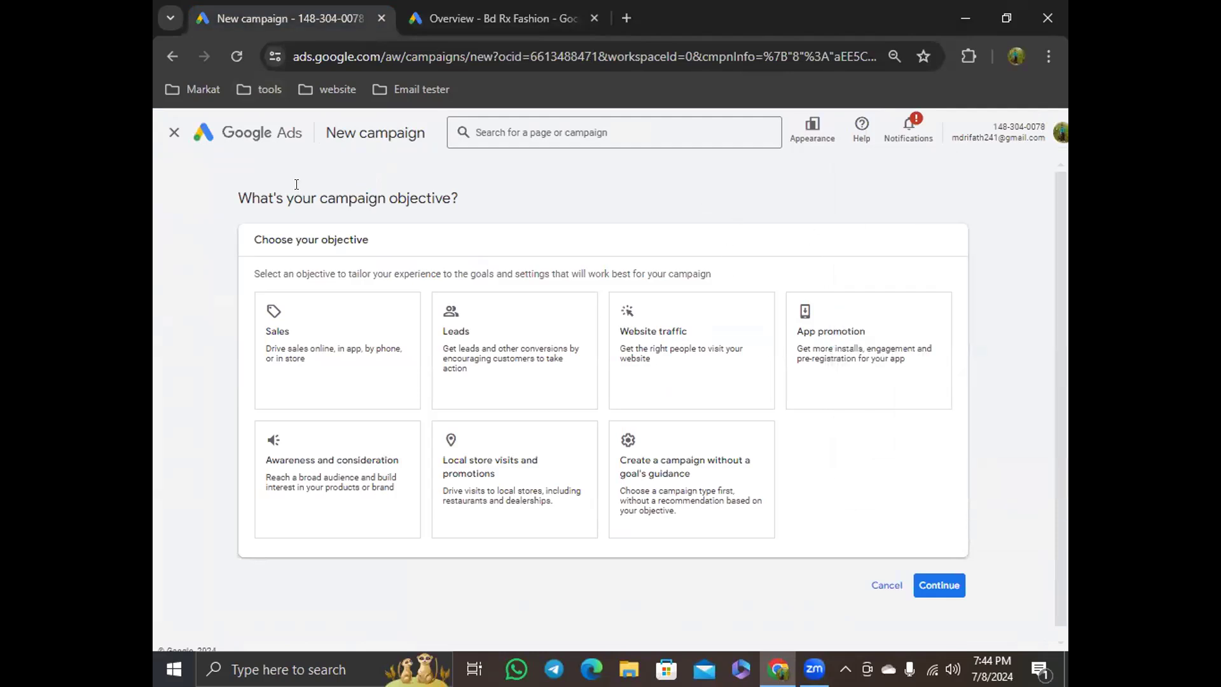
left_click(172, 134)
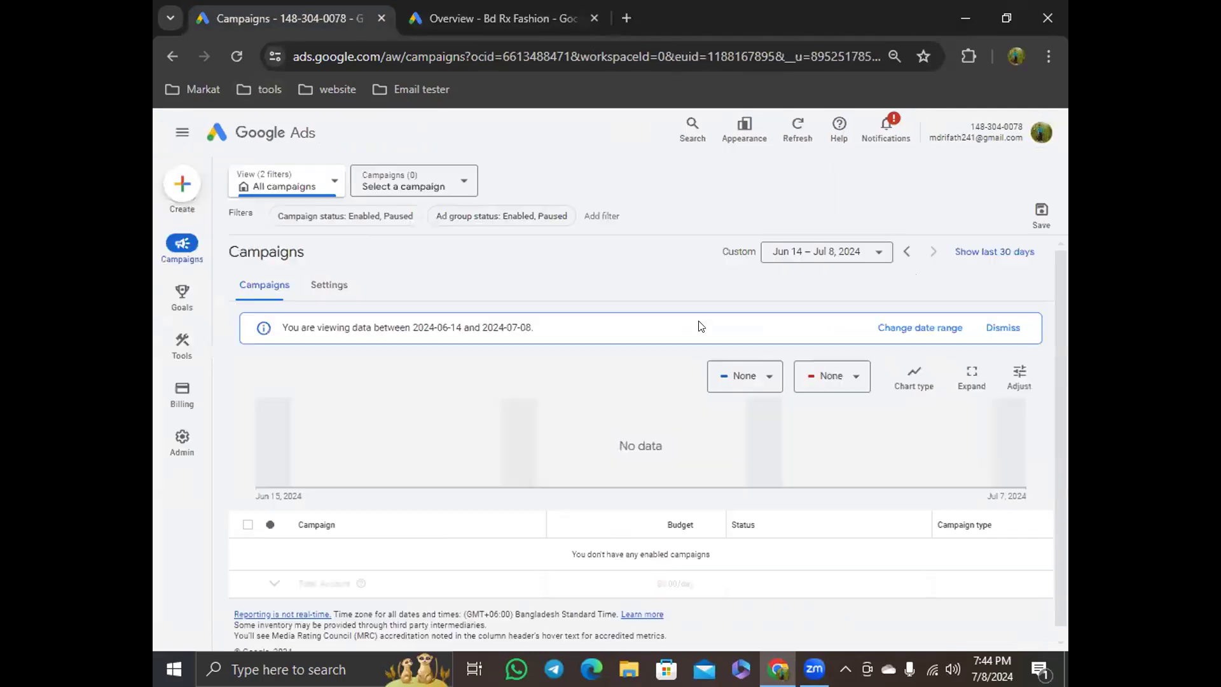
mouse_move(185, 414)
mouse_move(182, 438)
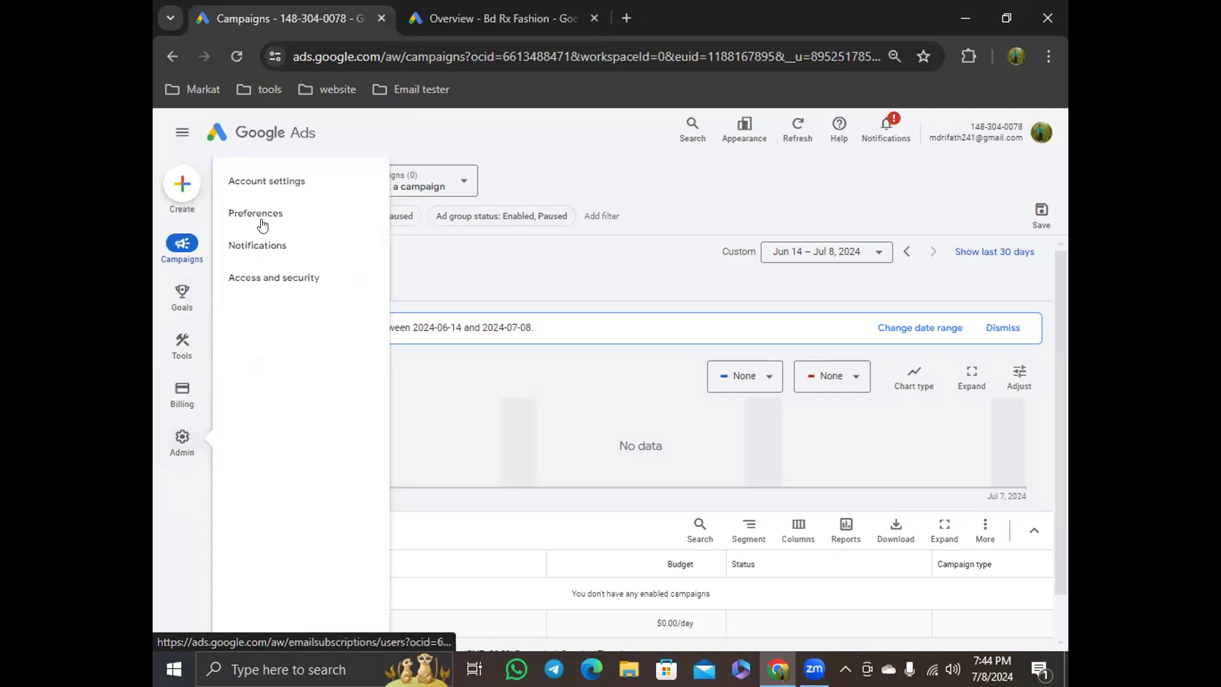
left_click(263, 182)
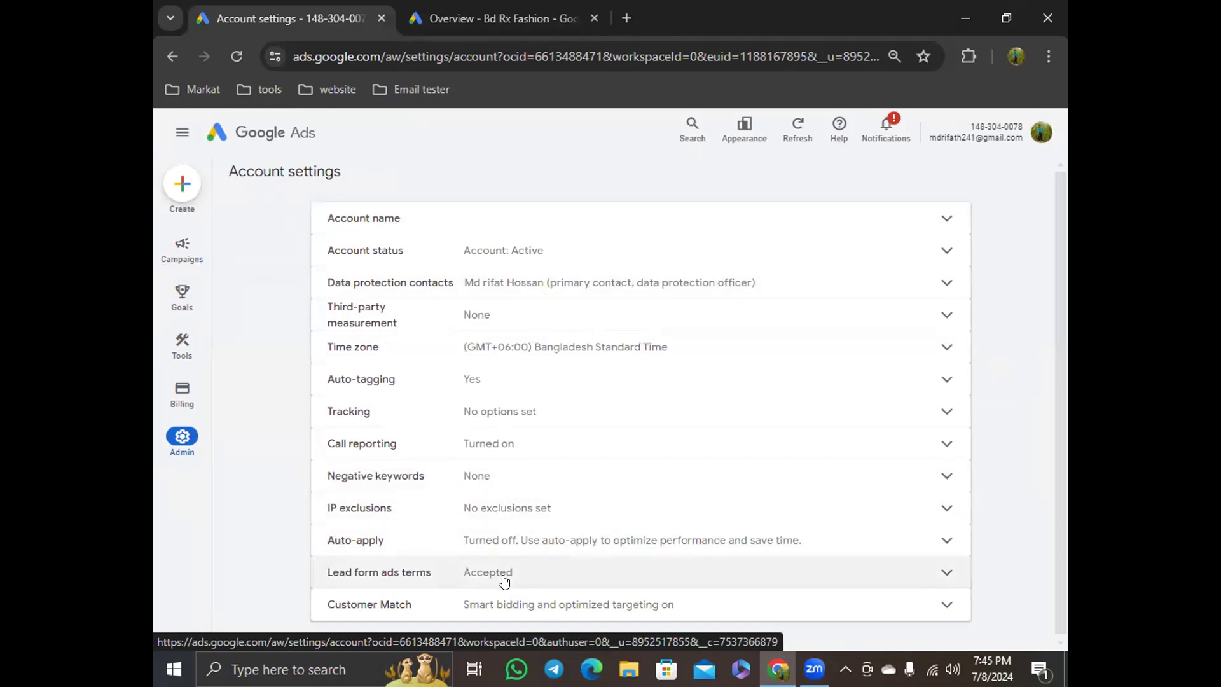
Rename the account to the owner's first name and save it
left_click(664, 219)
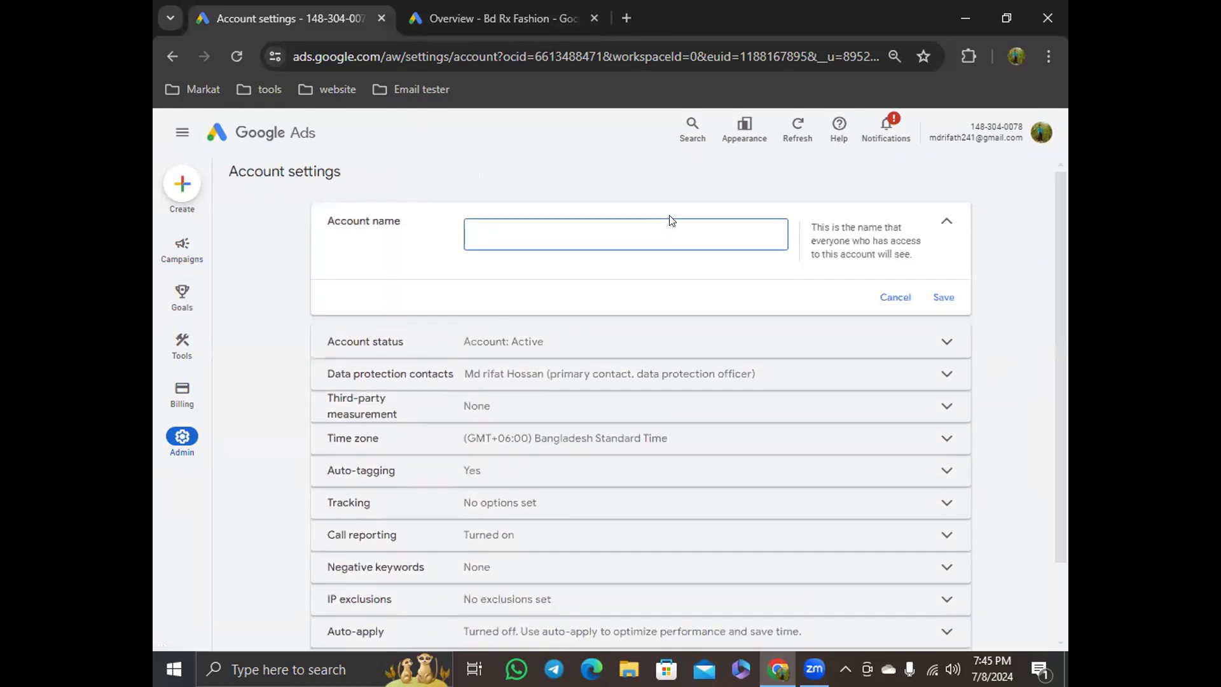
type("Bd rx")
key("ctrl+a")
key("BackSpace")
type("Md")
key("BackSpace")
key("BackSpace")
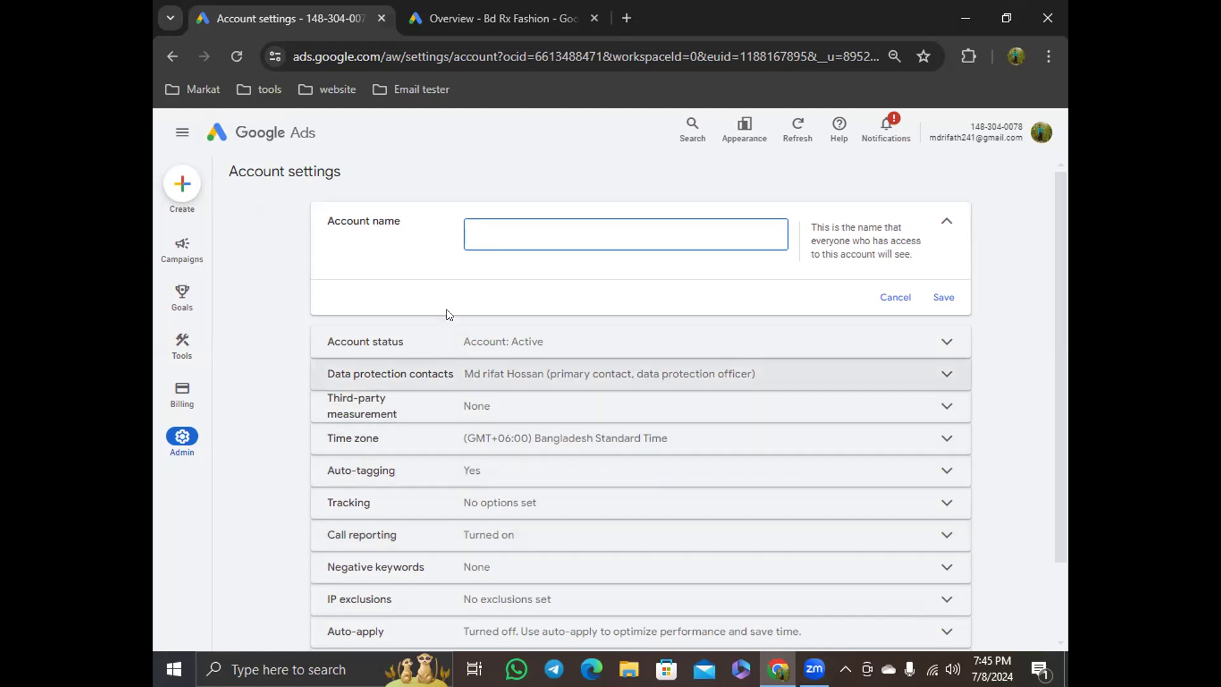
type("Rifat")
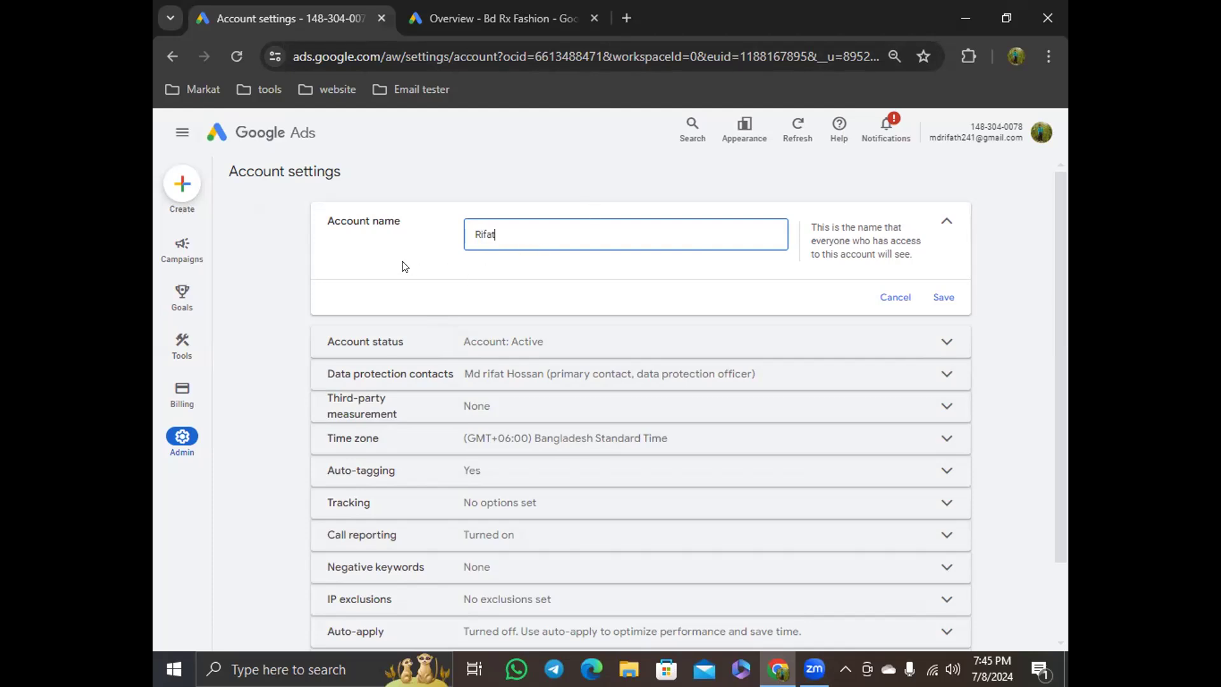
left_click(942, 298)
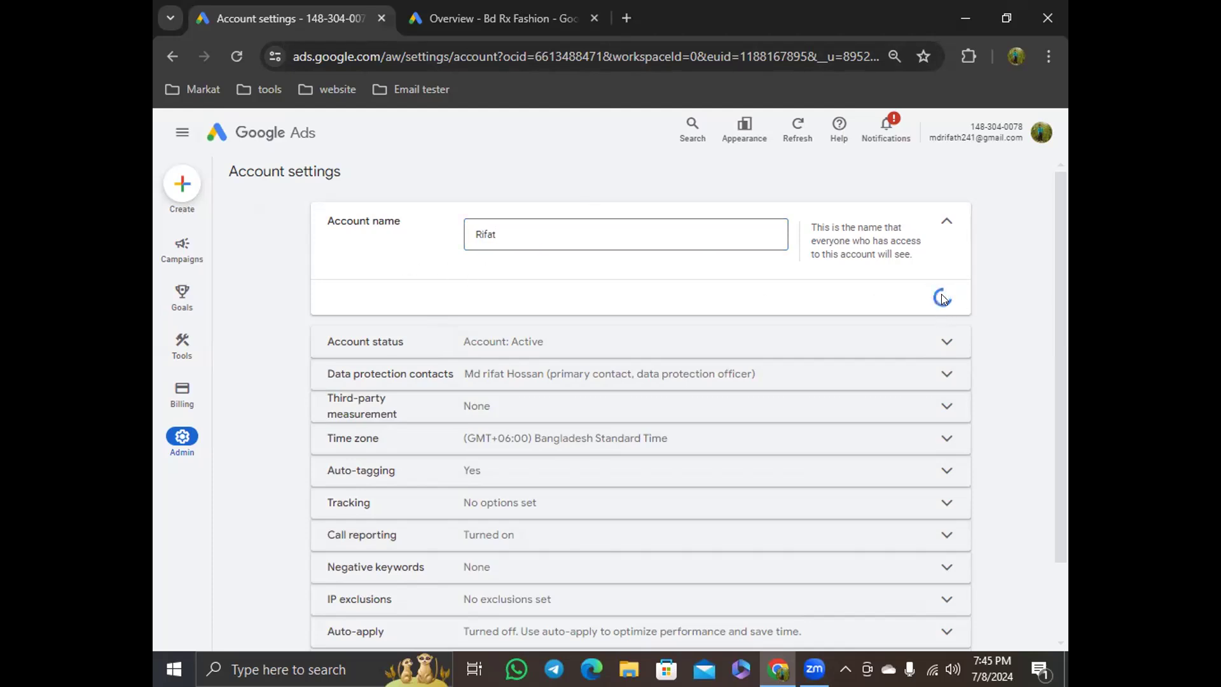
In the manager account, start a new campaign and search the account picker for the renamed account
left_click(433, 15)
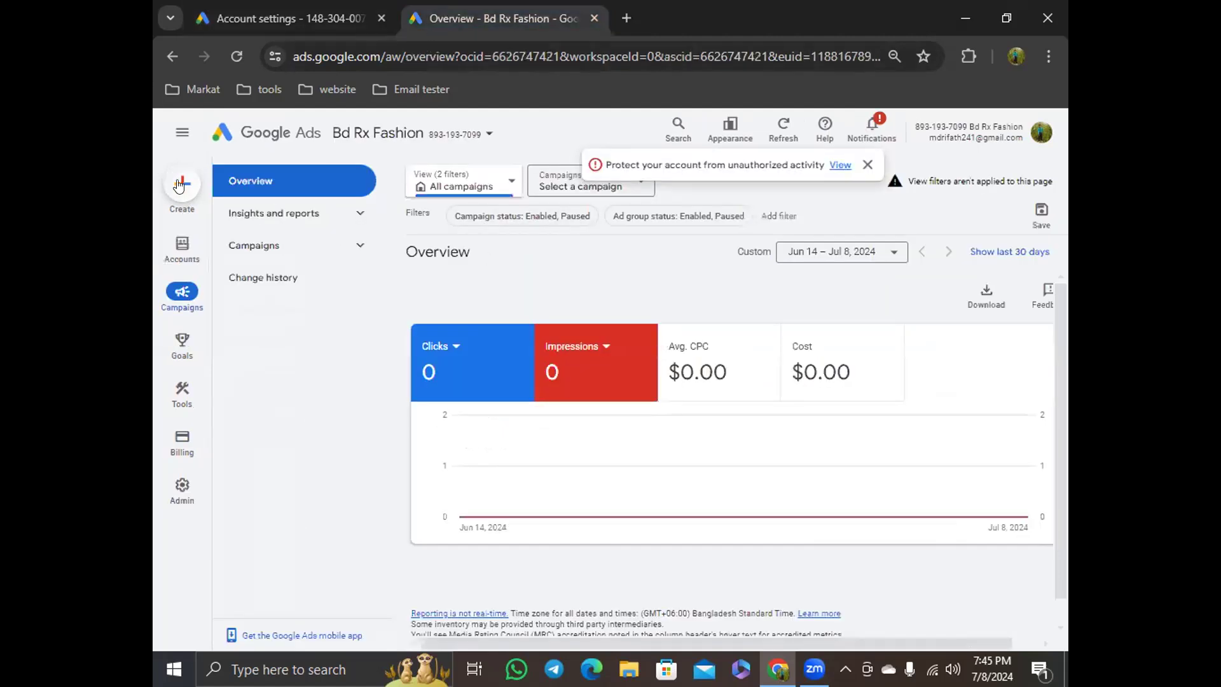
left_click(181, 185)
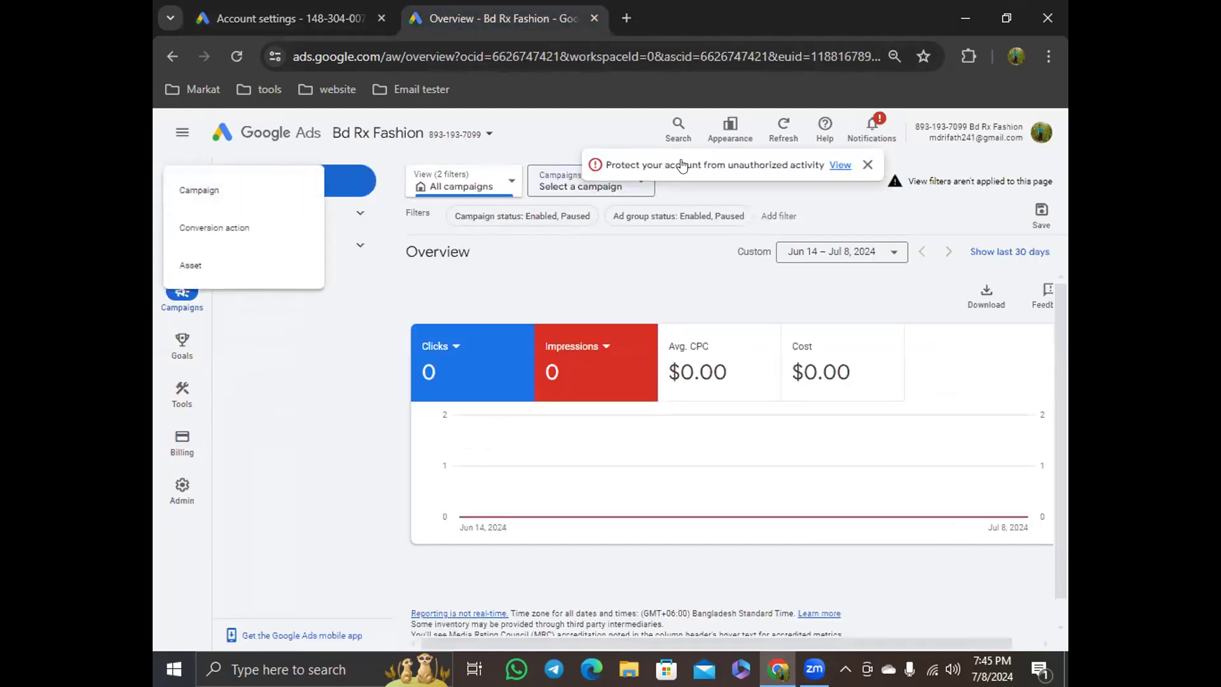
left_click(209, 193)
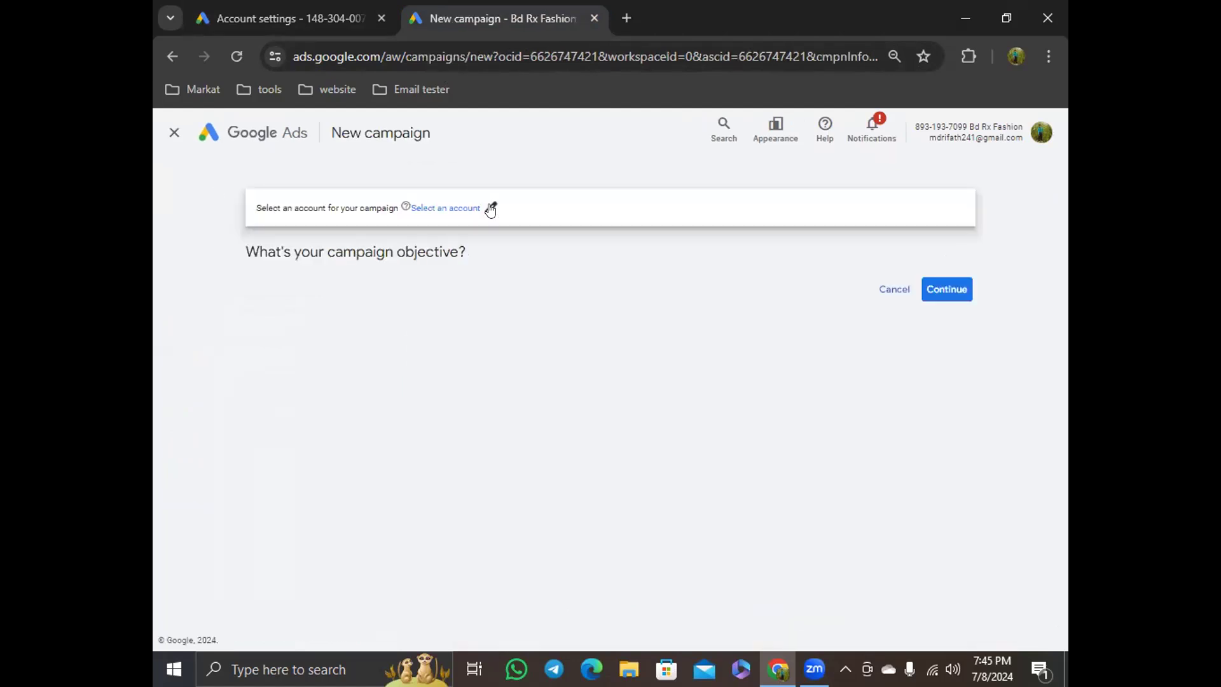
left_click(491, 208)
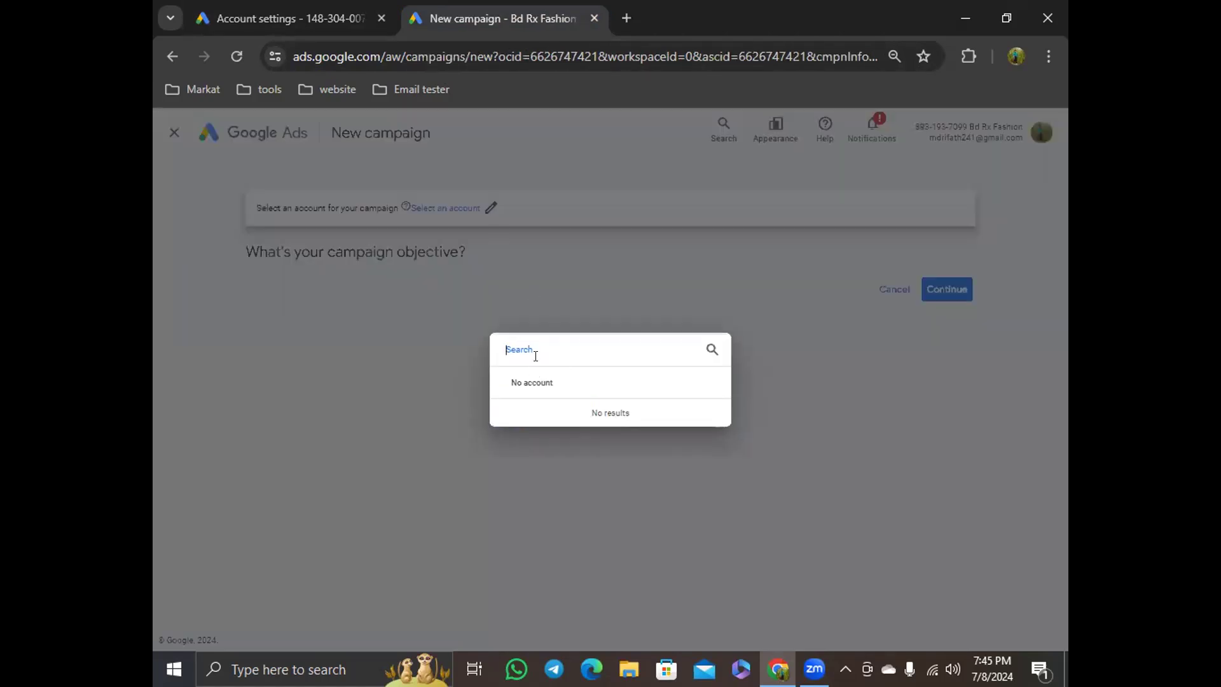
type("Rifat")
left_click(711, 350)
left_click(410, 344)
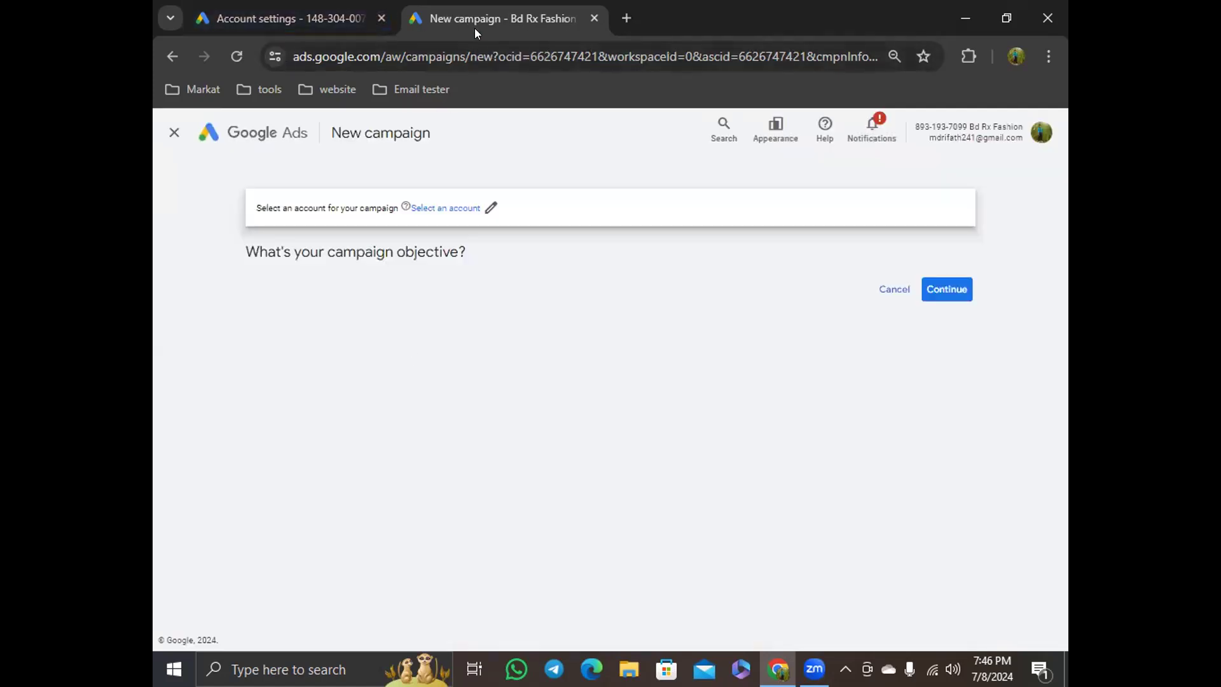
Open the Account name setting in Admin account settings and examine the current name
left_click(319, 20)
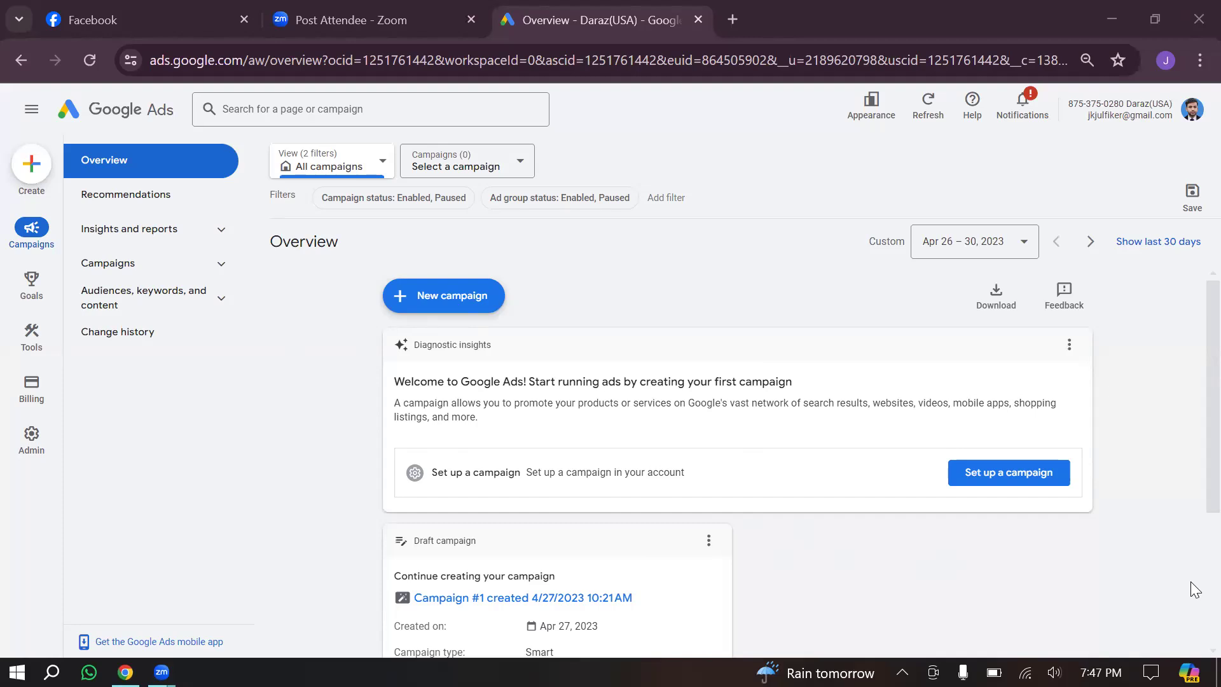
left_click(31, 435)
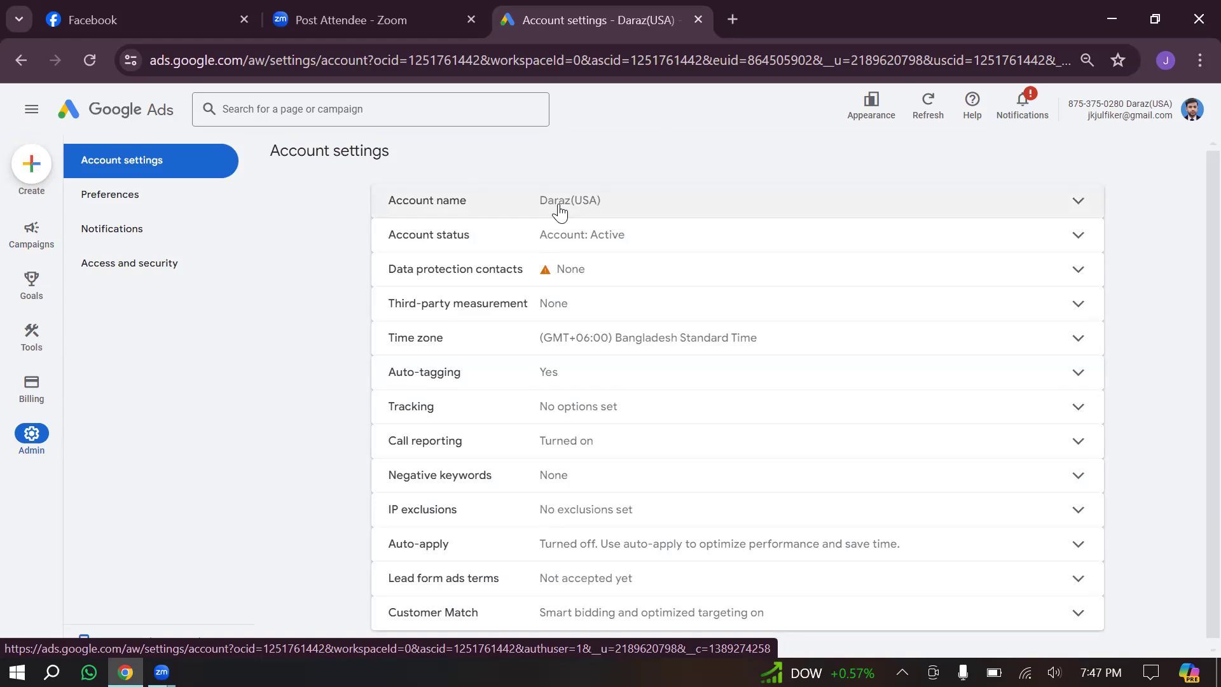
left_click(1009, 205)
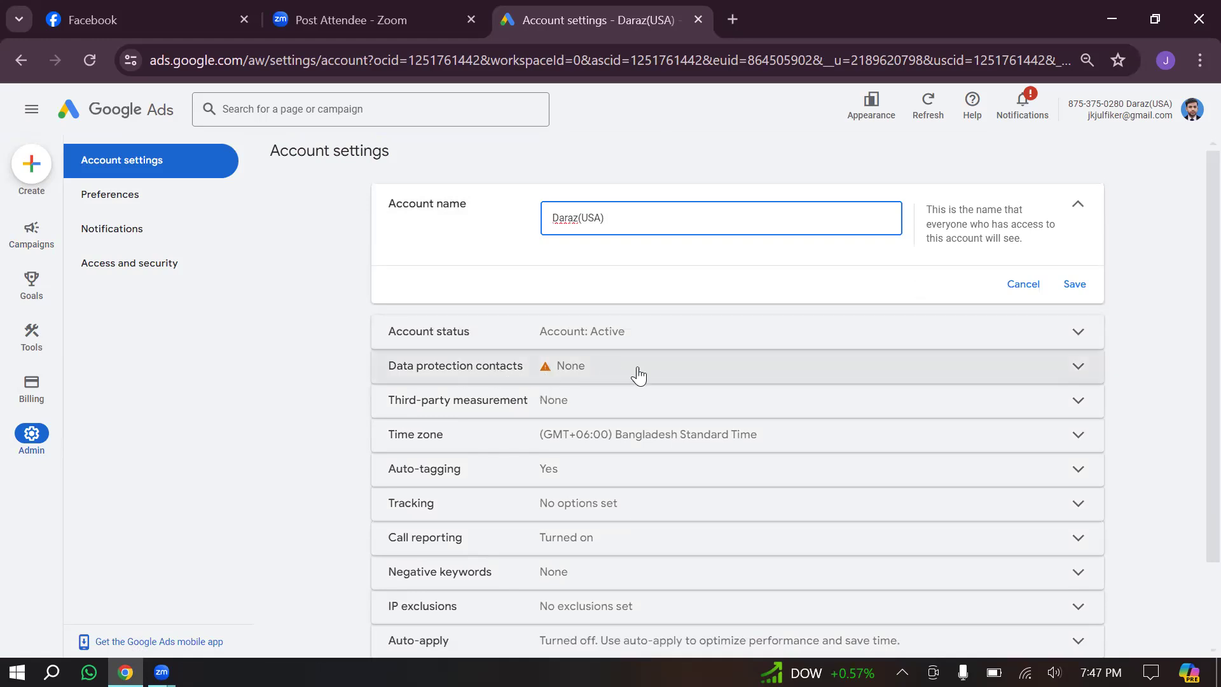
scroll(643, 376, "down", 2)
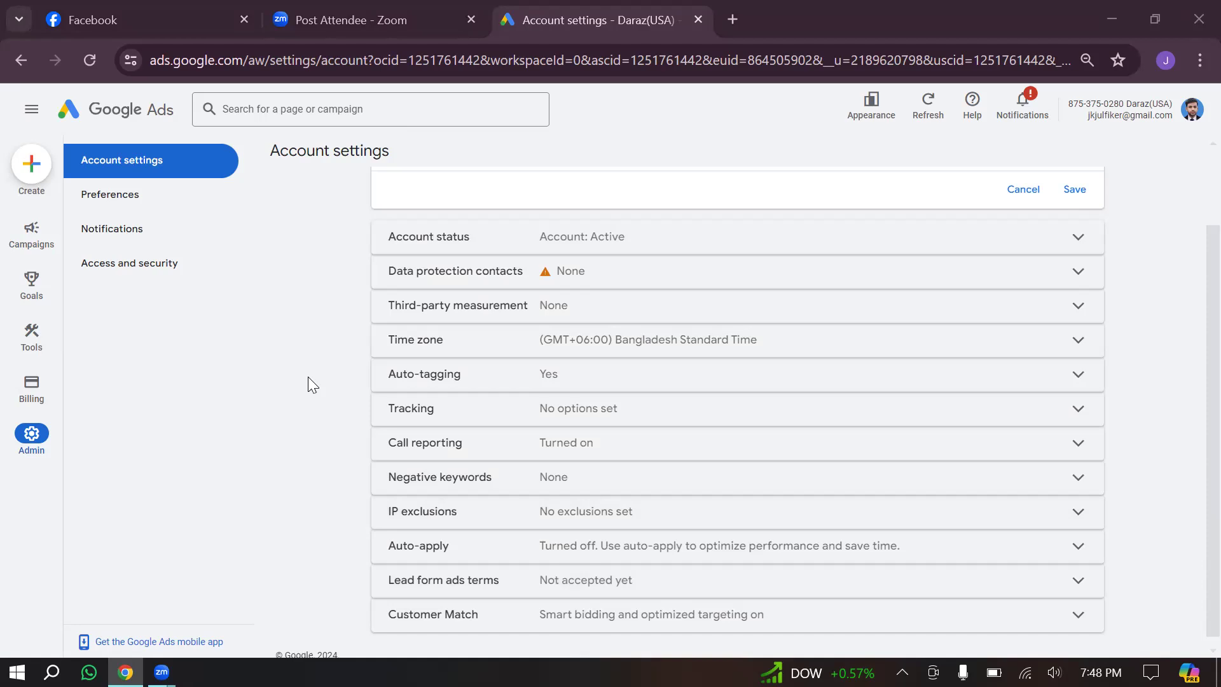
scroll(1160, 348, "up", 2)
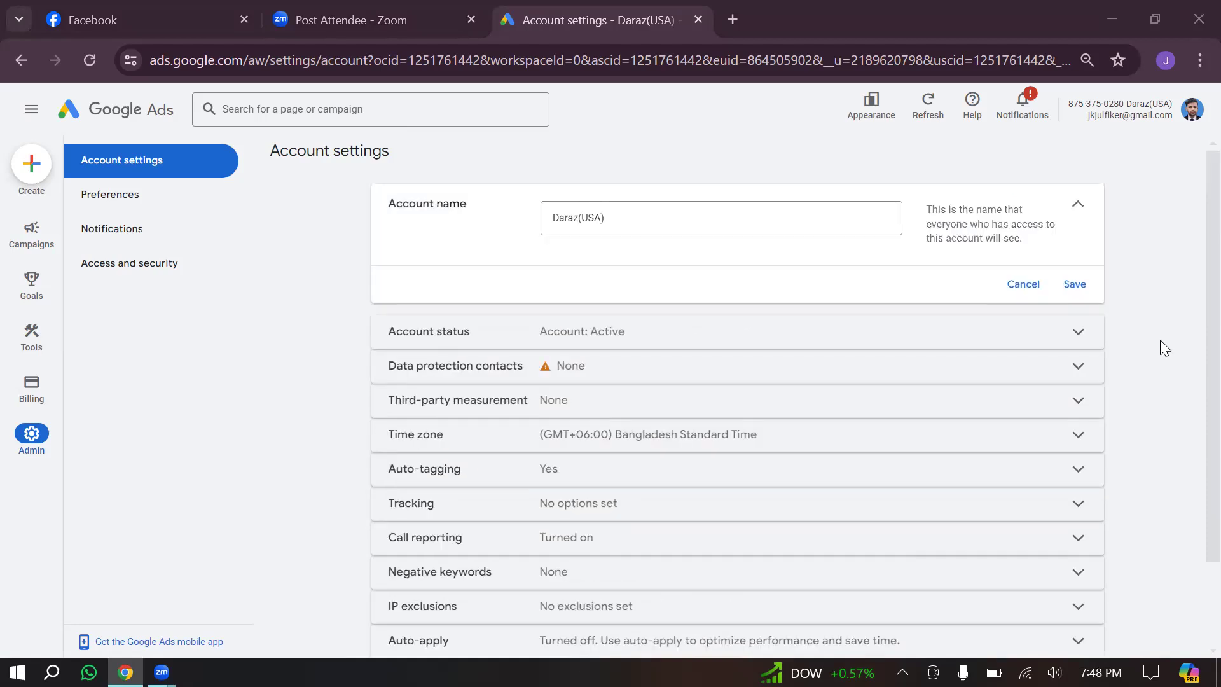
left_click(568, 217)
left_click(634, 217)
triple_click(634, 217)
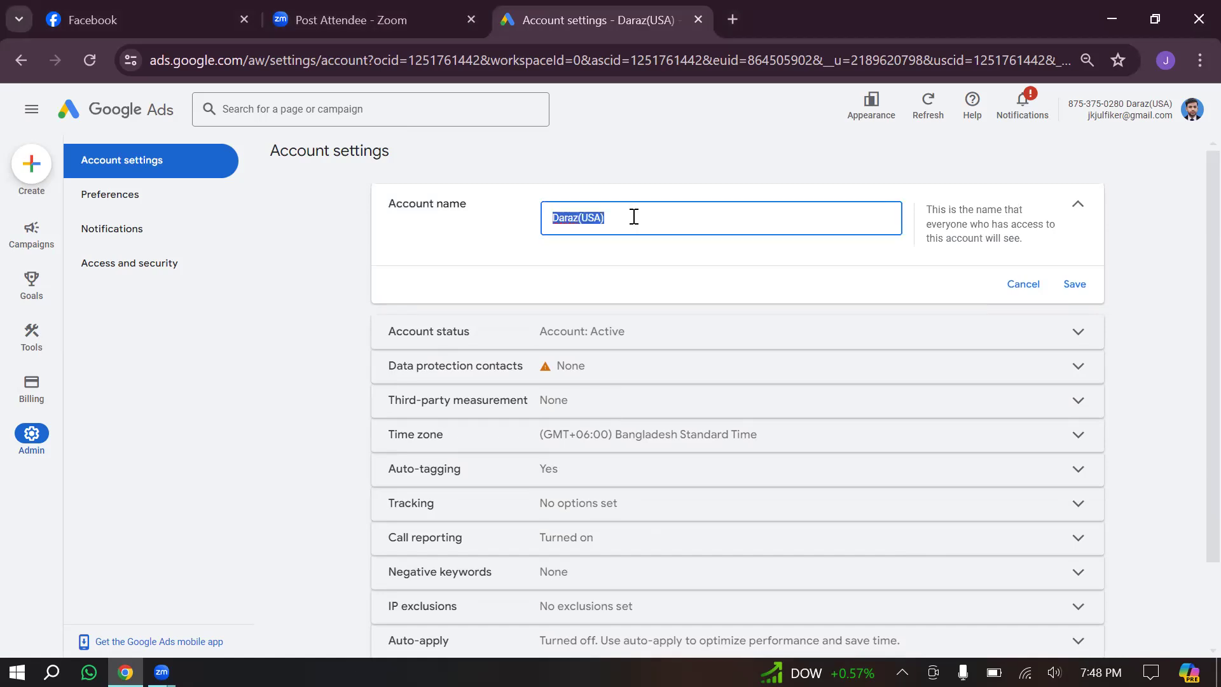
left_click(1169, 289)
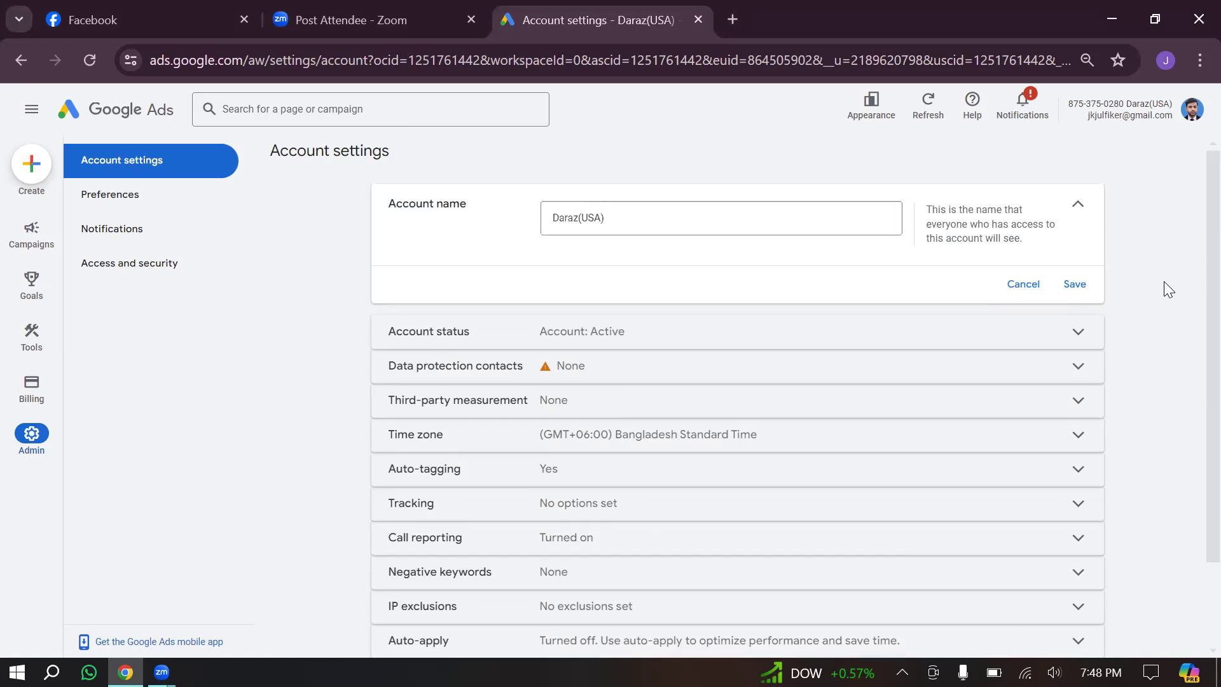
scroll(1169, 290, "down", 2)
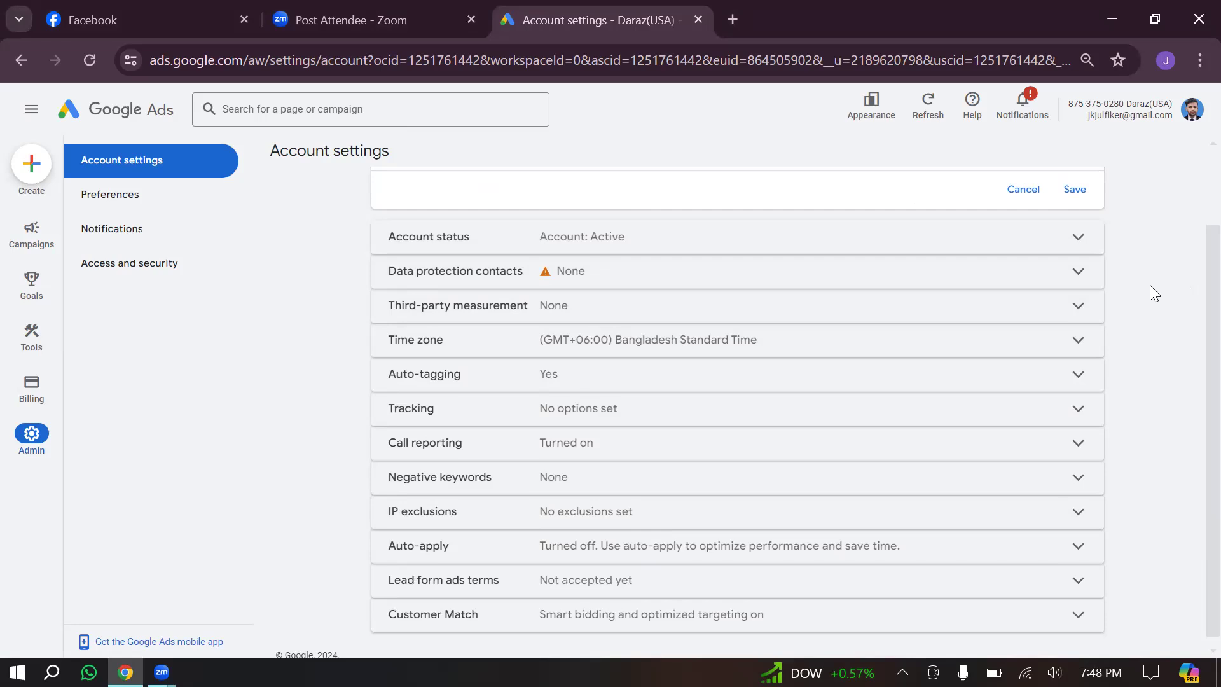
Switch to another Chrome profile from the browser's profile menu
left_click(362, 7)
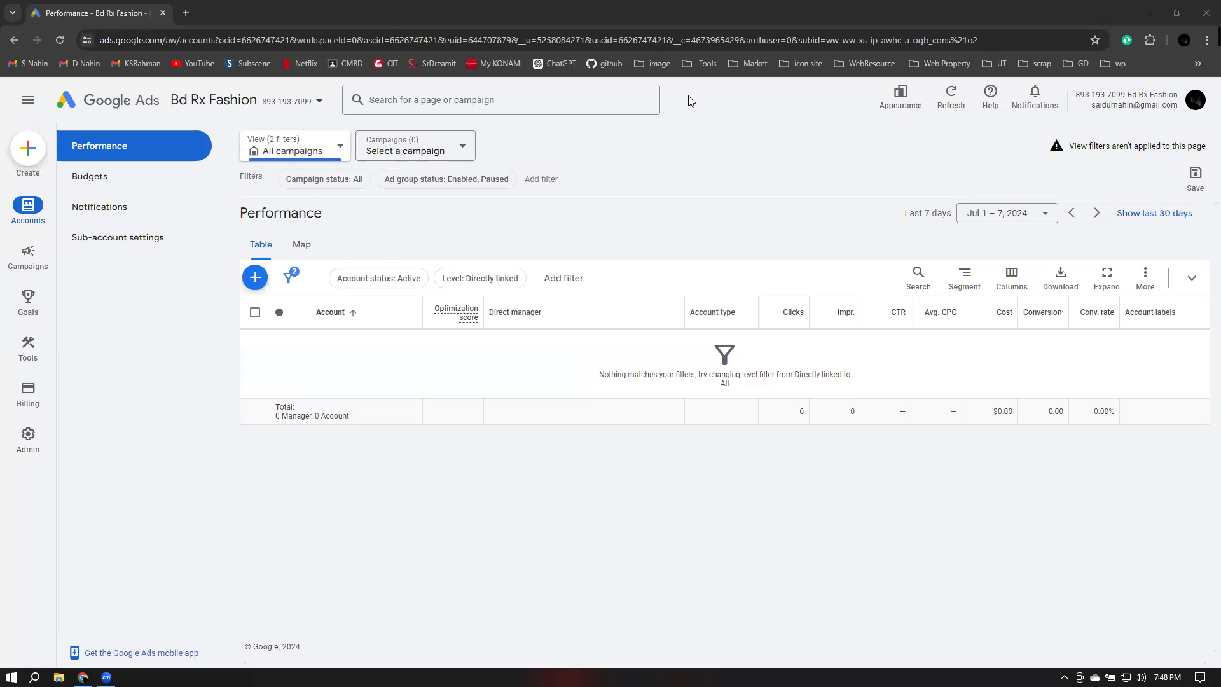
left_click(733, 4)
left_click(1183, 41)
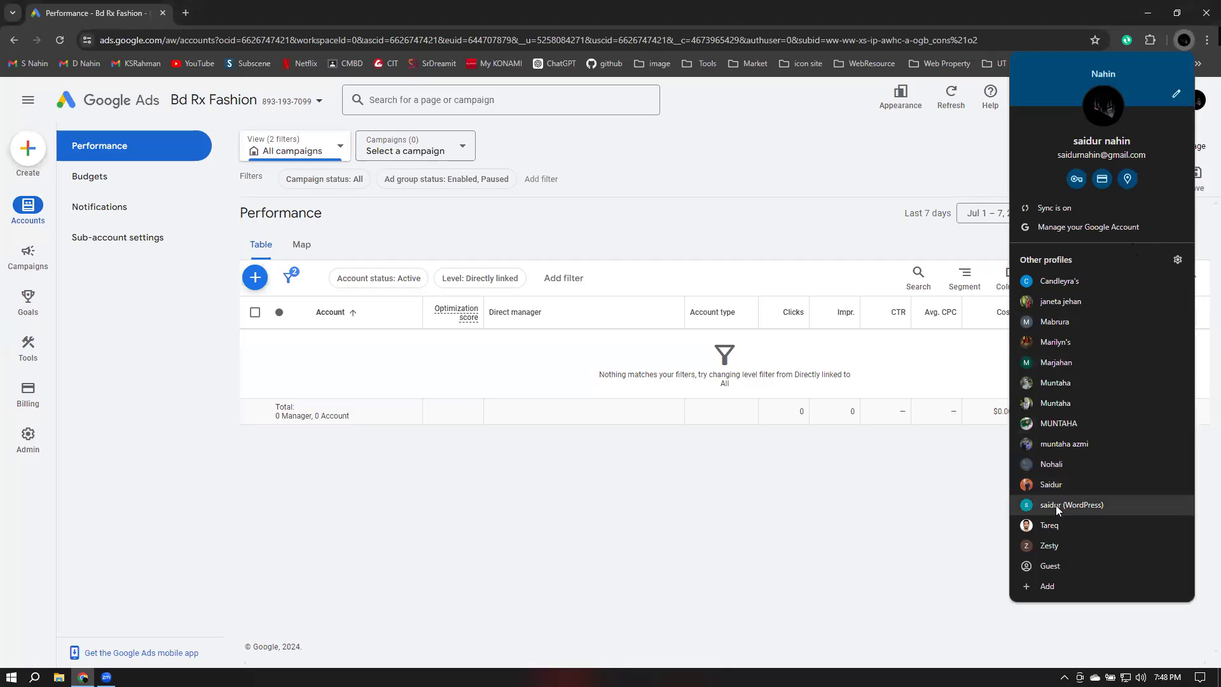
left_click(1056, 485)
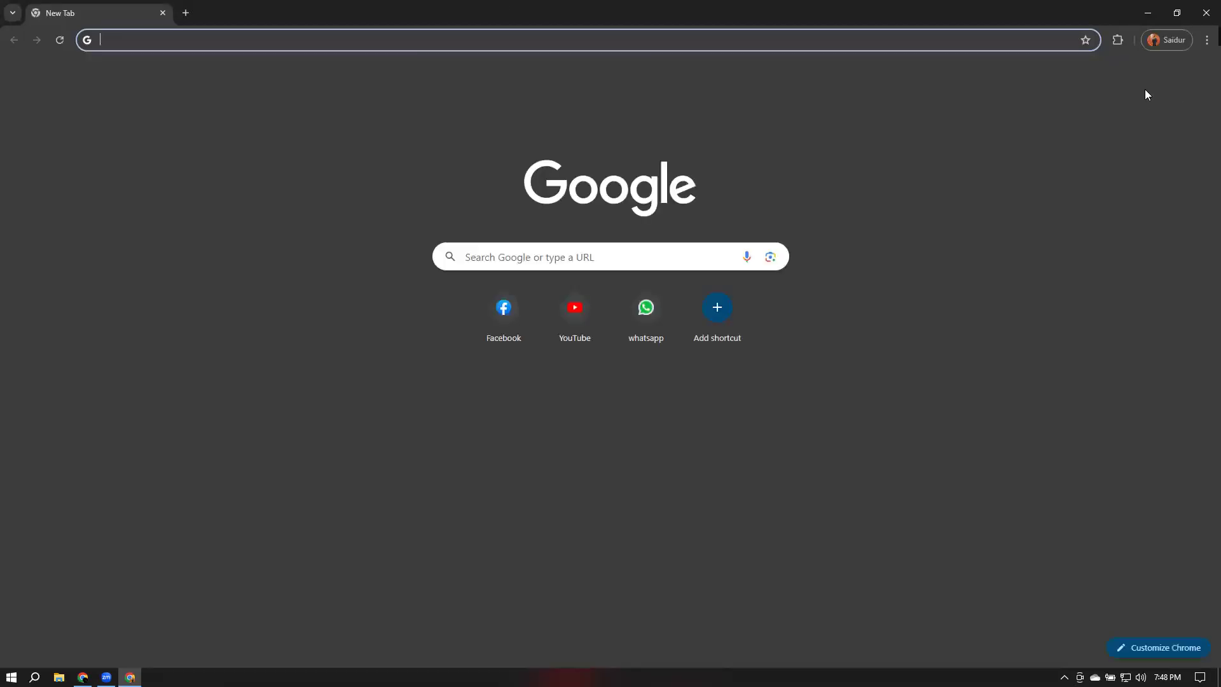
Open Google Ads from the Google apps launcher and start setting up an account
left_click(1167, 76)
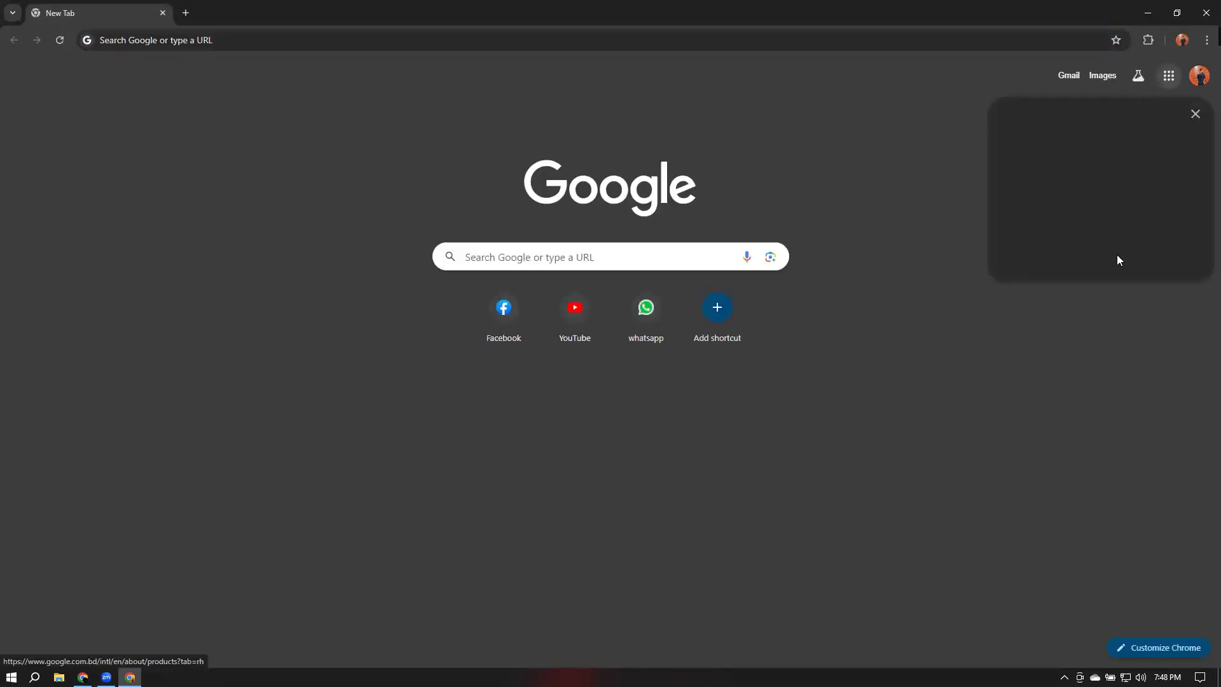
scroll(1122, 256, "down", 7)
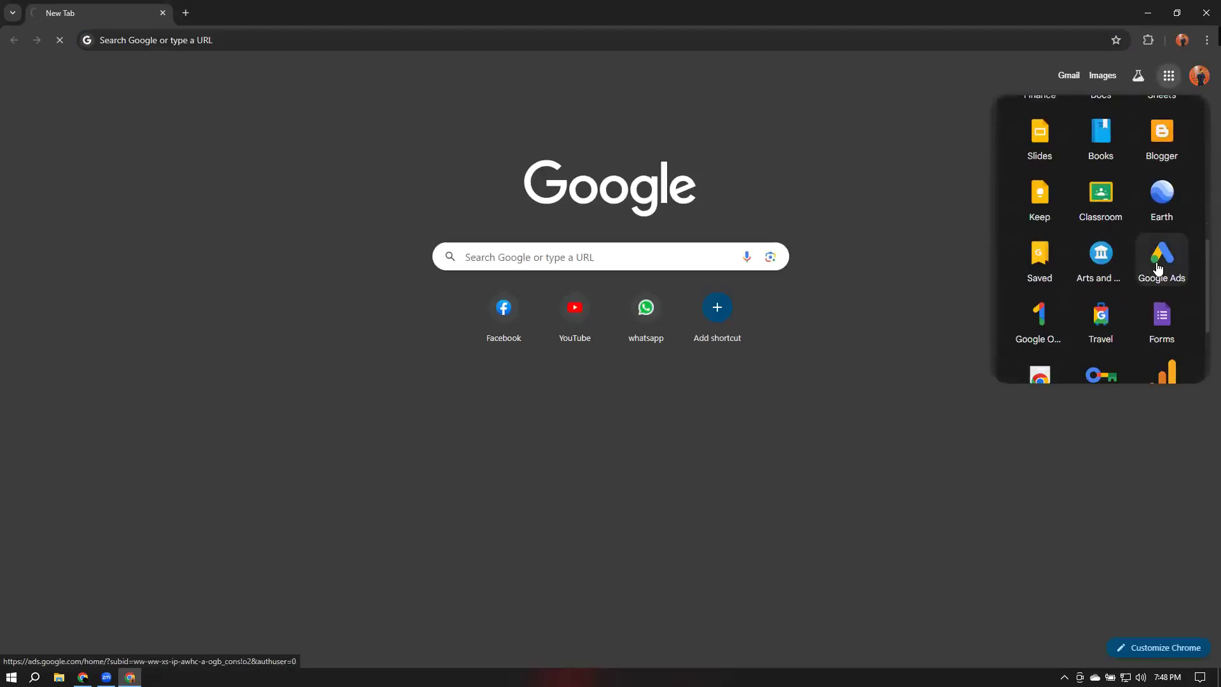
left_click(1159, 268)
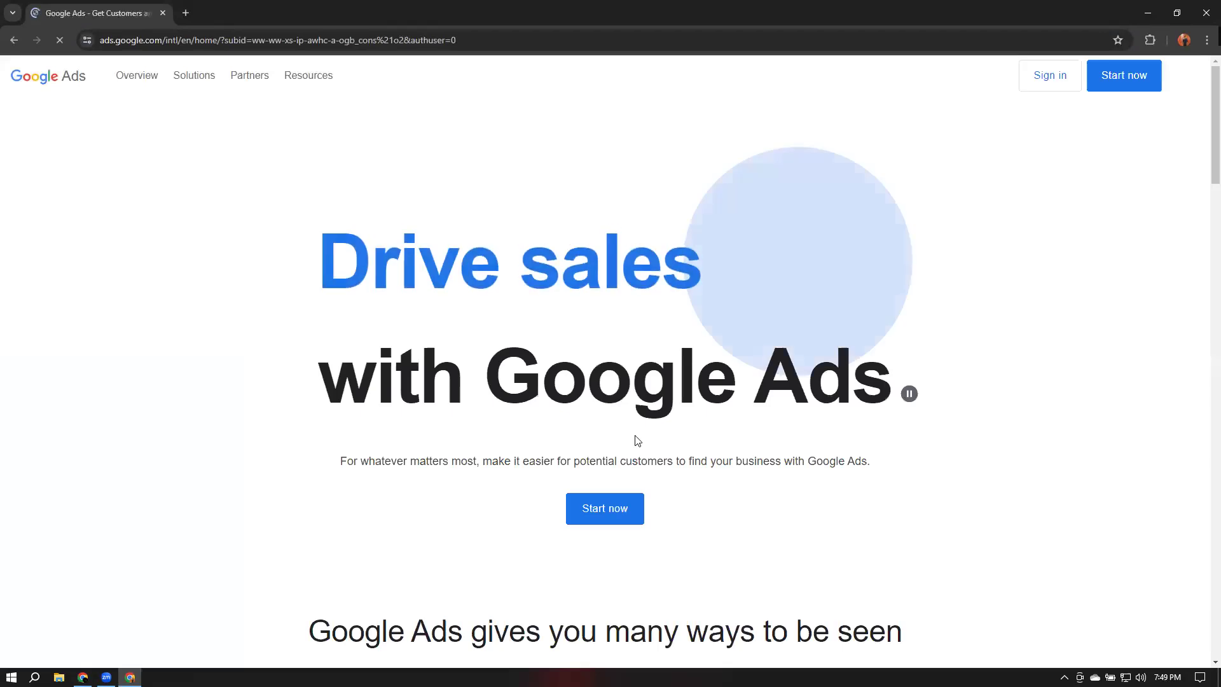
left_click(589, 516)
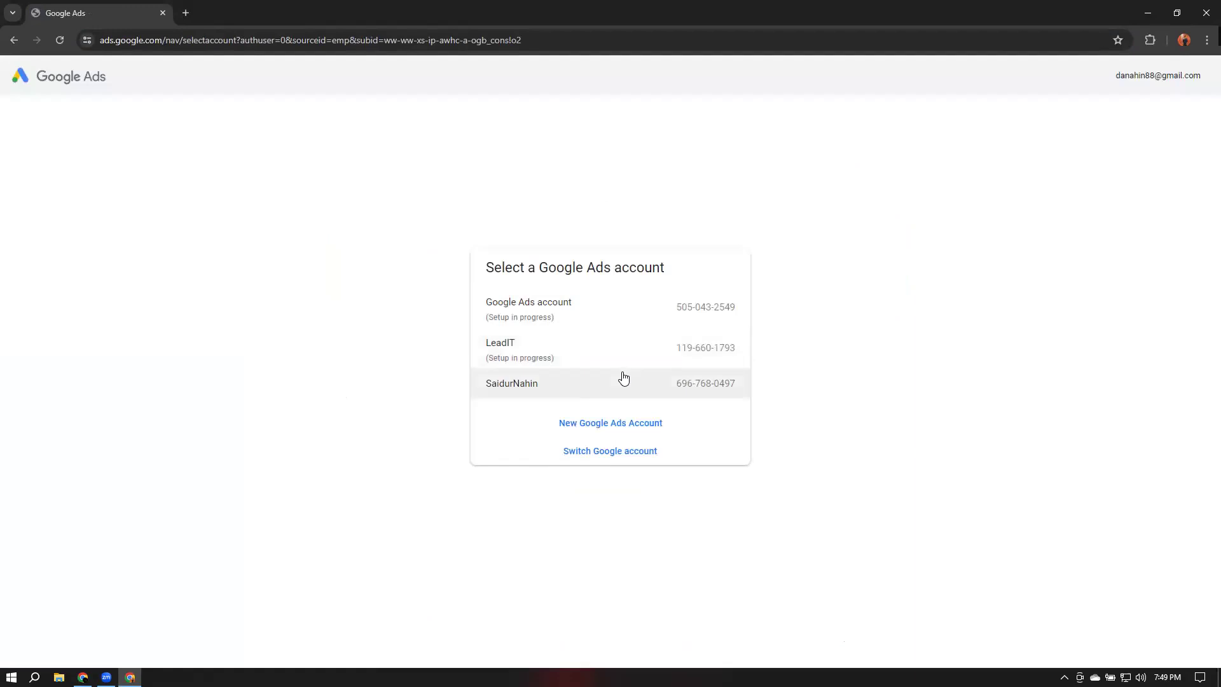
left_click(572, 388)
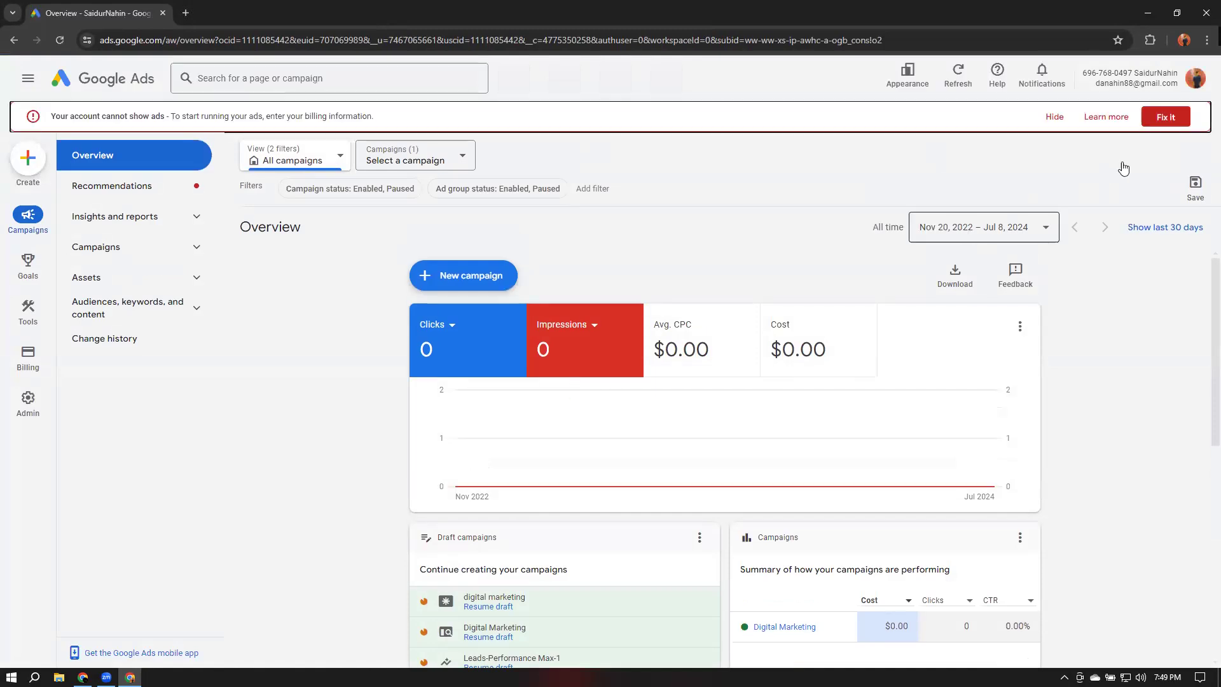
left_click(1054, 118)
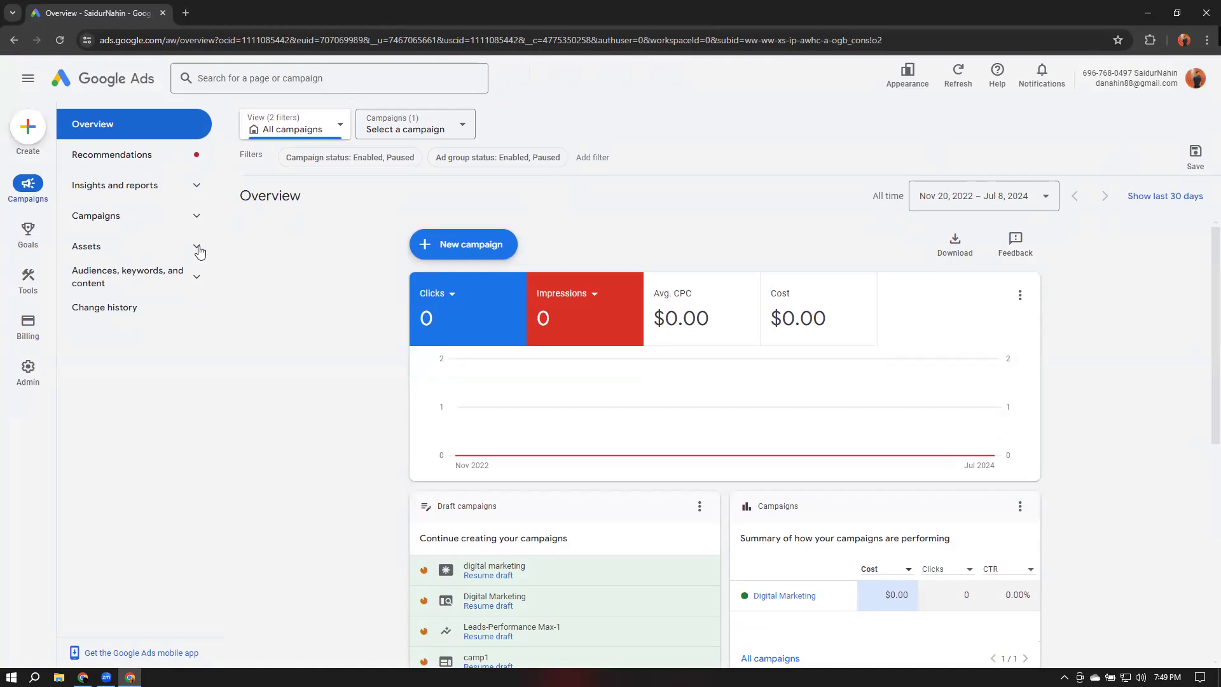
Start a new campaign from the Create menu and step past the design tour popup
left_click(28, 129)
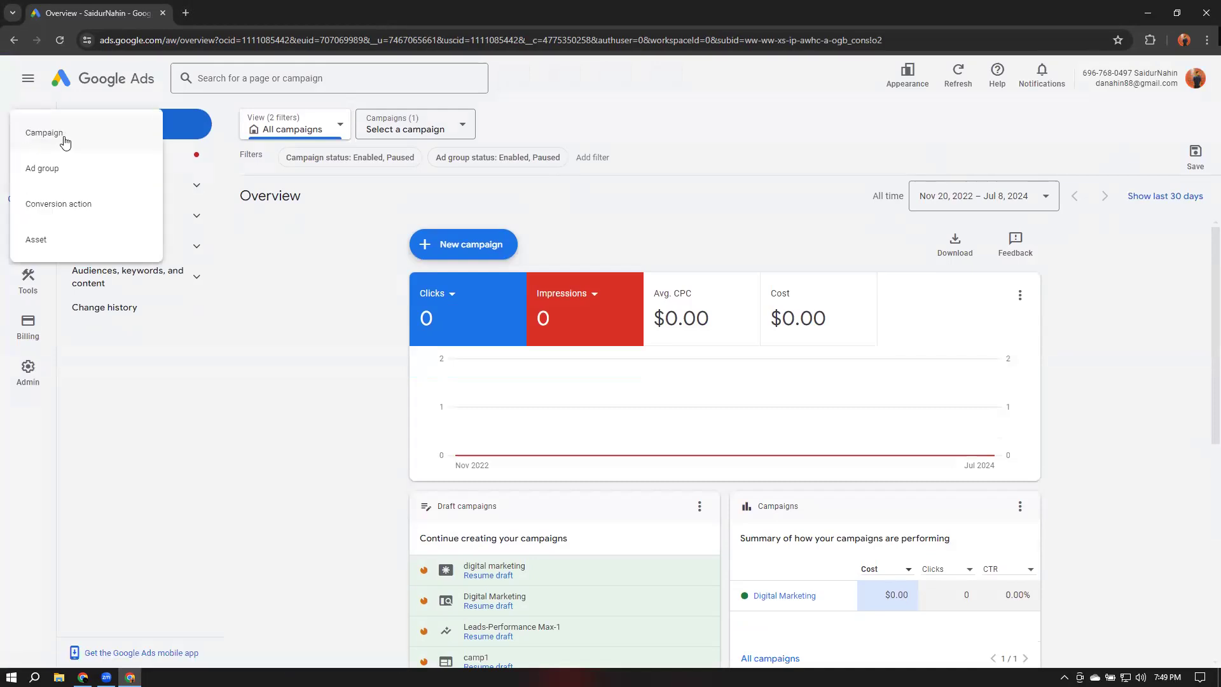
left_click(65, 142)
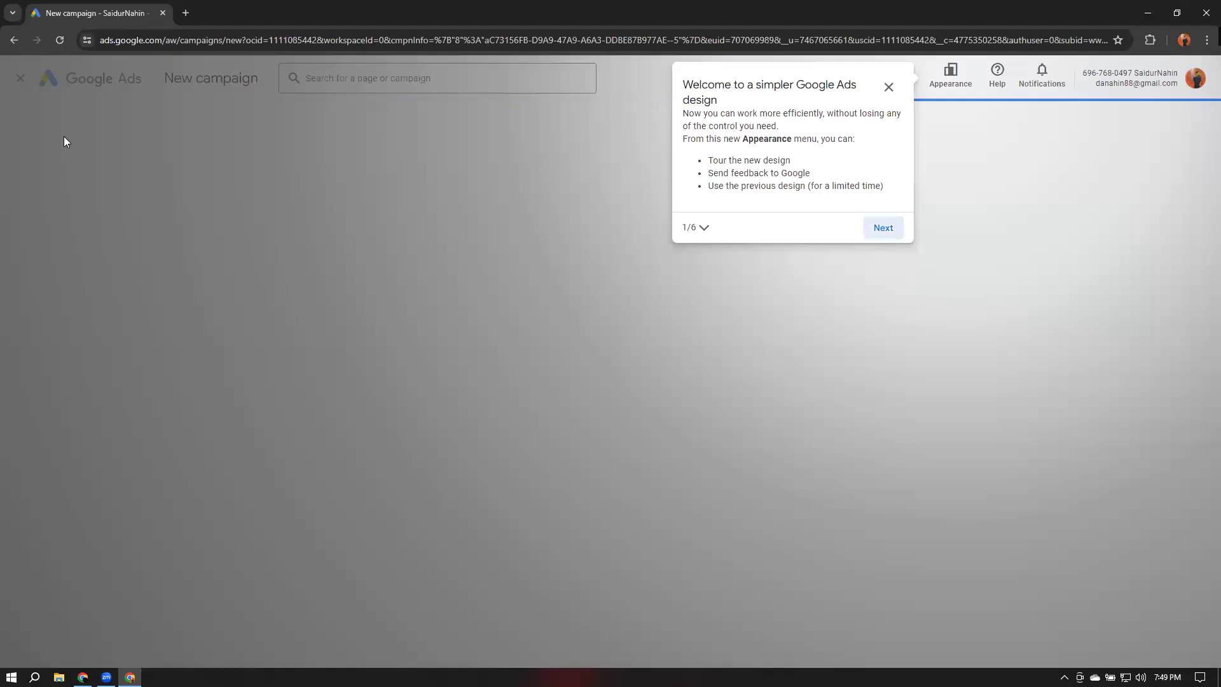
left_click(882, 228)
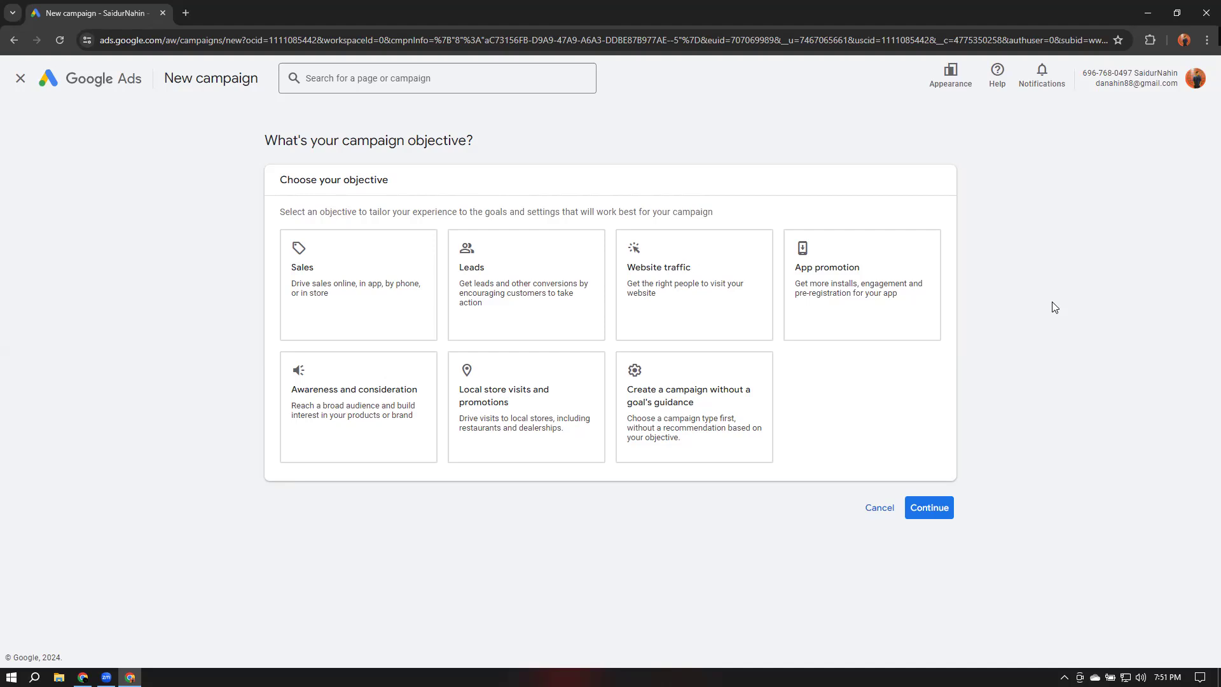
Select Sales as the new campaign's objective
left_click(503, 411)
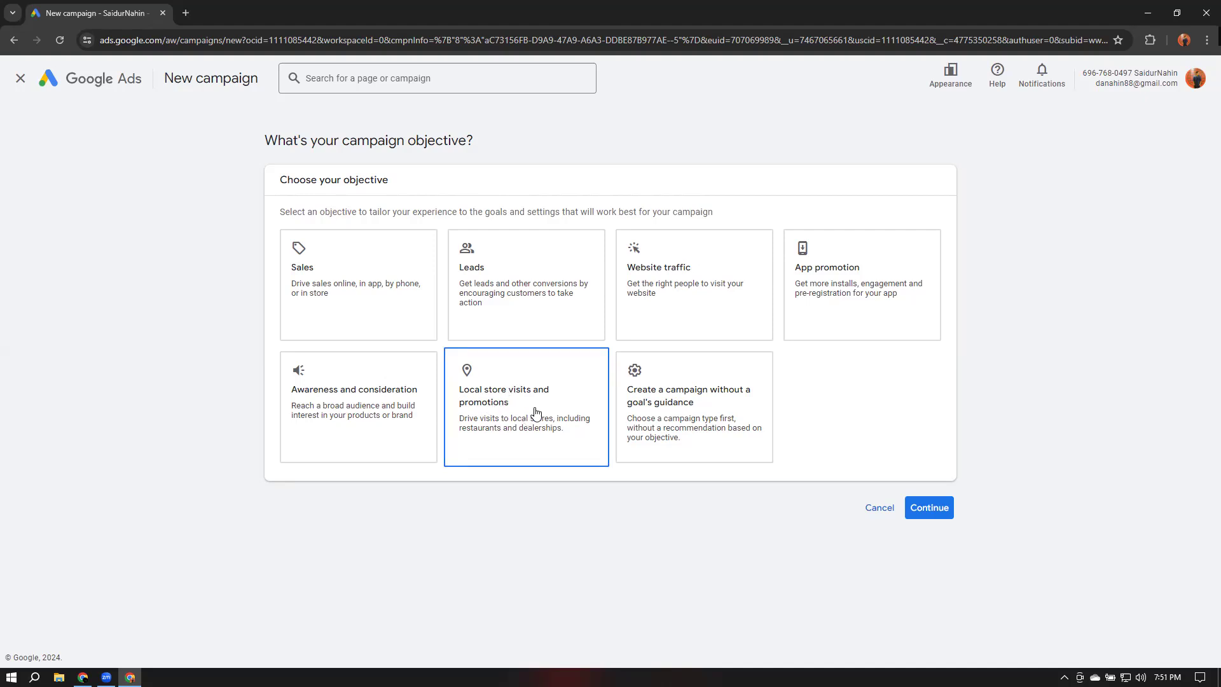
left_click(344, 427)
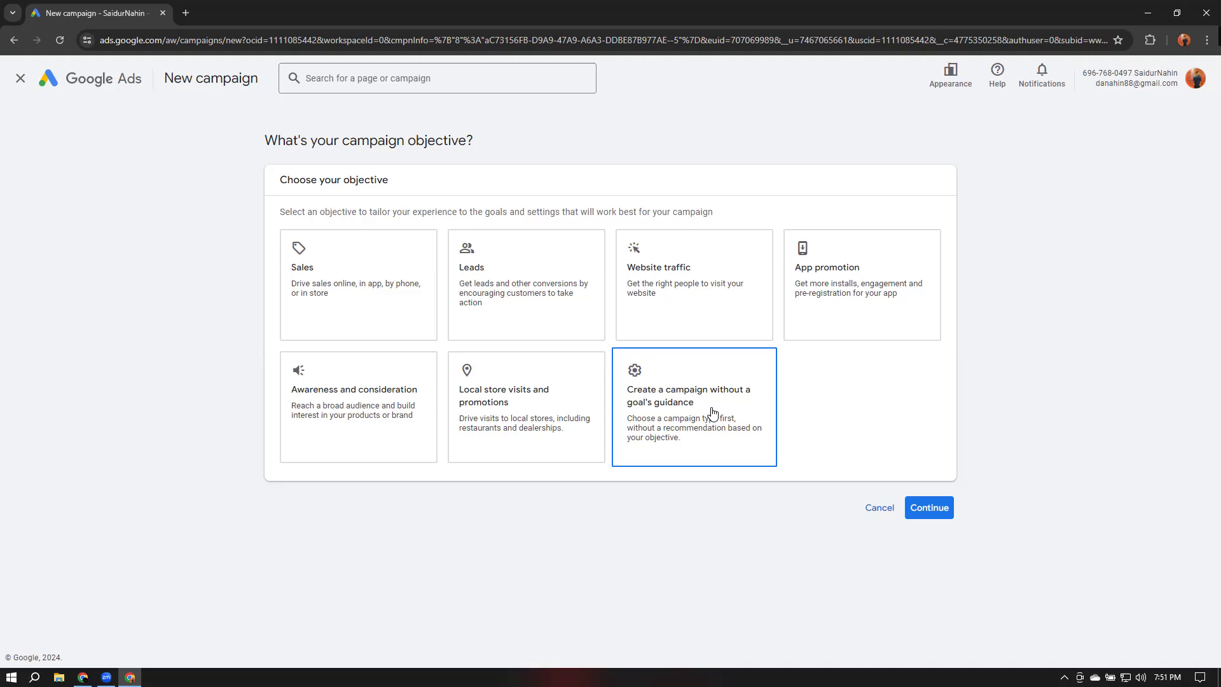
left_click(337, 269)
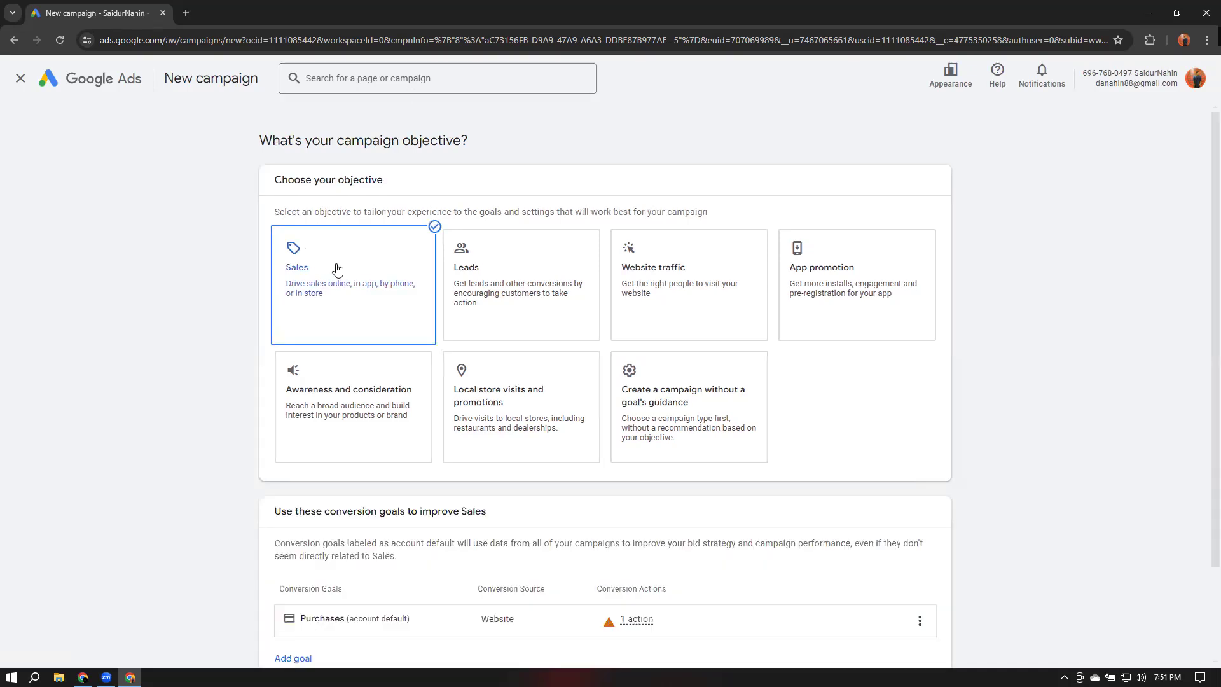
scroll(1004, 324, "down", 2)
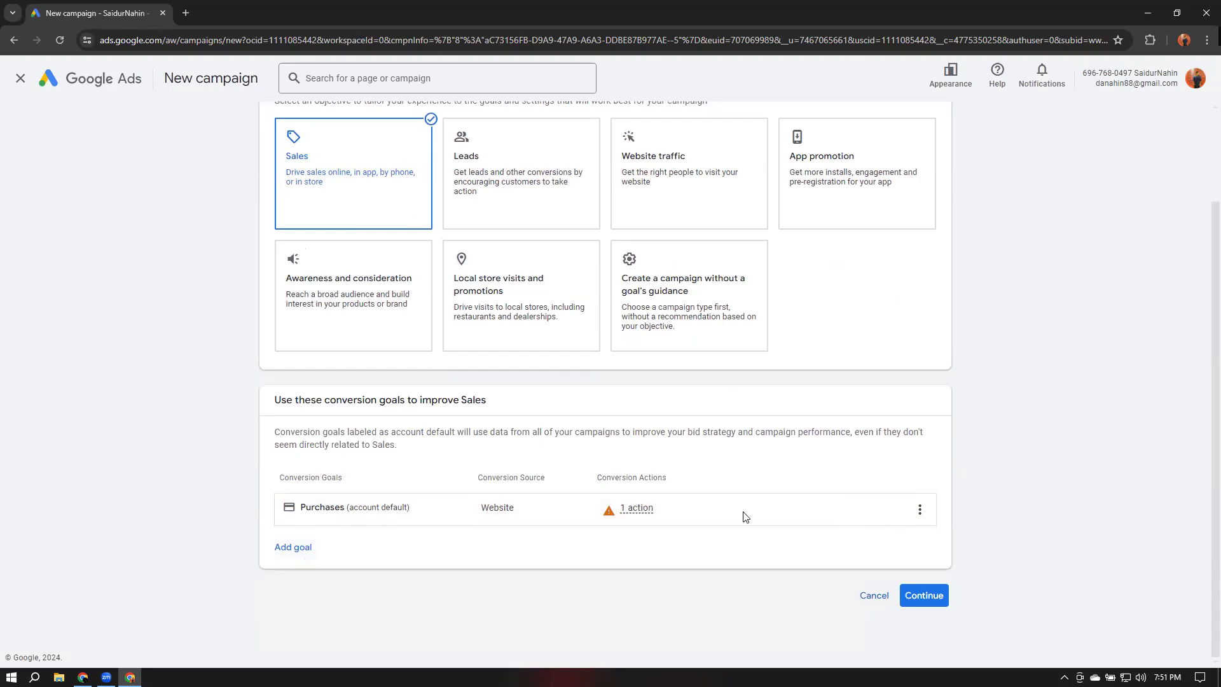
Close the conversion goals guide and confirm leaving it
left_click(920, 510)
left_click(1109, 491)
scroll(1026, 548, "down", 5)
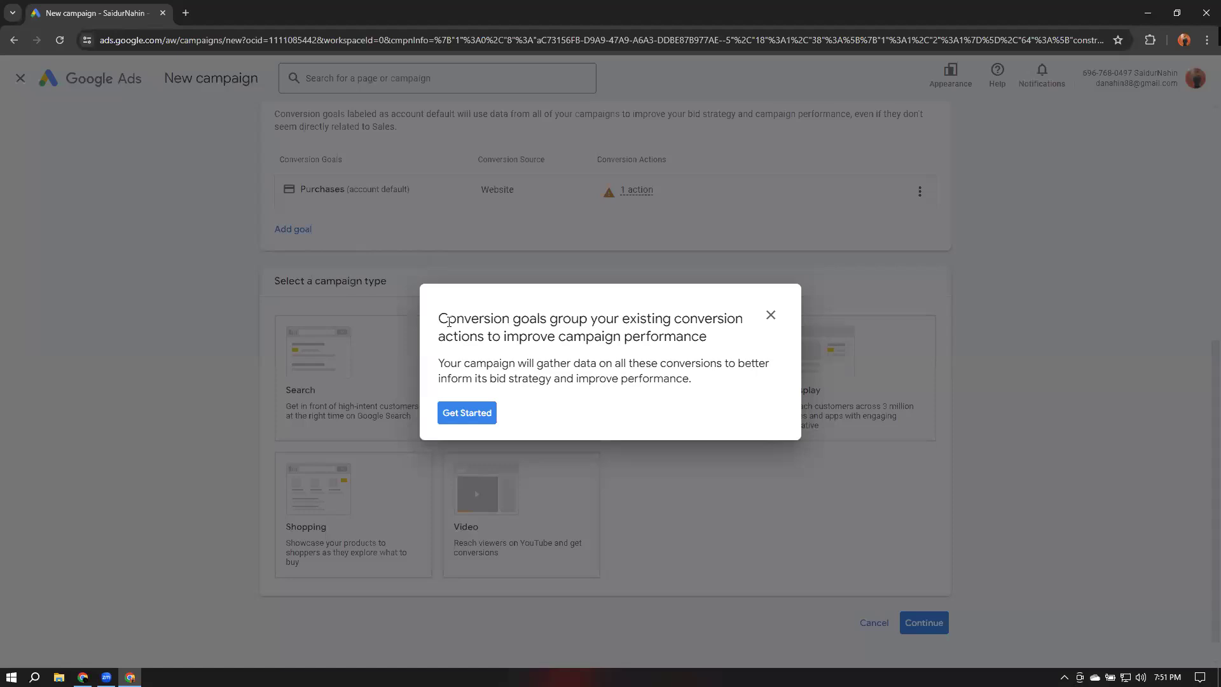
left_click(771, 316)
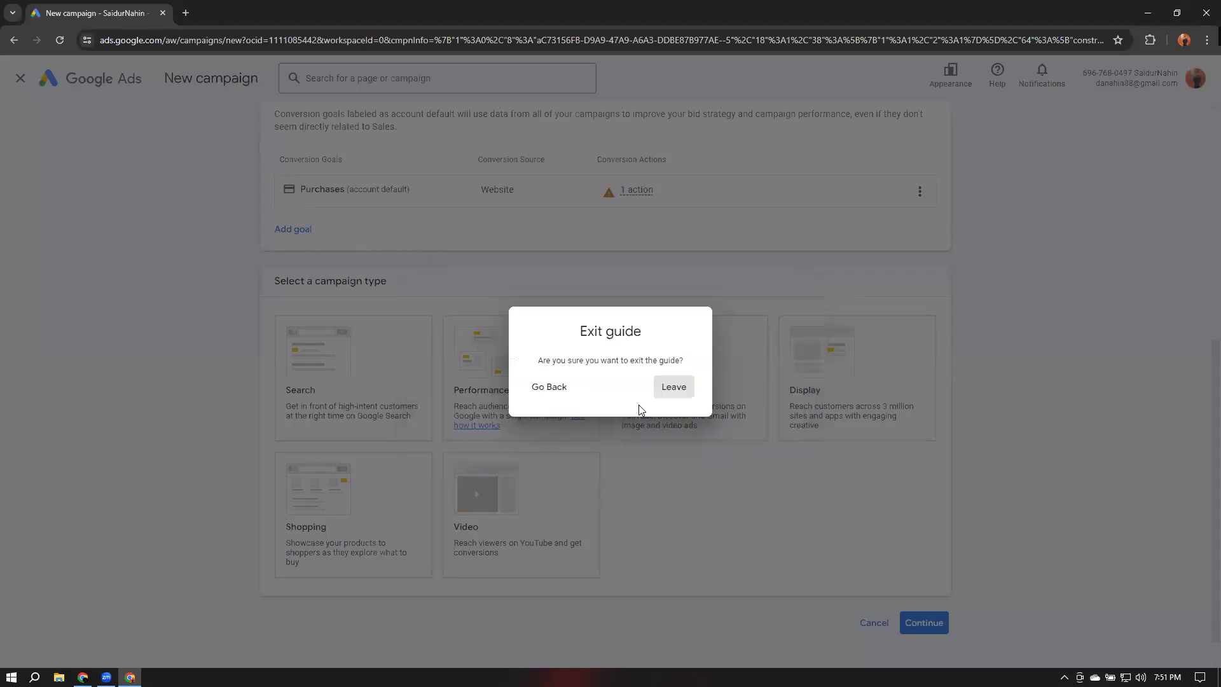
left_click(551, 386)
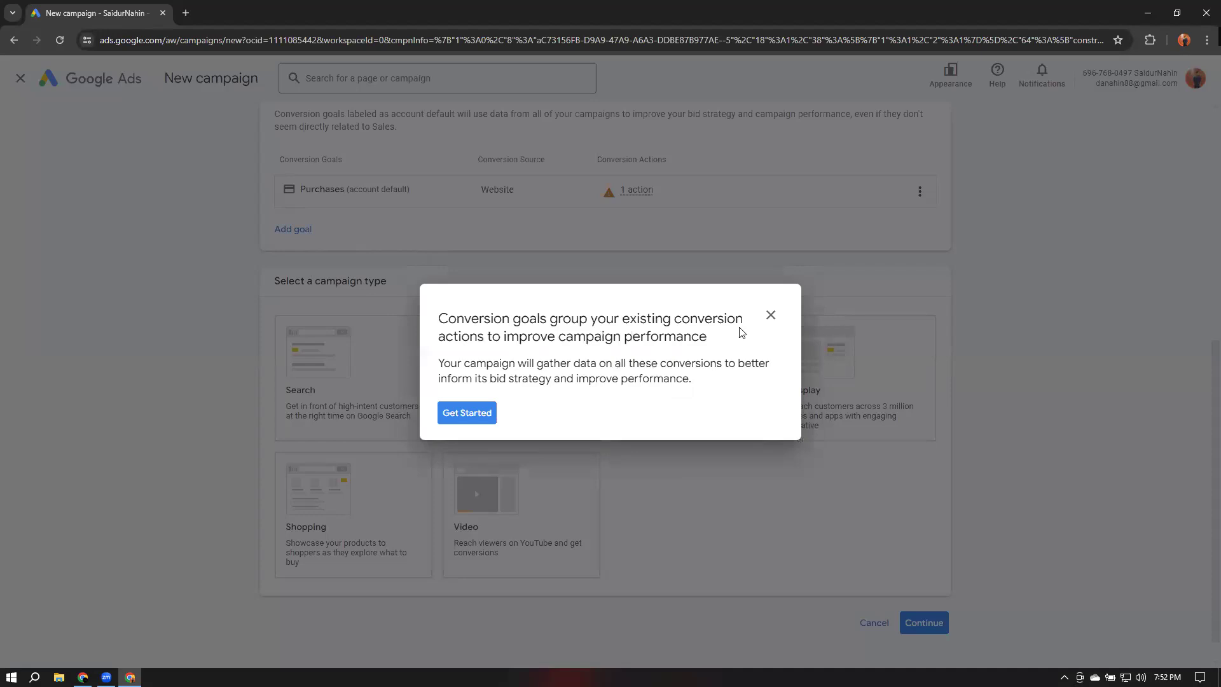
left_click(771, 316)
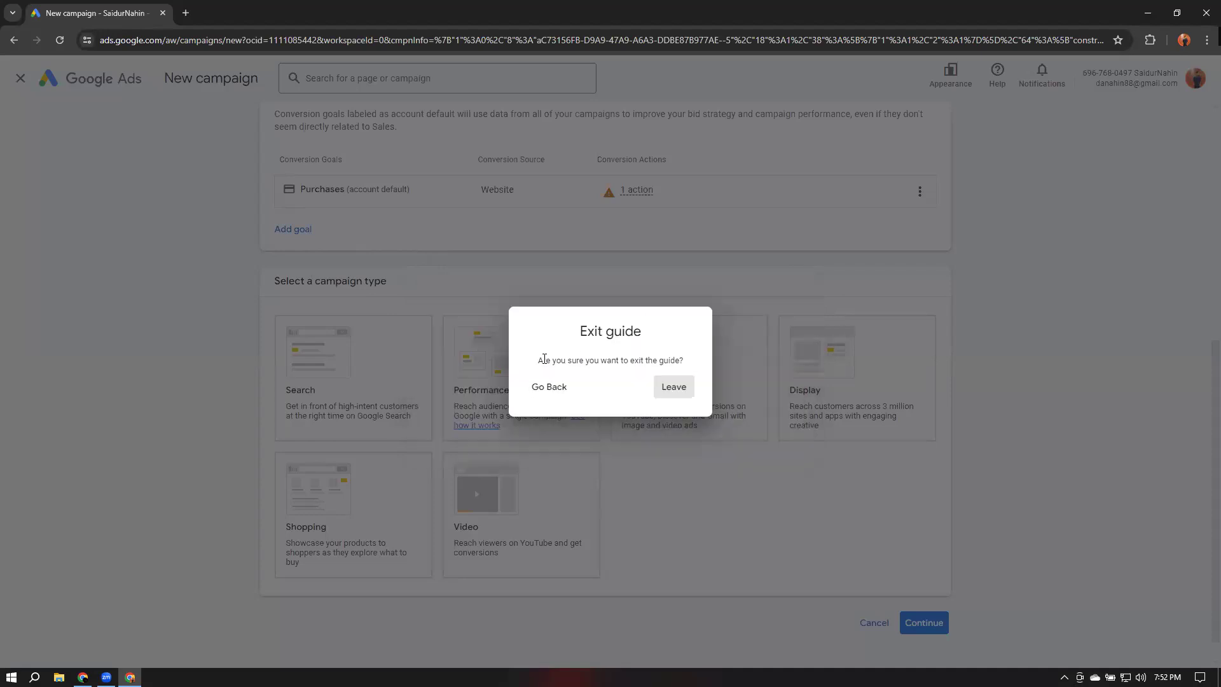
left_click(674, 387)
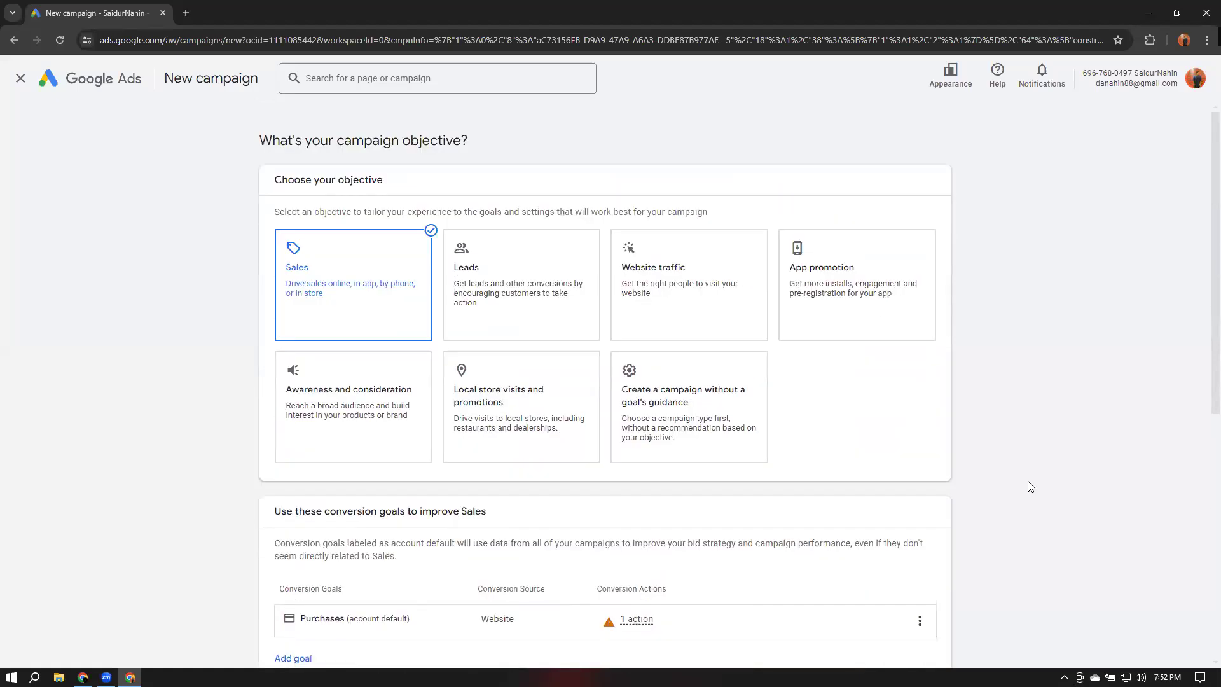
Review the objective, conversion goal and campaign type sections of the new campaign
left_click_drag(275, 188, 441, 188)
scroll(639, 285, "down", 6)
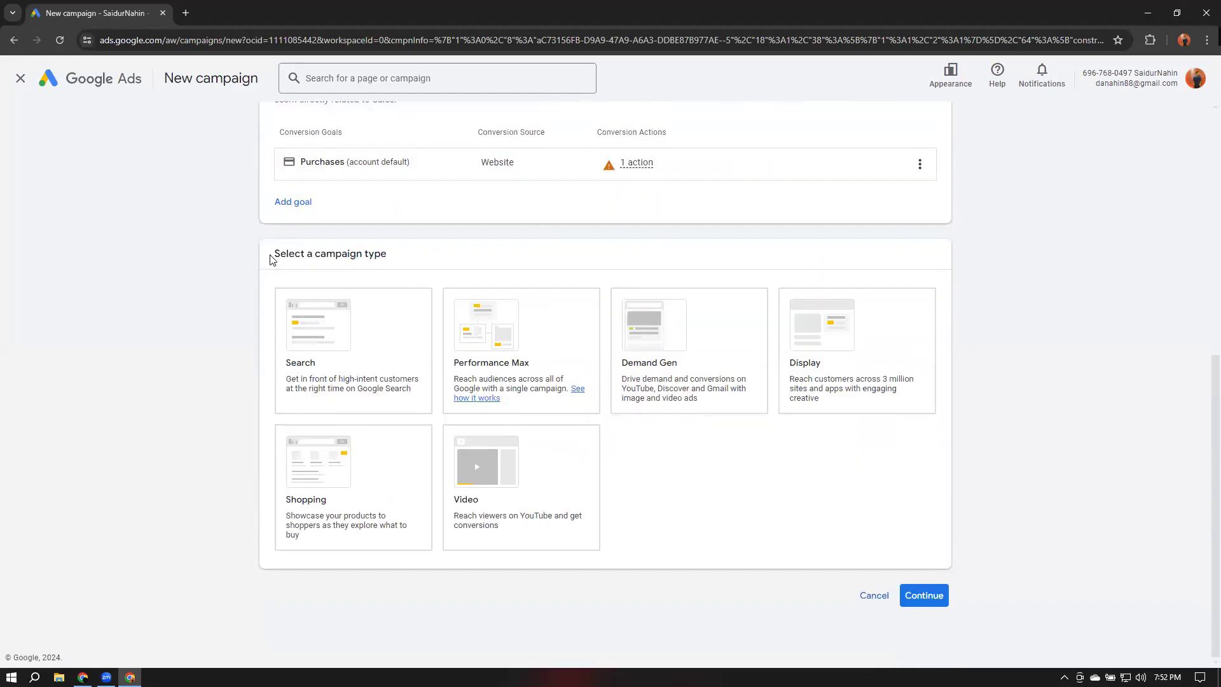
left_click_drag(273, 254, 404, 265)
left_click(1018, 347)
scroll(738, 316, "up", 2)
scroll(1029, 444, "down", 2)
left_click_drag(263, 254, 475, 257)
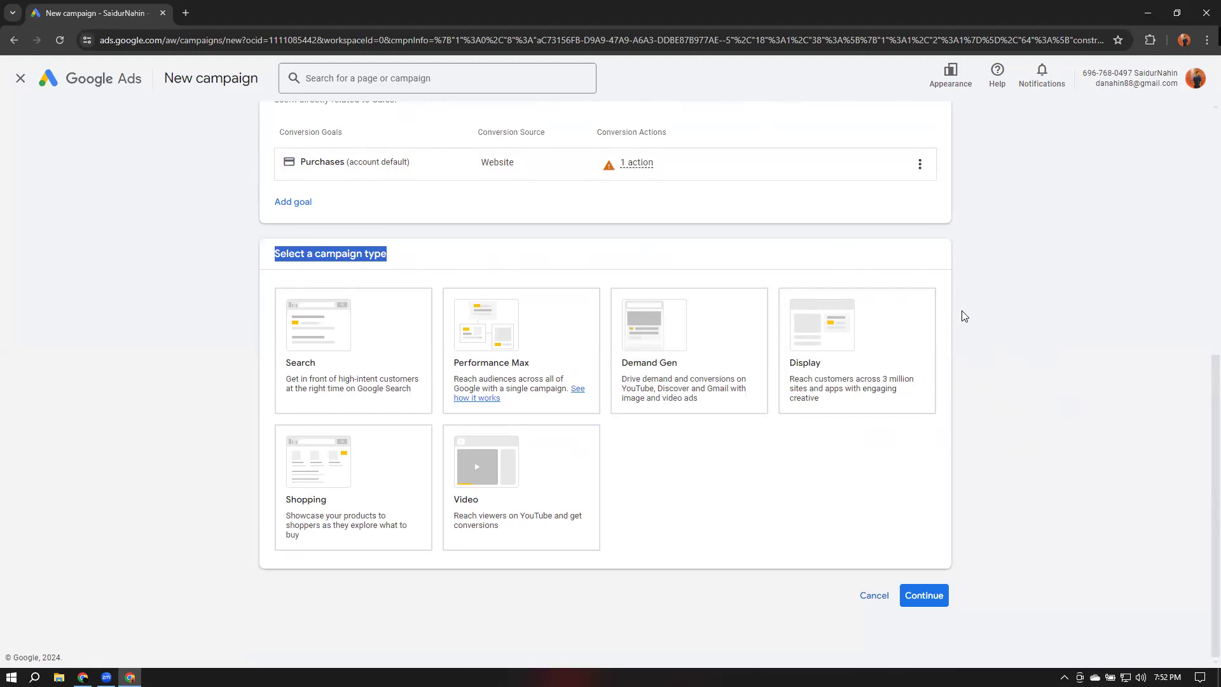
scroll(1060, 365, "up", 7)
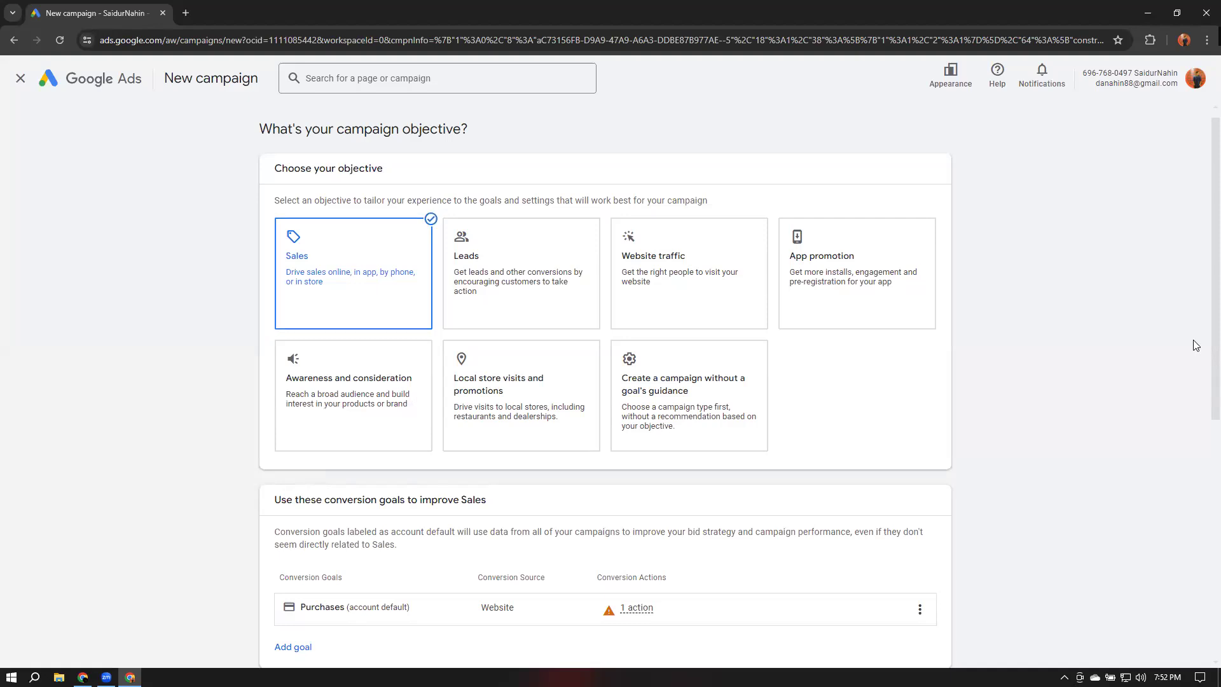
scroll(1009, 370, "down", 7)
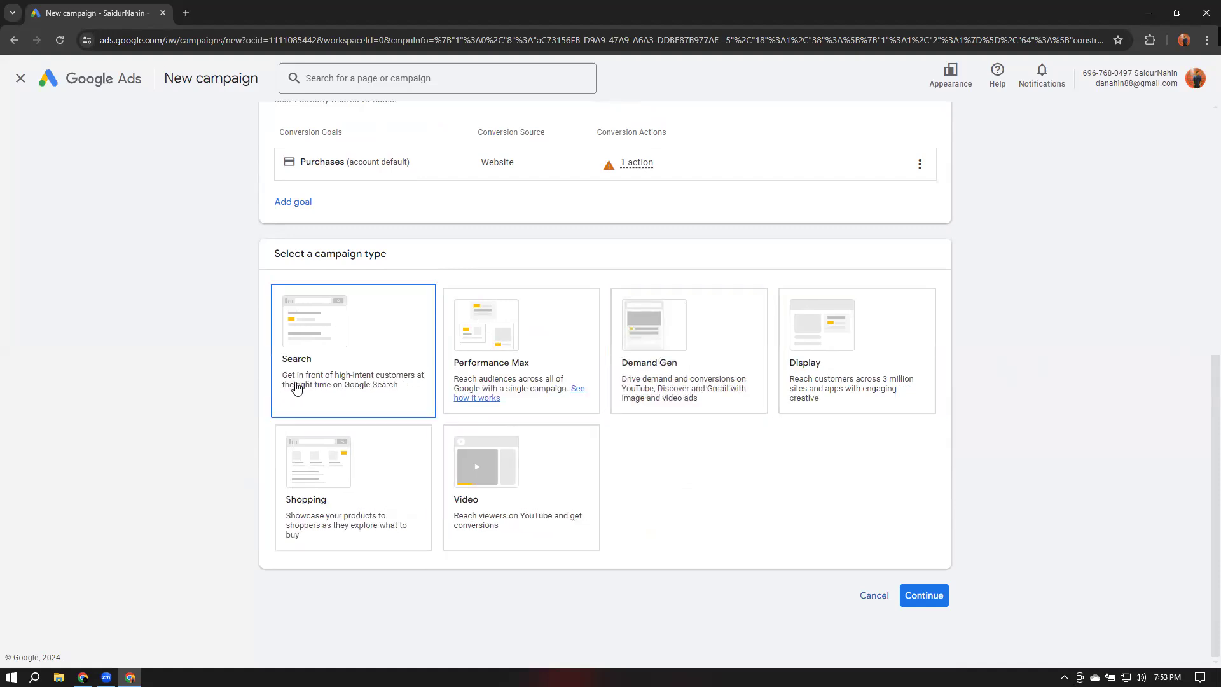
Open a new browser tab, search Google for air ticket and scroll through the sponsored results
left_click(185, 13)
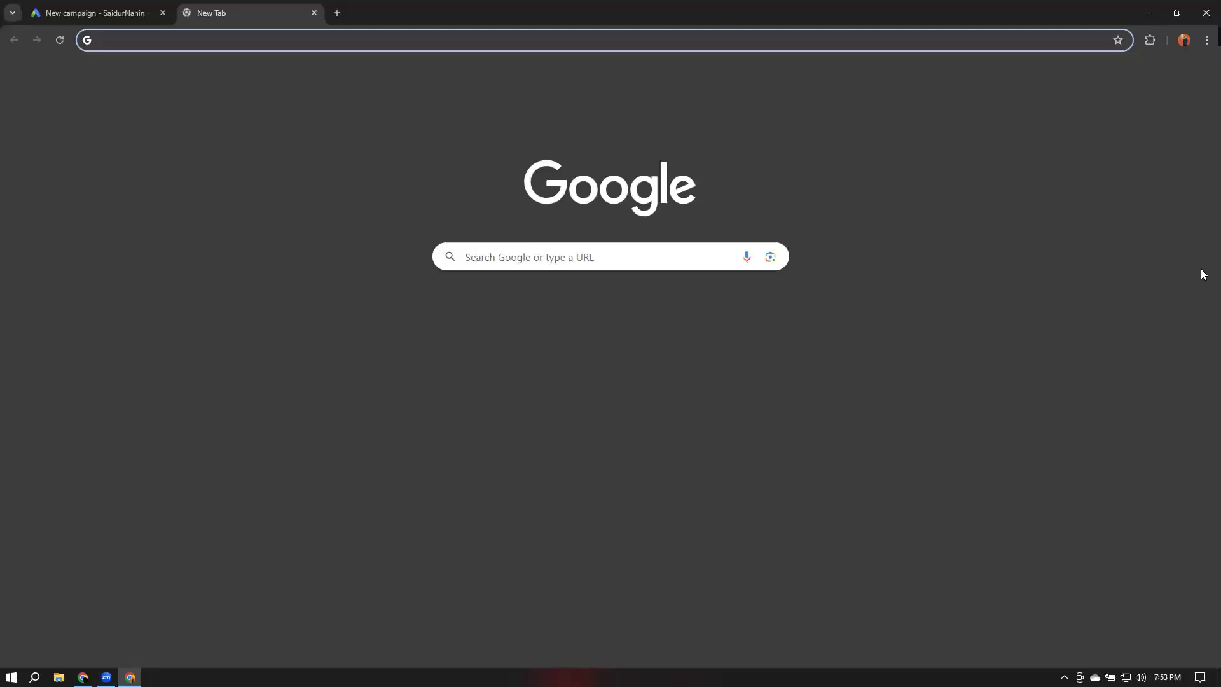
type("air t")
key("Down")
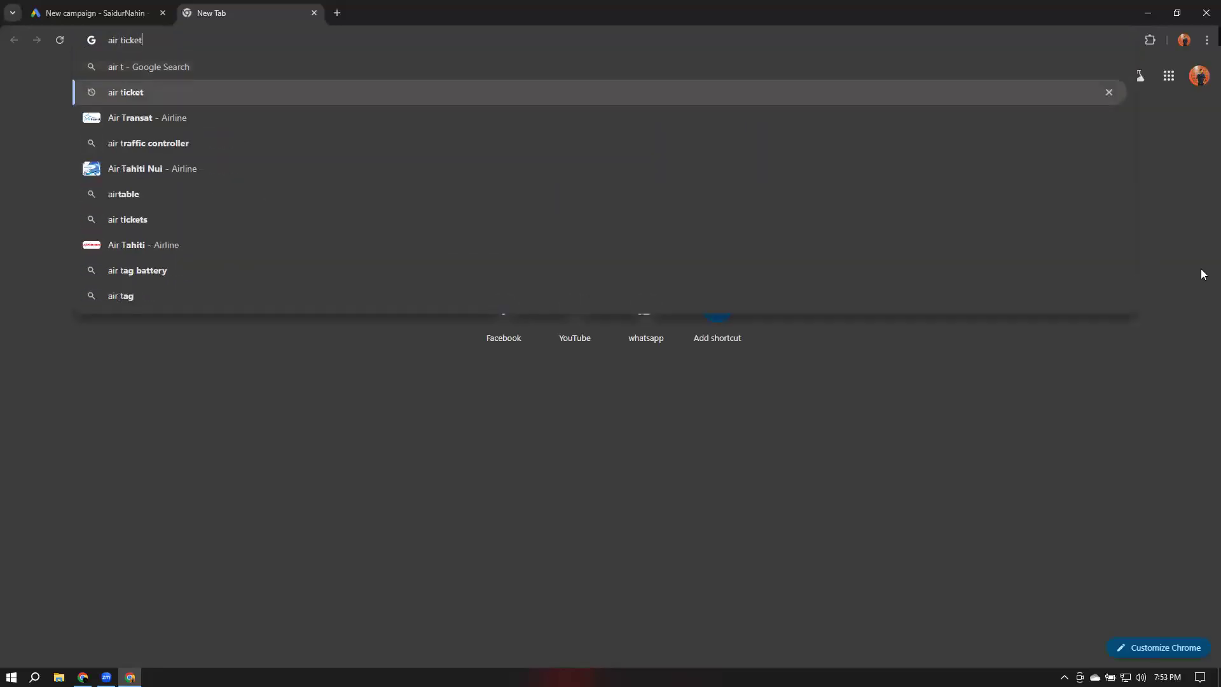
key("Return")
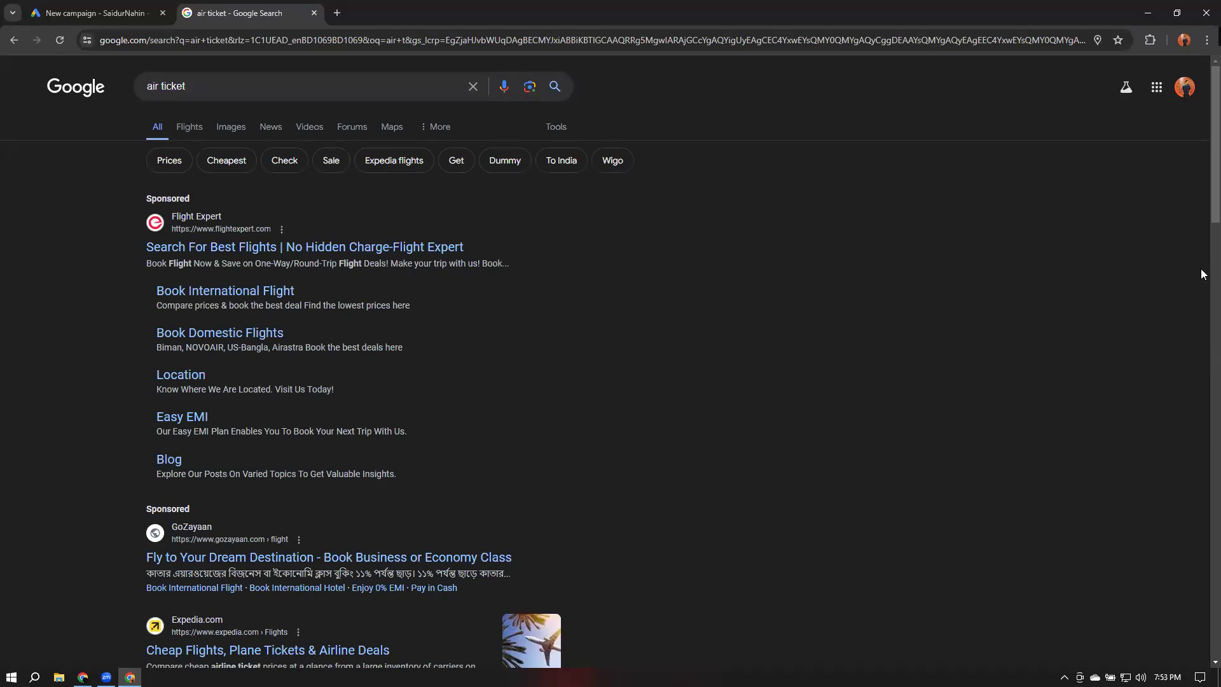
left_click_drag(142, 199, 191, 200)
scroll(141, 265, "down", 4)
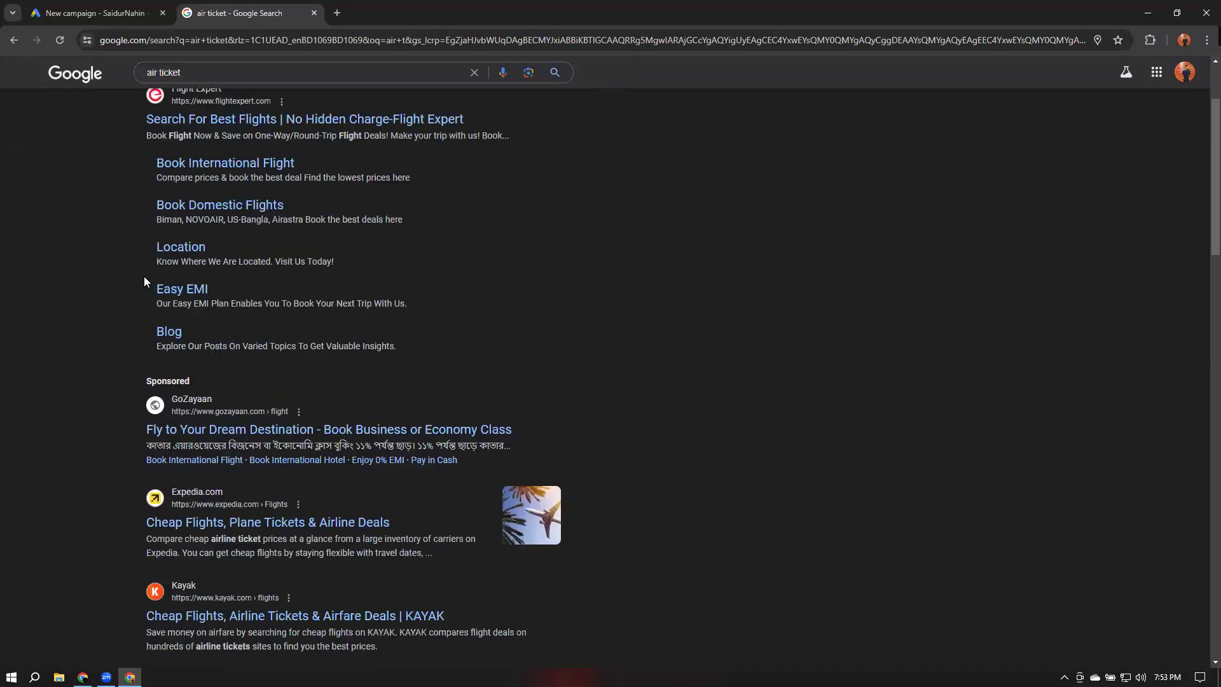
scroll(149, 291, "down", 2)
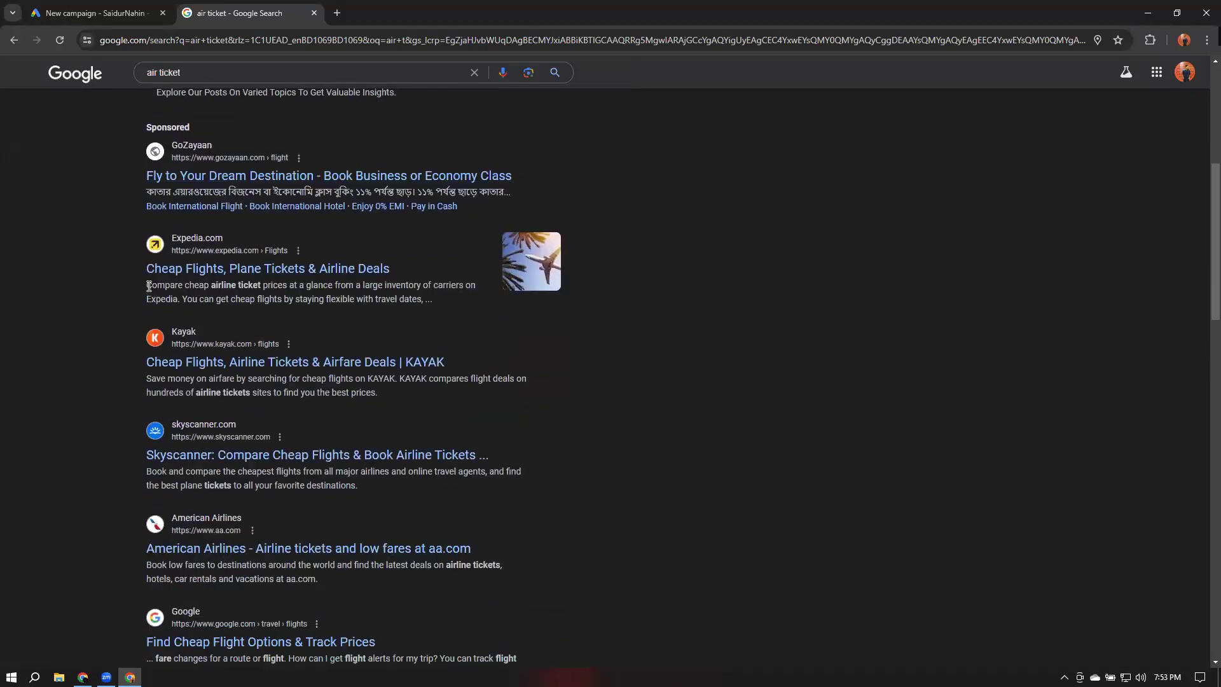
scroll(149, 287, "up", 7)
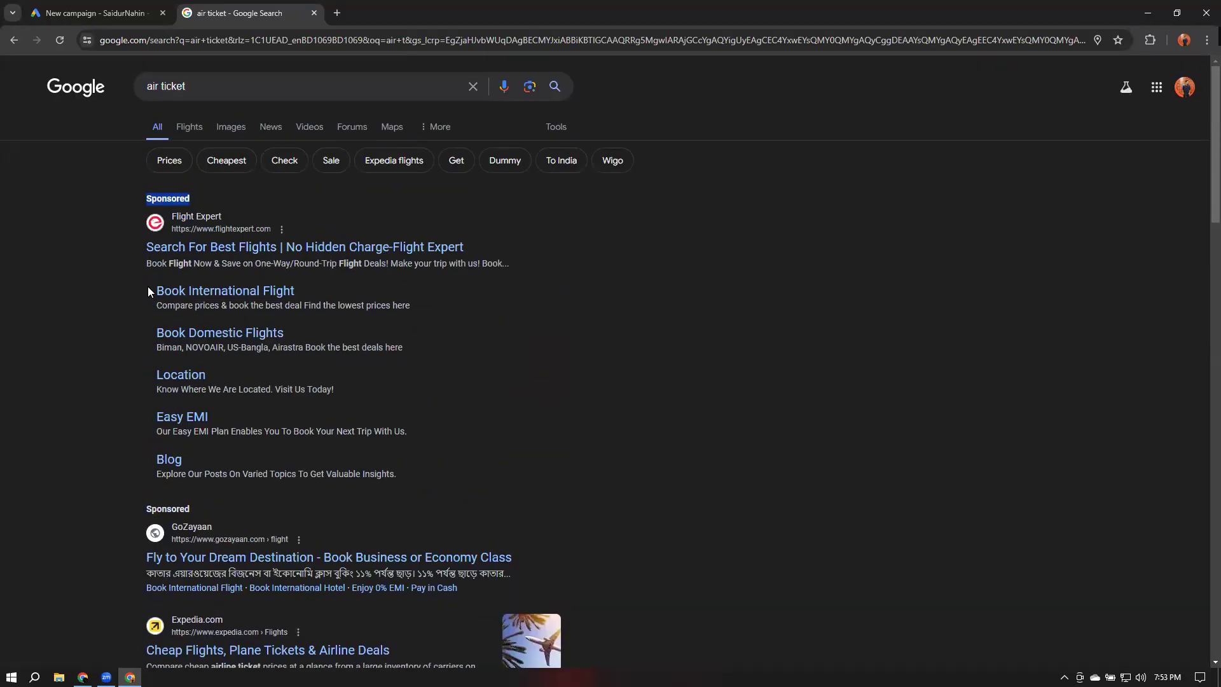
Search Google for air ticket price in another new tab
left_click(337, 12)
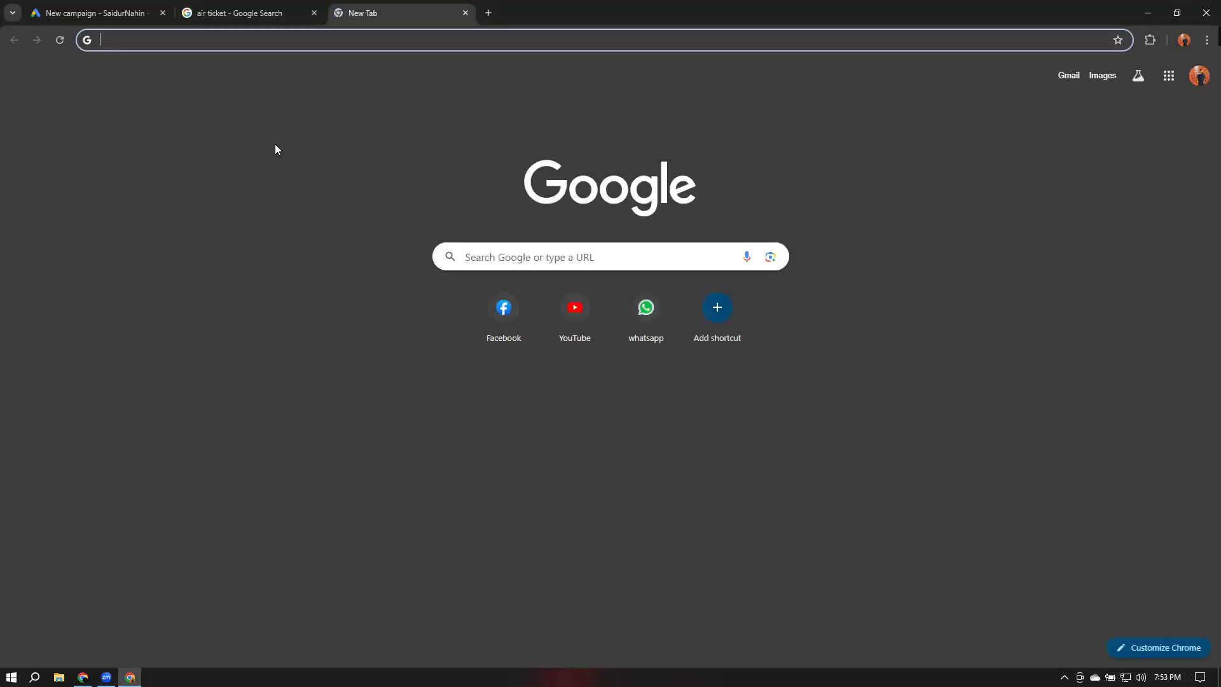
left_click(124, 42)
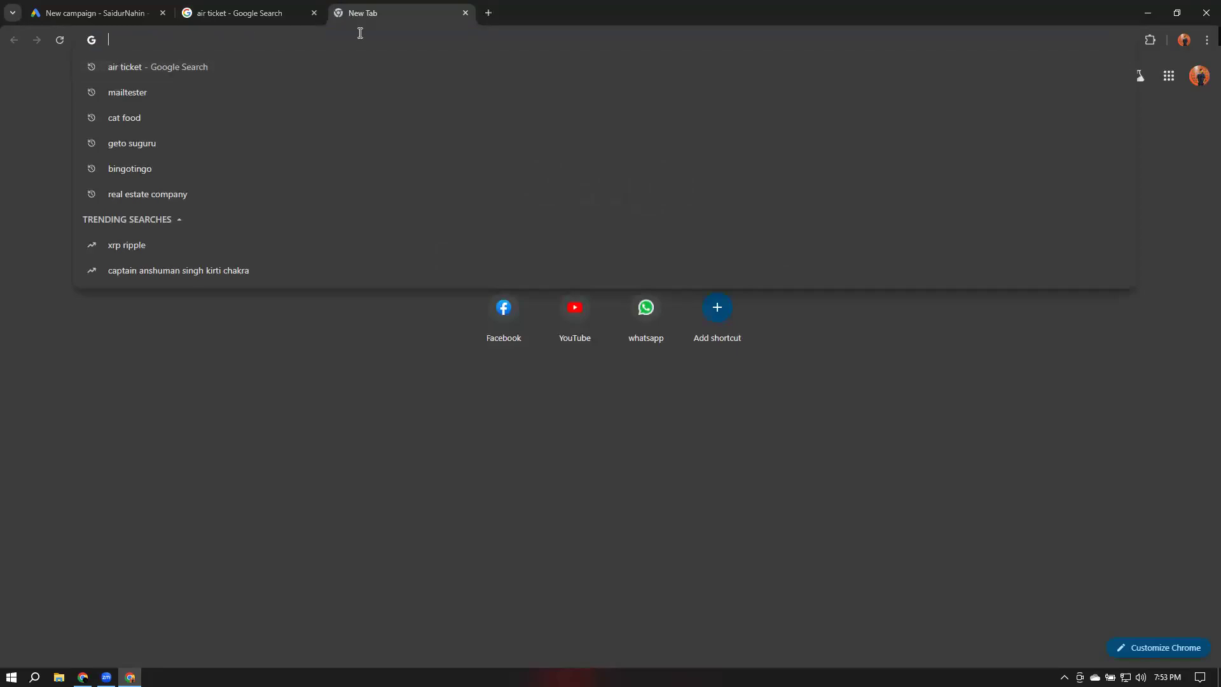
type("air")
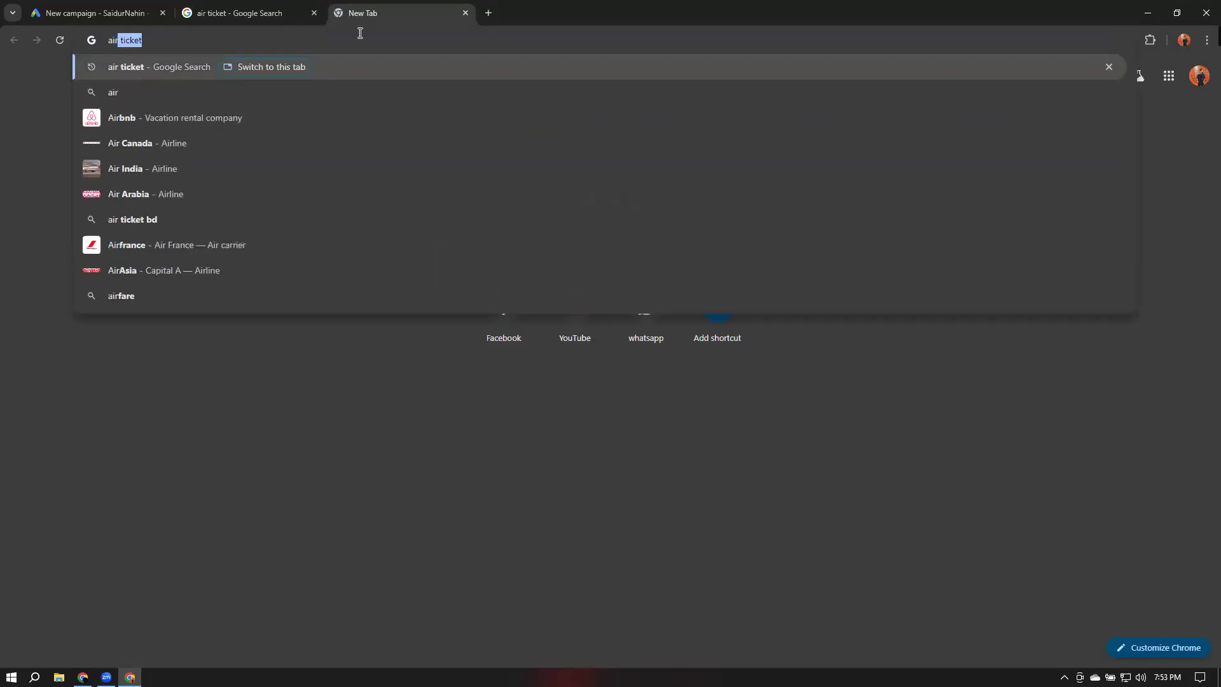
type(" ticket price")
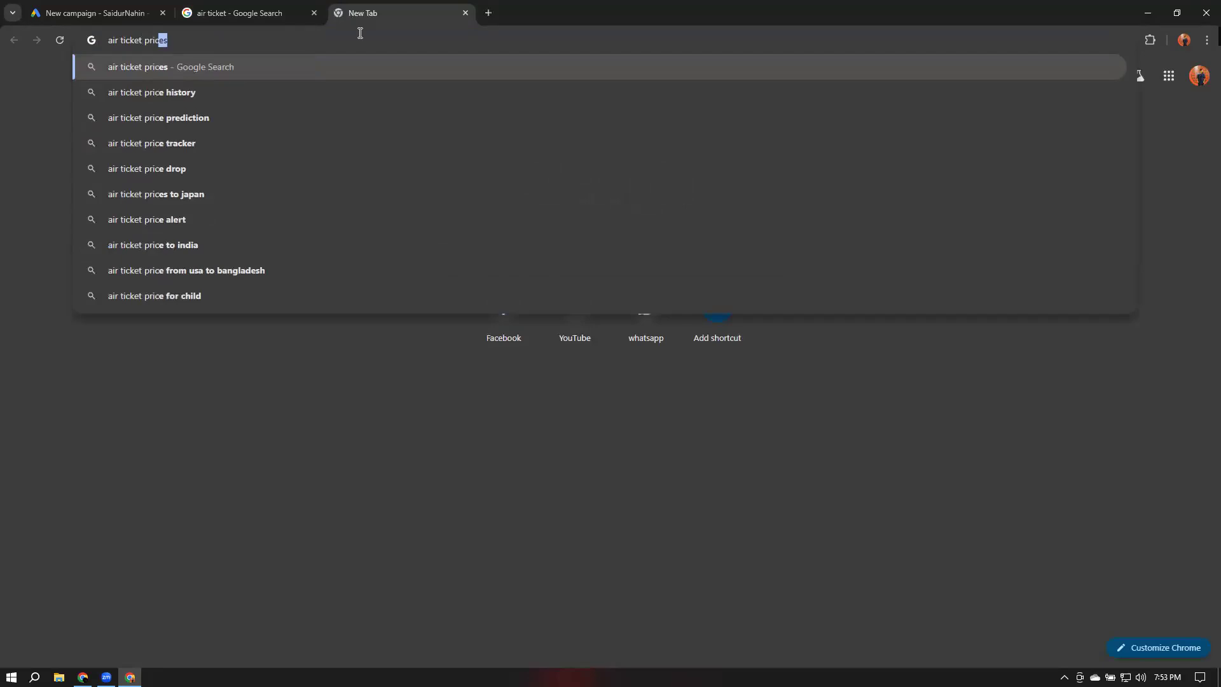
key("Delete")
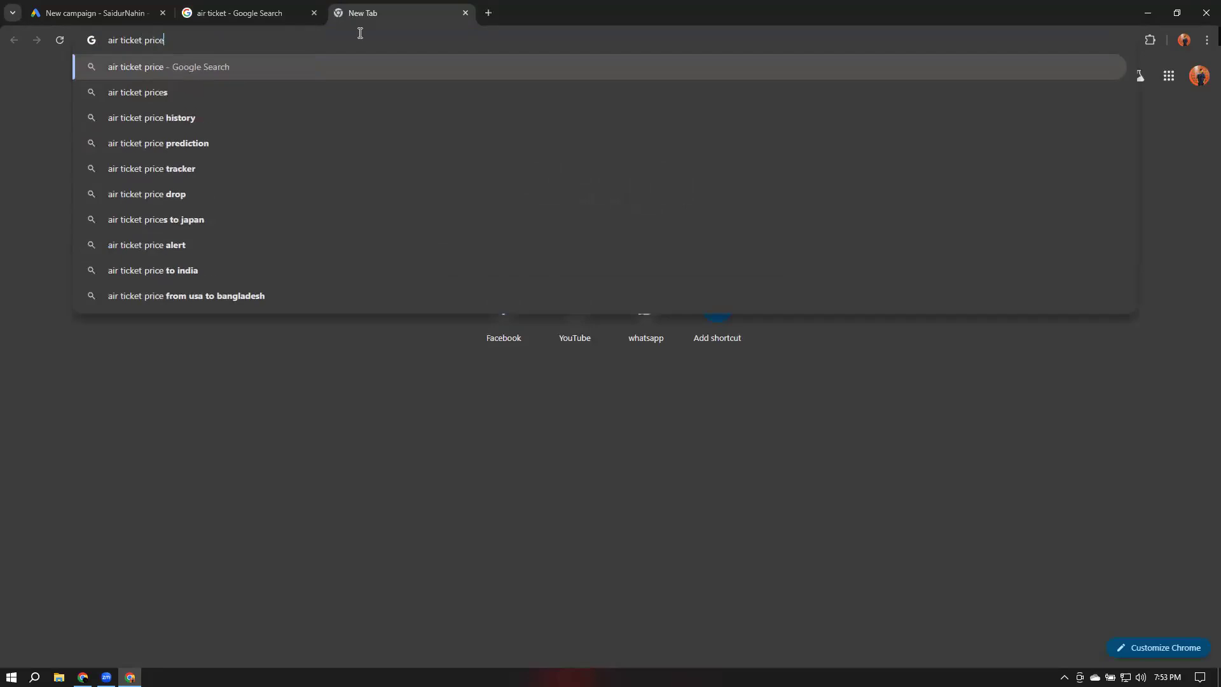
key("Return")
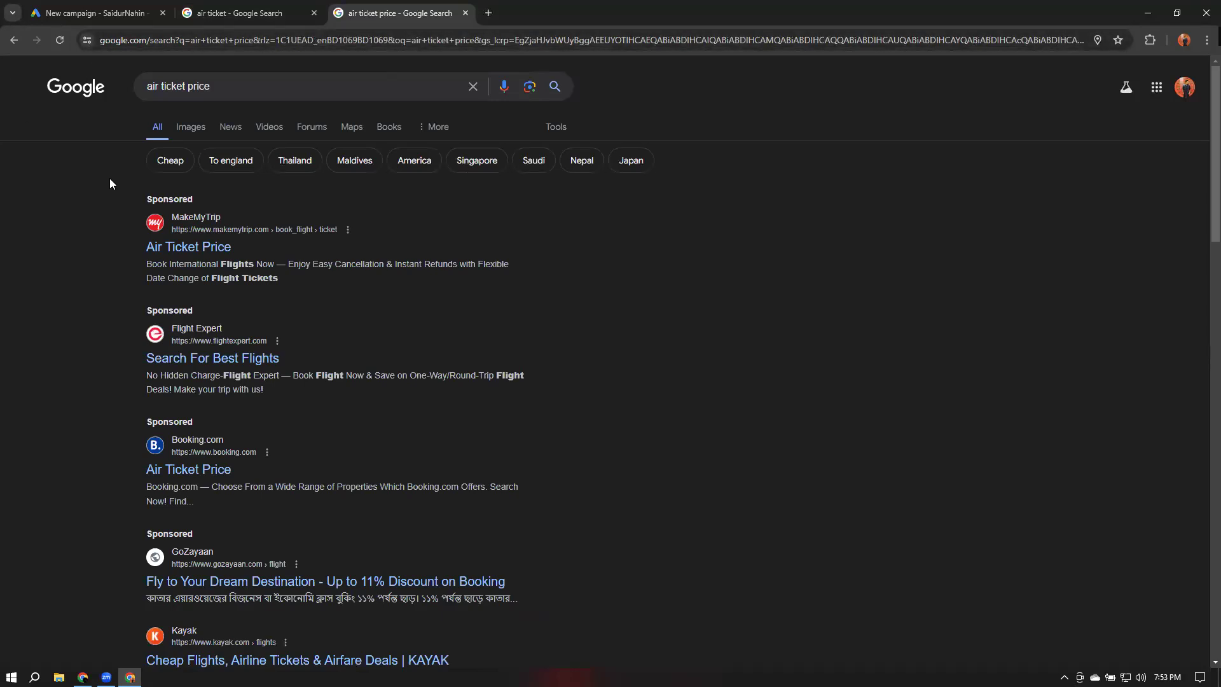
Compare the sponsored ads on the air ticket price and air ticket result tabs
left_click_drag(144, 200, 208, 195)
left_click_drag(143, 311, 224, 314)
left_click_drag(141, 421, 208, 424)
scroll(207, 425, "down", 2)
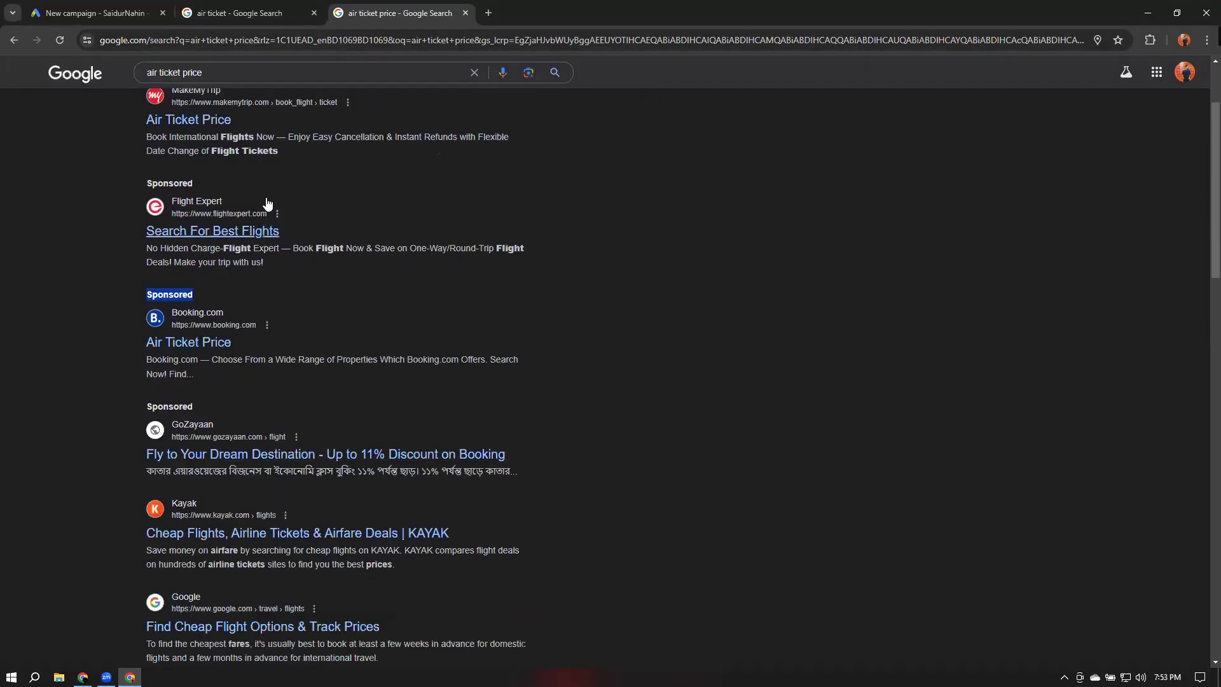
scroll(265, 204, "up", 2)
left_click(937, 244)
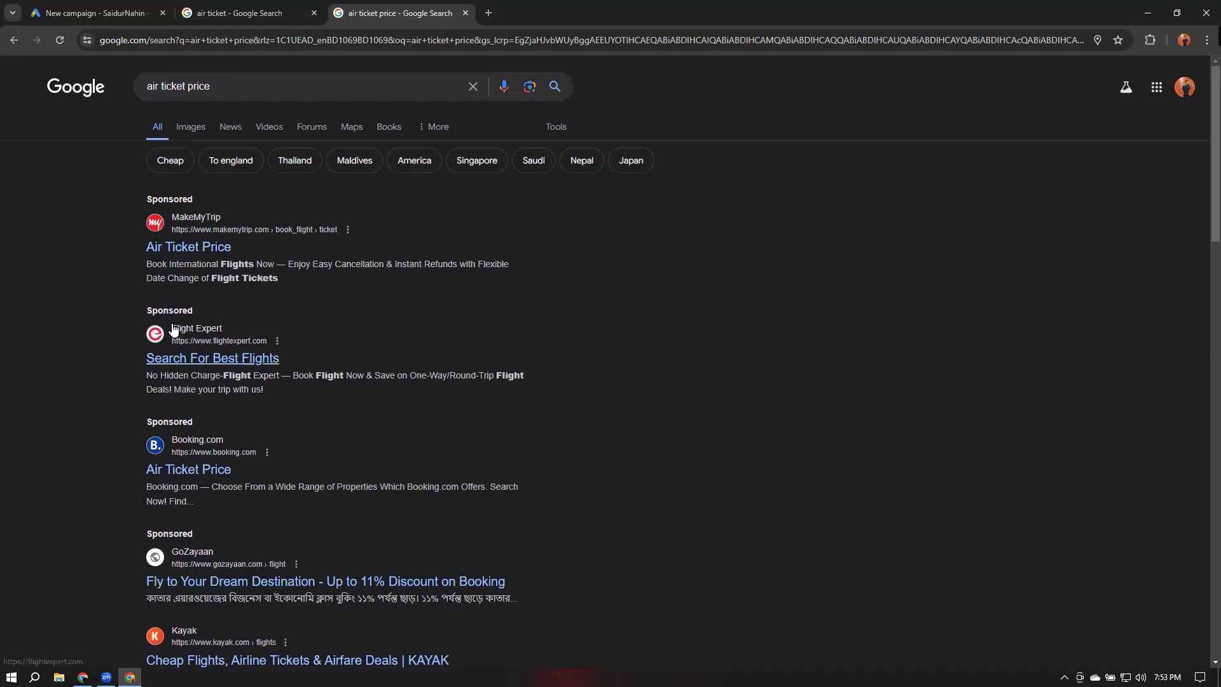
left_click(241, 8)
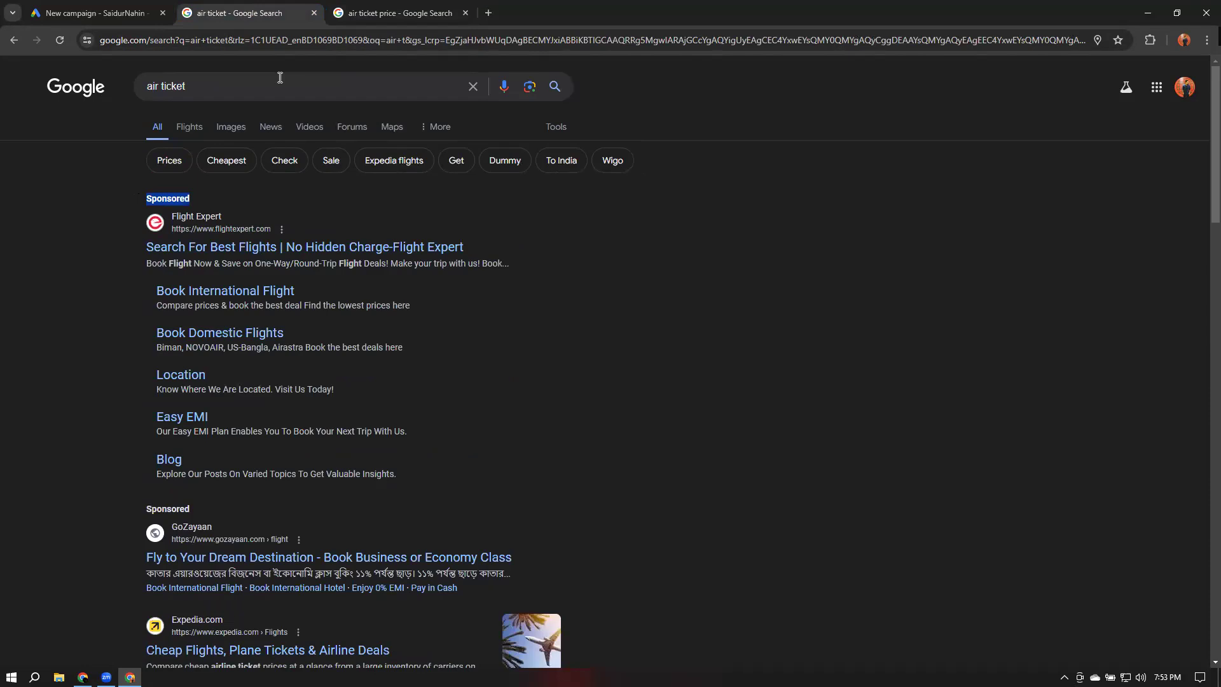
left_click(394, 9)
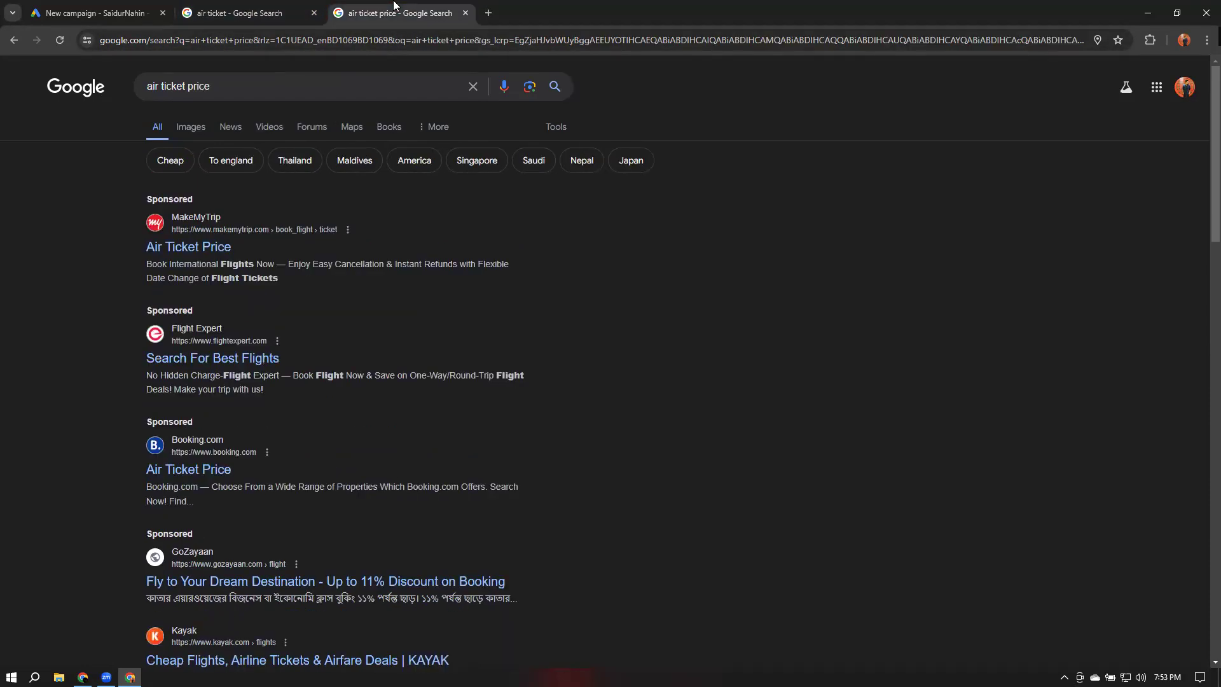
left_click(280, 8)
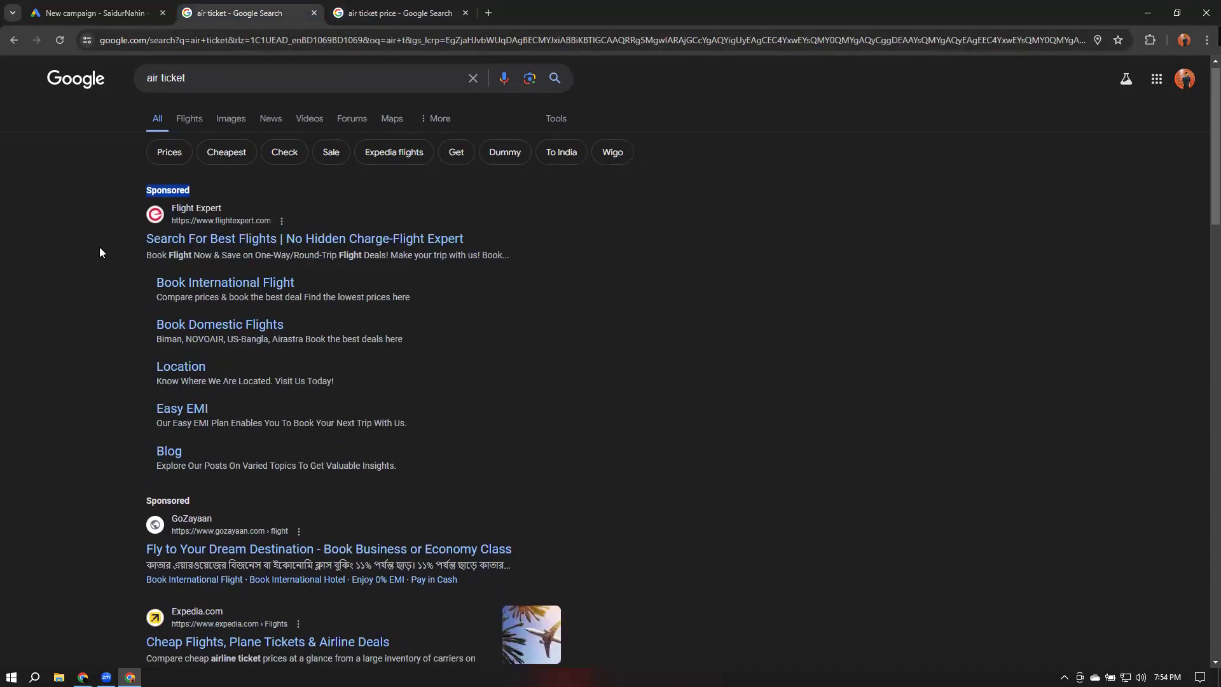
Review the sponsored listings again on the air ticket tab and the air ticket price tab
scroll(99, 252, "down", 1)
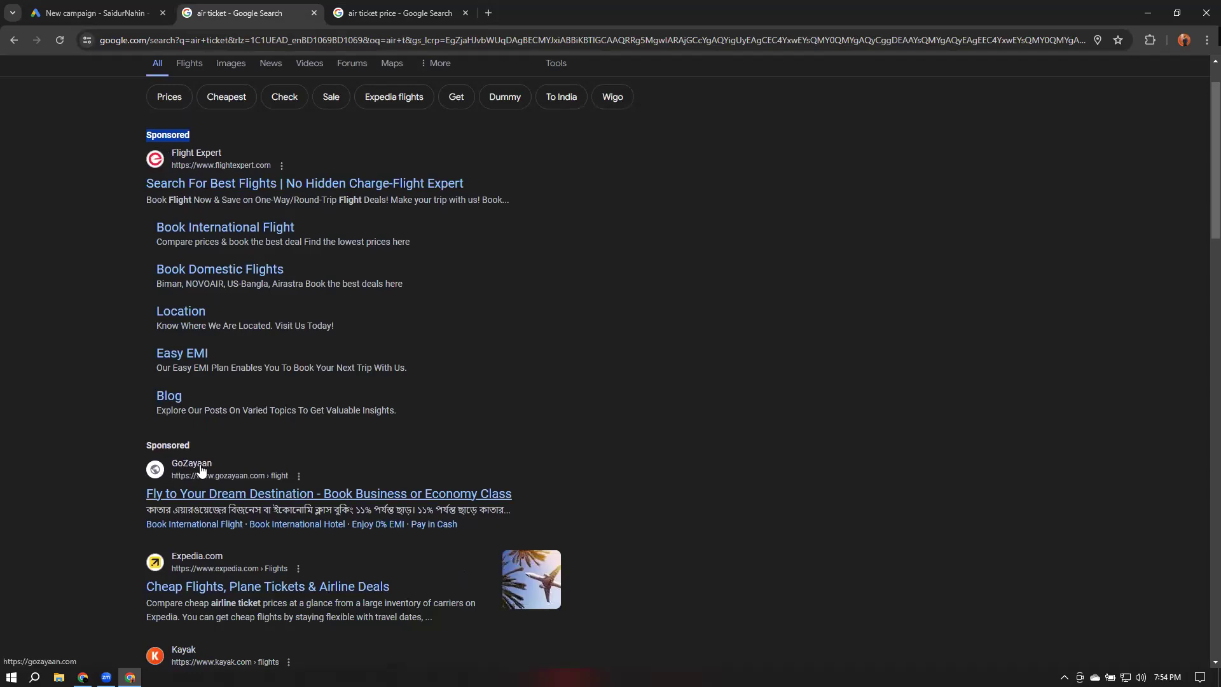
scroll(176, 167, "up", 1)
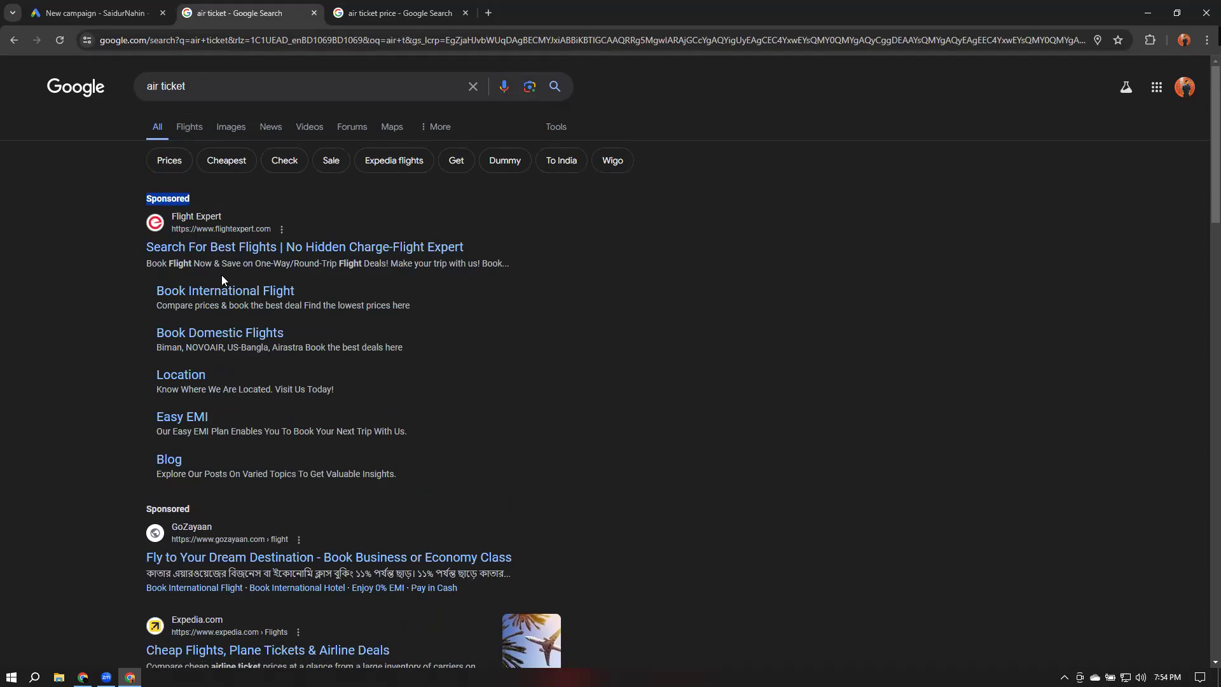
left_click(394, 13)
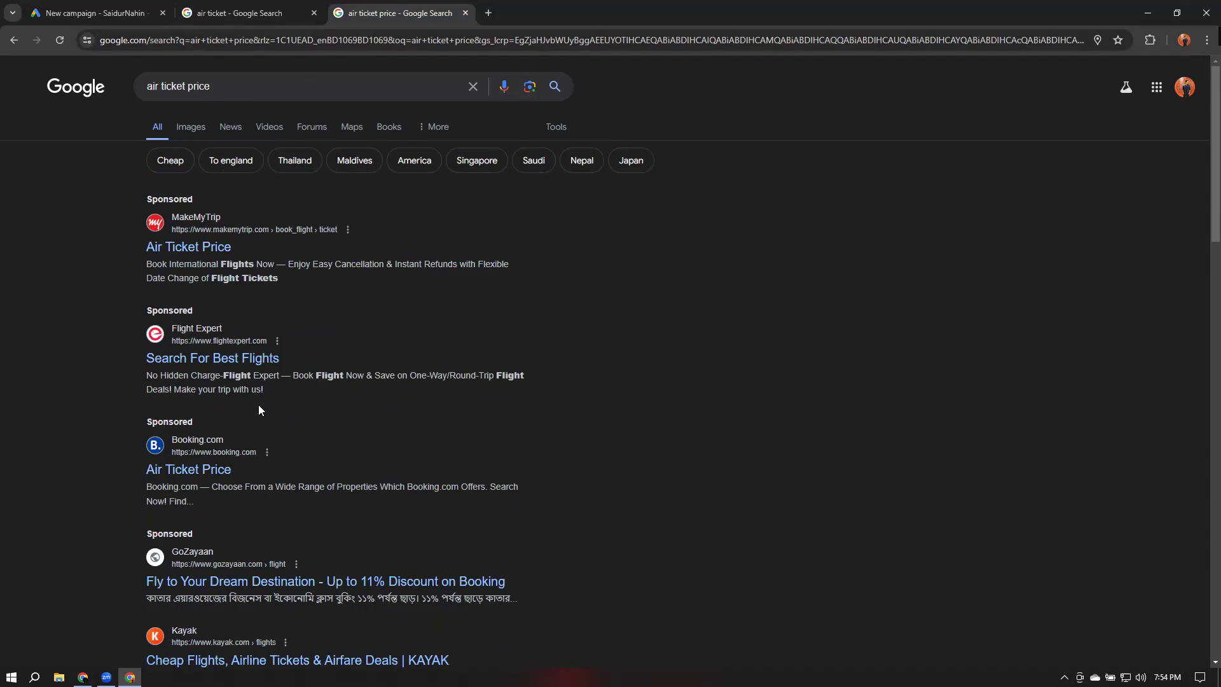
scroll(783, 273, "down", 2)
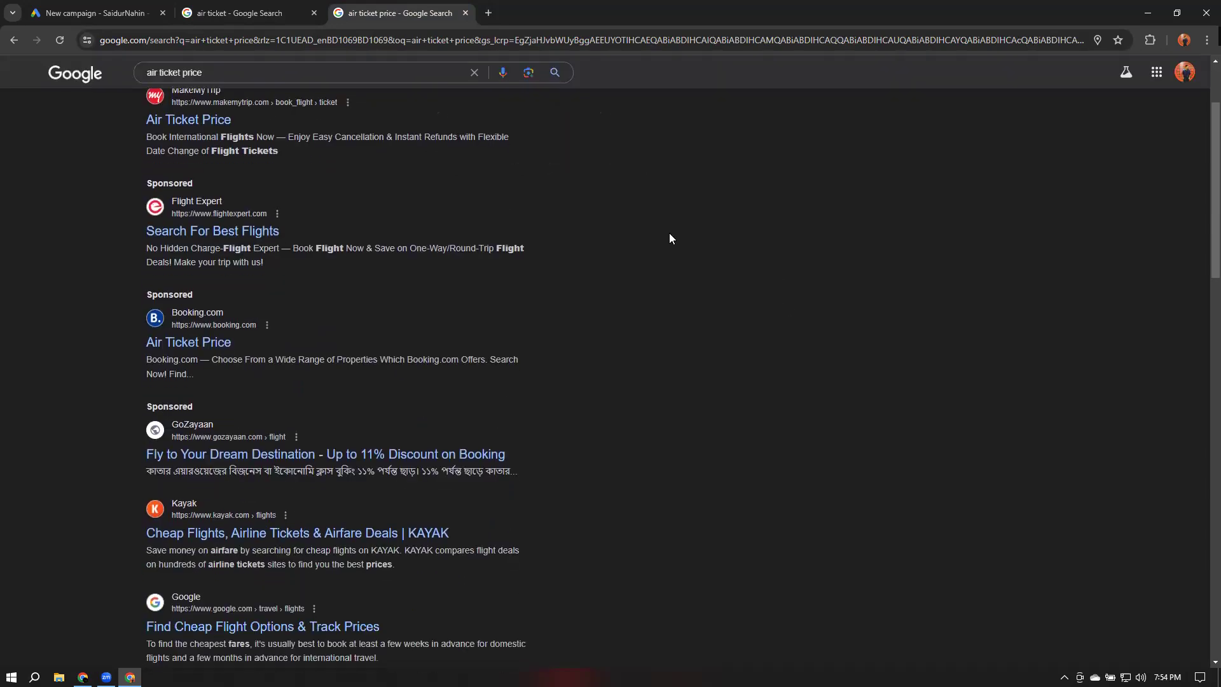
scroll(689, 243, "up", 1)
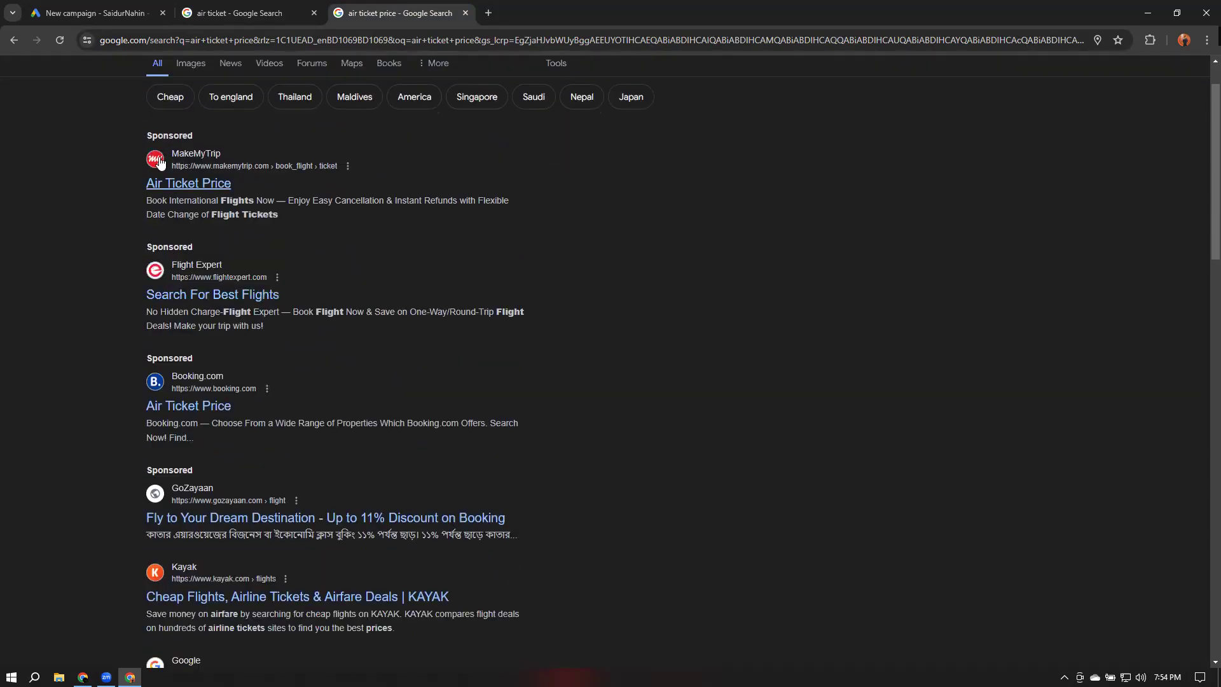
scroll(248, 178, "up", 1)
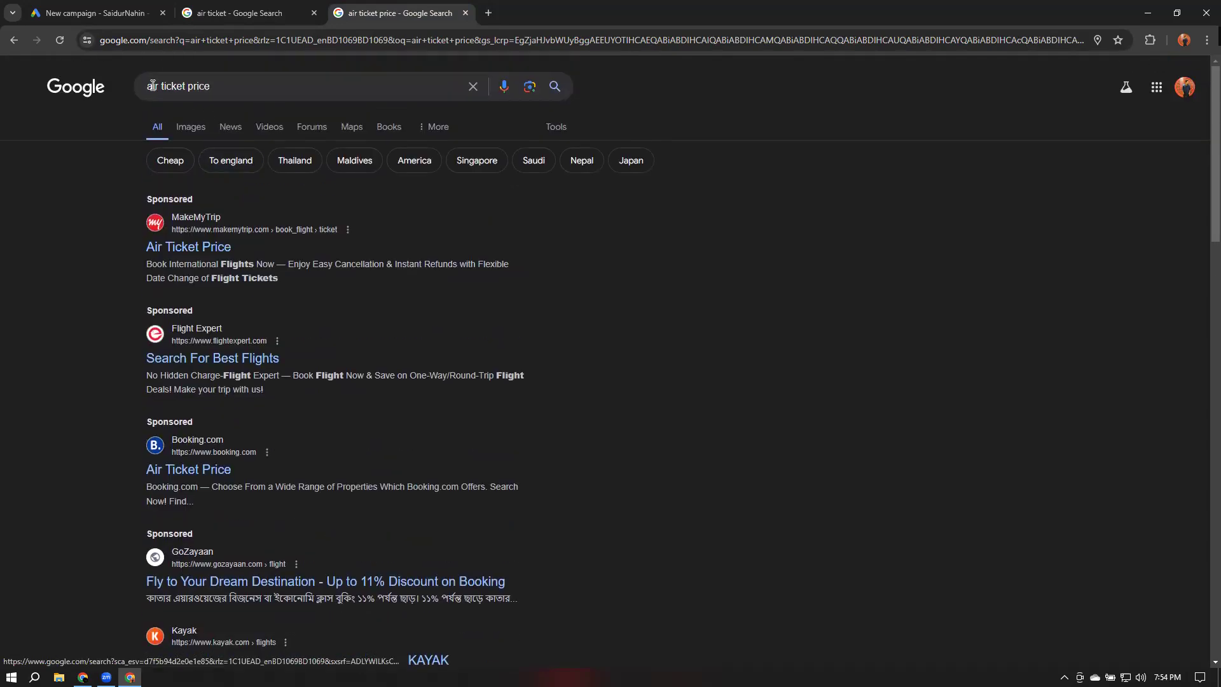
left_click(228, 84)
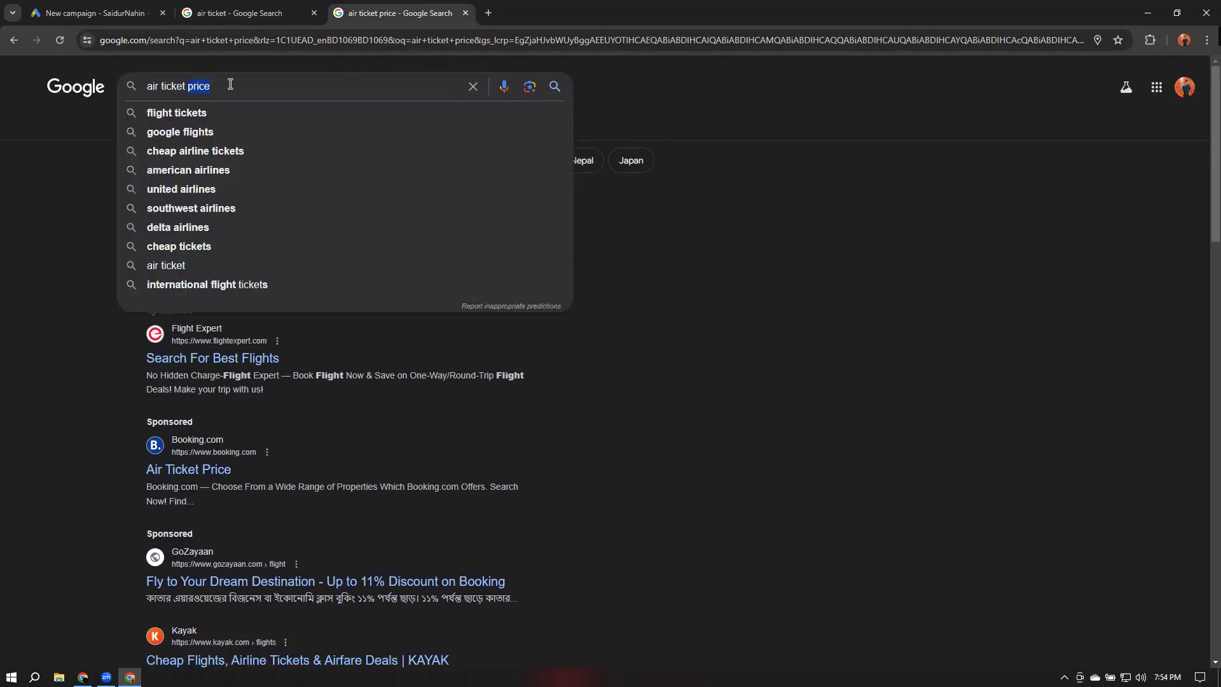
left_click(864, 207)
scroll(201, 229, "down", 3)
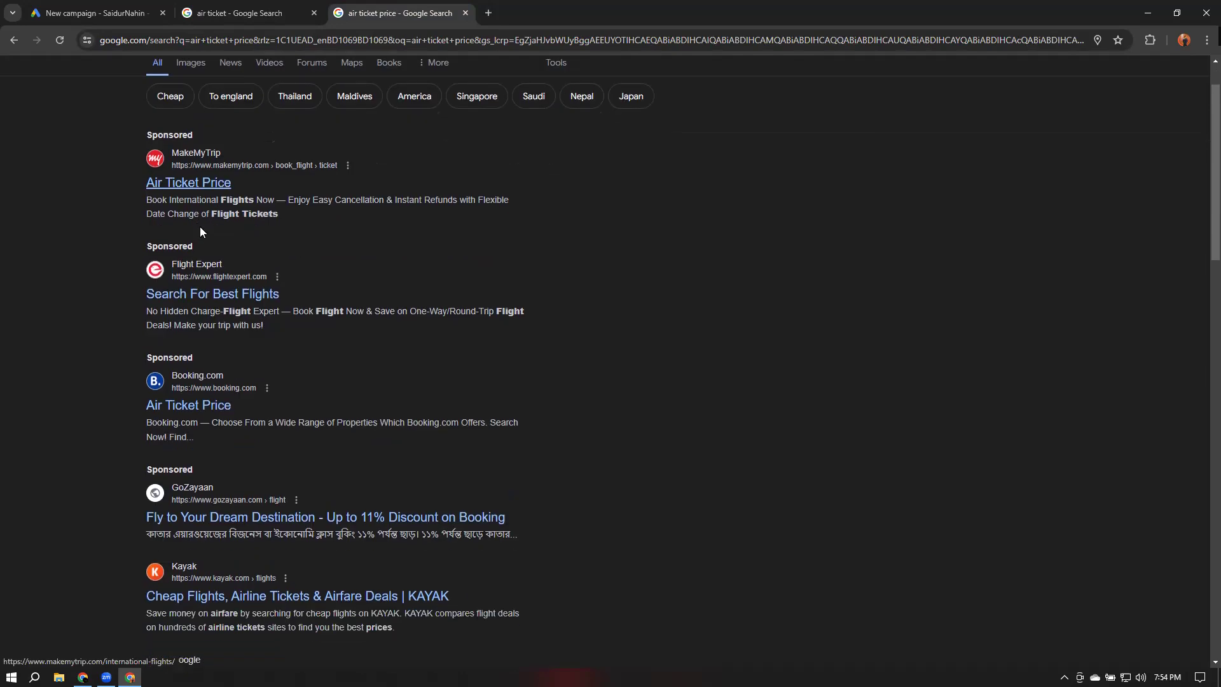
scroll(215, 430, "up", 2)
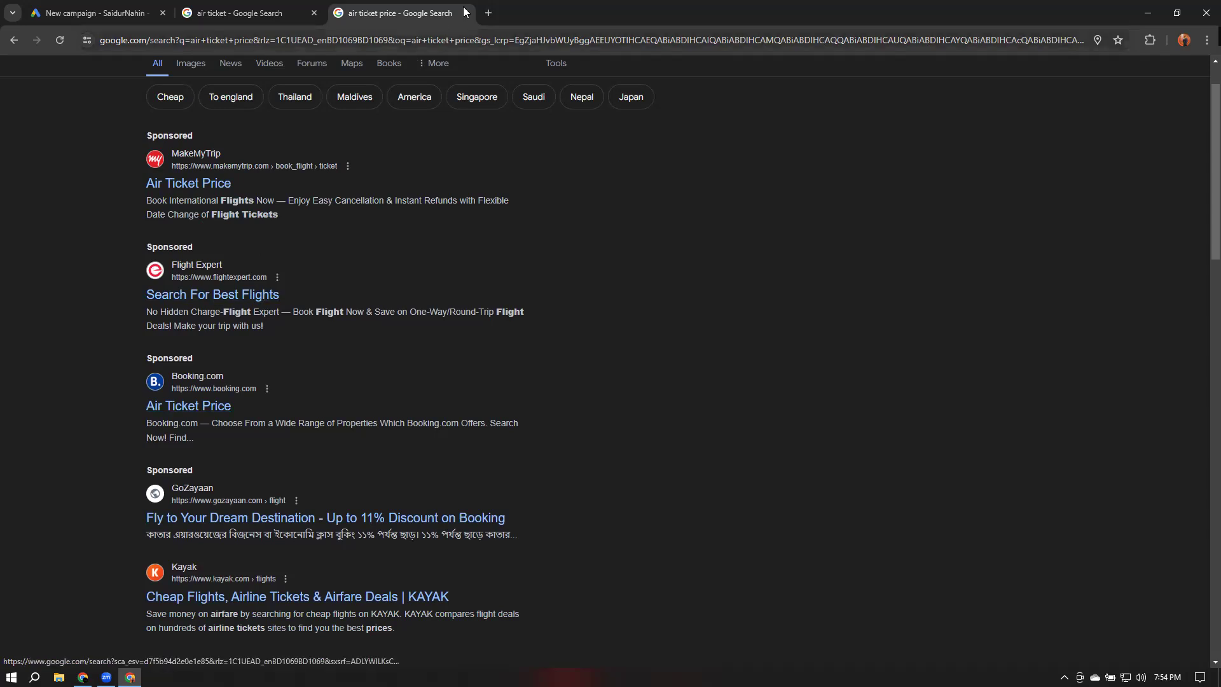
Search Google for air ticket price in bangladesh in a new tab and scroll through the sponsored results
key("ctrl+t")
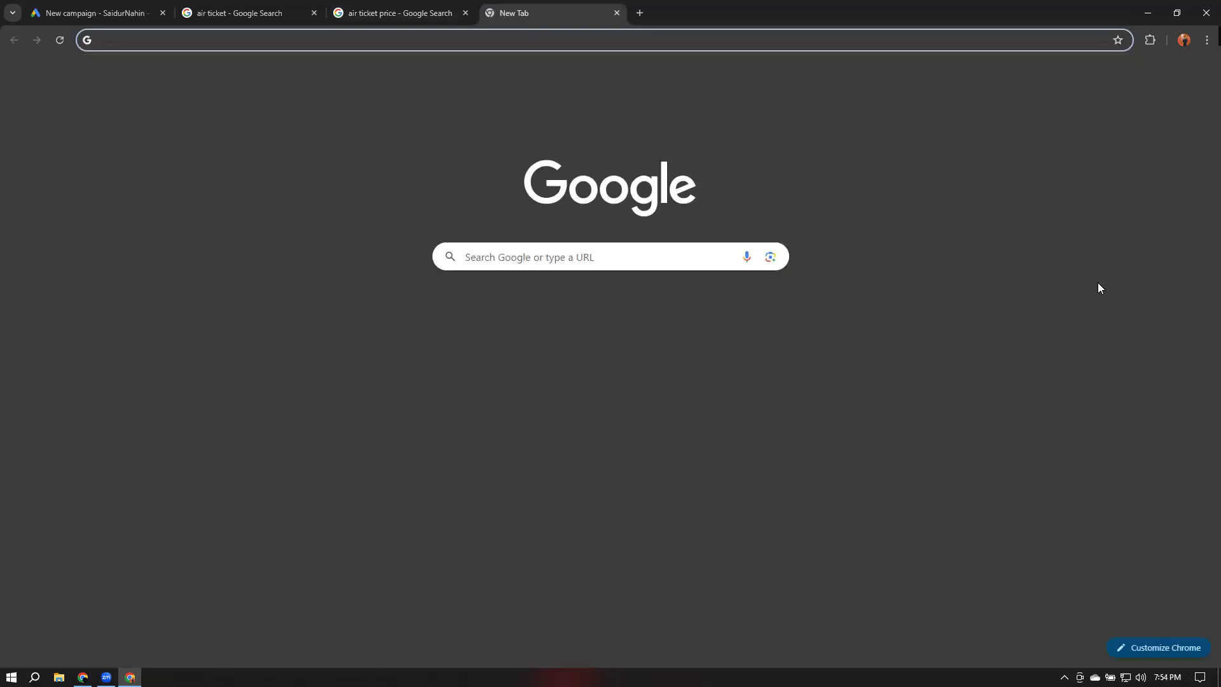
type("air ticket price in bangladesh")
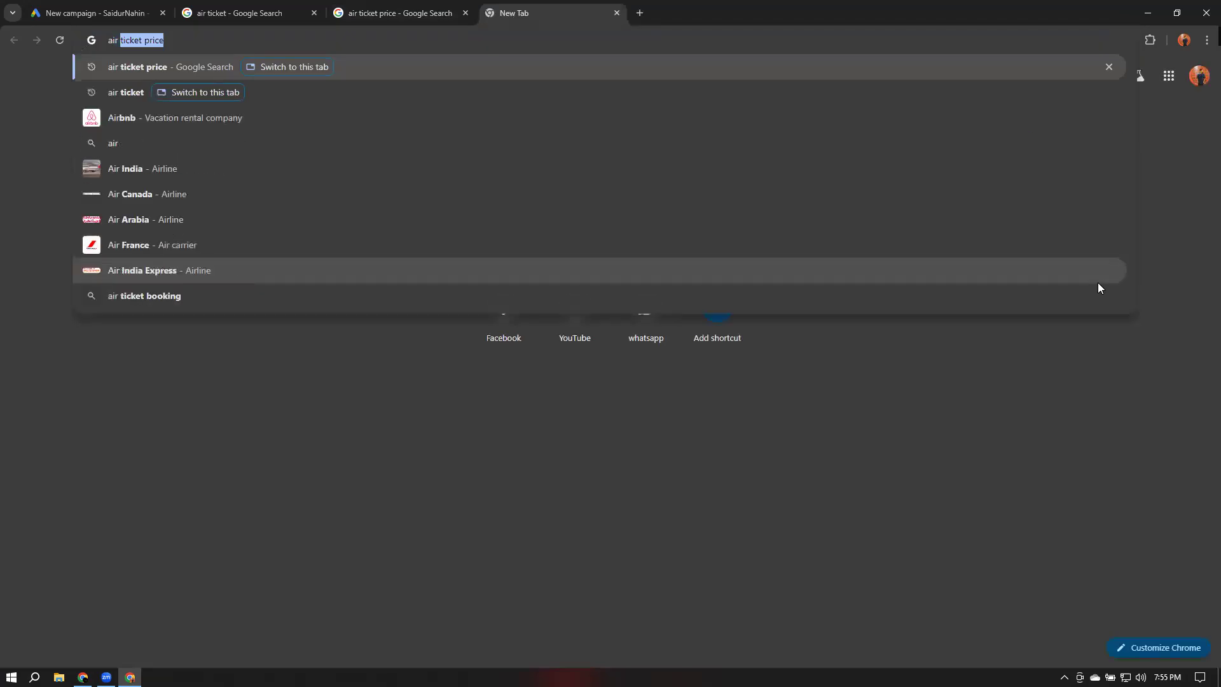
key("Right")
type("in bang")
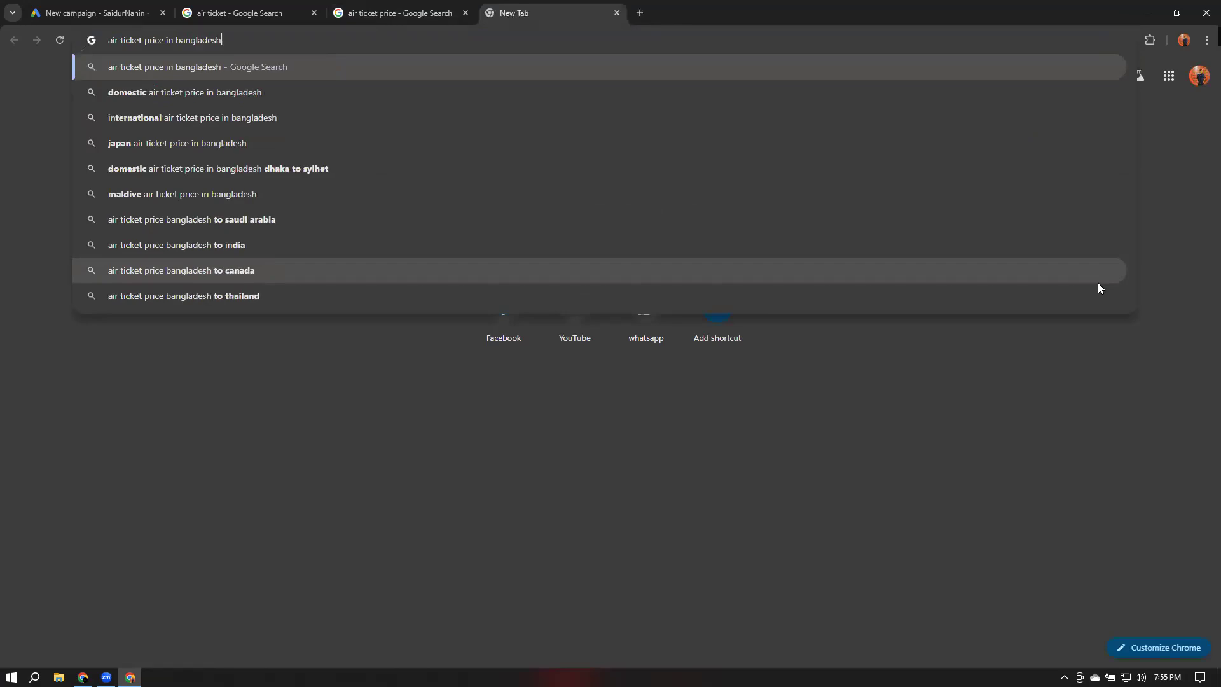
key("Return")
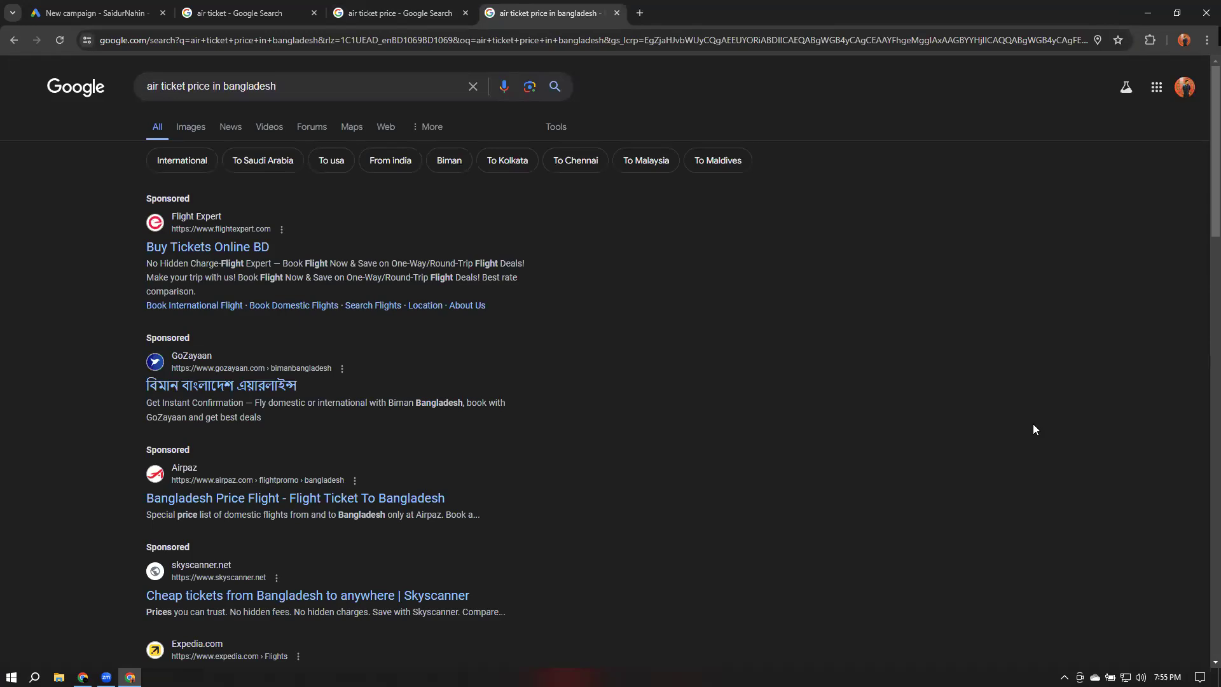
scroll(992, 458, "down", 3)
scroll(955, 424, "up", 3)
scroll(230, 316, "down", 2)
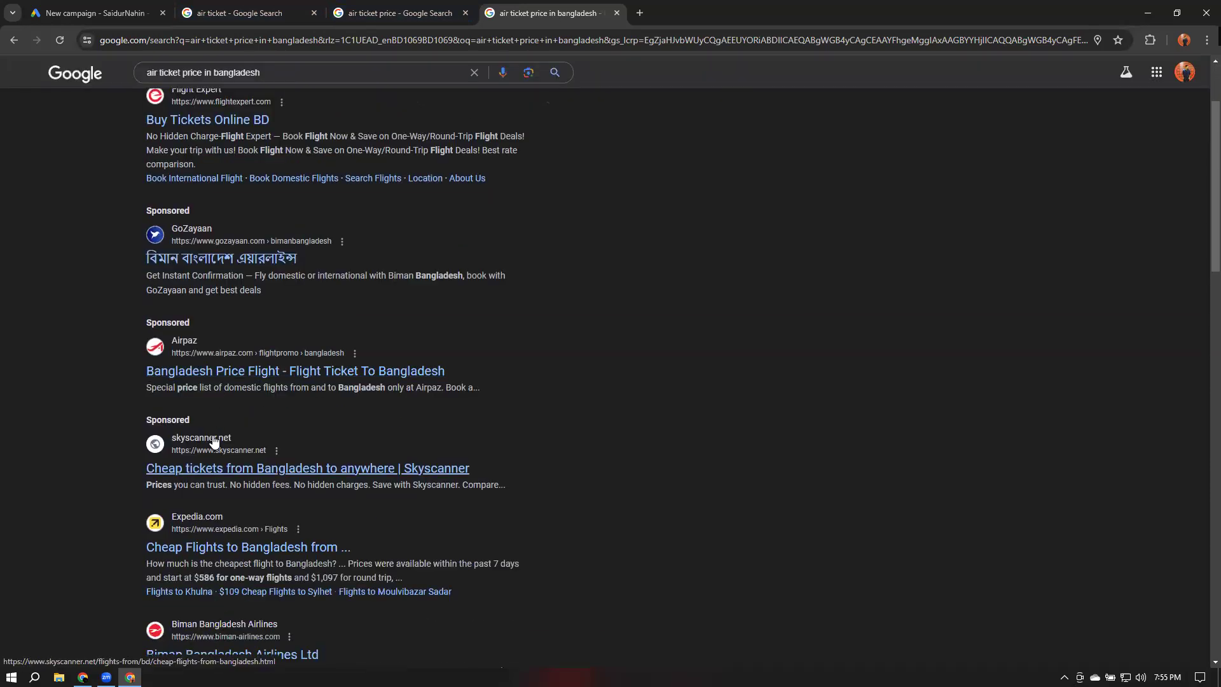
scroll(246, 436, "up", 2)
Return to the new campaign and review the campaign type options alongside the air ticket results
left_click(38, 12)
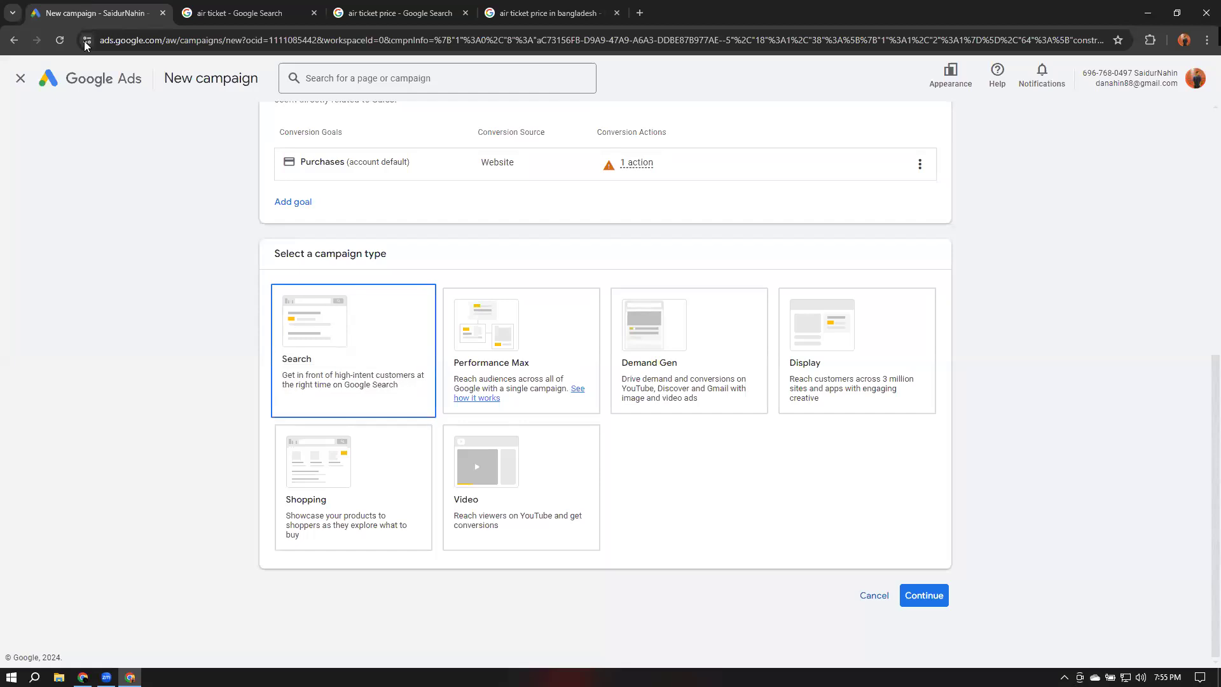
left_click_drag(312, 254, 423, 264)
left_click(356, 341)
left_click(247, 14)
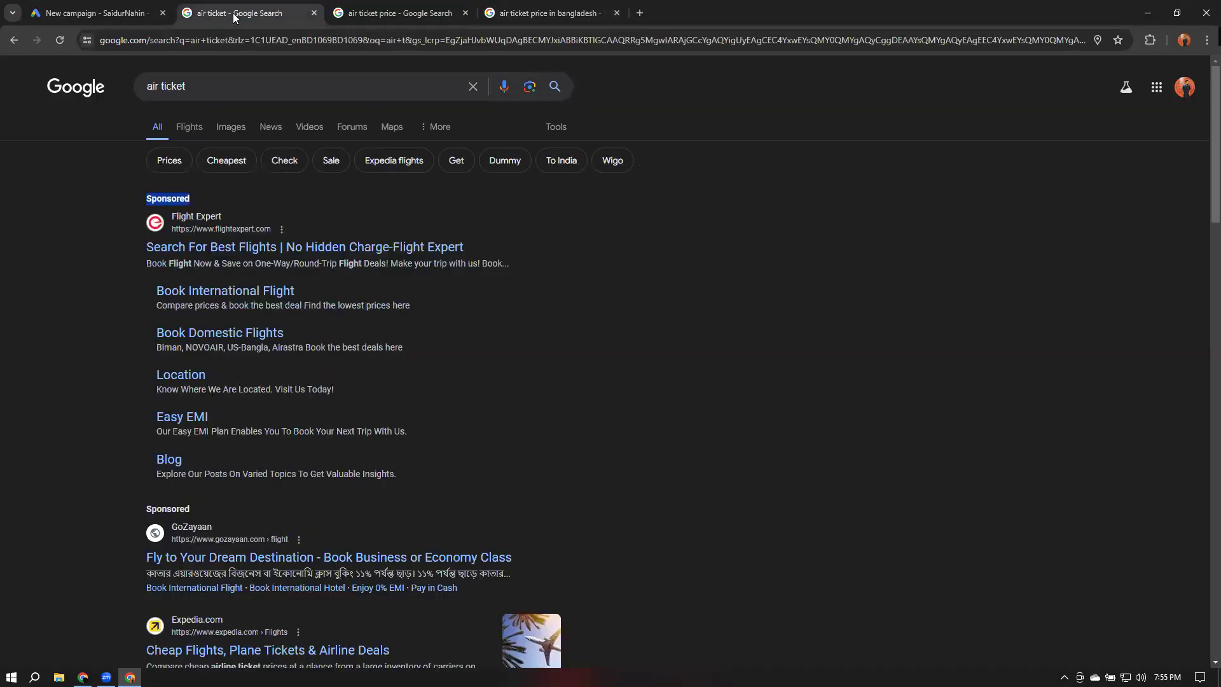
left_click(114, 13)
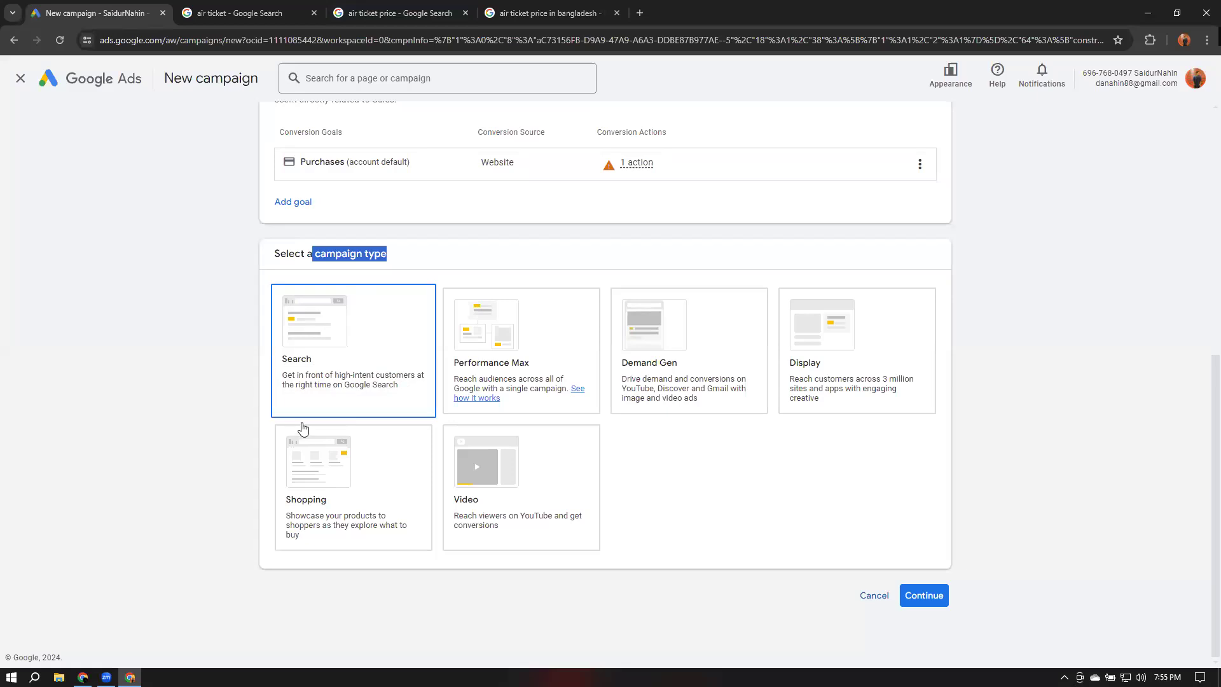
left_click(526, 382)
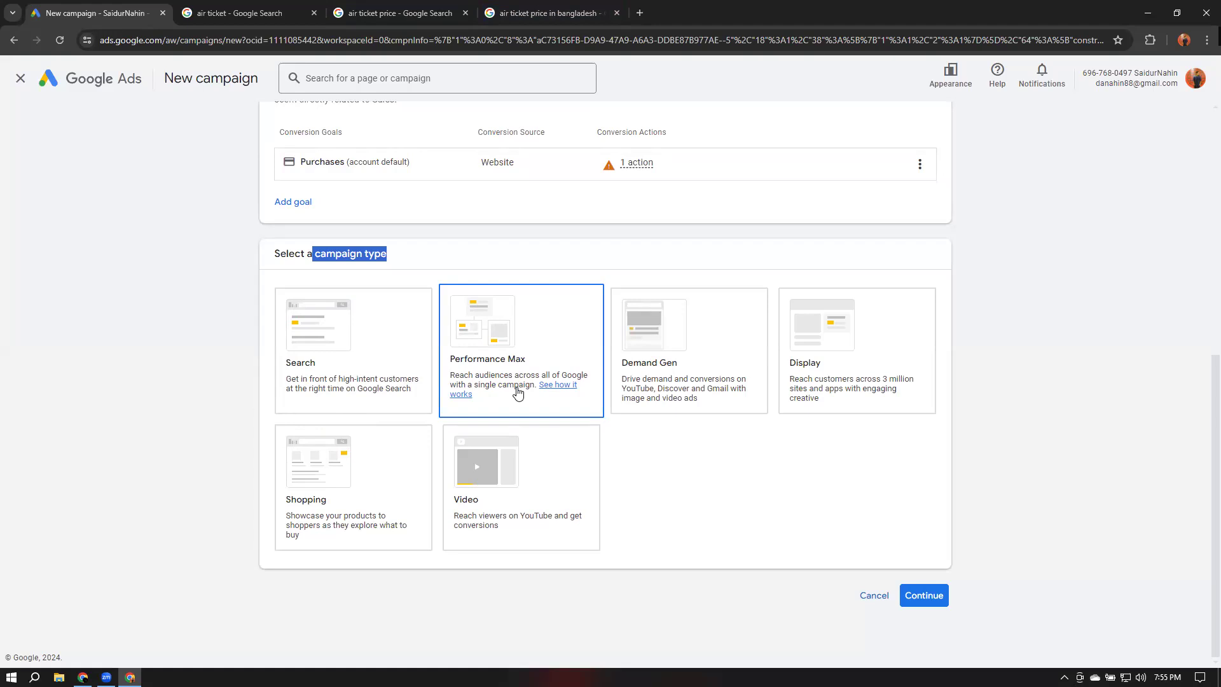
Search Google for domain in a new tab and scroll through the sponsored results
left_click(641, 13)
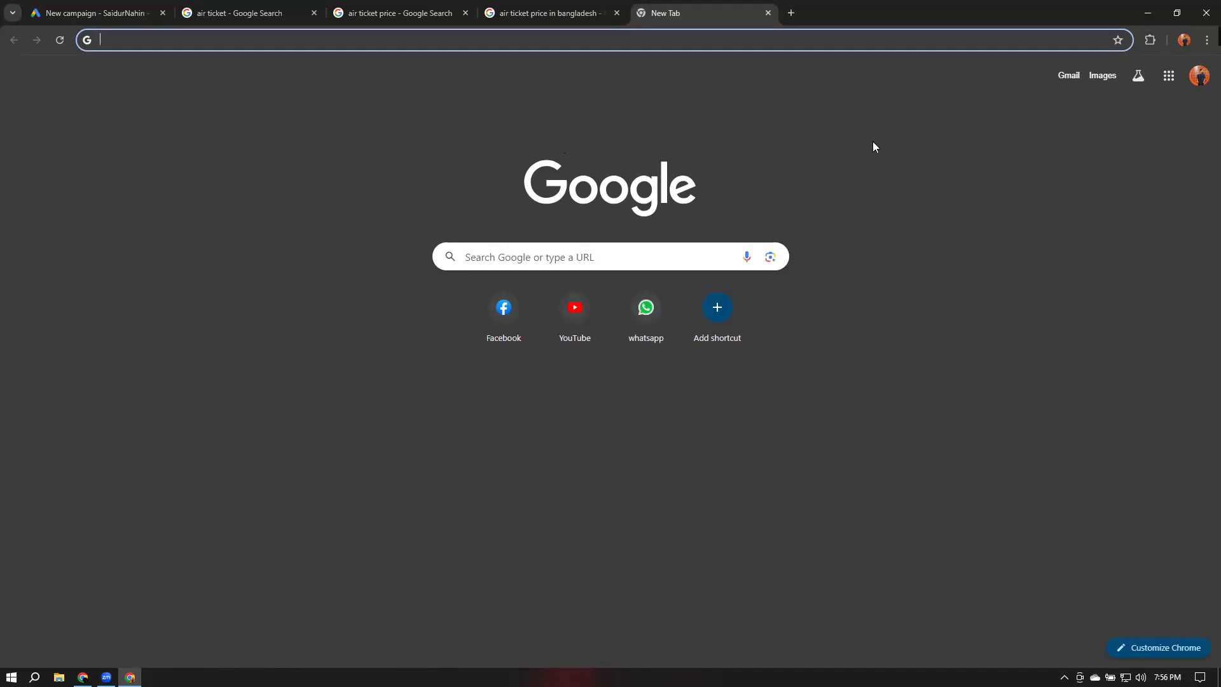
type("nam")
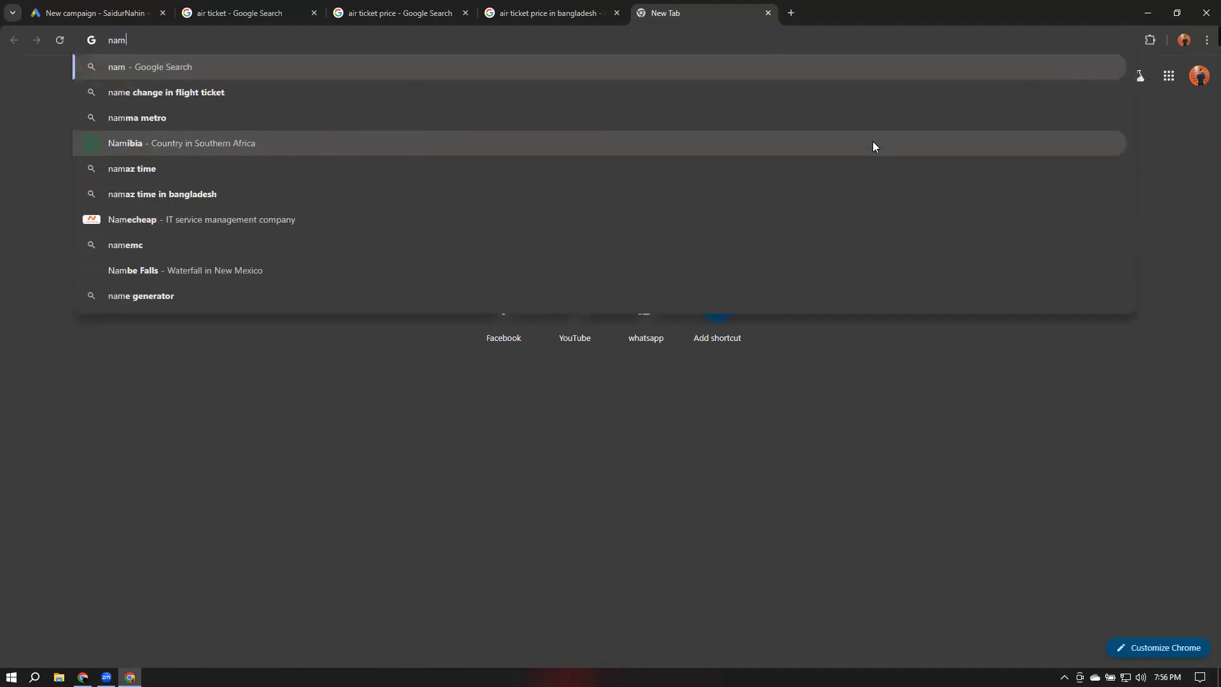
key("BackSpace")
key("BackSpace")
key("BackSpace")
type("doamin")
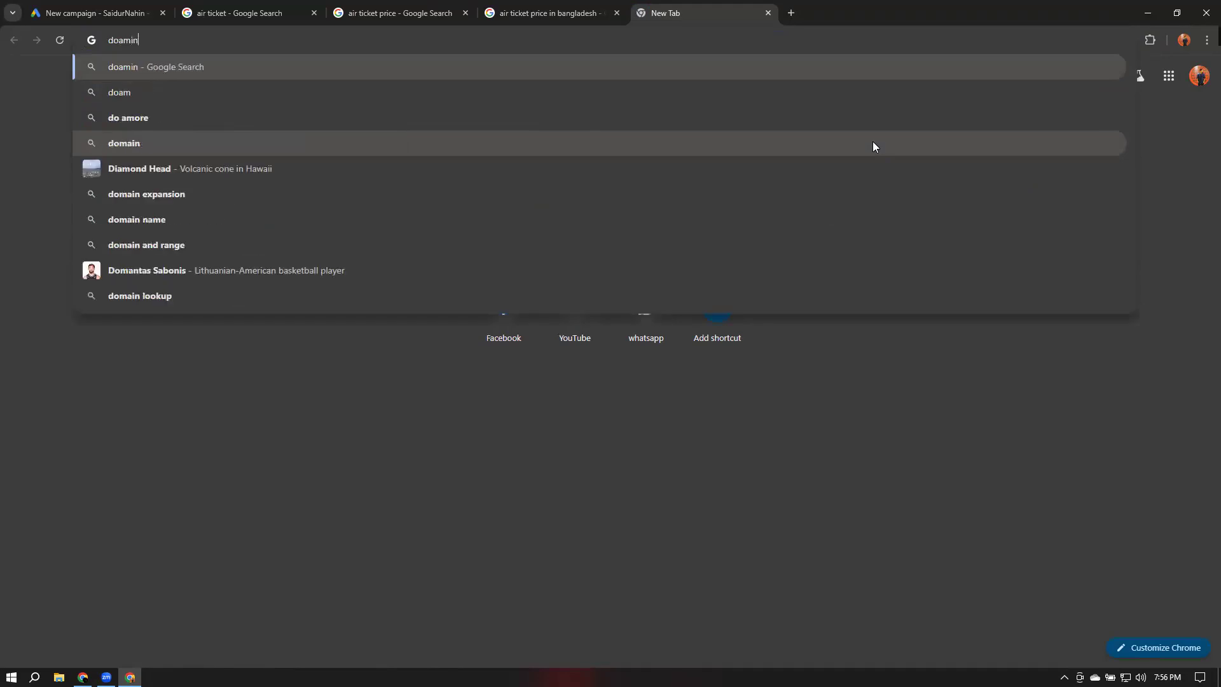
key("Return")
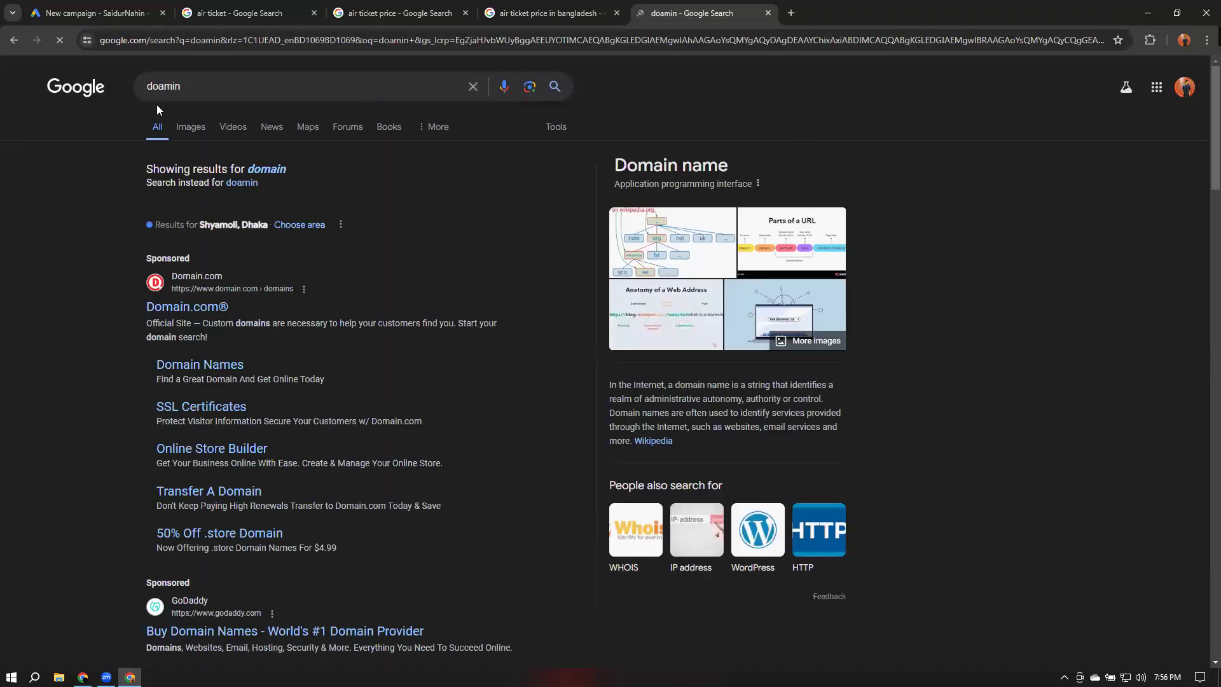
left_click(262, 168)
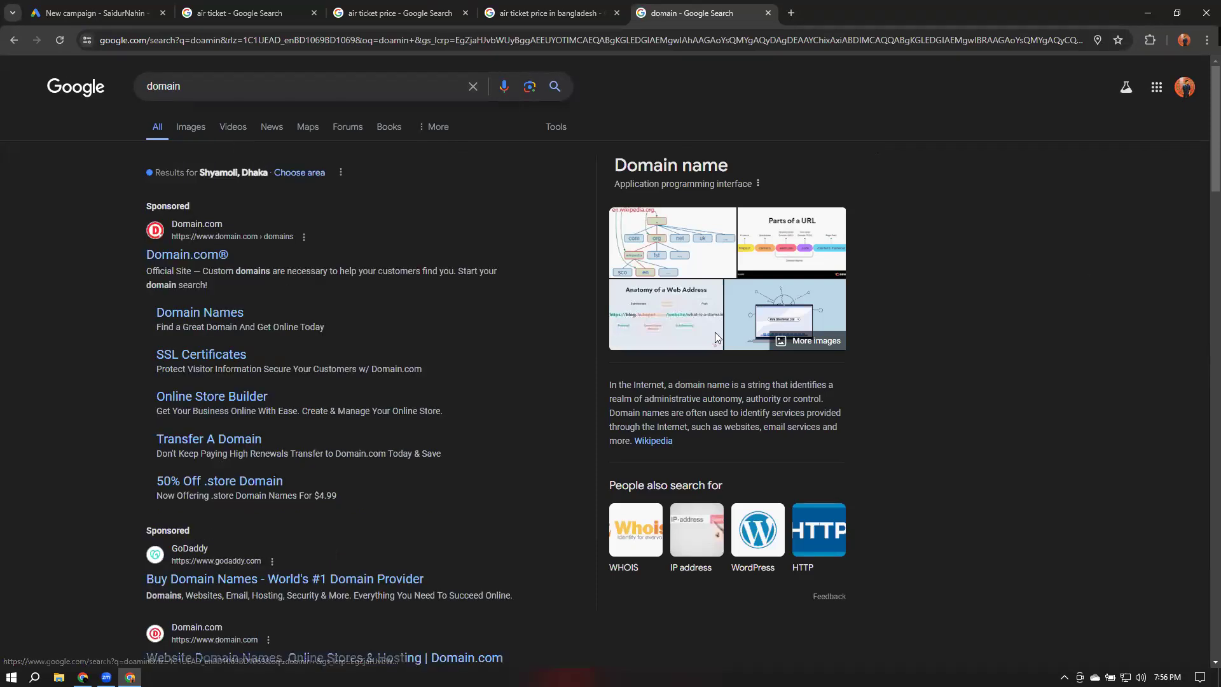
scroll(242, 229, "down", 1)
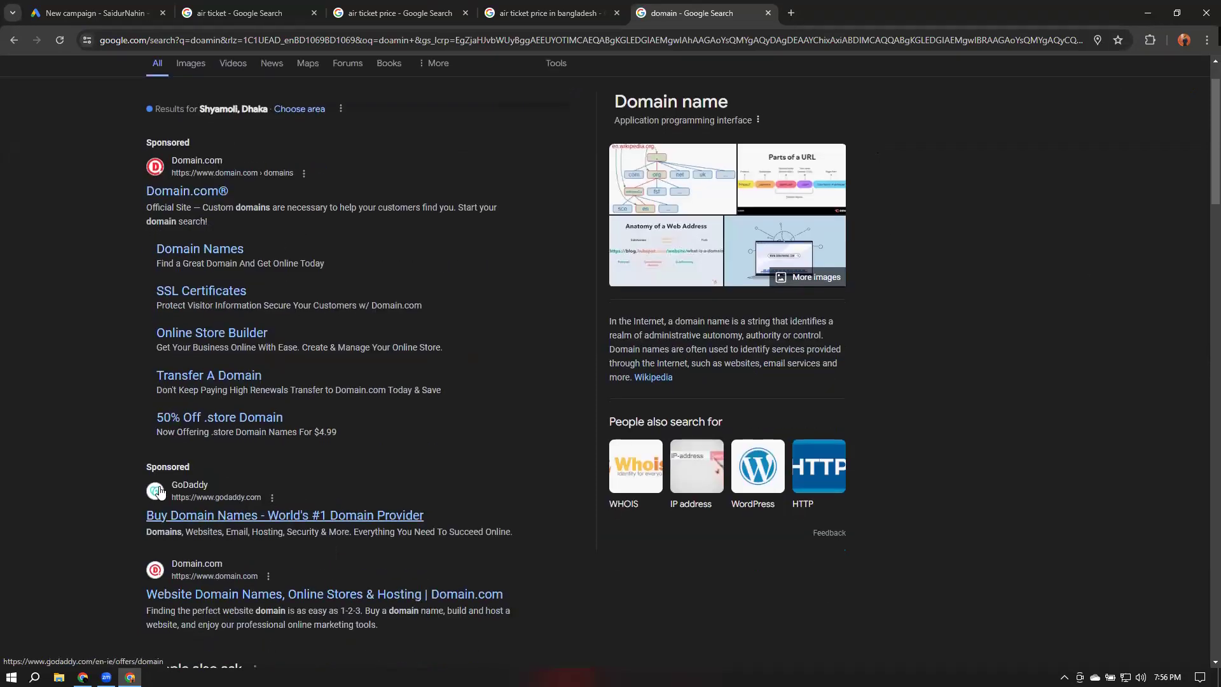
scroll(161, 492, "down", 1)
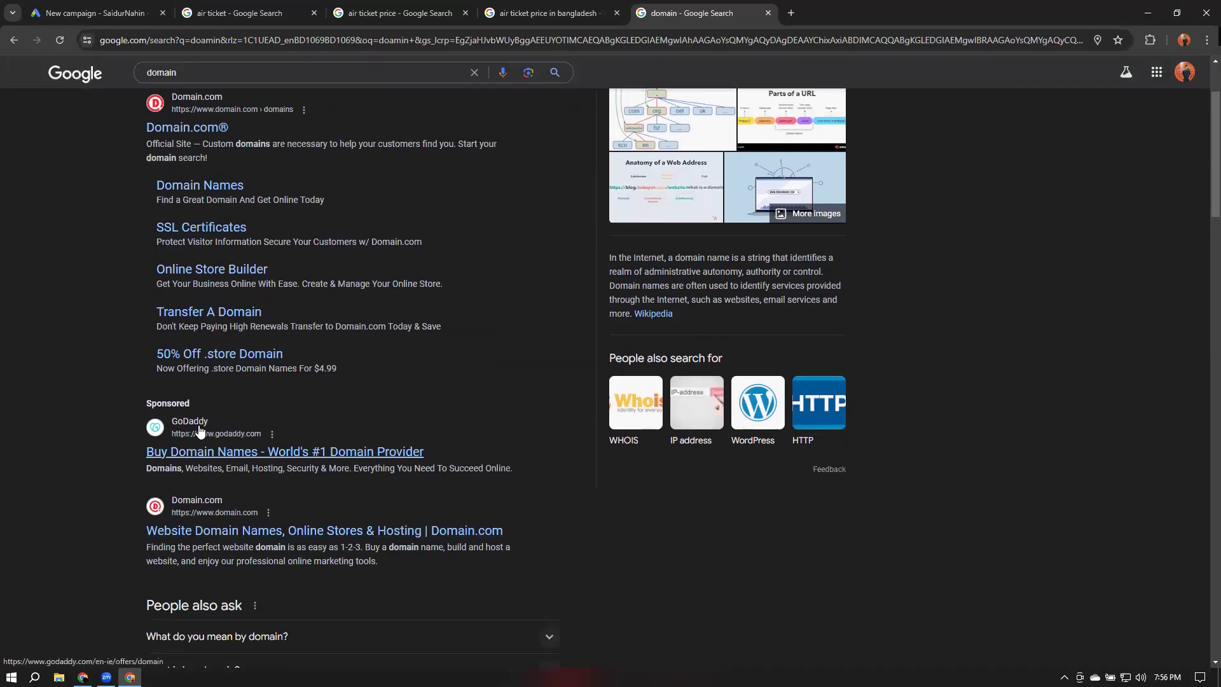
scroll(467, 370, "up", 2)
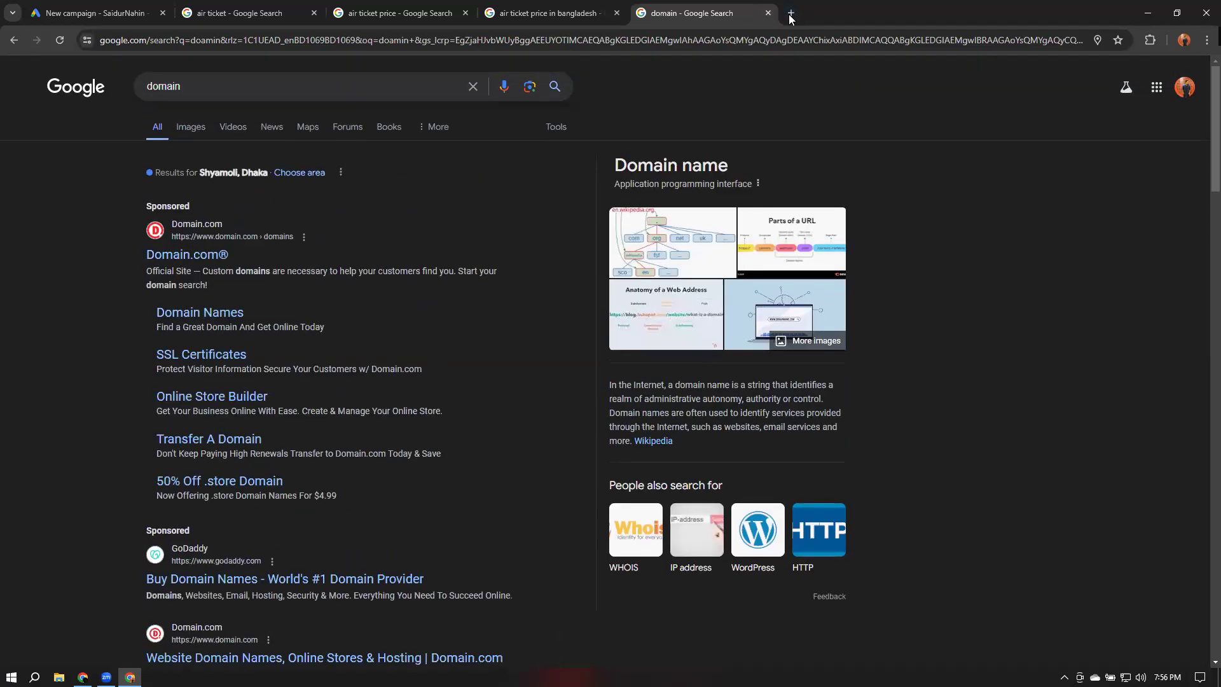
Search Google for domain and hosting in a new tab and scroll through the sponsored ads
left_click(790, 14)
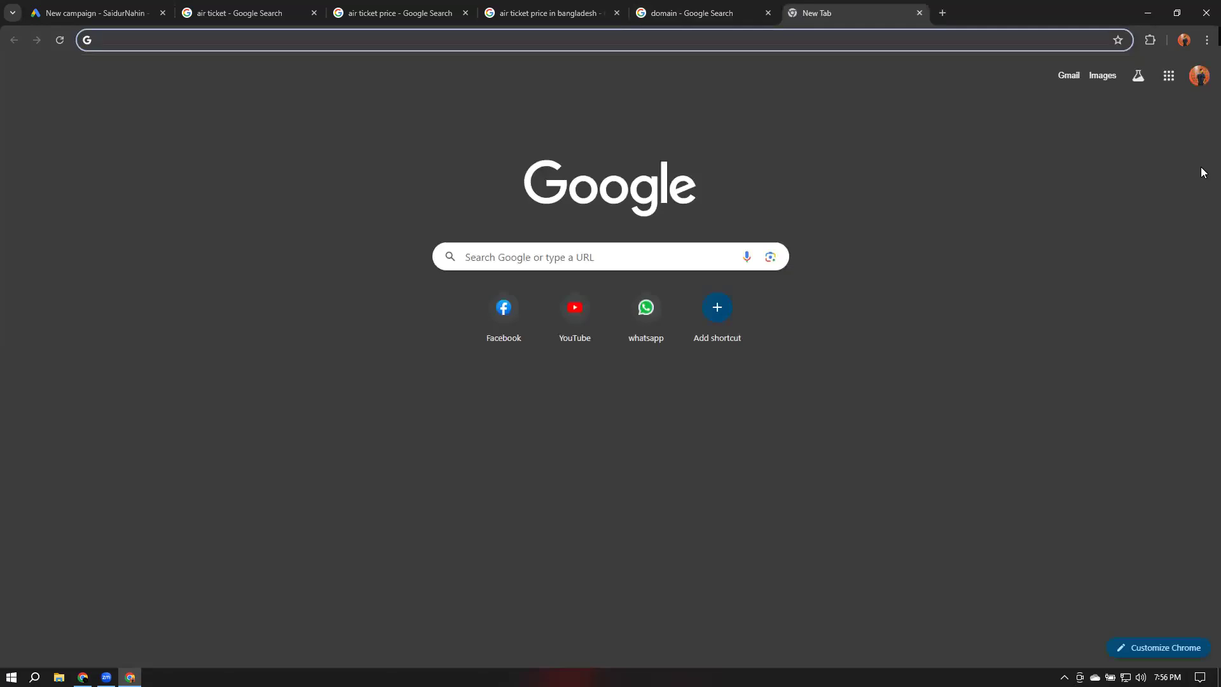
type("domain and hos")
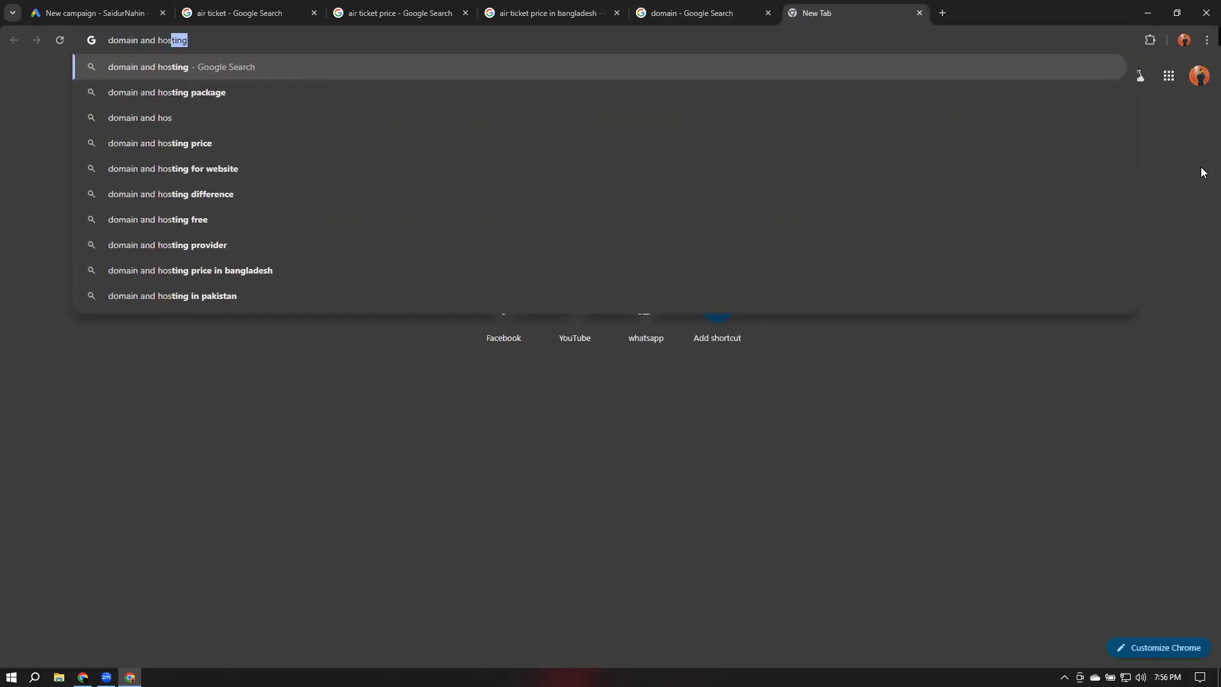
key("Return")
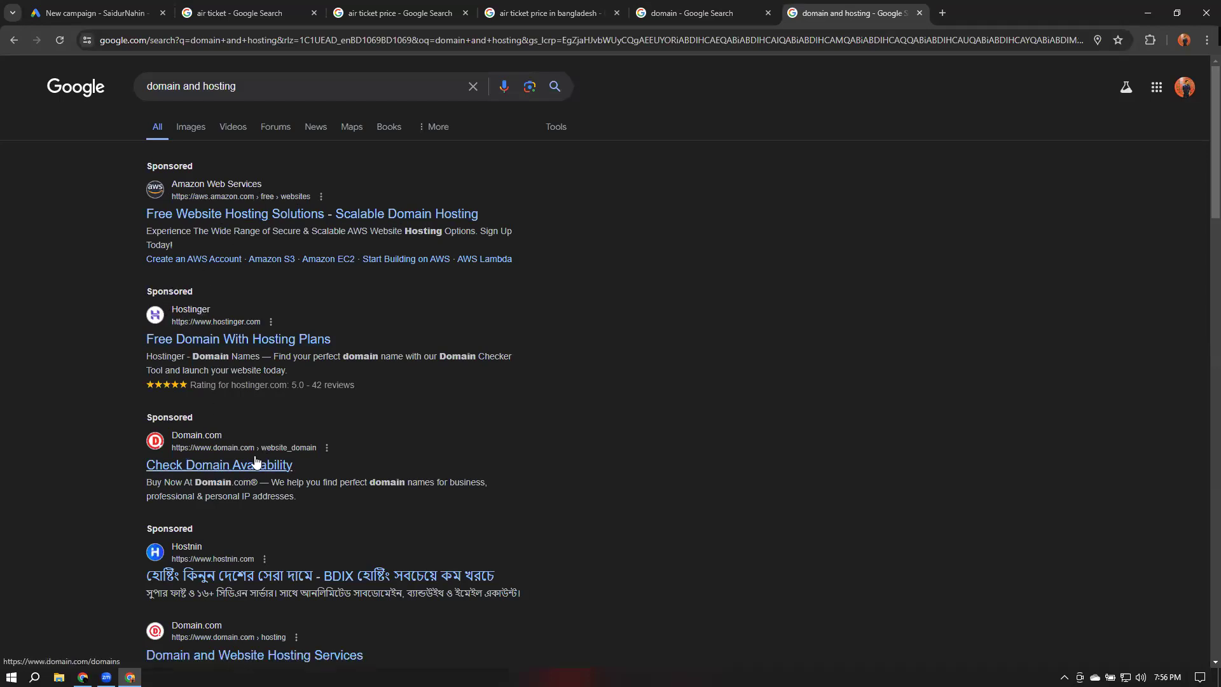
scroll(213, 557, "down", 1)
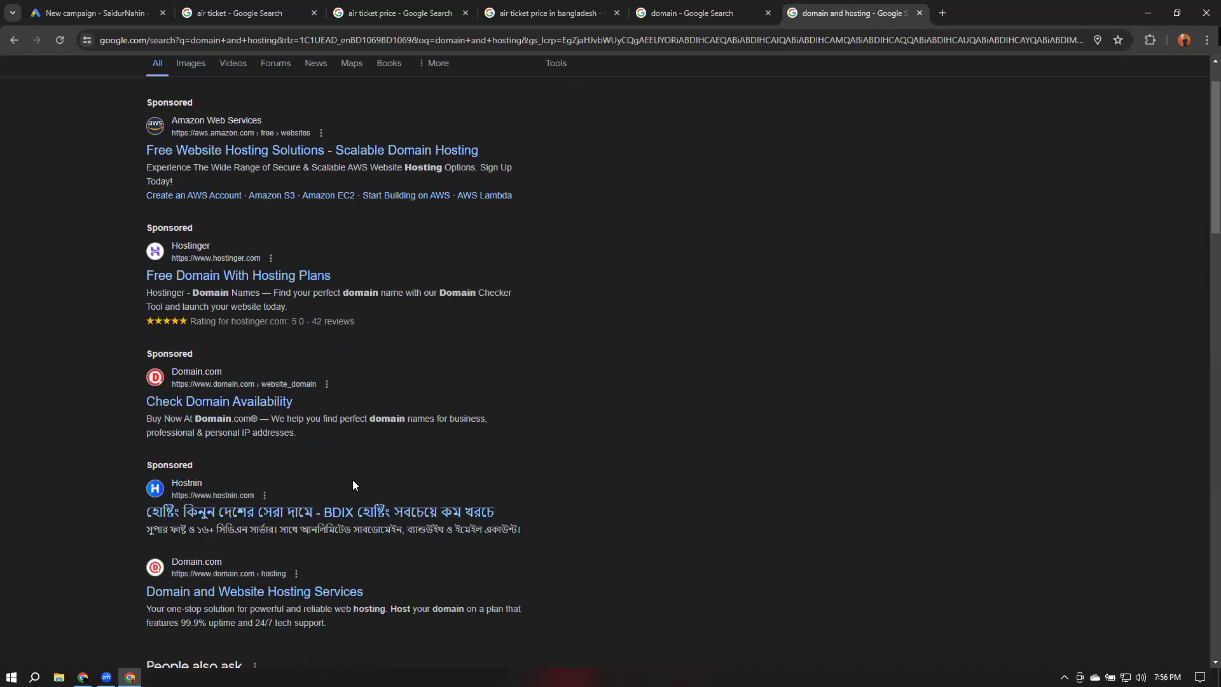
scroll(354, 485, "down", 1)
scroll(824, 379, "up", 2)
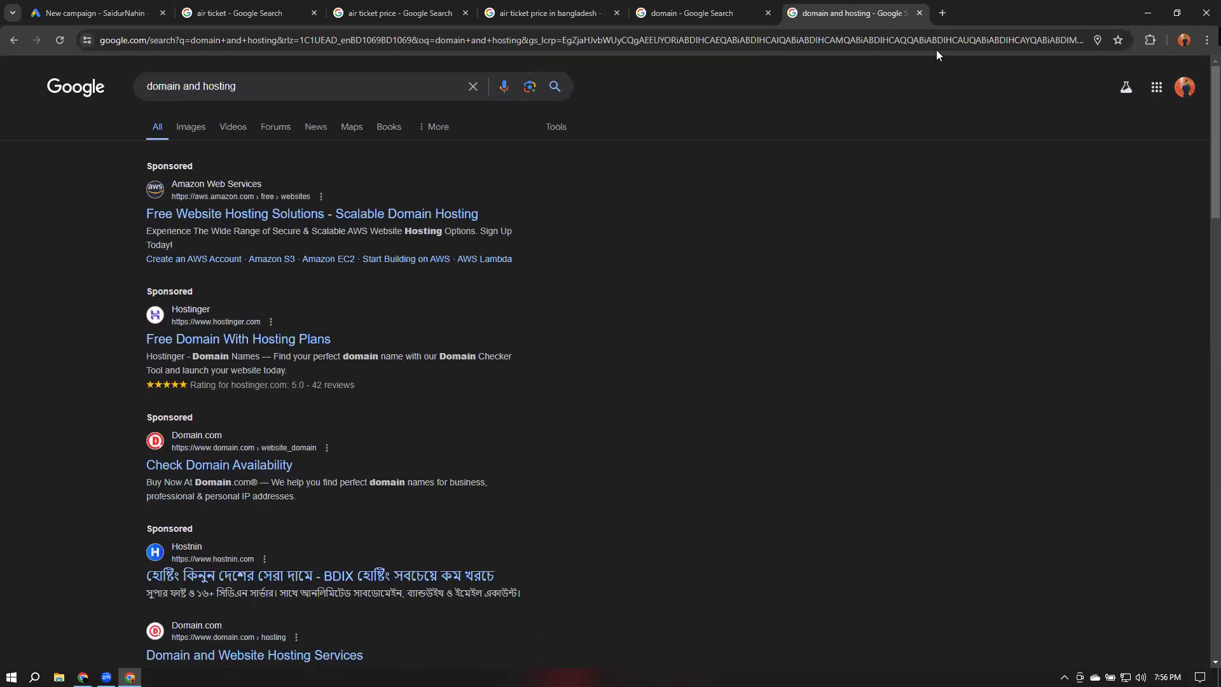
Search Google for wordpress hosting in a new tab and scroll through the results
left_click(947, 17)
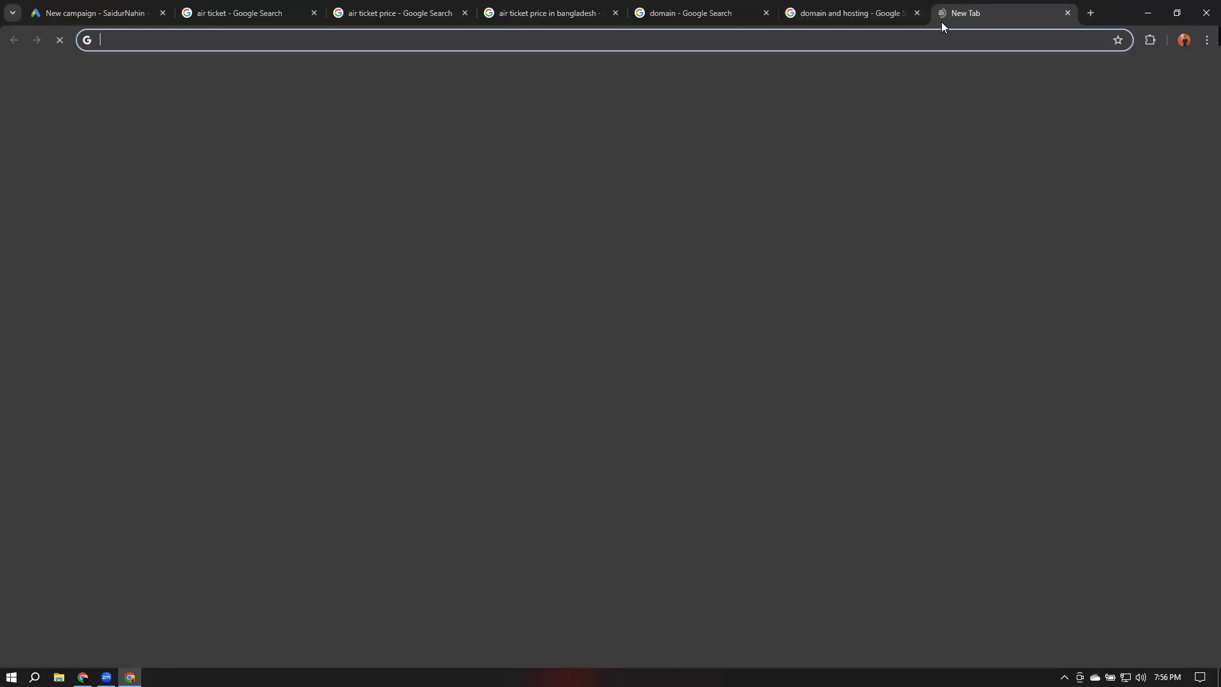
type("wordpr")
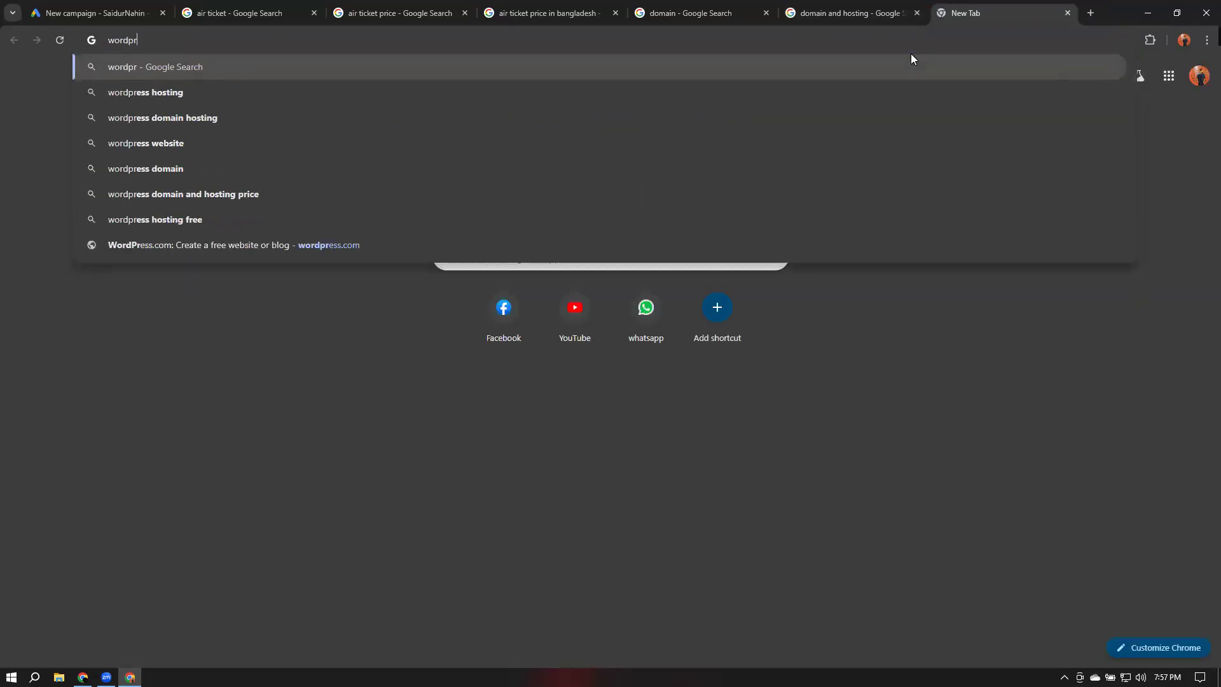
key("Down")
key("Return")
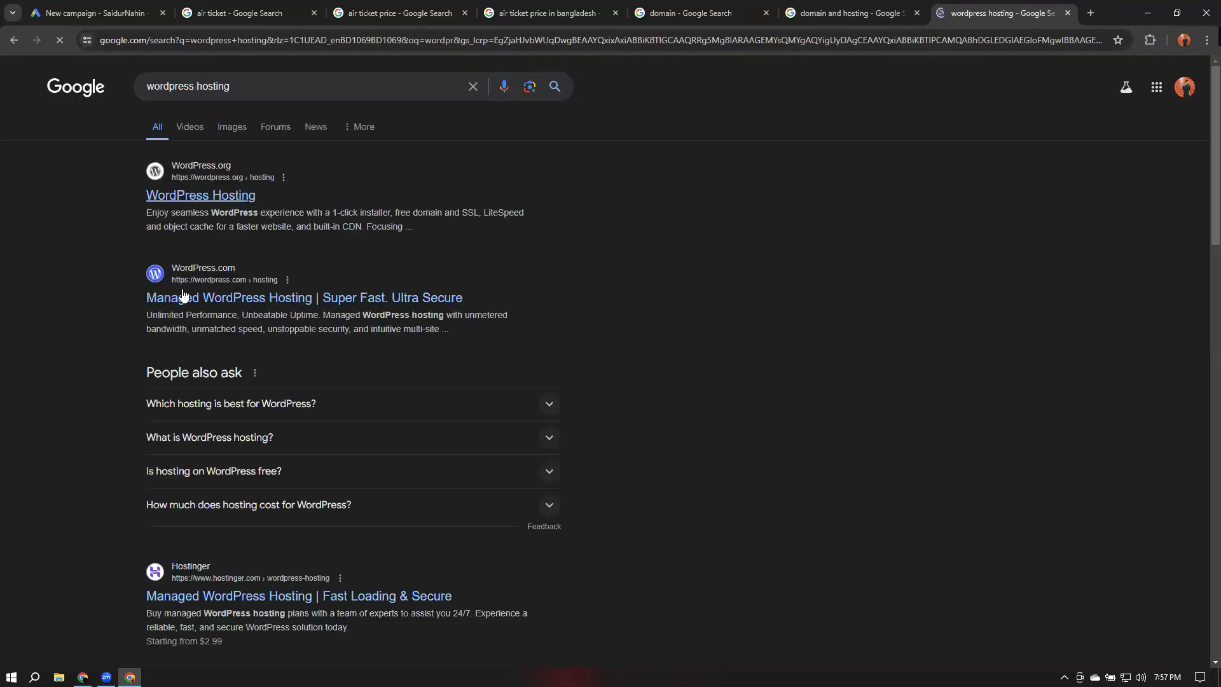
scroll(273, 262, "down", 3)
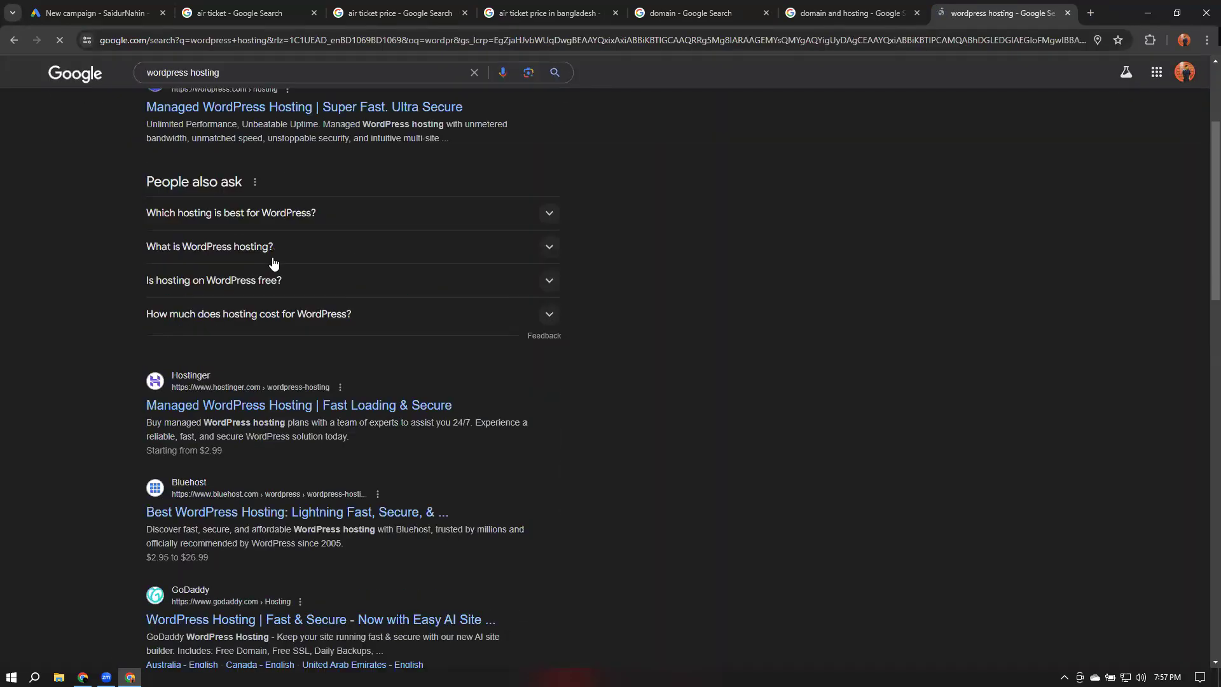
Close the wordpress hosting tab and search Google for namecheap in a new tab
left_click(1068, 14)
left_click(941, 14)
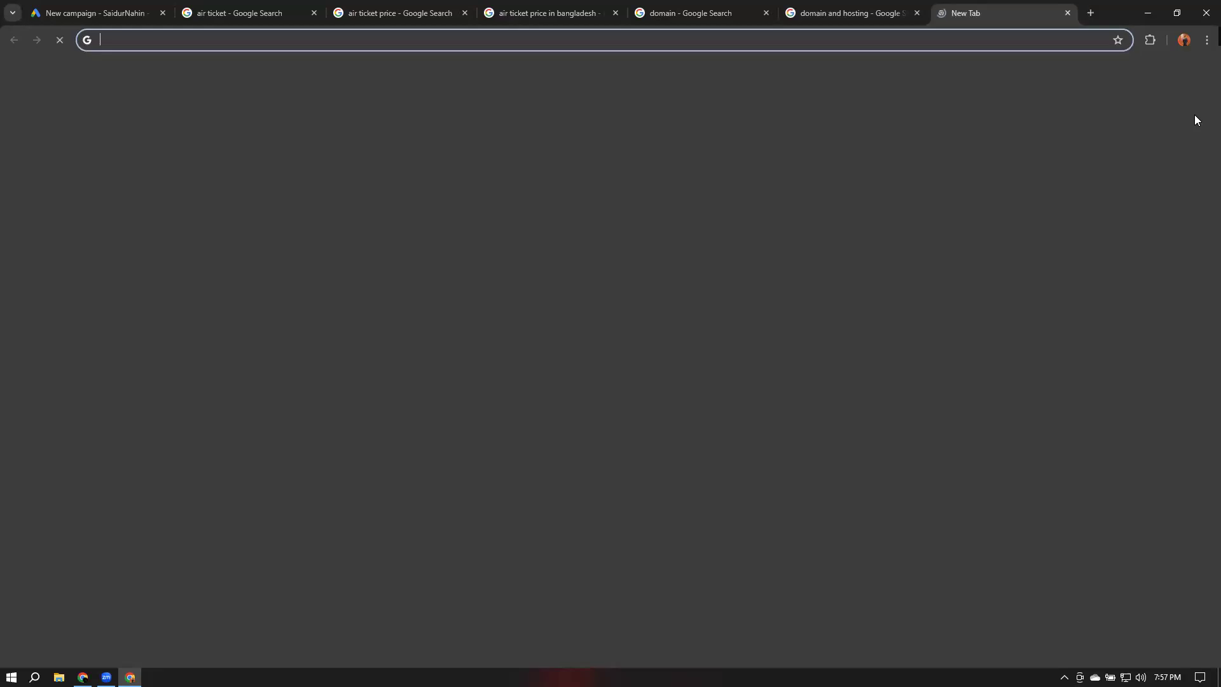
type("na")
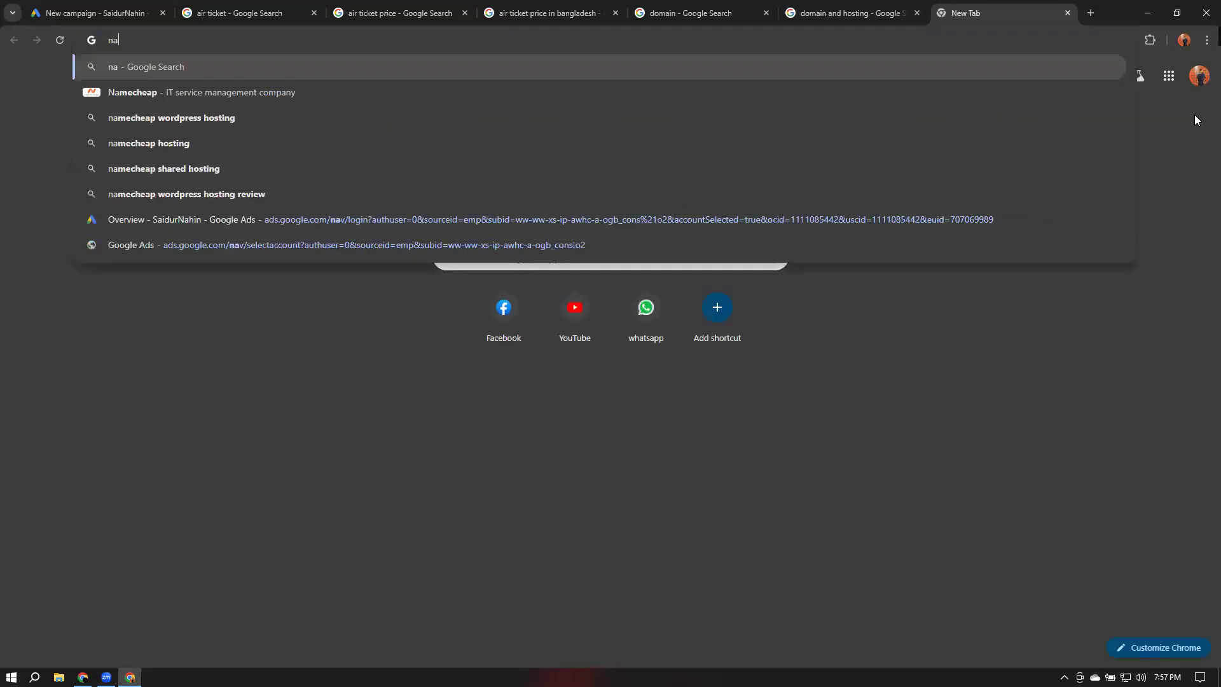
type("m")
key("Down")
key("Return")
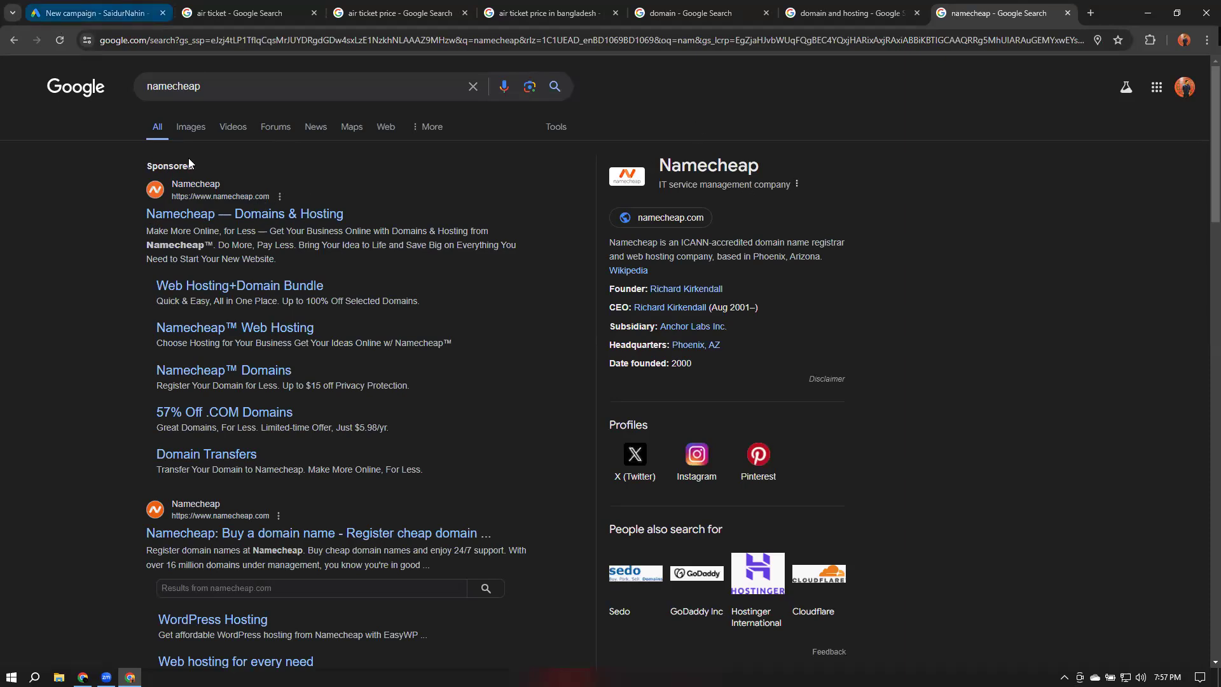
Return to the new campaign and look over the campaign type options
left_click(89, 11)
left_click(502, 356)
left_click(1104, 359)
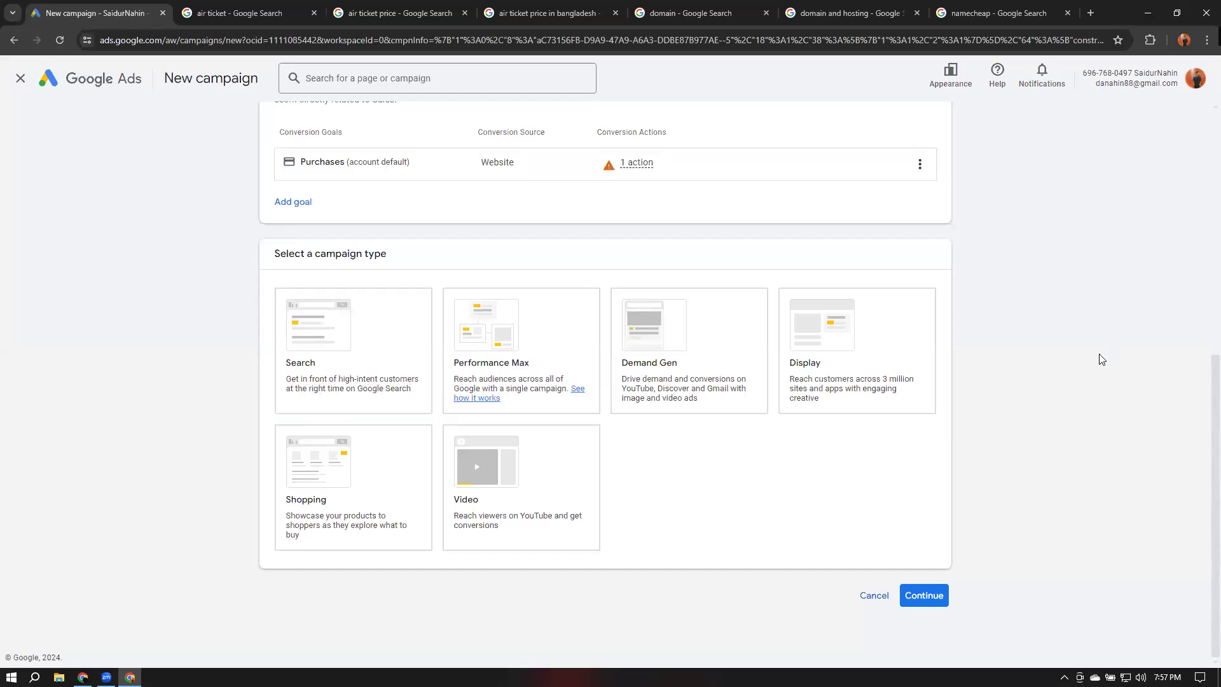
Open a2zbookmarking.com in a new tab, scroll through its display ads and close the pop-up ad
left_click(1091, 13)
type("a2z")
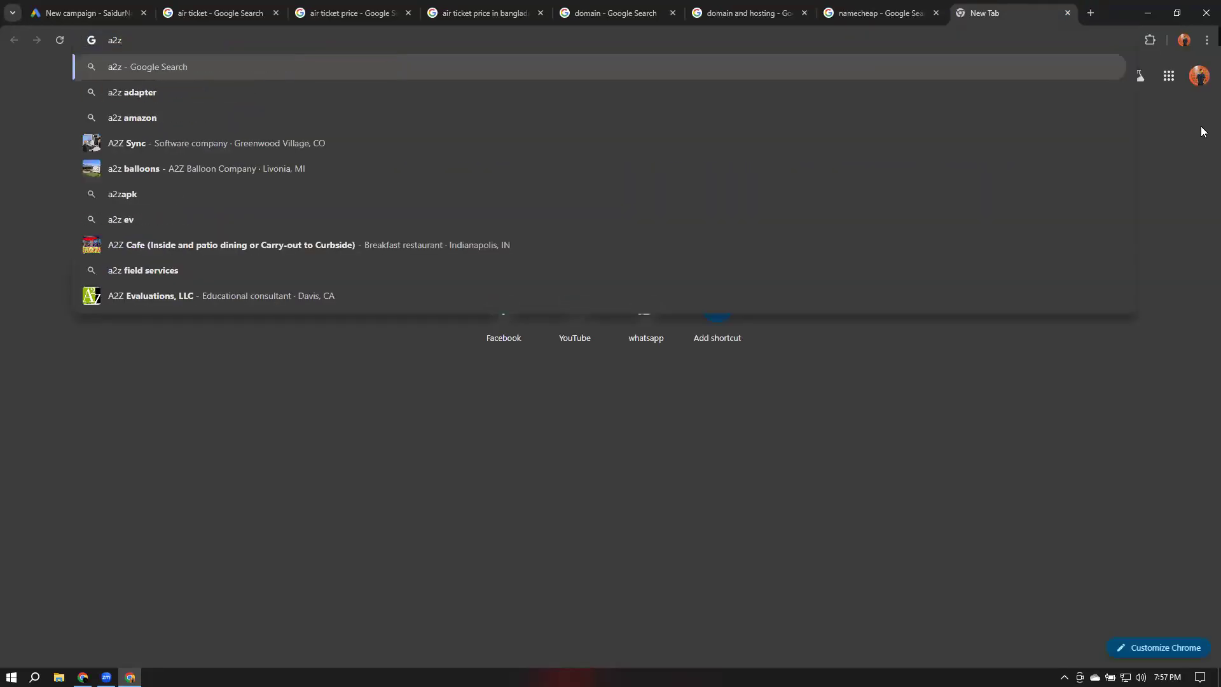
type("book")
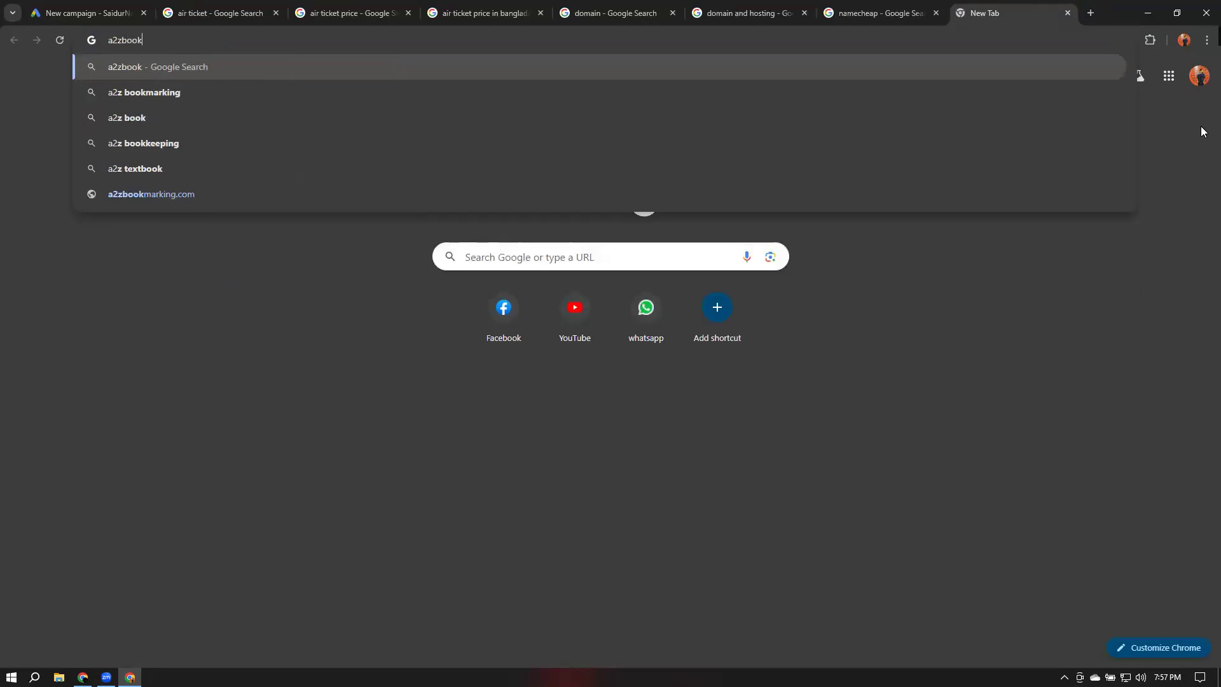
type("mar")
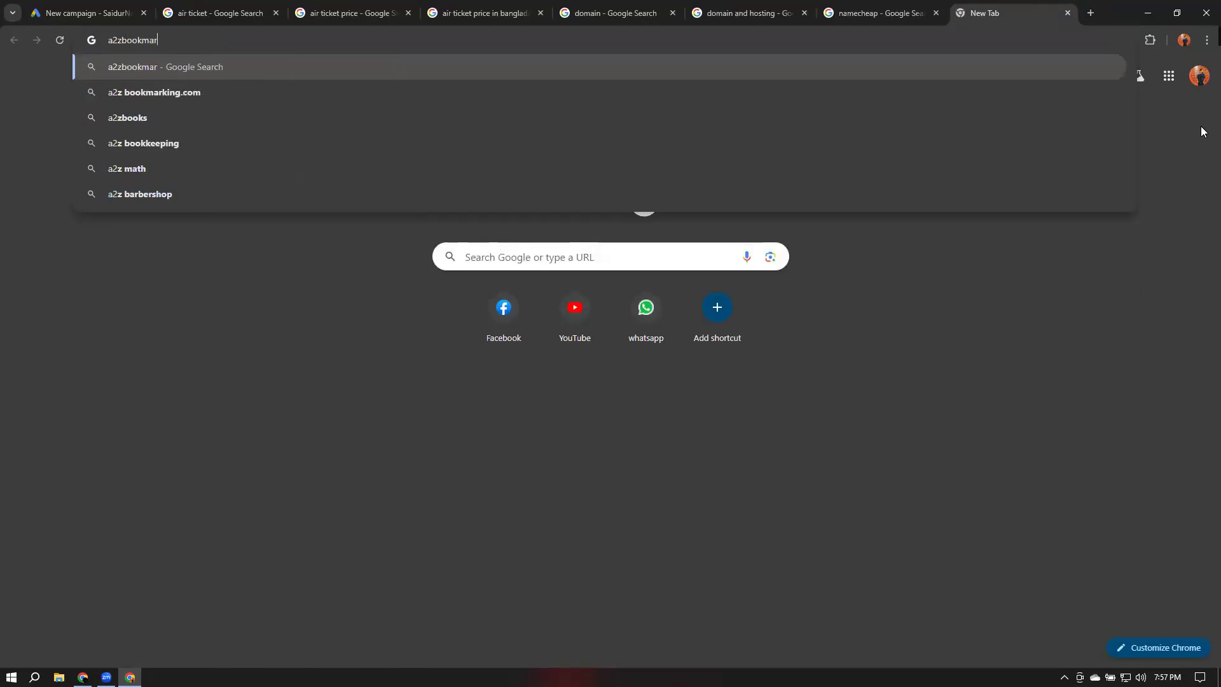
type("king.com")
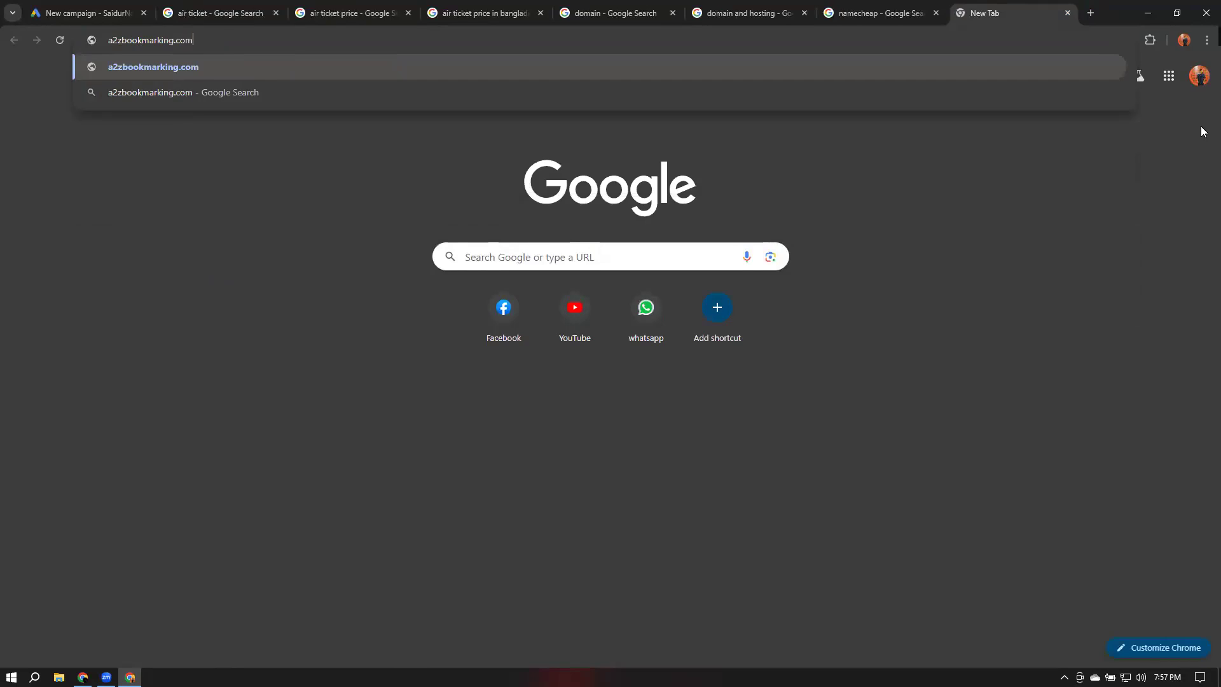
key("Return")
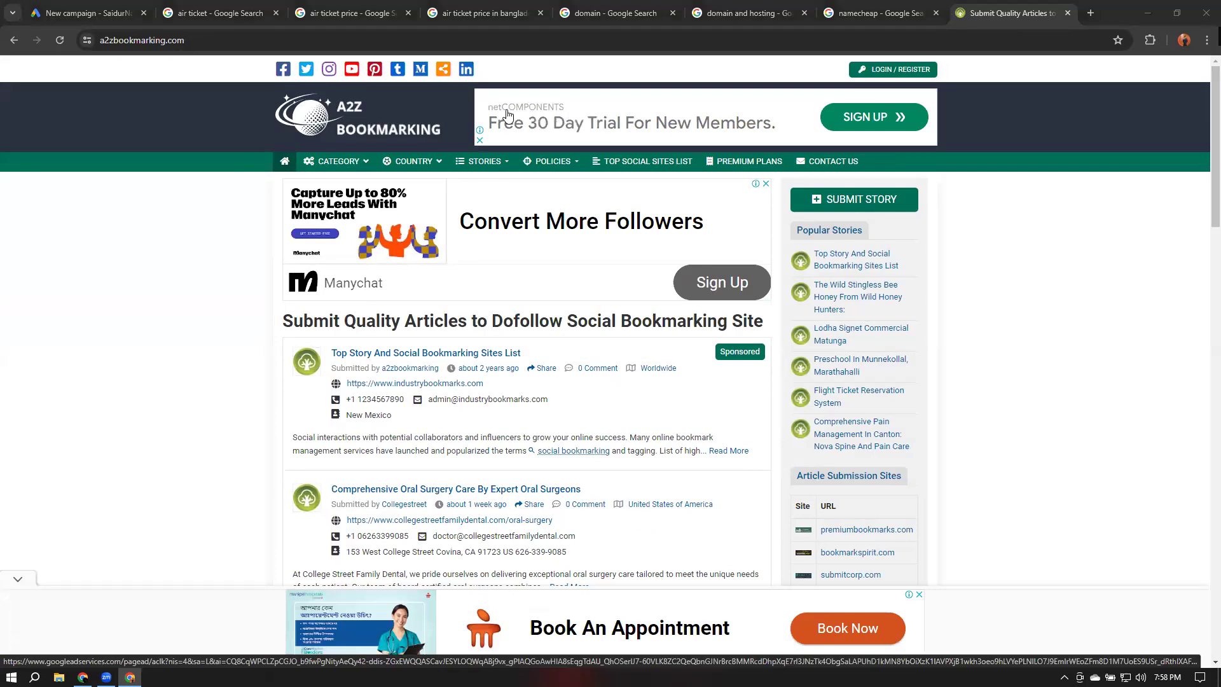
scroll(846, 310, "down", 20)
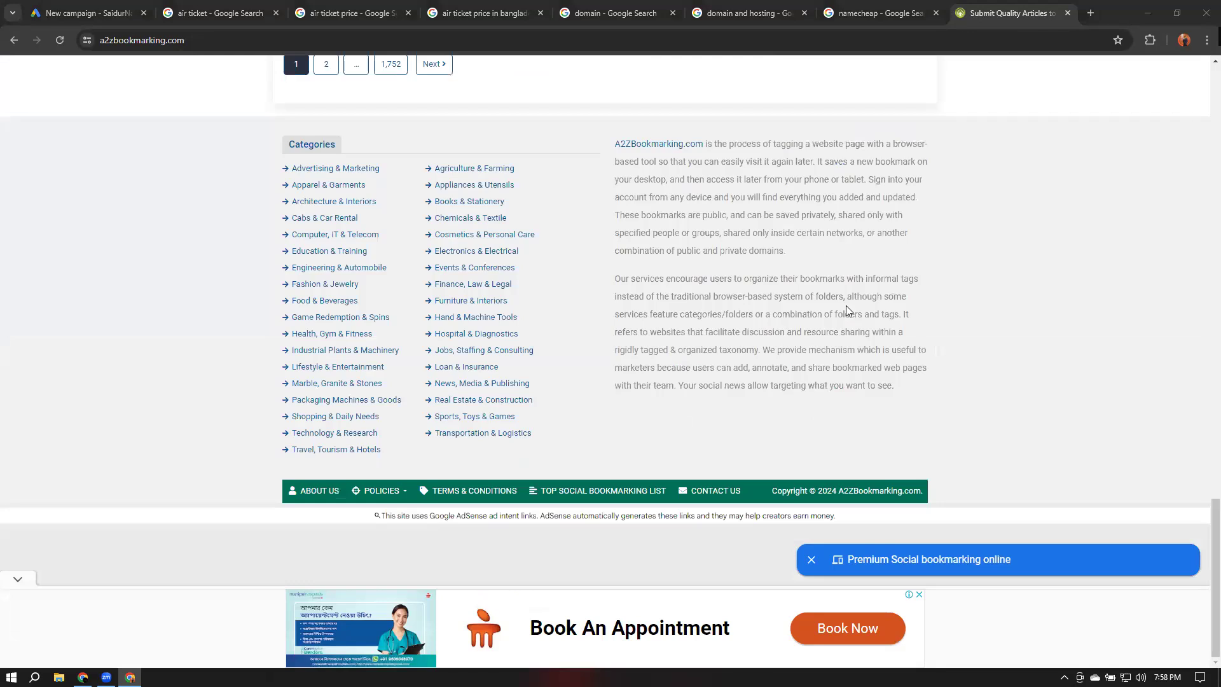
scroll(460, 596, "up", 20)
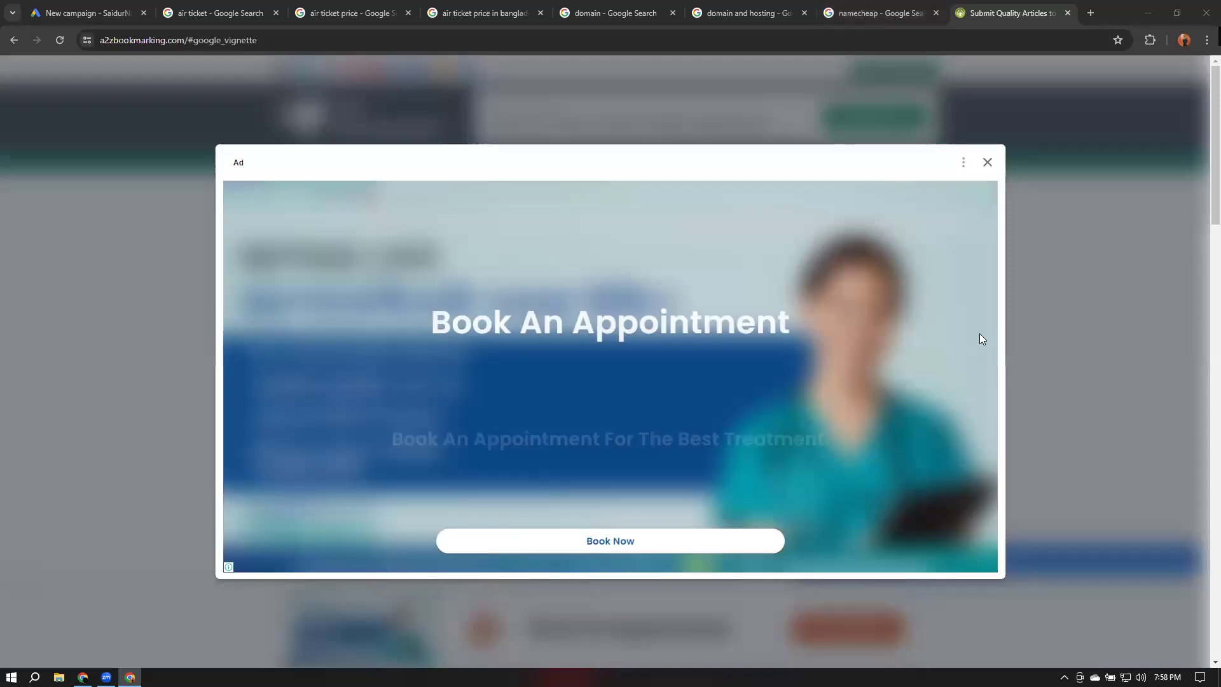
left_click(988, 164)
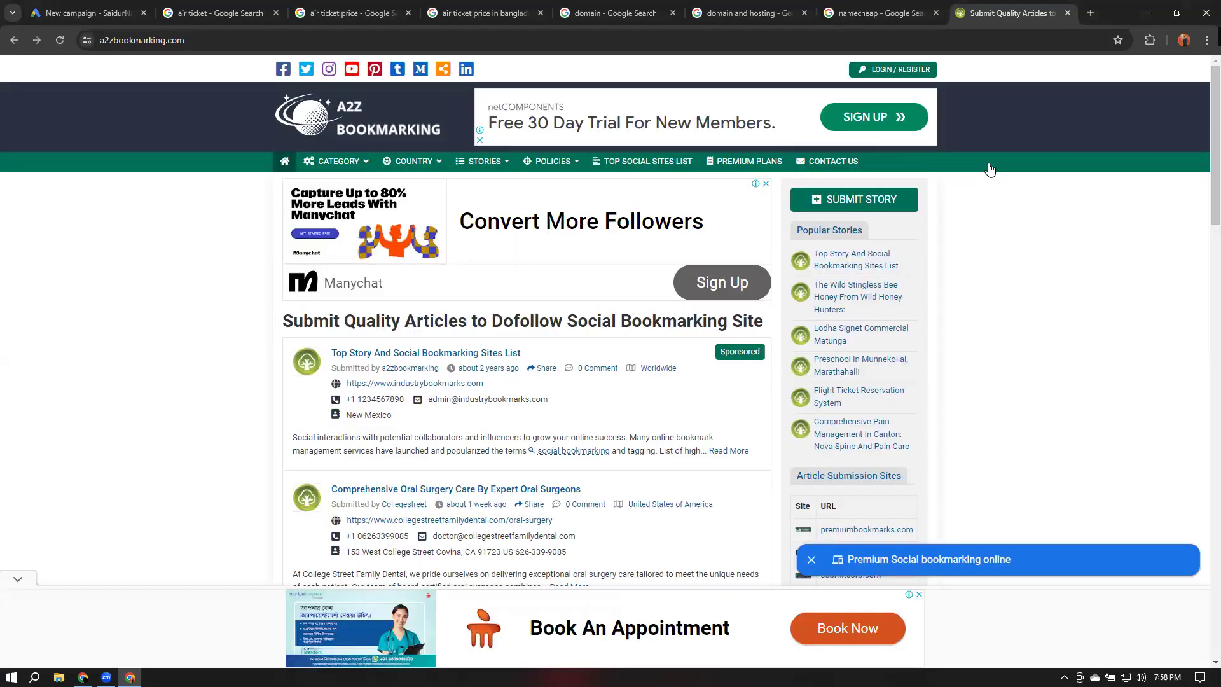
Go back to the new campaign and compare the Performance Max and Demand Gen campaign types
left_click(102, 16)
left_click(533, 353)
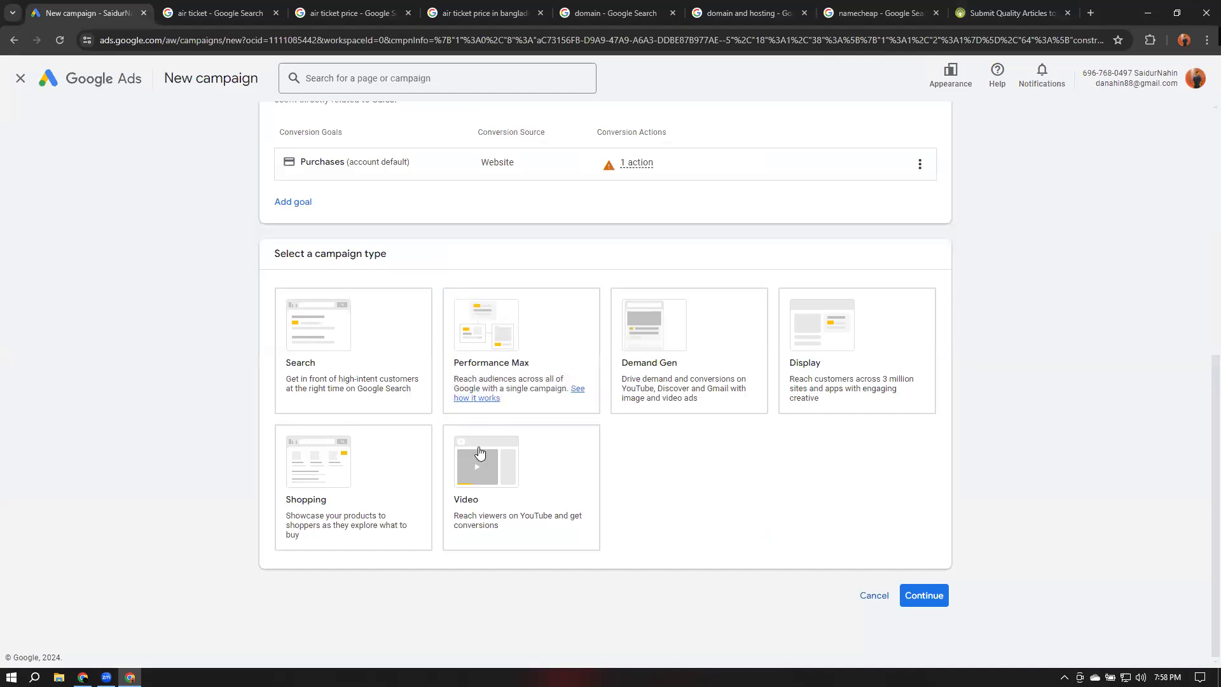
left_click(1090, 14)
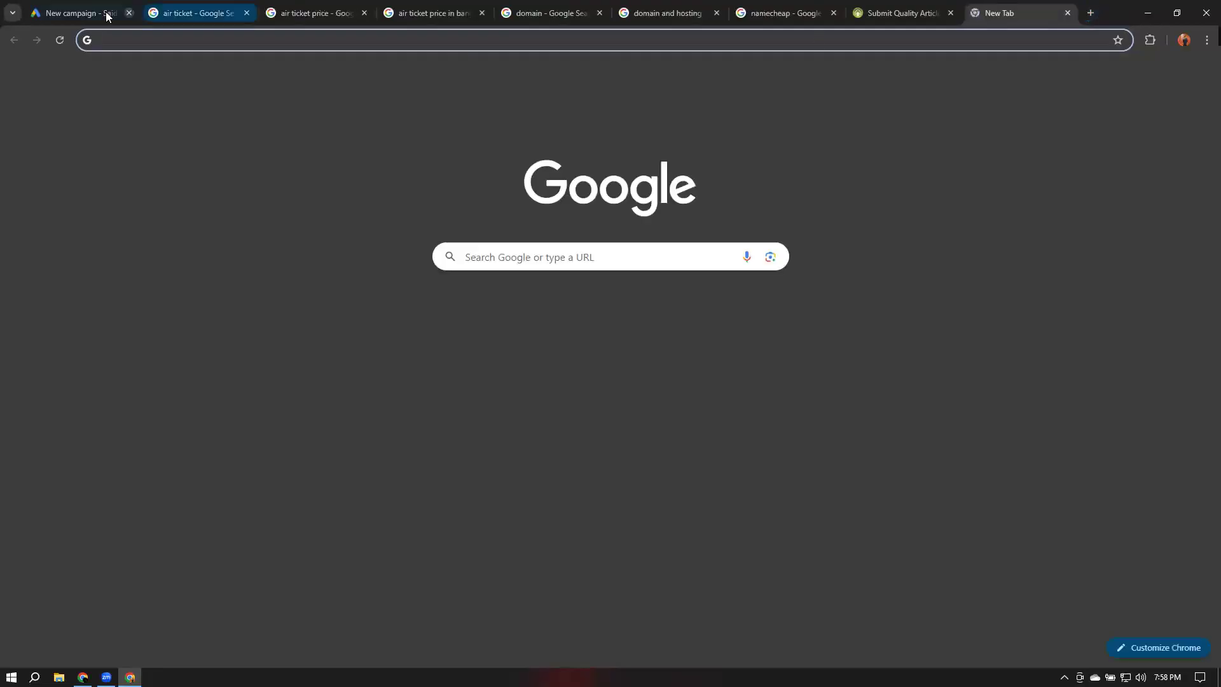
left_click(102, 14)
left_click(684, 382)
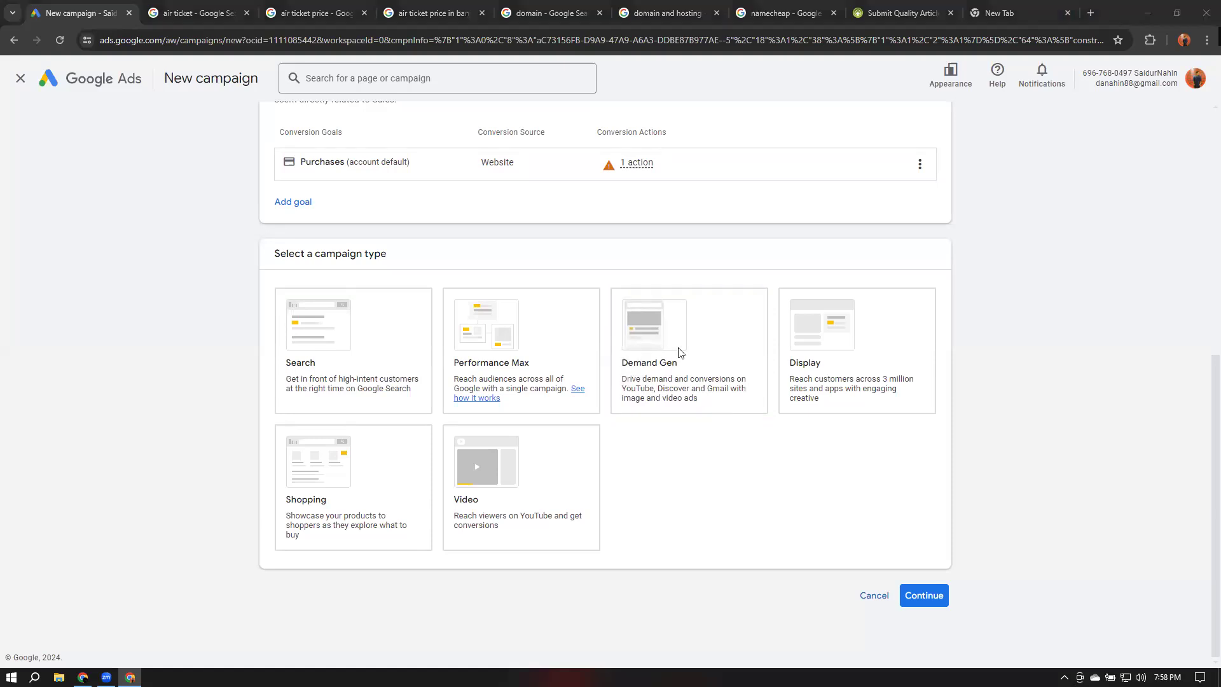
left_click(658, 394)
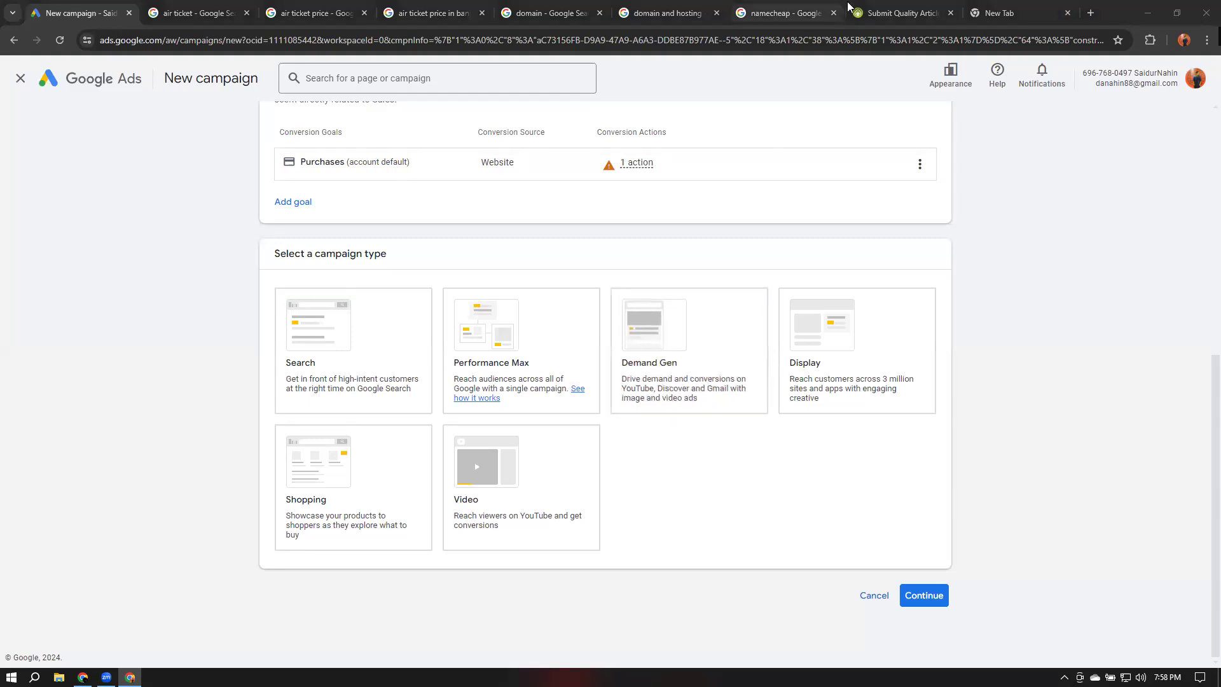
Open Gmail from a new tab and view the sponsored emails in the Promotions and Social tabs
mouse_move(883, 8)
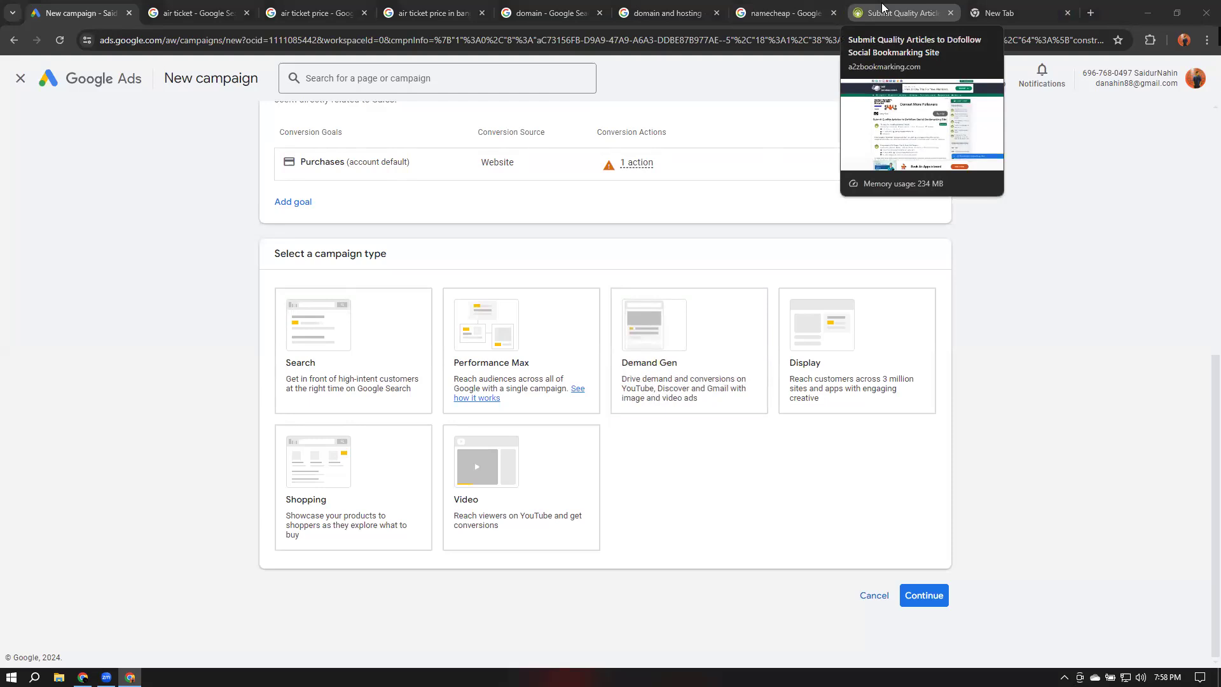
left_click(1024, 18)
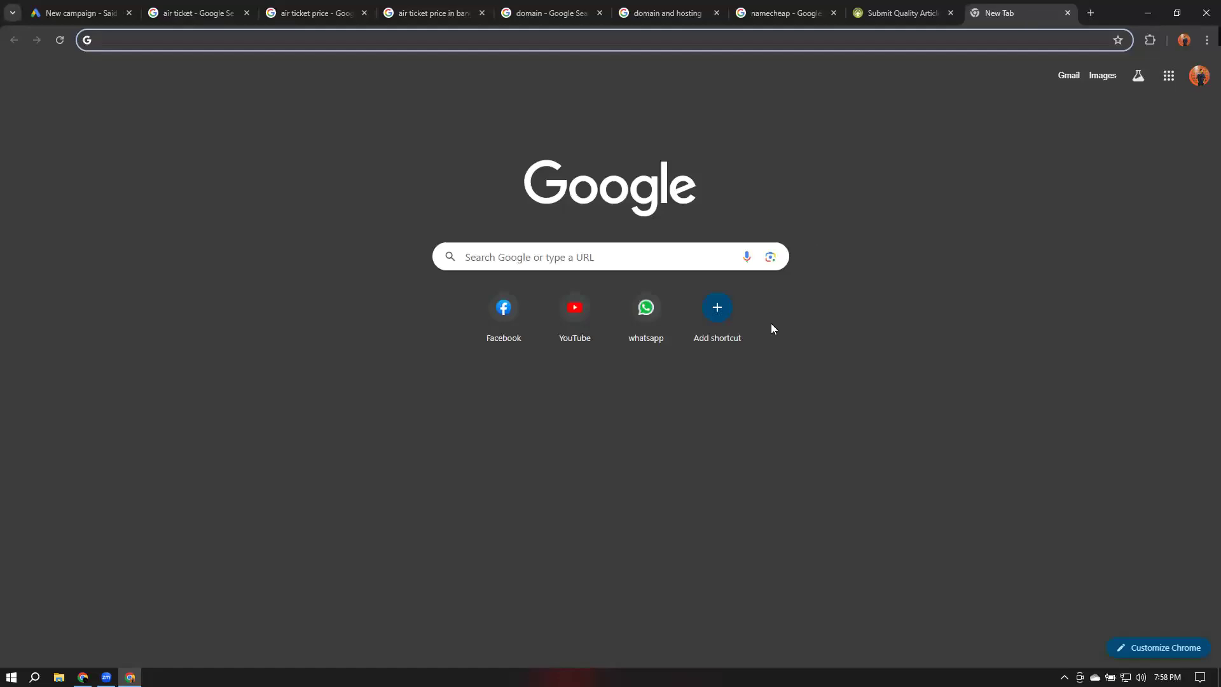
left_click(1069, 78)
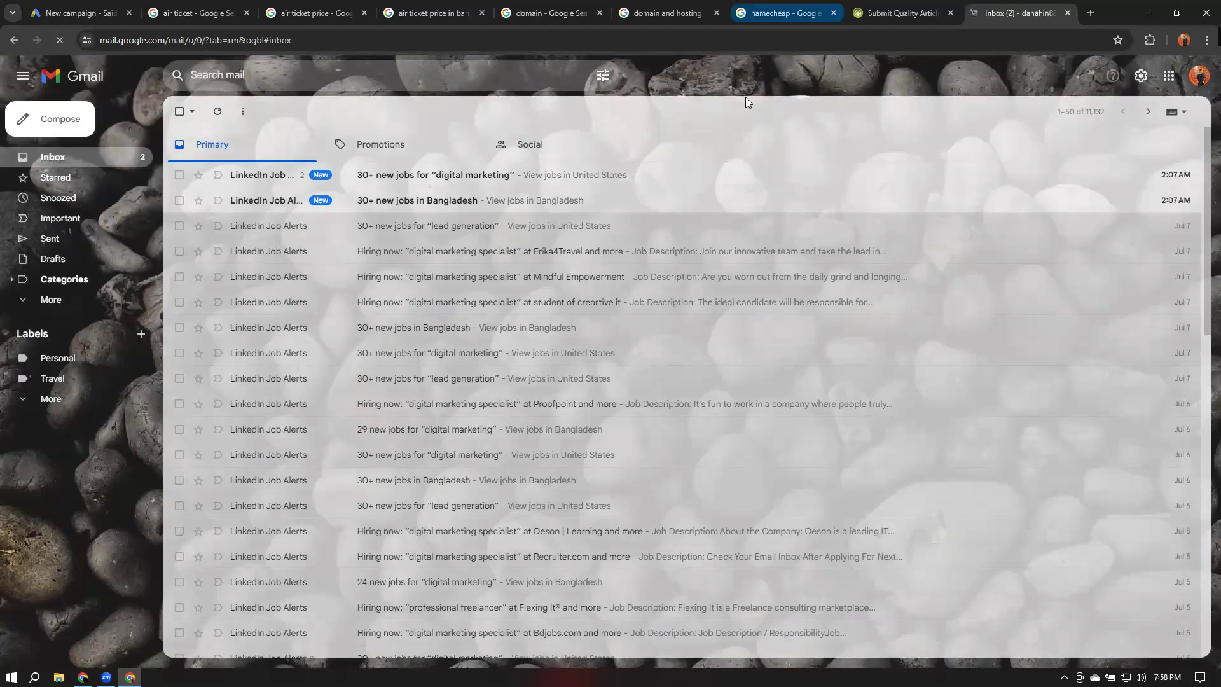
left_click(377, 150)
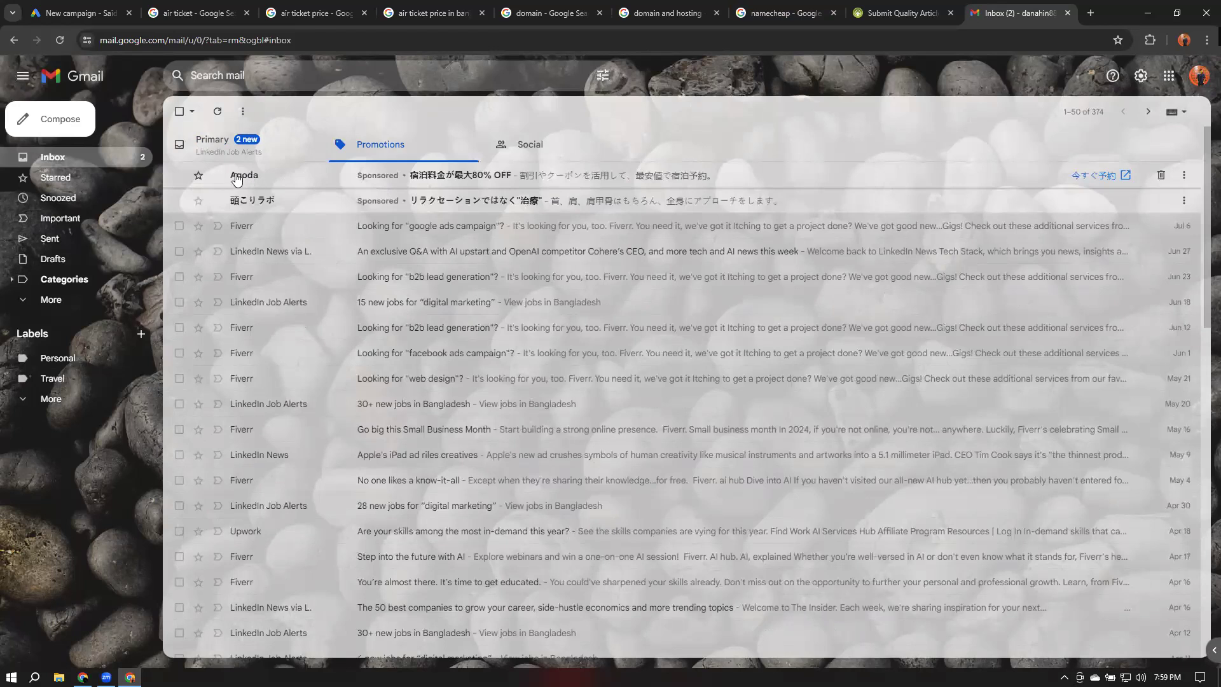
left_click(530, 146)
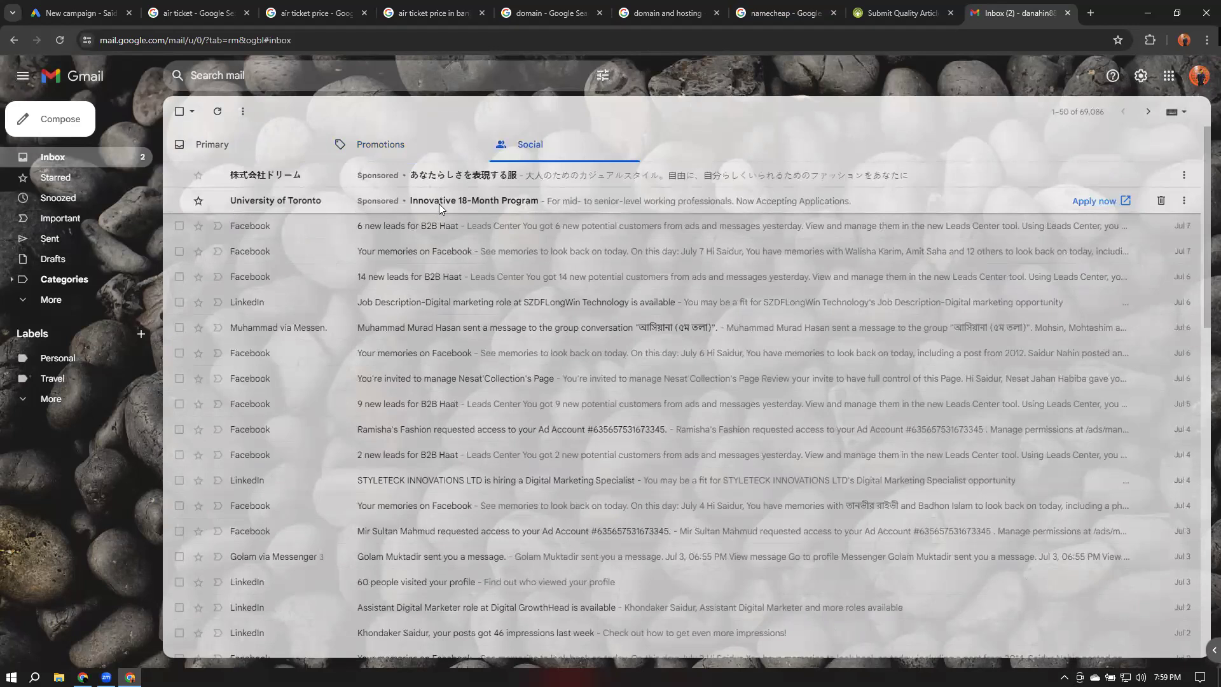
Switch to the other browser window and open Gmail for the second account in a new tab
left_click(84, 677)
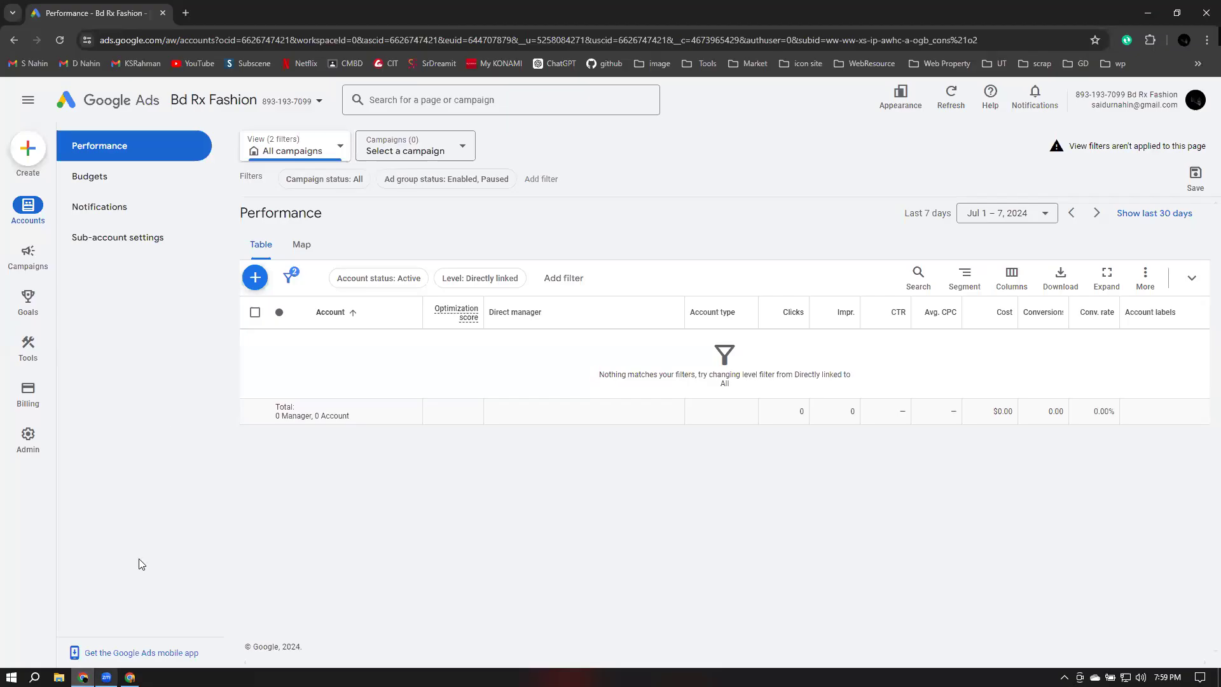
left_click(187, 13)
left_click(33, 64)
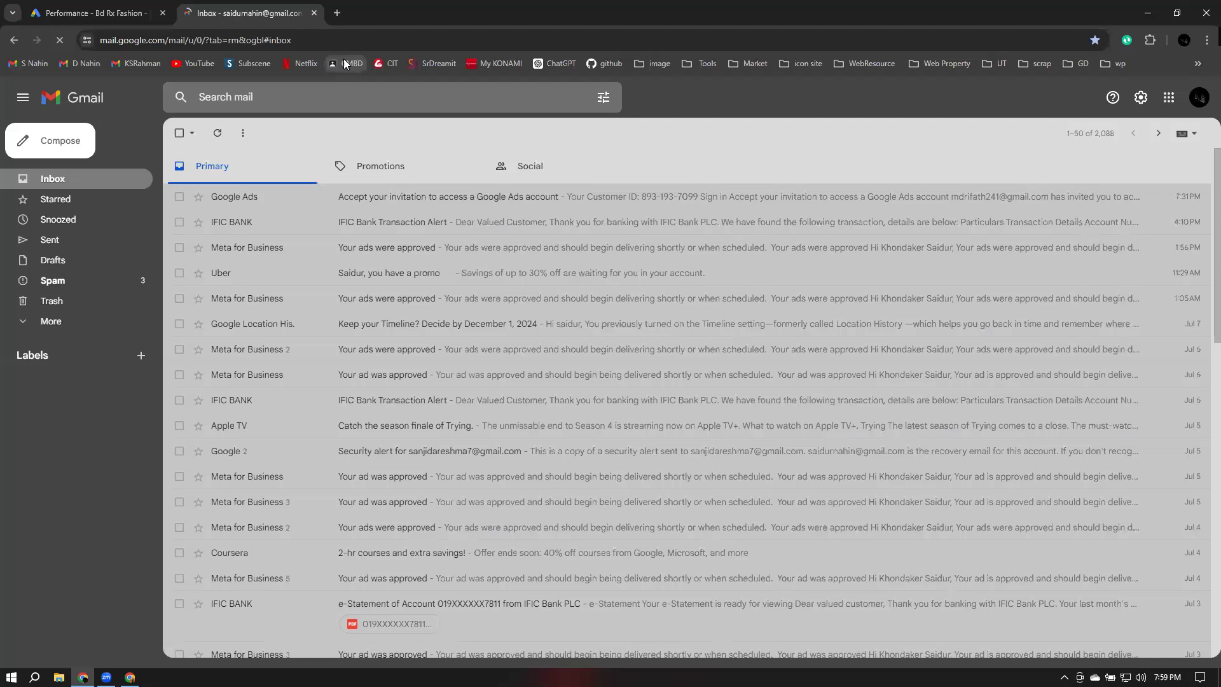
Browse the Promotions and Social inbox tabs to examine the sponsored emails
left_click(402, 170)
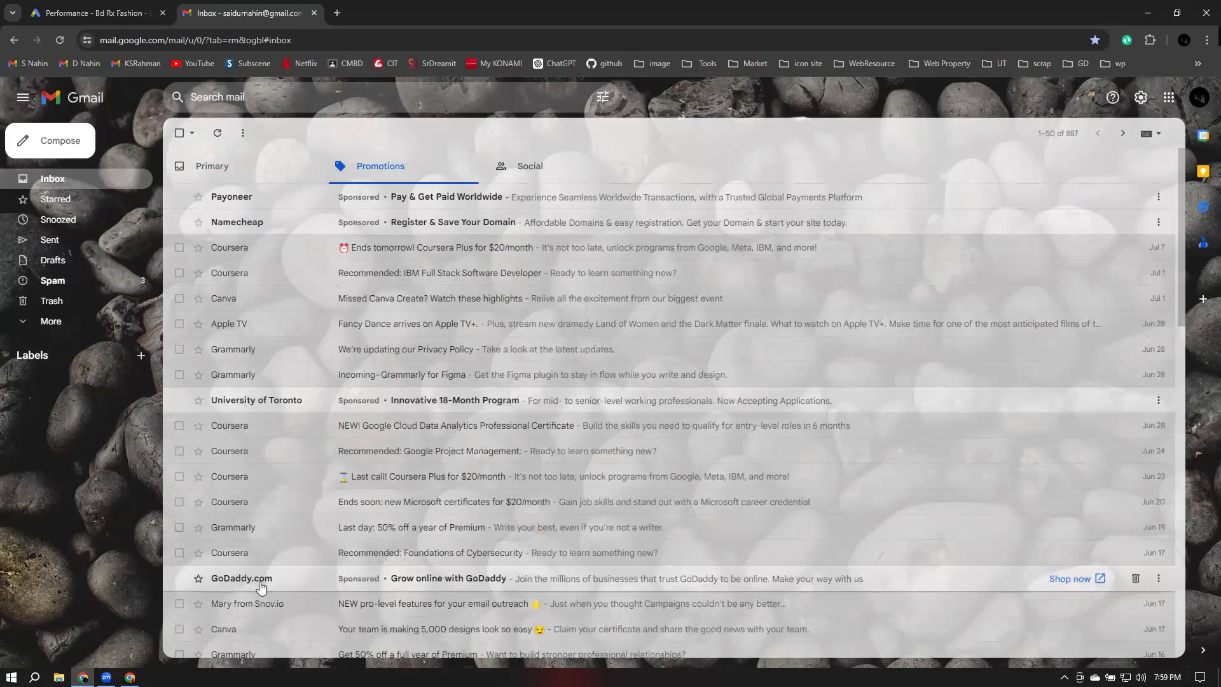
scroll(260, 585, "down", 8)
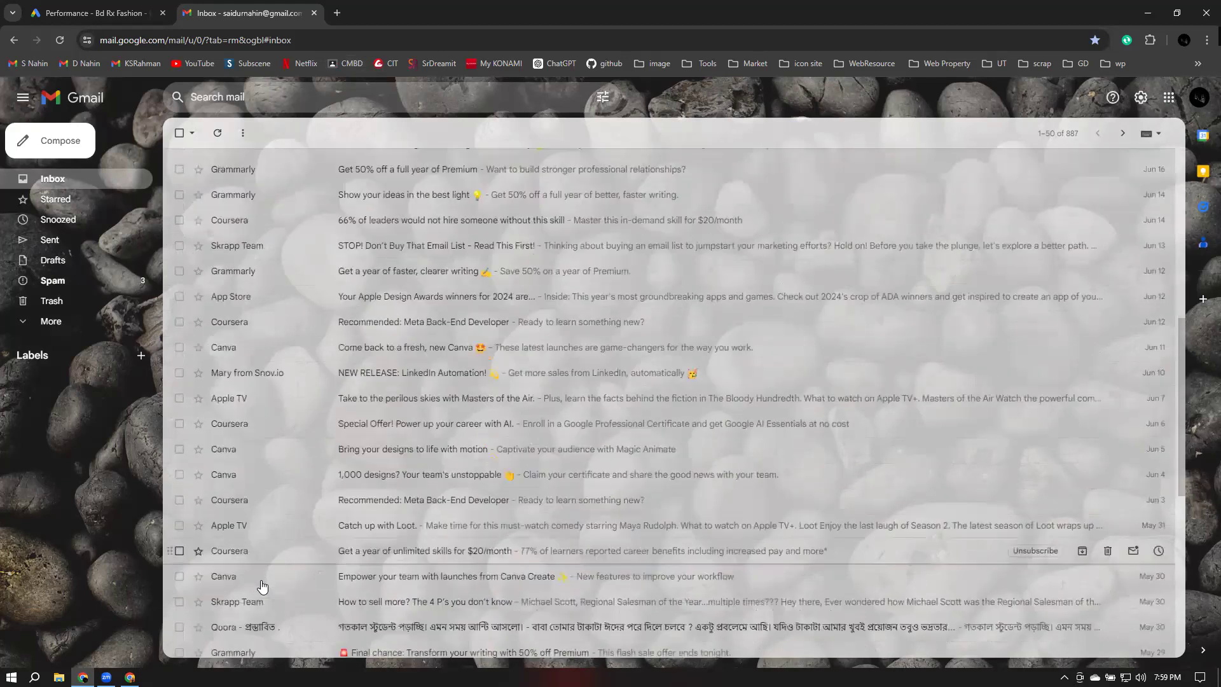
scroll(264, 585, "up", 8)
left_click(544, 171)
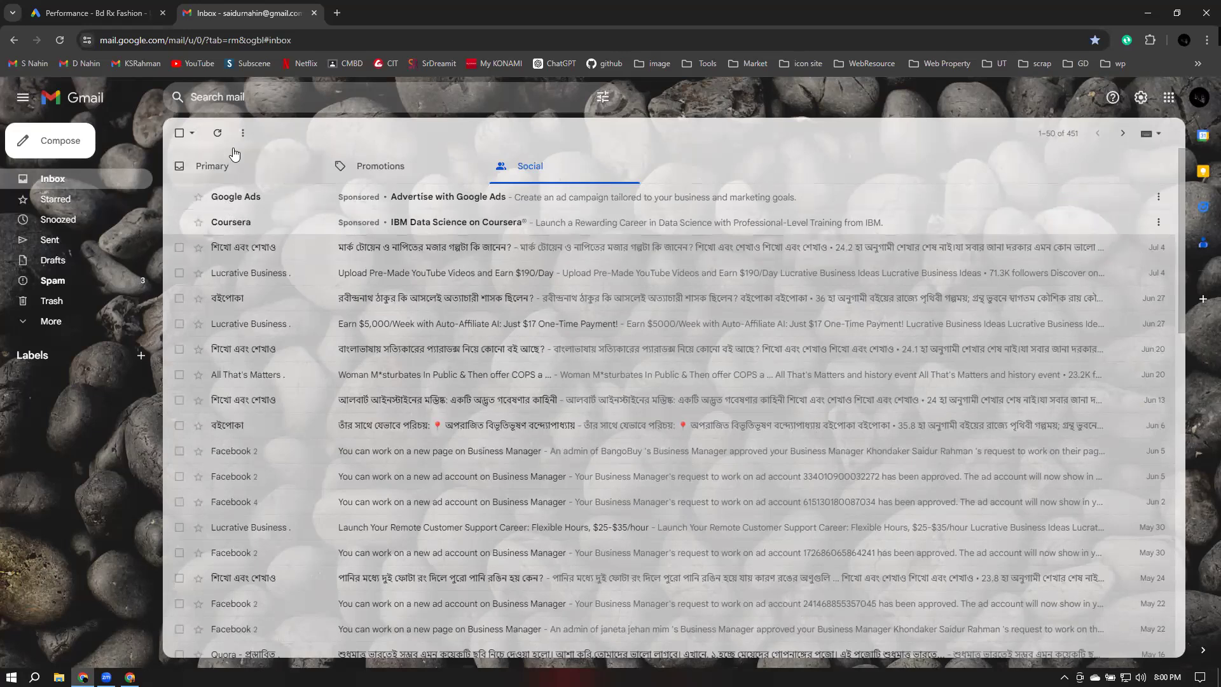
left_click(382, 167)
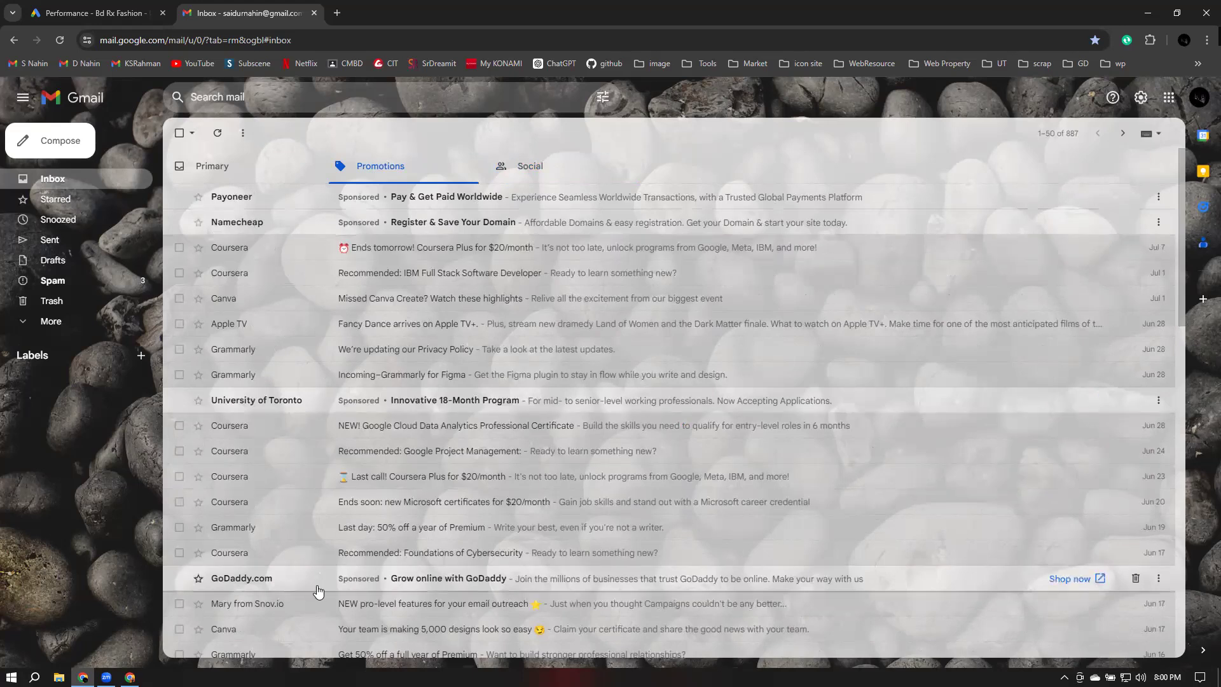
Open YouTube from the bookmarks in a new tab
left_click(337, 13)
left_click(41, 65)
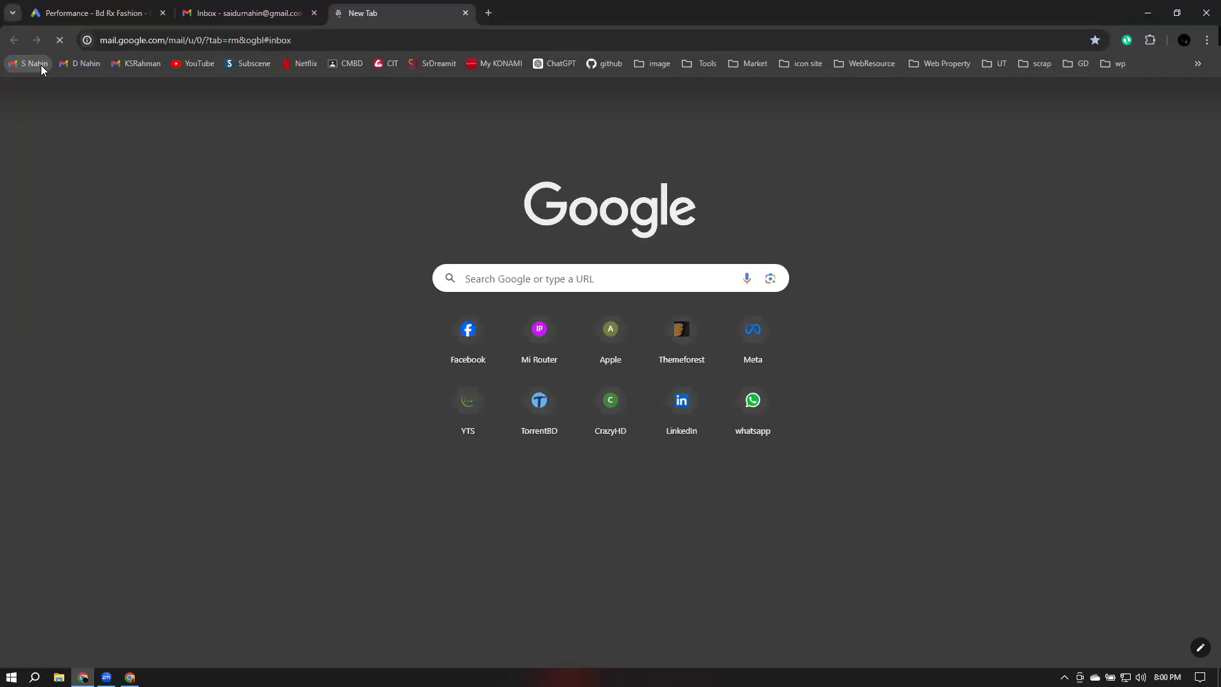
left_click(197, 65)
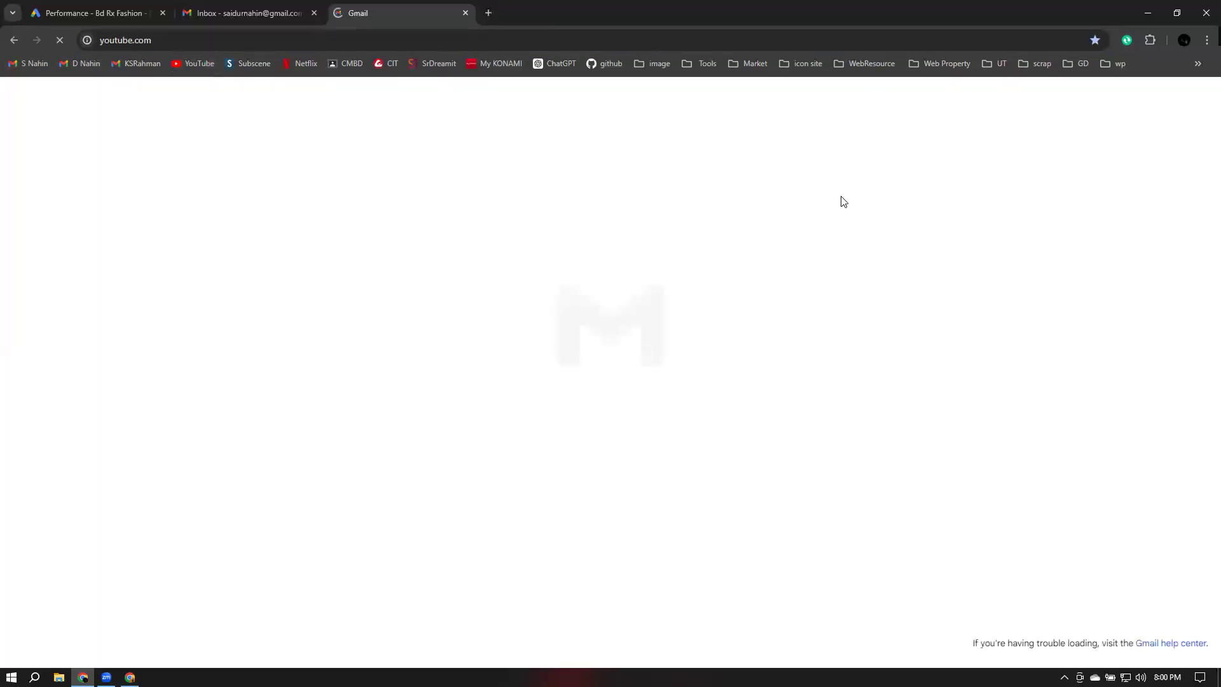
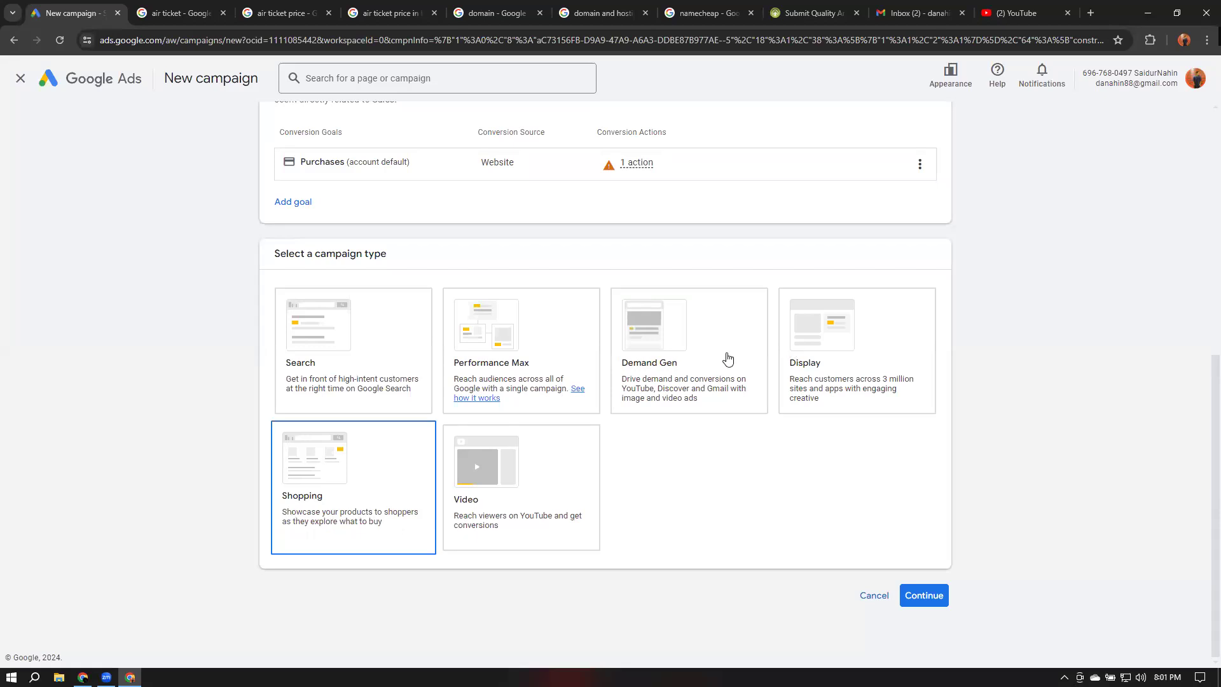
Compare the campaign type options for a new Google Ads campaign, such as Display and Performance Max
left_click(880, 370)
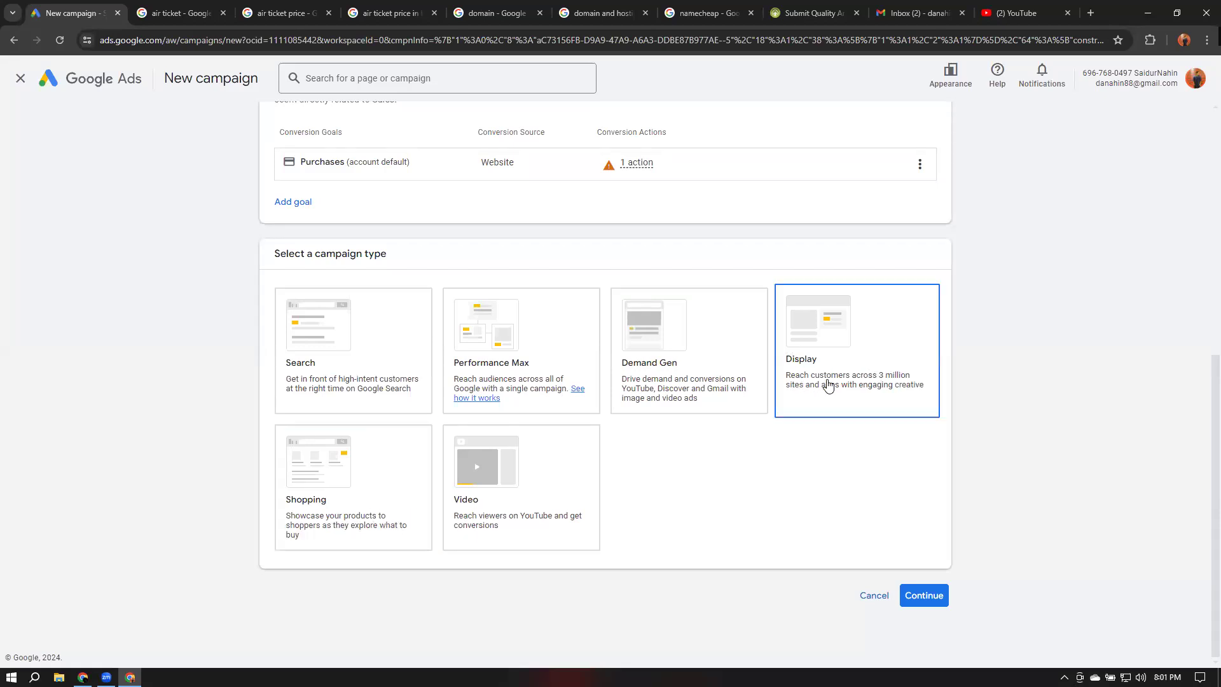
left_click(511, 365)
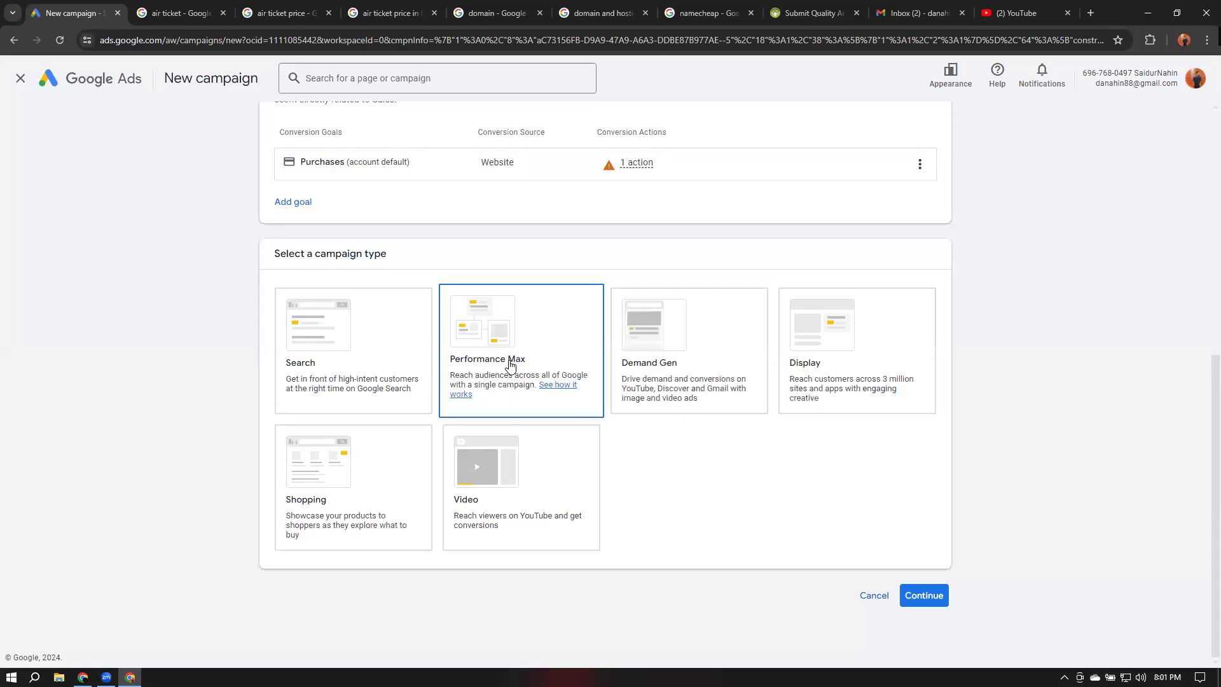
left_click(816, 373)
left_click(805, 367)
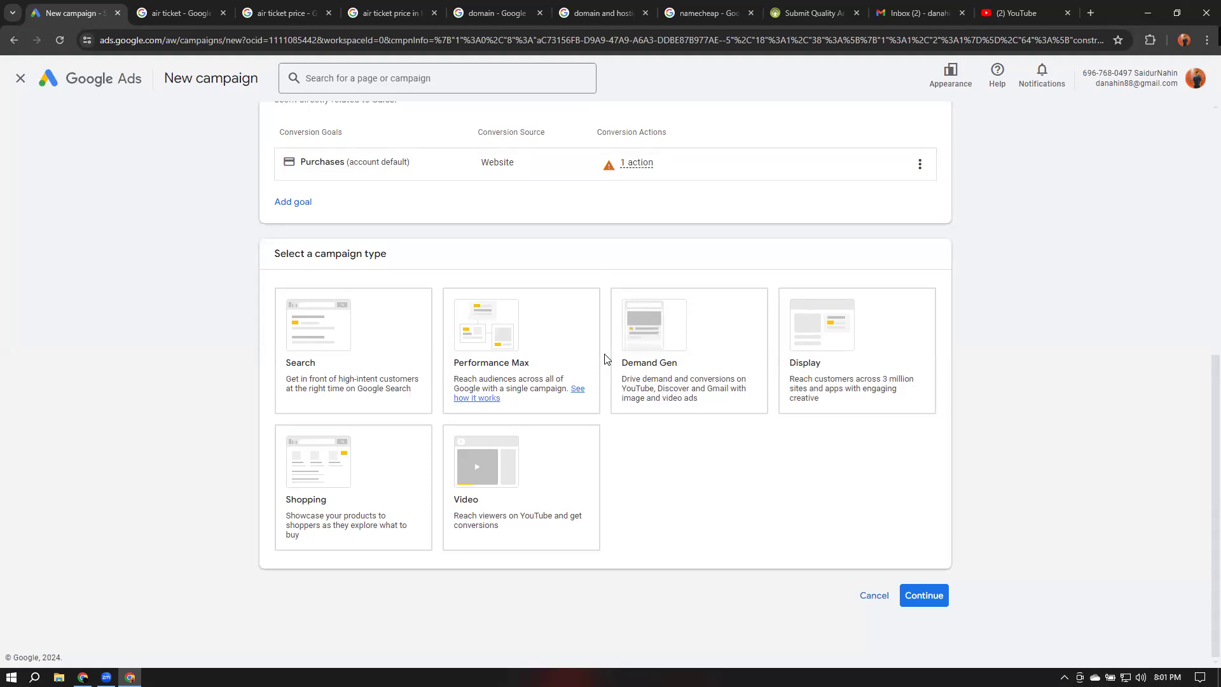
Revisit the YouTube, Gmail and air ticket search tabs to compare sponsored ads, then return to the campaign types
left_click(1011, 13)
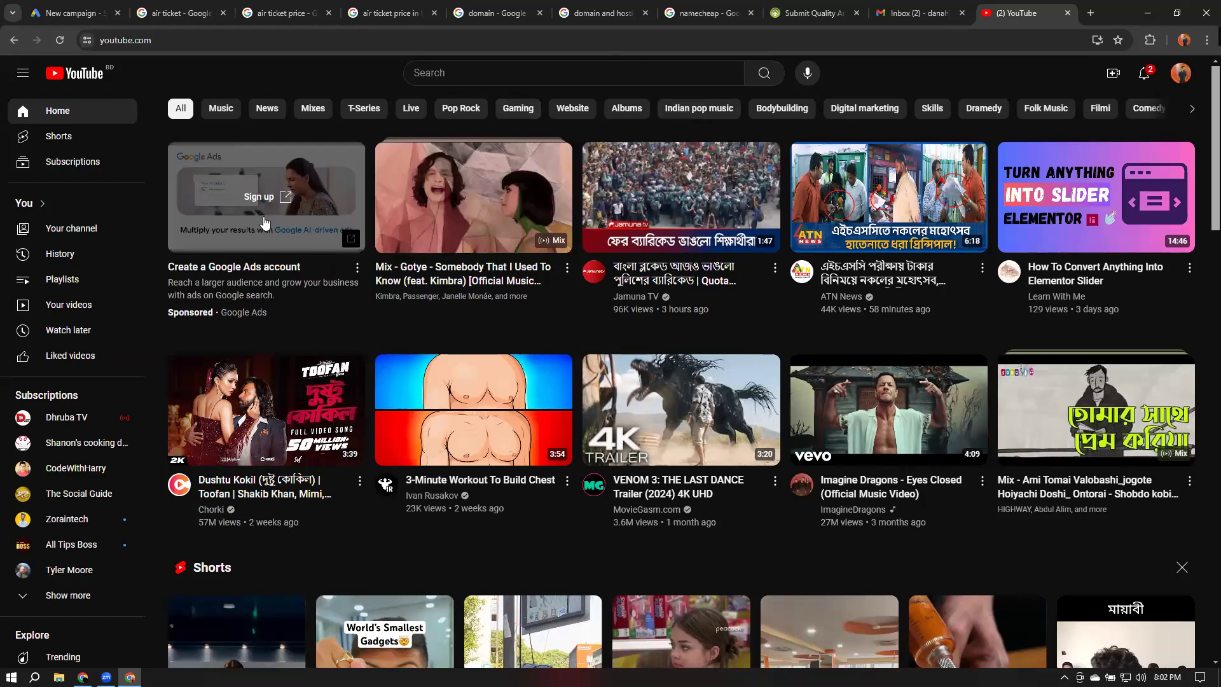
left_click(1068, 13)
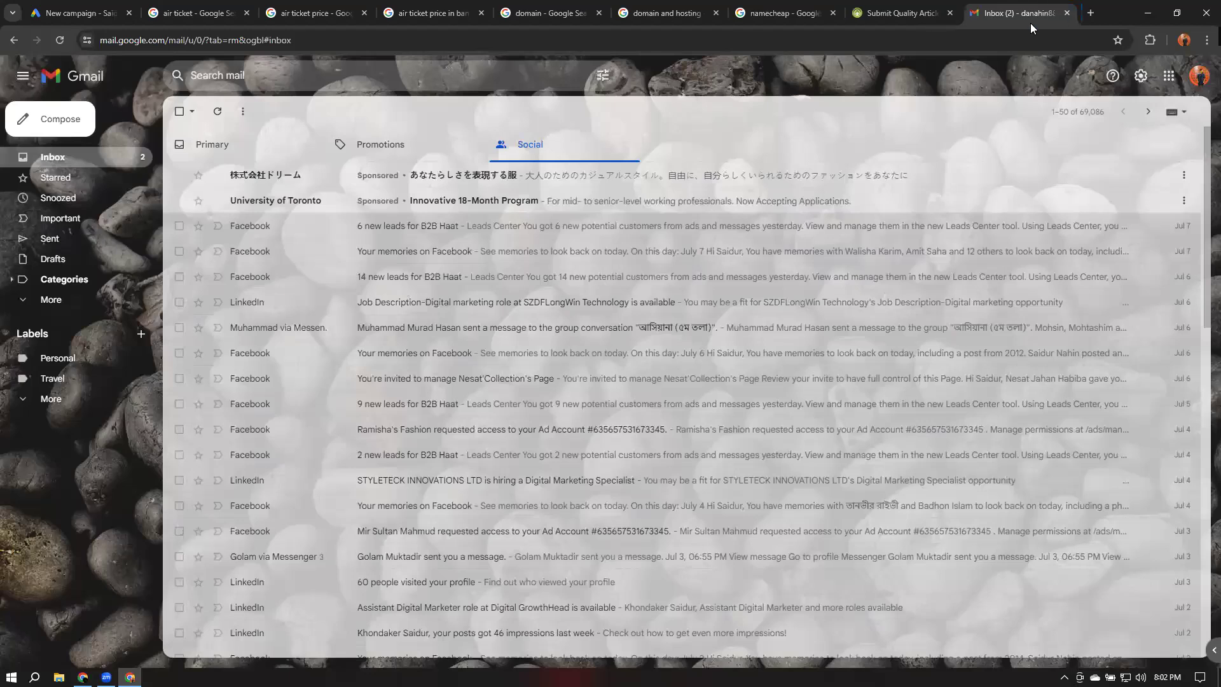
left_click(179, 13)
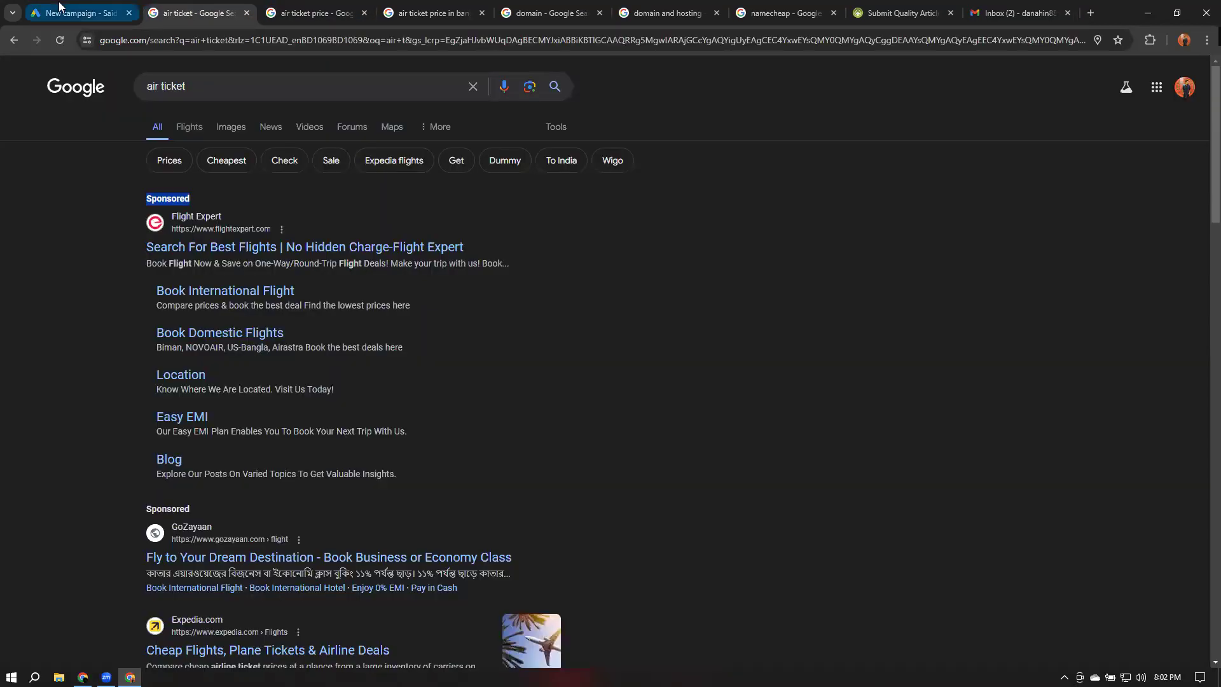
left_click(77, 11)
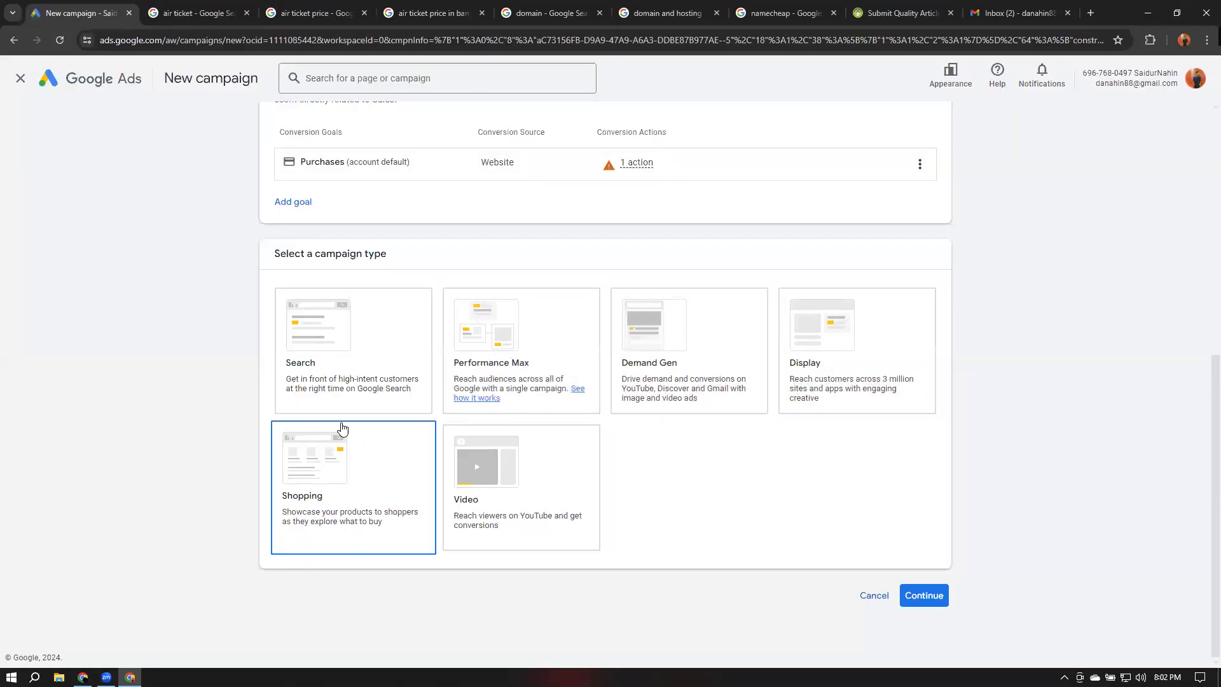
left_click(821, 364)
Search Google for tshirt in a new tab and examine the results for sponsored ads
left_click(1090, 8)
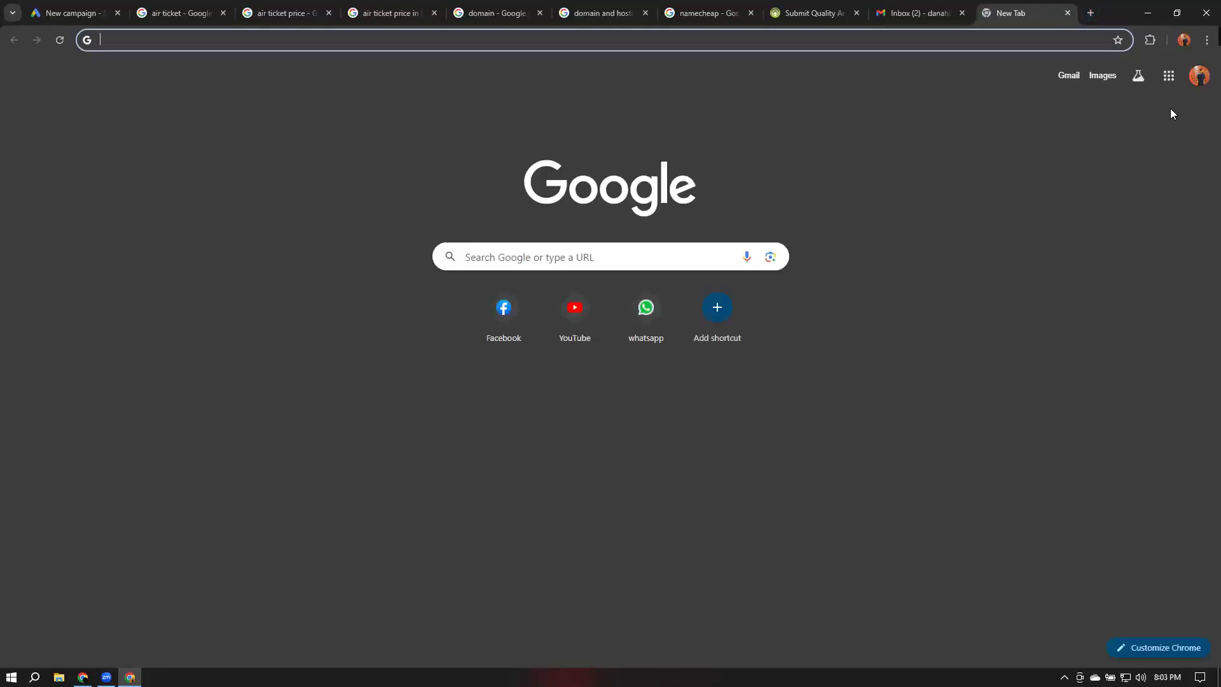
type("tshirt")
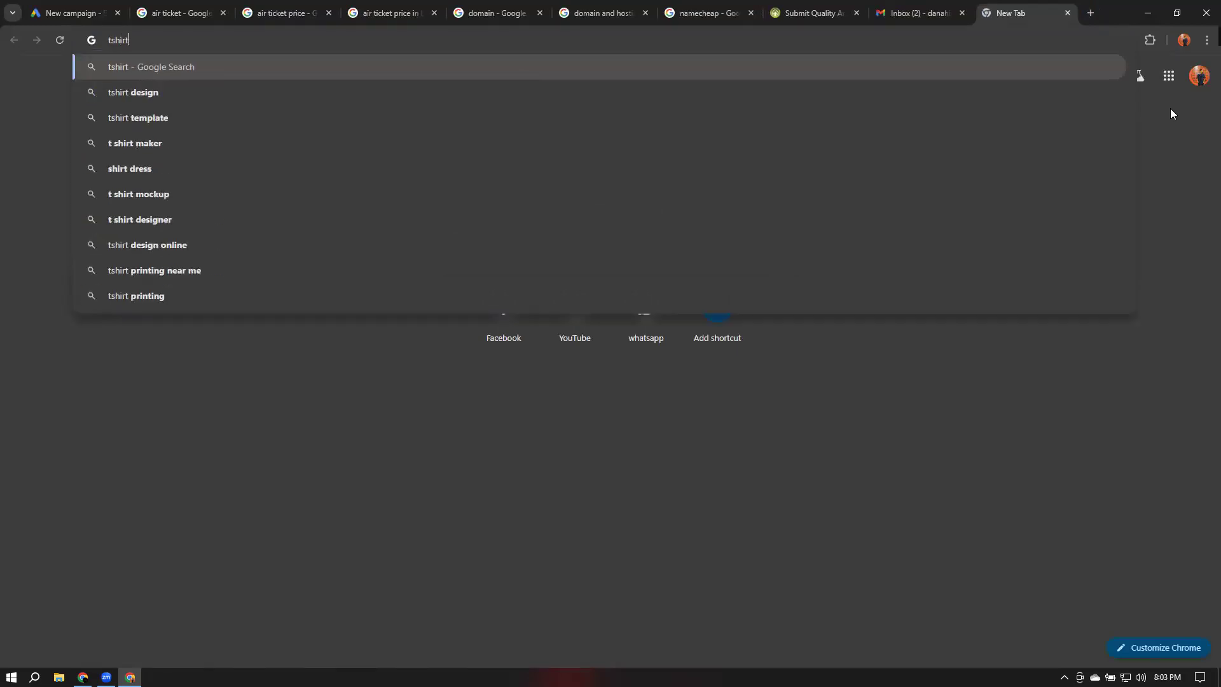
key("Return")
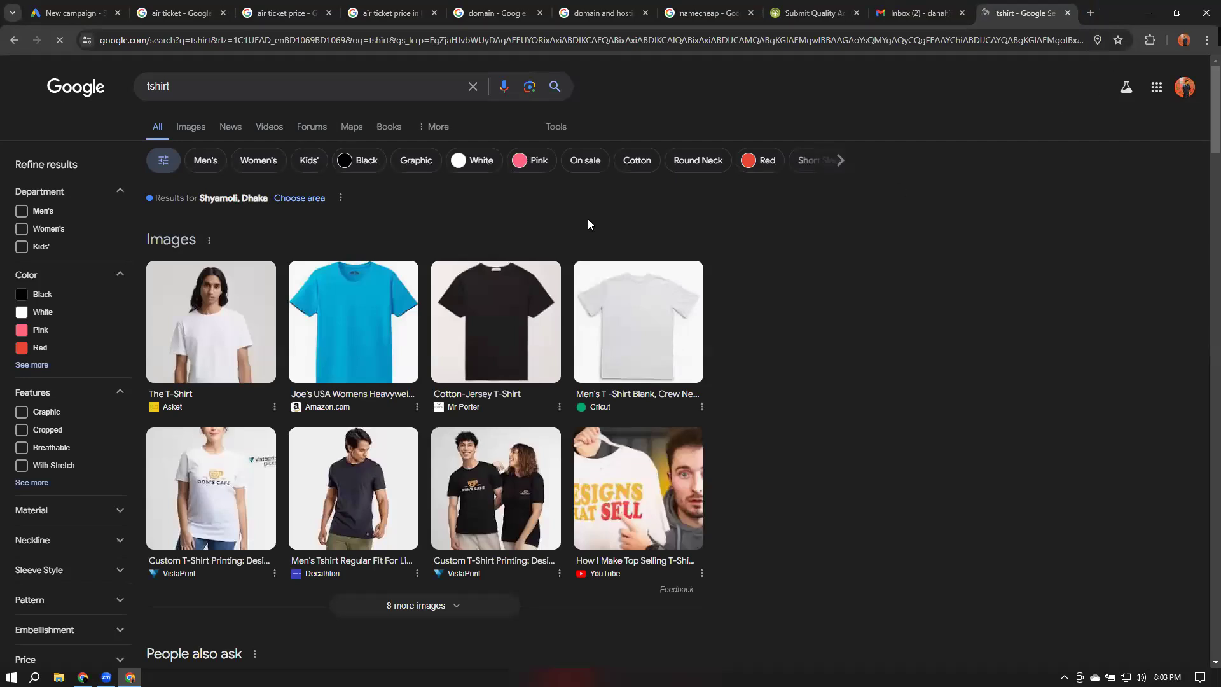
scroll(139, 221, "down", 2)
scroll(147, 216, "up", 2)
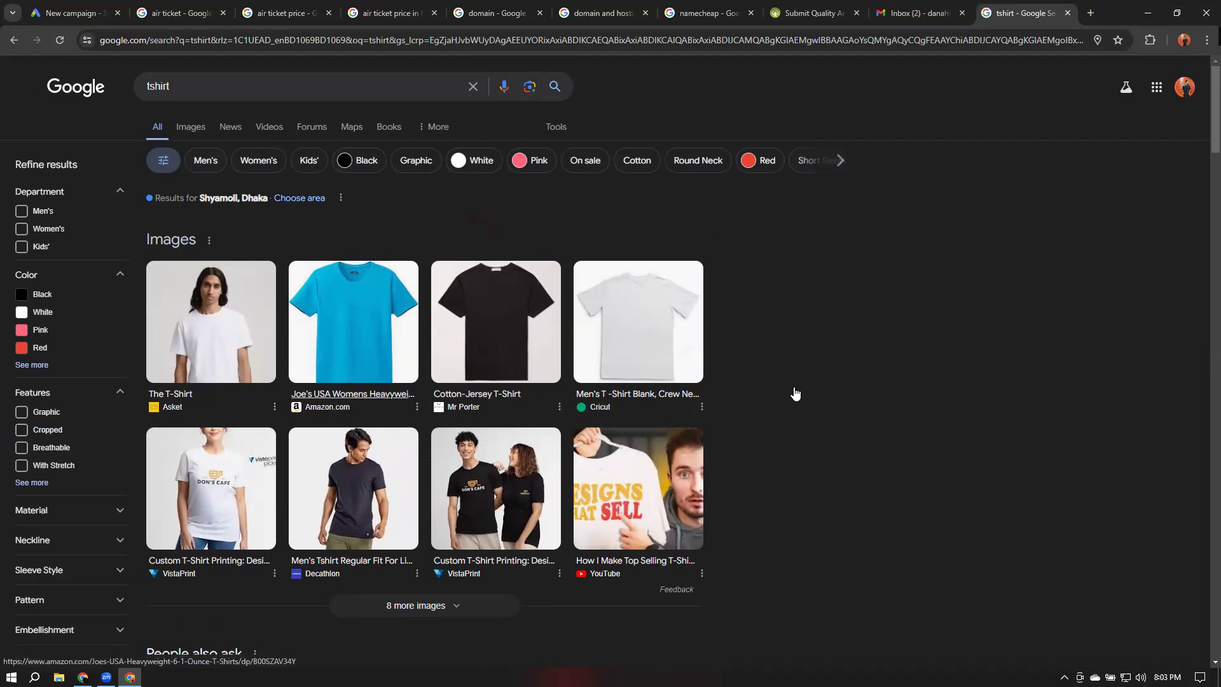
scroll(931, 399, "down", 5)
scroll(931, 399, "up", 5)
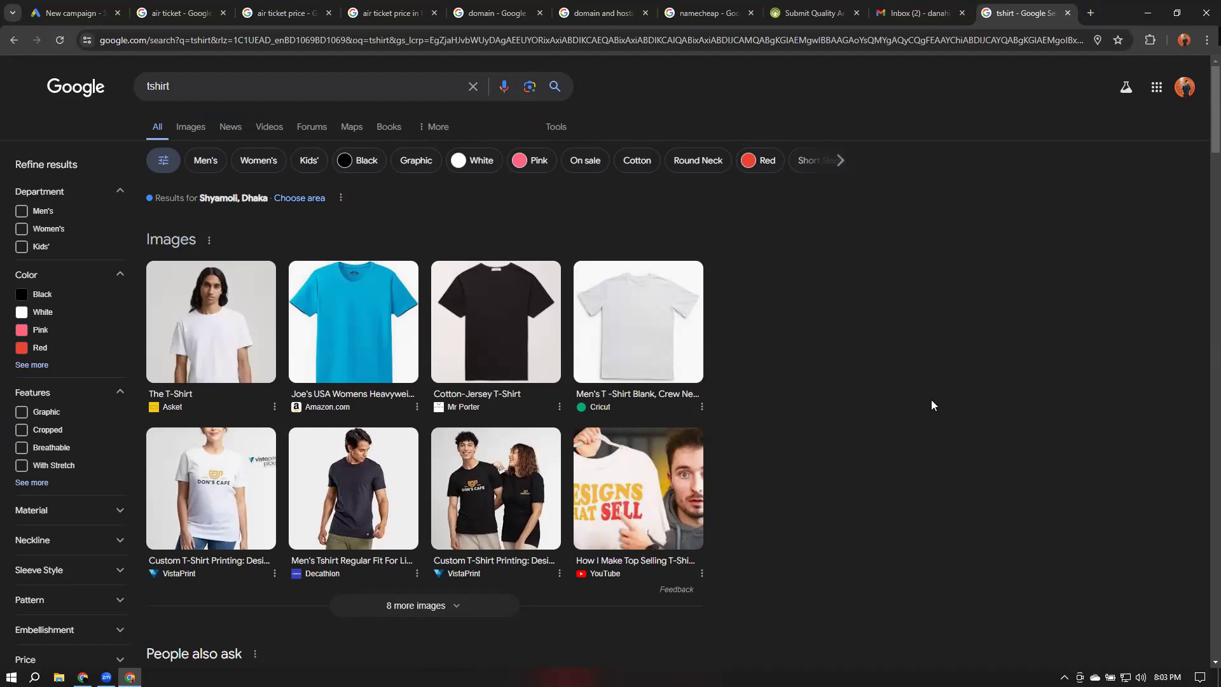
left_click(75, 88)
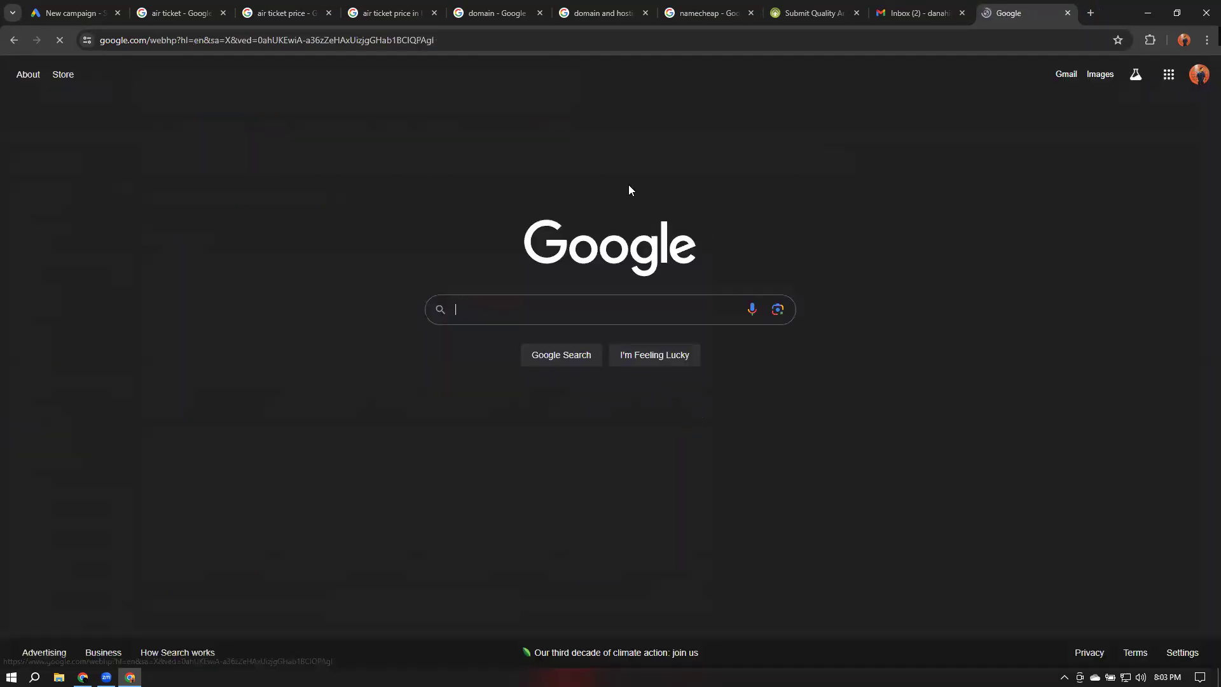
left_click(1183, 653)
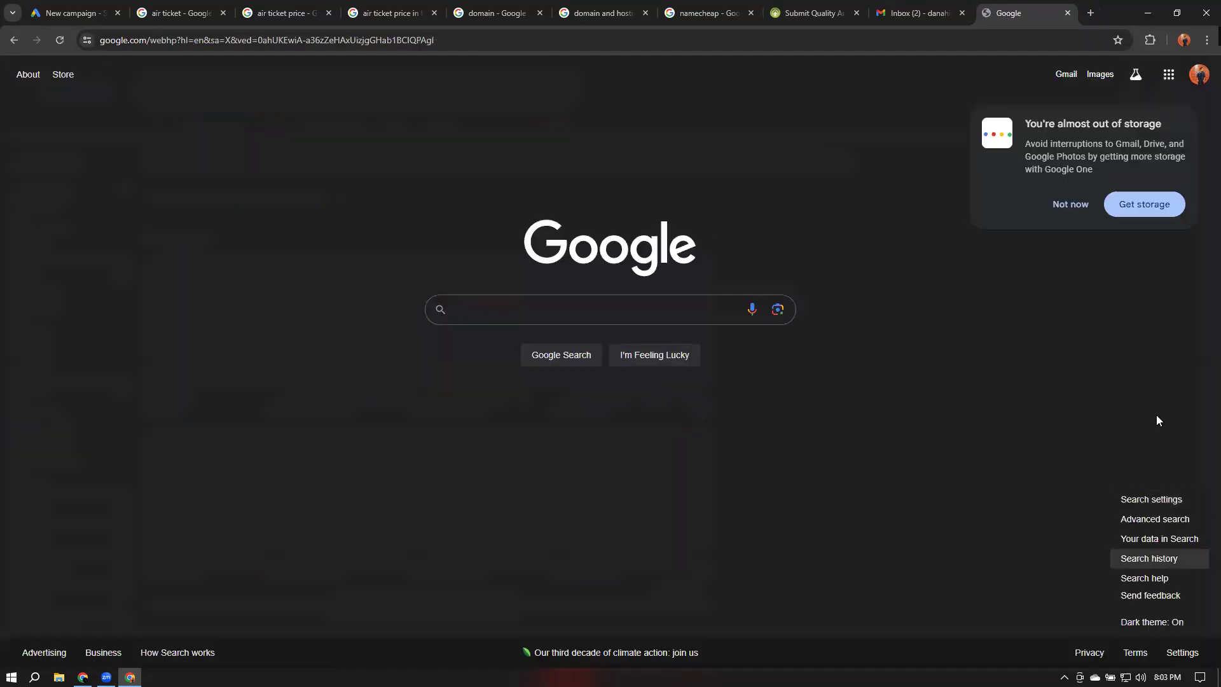
left_click(1174, 502)
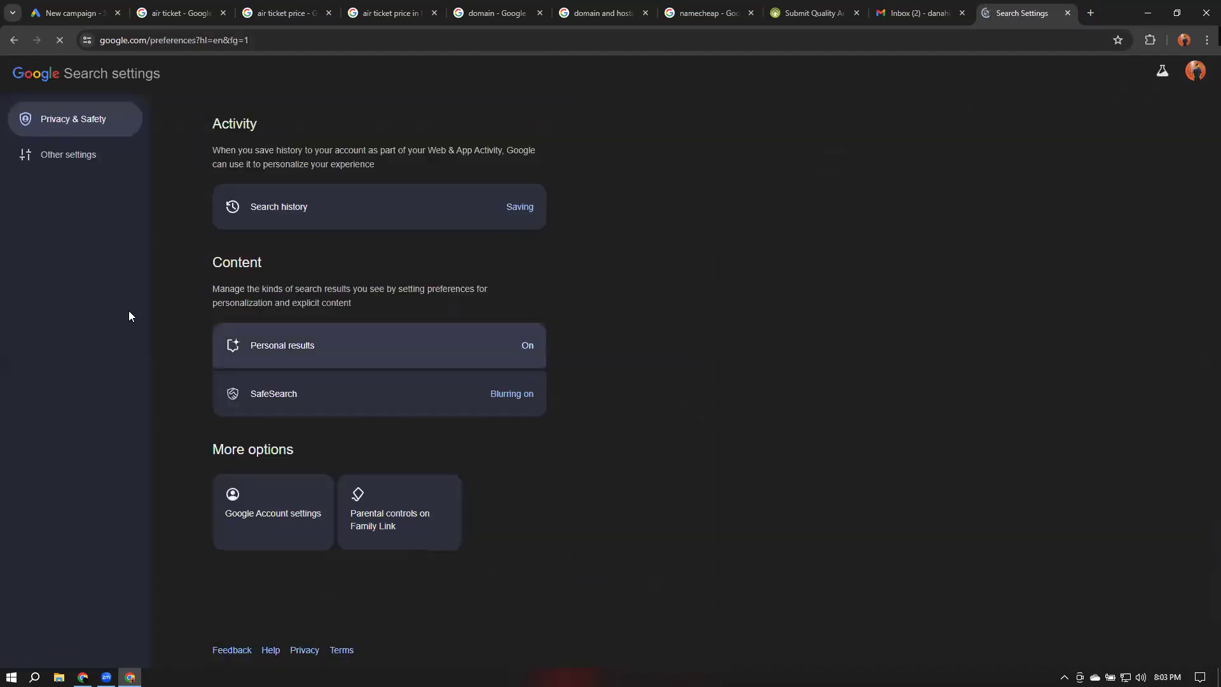
left_click(64, 156)
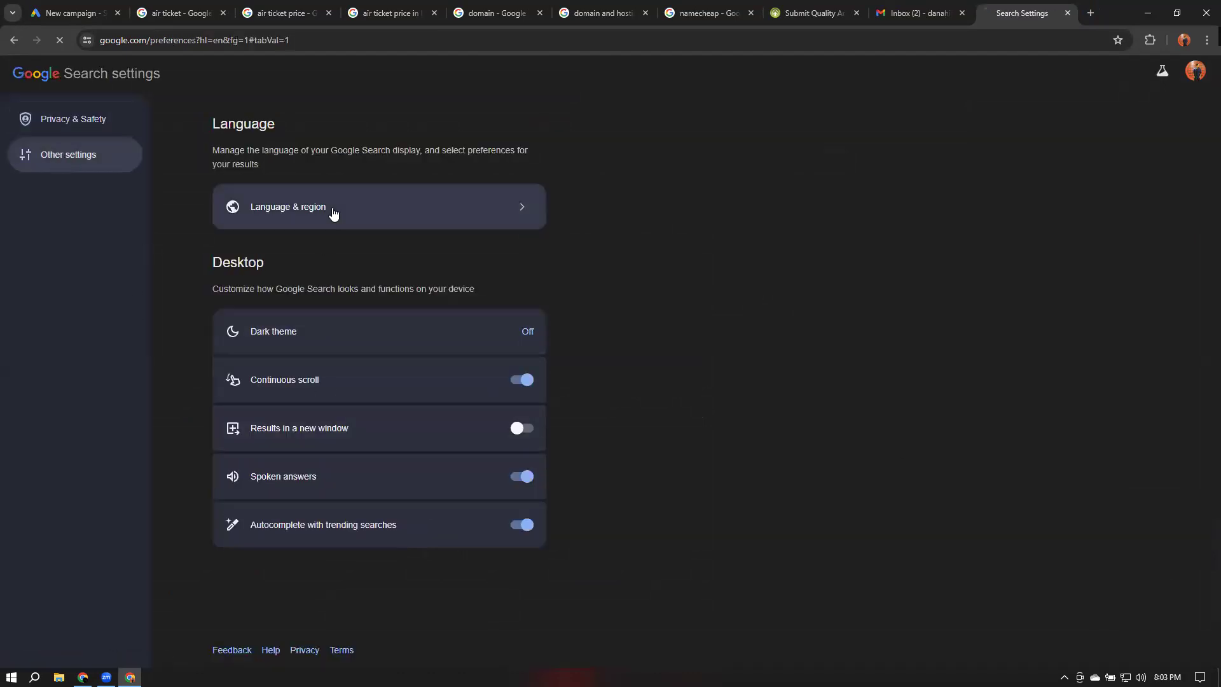
left_click(333, 214)
left_click(447, 417)
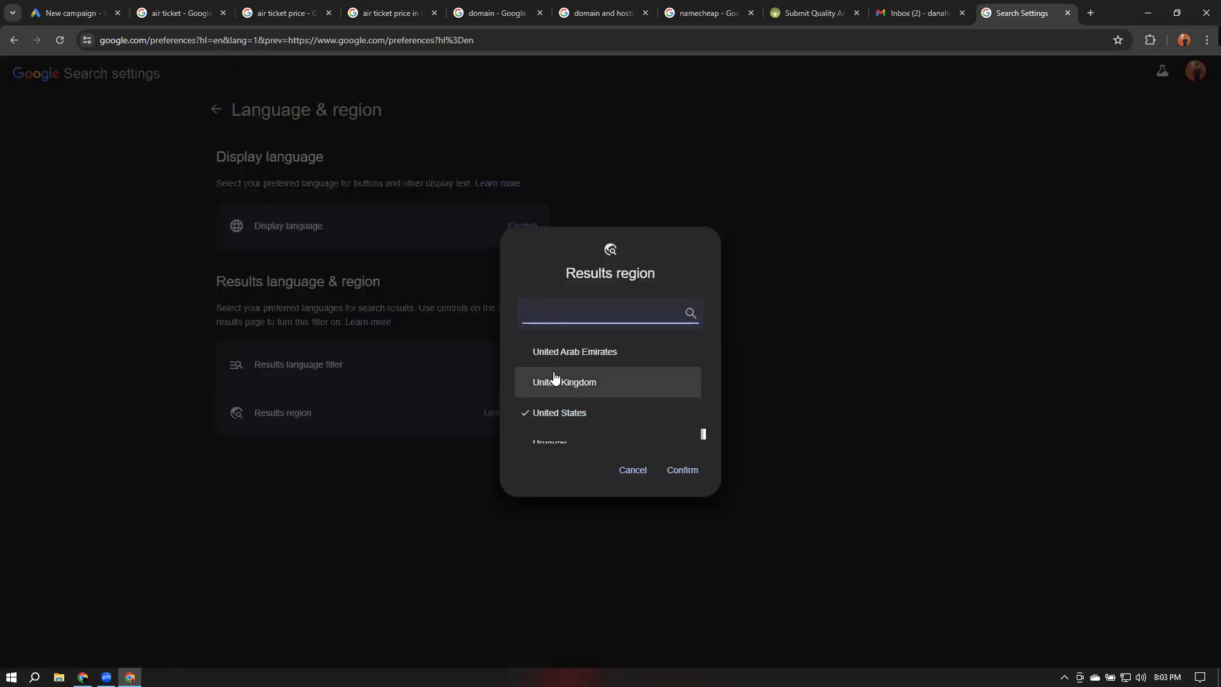
left_click(633, 470)
Search for polo tshirt for man, accept the suggested polo t shirt for men, and examine the results
left_click(513, 42)
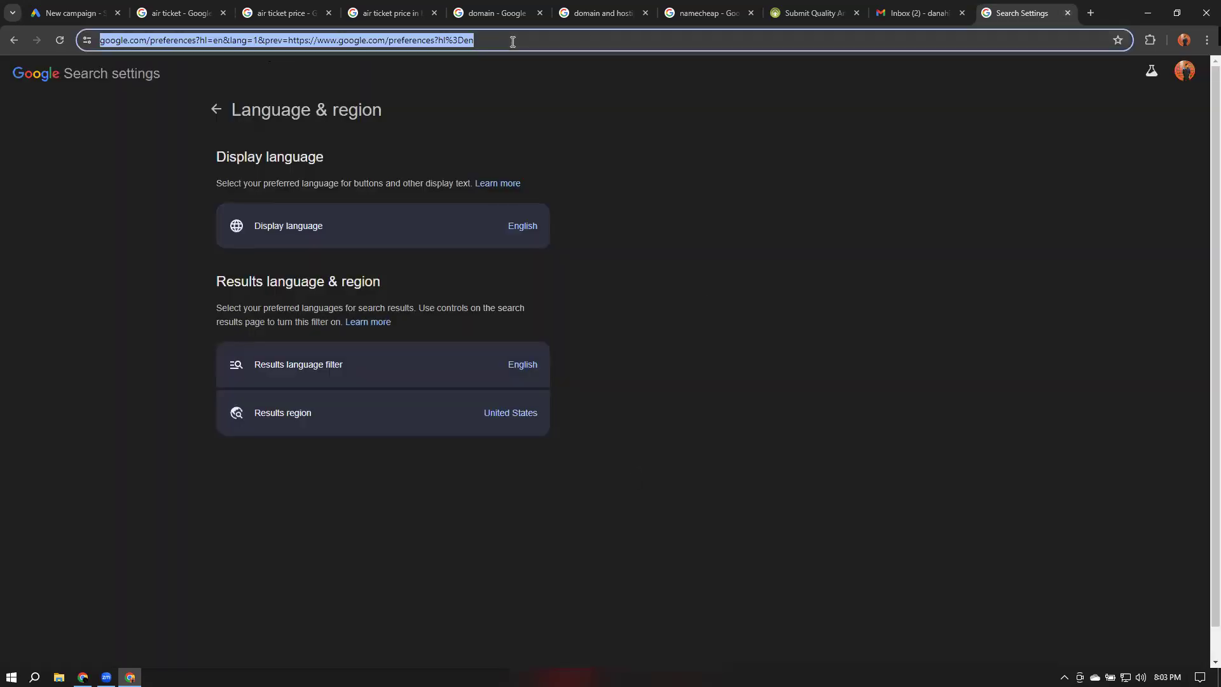
type("polo tshirt")
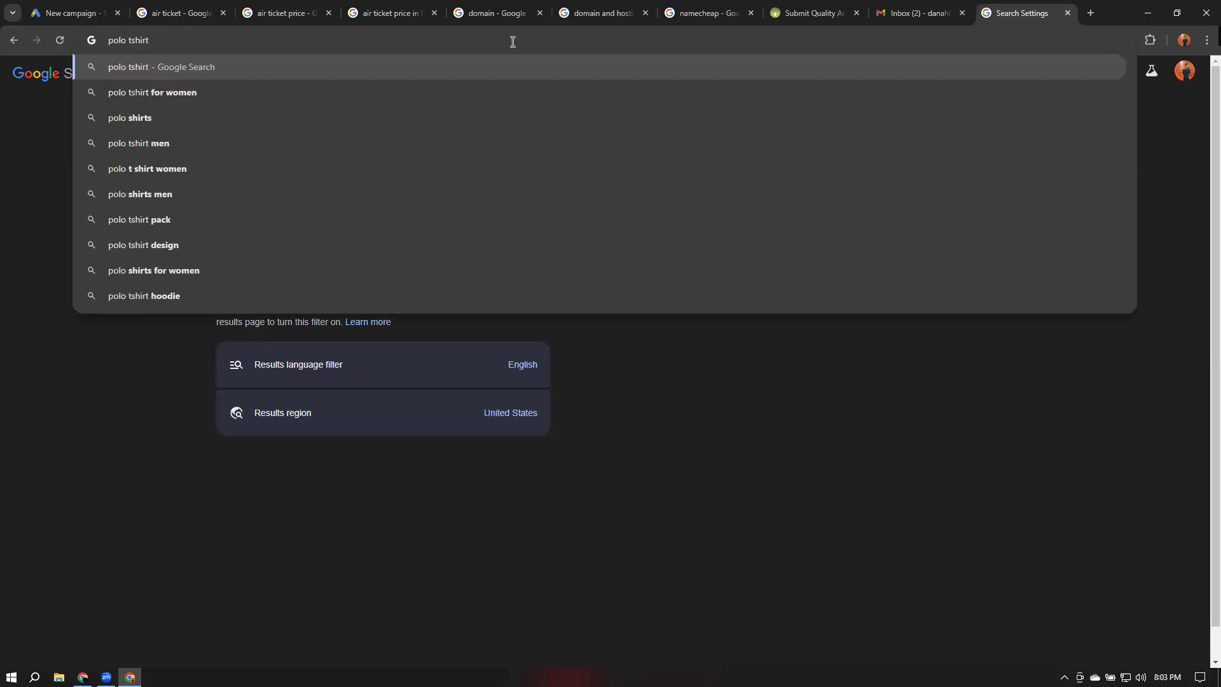
type(" for man")
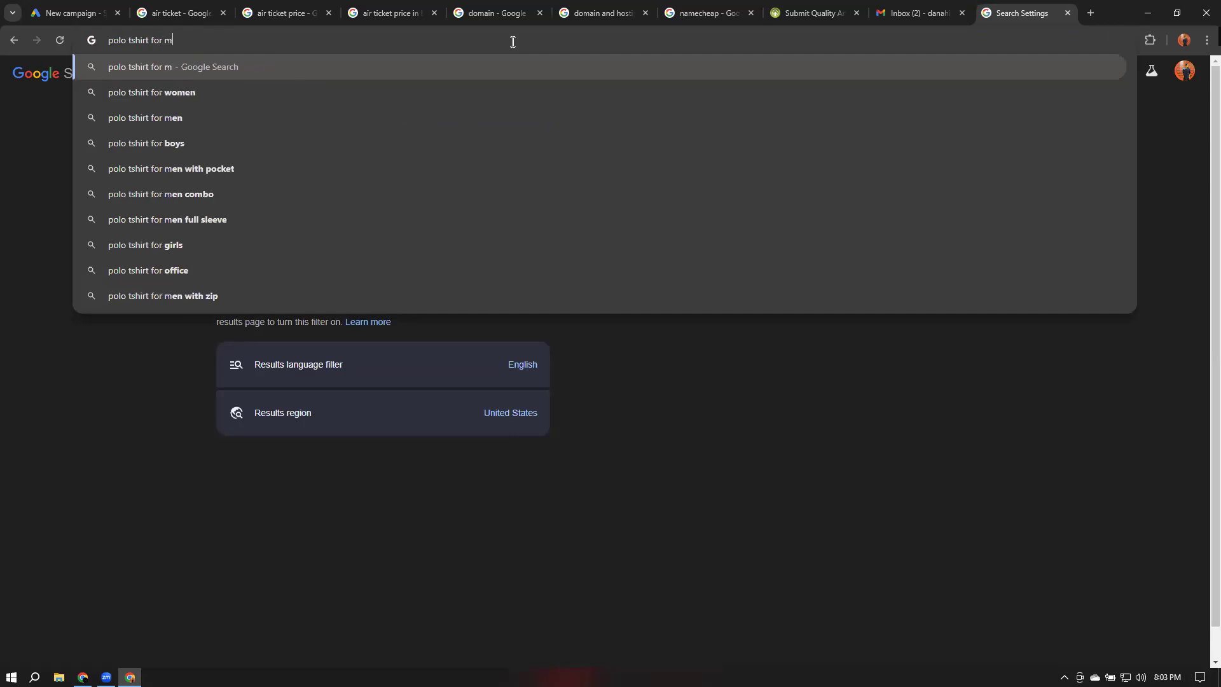
key("Return")
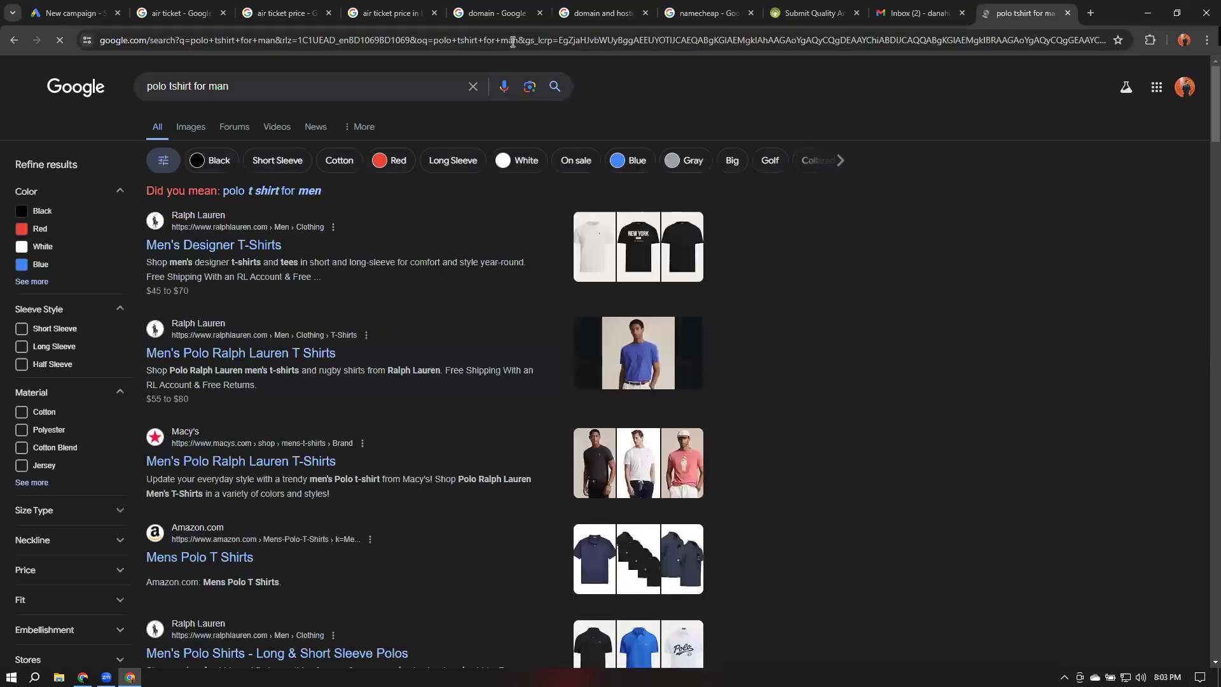
left_click(278, 192)
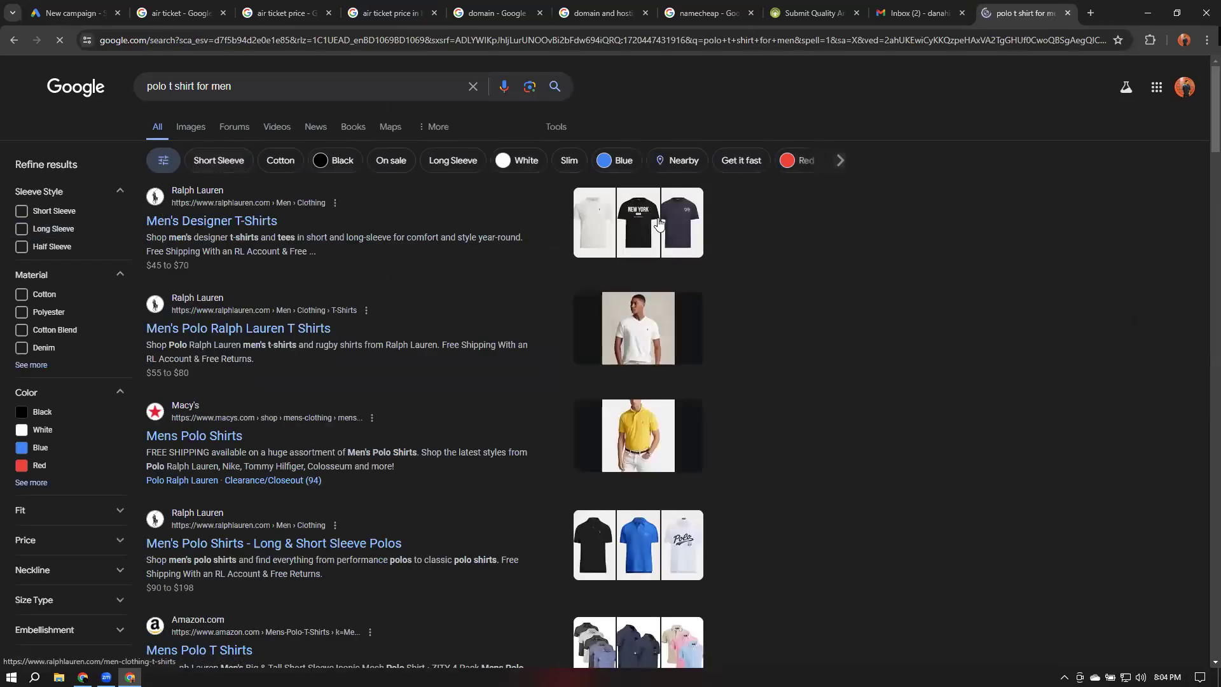
scroll(659, 224, "down", 1)
scroll(656, 238, "down", 3)
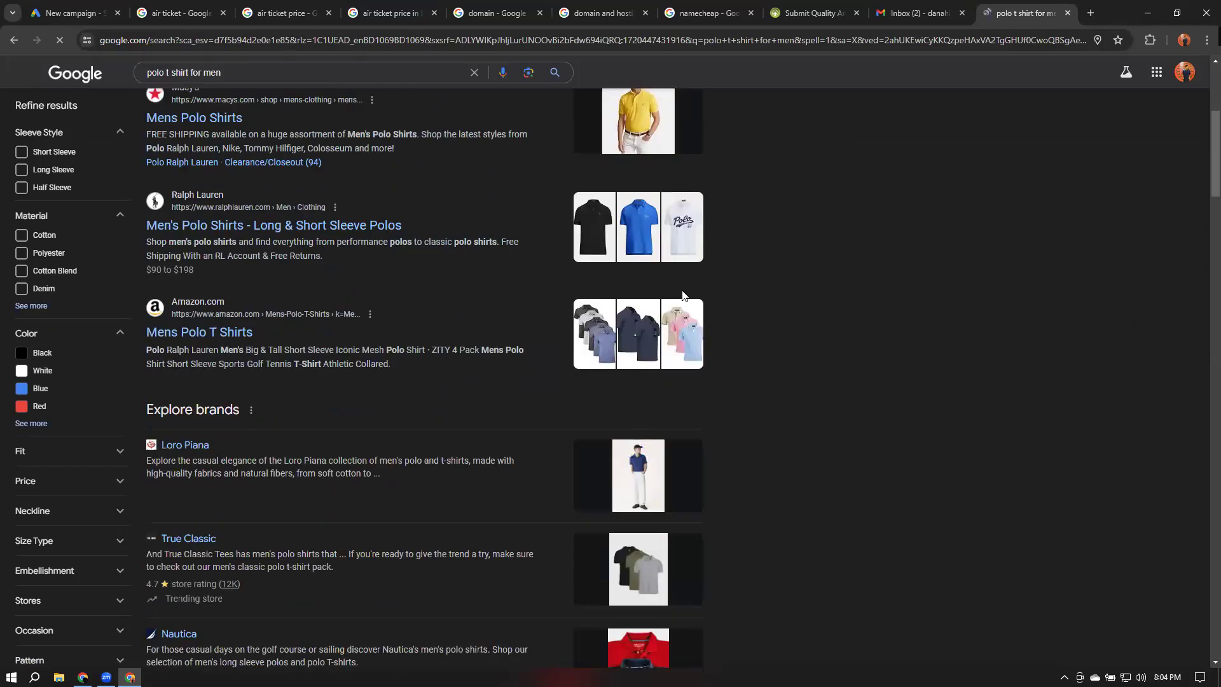
scroll(682, 290, "up", 4)
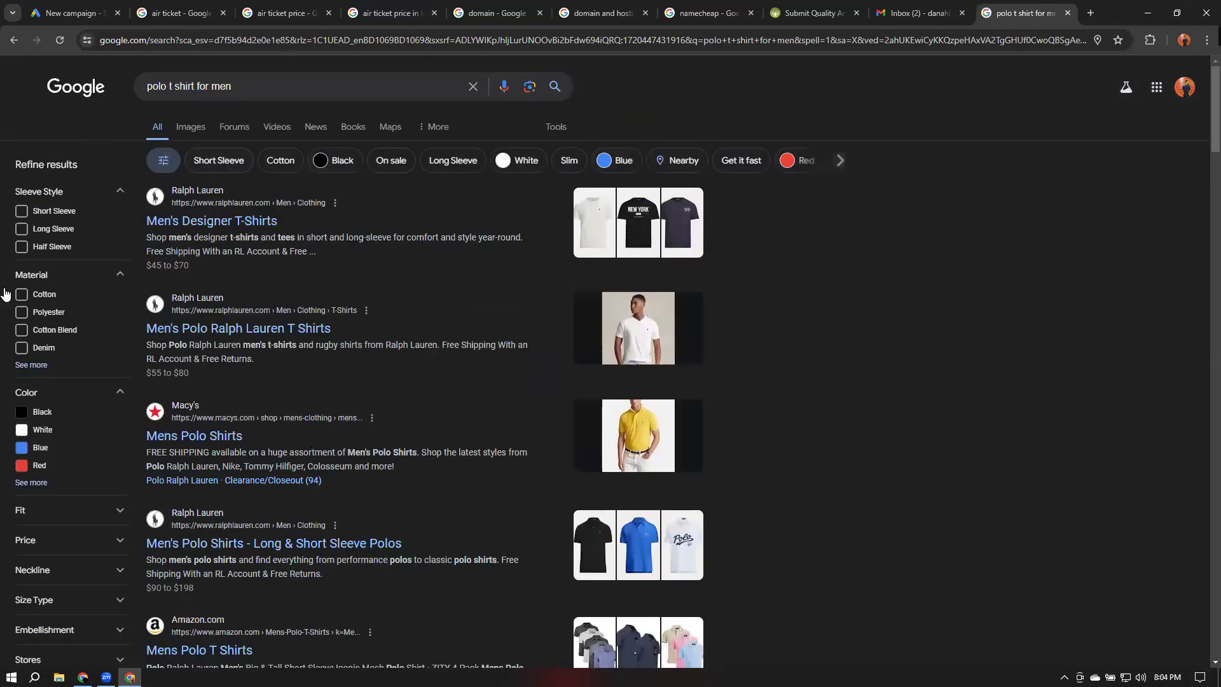
Change the Google Search results region to Singapore in the language and region settings
left_click(61, 95)
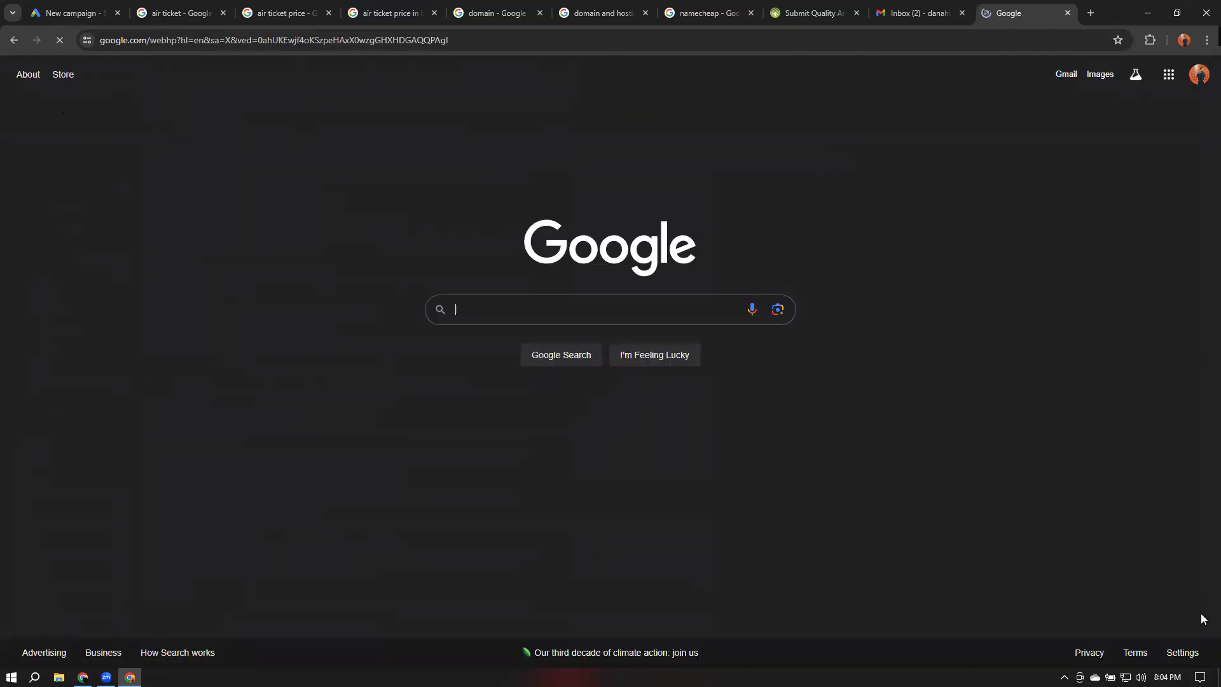
left_click(1182, 655)
left_click(1136, 498)
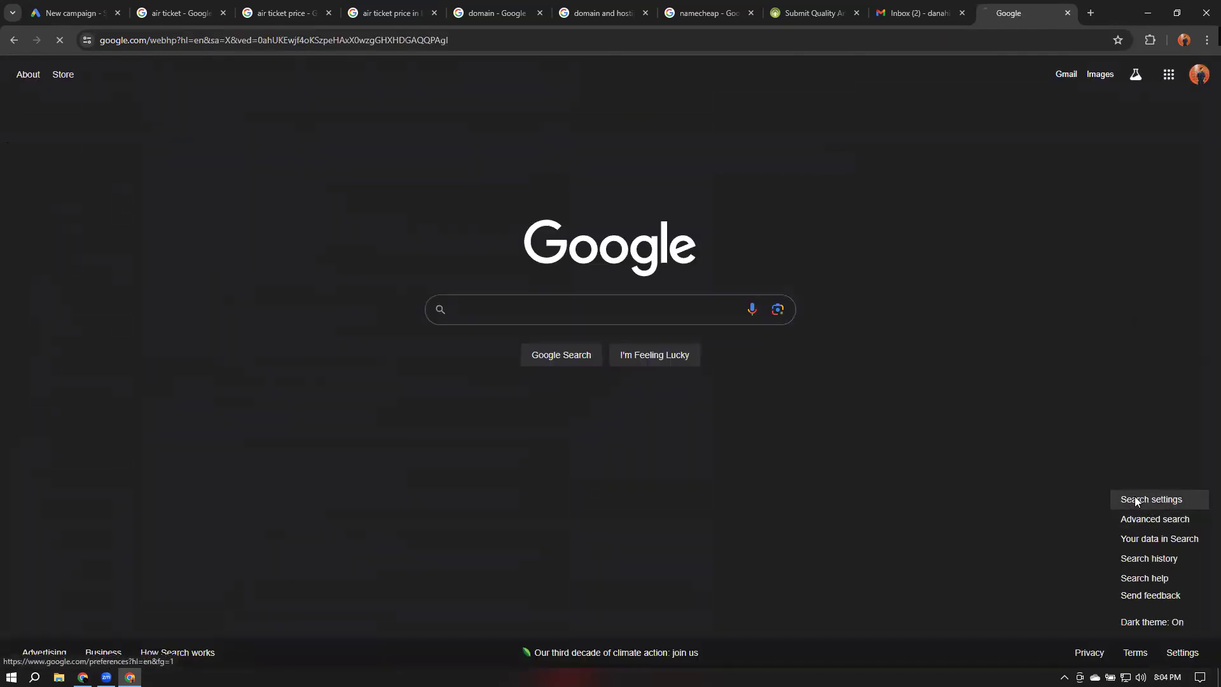
left_click(89, 159)
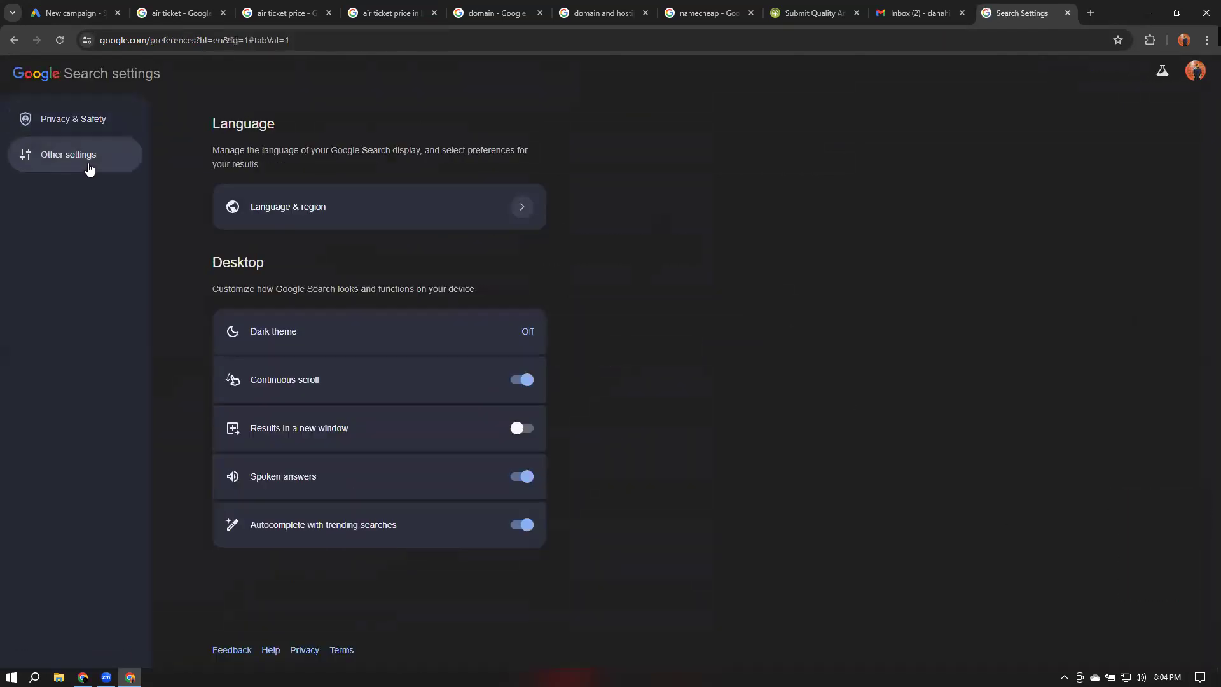
left_click(471, 218)
left_click(502, 423)
left_click(575, 316)
type("singa")
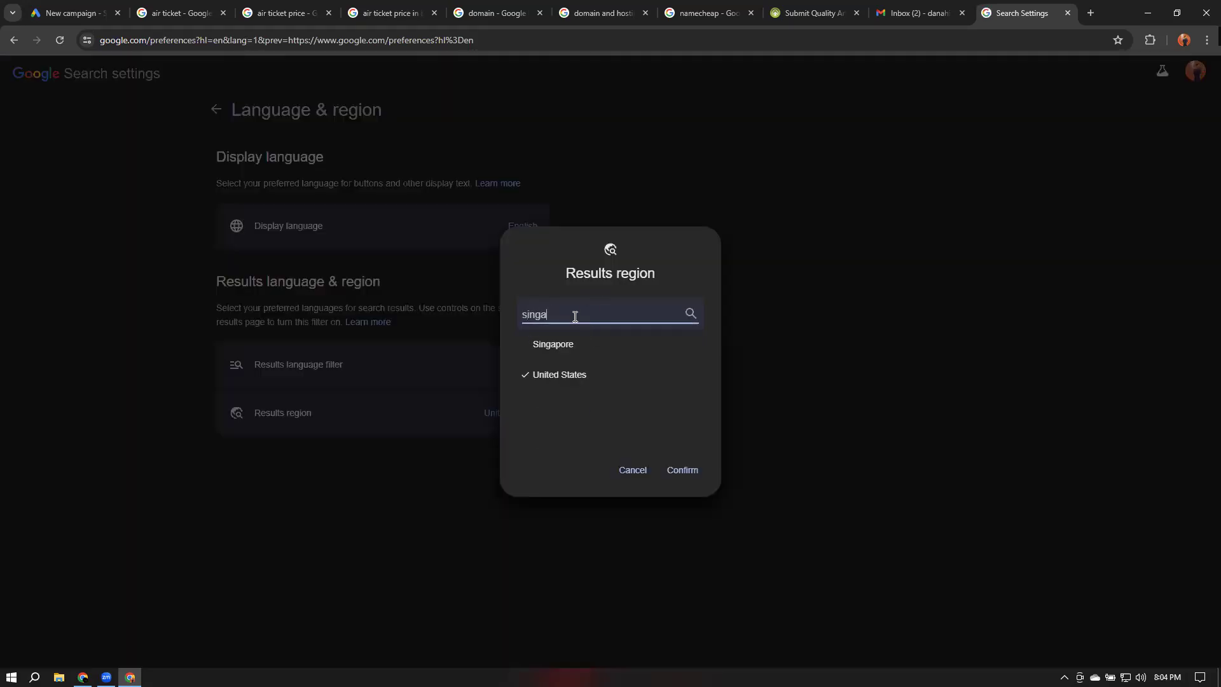
left_click(575, 344)
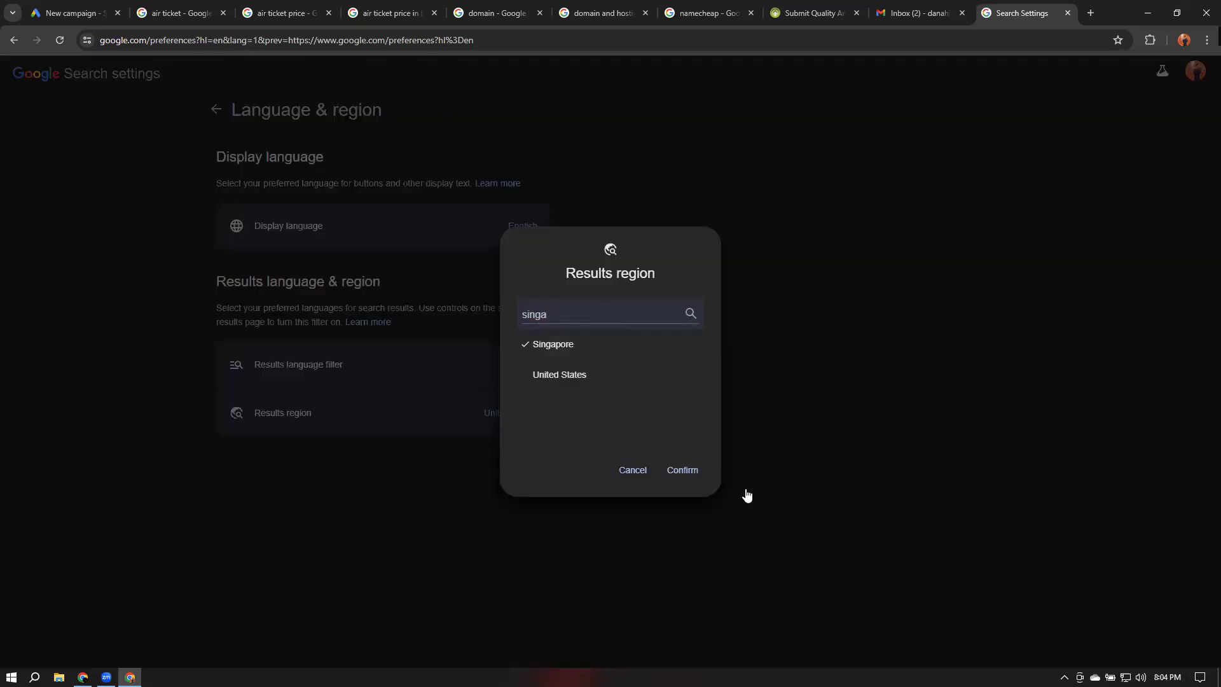
left_click(693, 470)
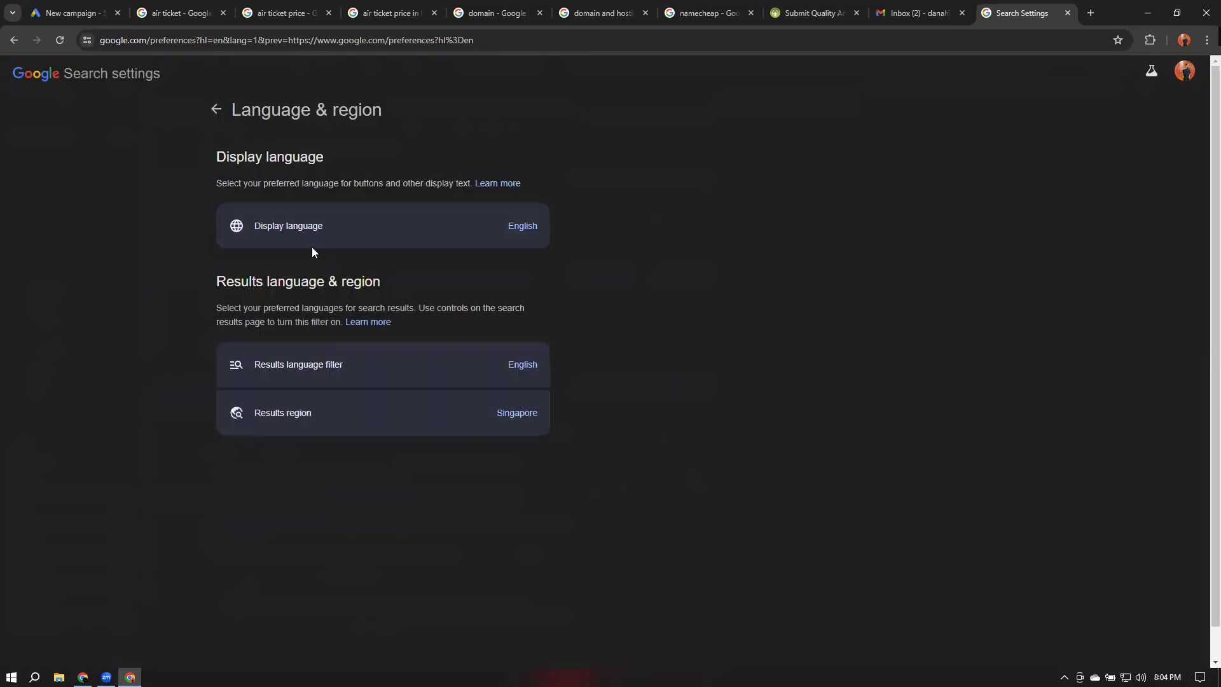
Search for shirt for men and scroll through the Singapore results for sponsored ads
left_click(479, 42)
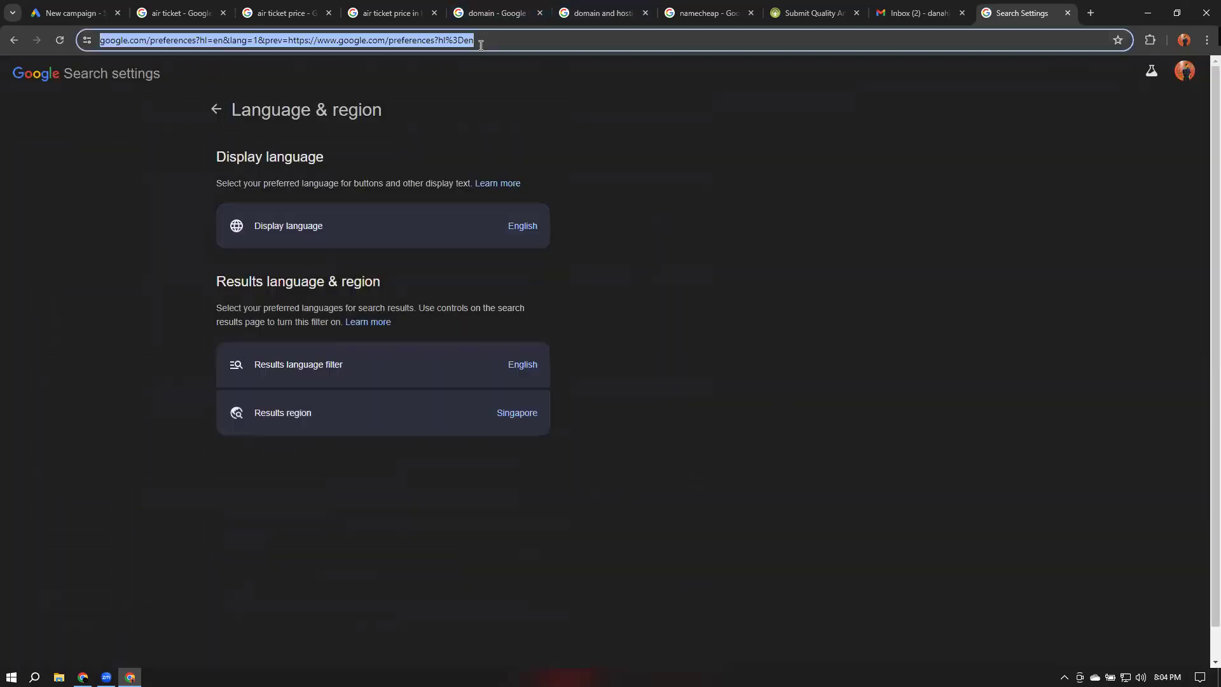
type("shirt")
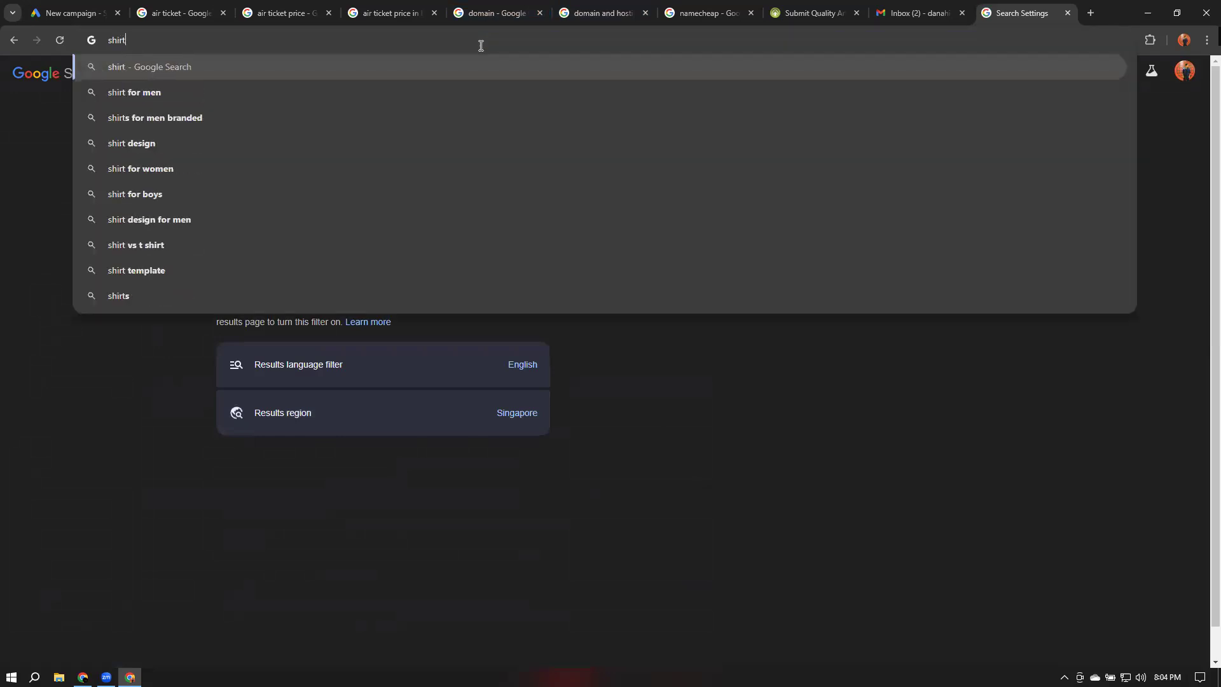
key("Down")
key("Return")
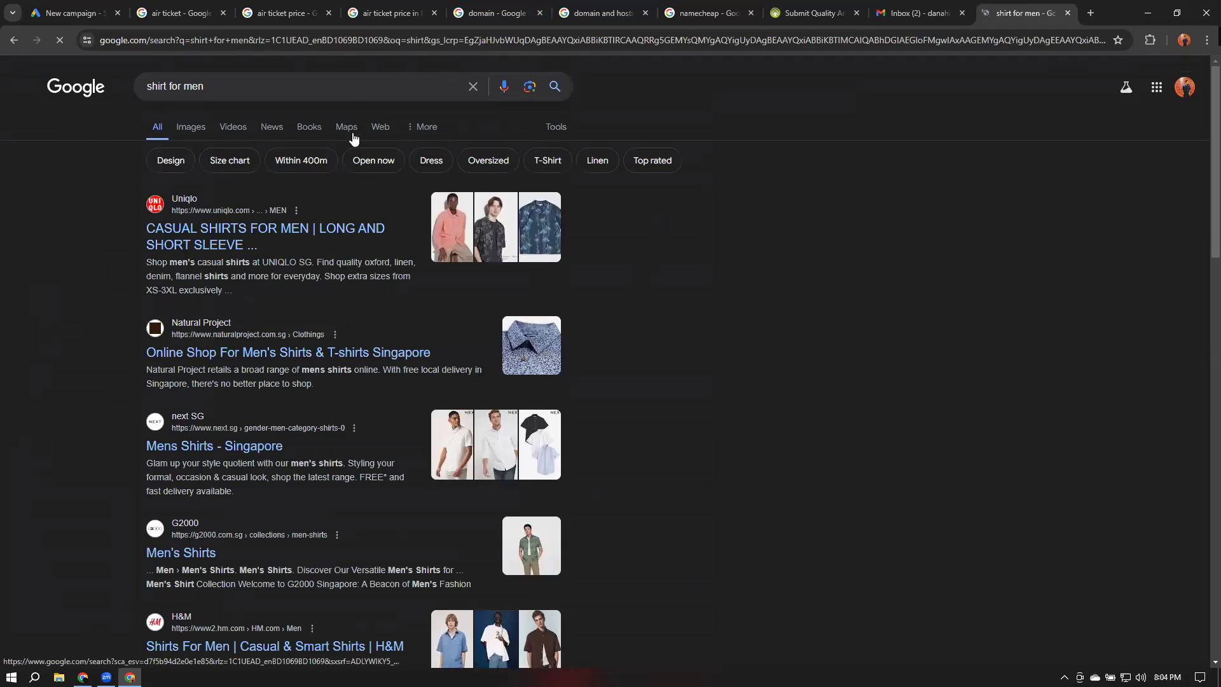
scroll(756, 364, "down", 6)
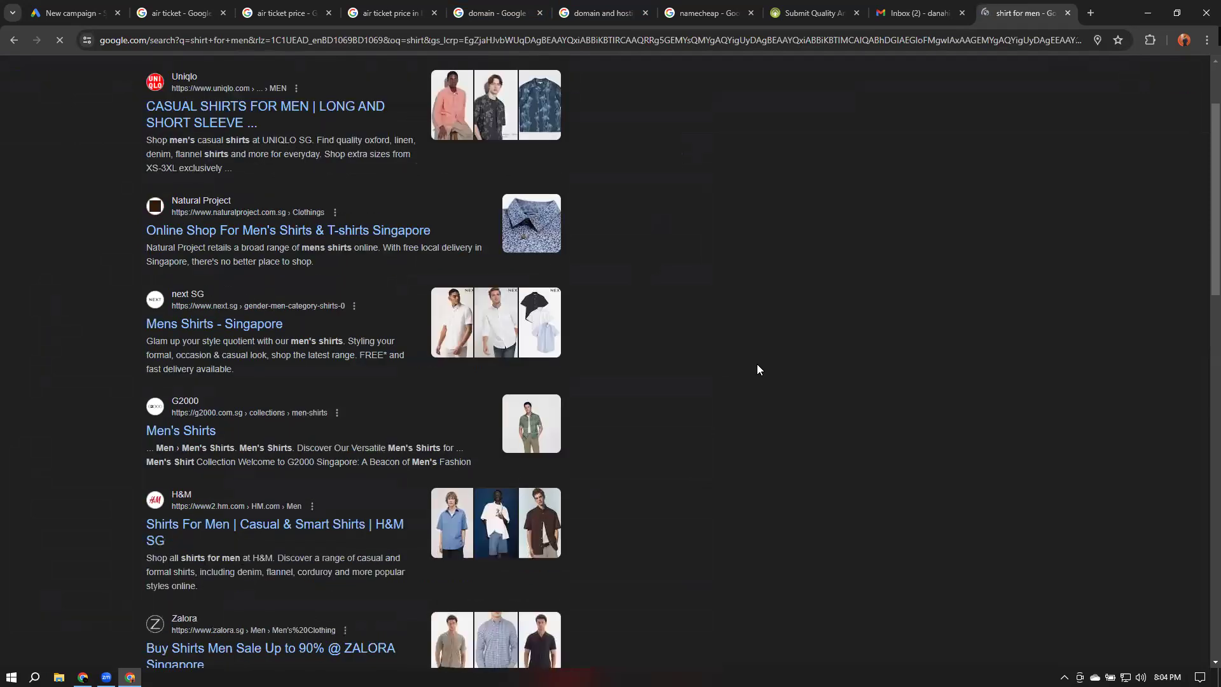
Search Google for monitor and examine the Singapore results for sponsored ads
scroll(758, 368, "down", 4)
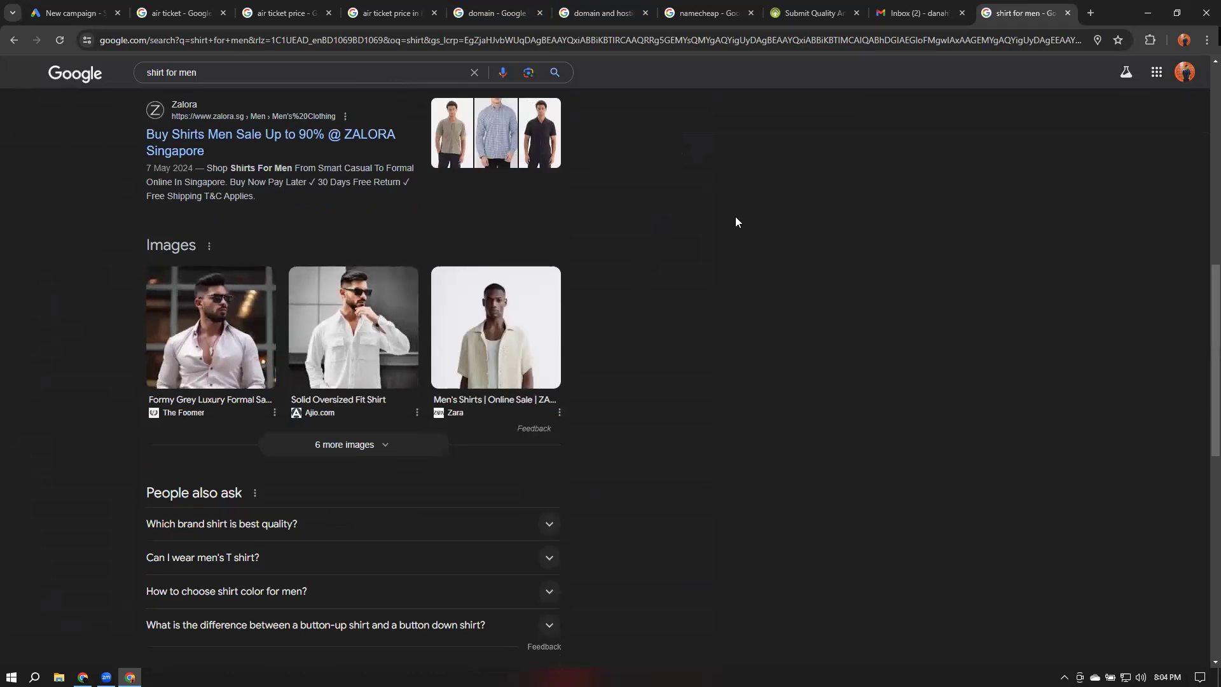
scroll(689, 330, "up", 5)
scroll(688, 331, "up", 5)
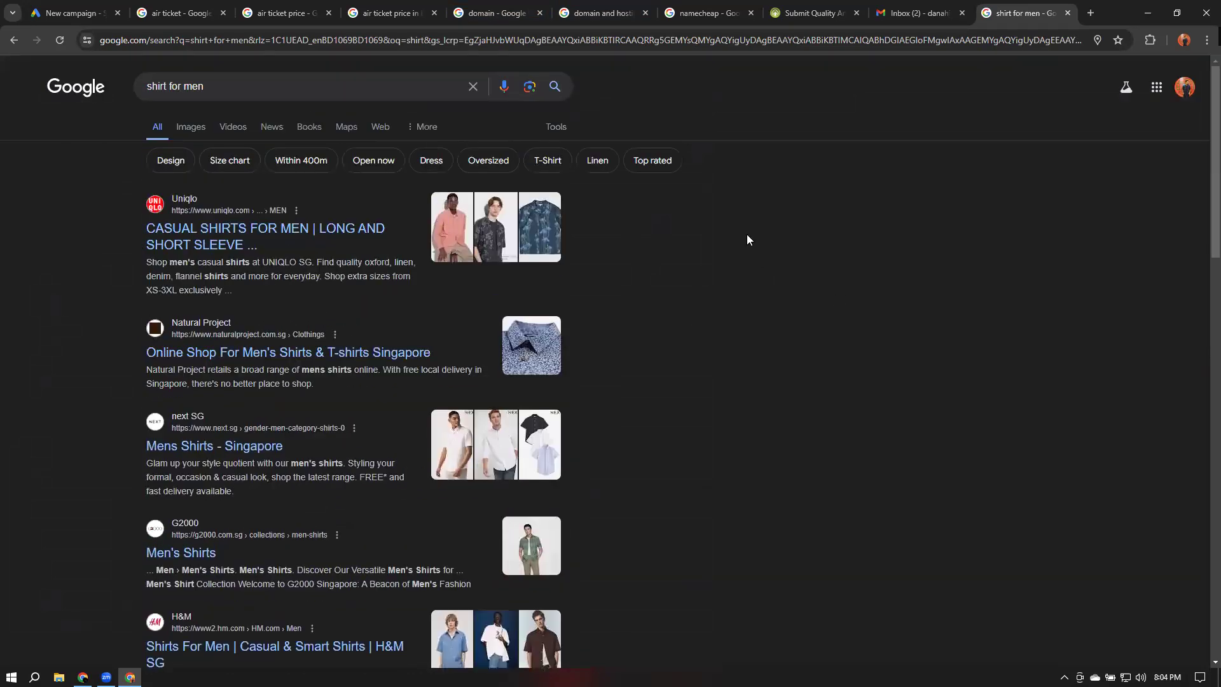
triple_click(229, 83)
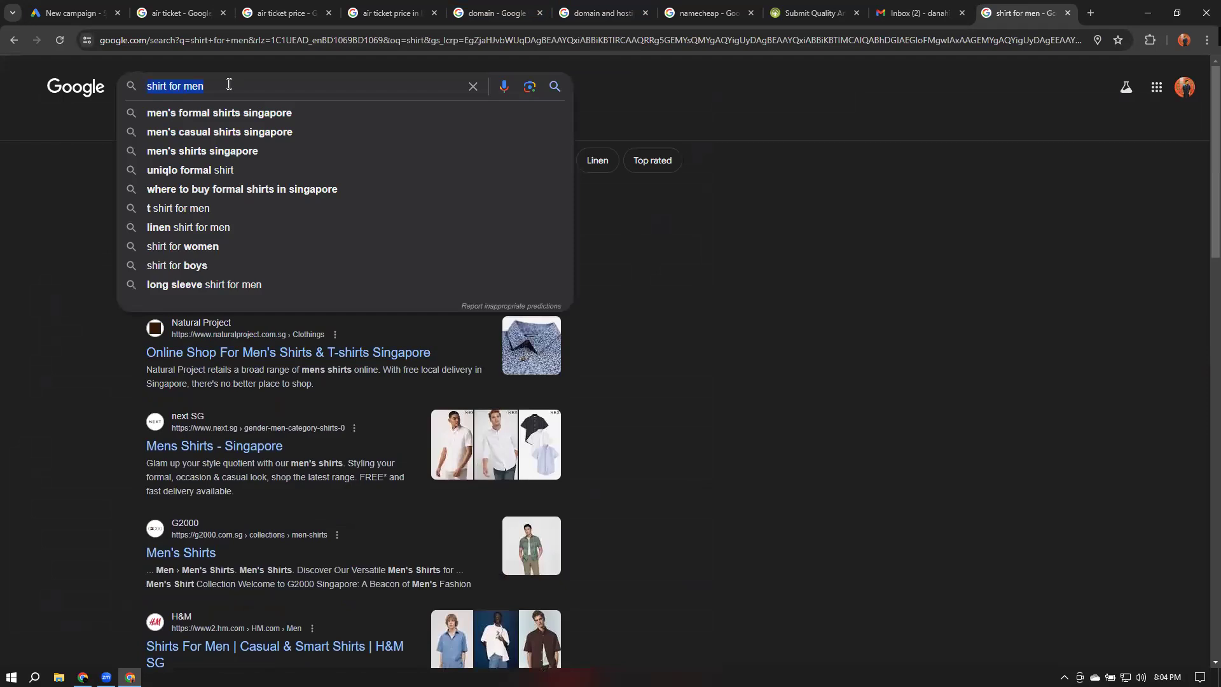
type("monitr")
key("BackSpace")
type("or")
key("Return")
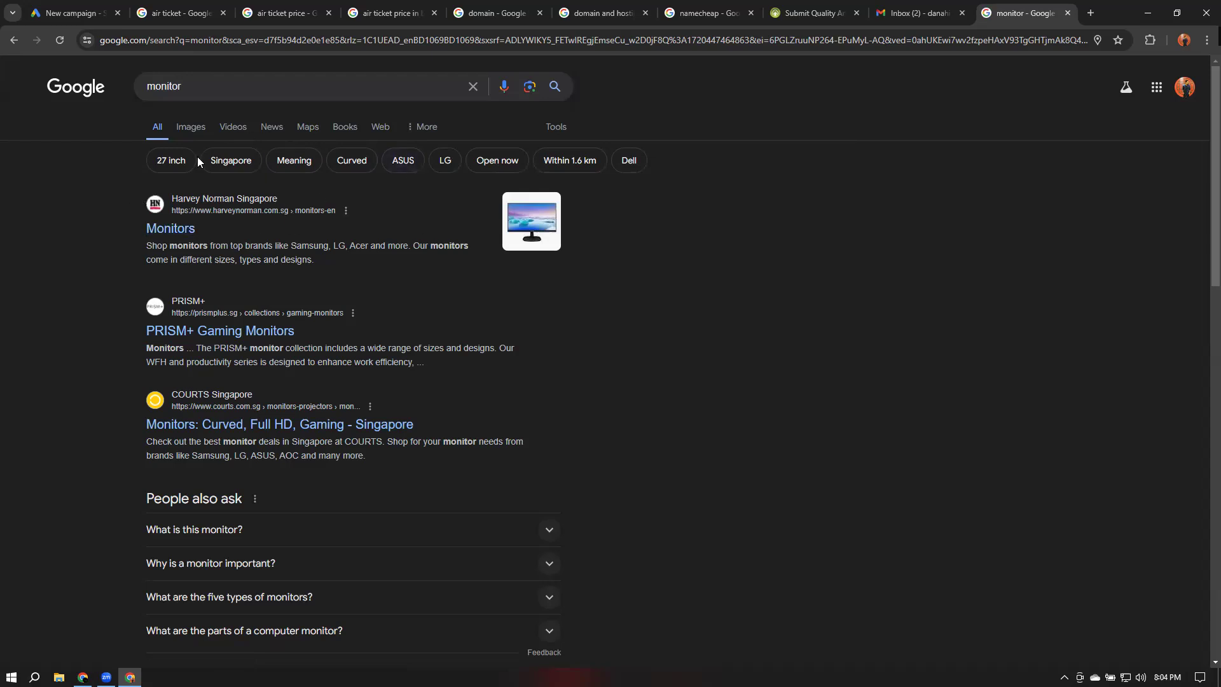
Change the Google Search results region to Bangladesh in the language and region settings
left_click(76, 87)
left_click(121, 19)
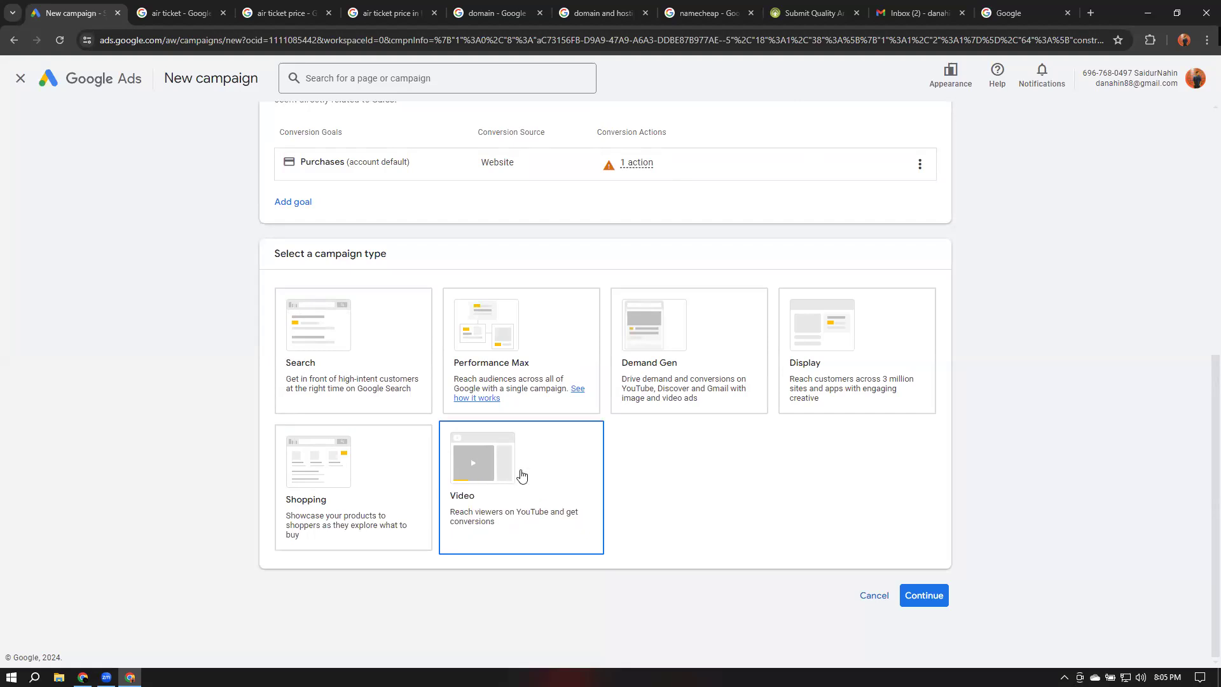
left_click(1018, 13)
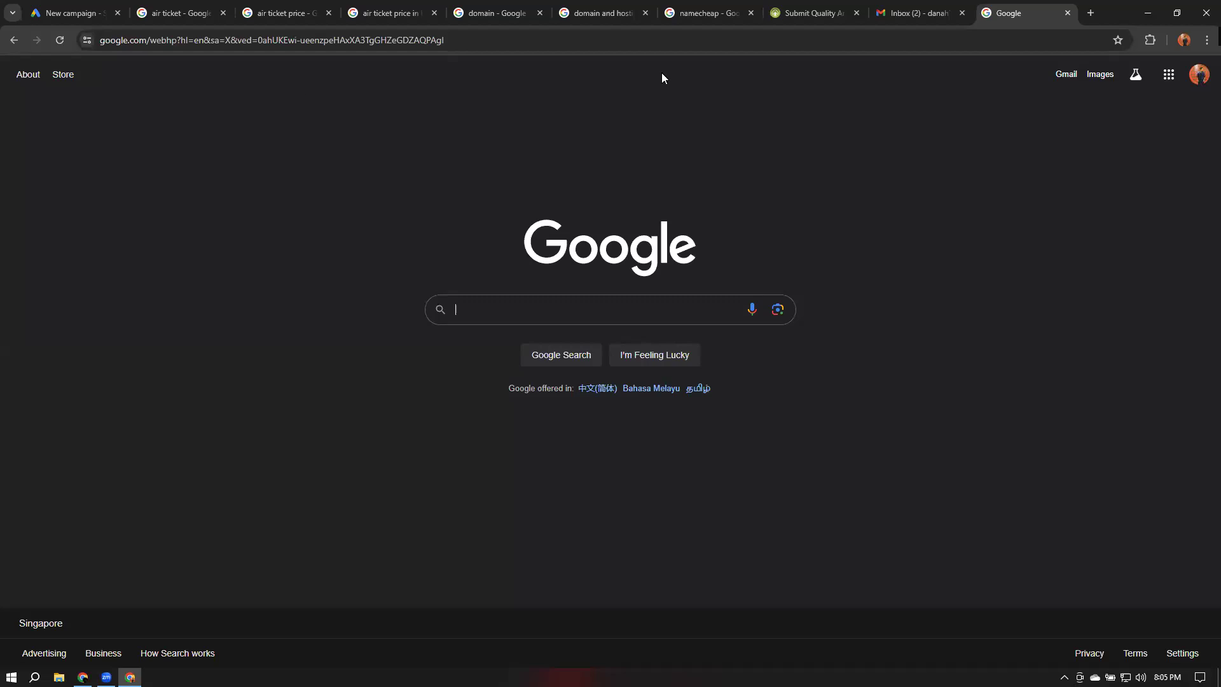
left_click(1181, 654)
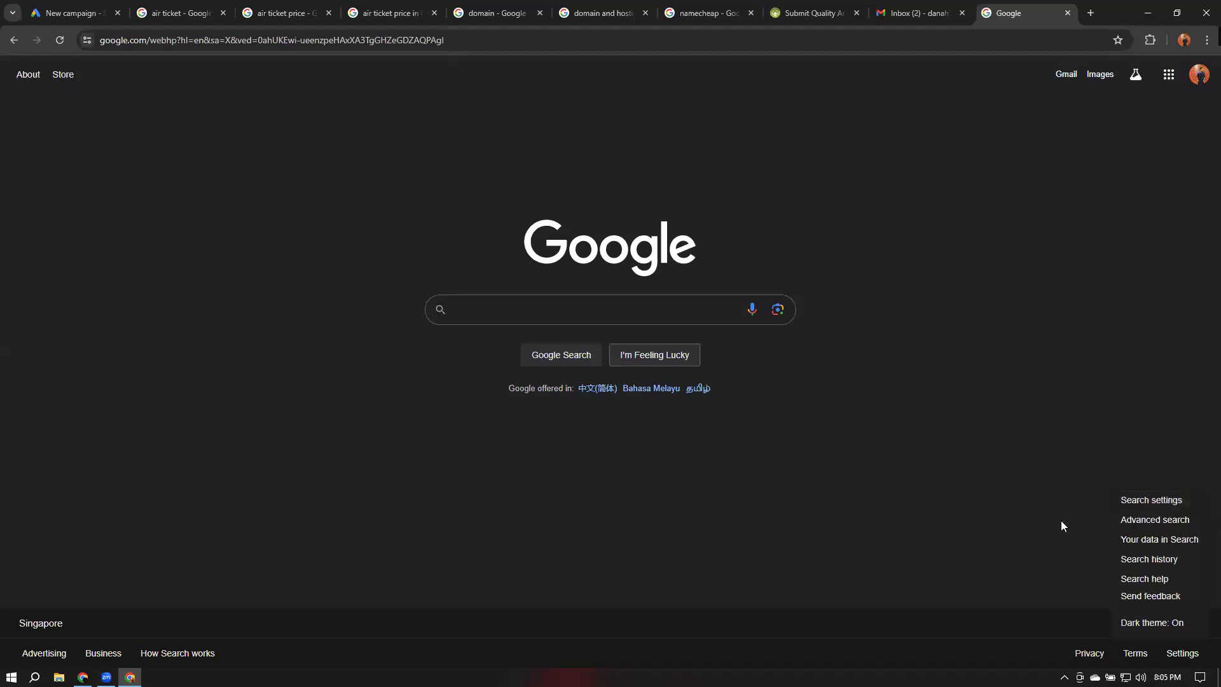
left_click(1173, 502)
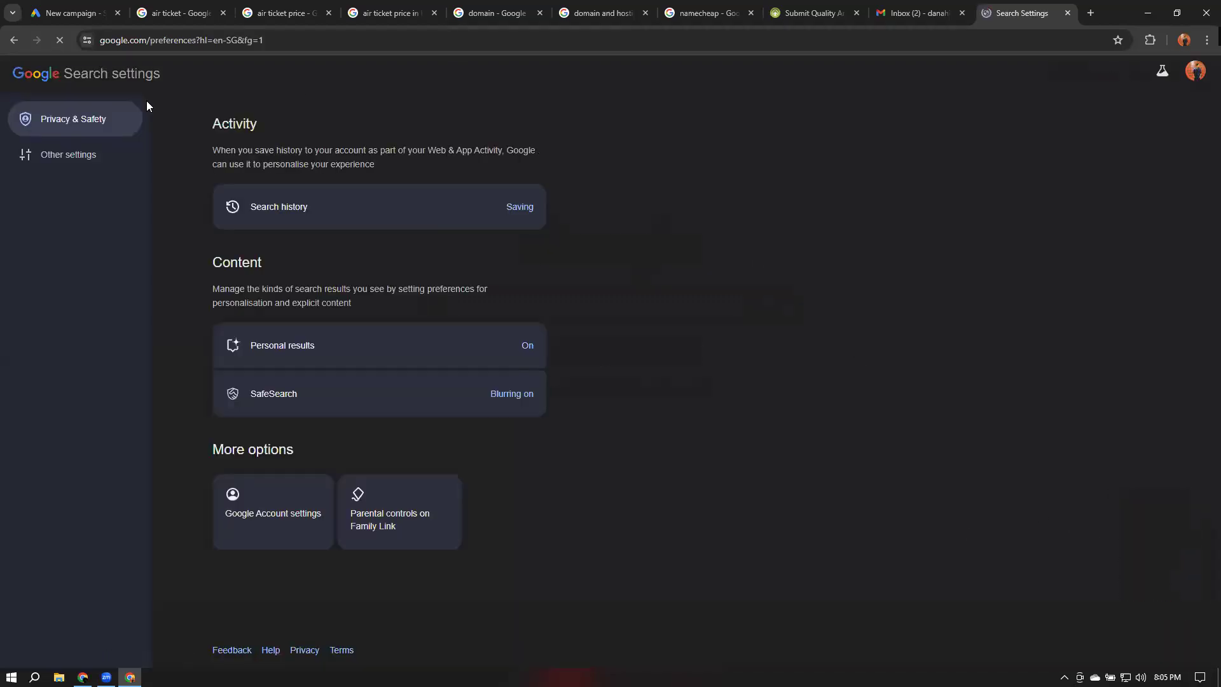
left_click(85, 159)
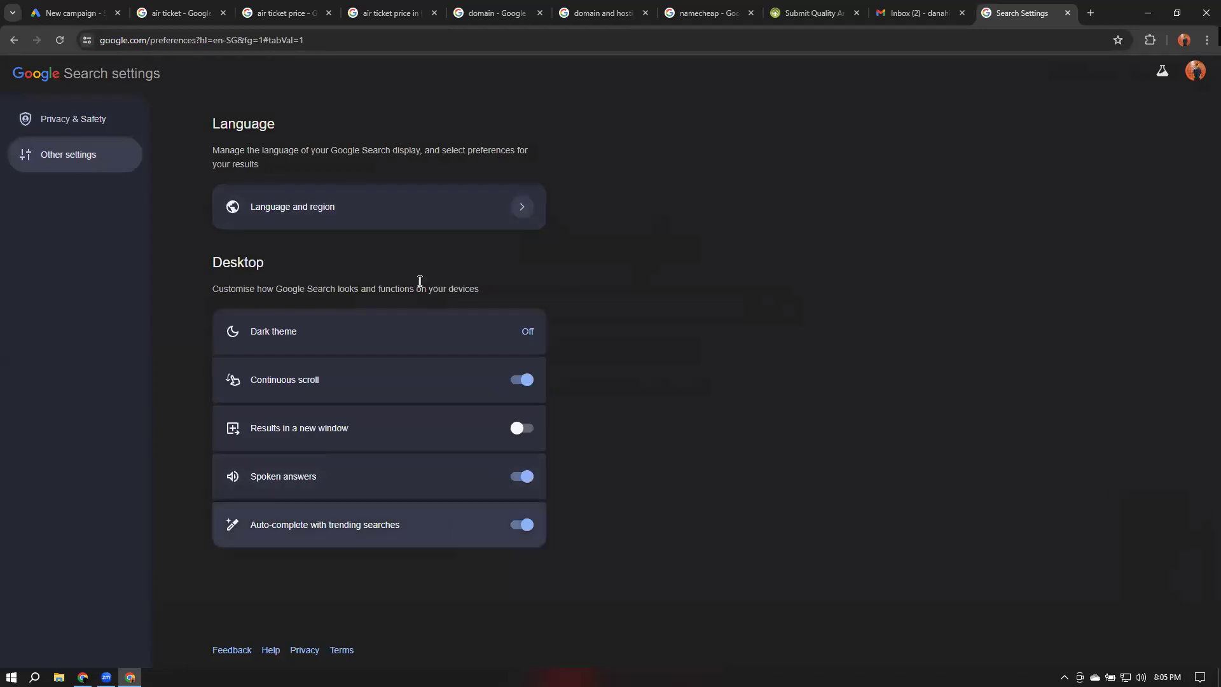
left_click(394, 211)
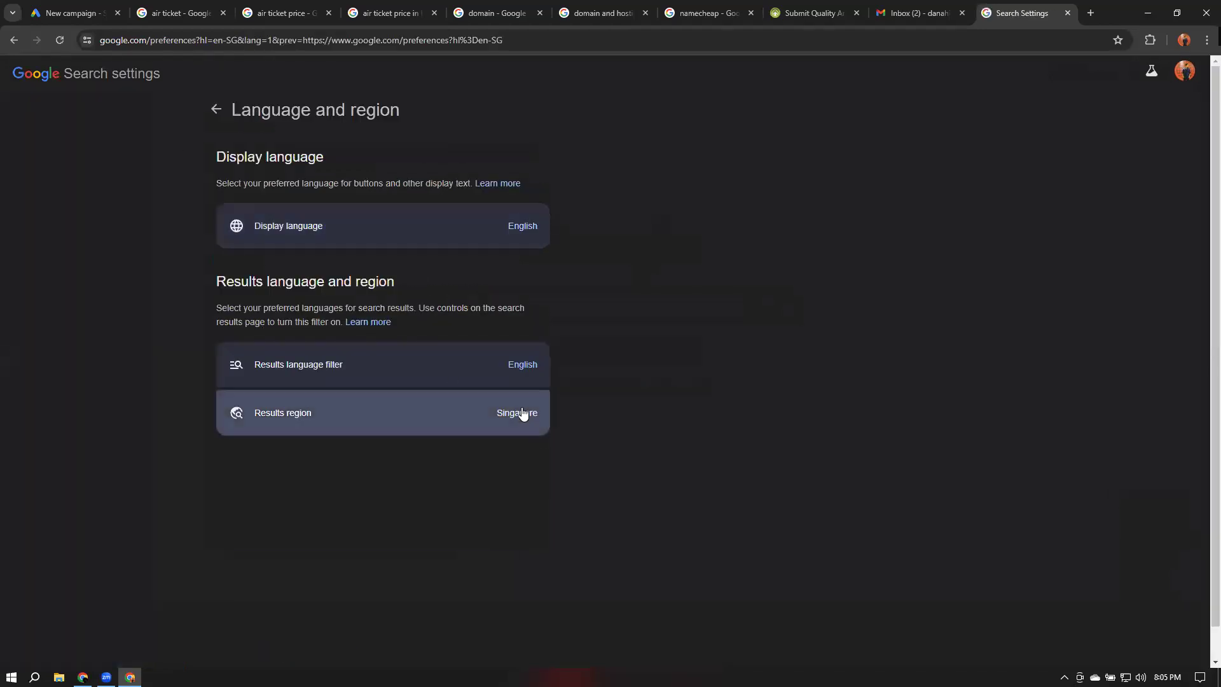
left_click(521, 414)
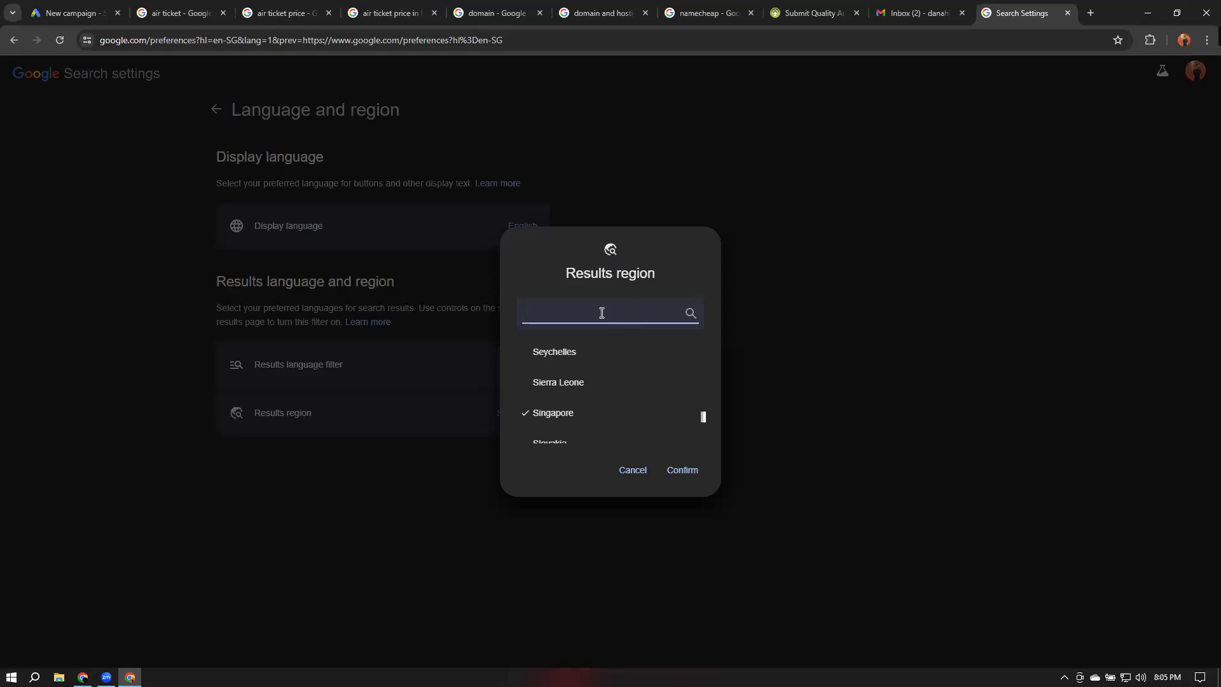
type("bangla")
left_click(580, 361)
left_click(677, 470)
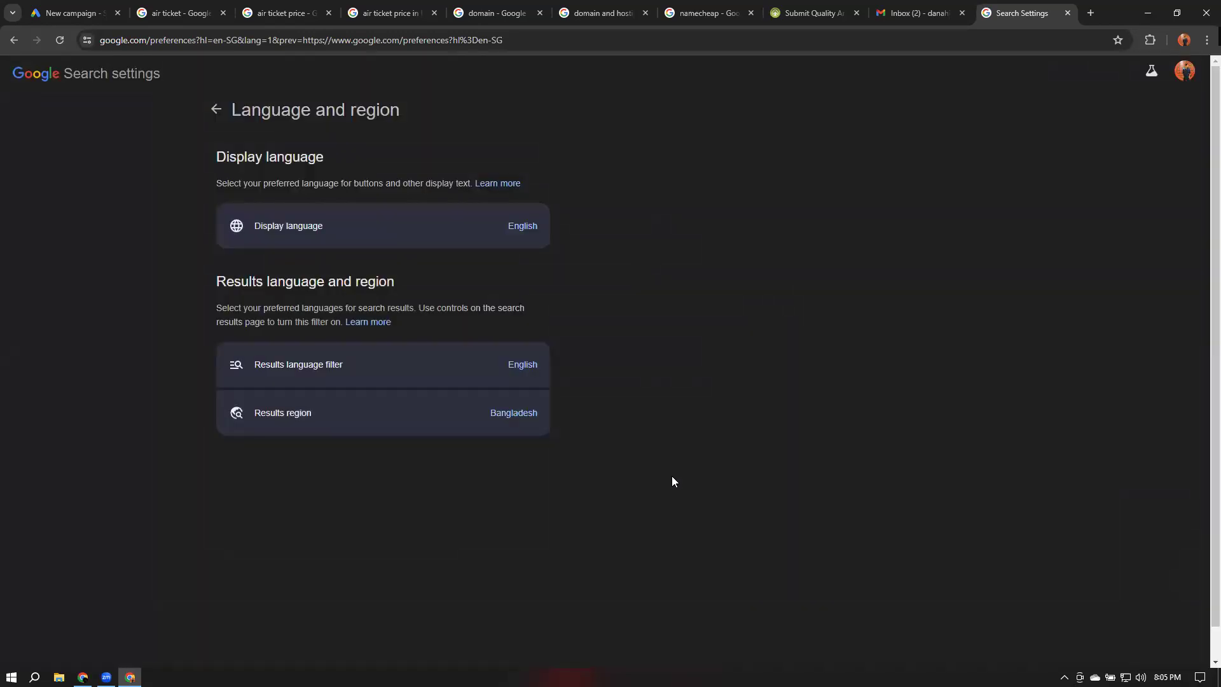
Close the search settings tab and select the Search campaign type in the new campaign
left_click(1068, 14)
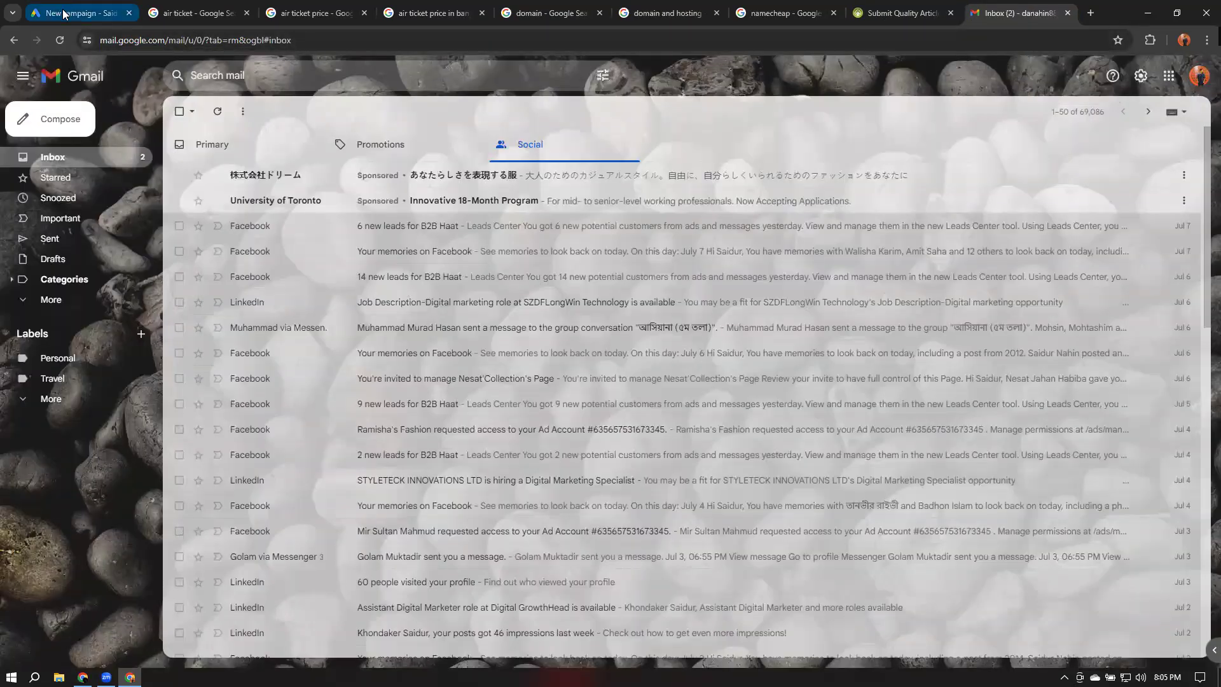
left_click(83, 9)
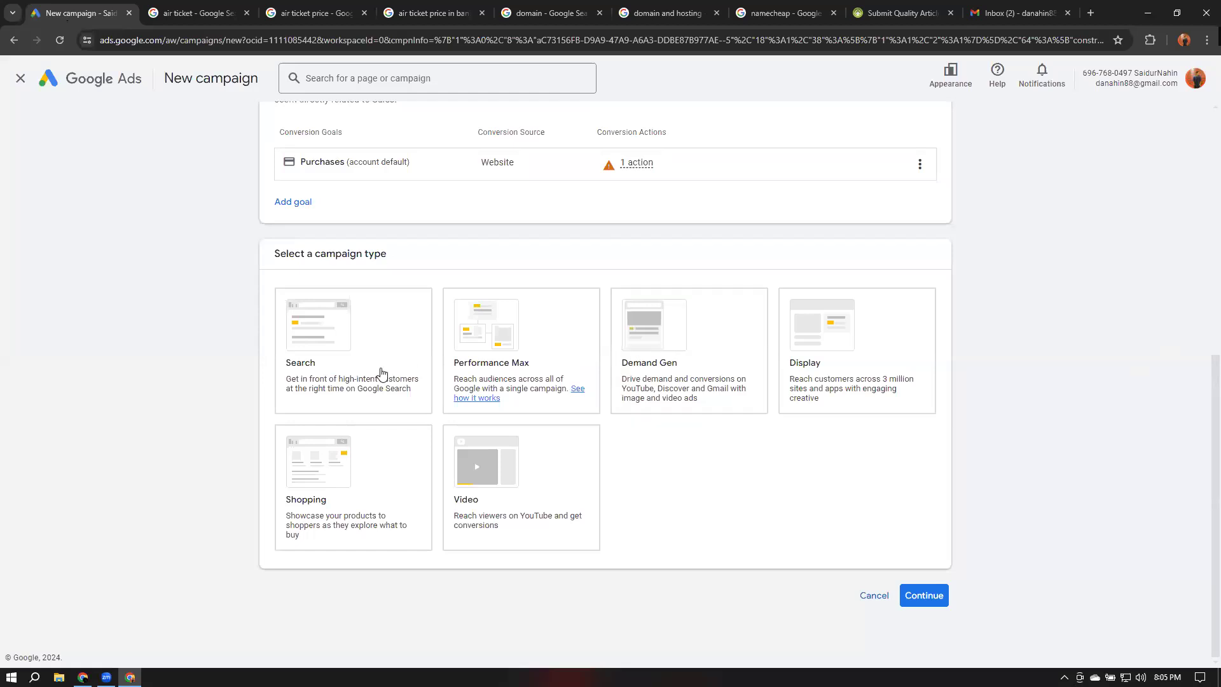
left_click(345, 375)
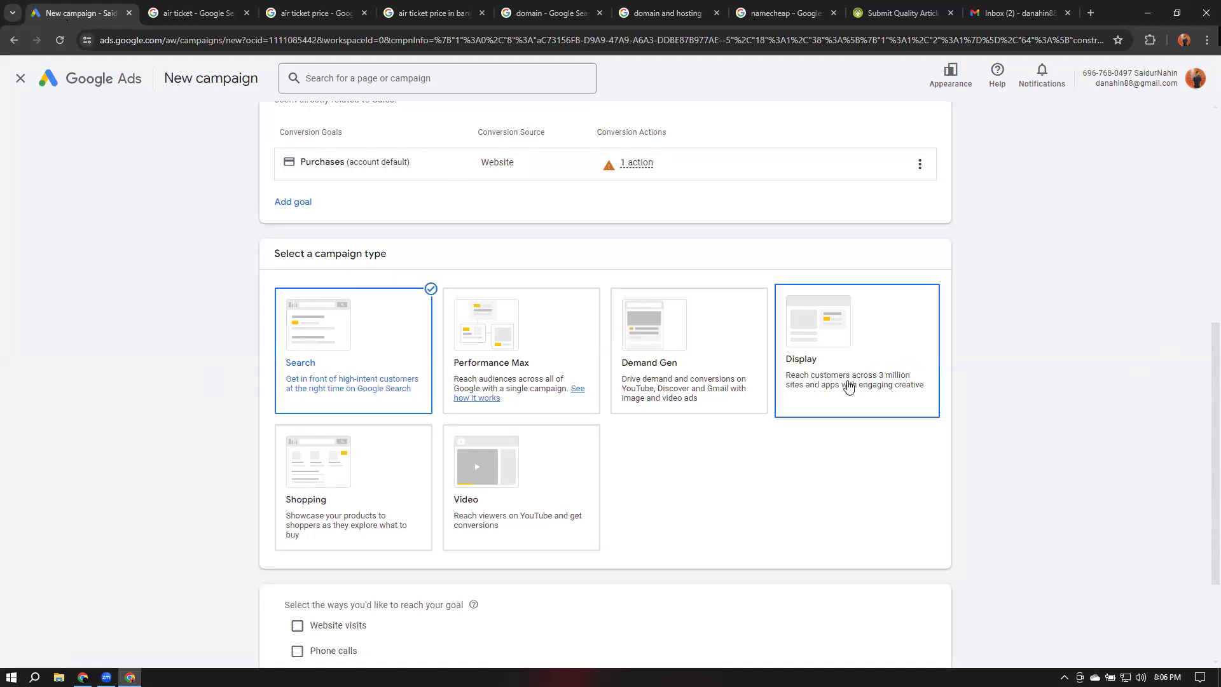
scroll(365, 265, "down", 1)
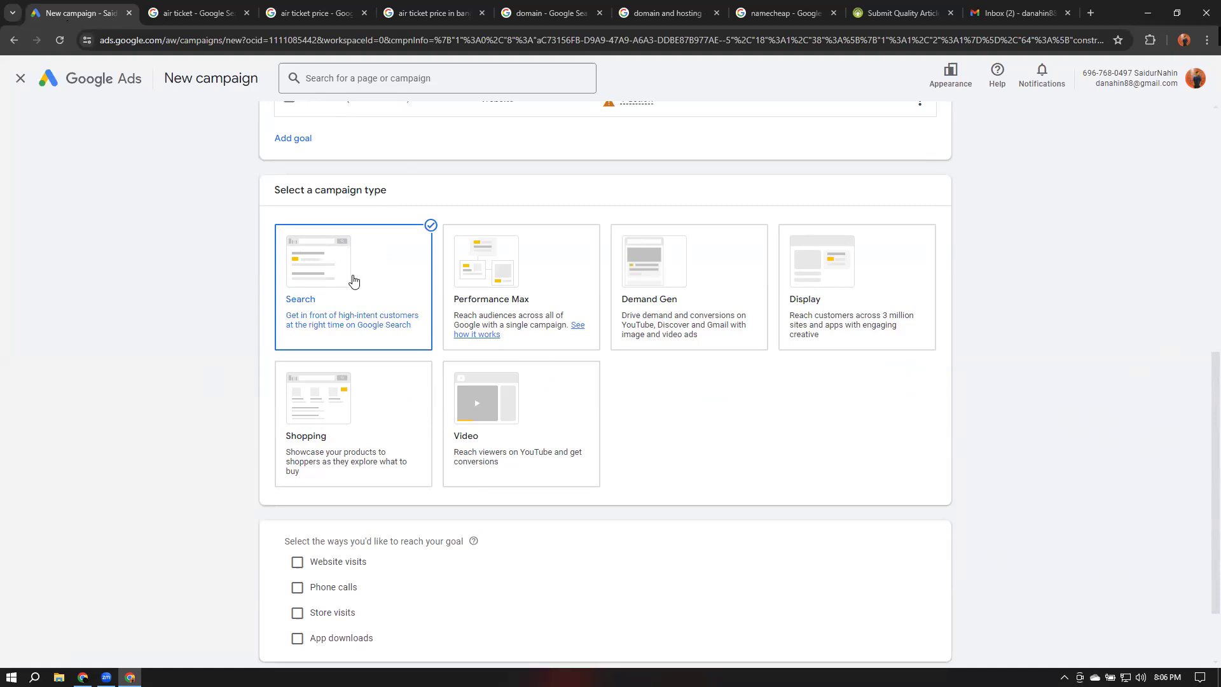
scroll(373, 357, "down", 2)
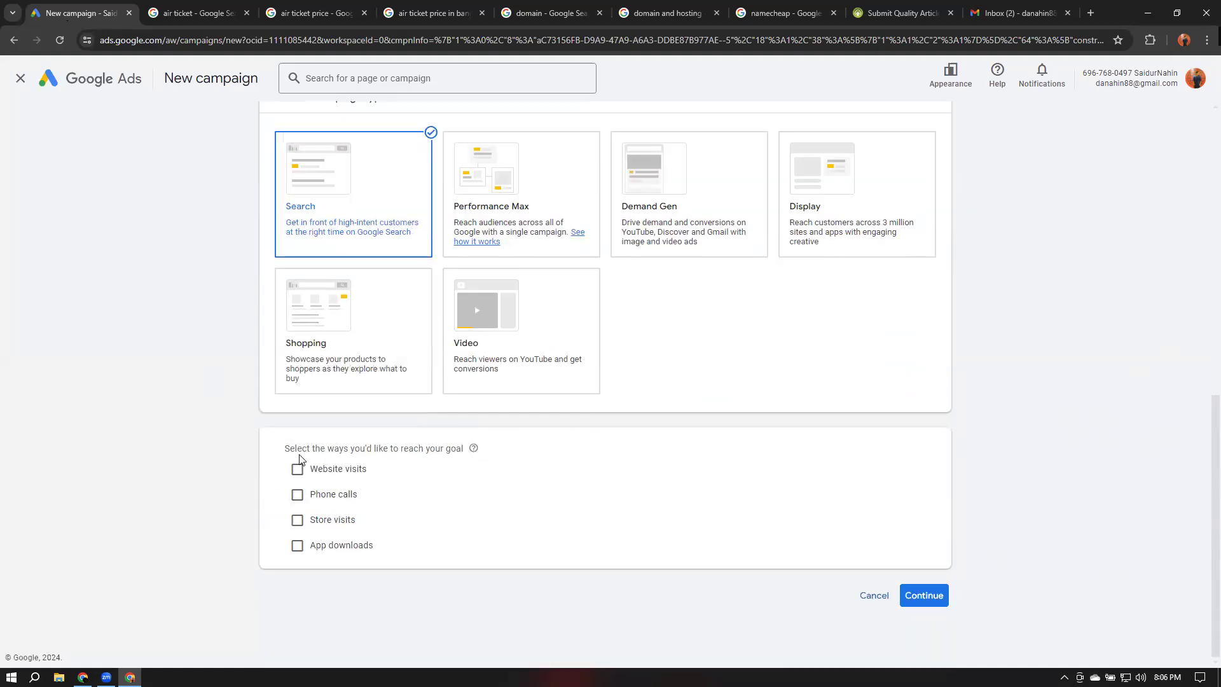
mouse_move(473, 456)
left_click(298, 472)
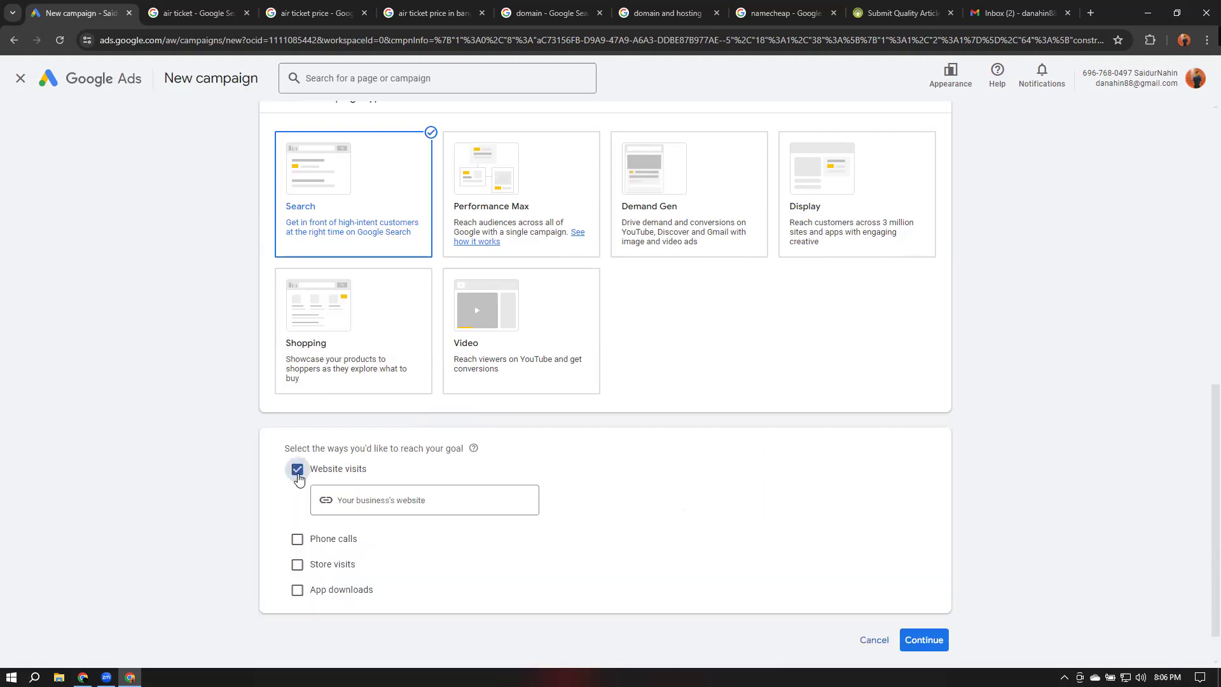
left_click(388, 502)
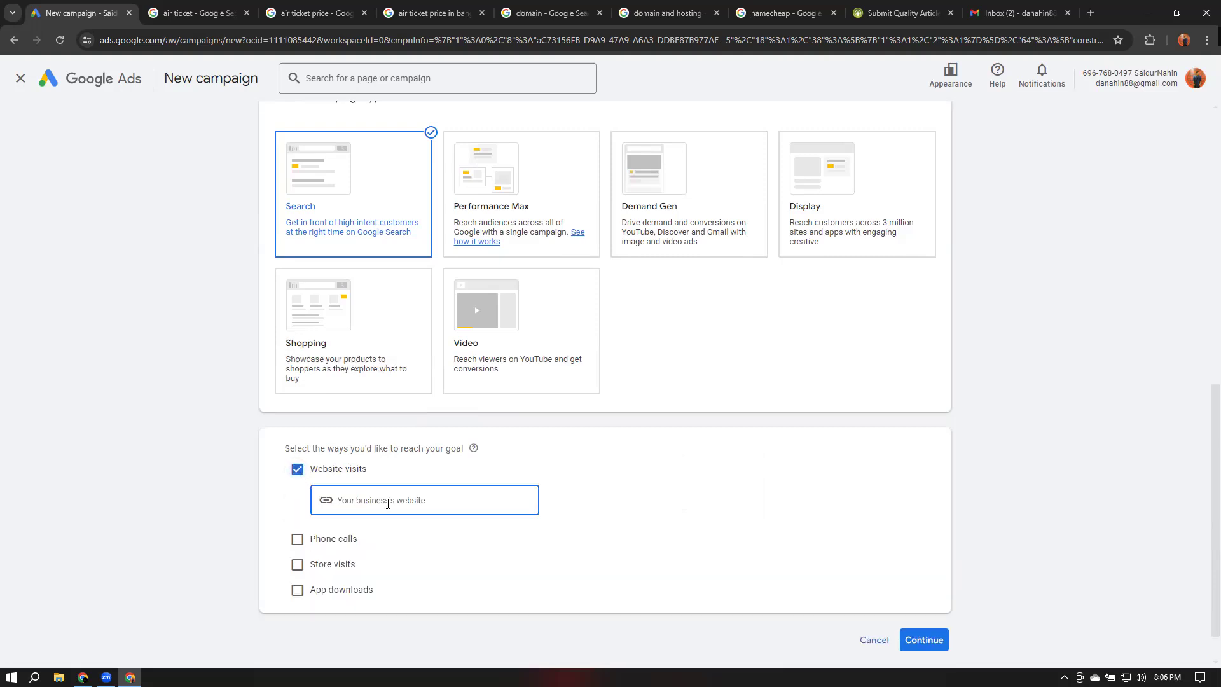
type("w")
type("ww.edu.leacitbd.com")
left_click(693, 505)
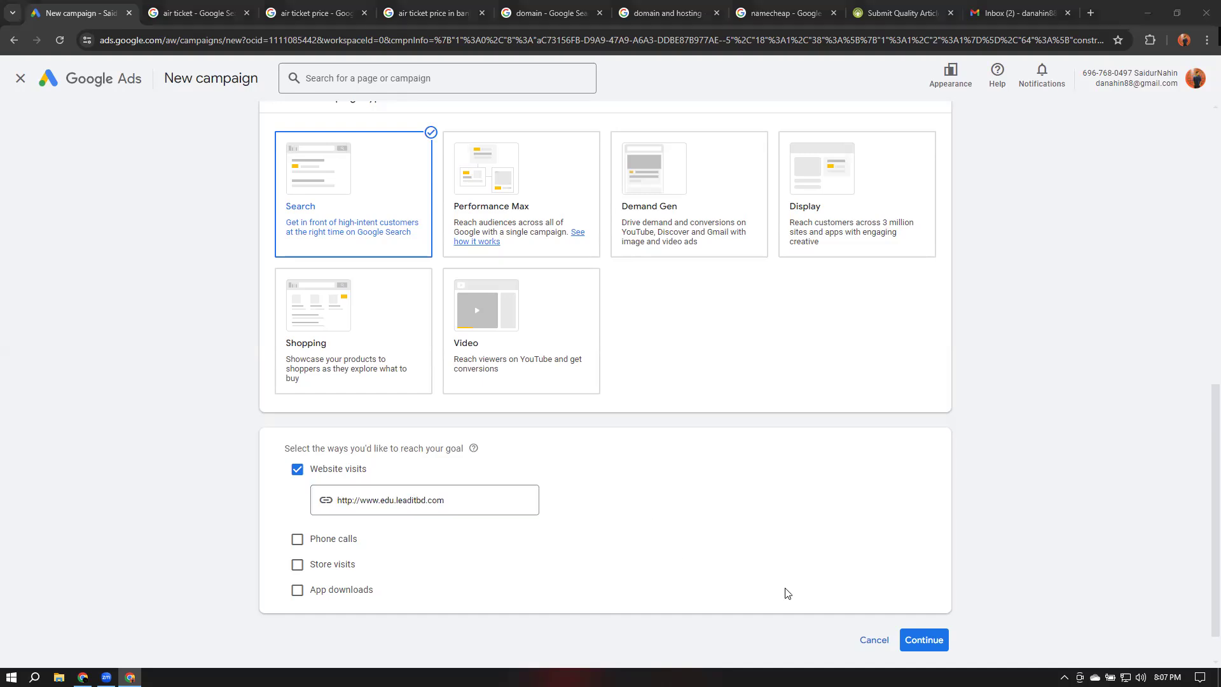
left_click(335, 506)
left_click(928, 643)
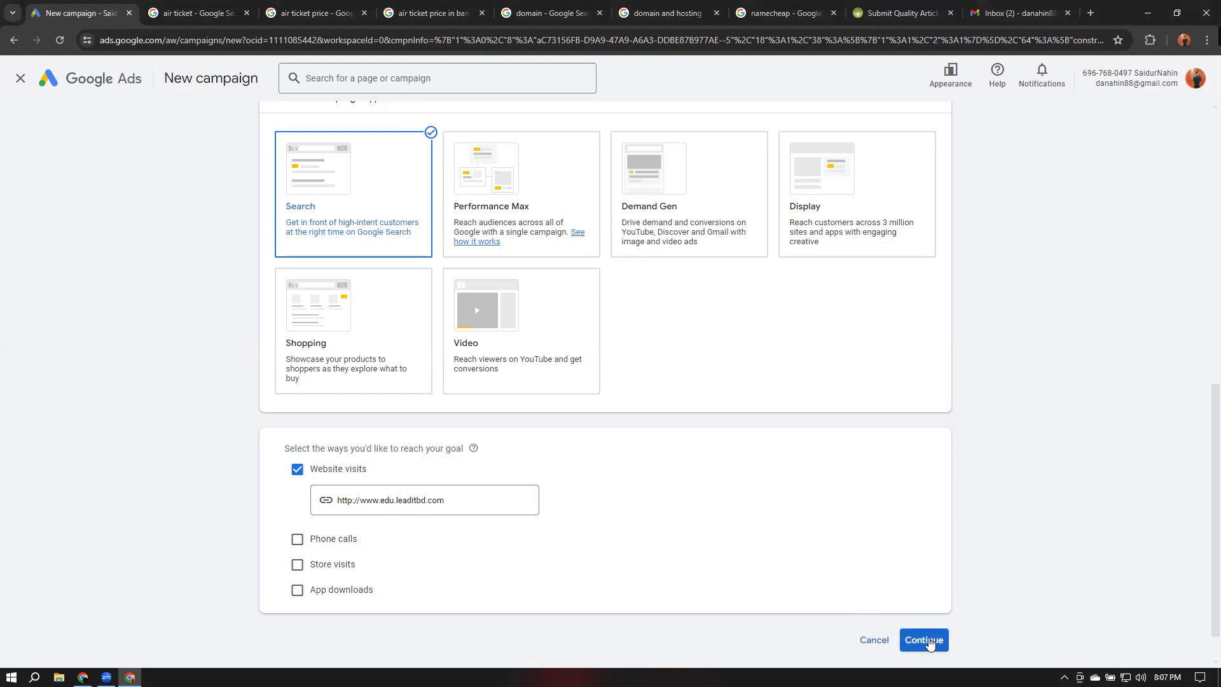
Name the campaign Digital marketing, continue, and start a new campaign instead of a saved draft
scroll(1066, 572, "down", 3)
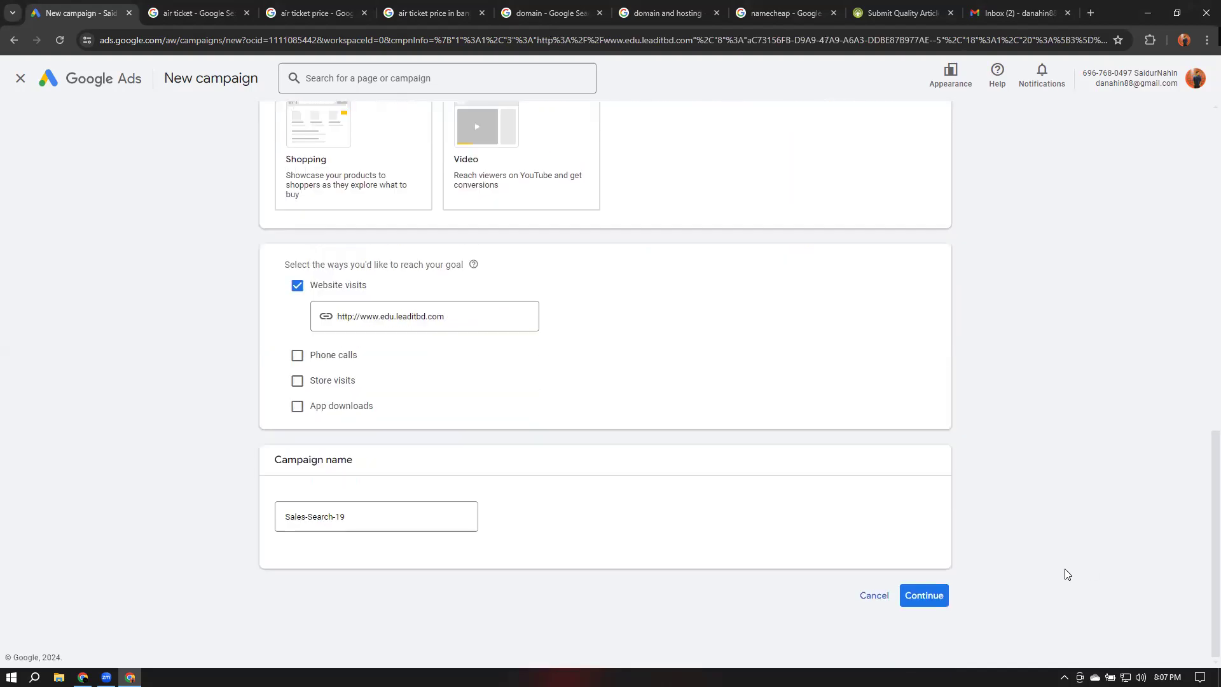
triple_click(403, 521)
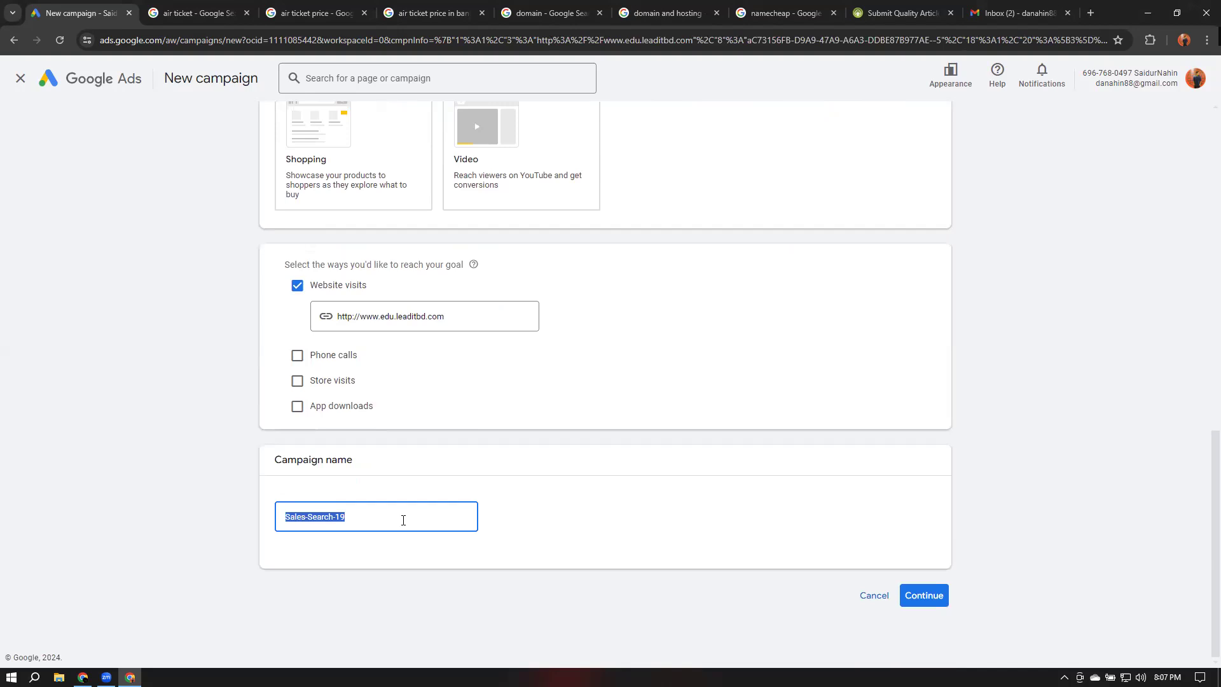
type("Digimarketing")
type("tal")
left_click(925, 606)
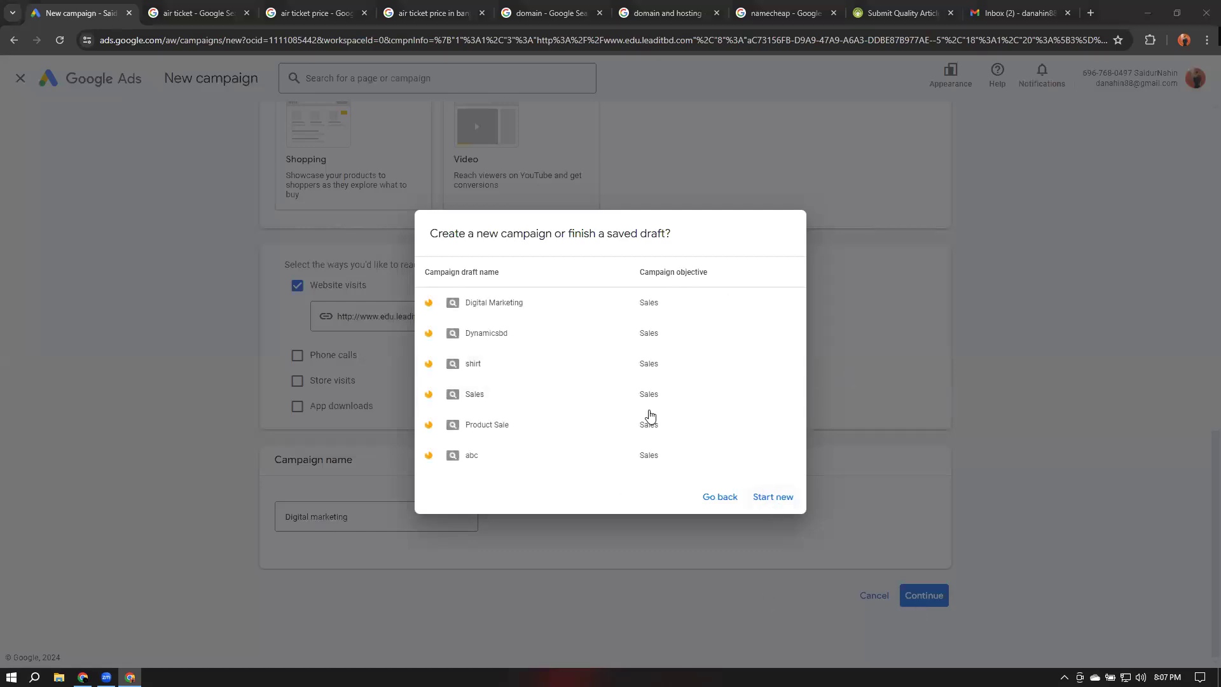
left_click(775, 502)
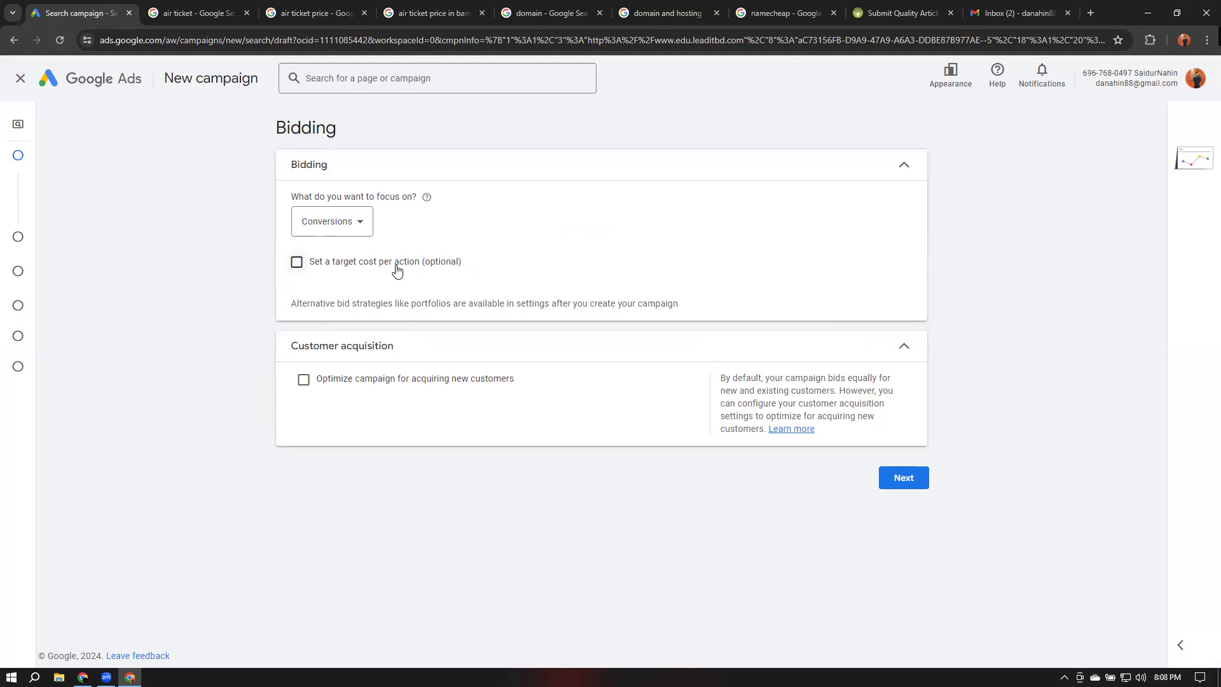
Enable a target cost per action and set the target CPA to $.02
left_click(294, 267)
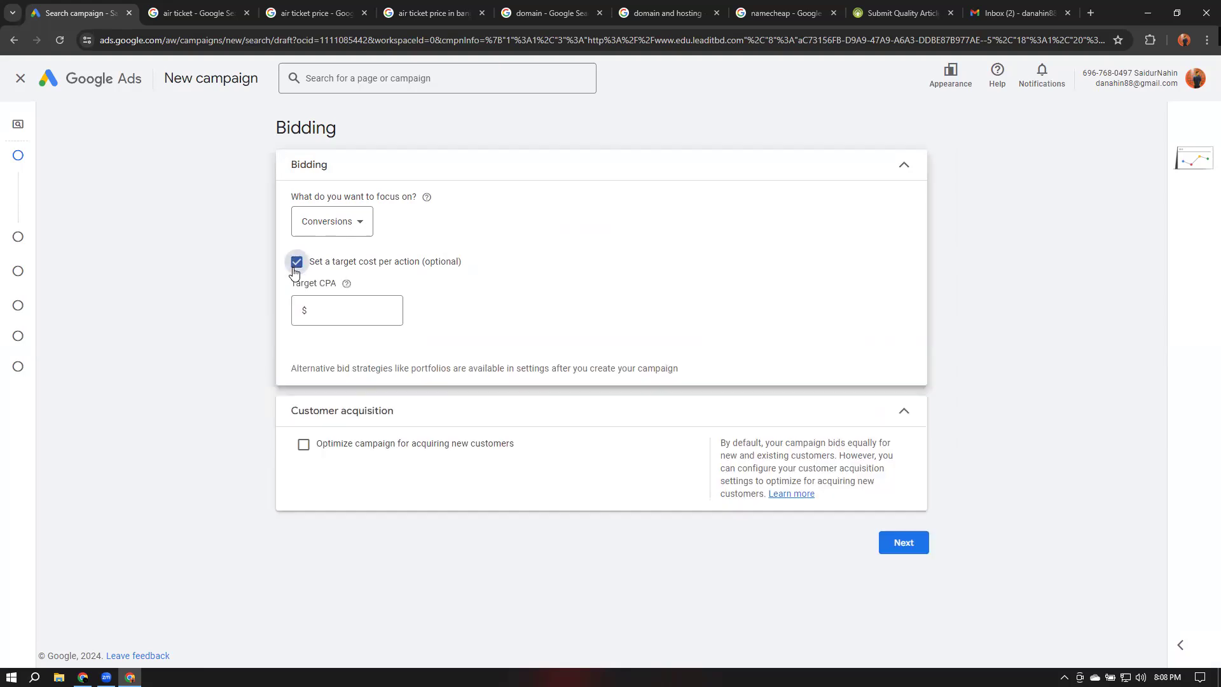
double_click(323, 285)
left_click(346, 310)
type(".02")
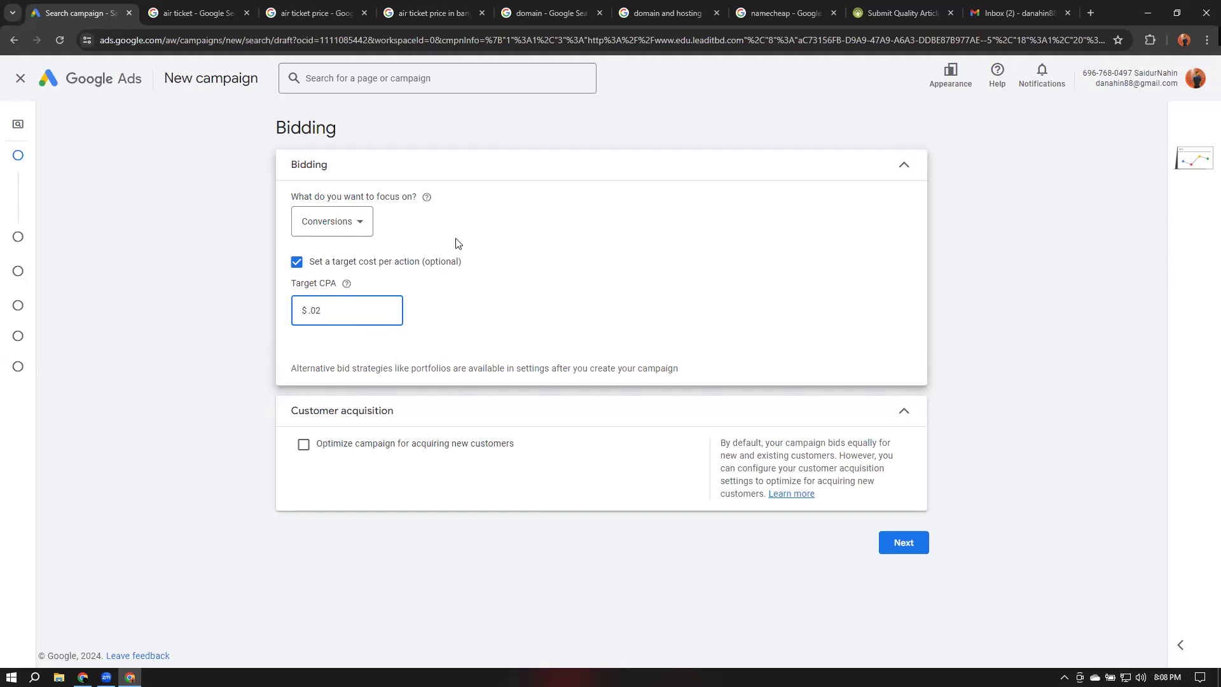
Search Google for keyword planner in a new tab
left_click(1089, 16)
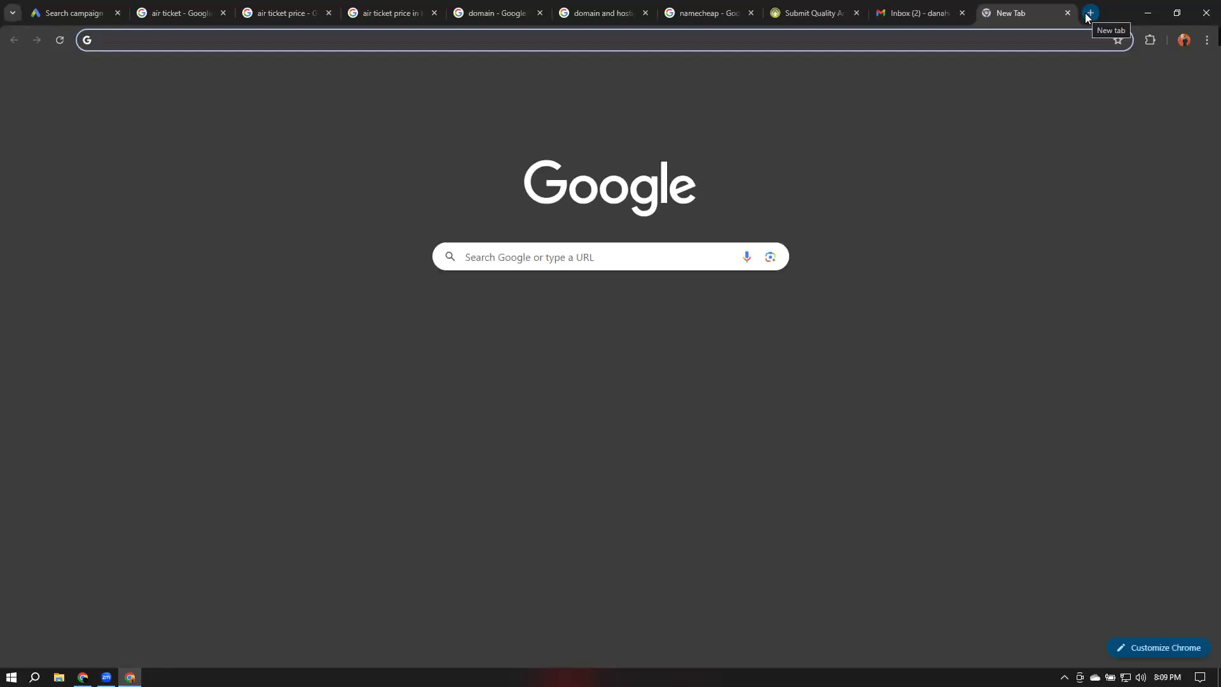
type("ke")
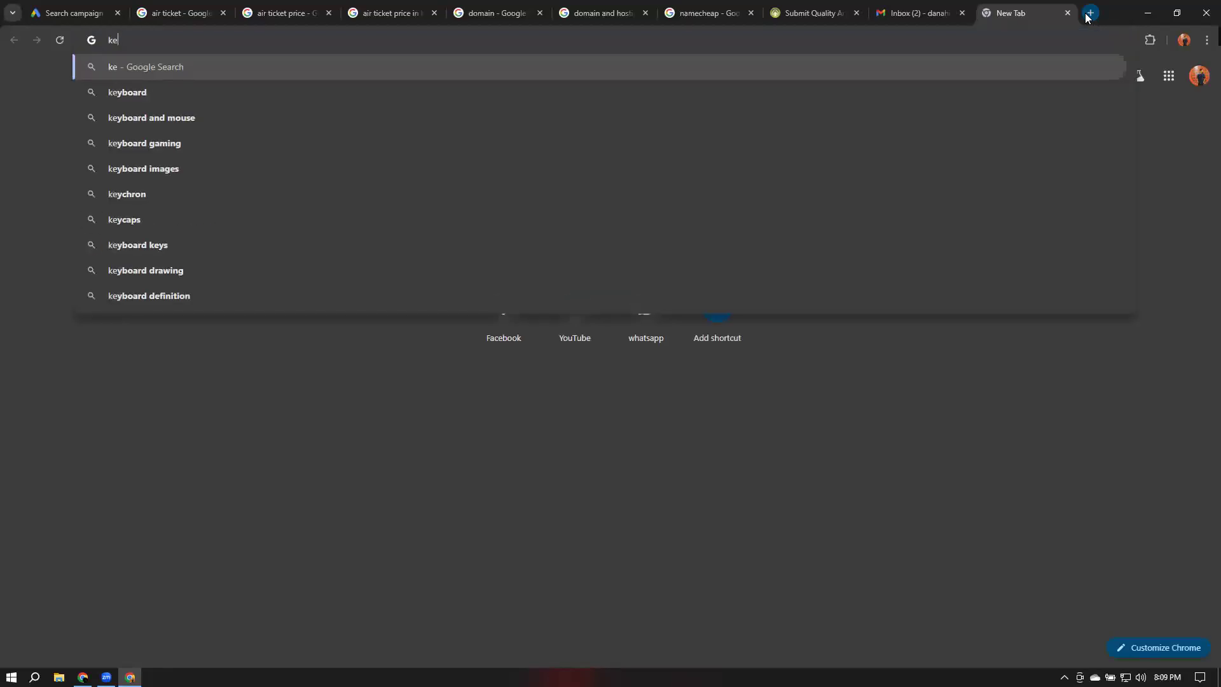
type("w")
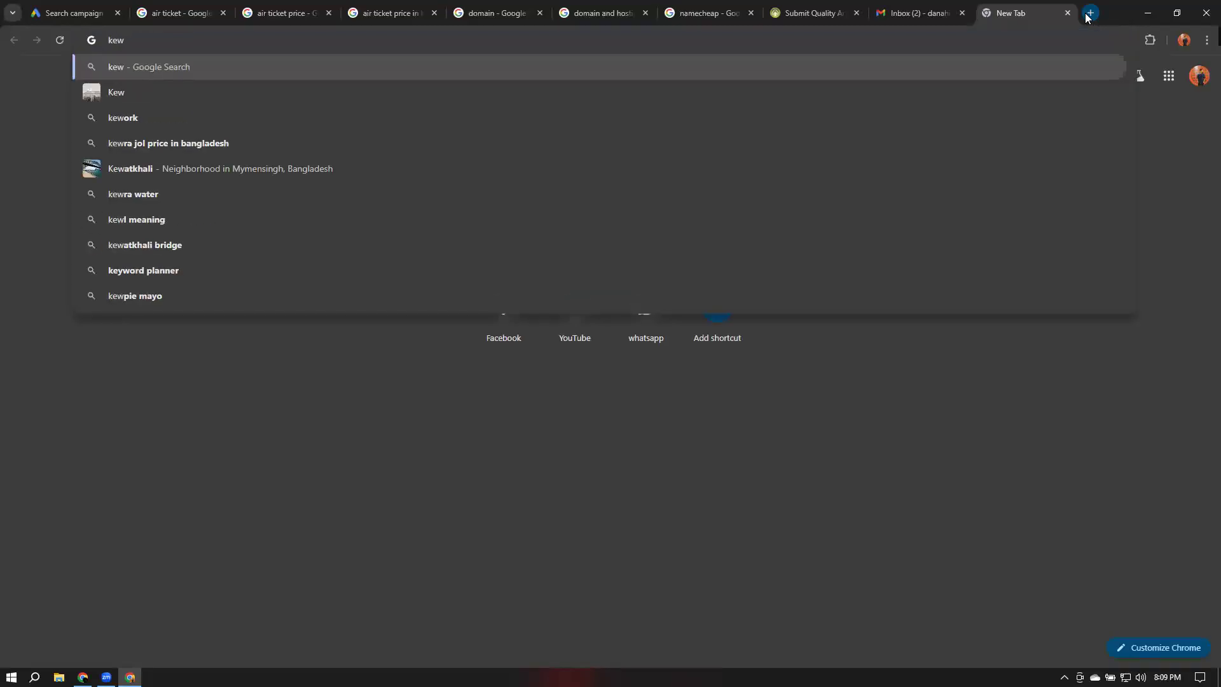
key("BackSpace")
type("yword")
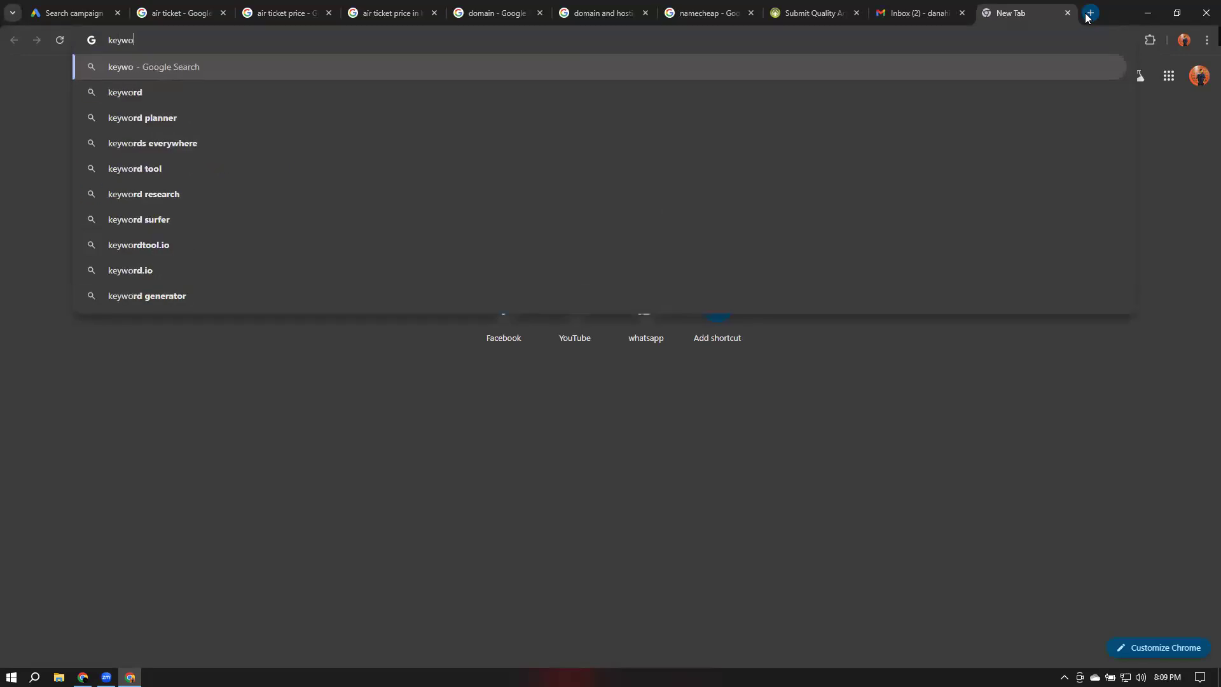
key("Down")
key("Return")
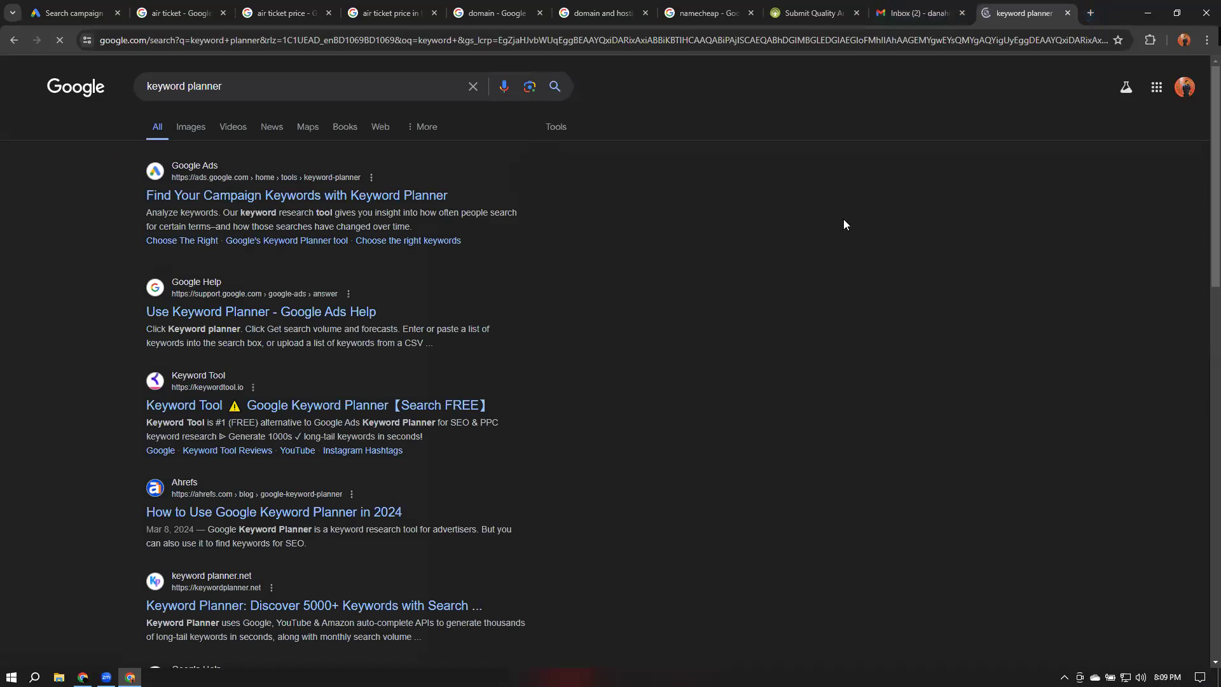
Open Google Ads Keyword Planner from the results and choose the Google Ads account
left_click(257, 202)
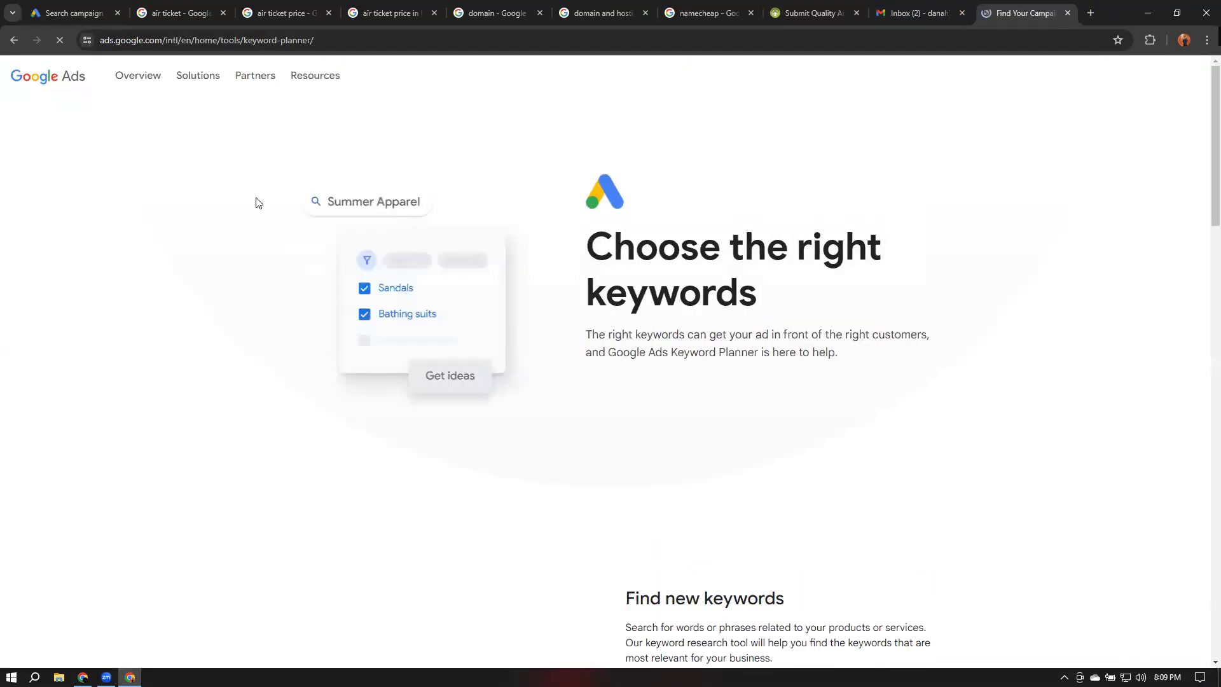
left_click(652, 394)
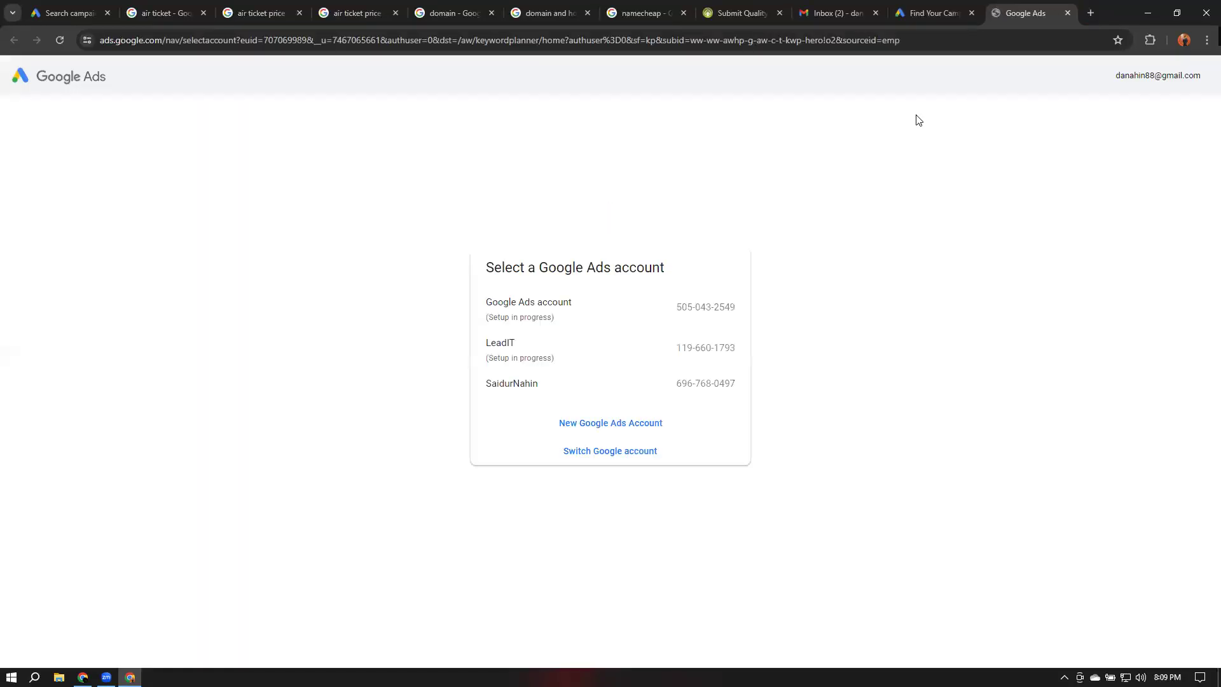
left_click(566, 299)
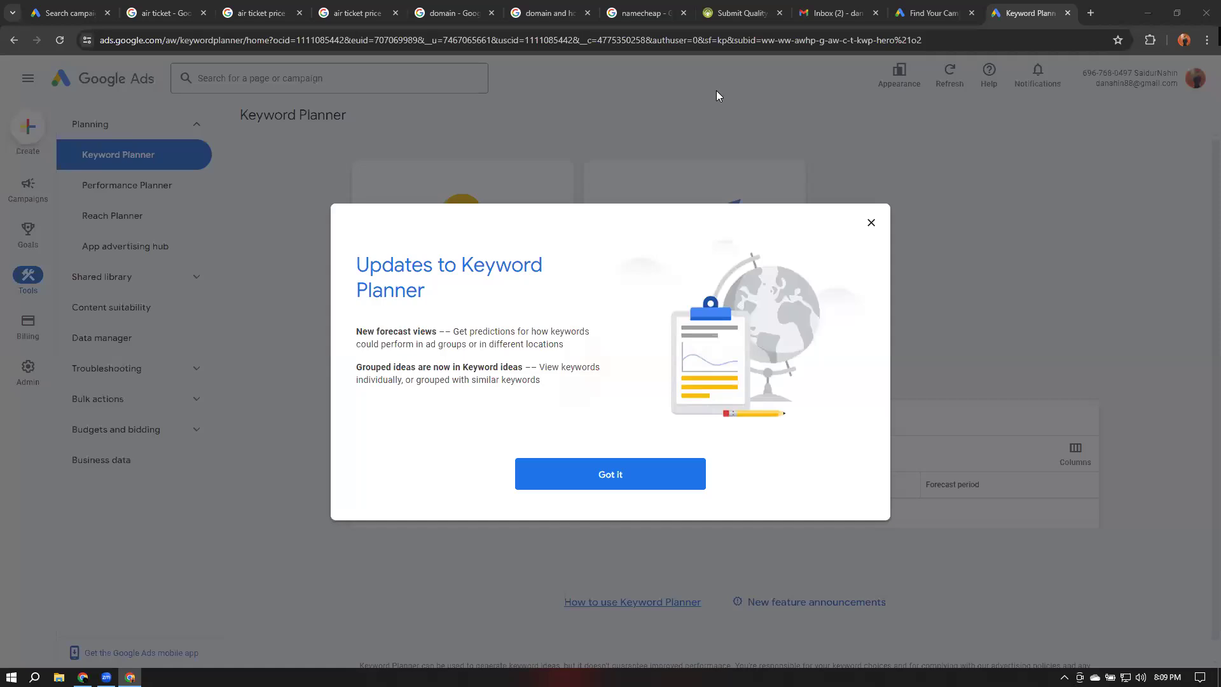
Dismiss the Keyword Planner update notice, open Discover new keywords, and leave the guide
left_click(577, 476)
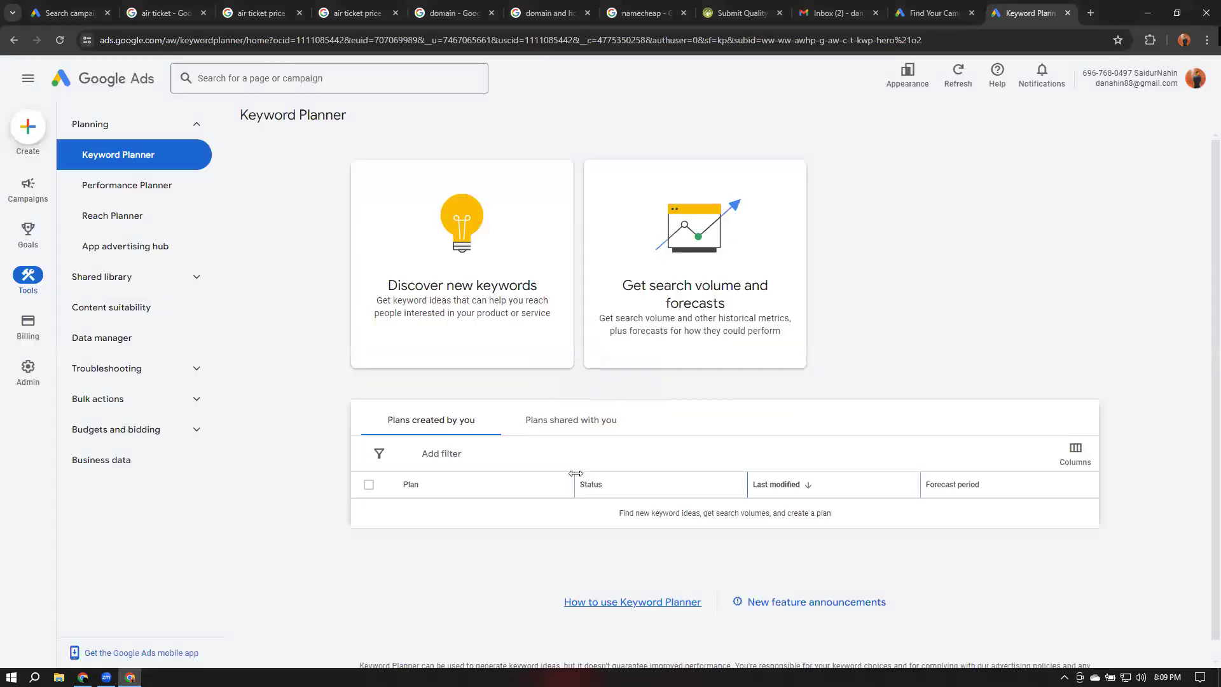
left_click(427, 269)
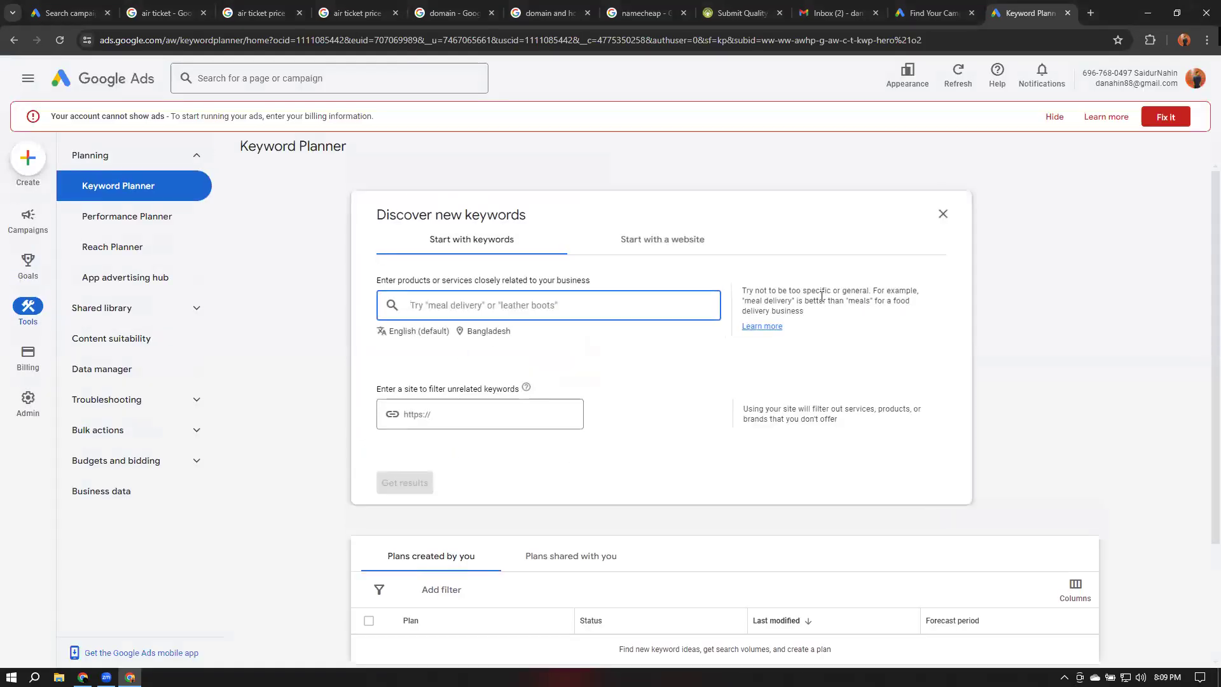
left_click(1050, 123)
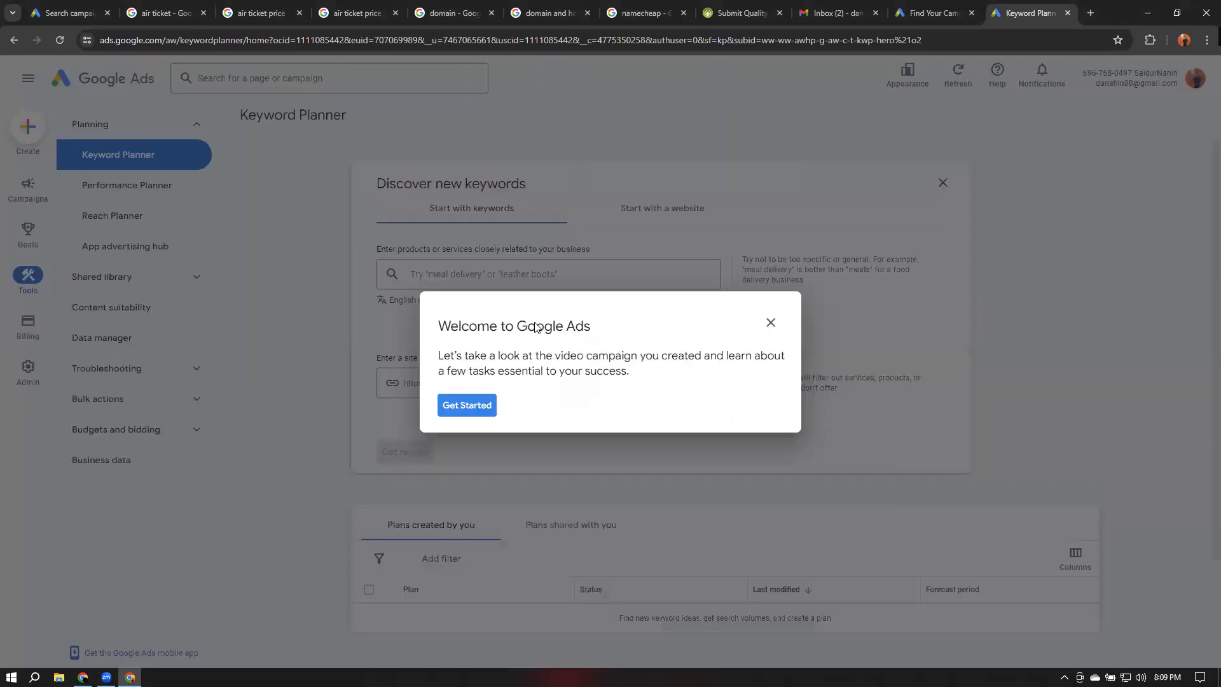
left_click(771, 322)
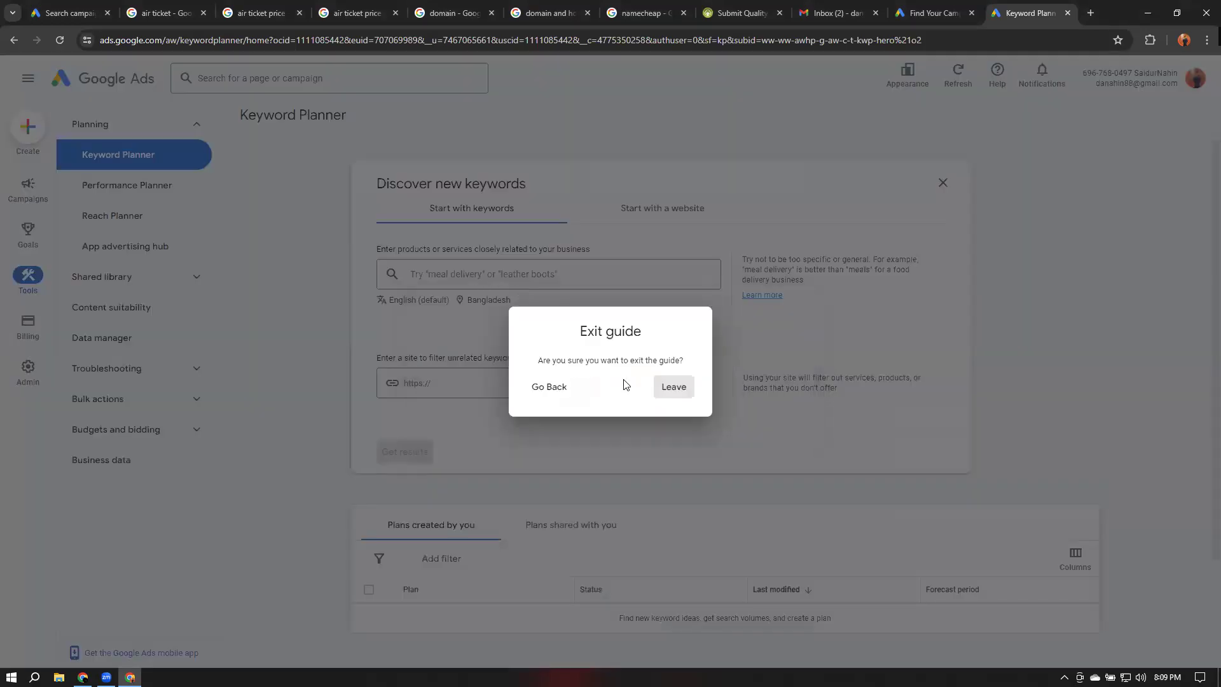
left_click(664, 394)
left_click(492, 273)
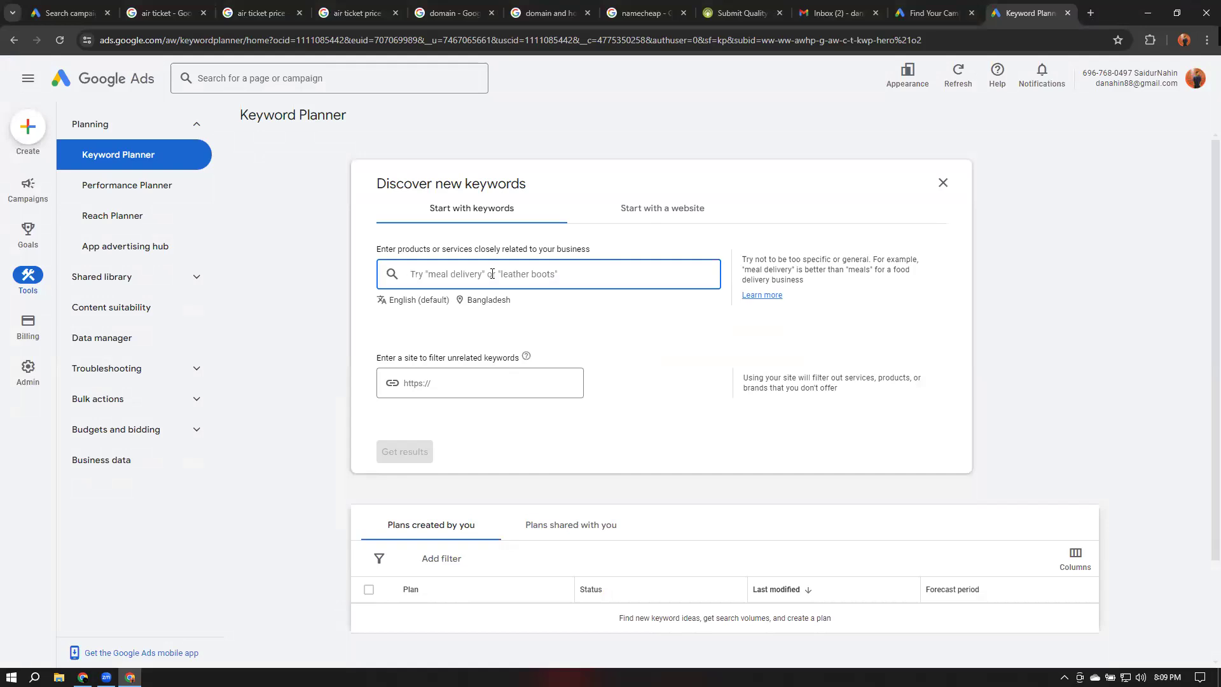
Add digital marketing as a seed keyword, correcting its spelling
type("dog")
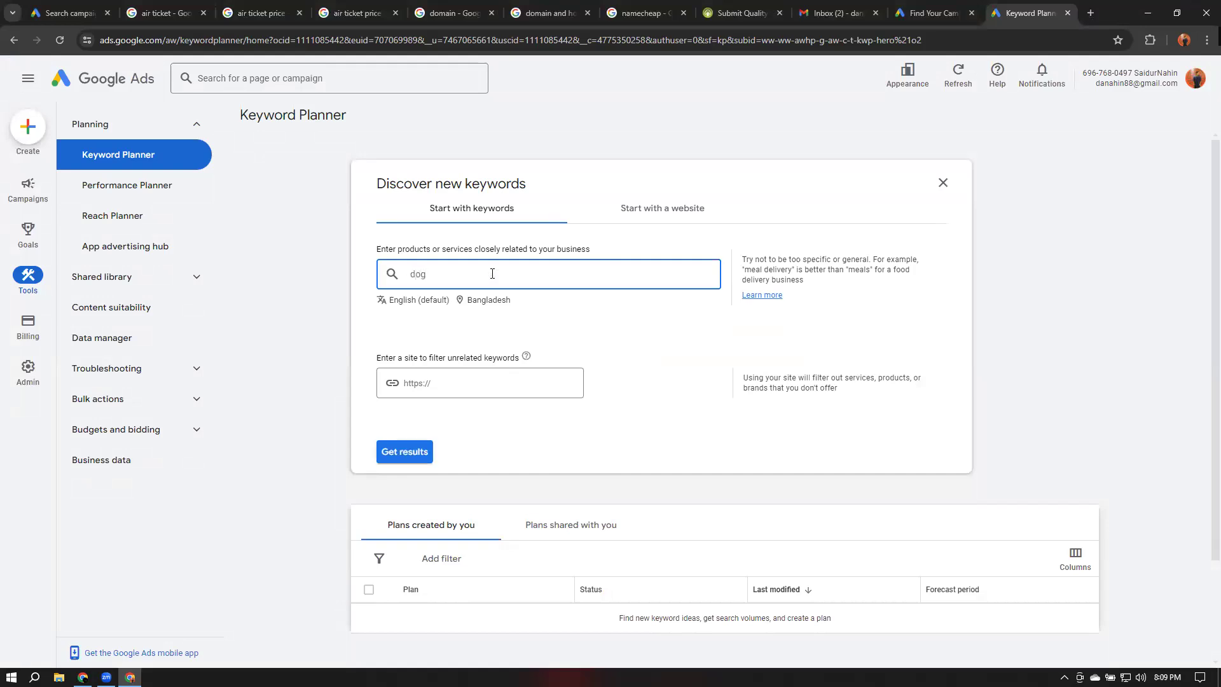
type("gita;l")
key("BackSpace")
key("BackSpace")
type("l marketong")
key("Return")
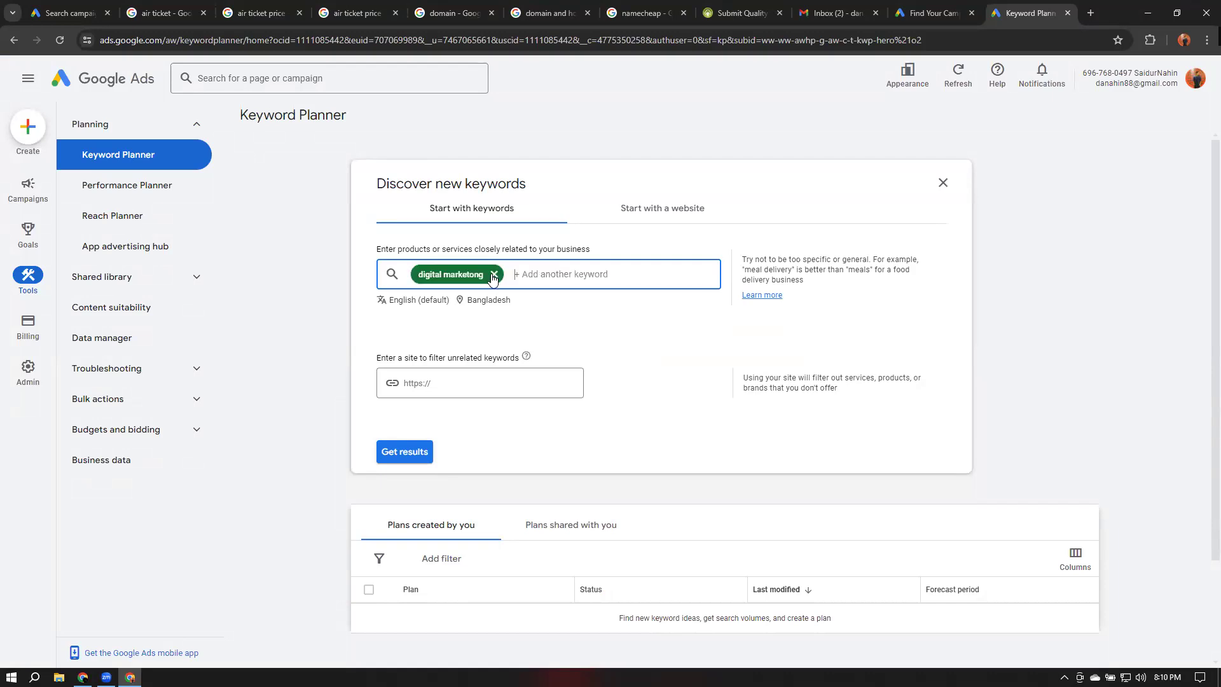
left_click(472, 274)
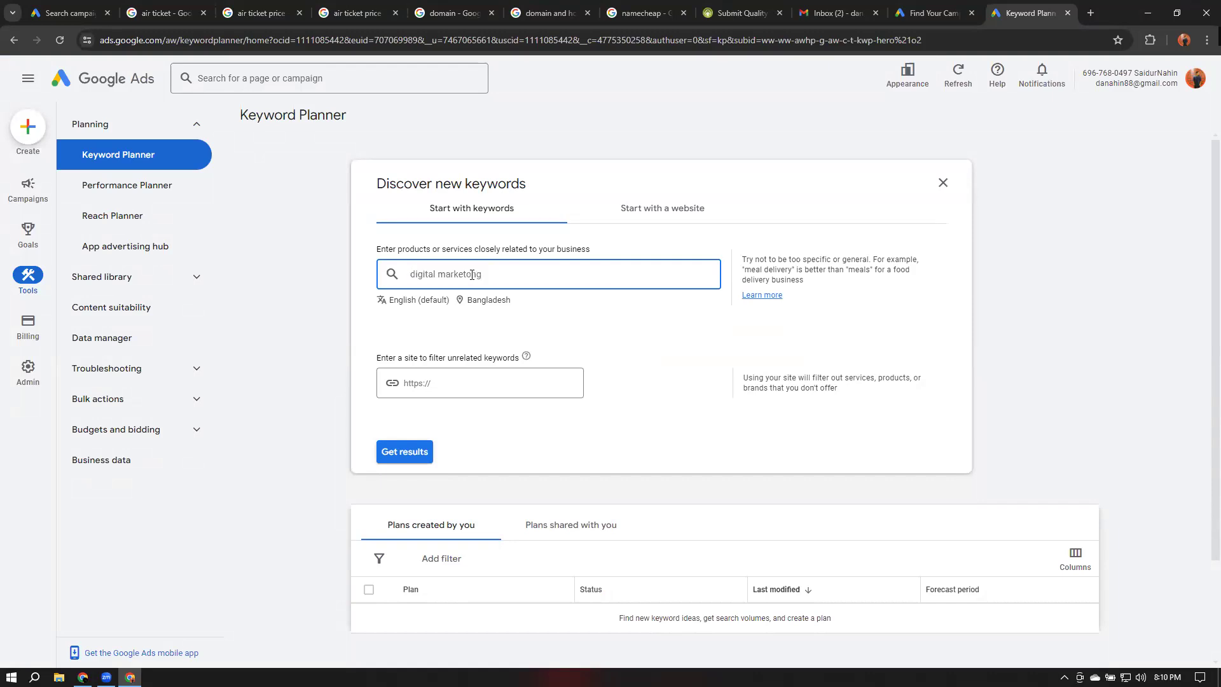
key("BackSpace")
type("igital marketing")
key("Return")
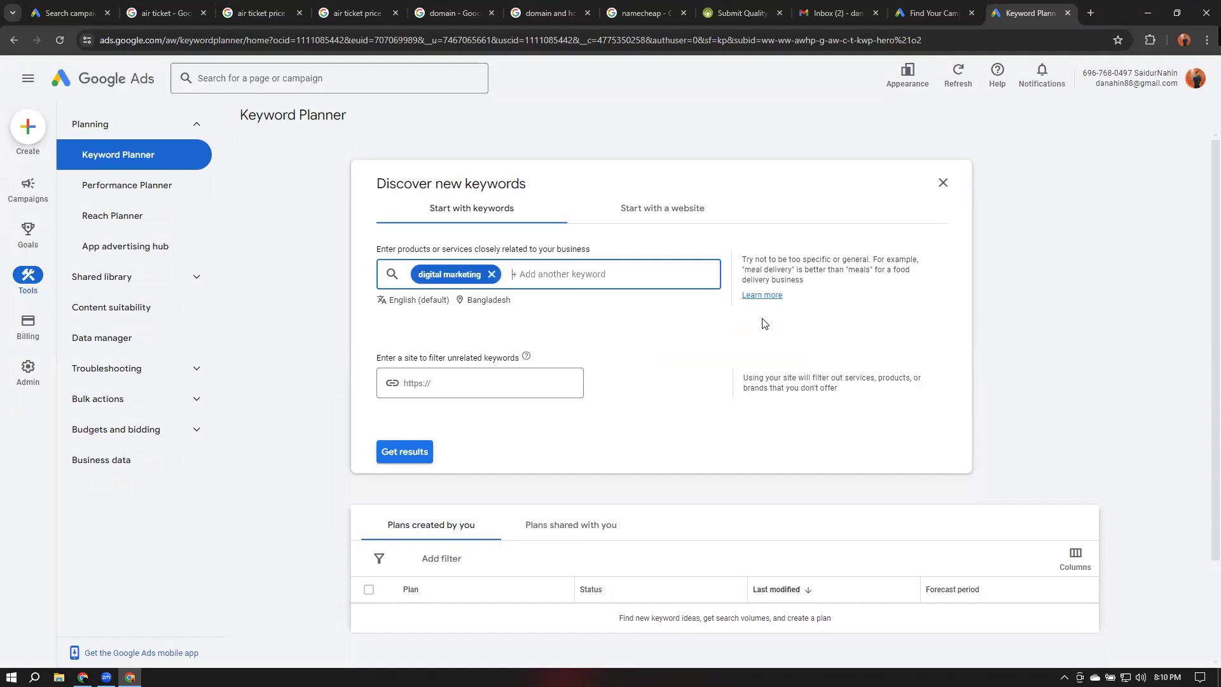
Add freelancing course and online class as further seed keywords
type("free")
type("land")
type("ing cour")
type("se")
key("Return")
type("o")
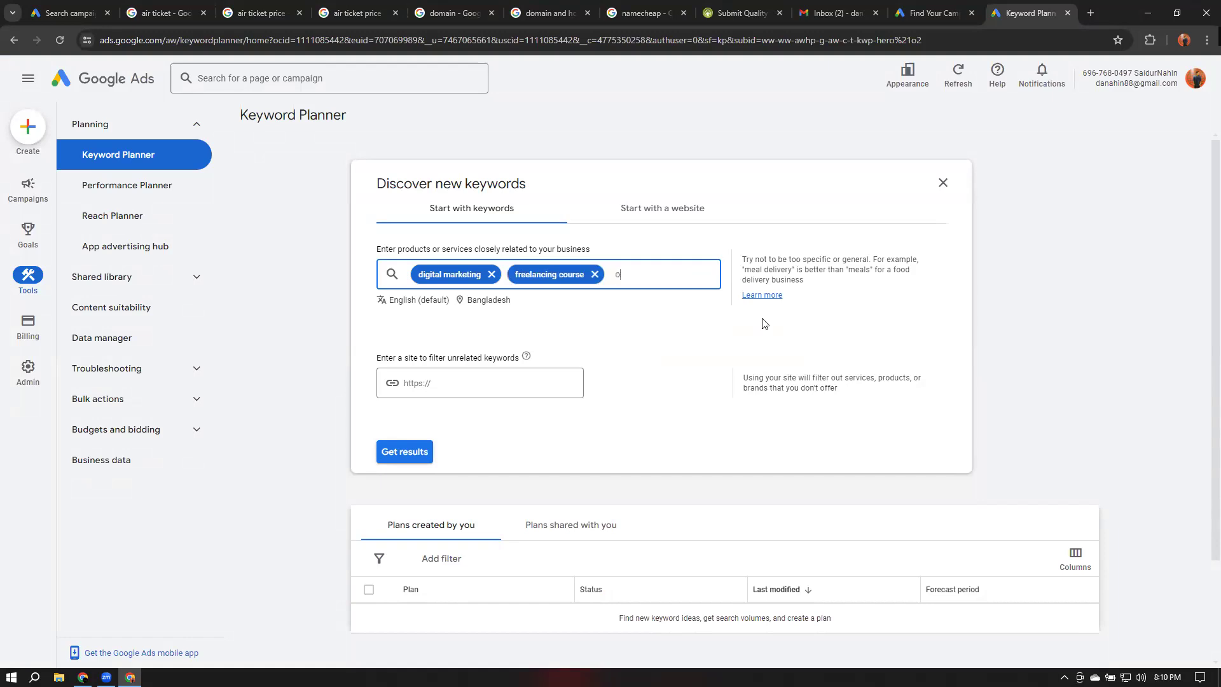
type("nline class")
key("Return")
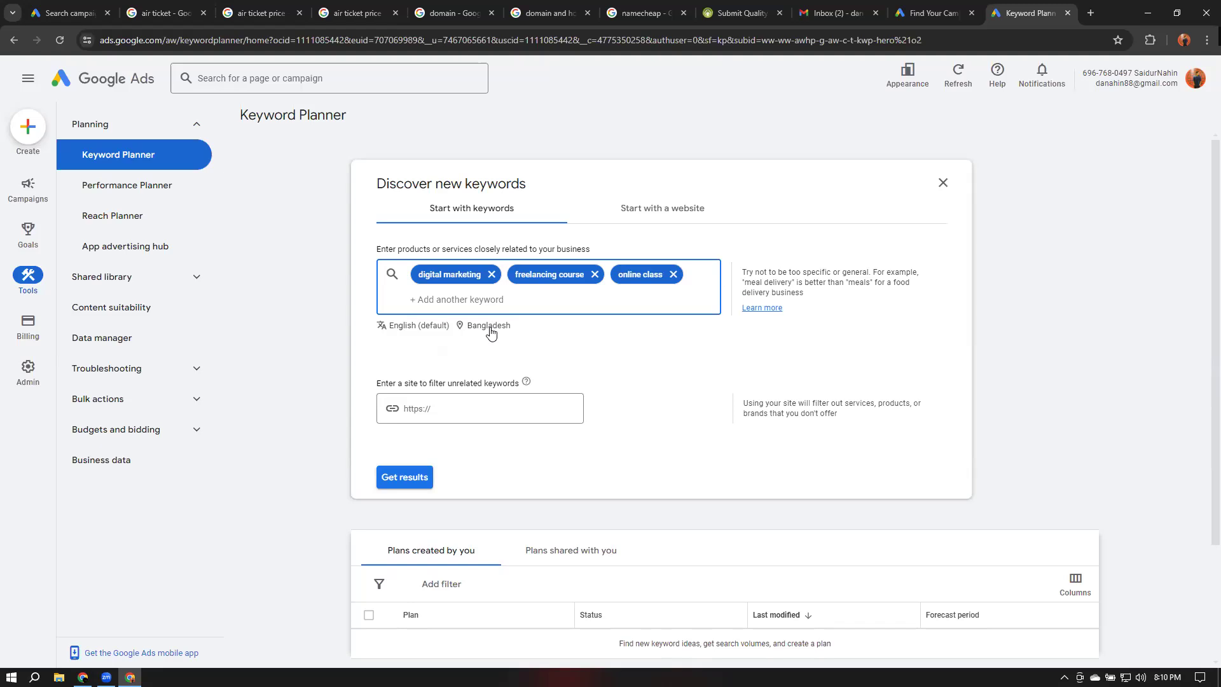
Get keyword ideas, close the Refine keywords panel, and switch the network to Google and search partners
left_click(404, 478)
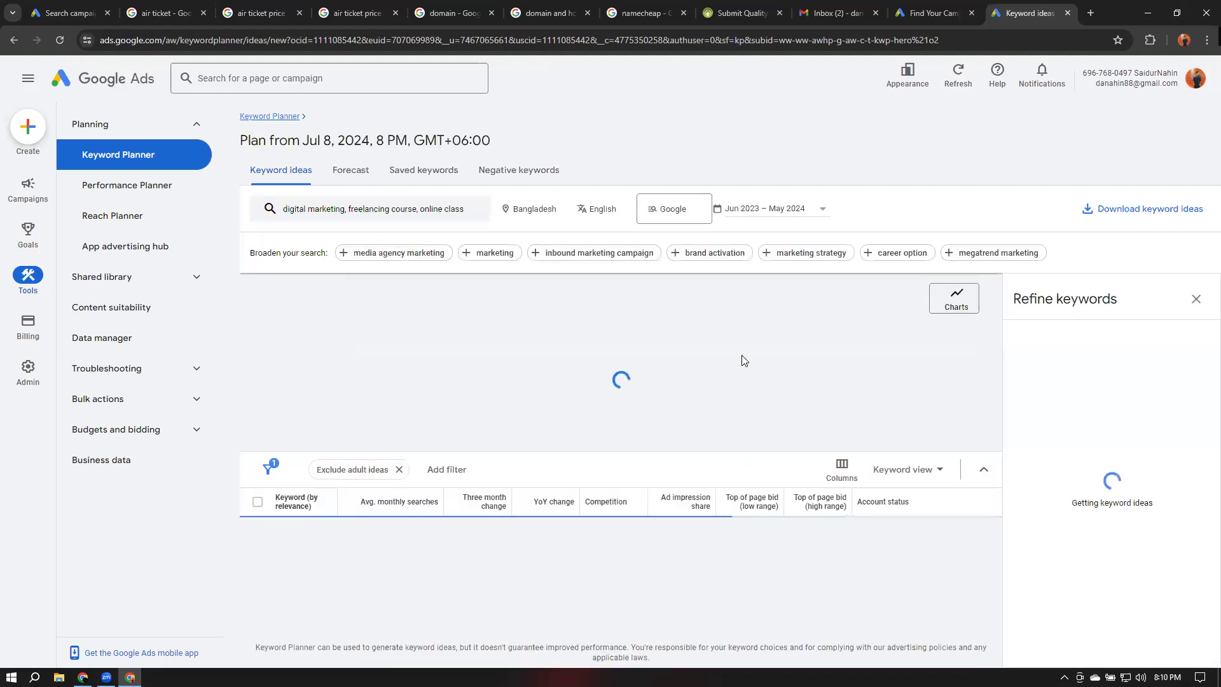
left_click(1197, 299)
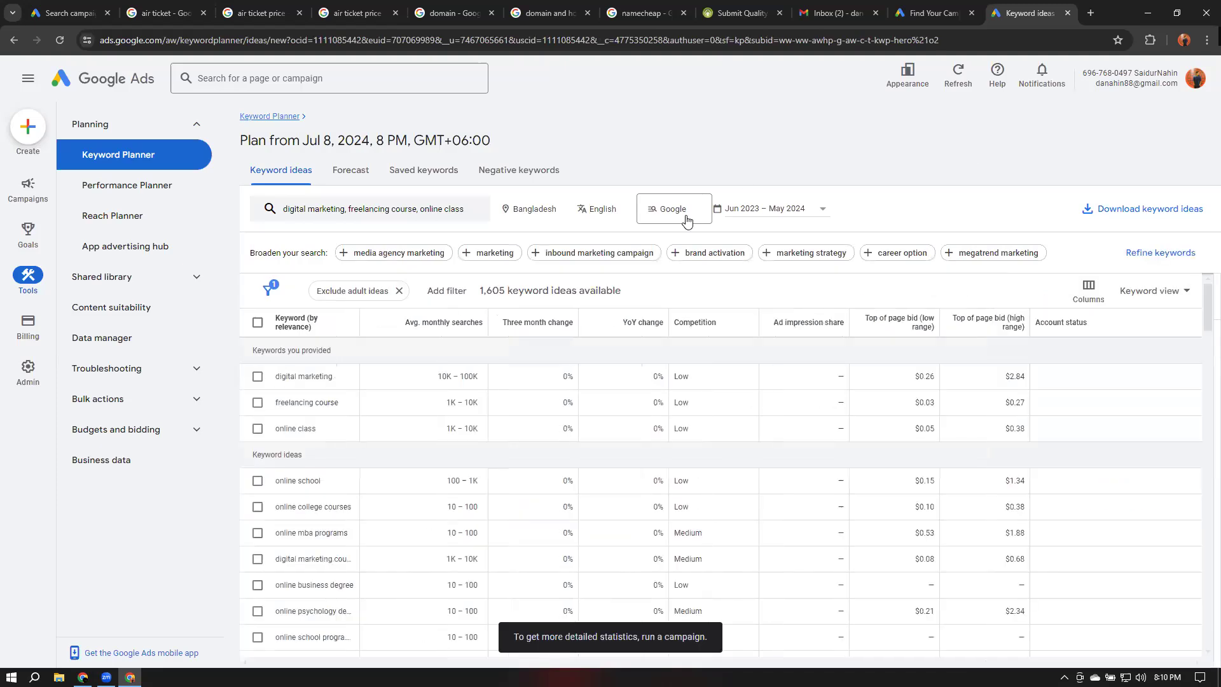
left_click(683, 215)
left_click(685, 239)
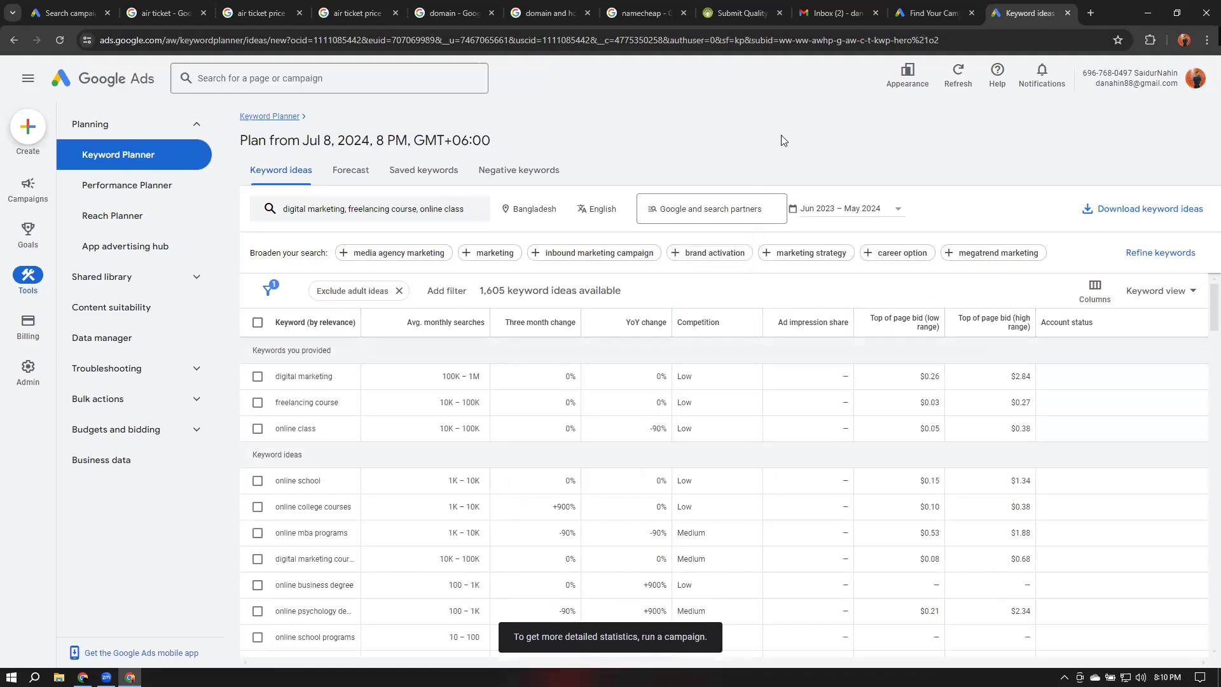
Review the top of page bid columns for the provided keywords
left_click_drag(1018, 17, 134, 19)
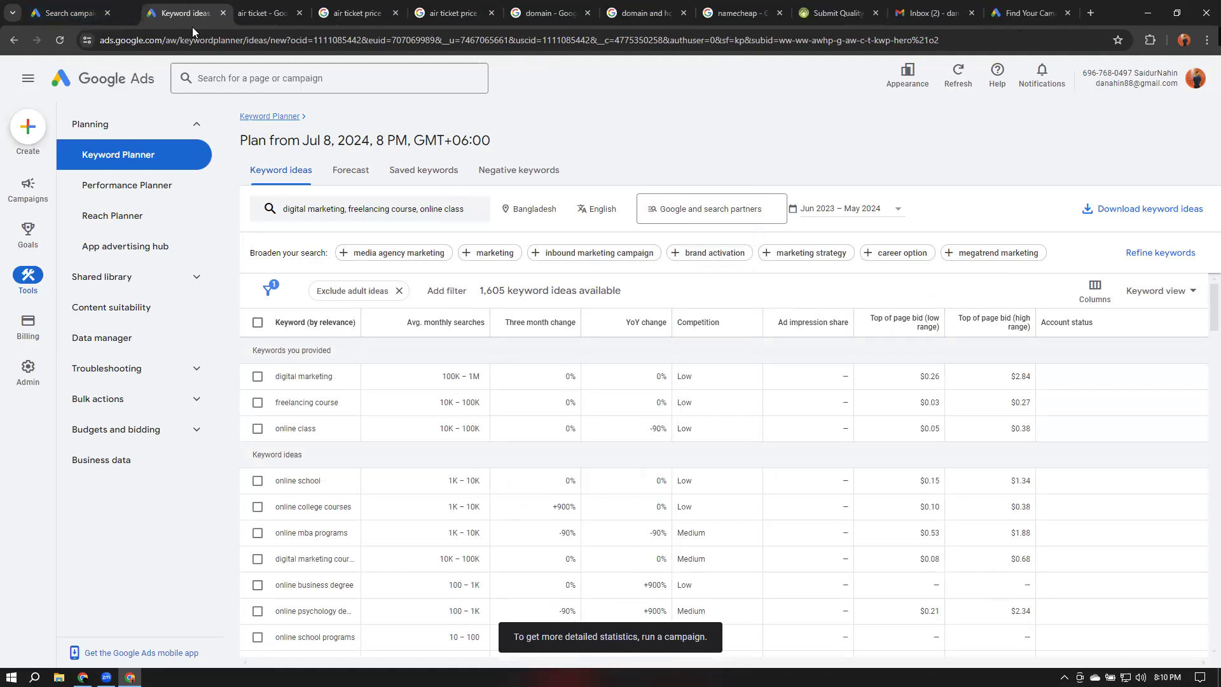
mouse_move(887, 326)
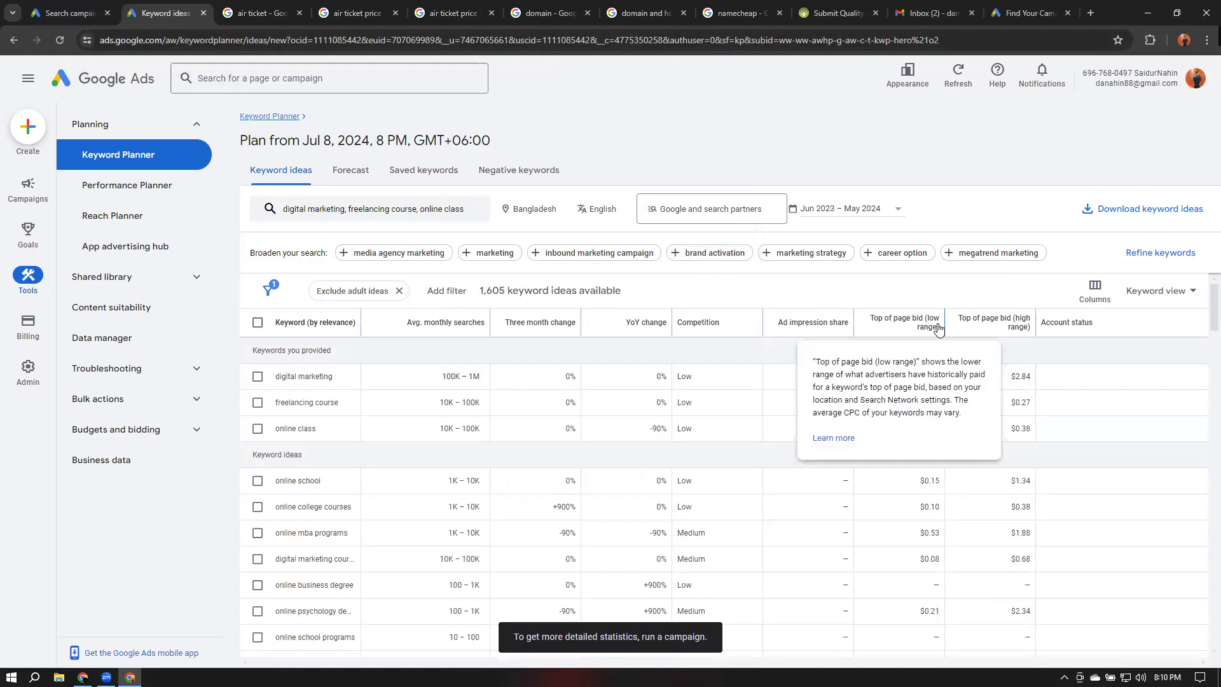
mouse_move(1017, 327)
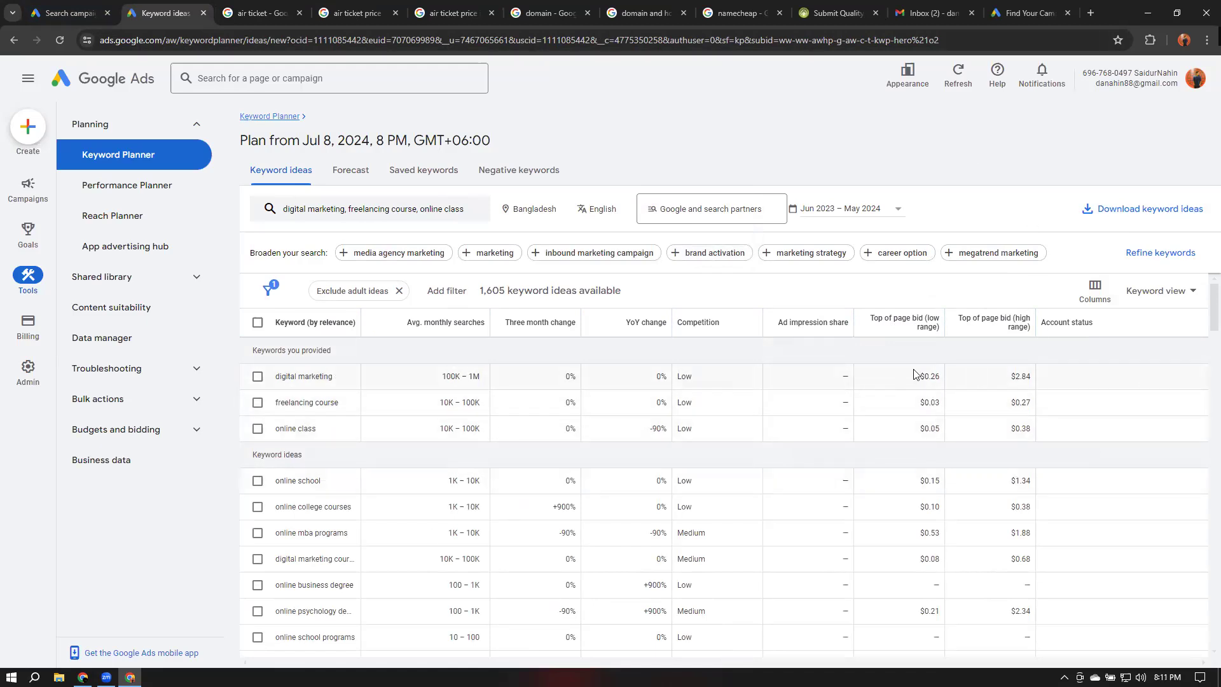
left_click_drag(919, 380, 1030, 377)
Return to the campaign's bidding, focus on Conversion value and set a target ROAS of 15%
left_click(70, 14)
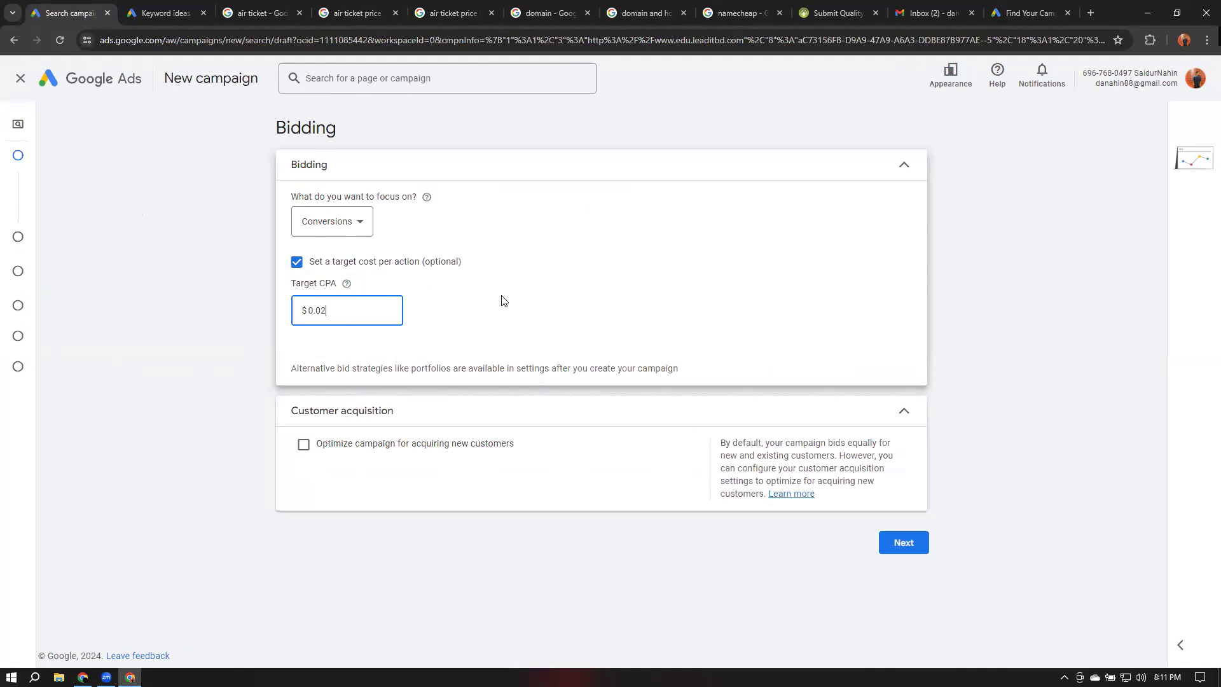
left_click(340, 226)
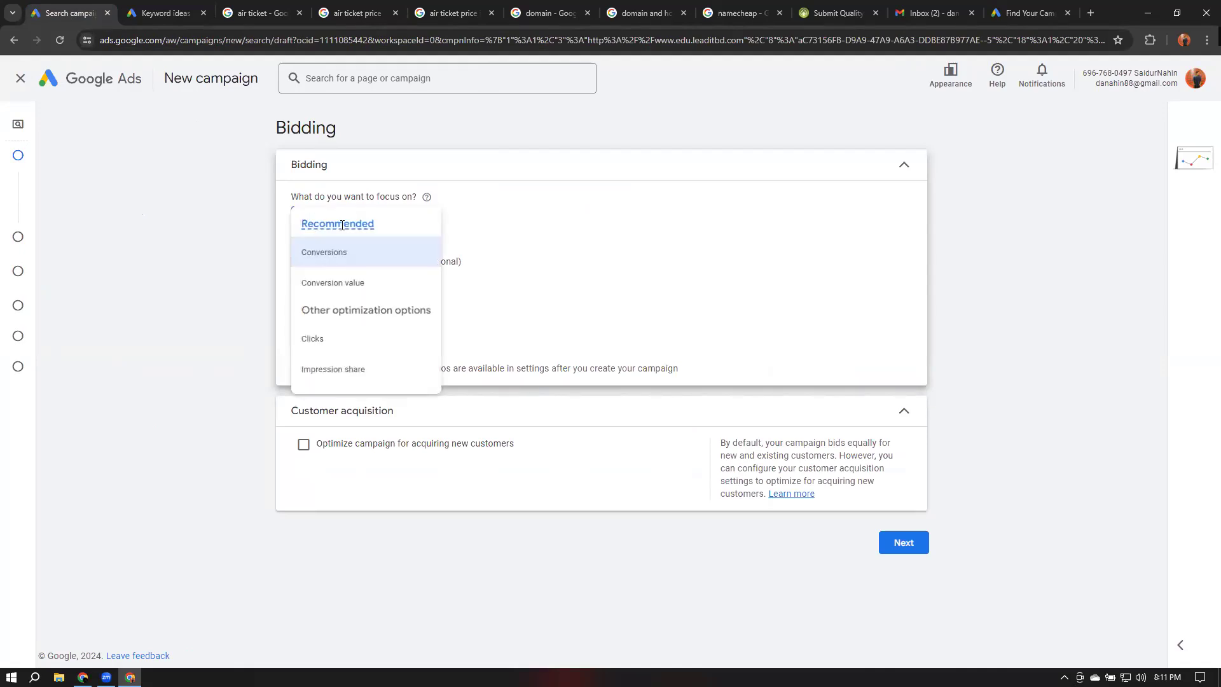
mouse_move(342, 226)
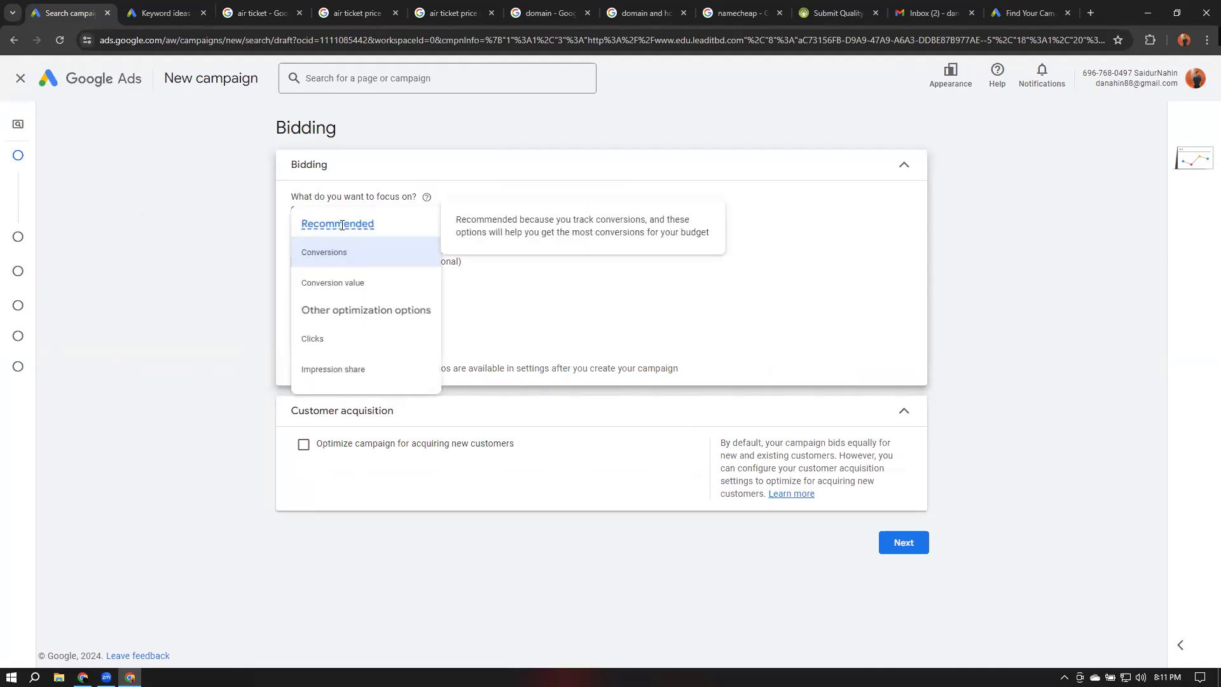
left_click(344, 284)
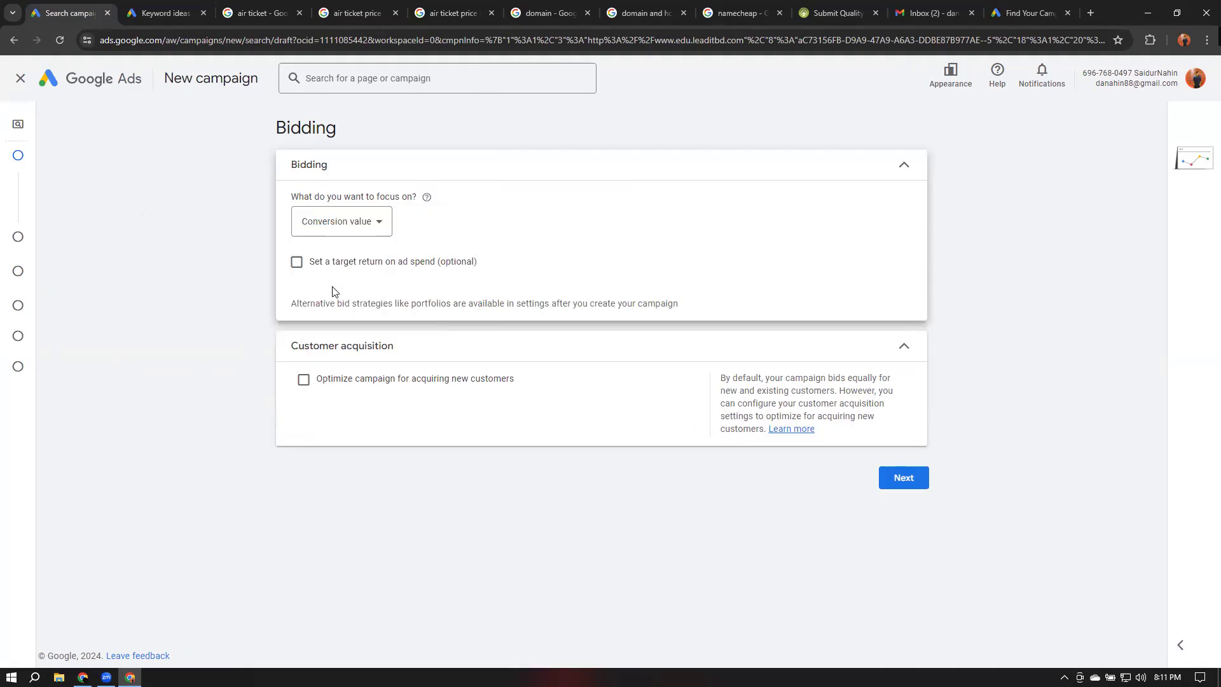
left_click(297, 262)
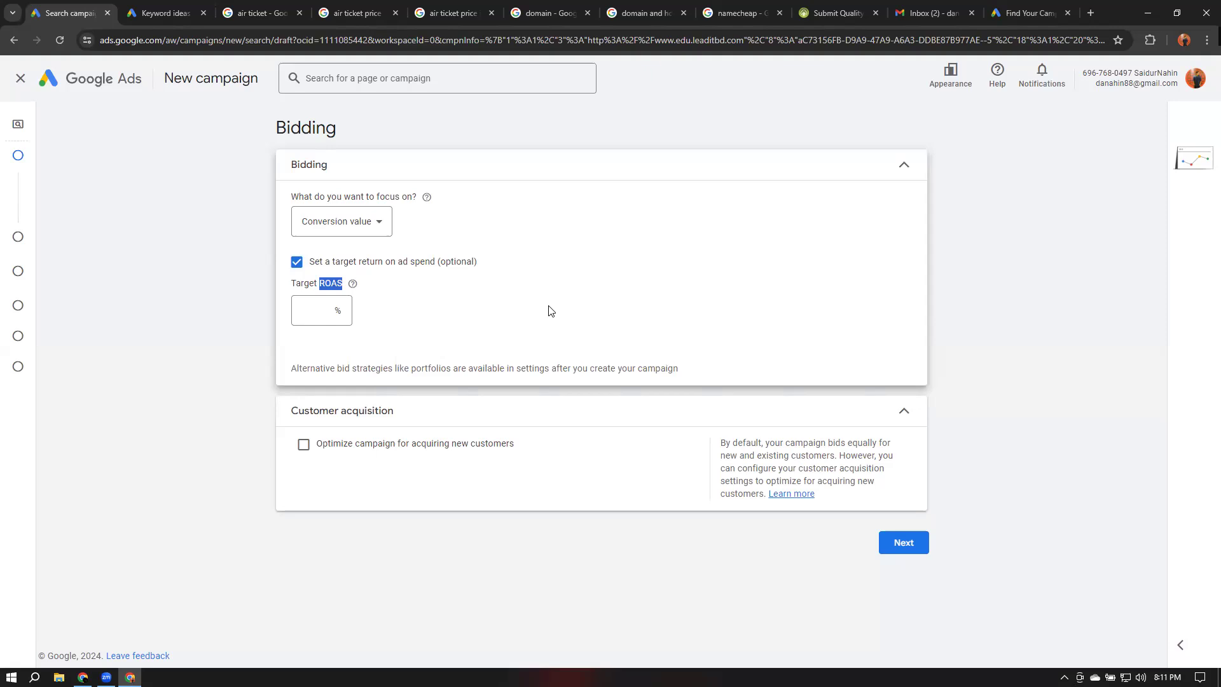
left_click(324, 311)
type("15")
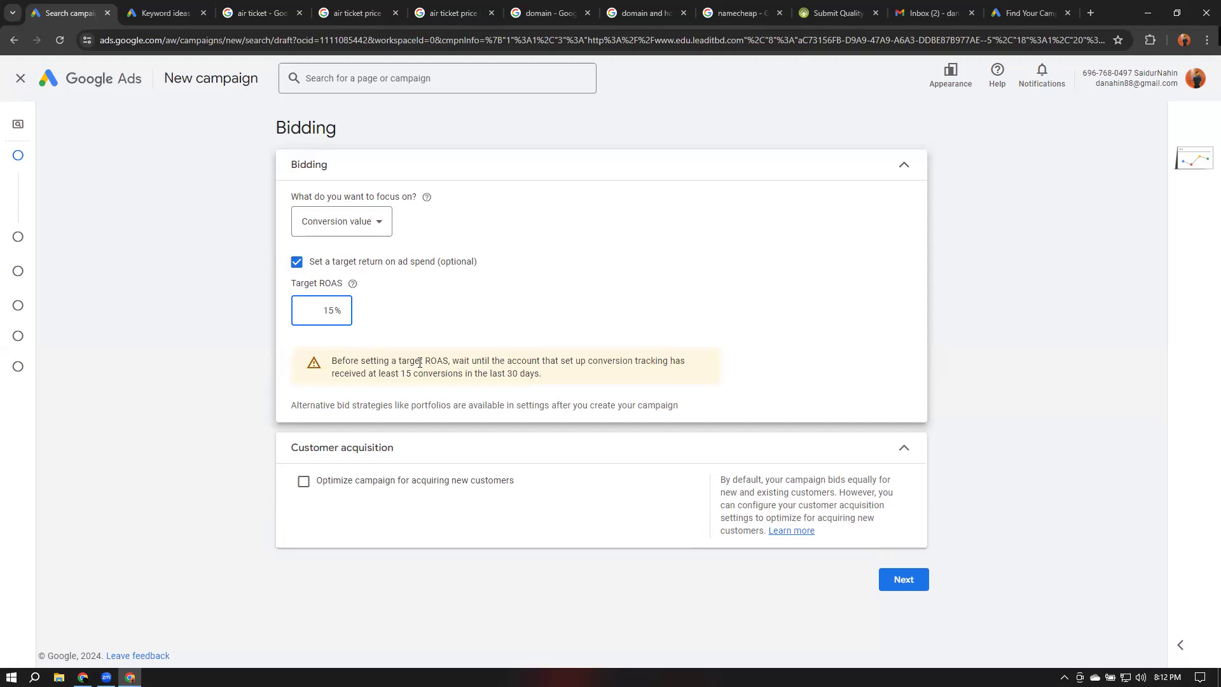
left_click_drag(452, 361, 563, 374)
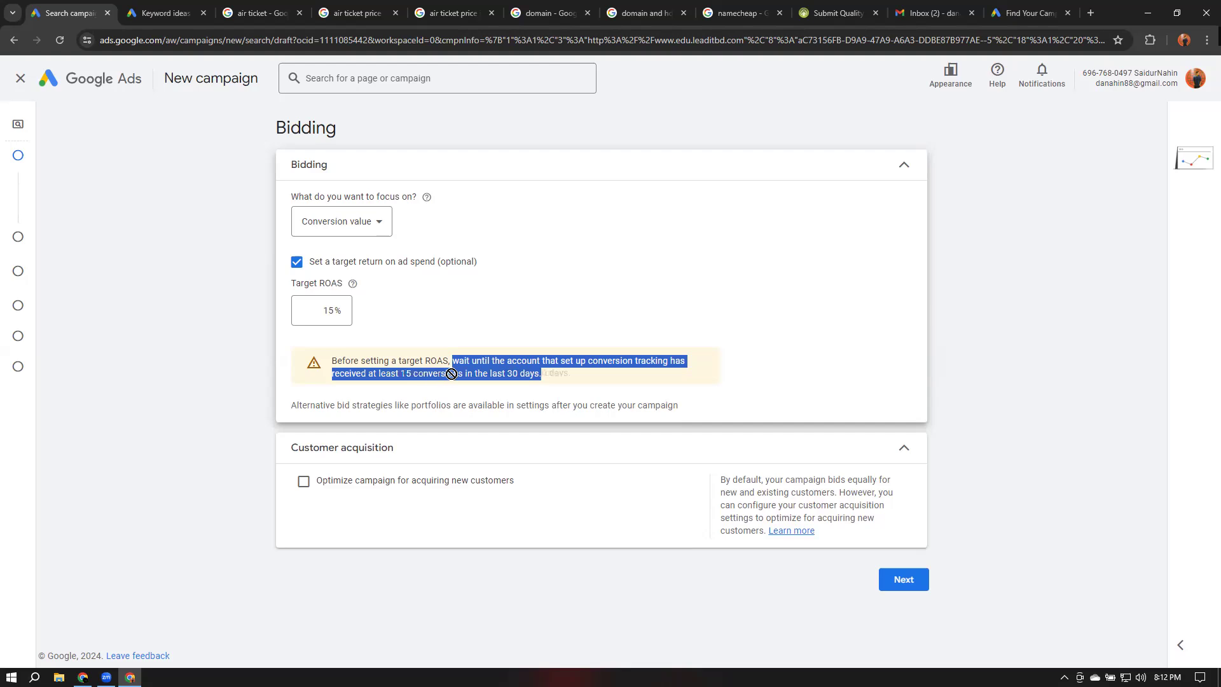
left_click(430, 315)
left_click(326, 311)
left_click(363, 316)
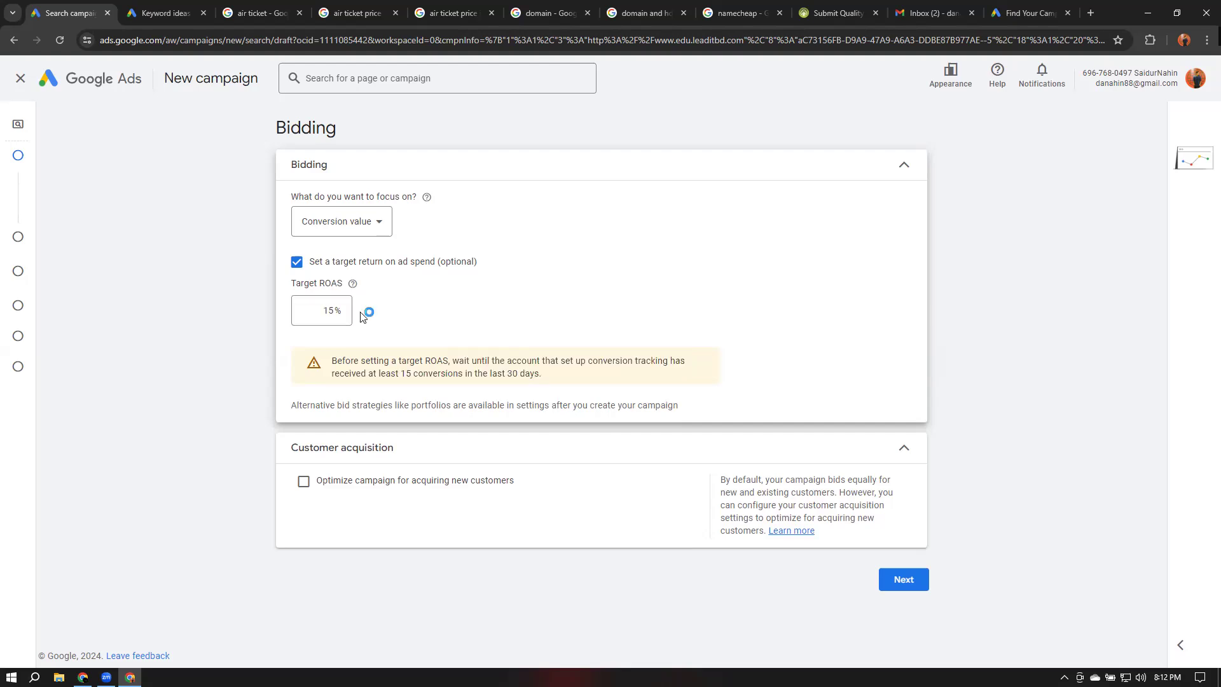
Change the bidding focus to Clicks and set a maximum CPC bid limit of $0.02
left_click(364, 223)
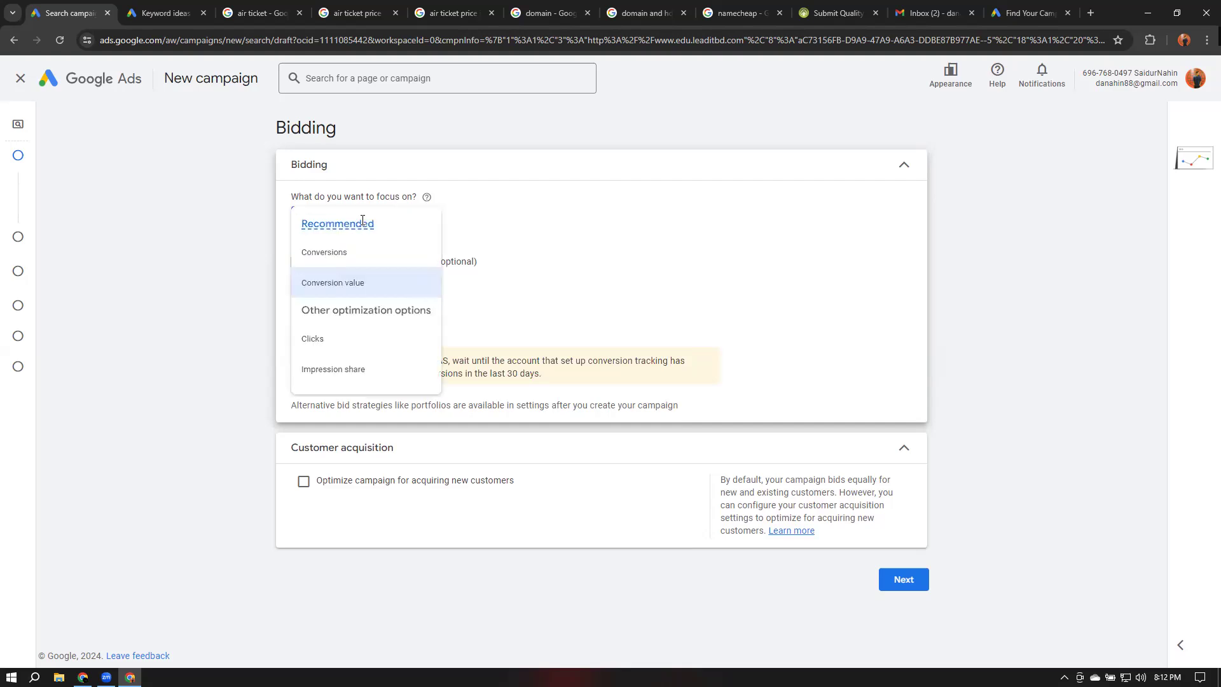
left_click(332, 344)
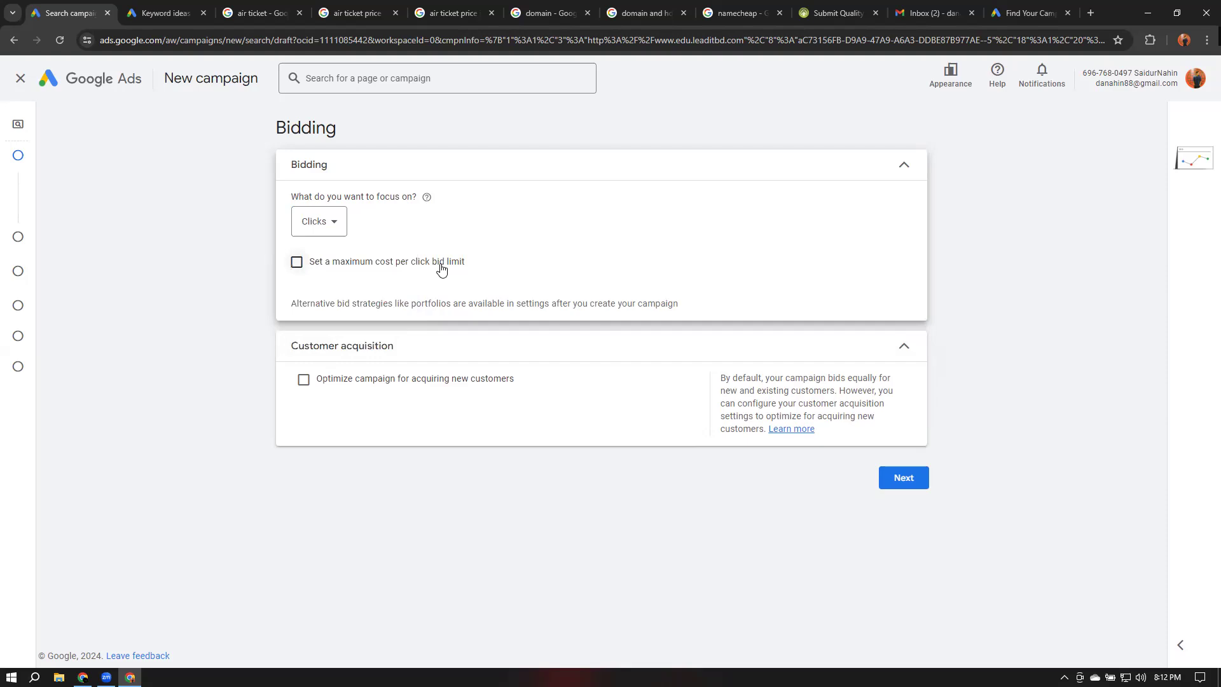
left_click(297, 262)
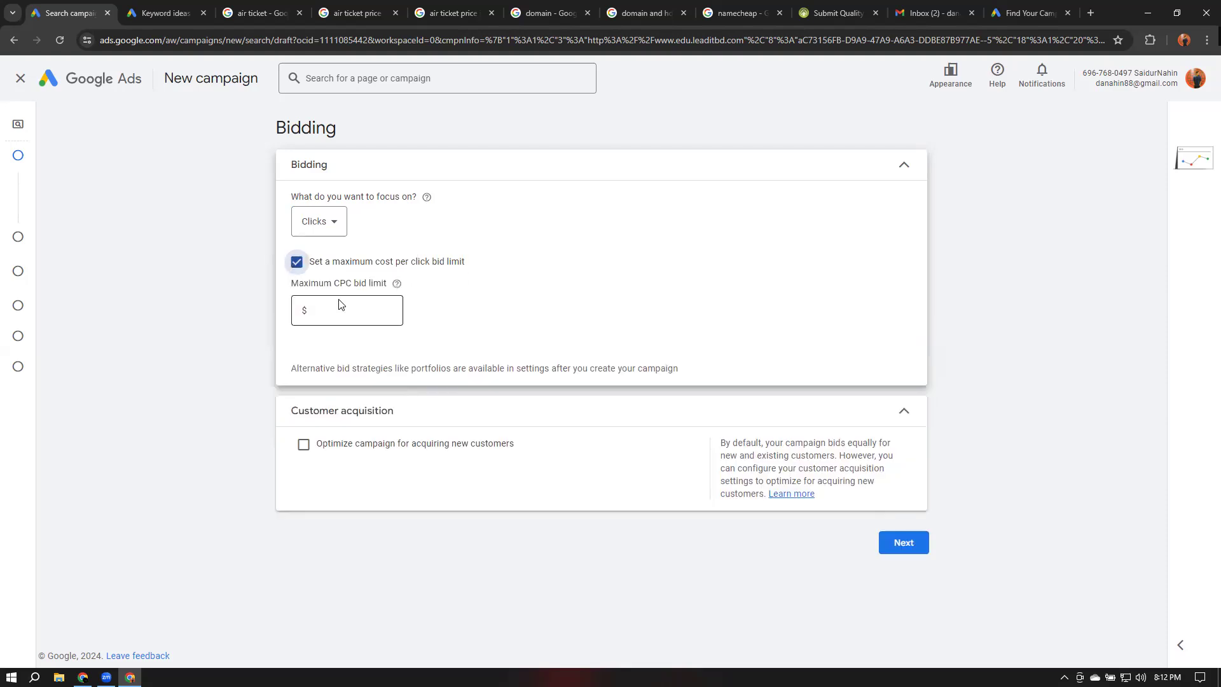
type(".02")
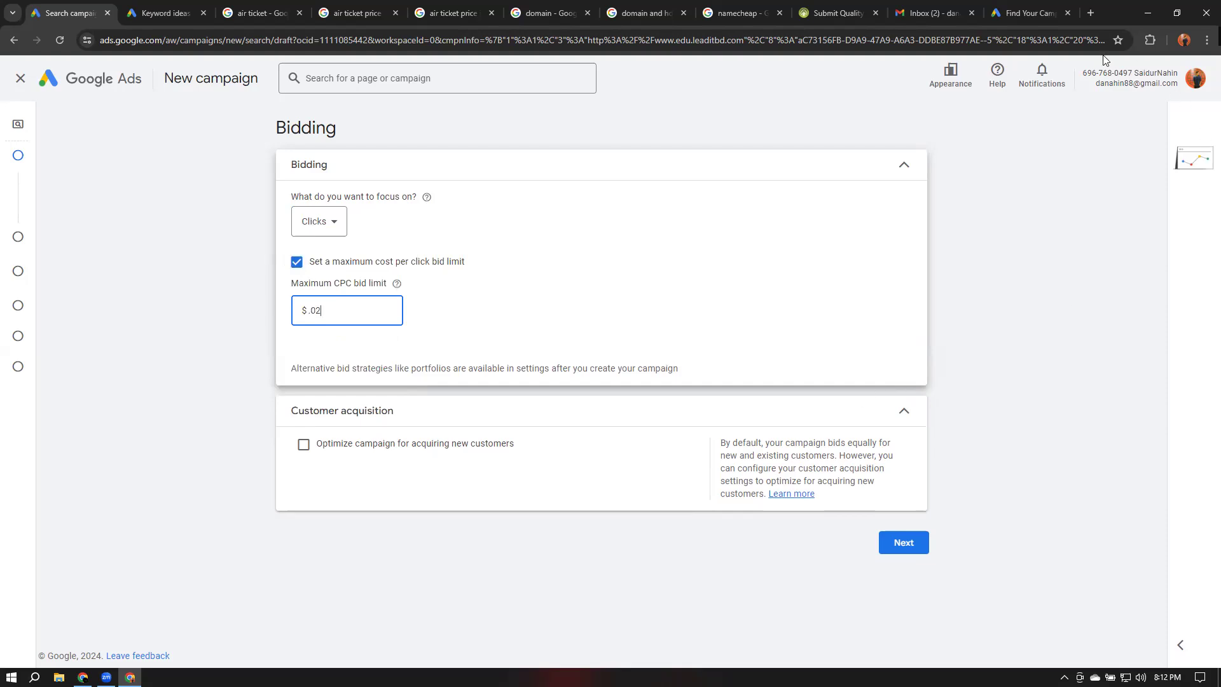
left_click(966, 42)
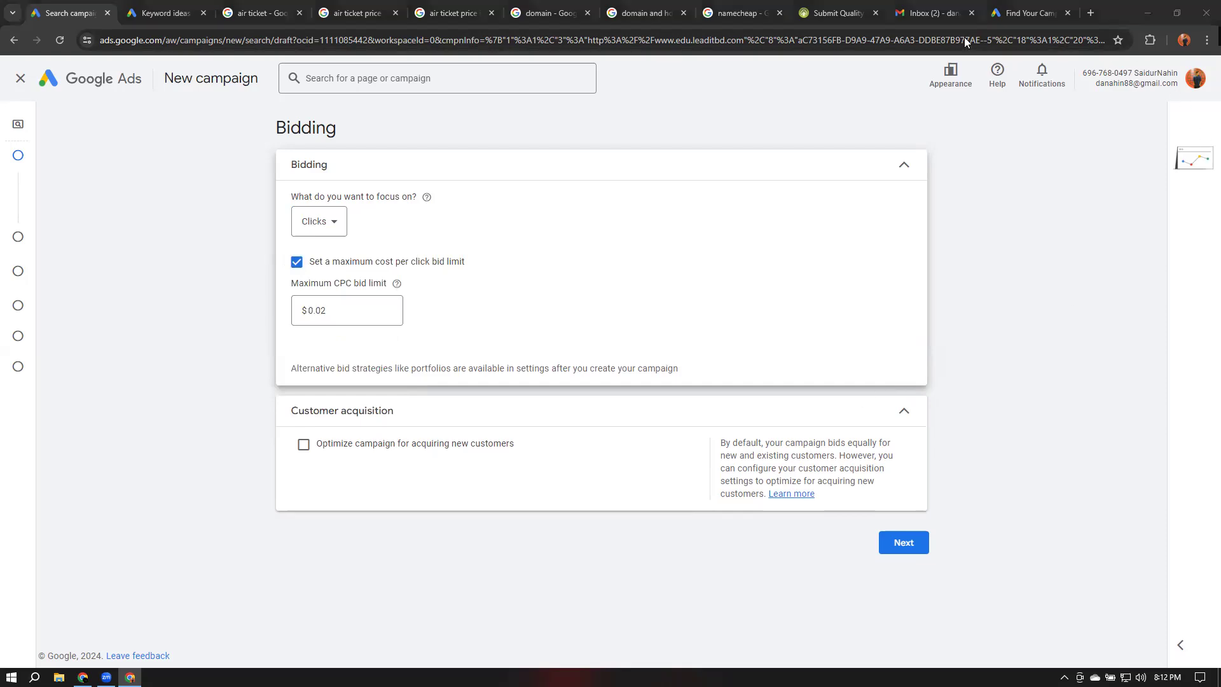
Review the sponsored ads in the air ticket search results, then return to the campaign
left_click(265, 12)
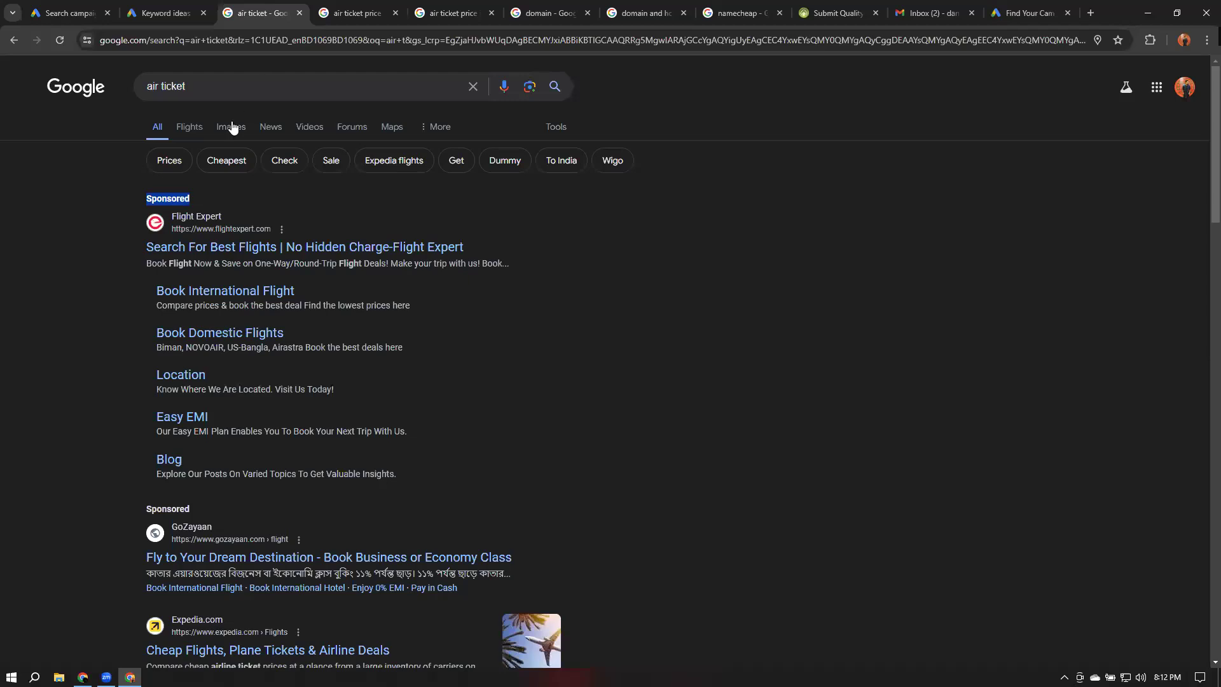
left_click(815, 104)
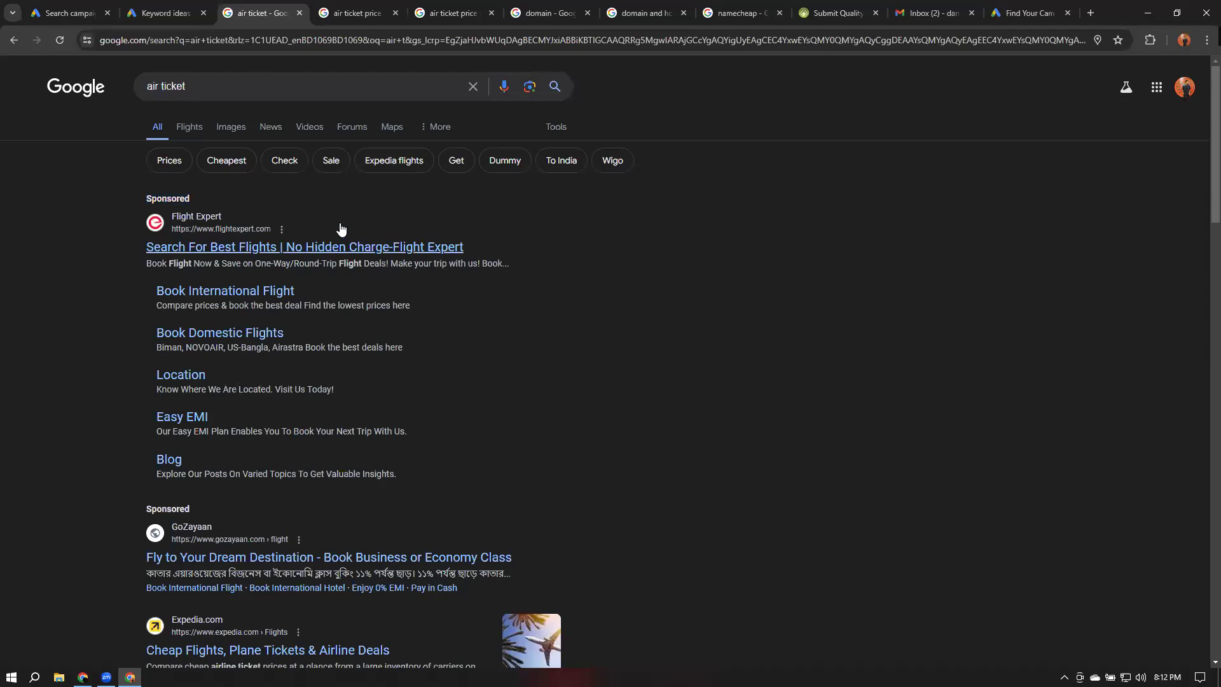
scroll(303, 216, "down", 2)
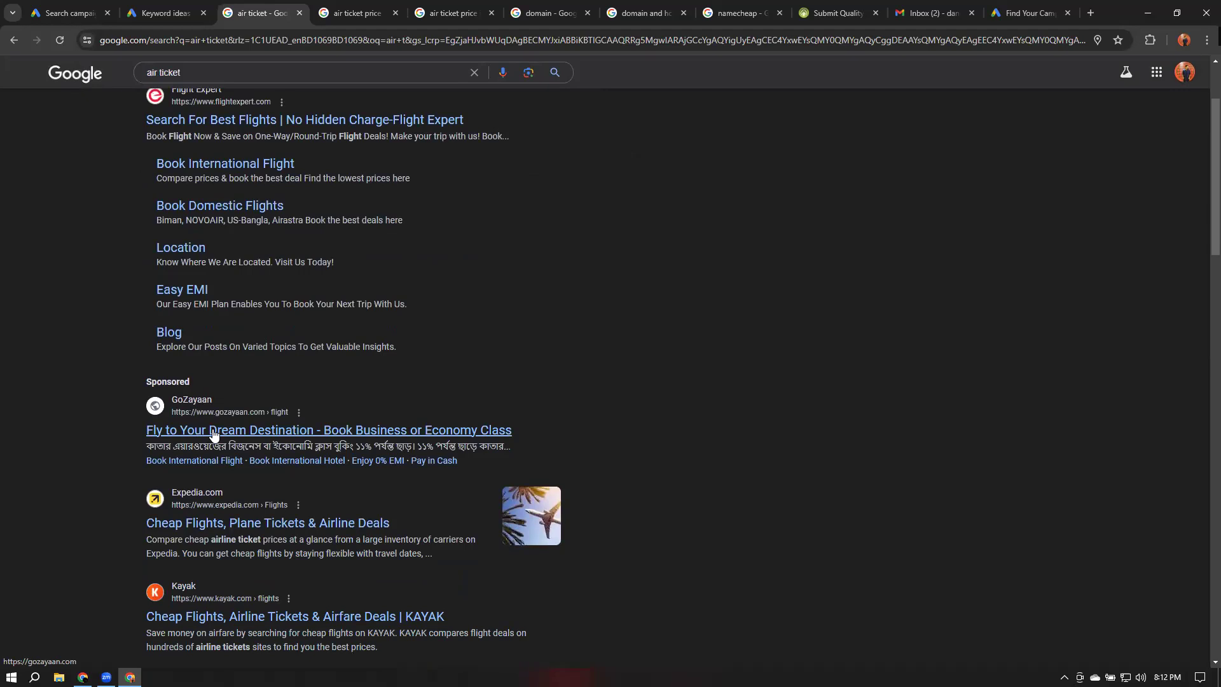
scroll(214, 435, "up", 2)
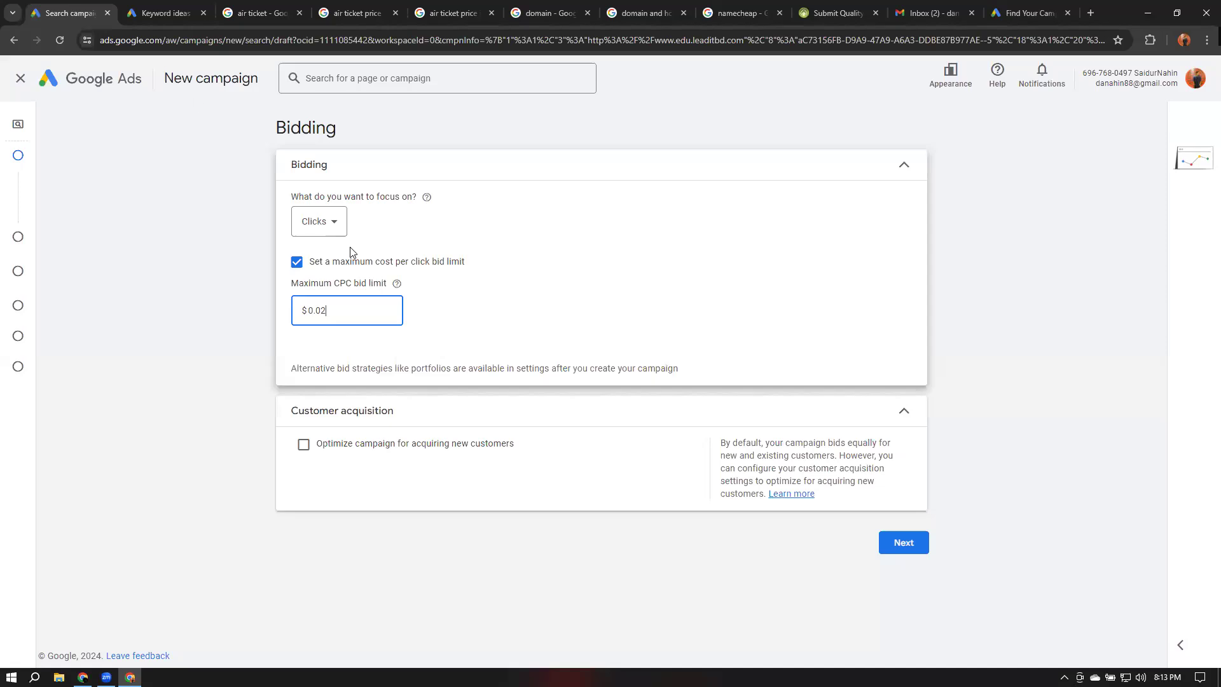
left_click(69, 13)
Open the Flight Expert ad's Book International Flight sitelink from the air ticket search results
left_click(322, 225)
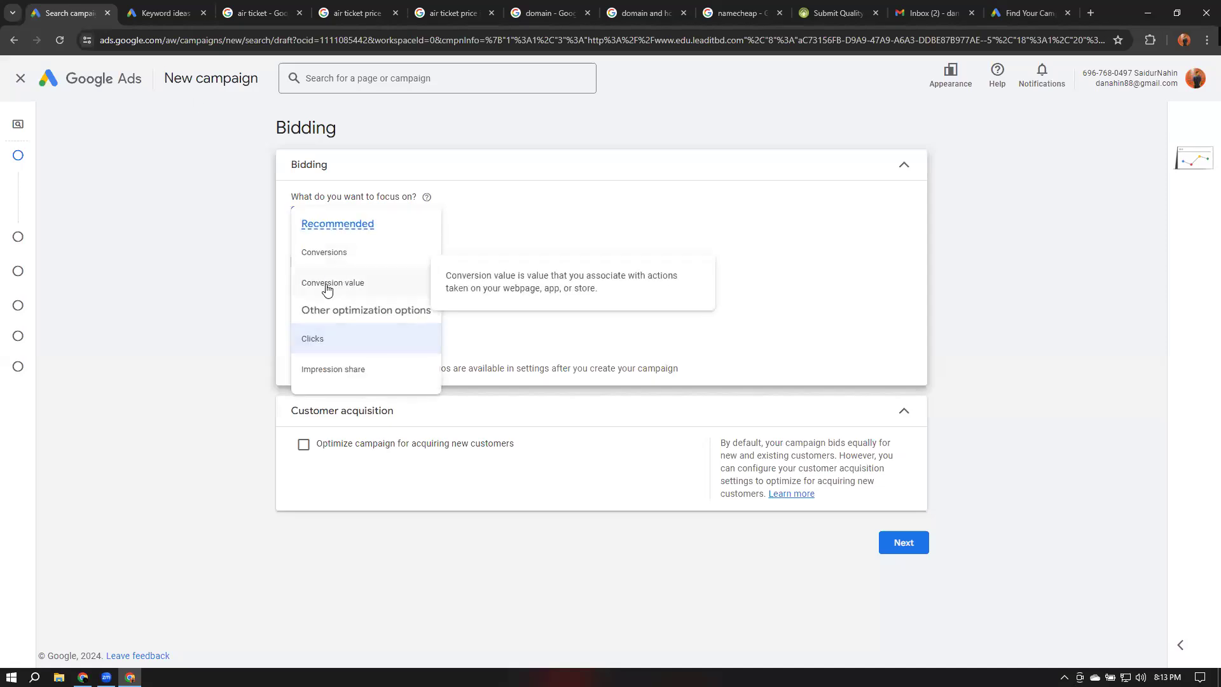
left_click(258, 12)
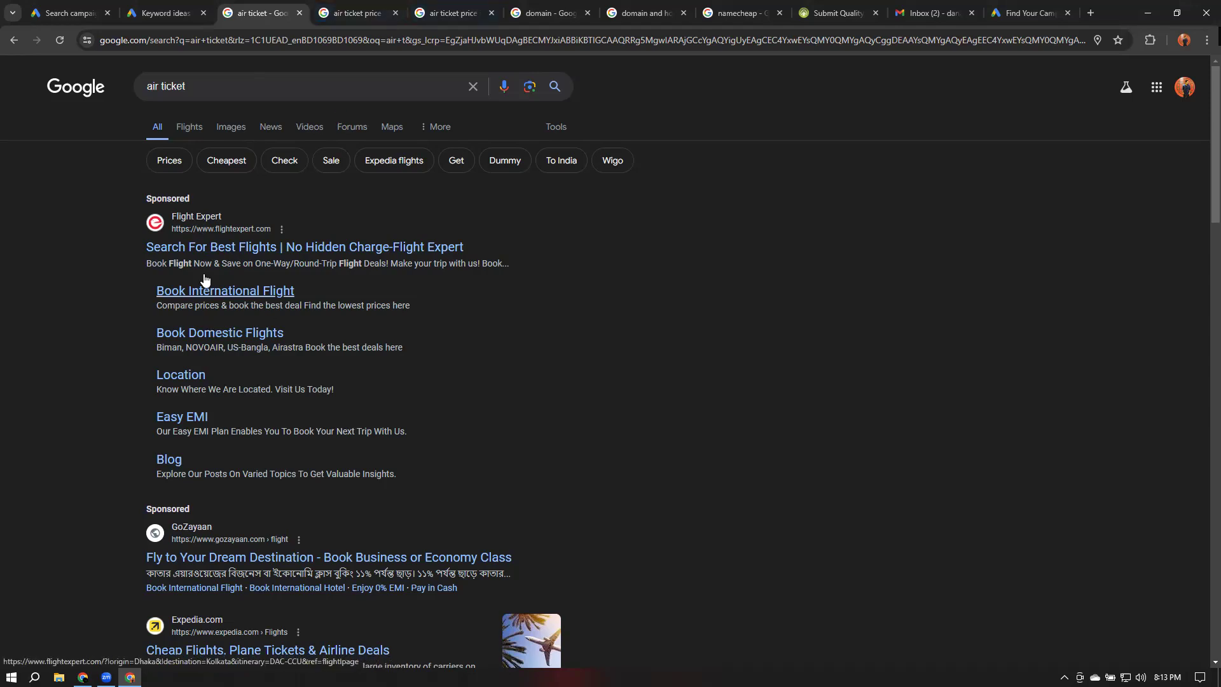
left_click(183, 300)
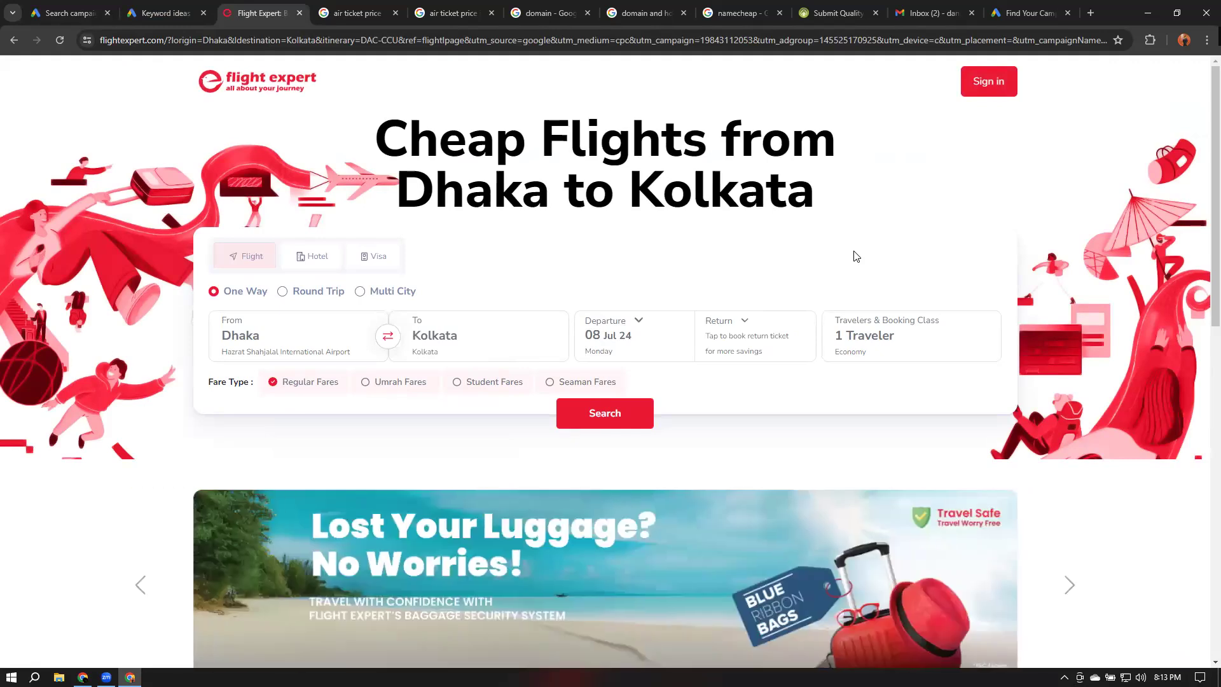
Switch the bidding focus back to Conversion value and highlight the target ROAS warning text
left_click(69, 13)
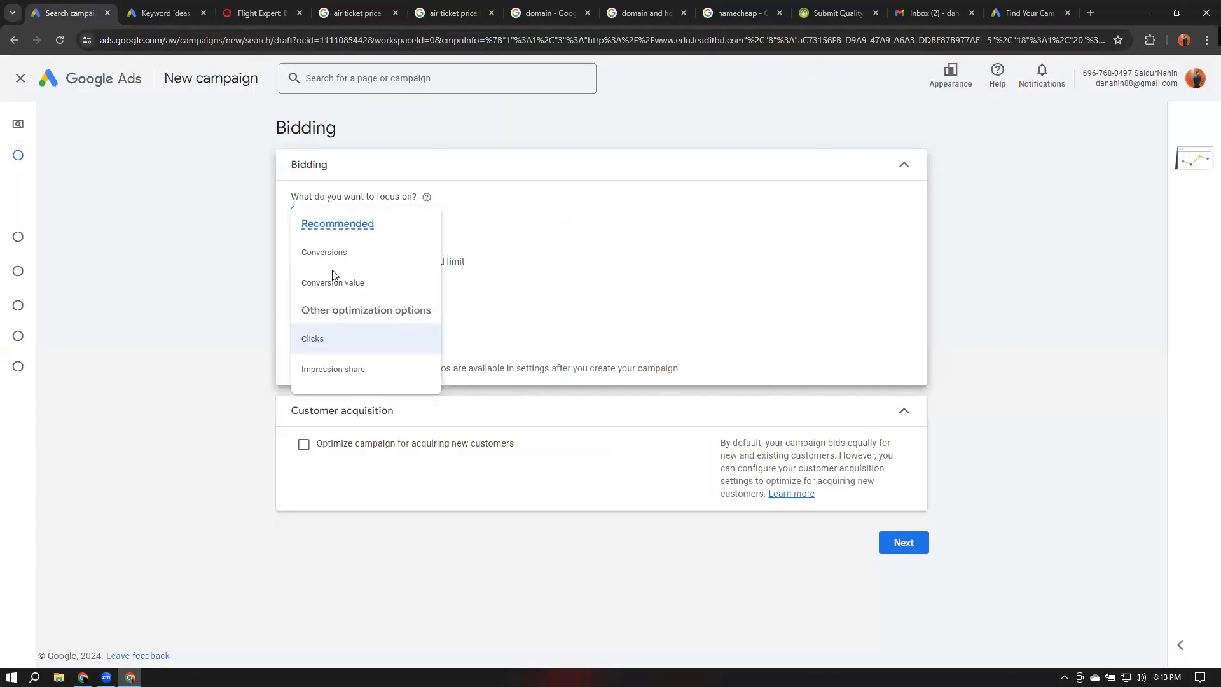
left_click(341, 282)
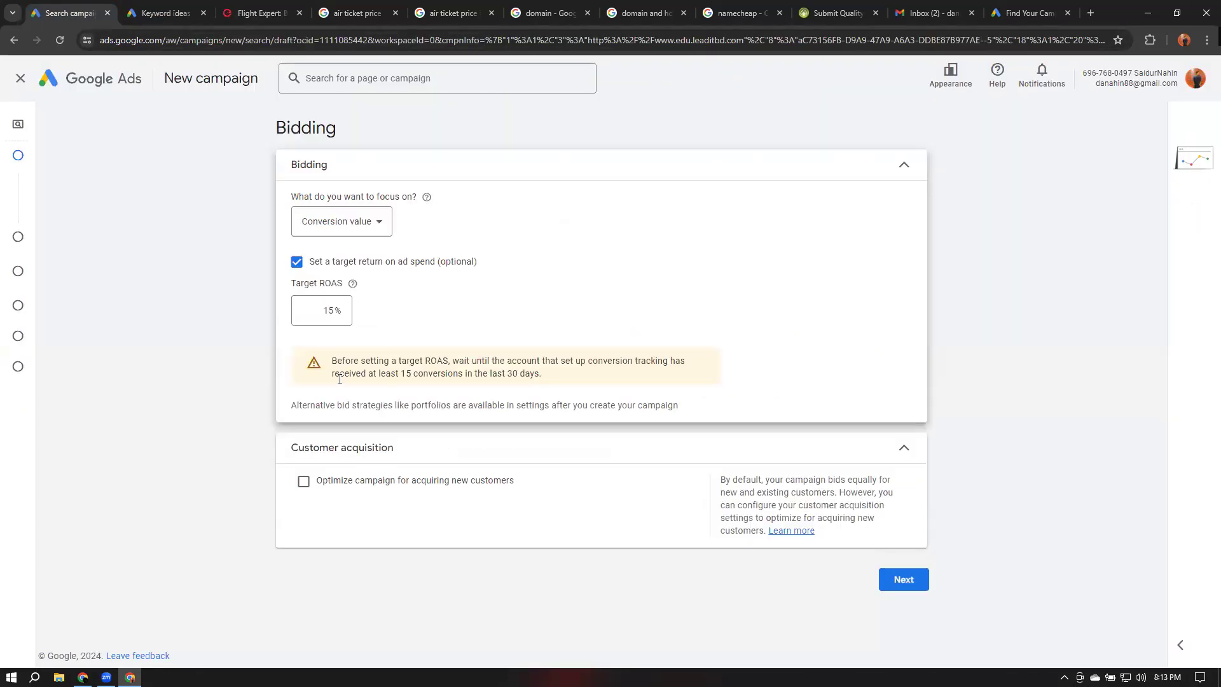
left_click_drag(332, 360, 558, 380)
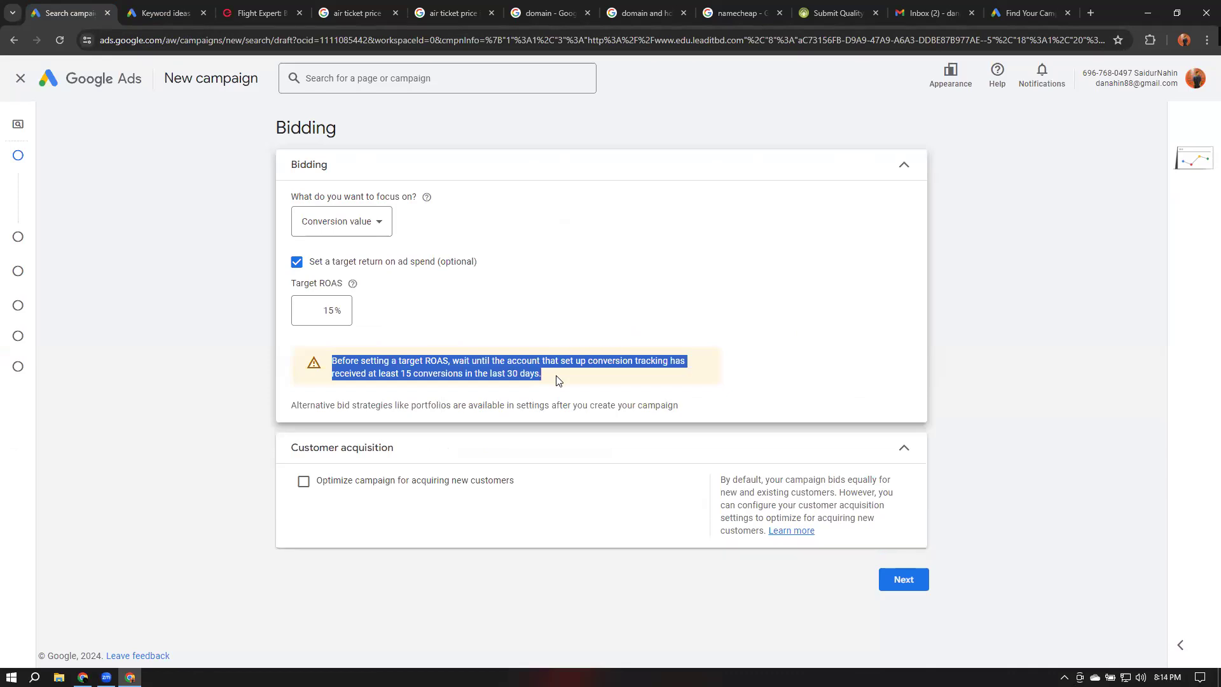
Change the bidding focus to Impression share with a 15% impression share target and a $0.02 maximum CPC bid limit
left_click(368, 223)
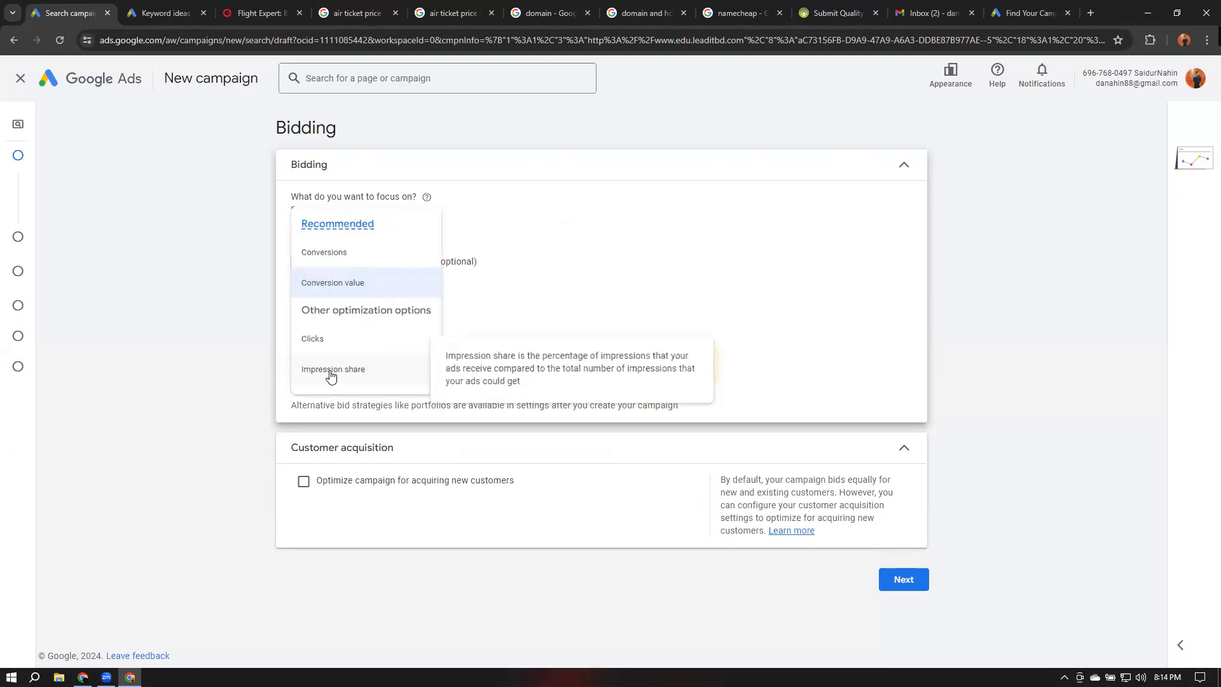
left_click(332, 376)
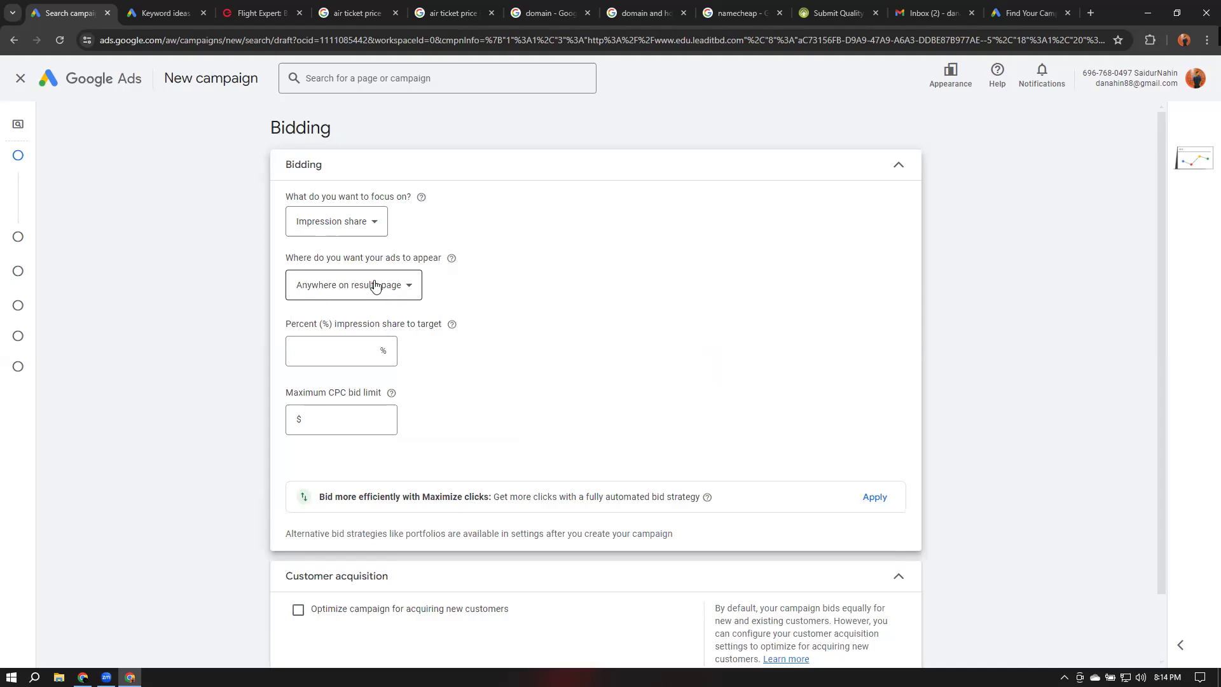
left_click(345, 355)
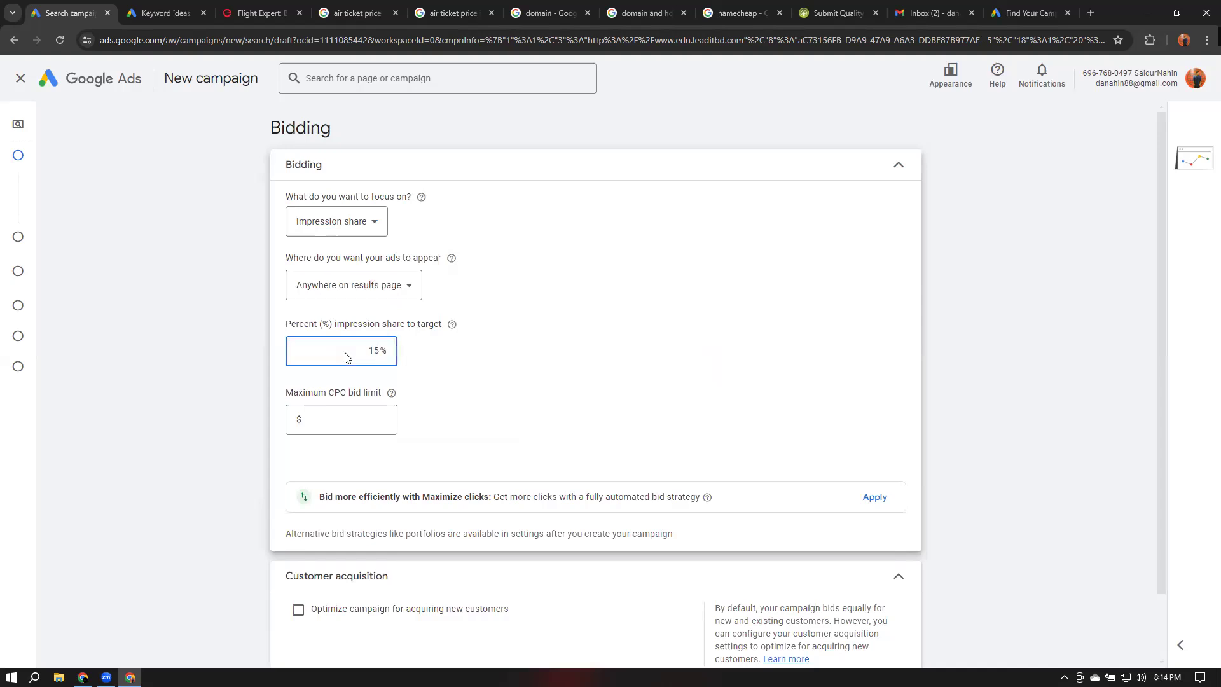
left_click(347, 422)
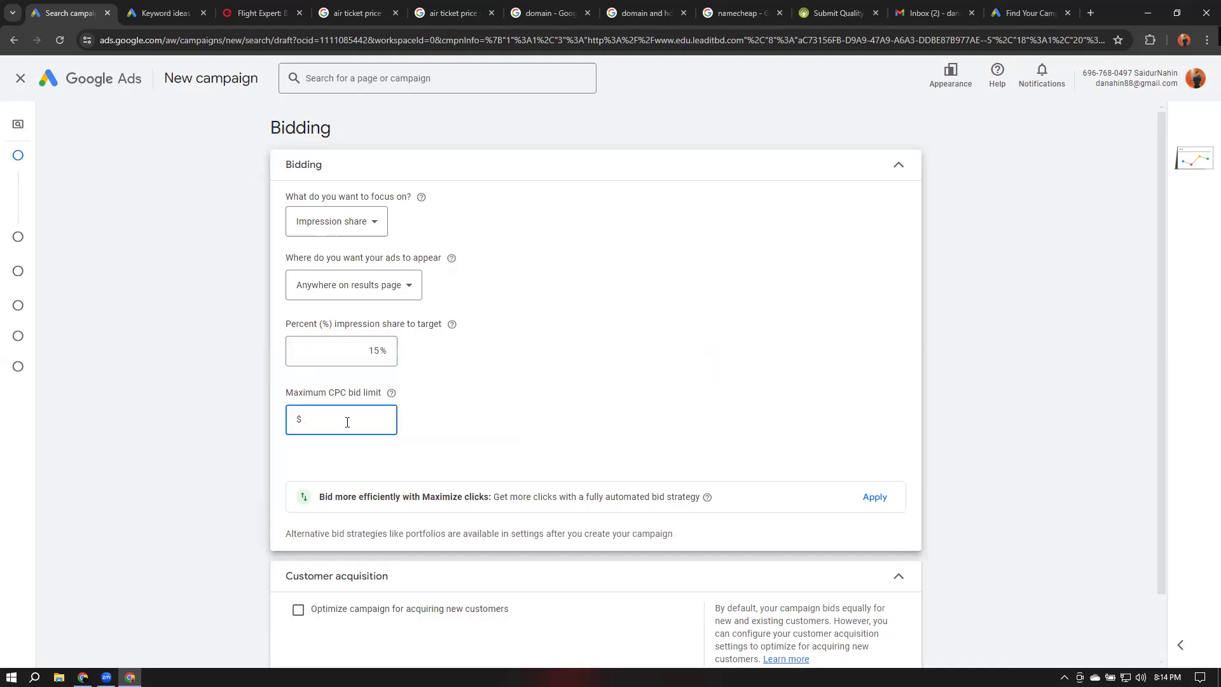
type("0.02")
left_click(572, 412)
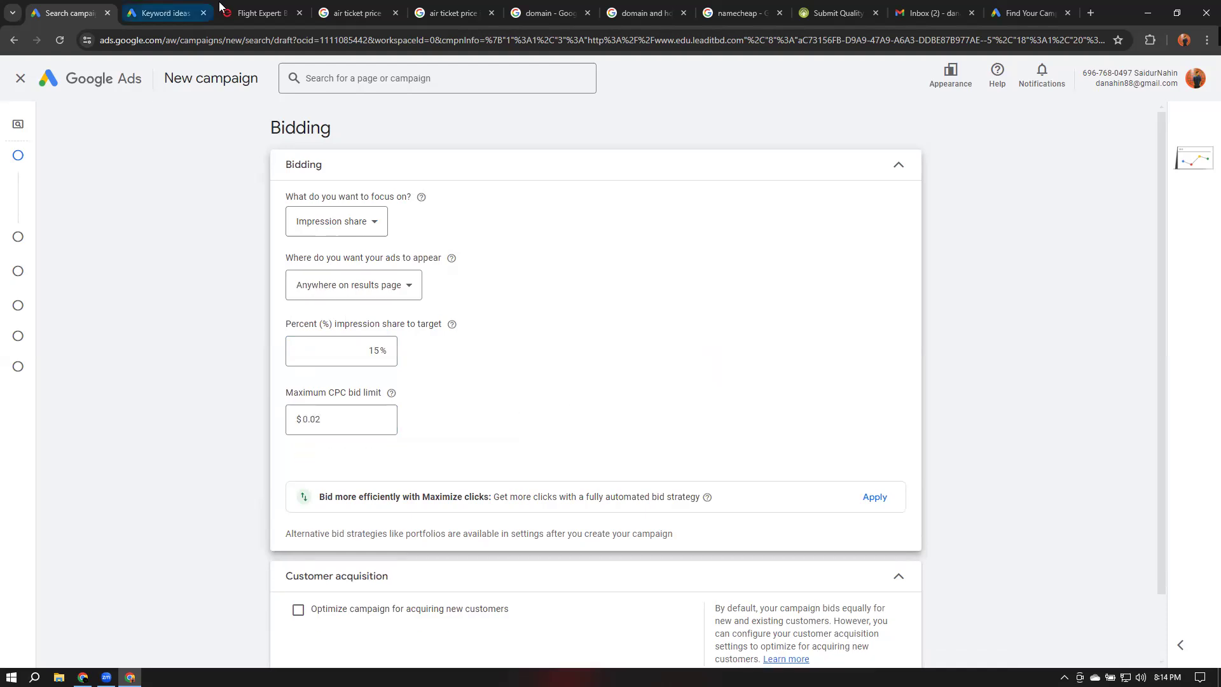
Compare the sponsored ads across the air ticket, air ticket price and air ticket price in bangladesh search tabs
left_click(259, 13)
left_click(14, 40)
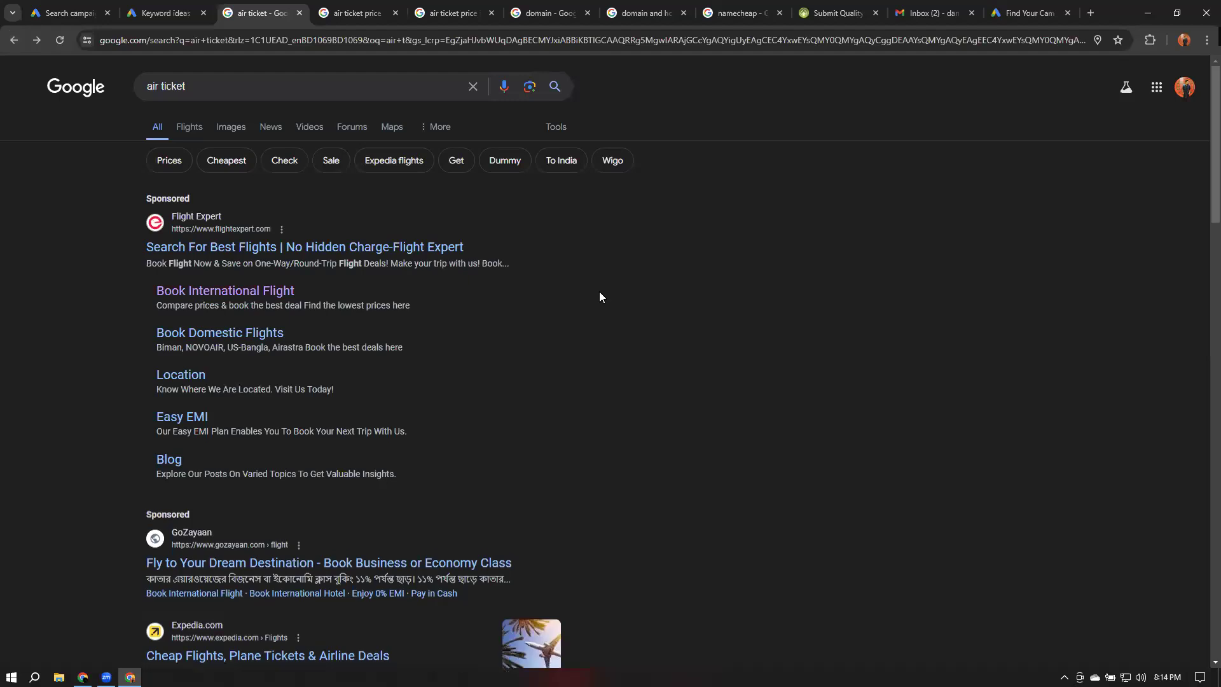
scroll(365, 255, "down", 1)
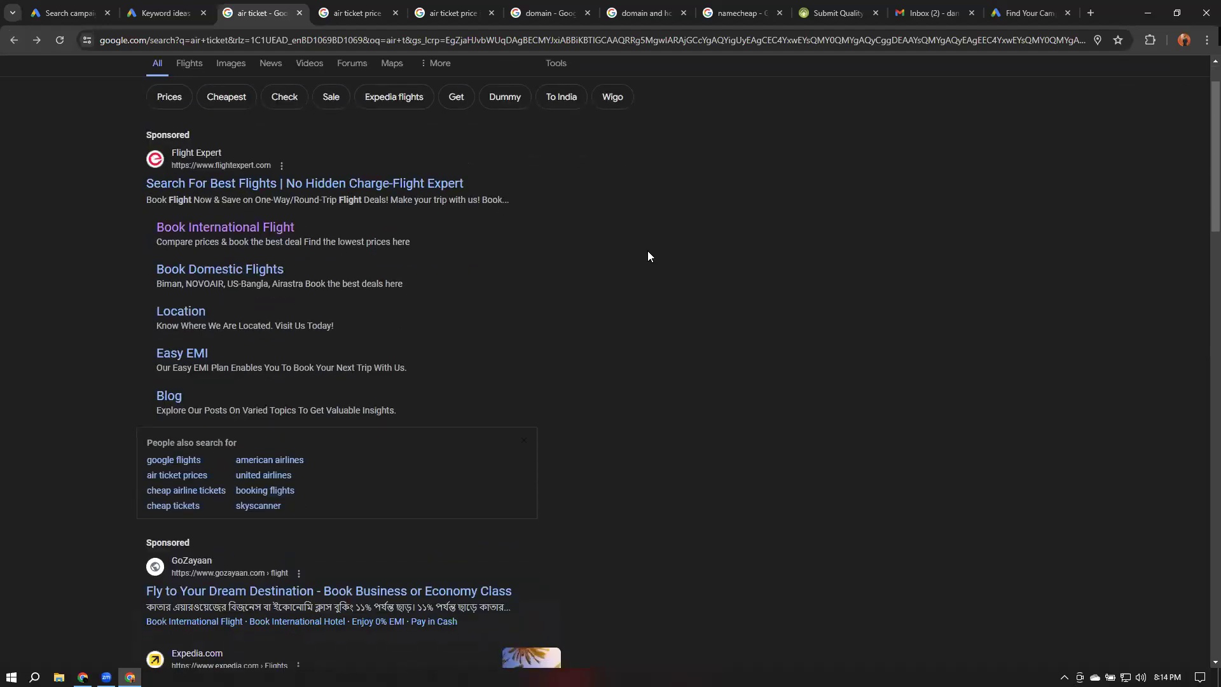
scroll(648, 251, "up", 1)
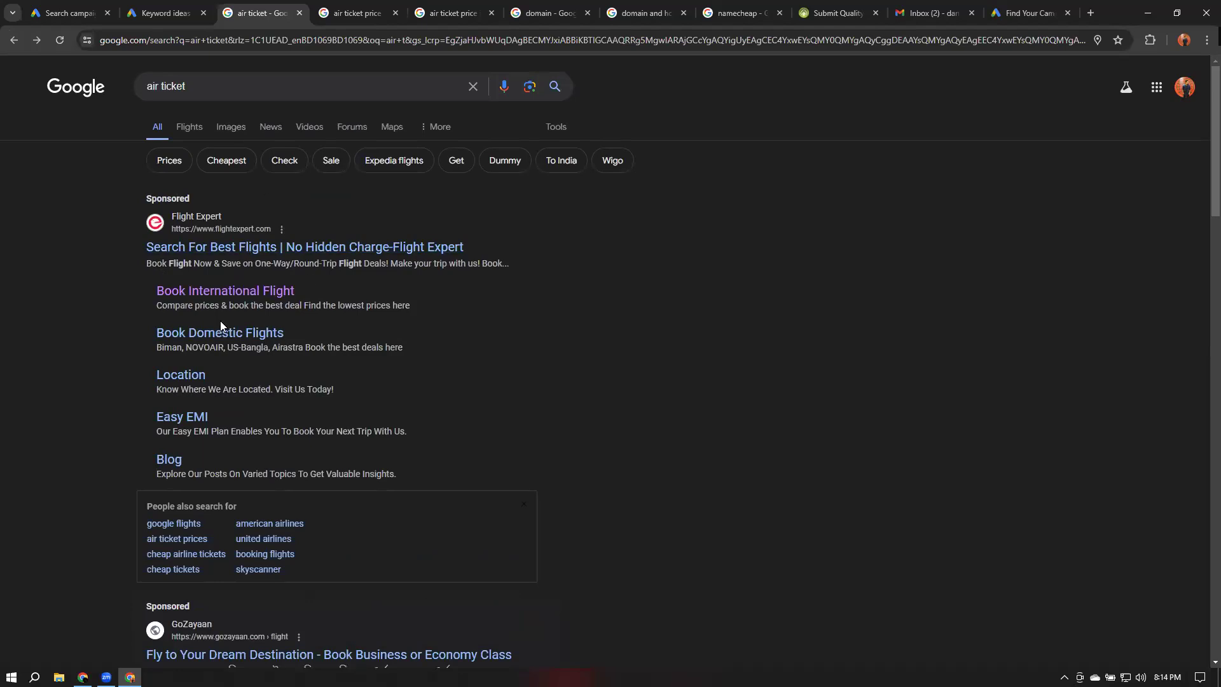
left_click(347, 11)
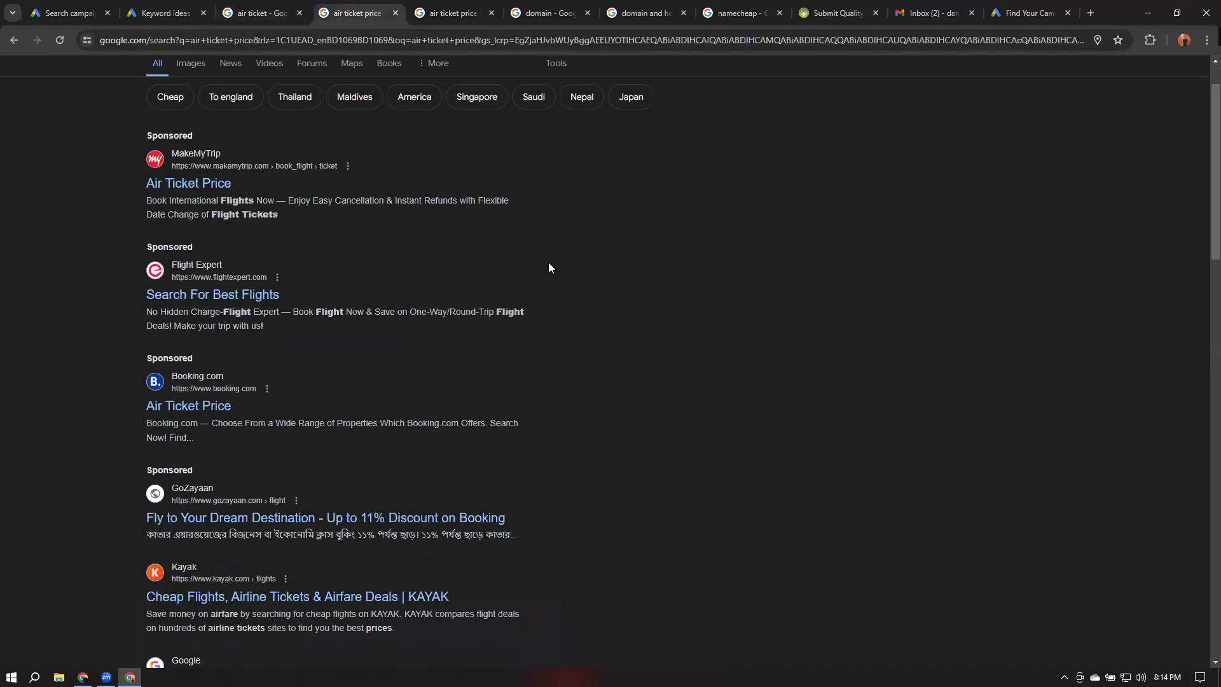
scroll(548, 262, "up", 1)
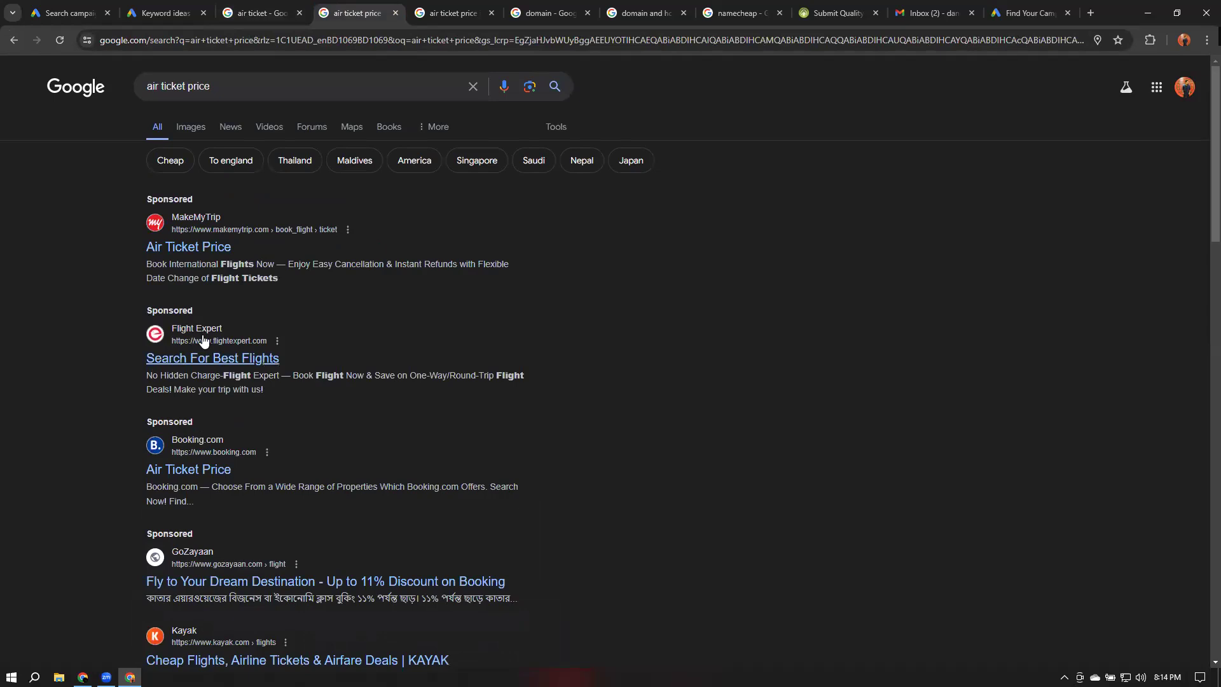
left_click(453, 7)
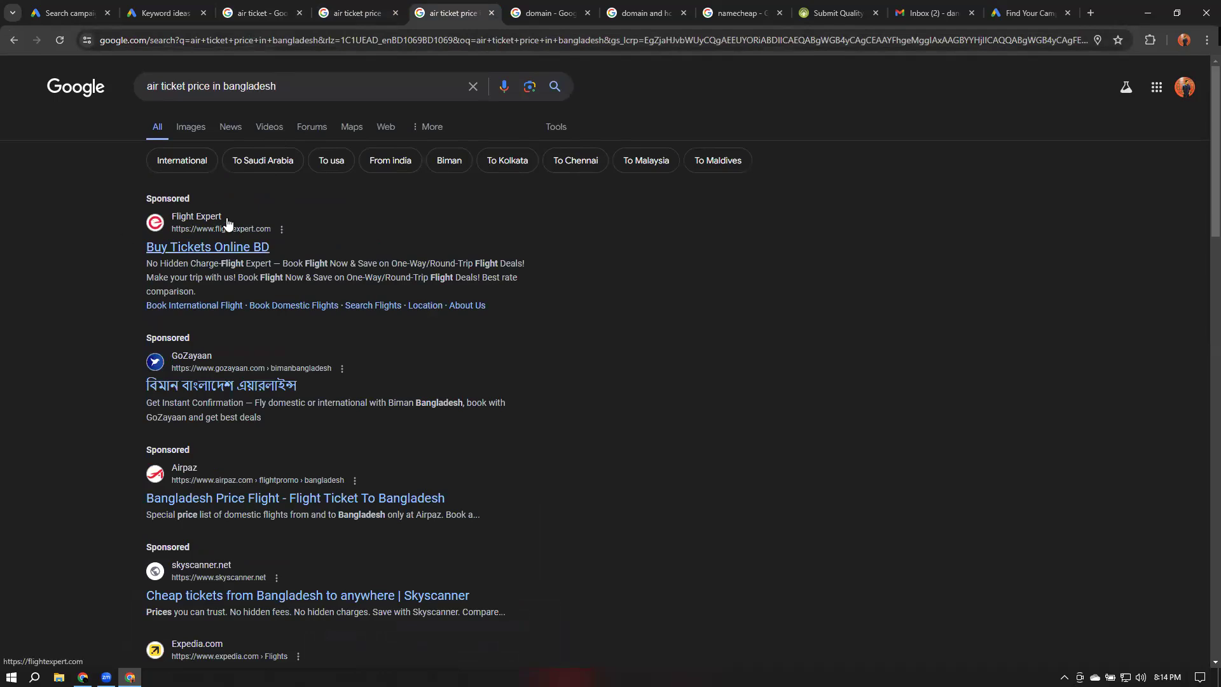
scroll(227, 222, "down", 1)
scroll(227, 222, "up", 1)
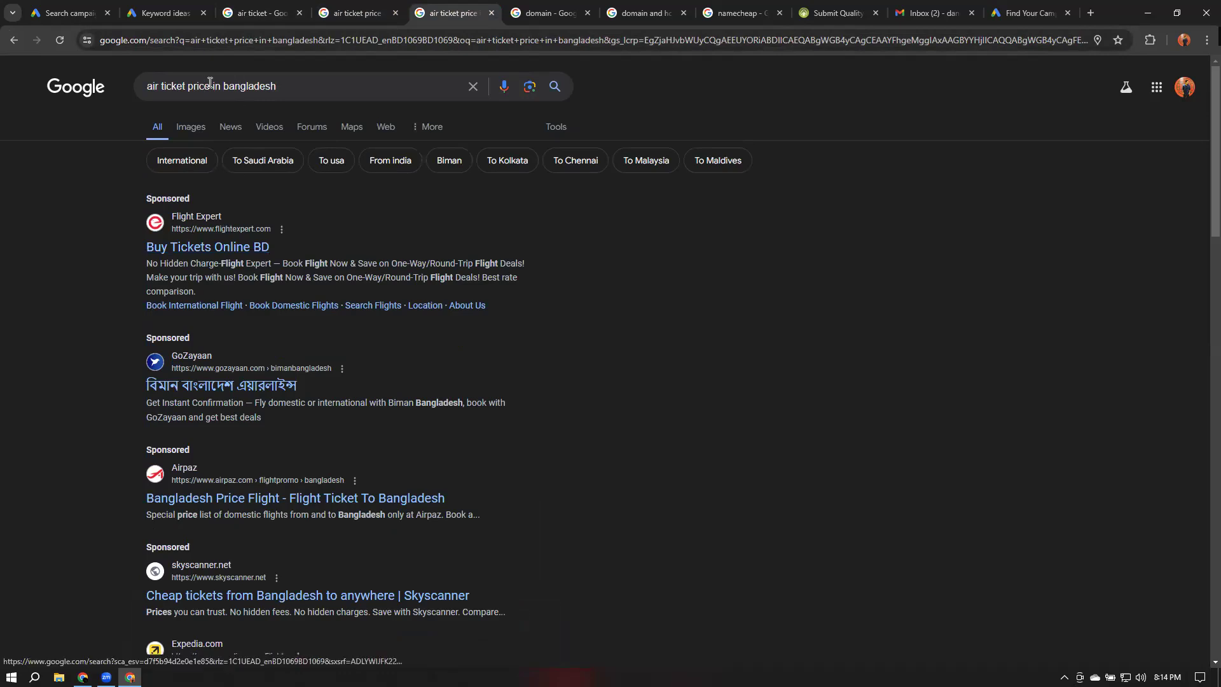
left_click(356, 12)
left_click(264, 14)
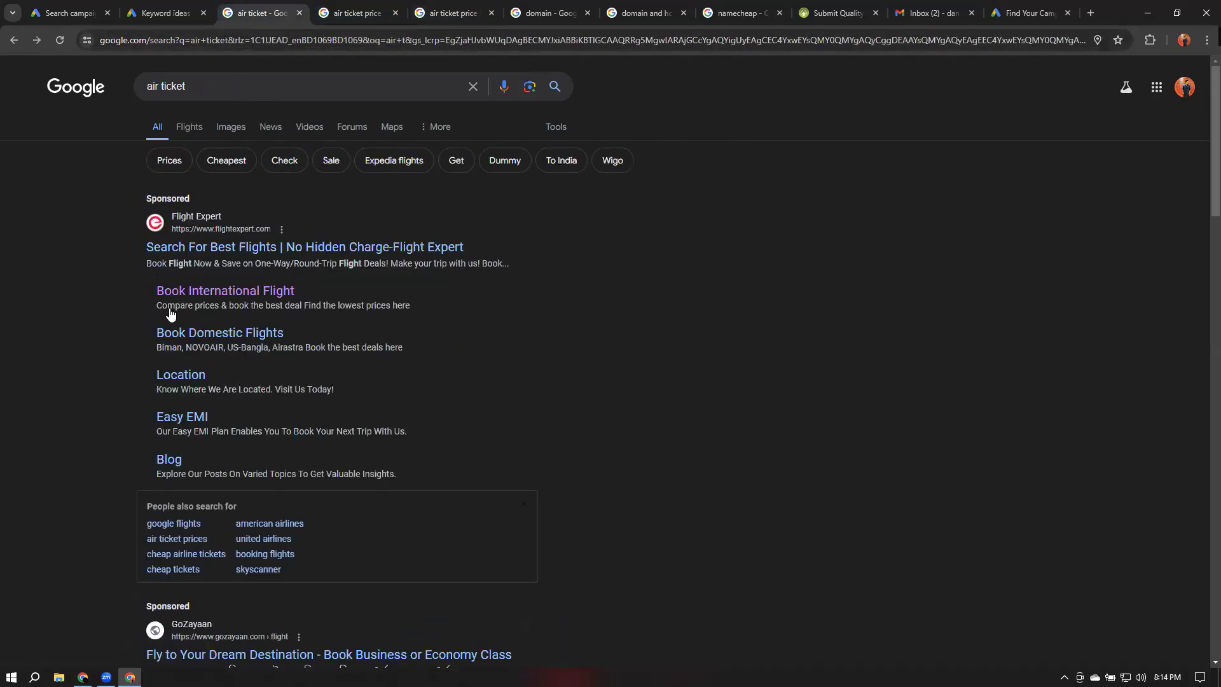
left_click(339, 21)
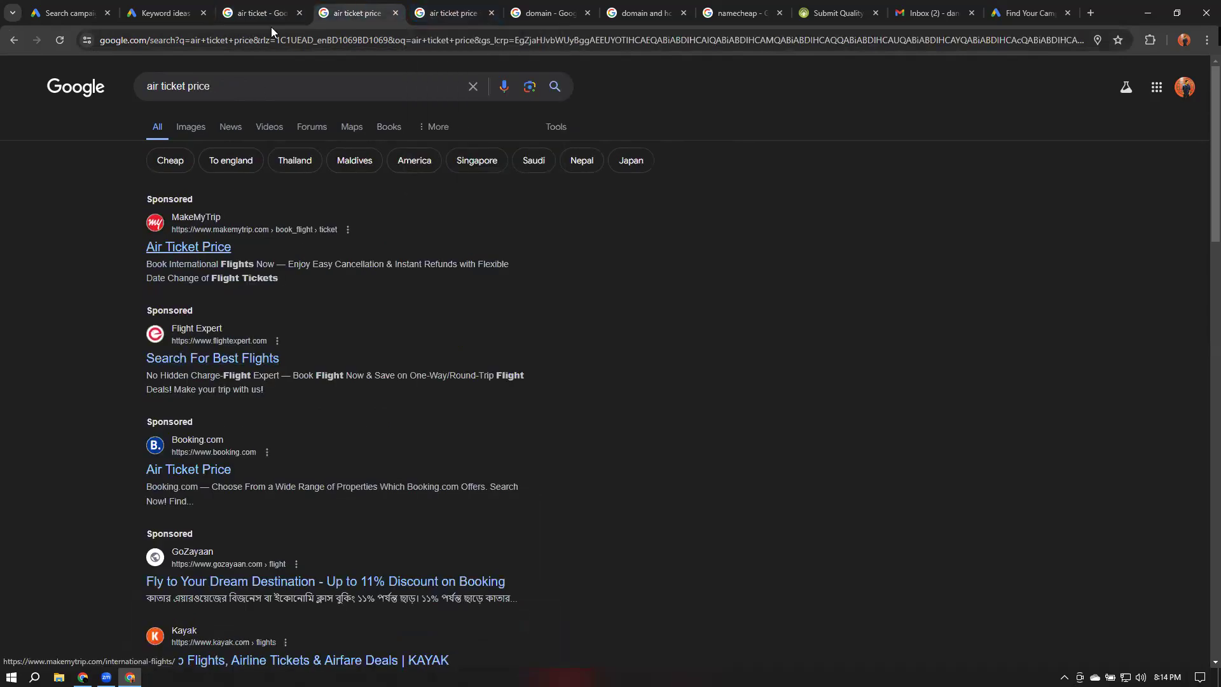
key("ctrl+shift+Tab")
key("ctrl+Tab")
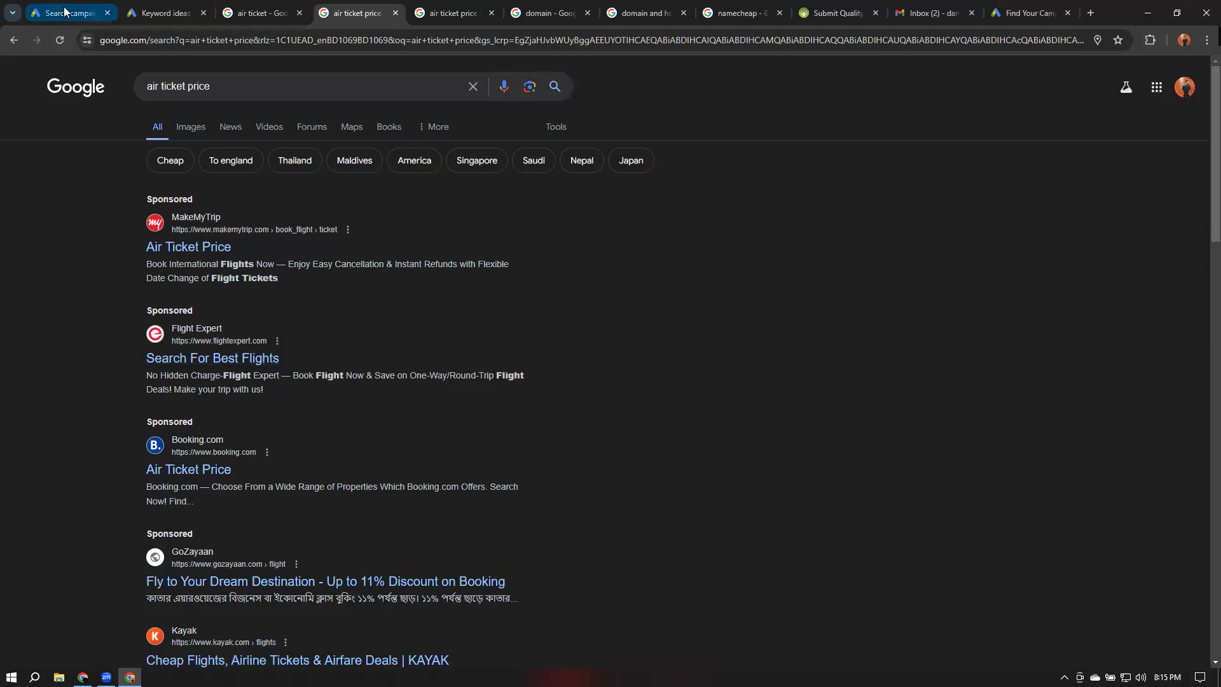
Return to the campaign and set the ad location to Top of results page
left_click(38, 12)
left_click(332, 287)
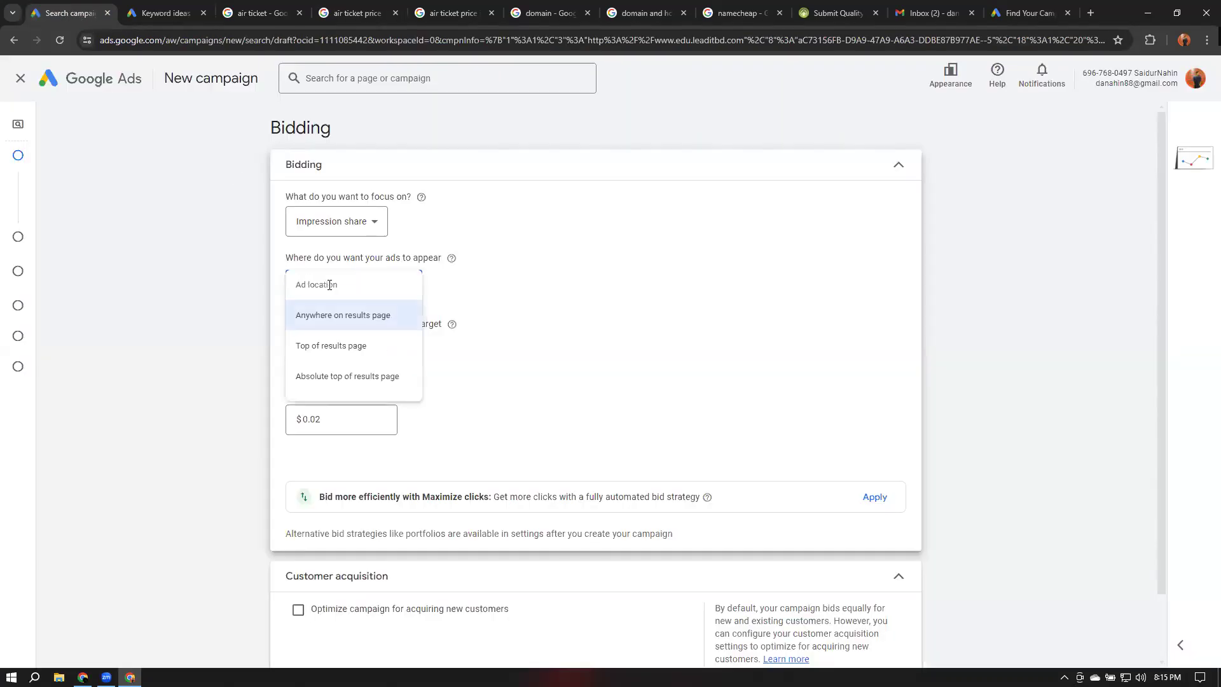
left_click(323, 355)
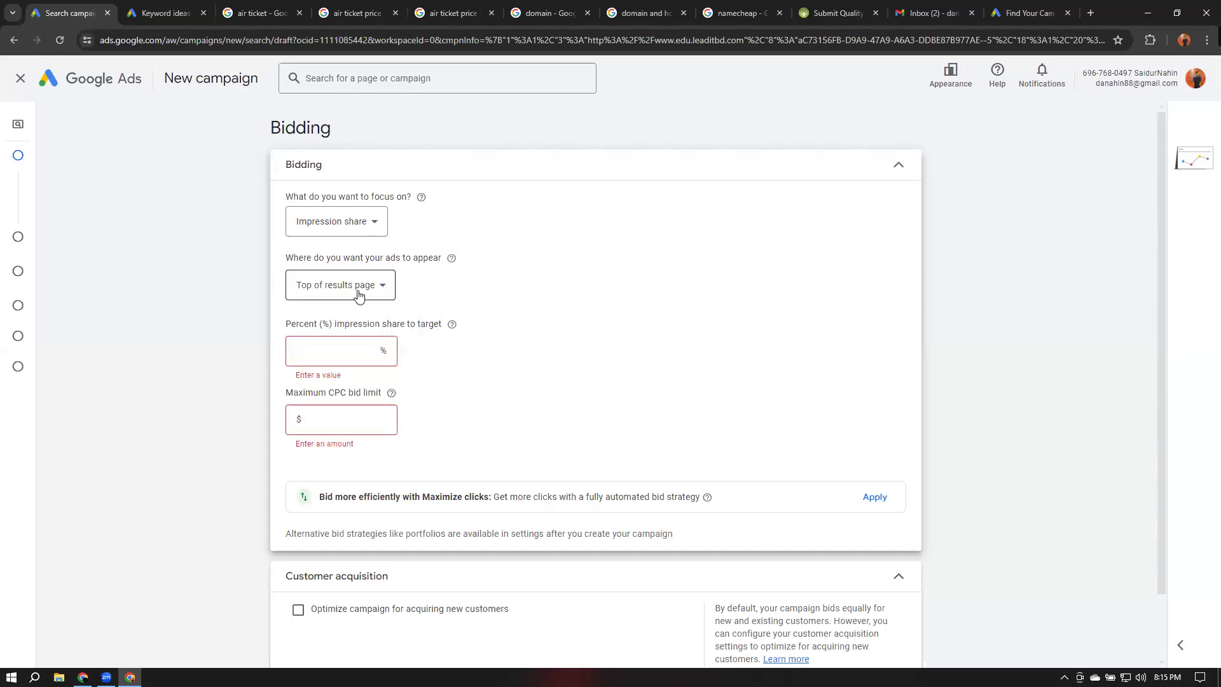
Review the sponsored ads in the search tabs and the Keyword Planner ideas again
left_click(270, 13)
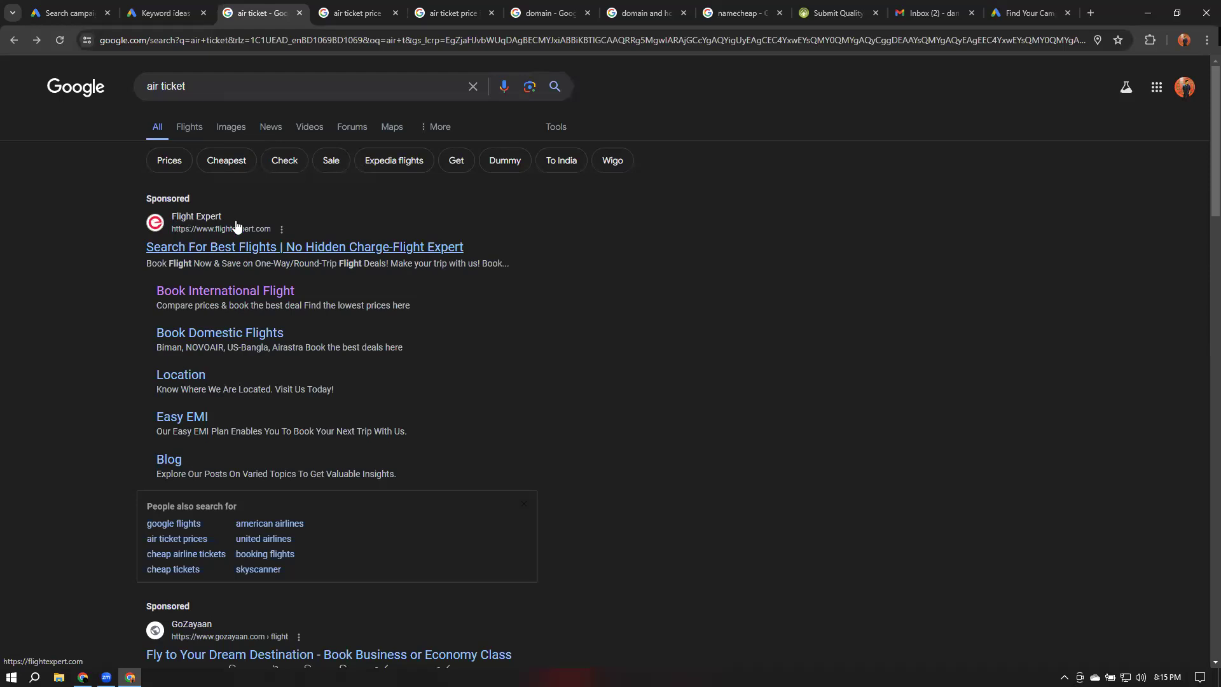
key("ctrl+Tab")
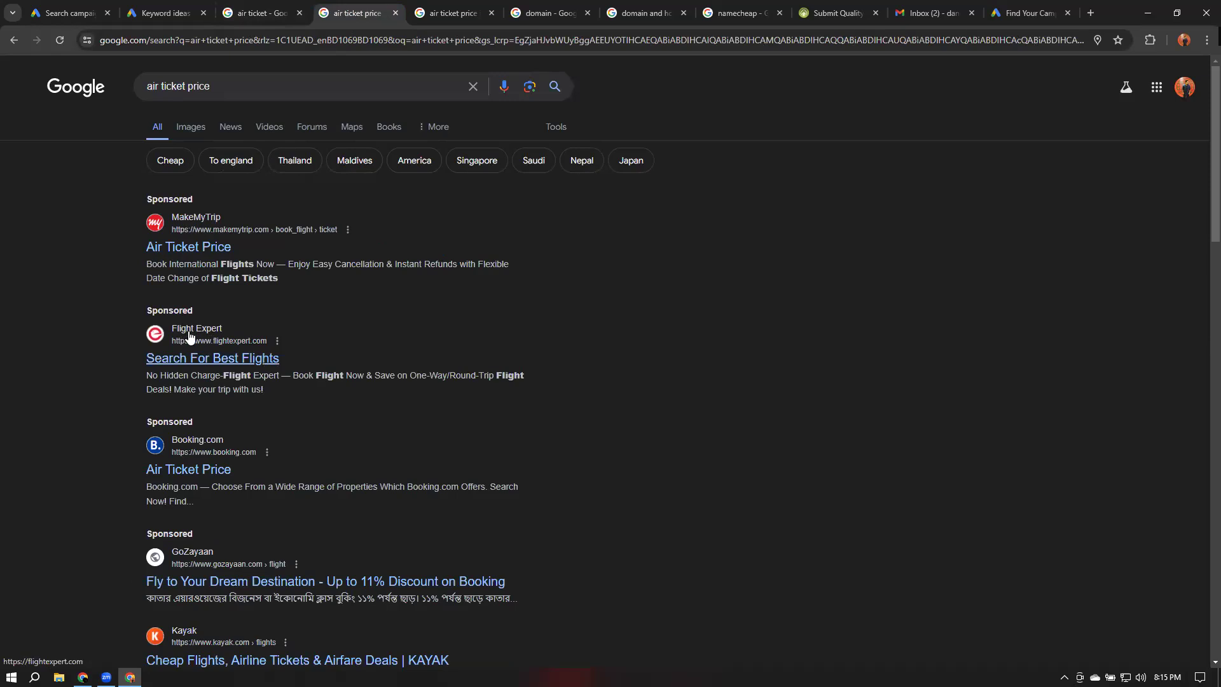
key("ctrl+Tab")
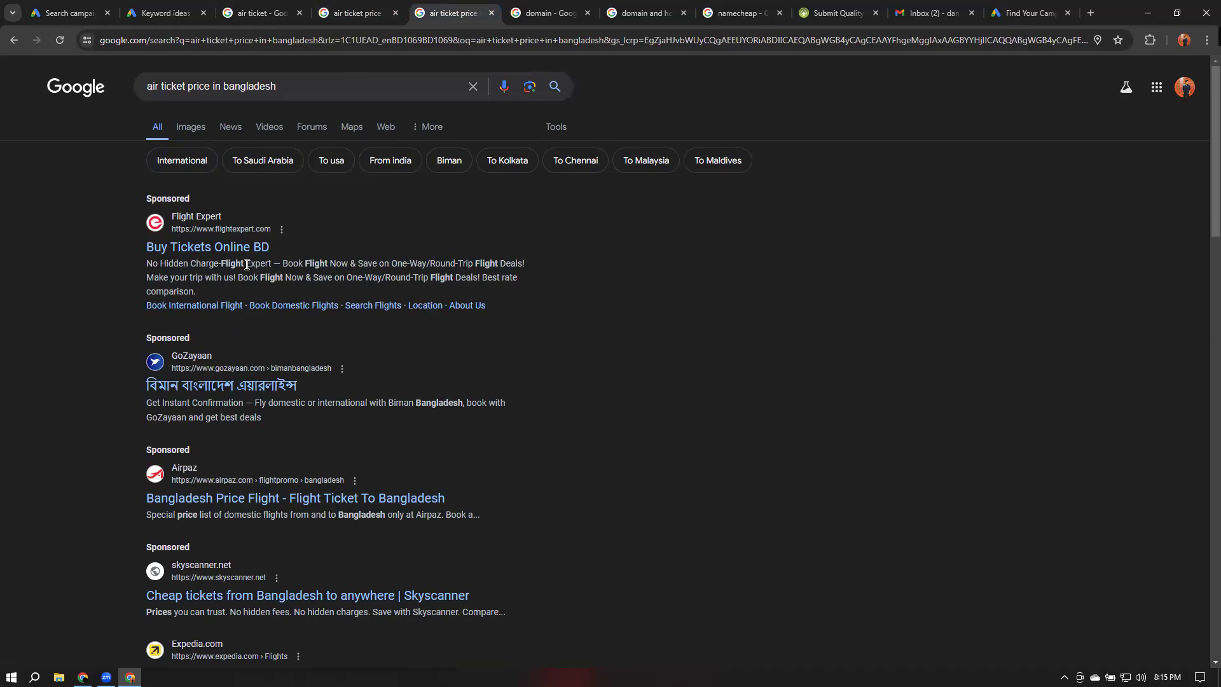
left_click(168, 11)
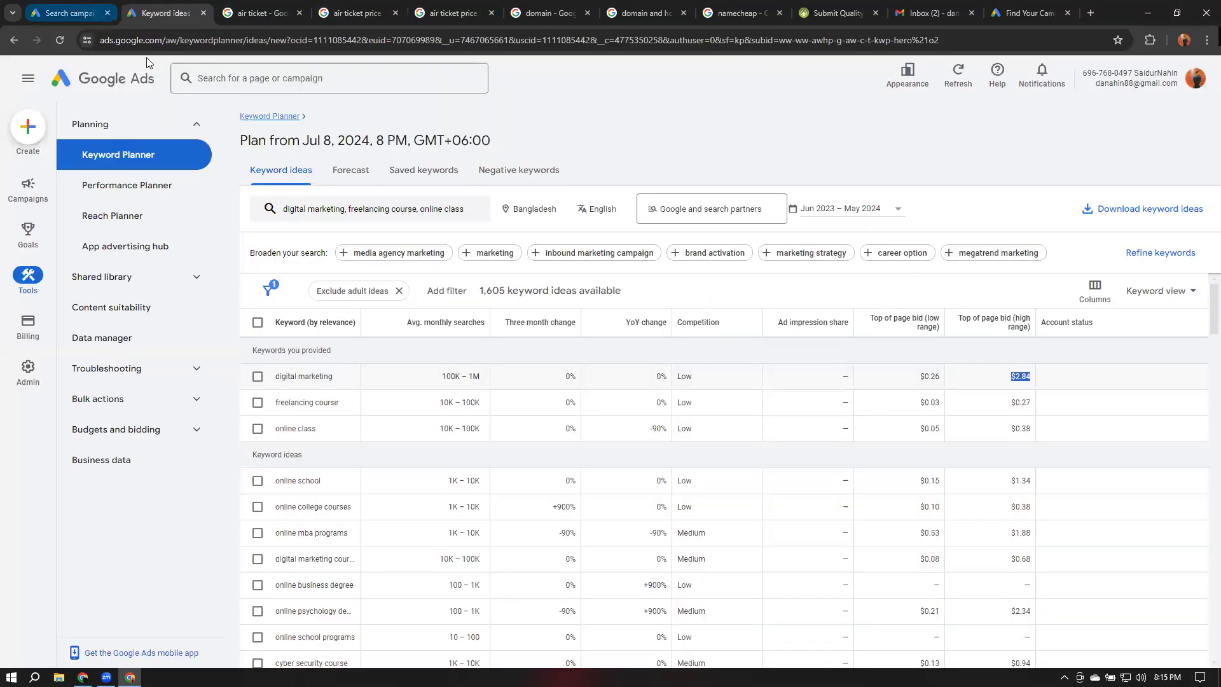
Return to the campaign and set the ad location to Absolute top of results page
left_click(72, 13)
left_click(333, 295)
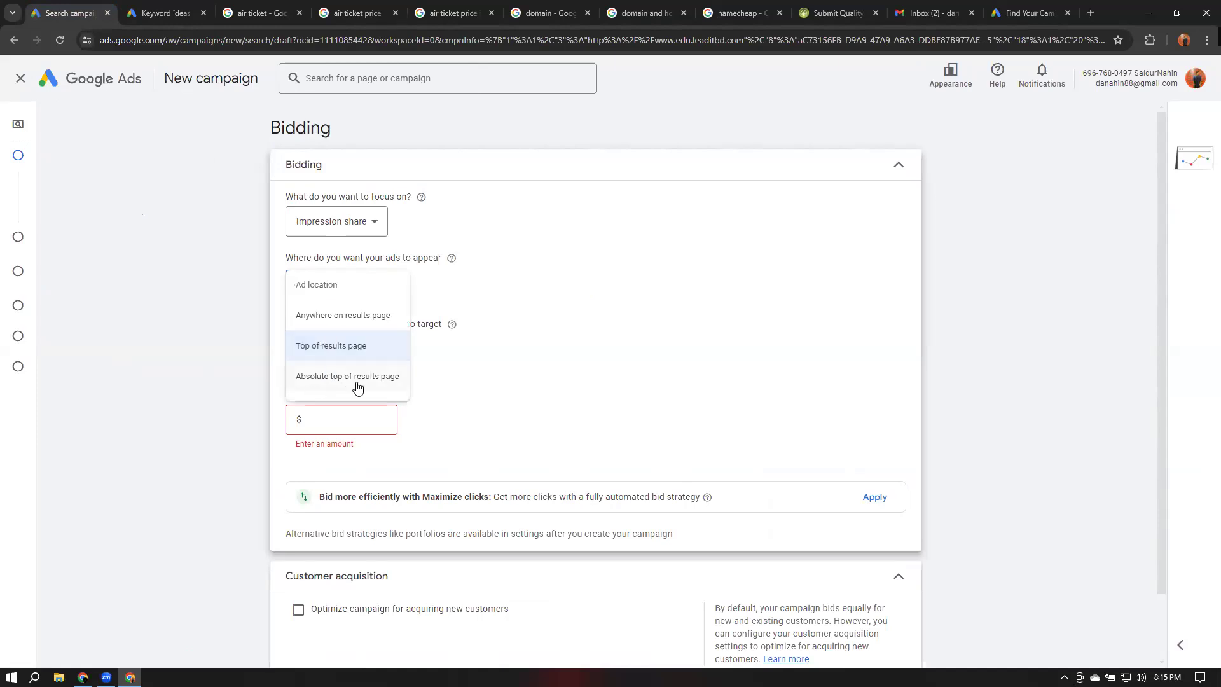
left_click(356, 382)
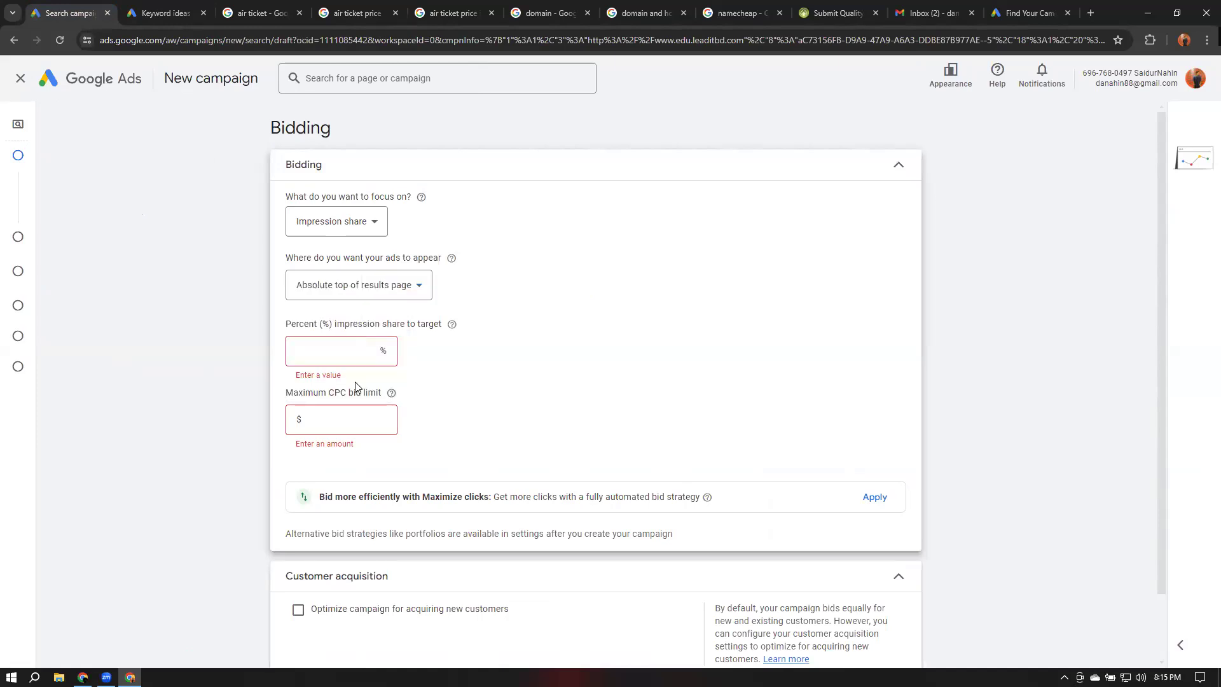
Compare the sponsored ad positions across the air ticket search result tabs
left_click(160, 13)
left_click(261, 13)
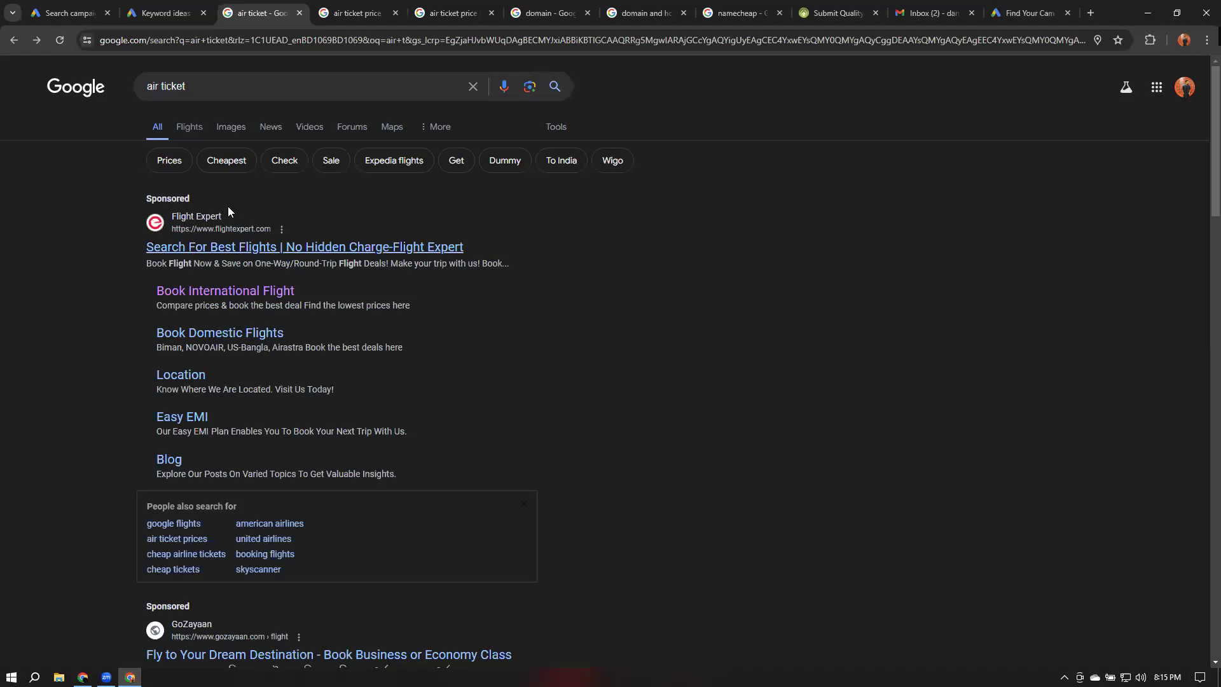
key("ctrl+Tab")
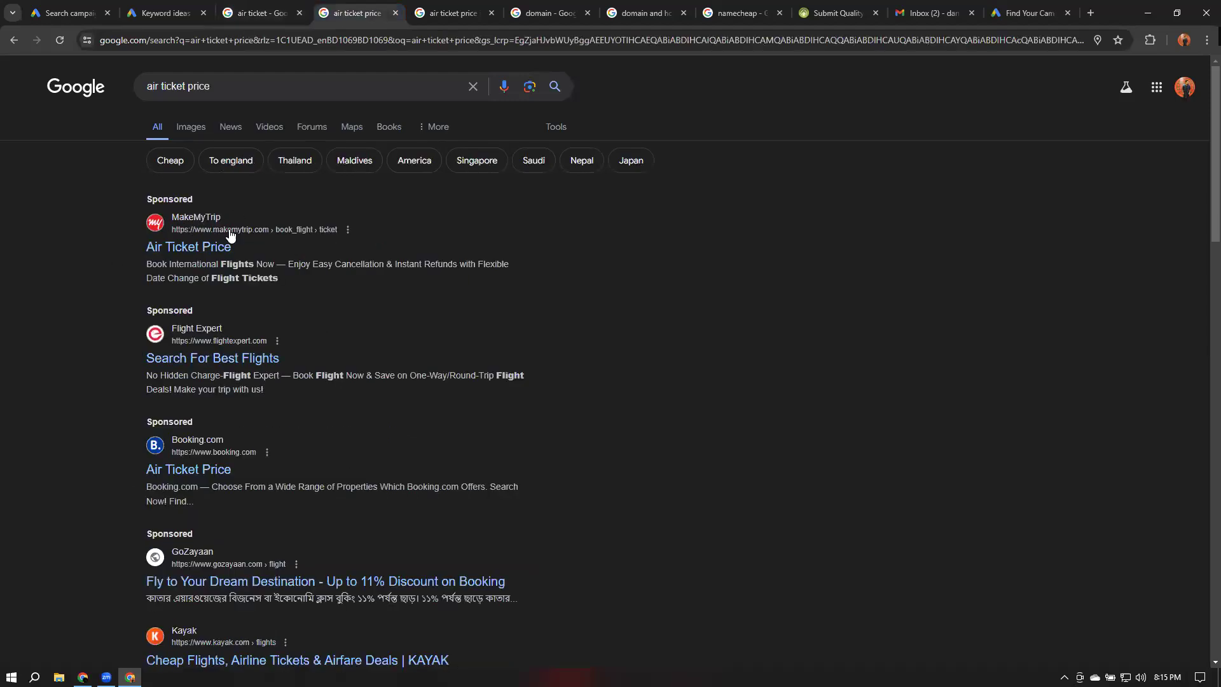
key("ctrl+Tab")
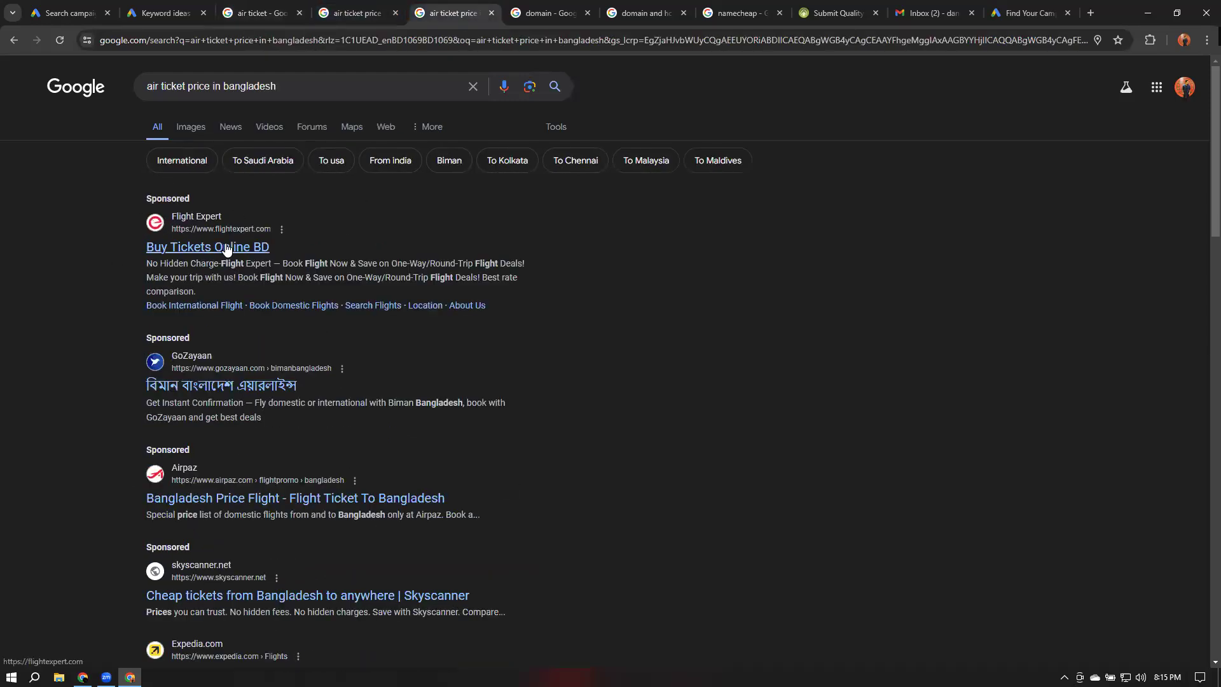
Return to the campaign and set the ad location to Anywhere on results page
key("ctrl+1")
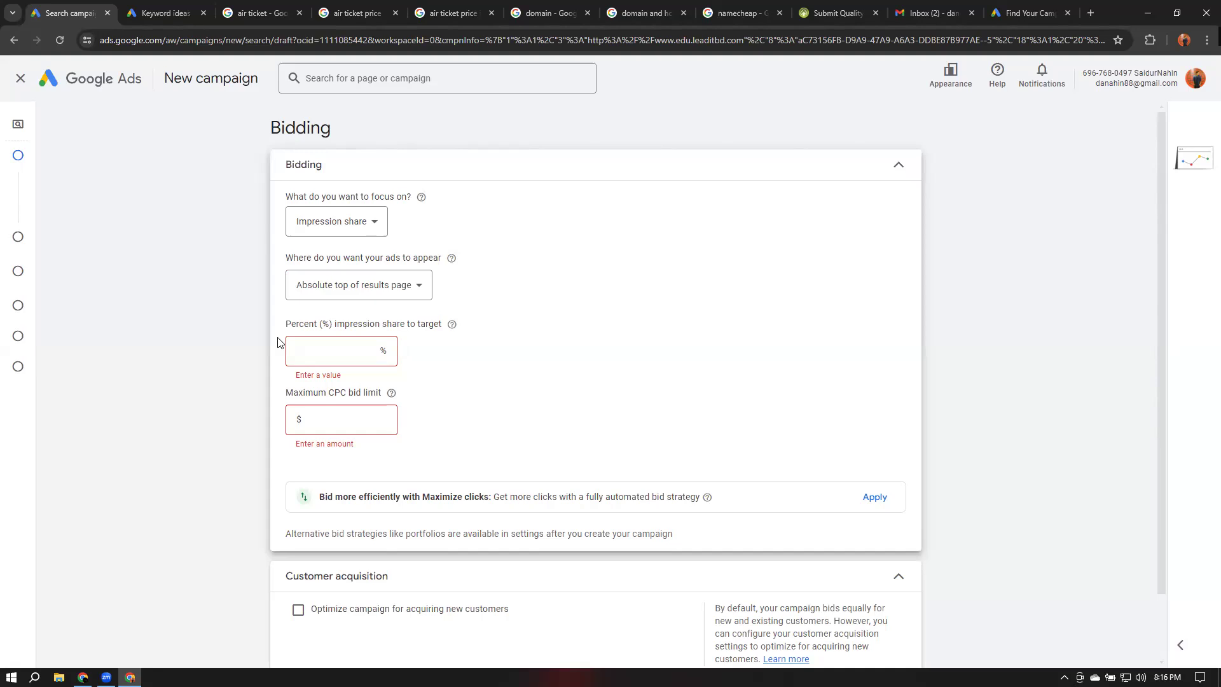
left_click(374, 294)
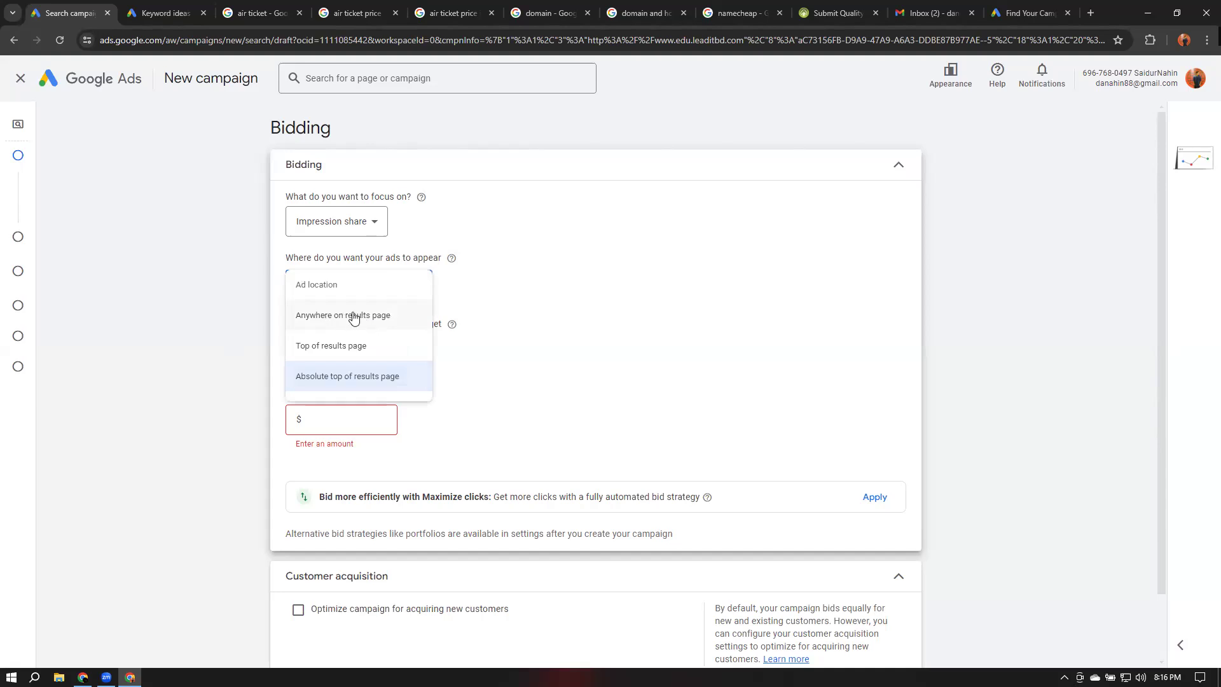
left_click(354, 316)
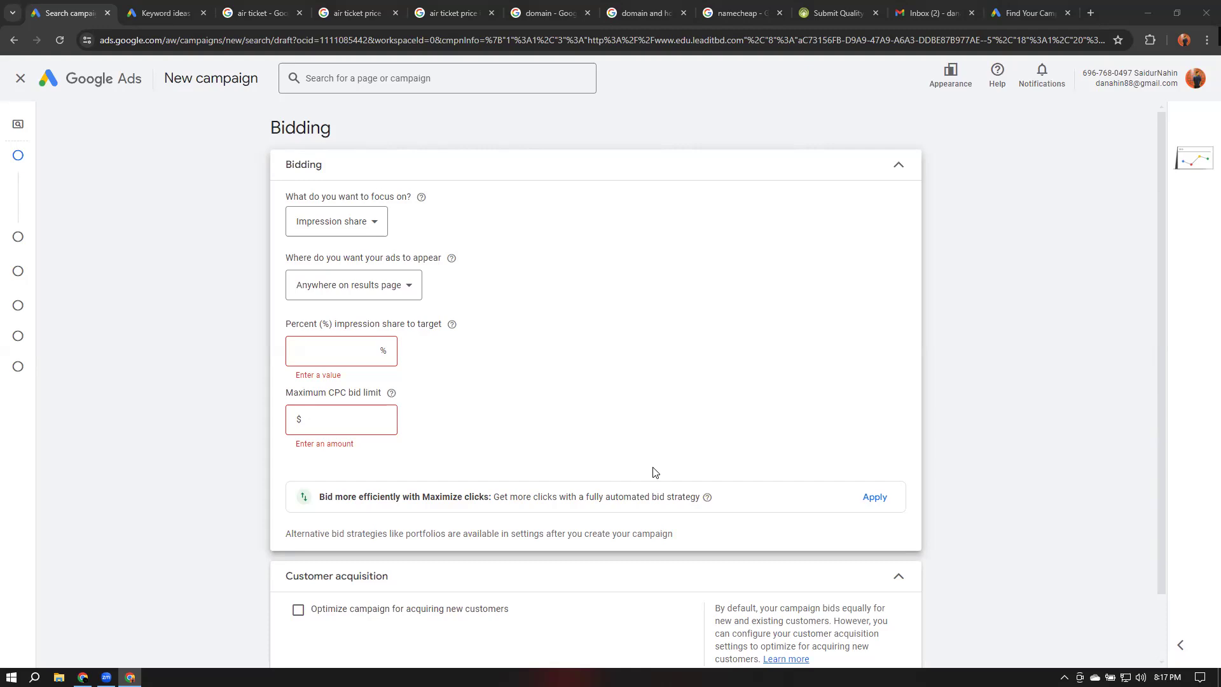
Change the bidding focus to Conversions
left_click(344, 221)
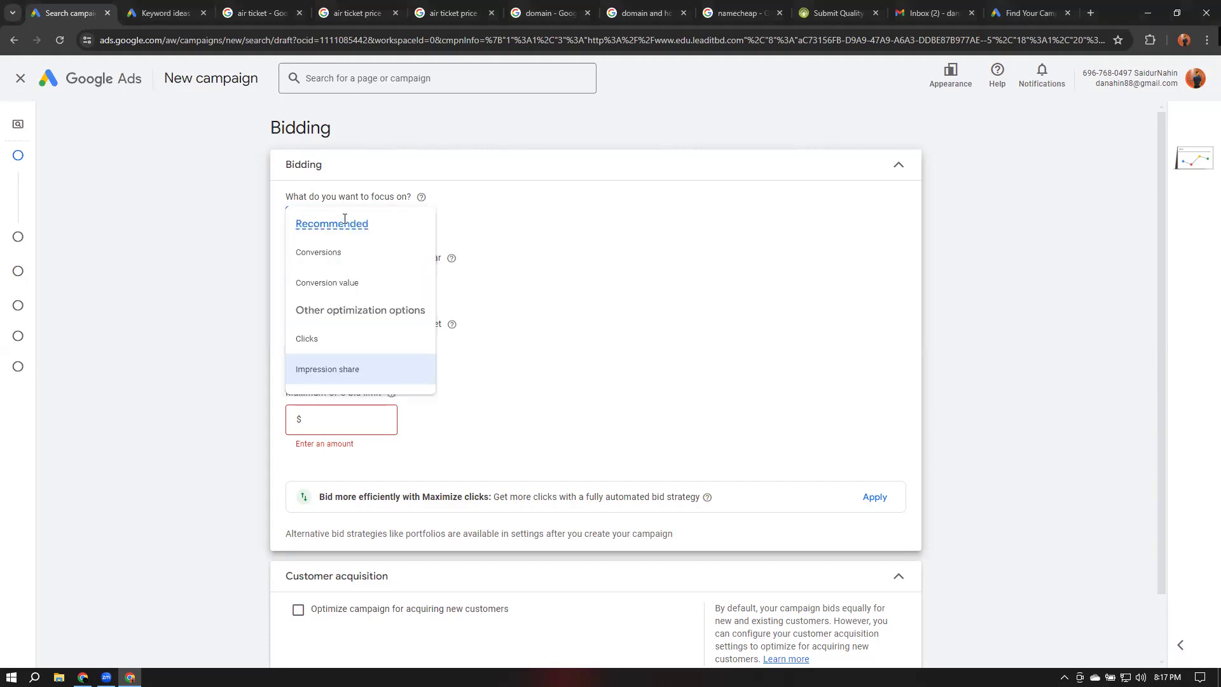
left_click(335, 251)
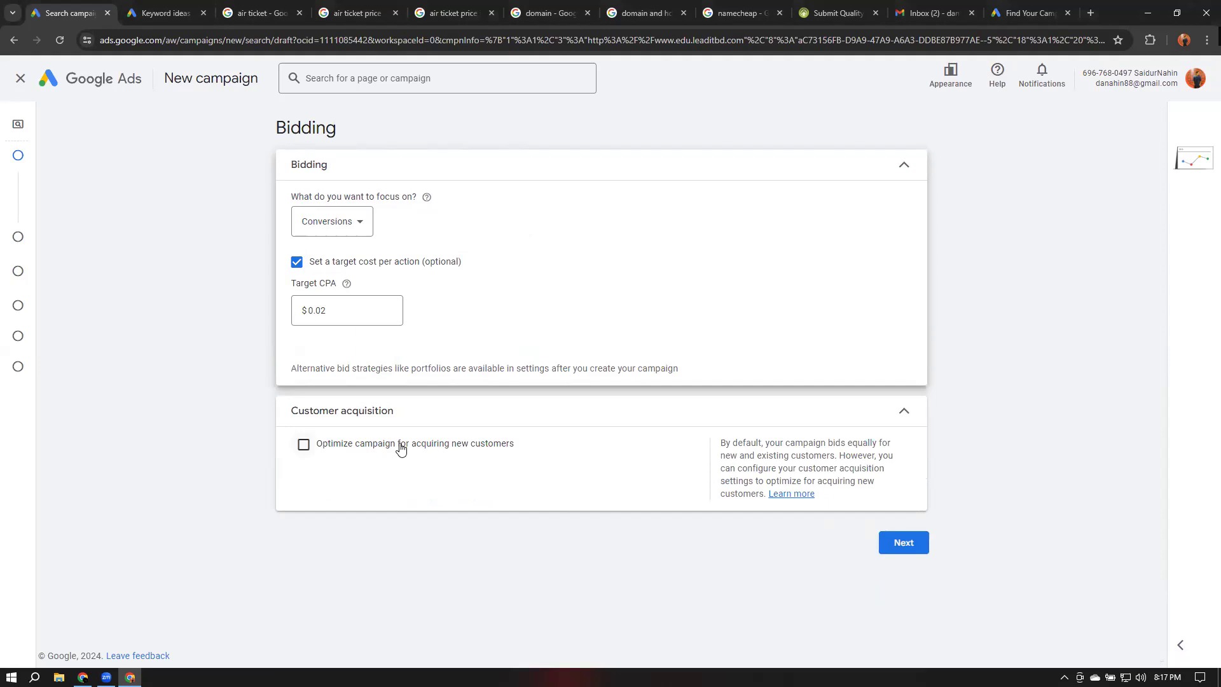
left_click(304, 445)
scroll(531, 469, "down", 3)
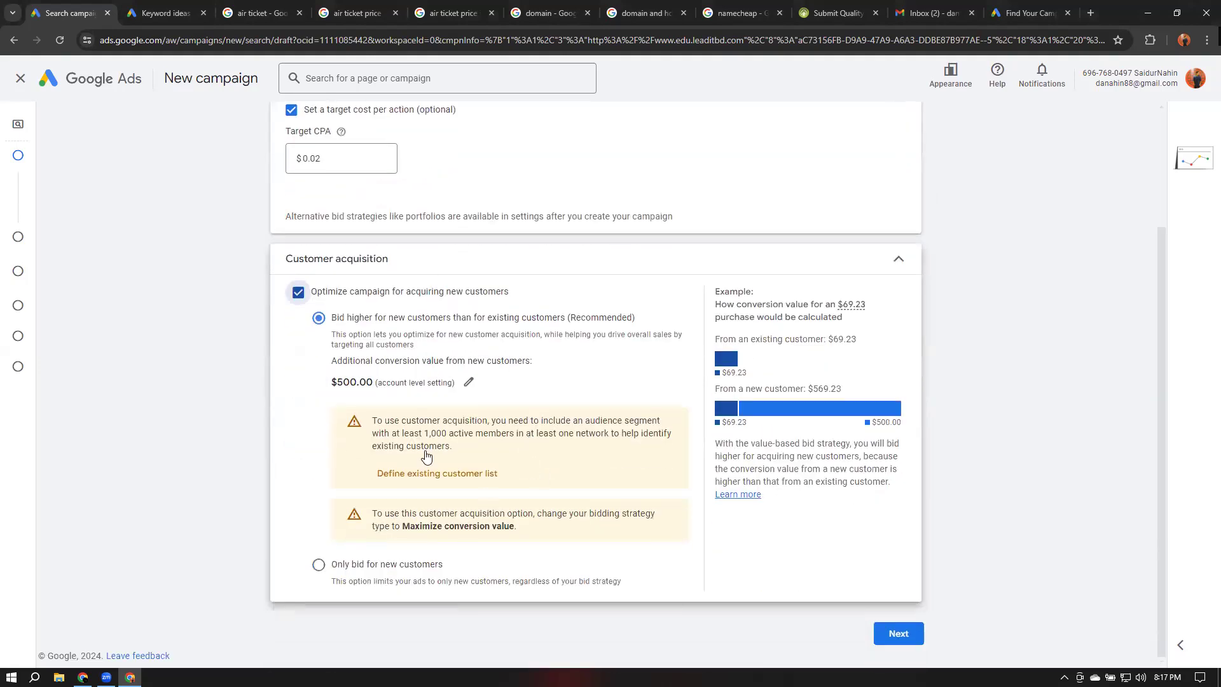
left_click(298, 294)
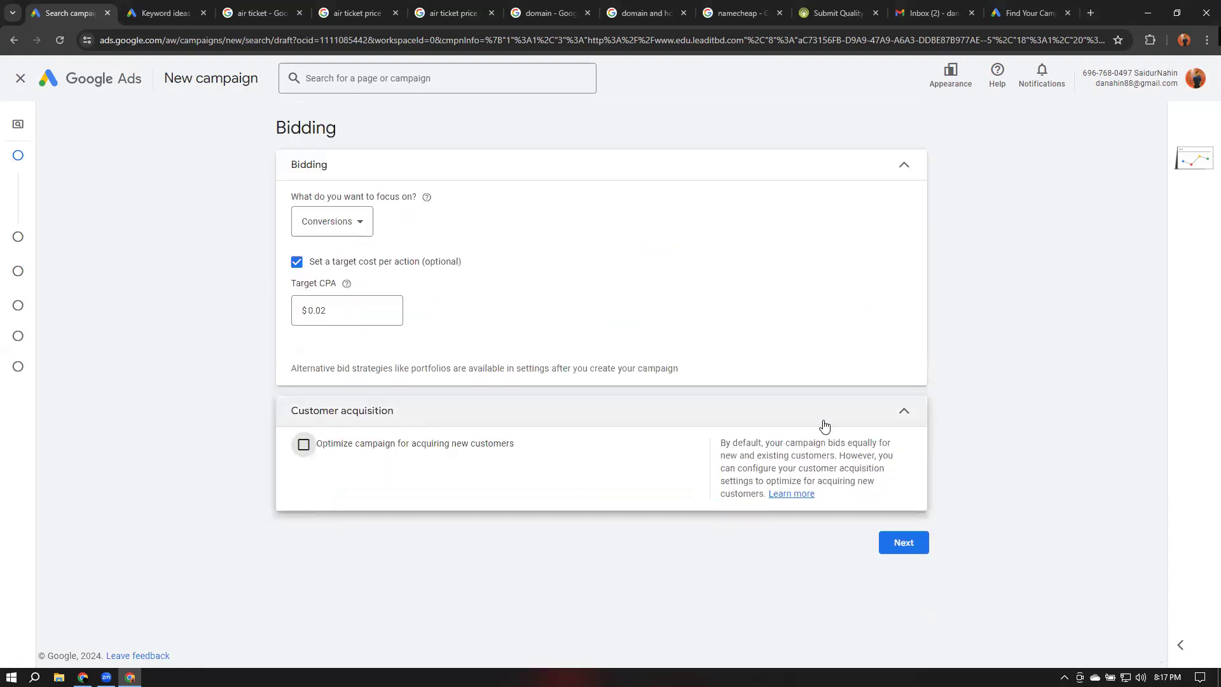
Continue to the campaign settings and review the network options alongside the air ticket search results
left_click(907, 553)
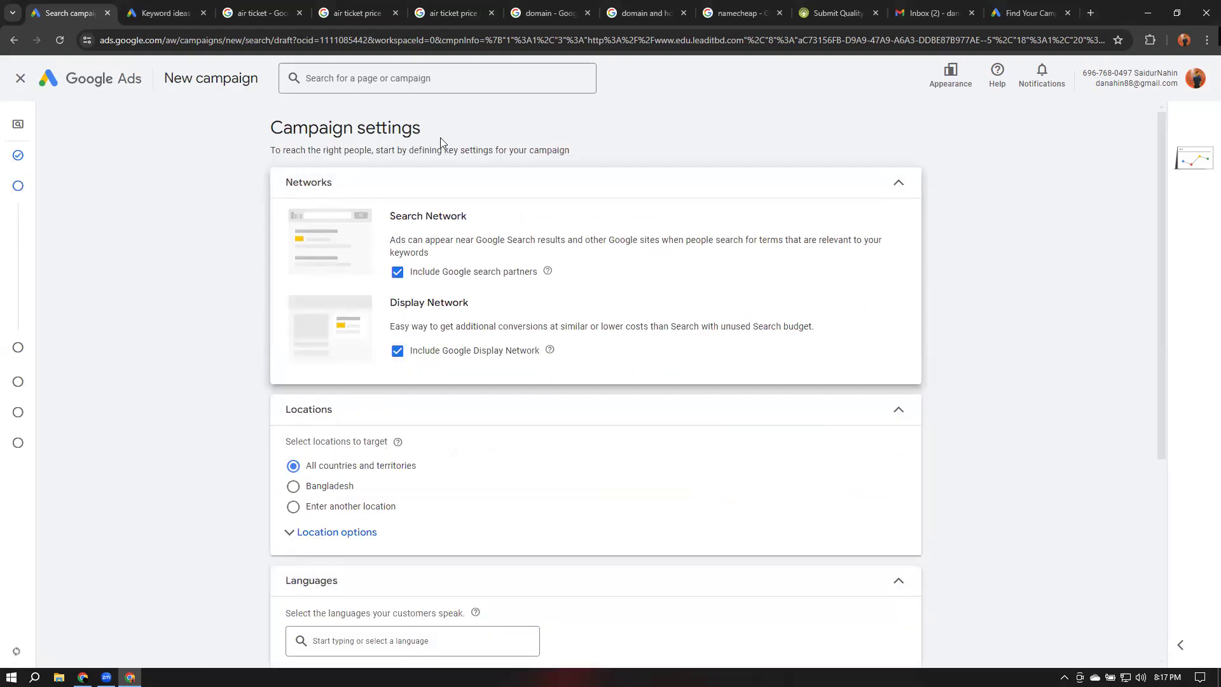
triple_click(383, 136)
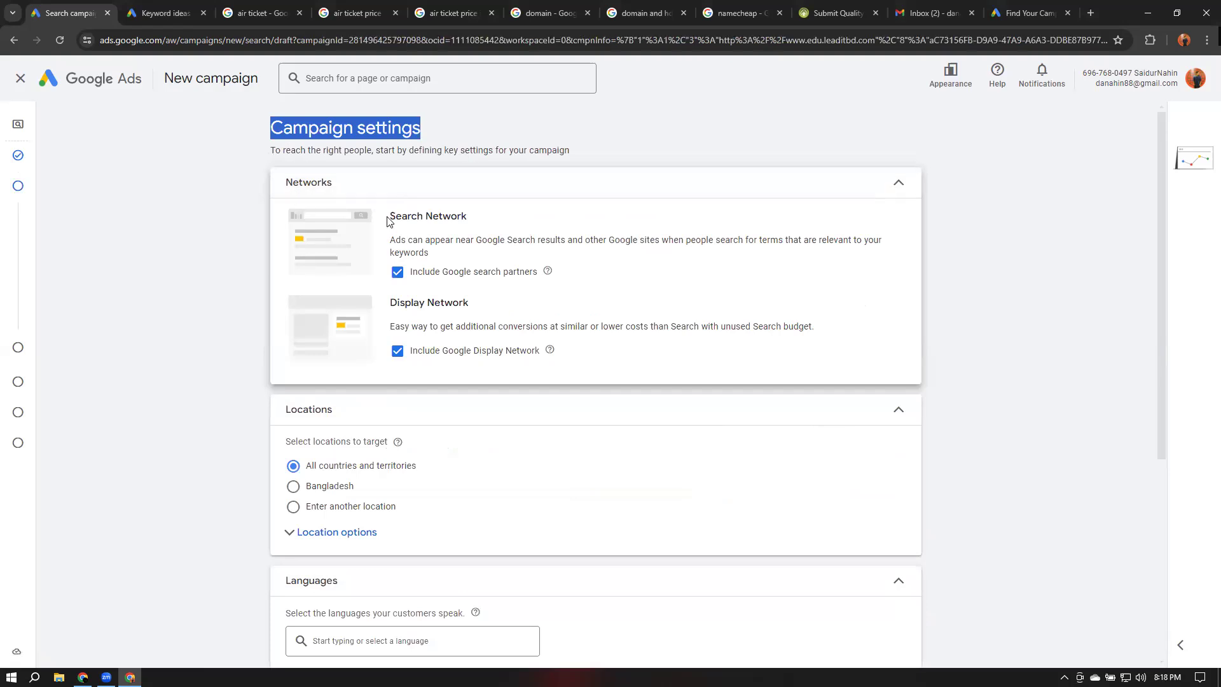
left_click_drag(391, 216, 485, 229)
left_click_drag(391, 303, 489, 308)
left_click(1080, 352)
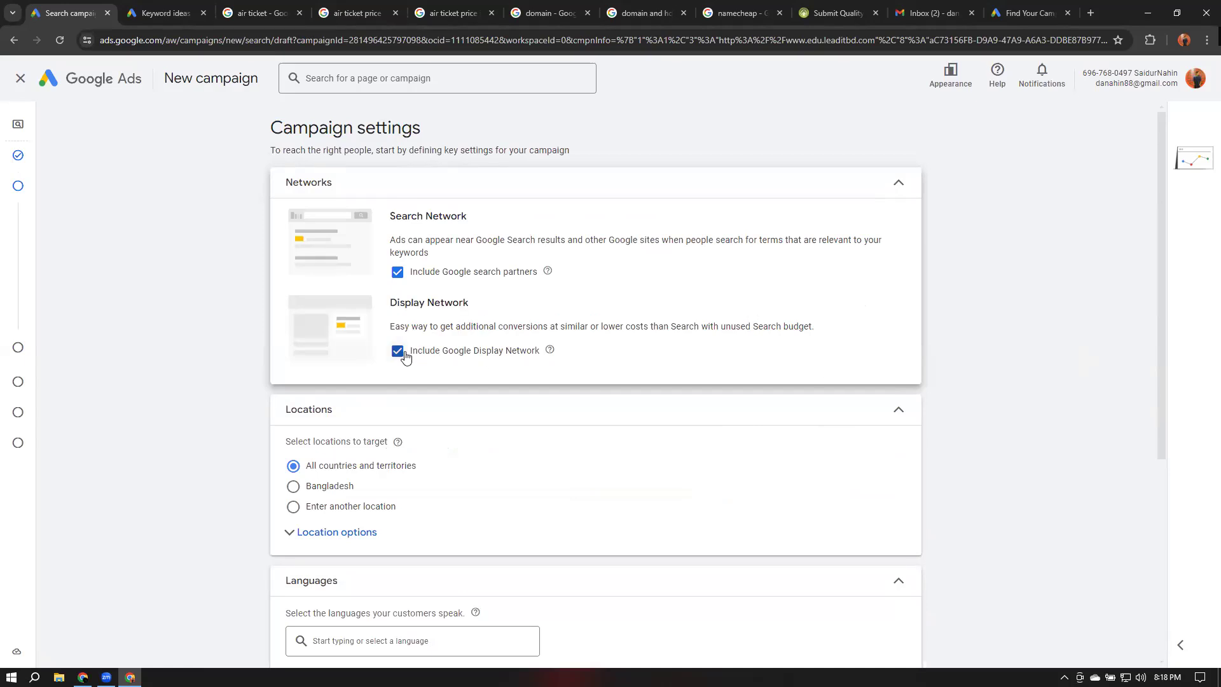
left_click(260, 13)
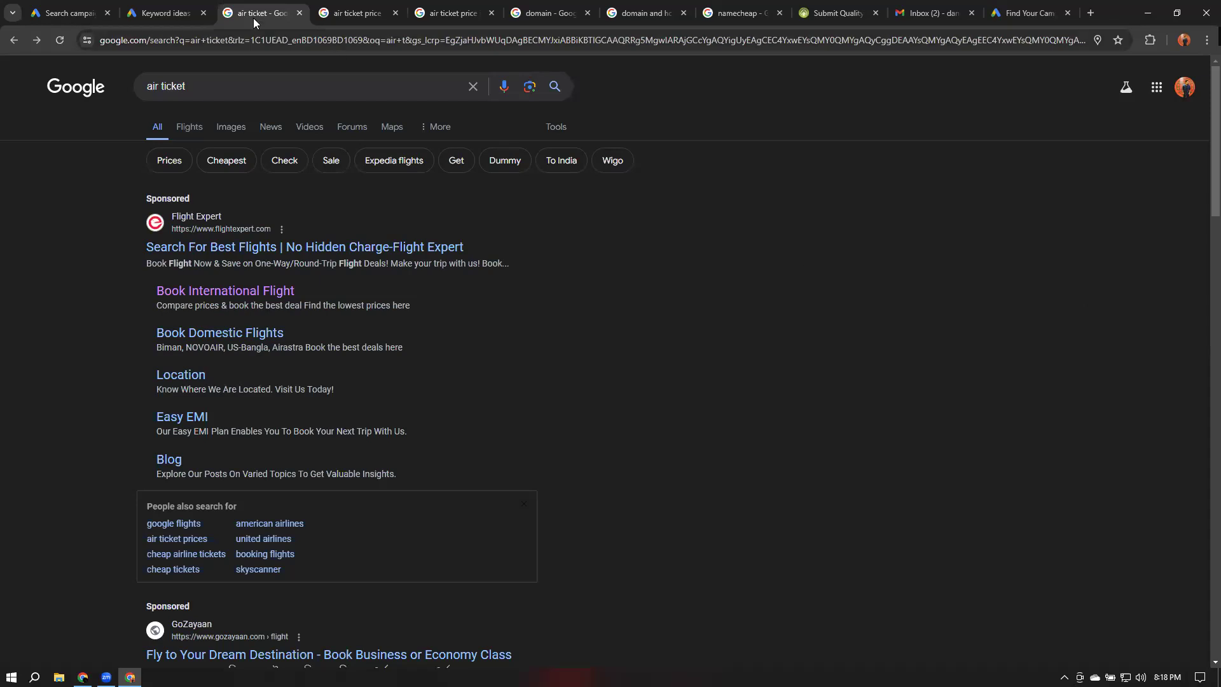
left_click(70, 13)
Exclude the Google Display Network, keeping only Search Network with search partners, and collapse the Networks section
left_click(397, 352)
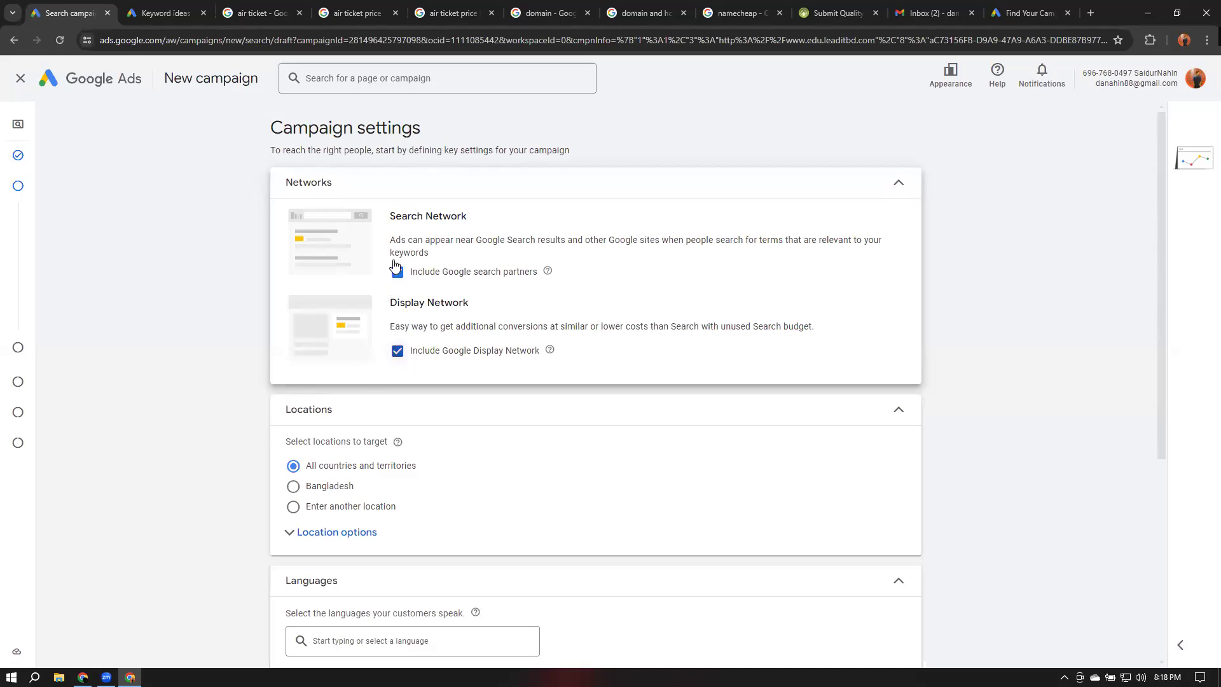
left_click(411, 355)
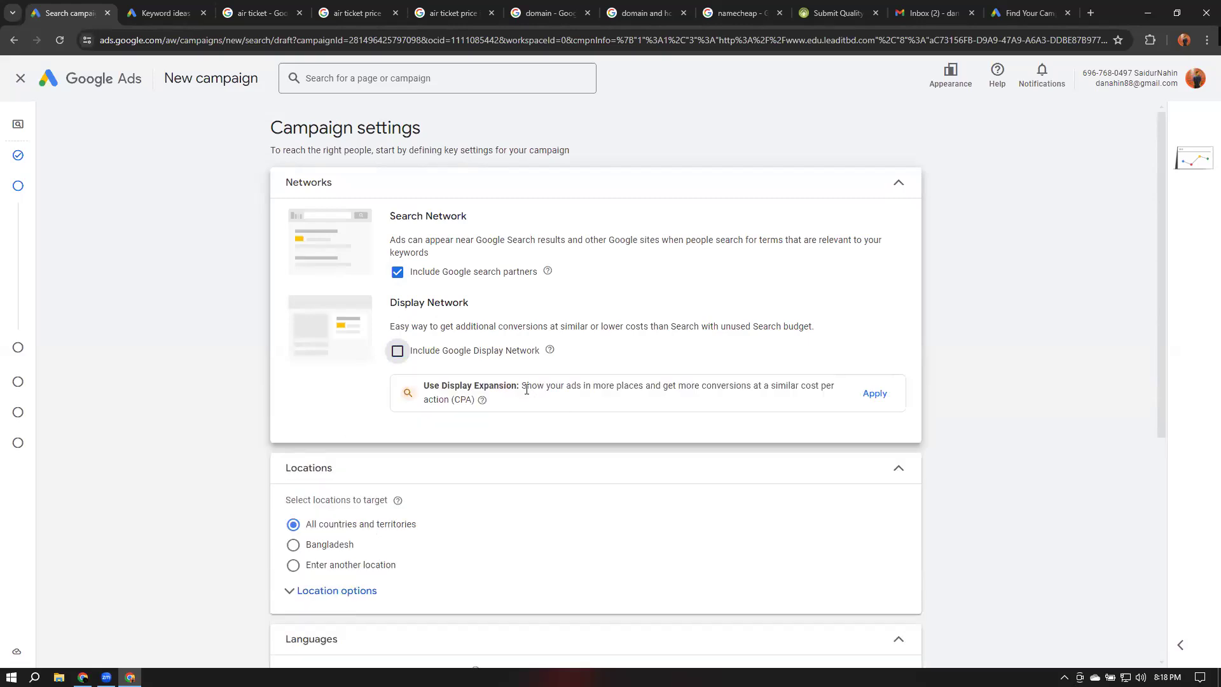
left_click_drag(525, 385, 738, 397)
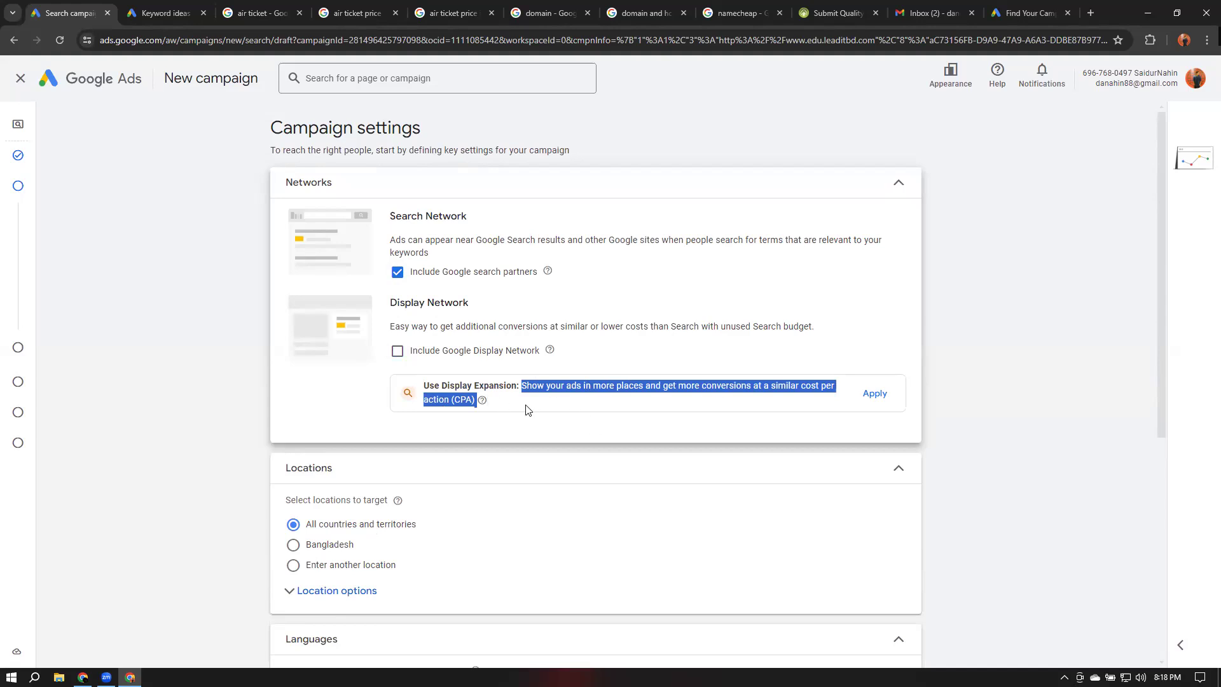
left_click(1057, 346)
scroll(1056, 345, "down", 2)
scroll(1056, 344, "up", 2)
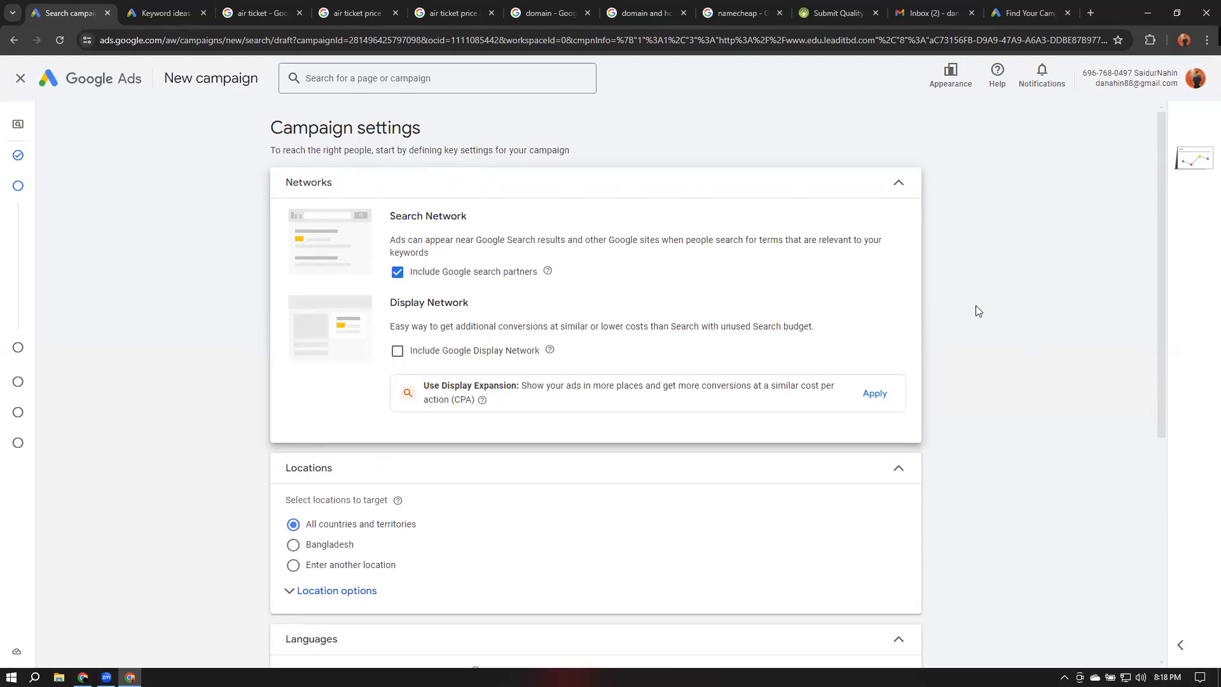
left_click(899, 184)
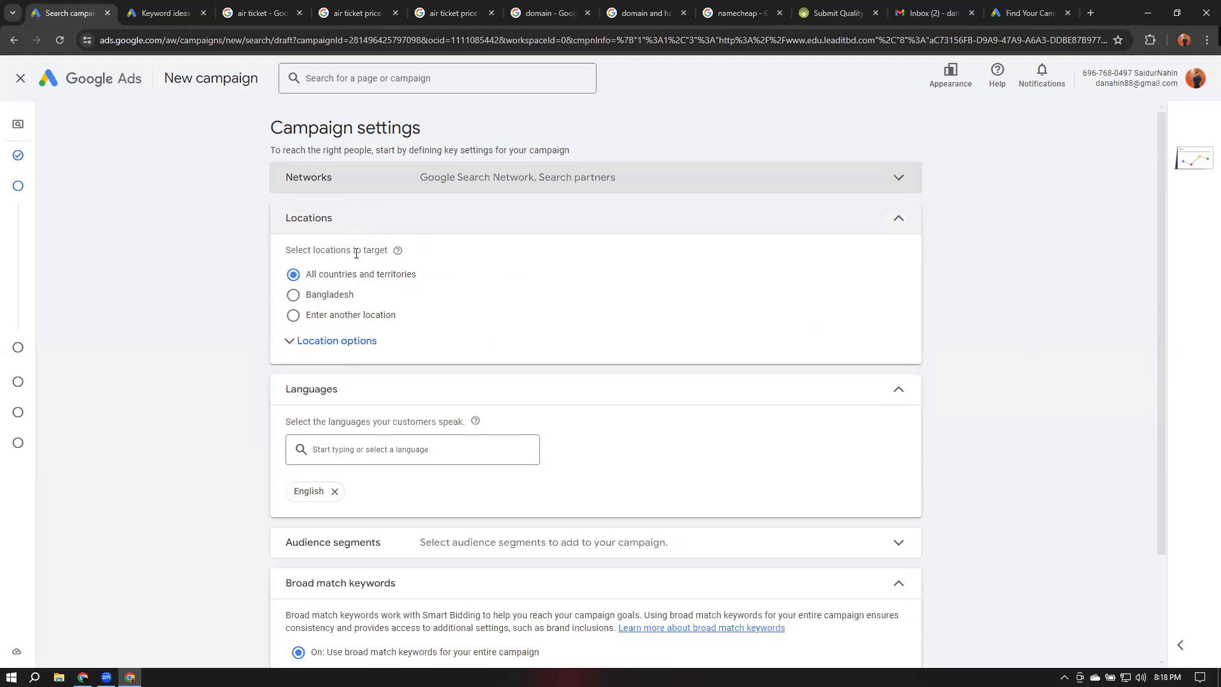
Target Dhaka Division, Bangladesh province using the advanced location search
left_click(291, 298)
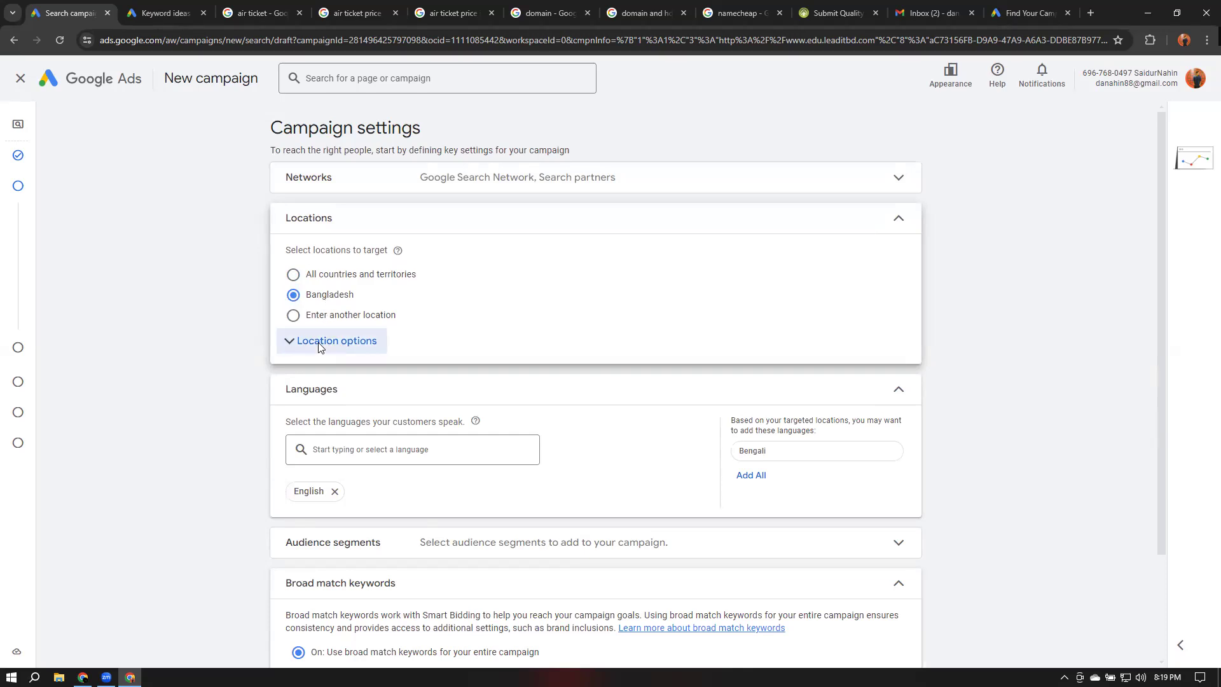
left_click(308, 318)
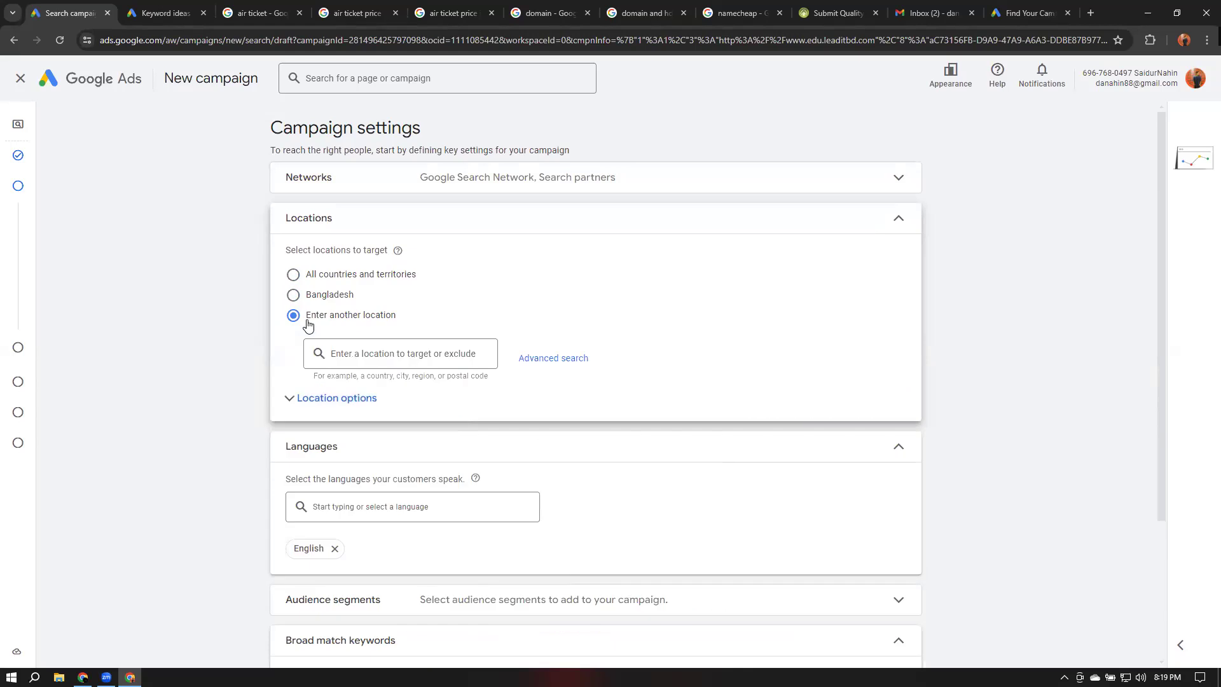
left_click(561, 360)
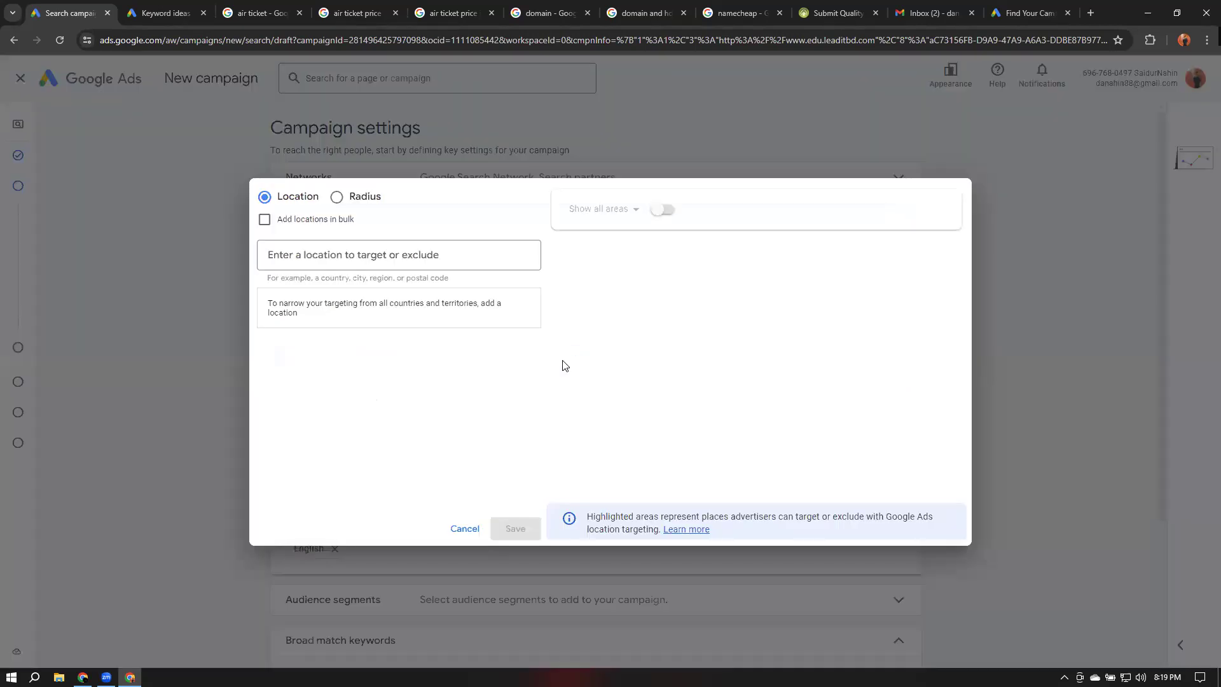
left_click(330, 258)
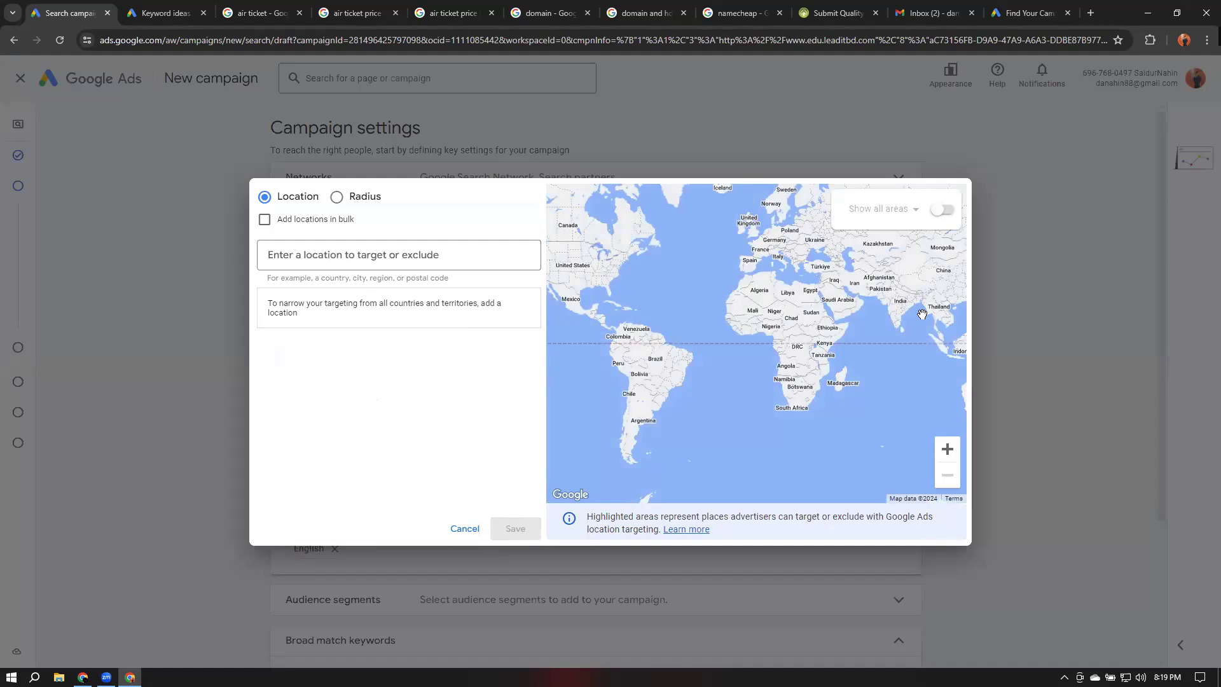
type("dga")
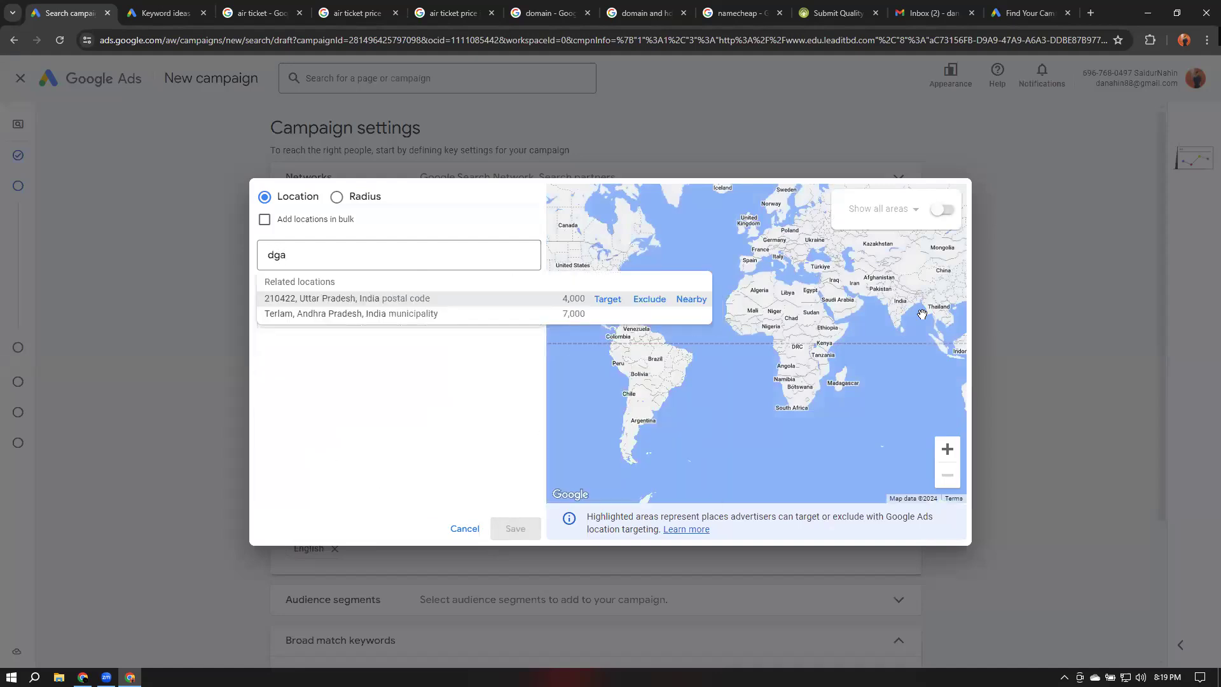
type("h")
key("BackSpace")
key("BackSpace")
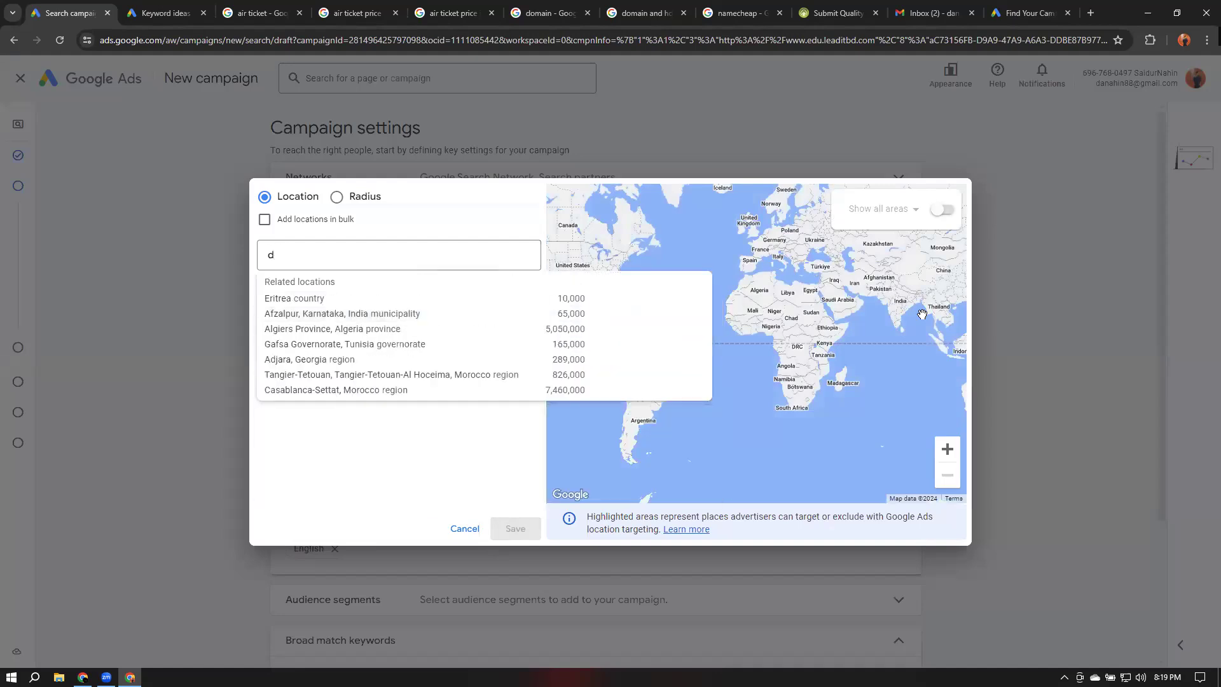
type("haka")
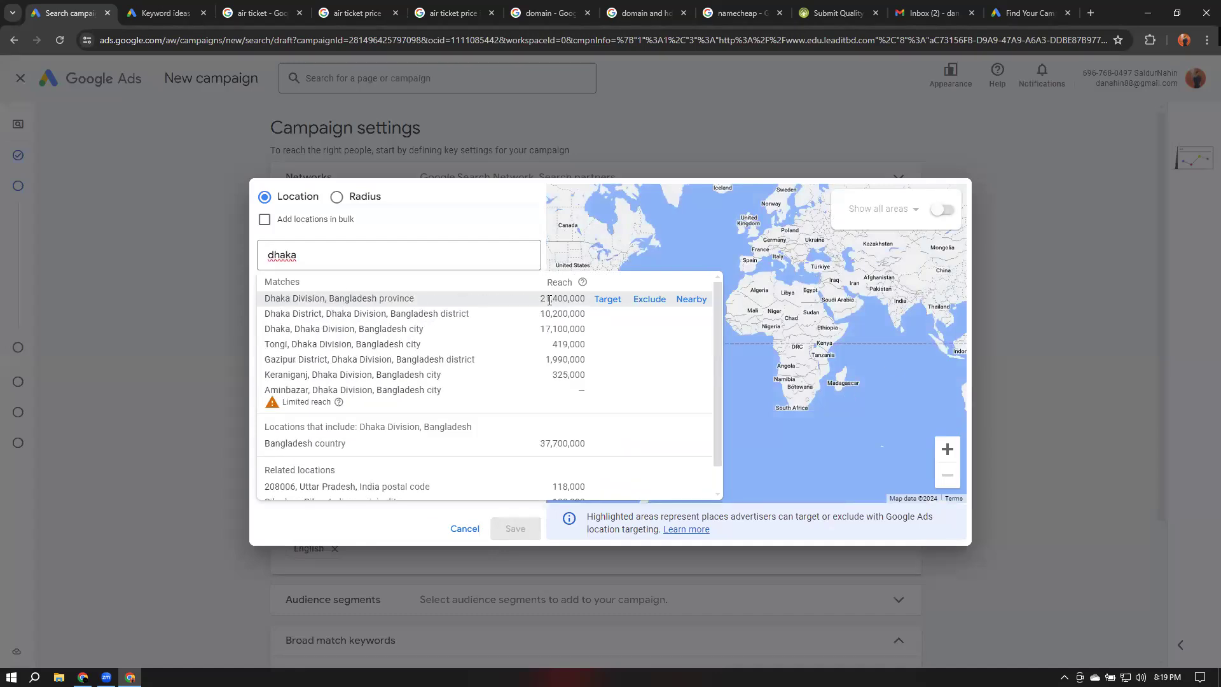
mouse_move(542, 299)
left_mouse_down()
mouse_move(558, 298)
mouse_move(548, 303)
left_mouse_up()
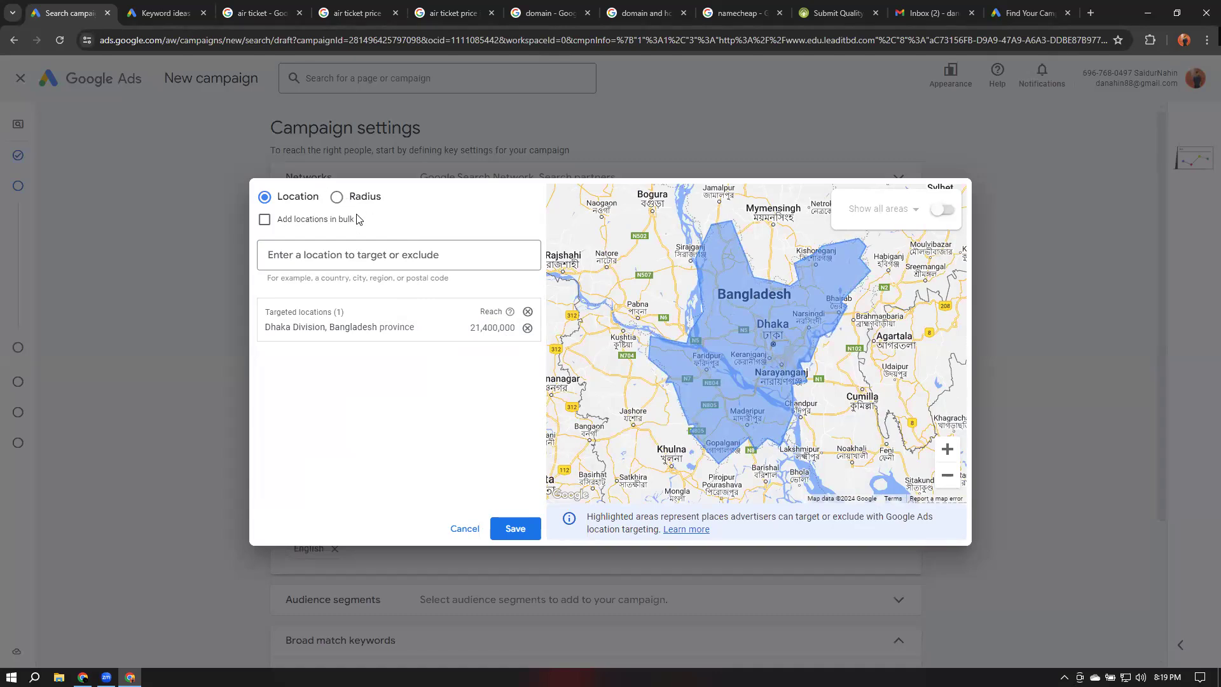
scroll(858, 382, "down", 2)
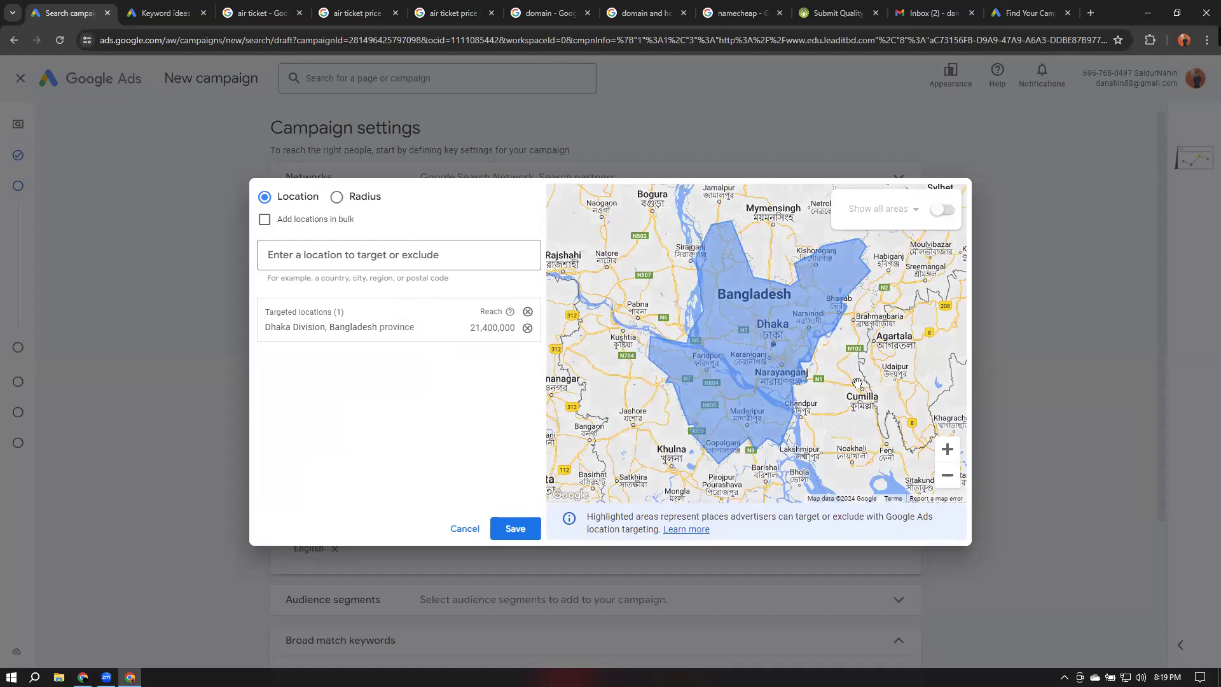
scroll(853, 382, "down", 2)
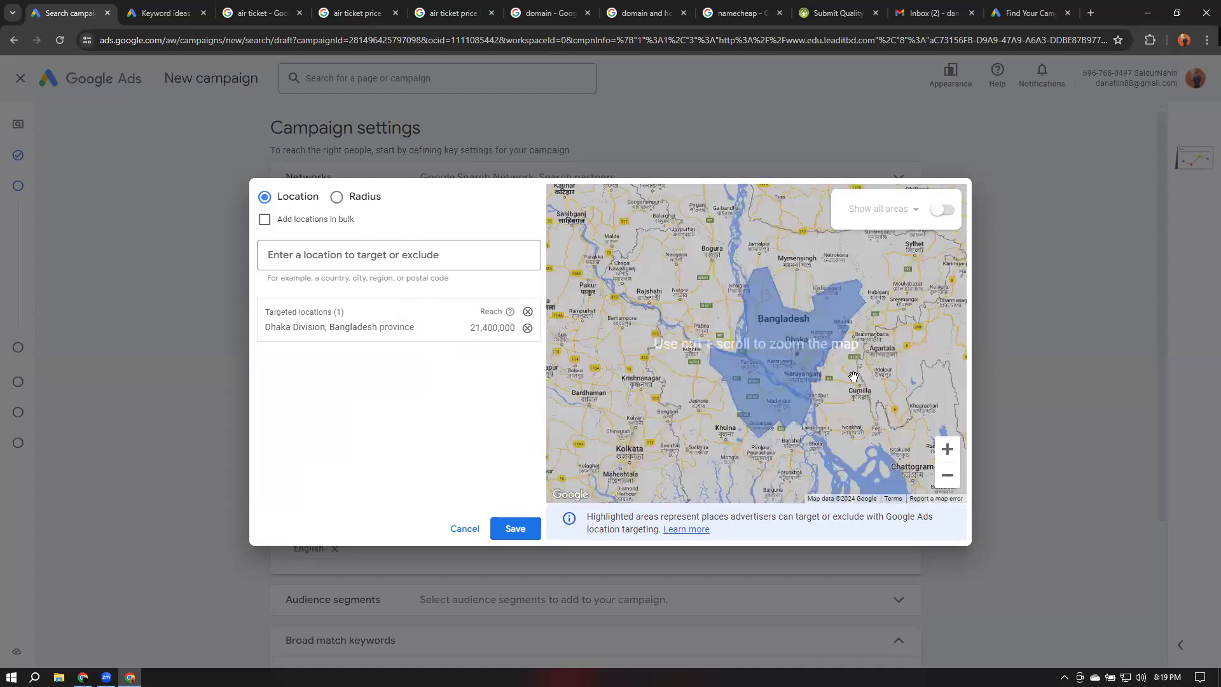
left_click_drag(806, 361, 628, 309)
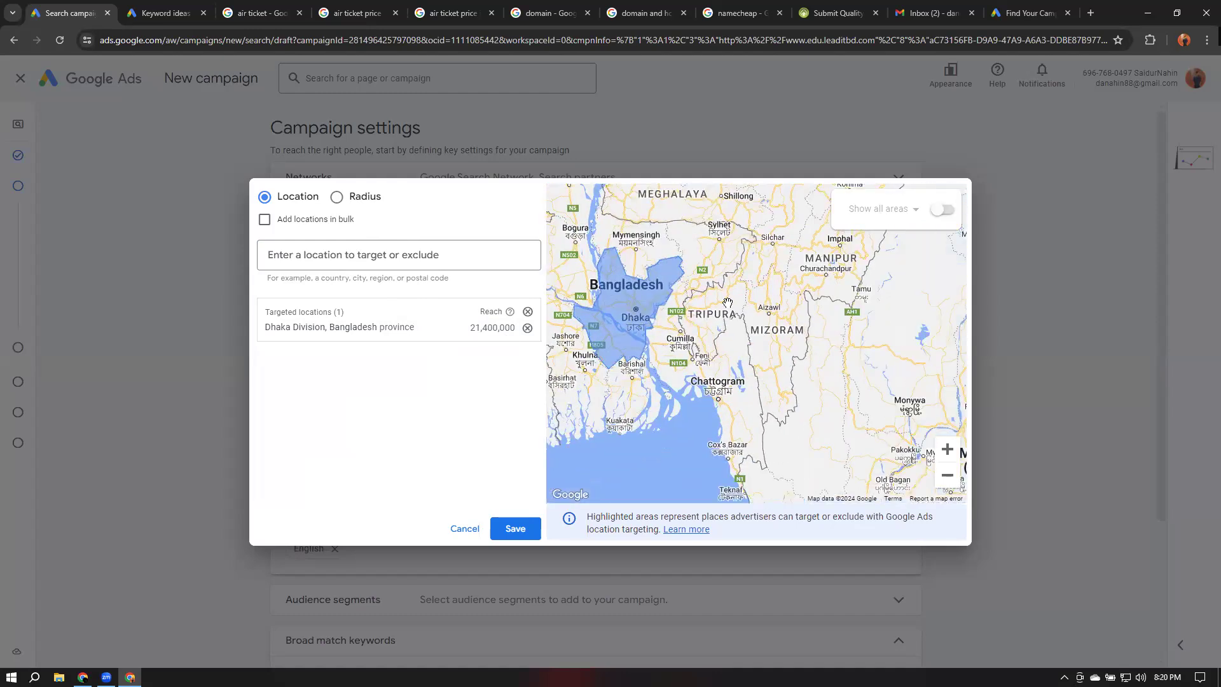
Add and remove a 20 km radius target around Cumilla
left_click(337, 196)
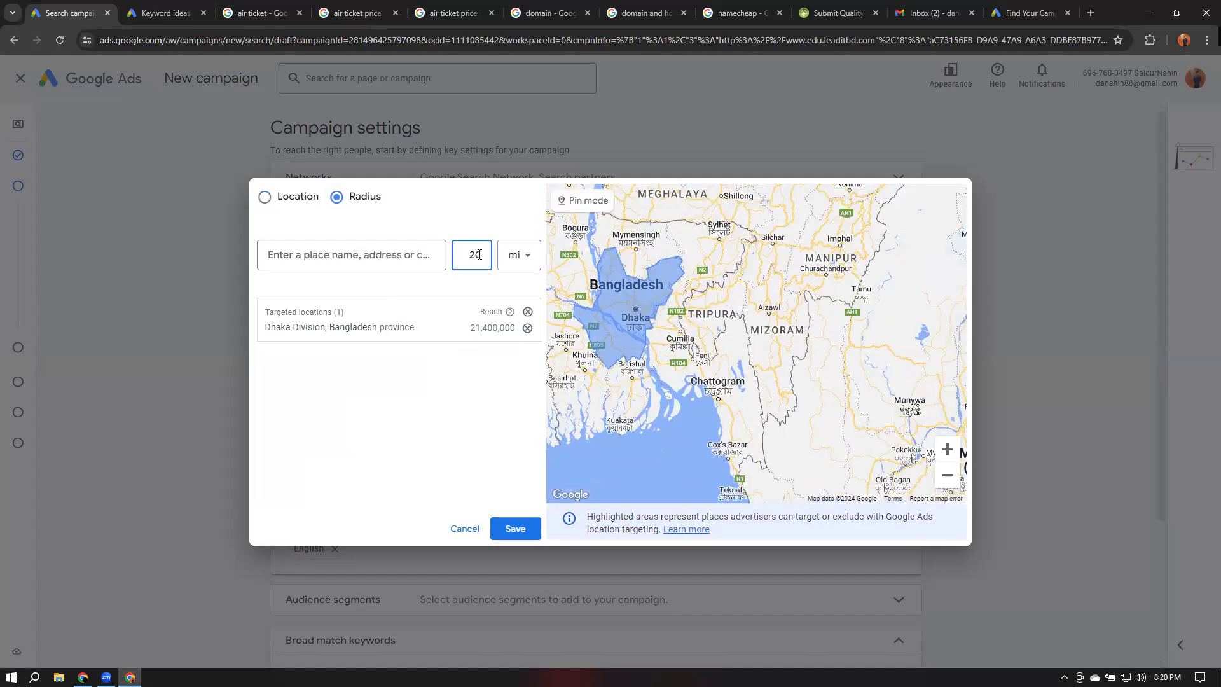
left_click(519, 256)
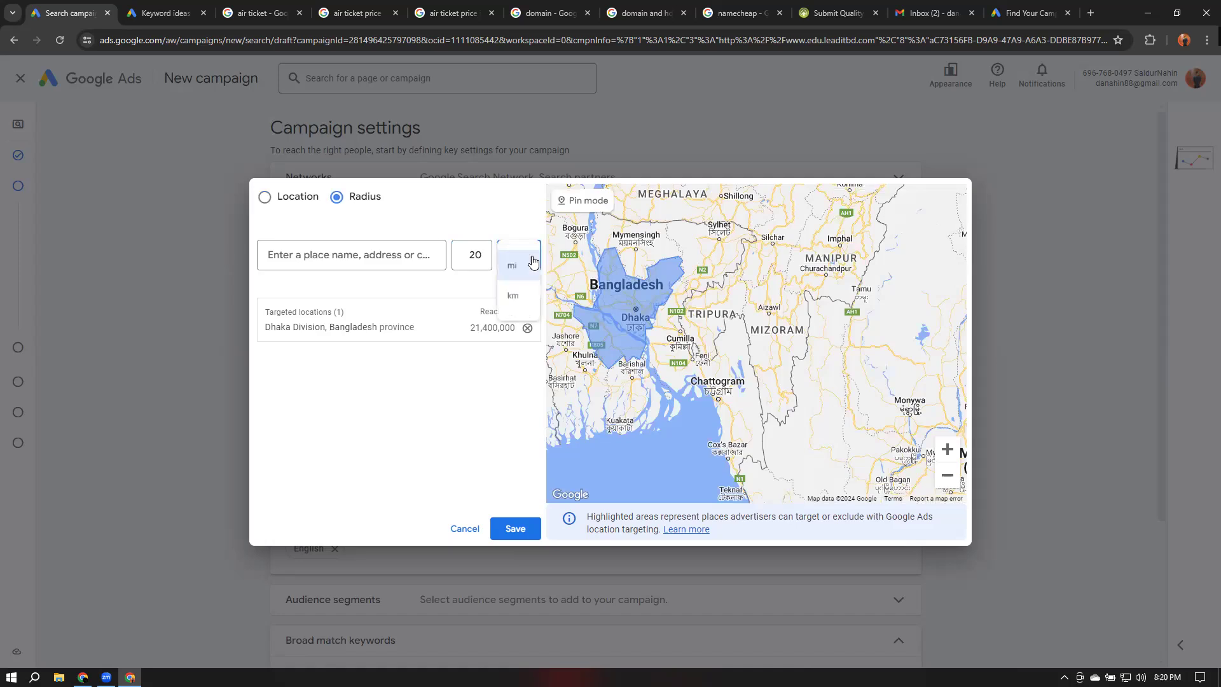
left_click(519, 298)
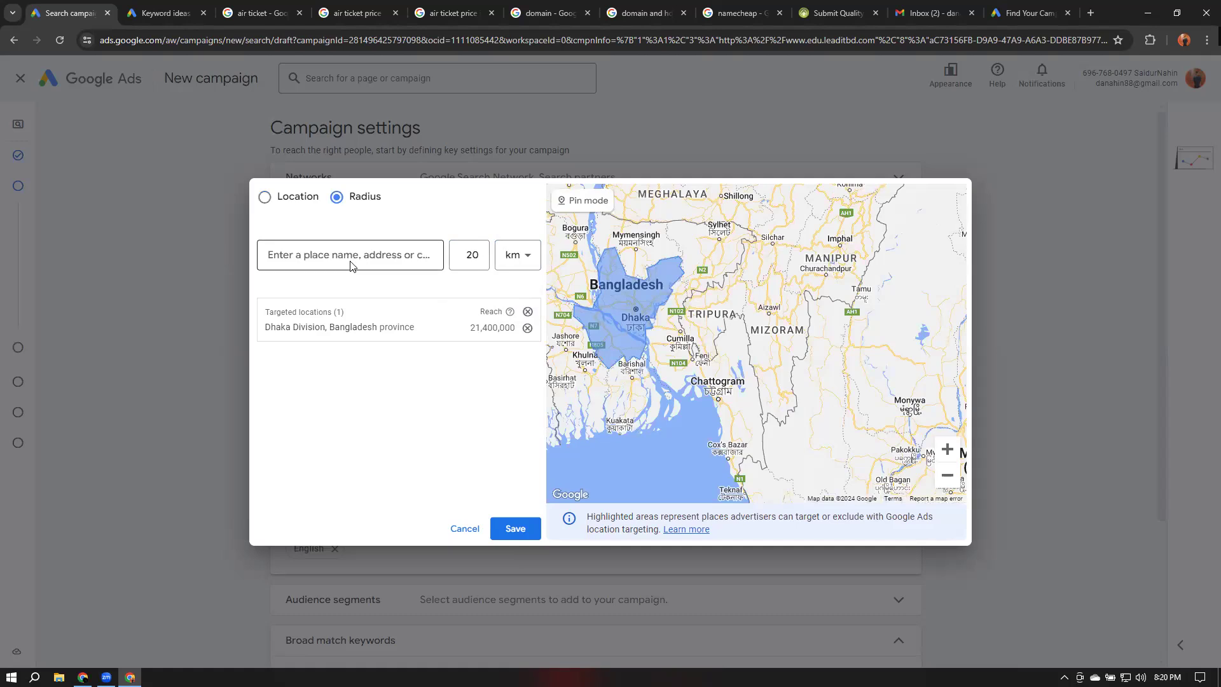
left_click(384, 256)
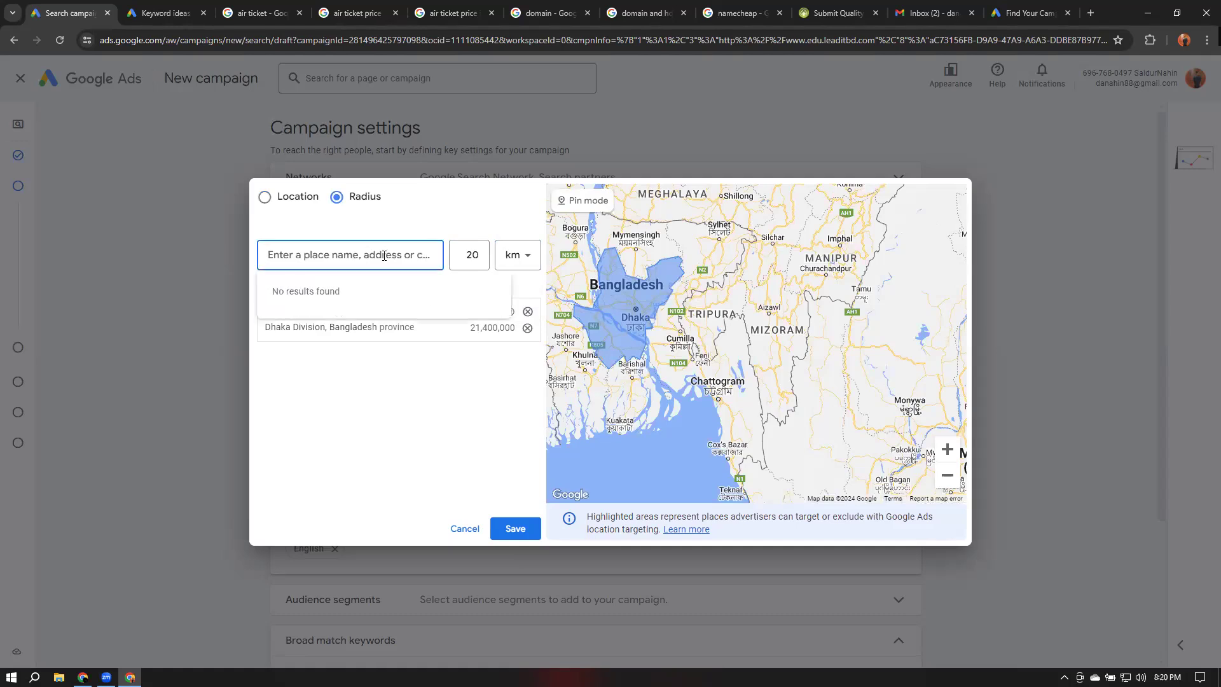
type("cu")
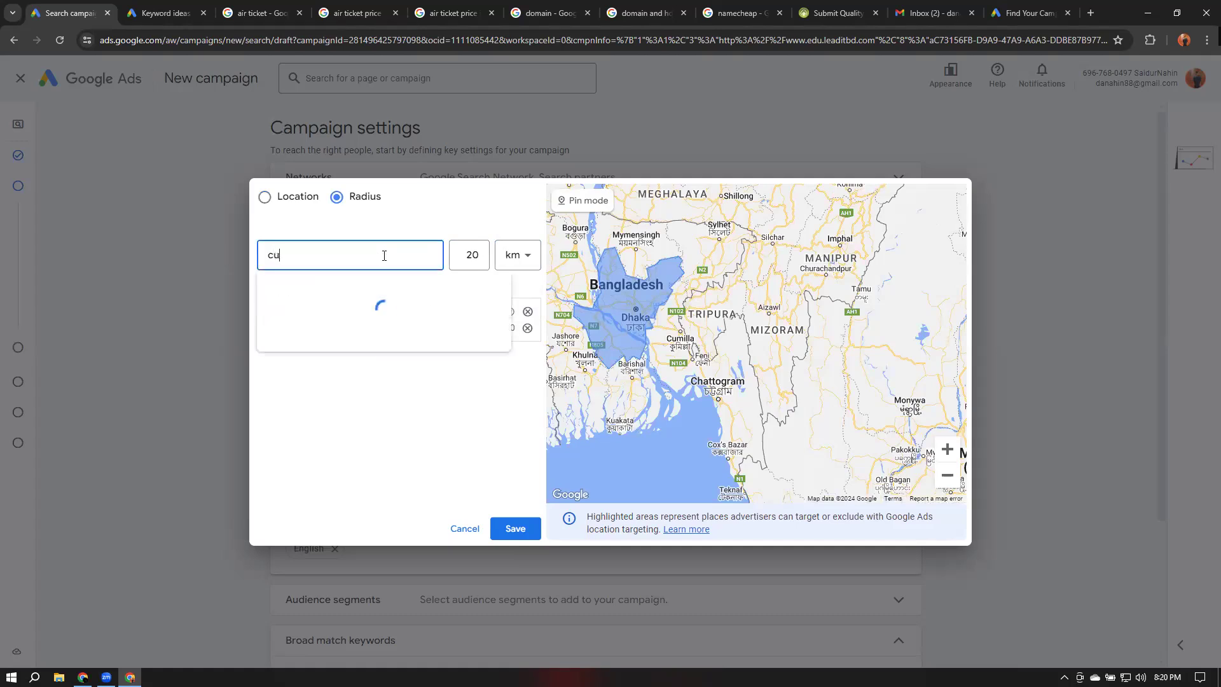
type("milla")
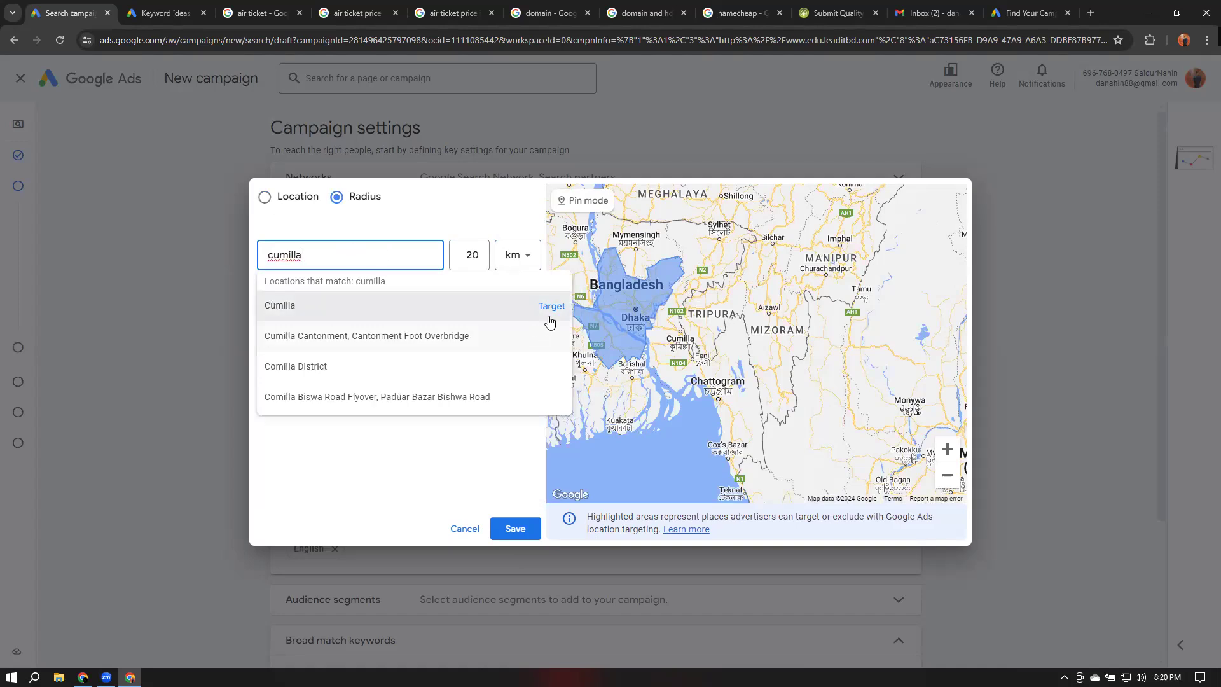
left_click(551, 306)
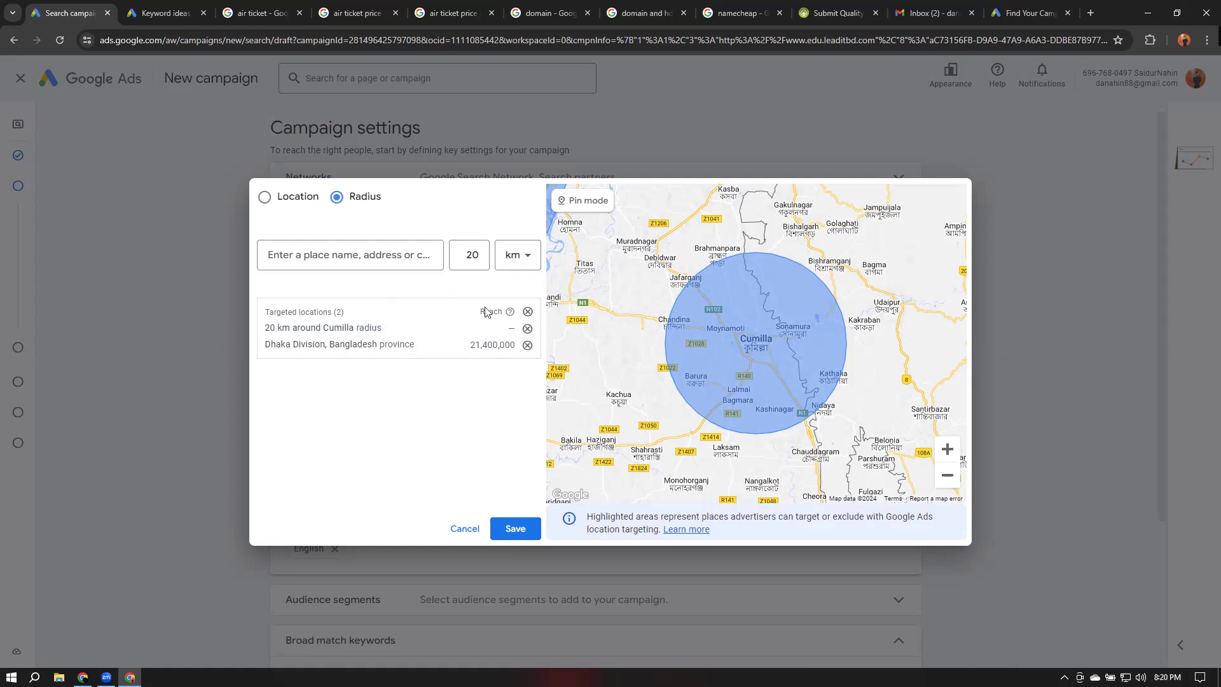
left_click(528, 328)
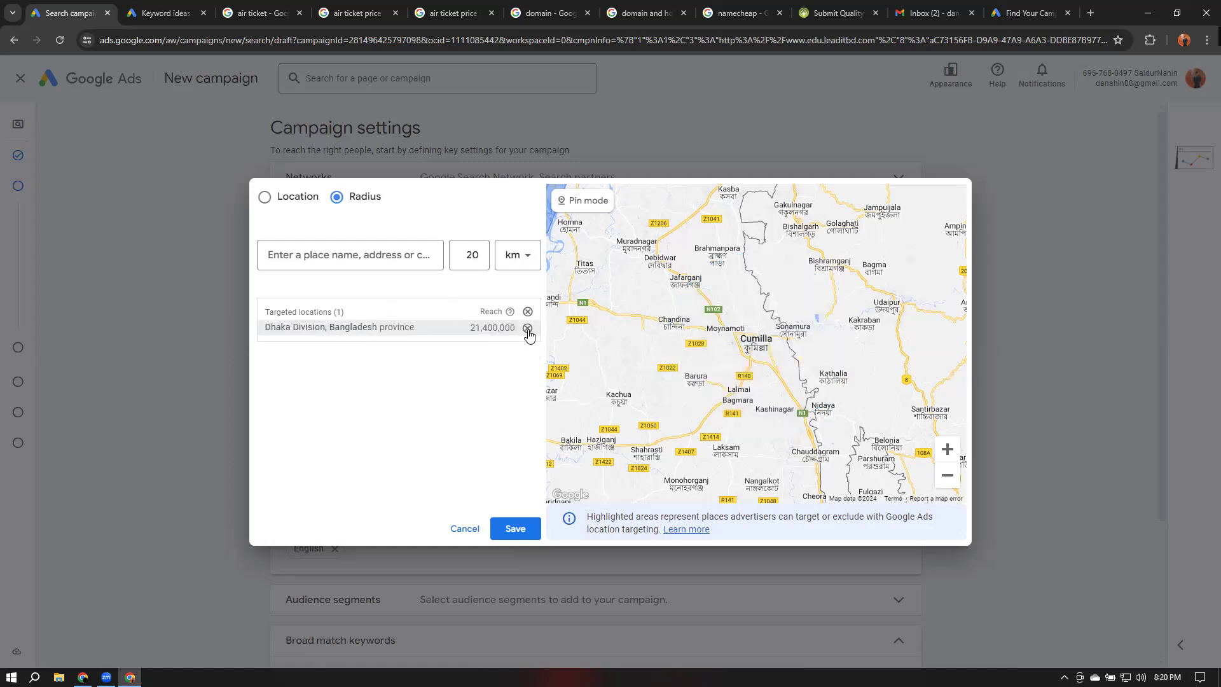
left_click(268, 200)
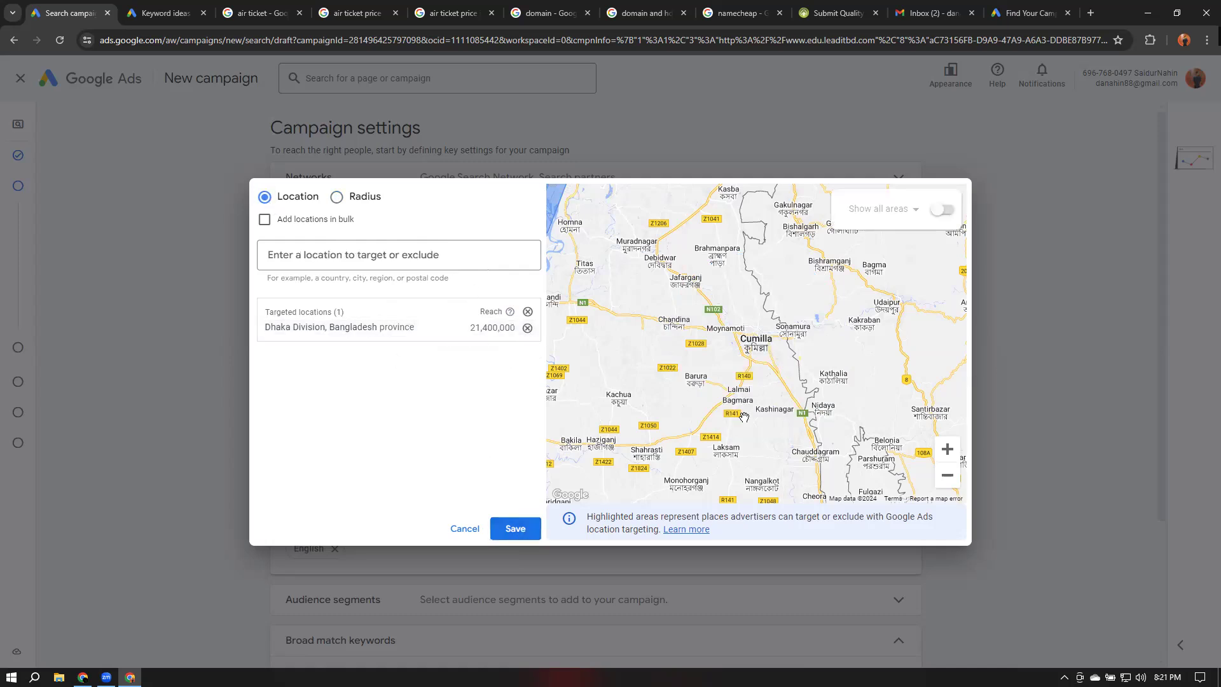
Save the Dhaka Division location targeting
left_click_drag(654, 297, 916, 379)
scroll(690, 331, "down", 2)
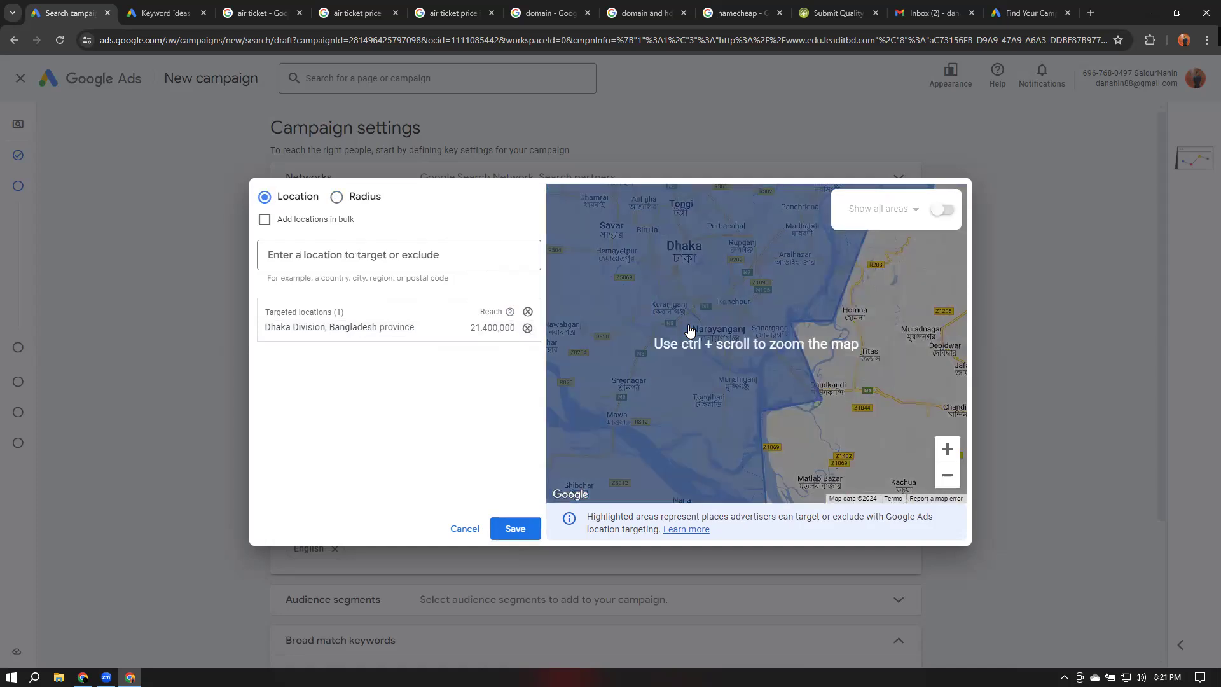
scroll(690, 331, "down", 3)
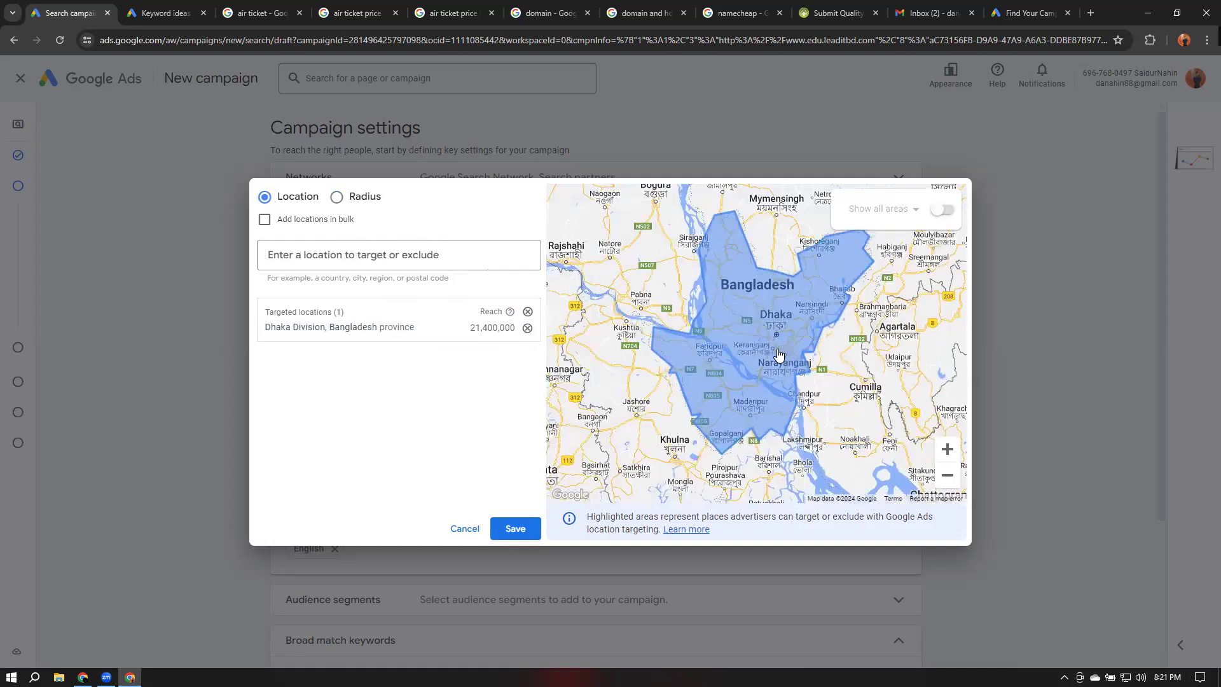
scroll(780, 355, "down", 1)
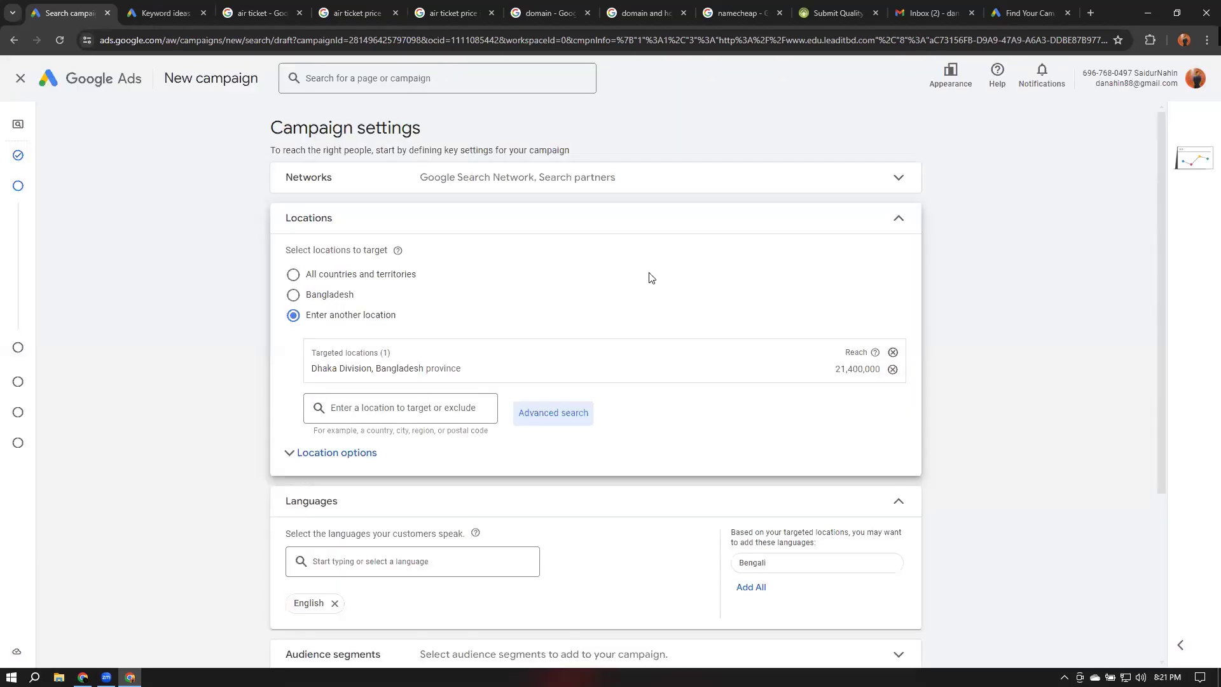
Add Bengali as a campaign language alongside English, collapsing the Locations and Languages sections
left_click(898, 226)
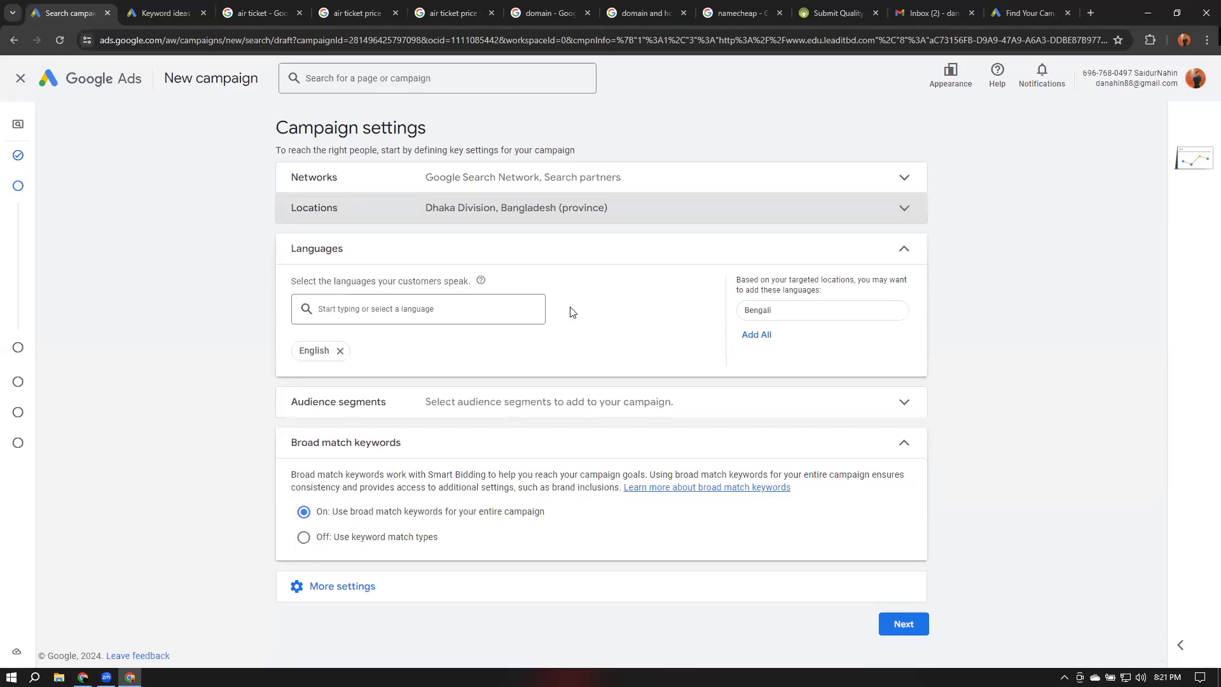
left_click(803, 314)
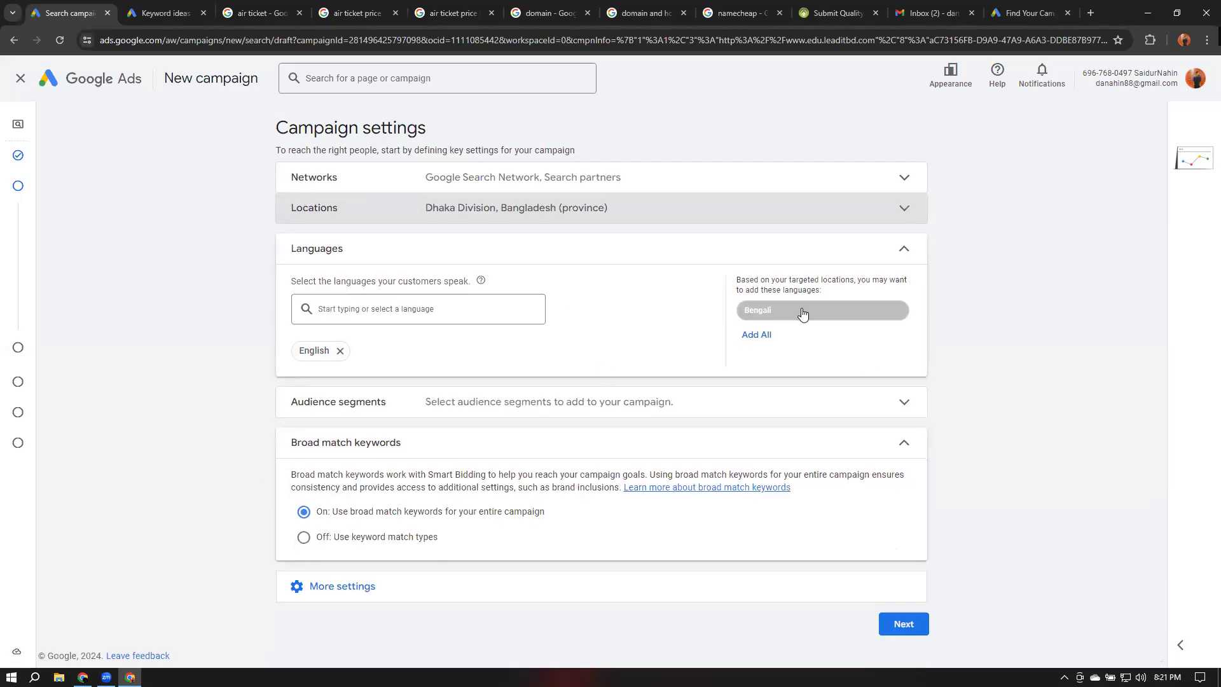
left_click(903, 249)
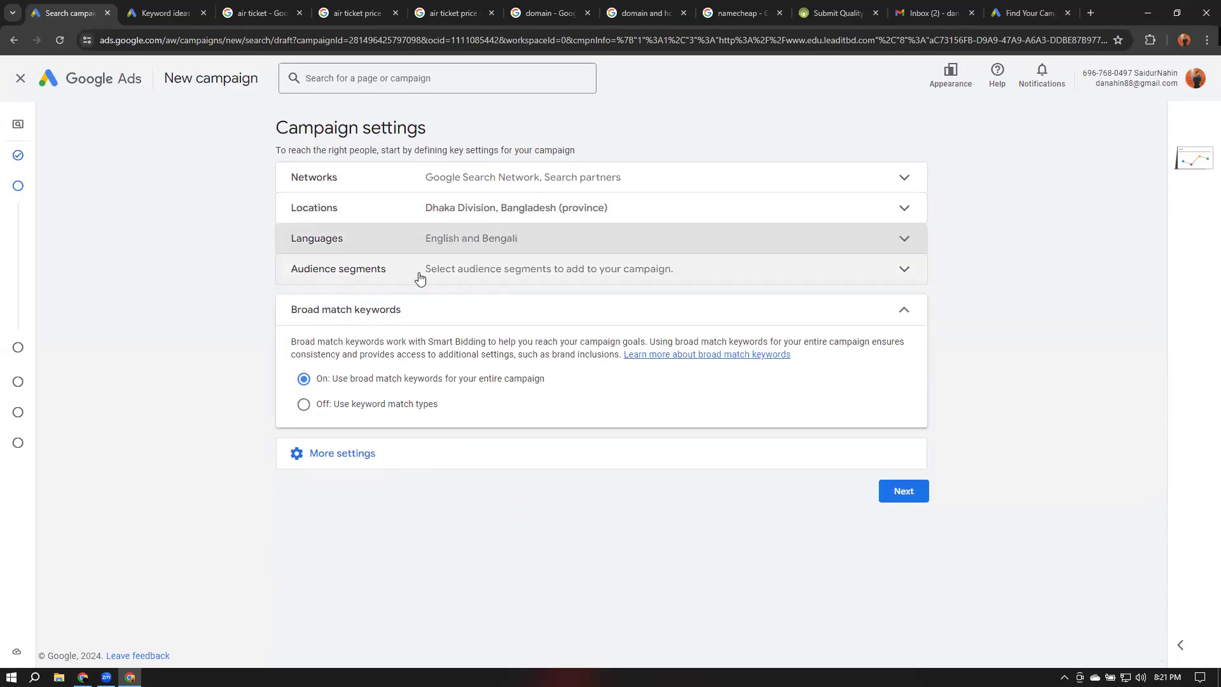
Open the Audience segments section and reload Google Ads to continue
left_click(419, 277)
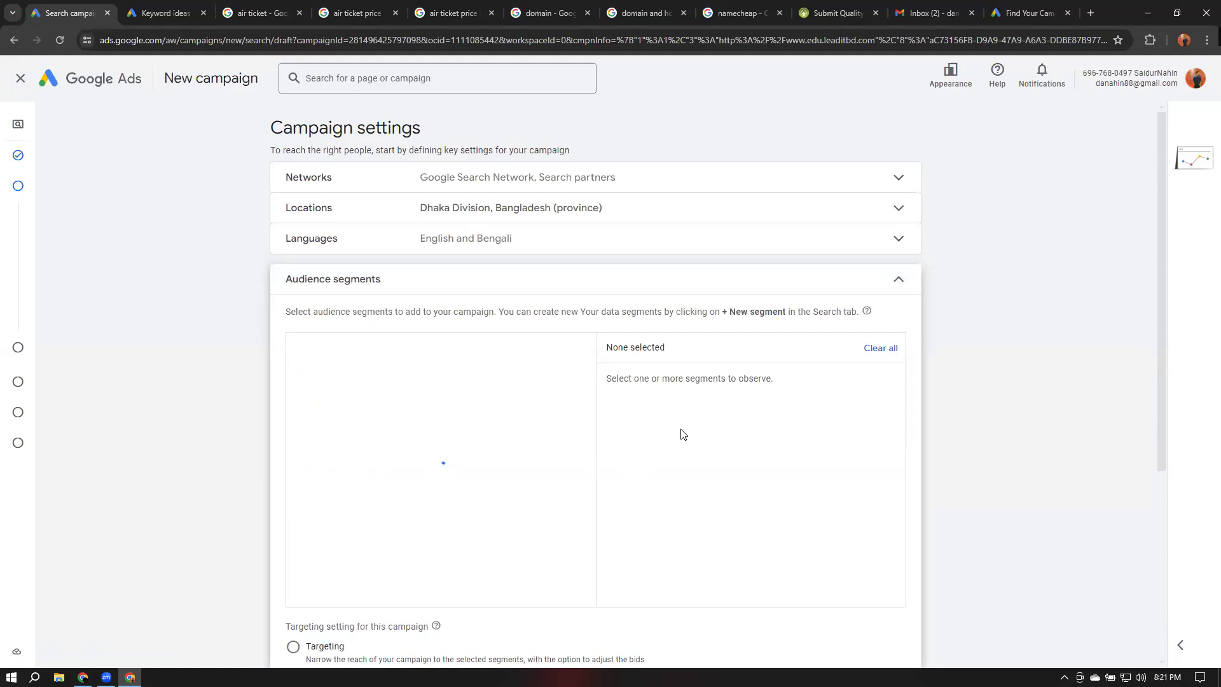
scroll(605, 400, "down", 1)
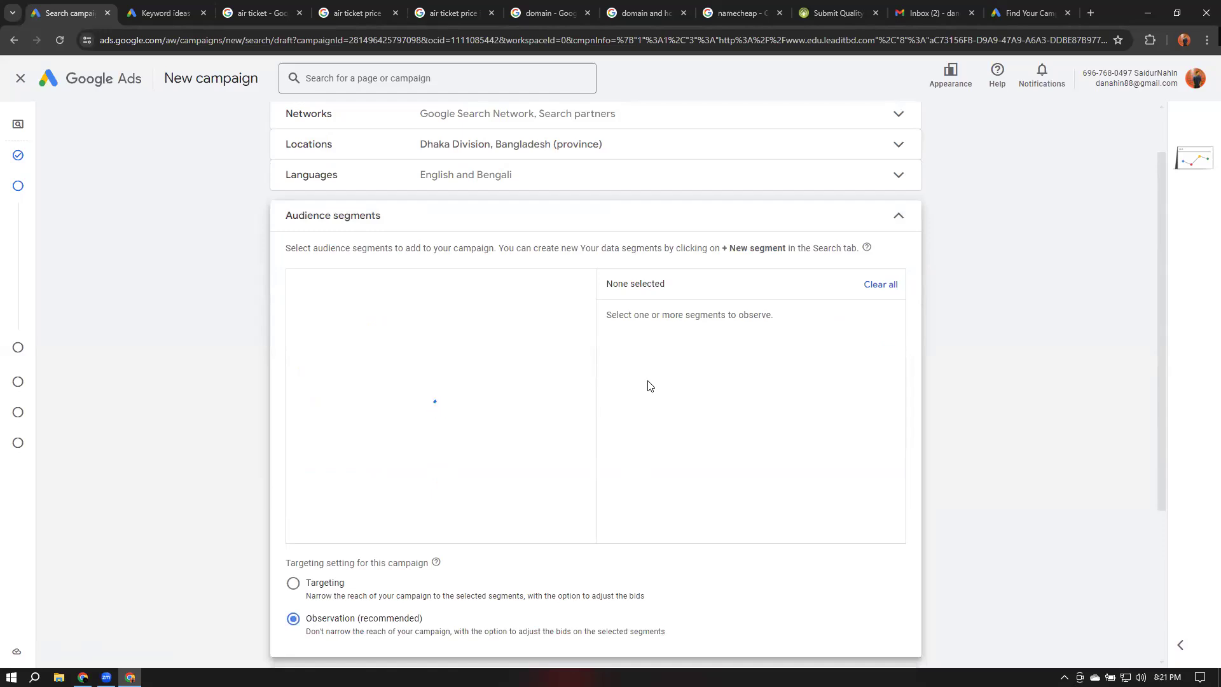
left_click(889, 286)
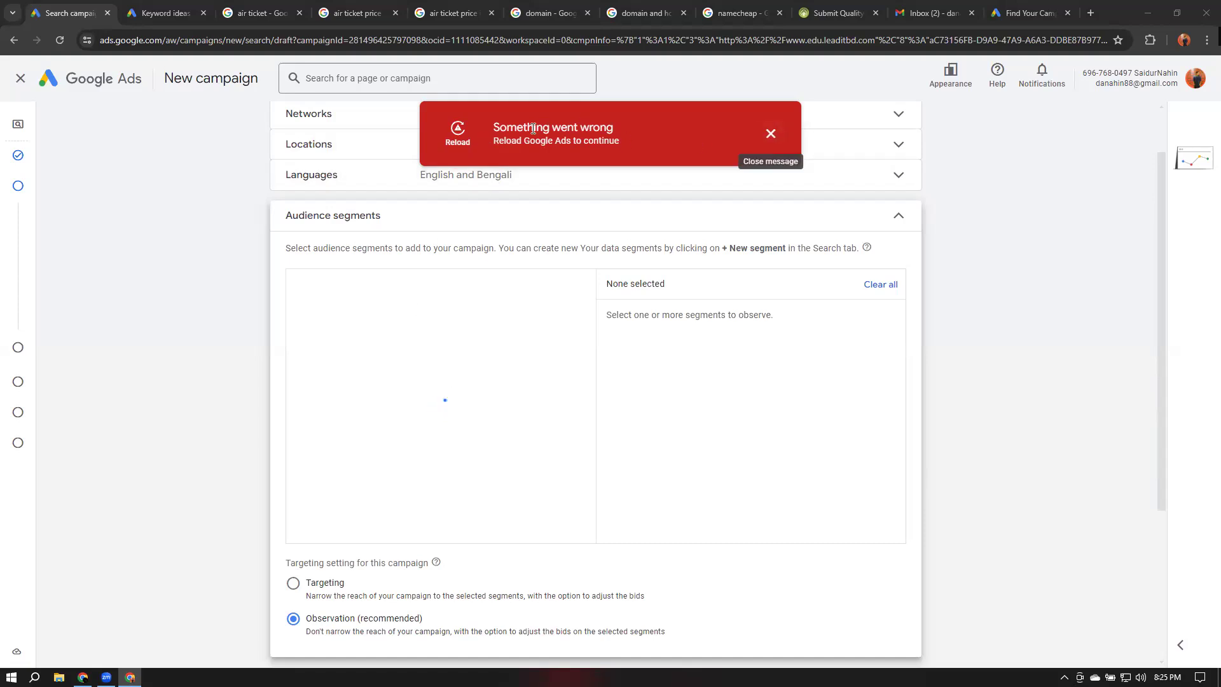
left_click(458, 136)
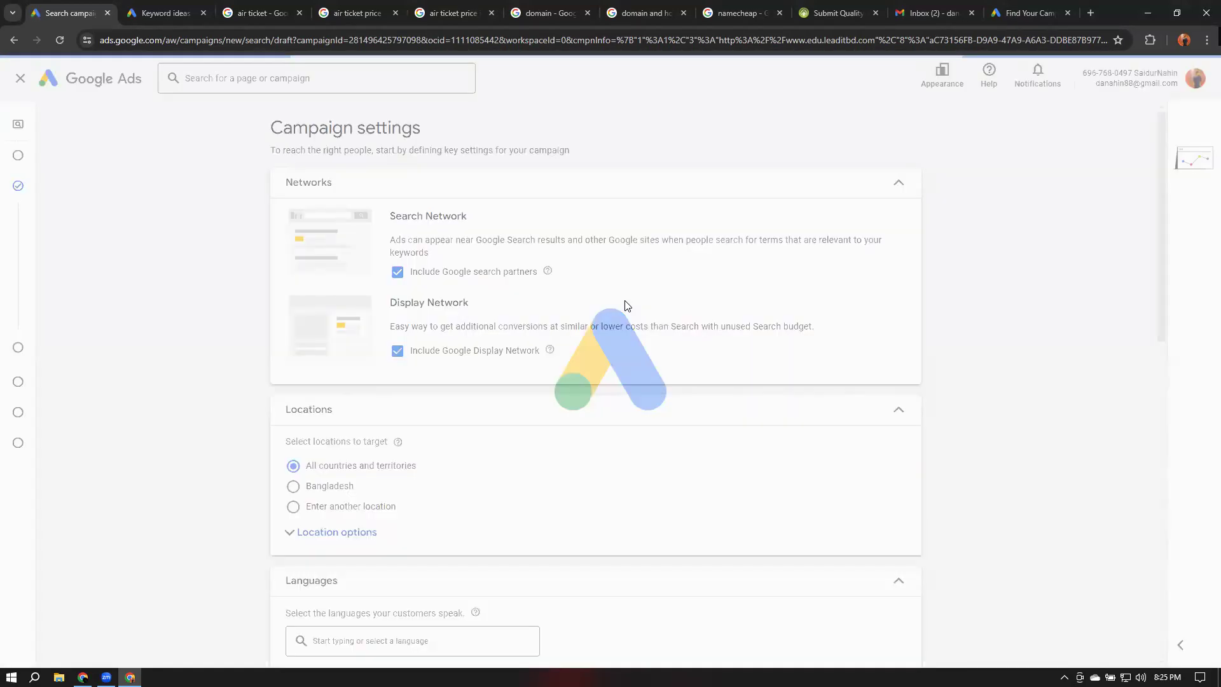
Choose another location and target Dhaka Division, Bangladesh province through advanced location search
scroll(626, 305, "down", 5)
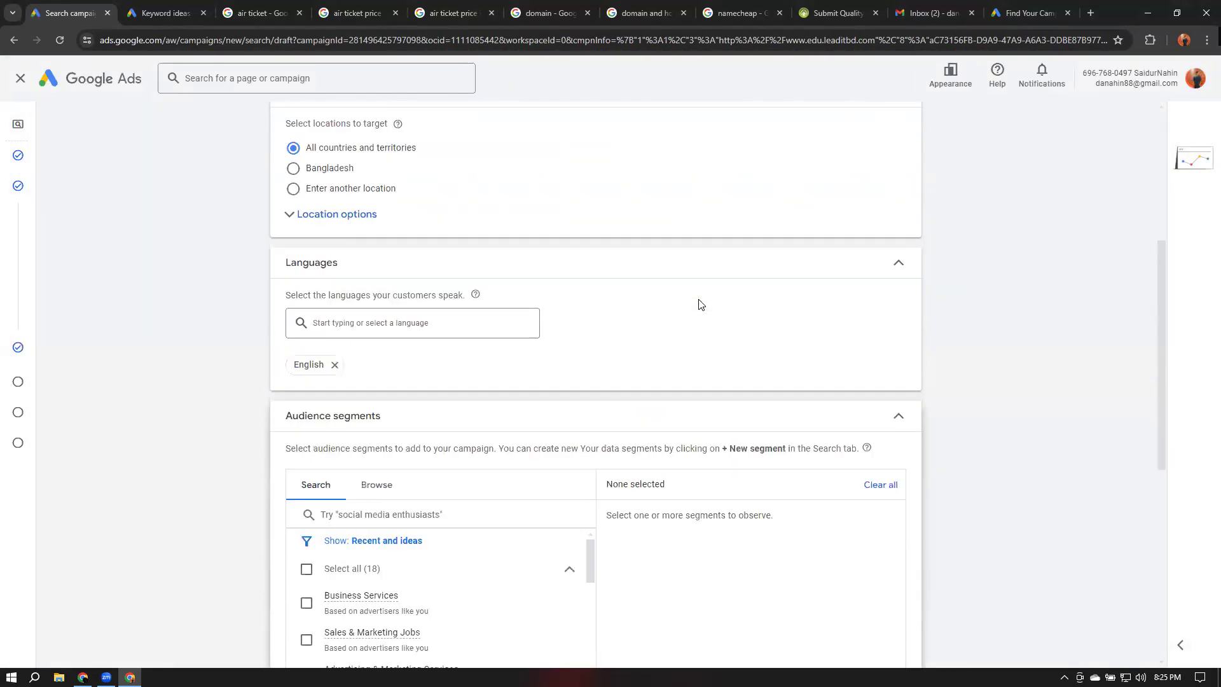
scroll(701, 304, "down", 3)
scroll(698, 229, "up", 3)
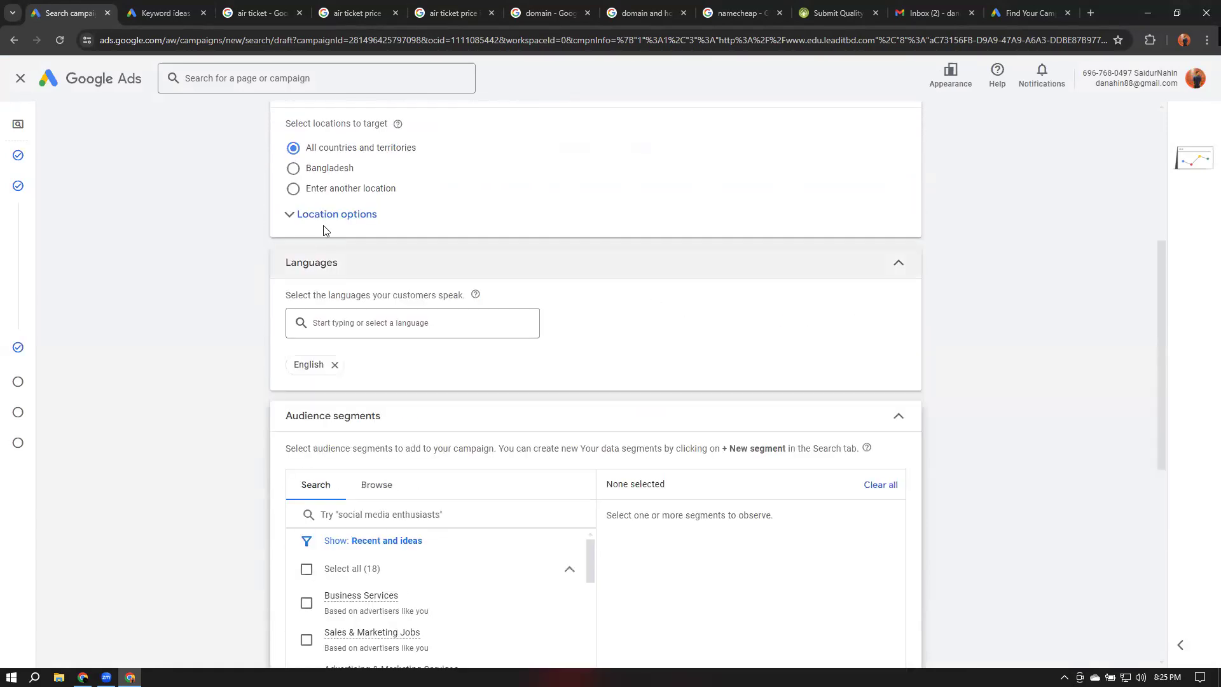
scroll(697, 190, "up", 1)
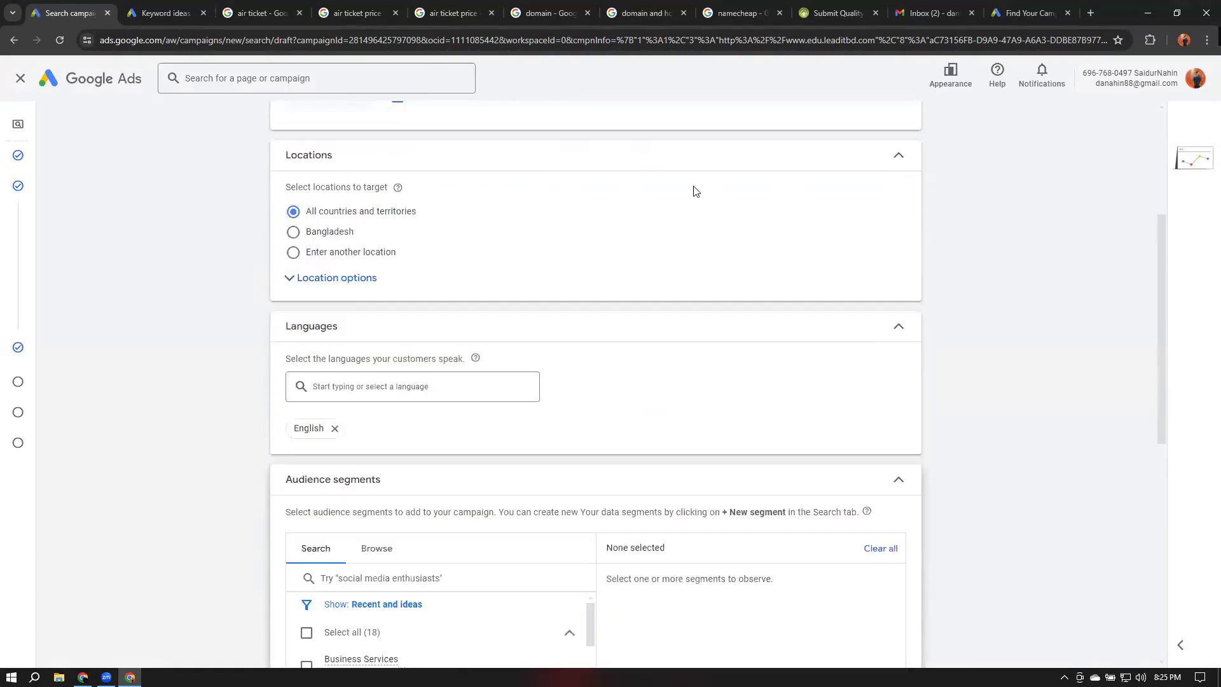
scroll(696, 191, "up", 1)
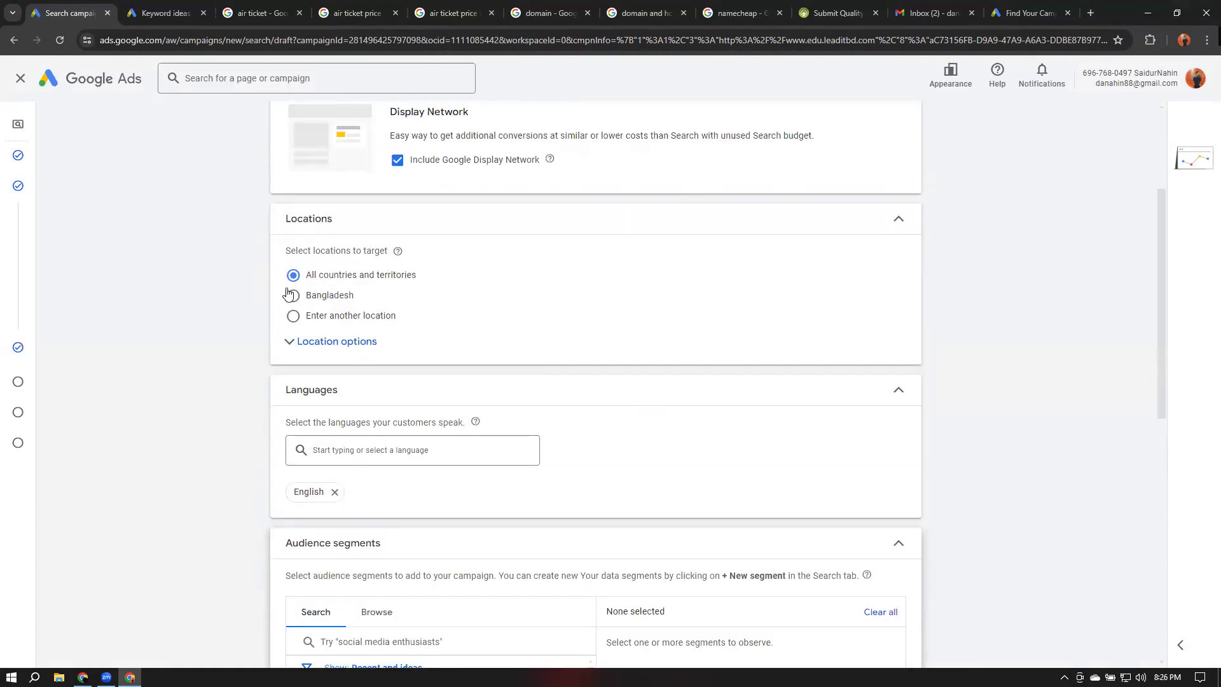
left_click(293, 315)
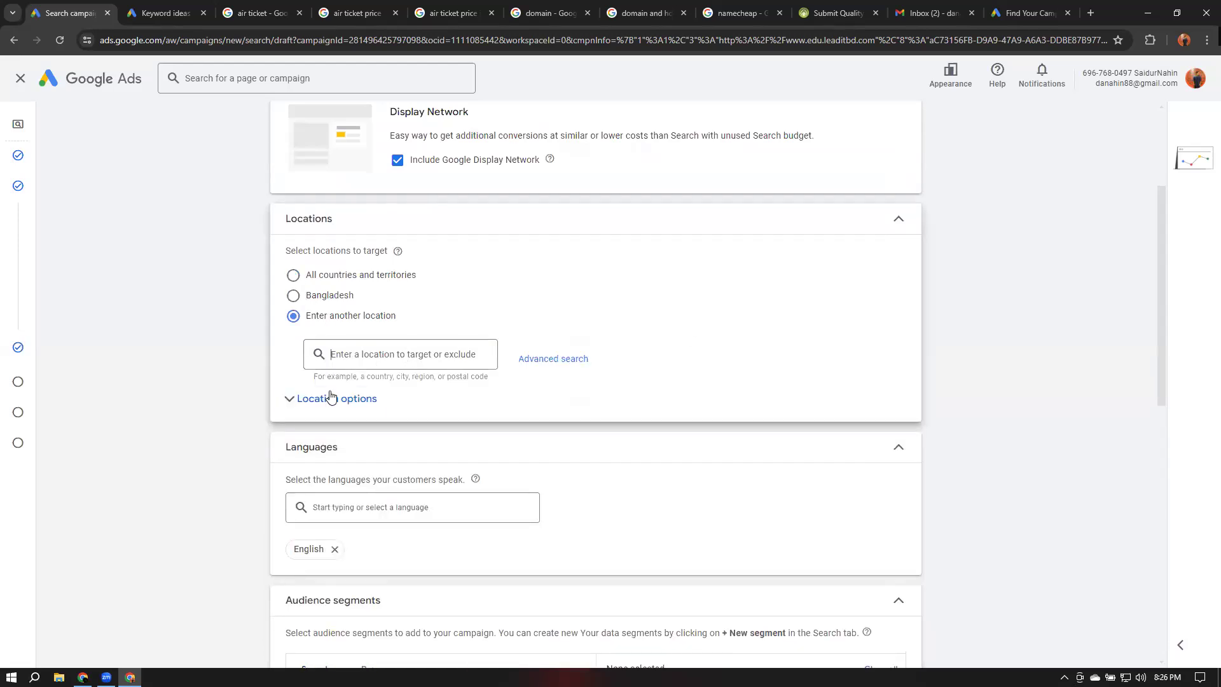
left_click(553, 358)
left_click(337, 257)
type("Dhaka")
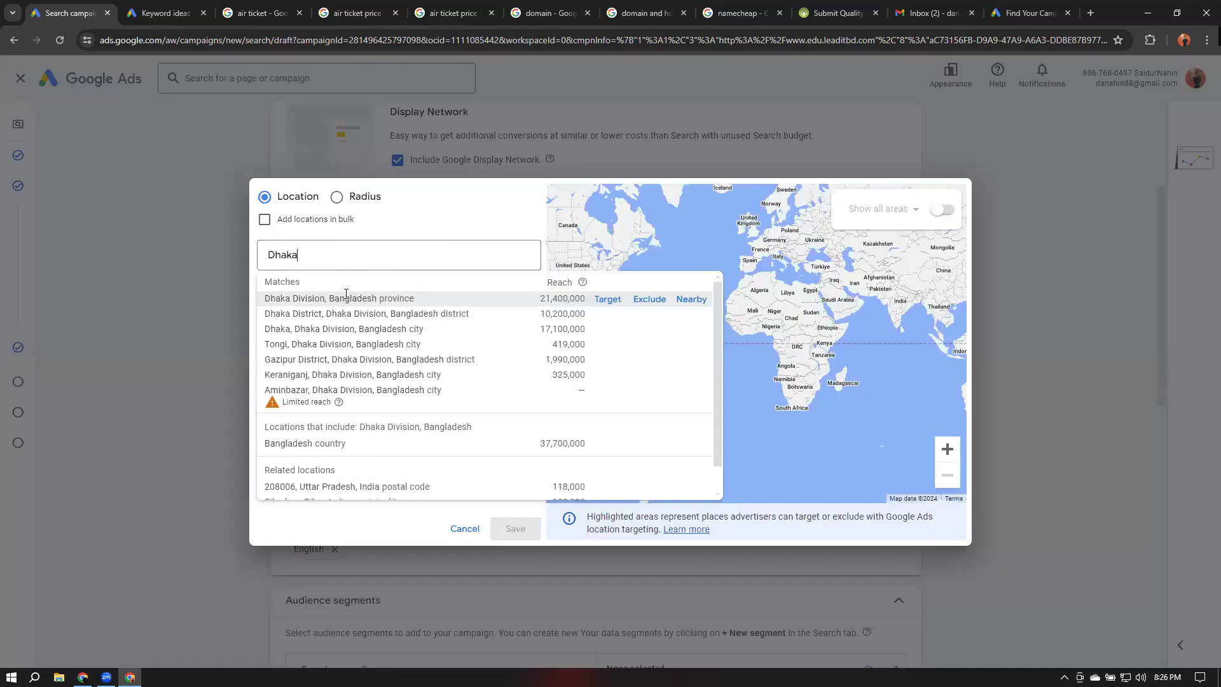
left_click(362, 298)
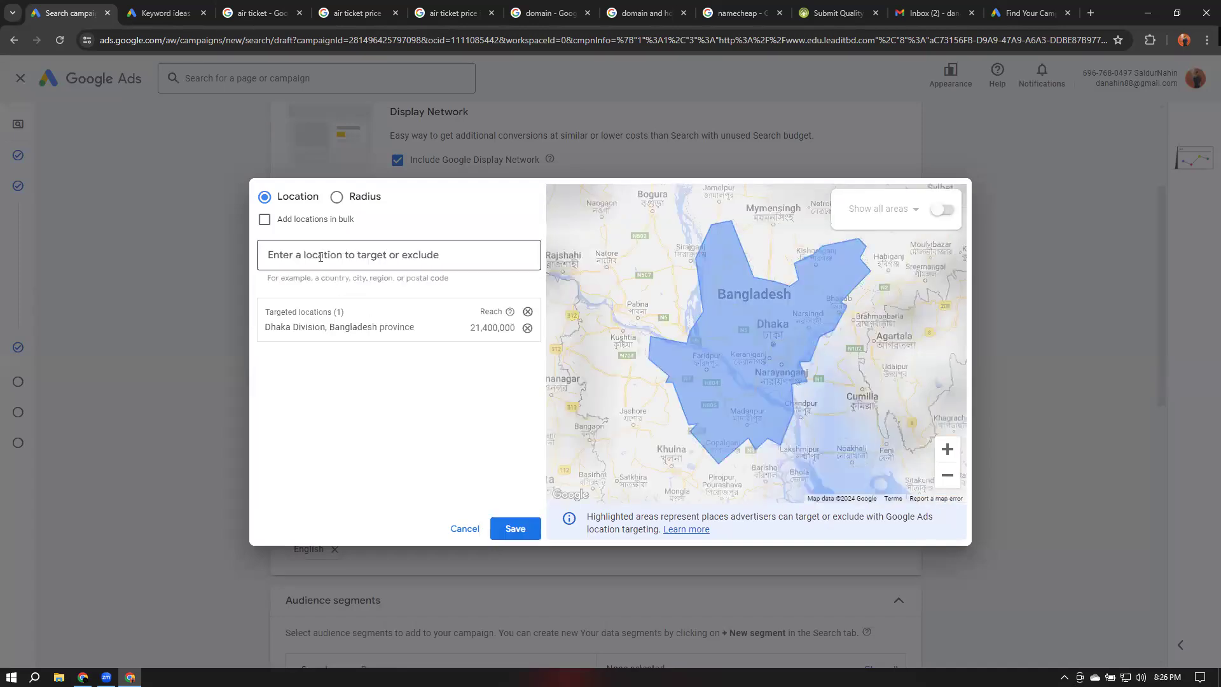
Add Chittagong Division, Bangladesh province as a second target and save the locations
type("chitta")
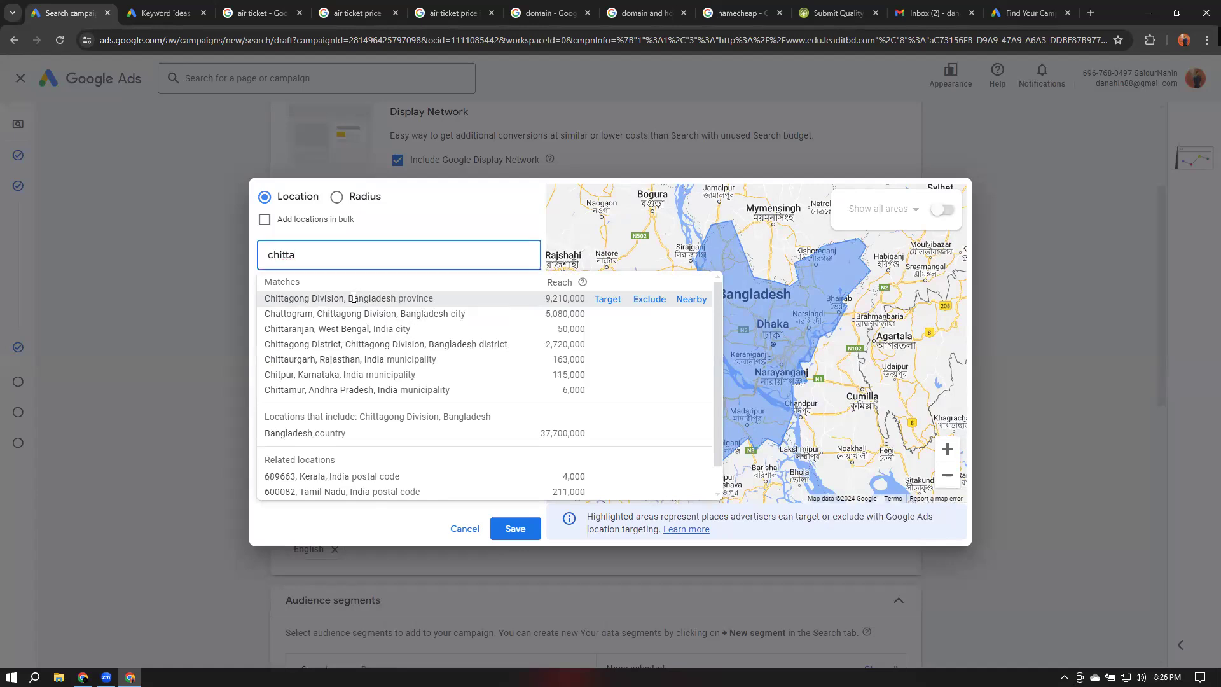
left_click(356, 297)
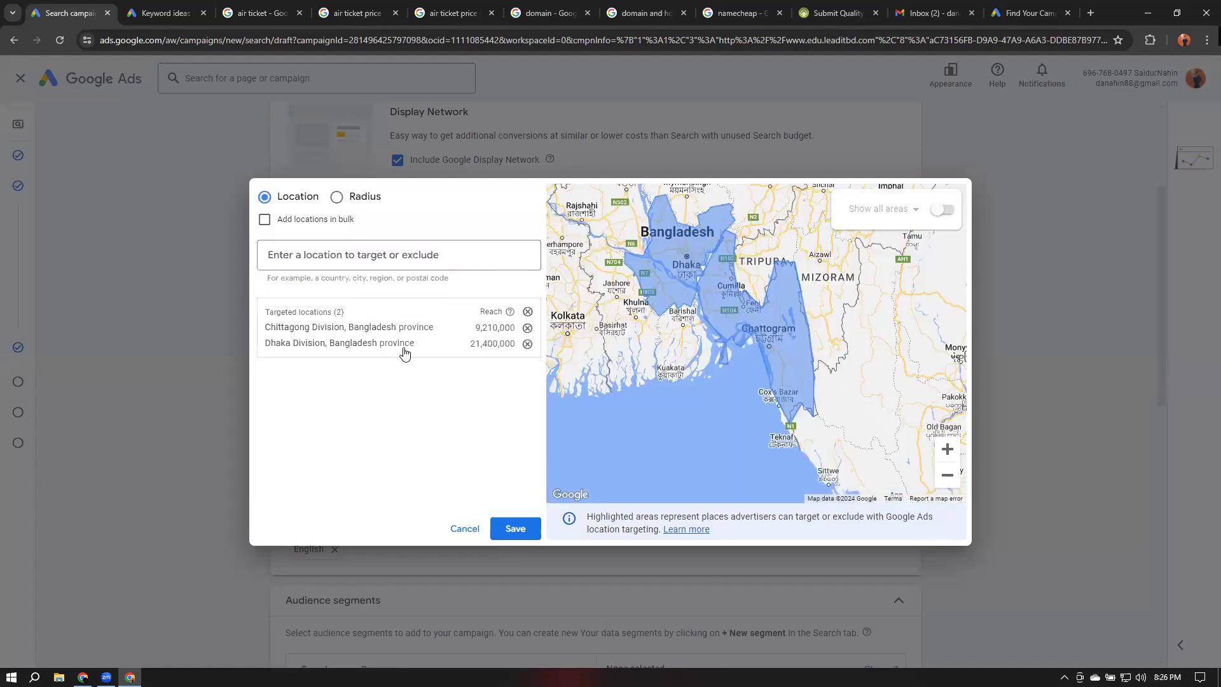
left_click(515, 528)
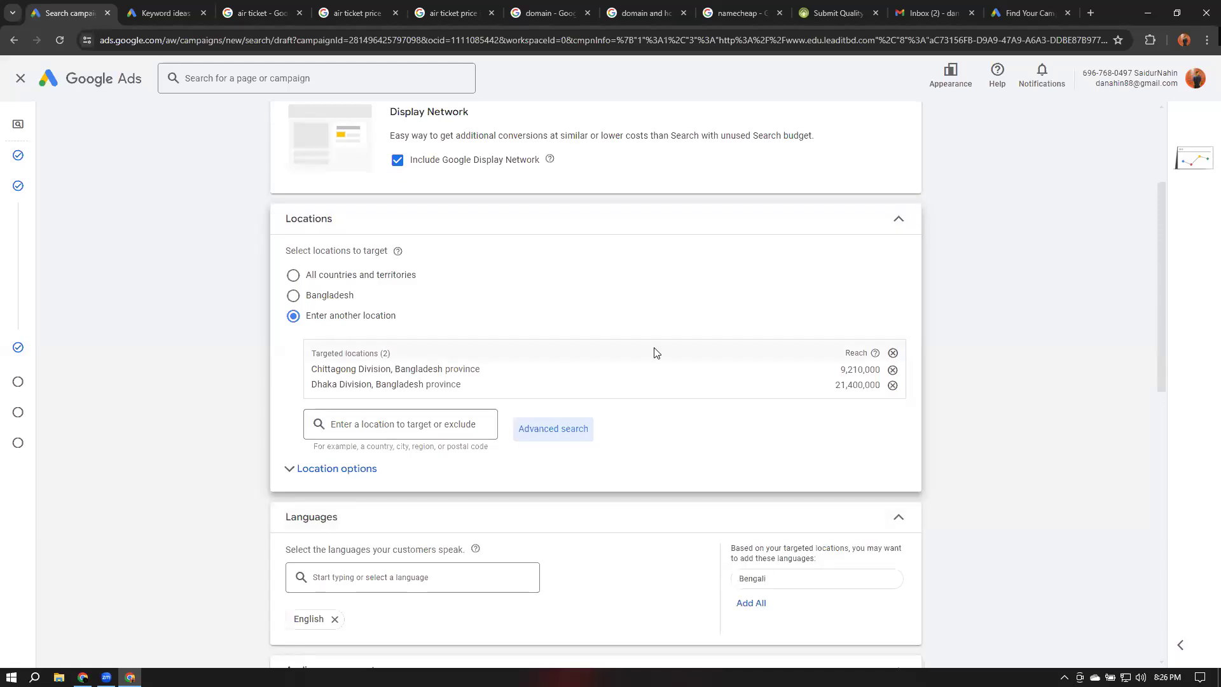
Add Bengali as a campaign language and collapse the Locations, Languages and Networks sections
scroll(654, 350, "down", 1)
left_click(895, 158)
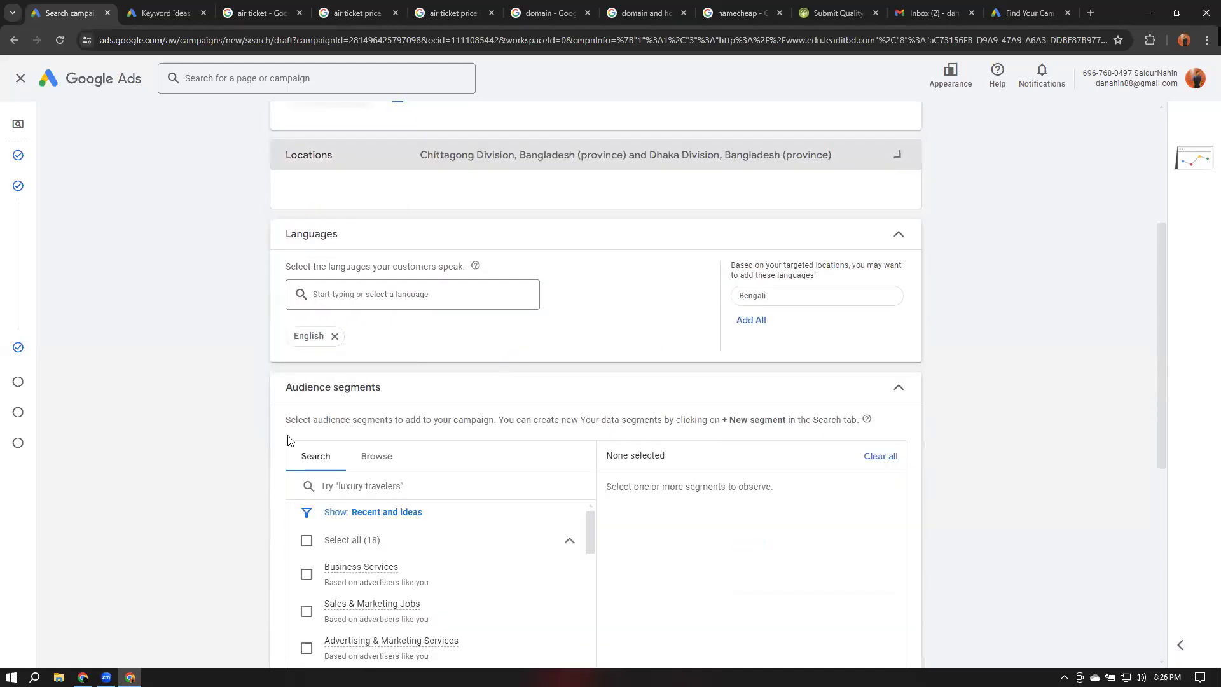
left_click(787, 259)
left_click(897, 196)
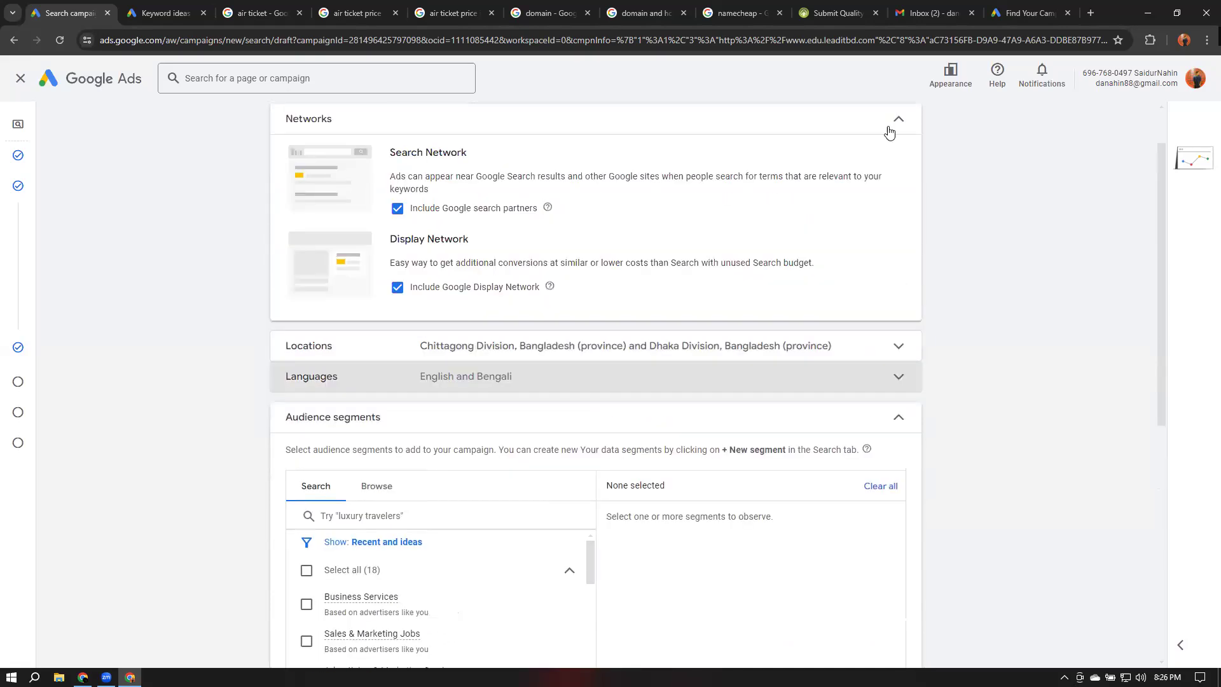
left_click(898, 120)
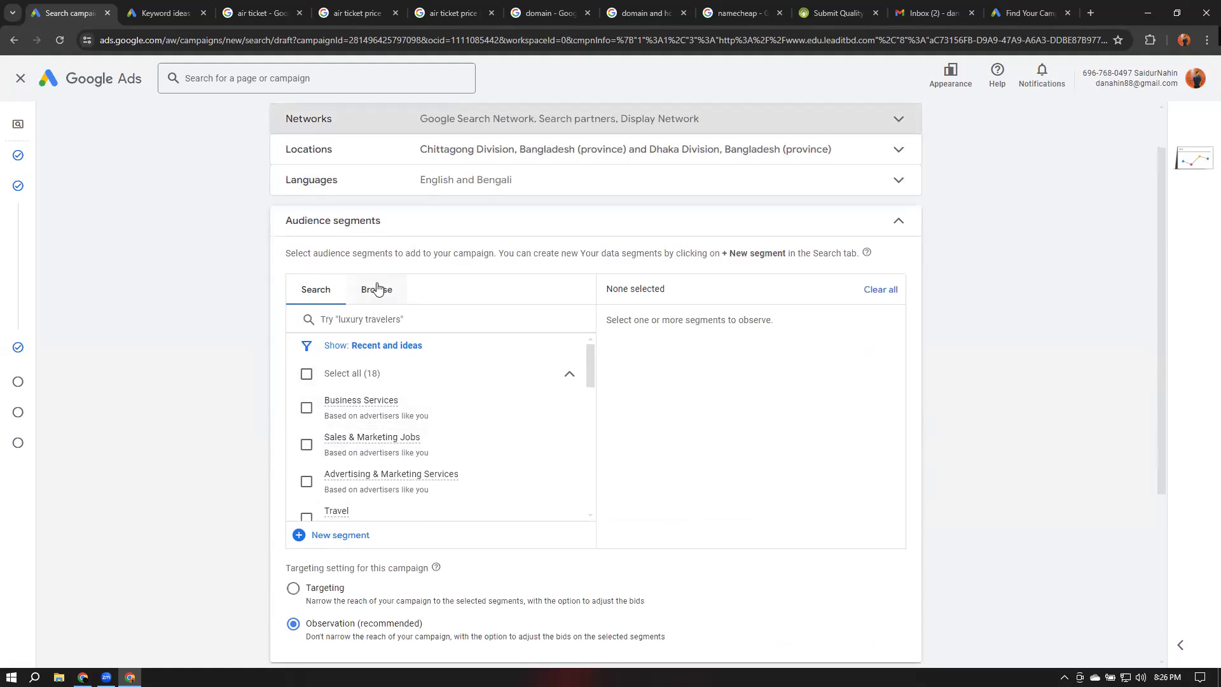
Browse the audience segment categories and search the segments for business
left_click(378, 290)
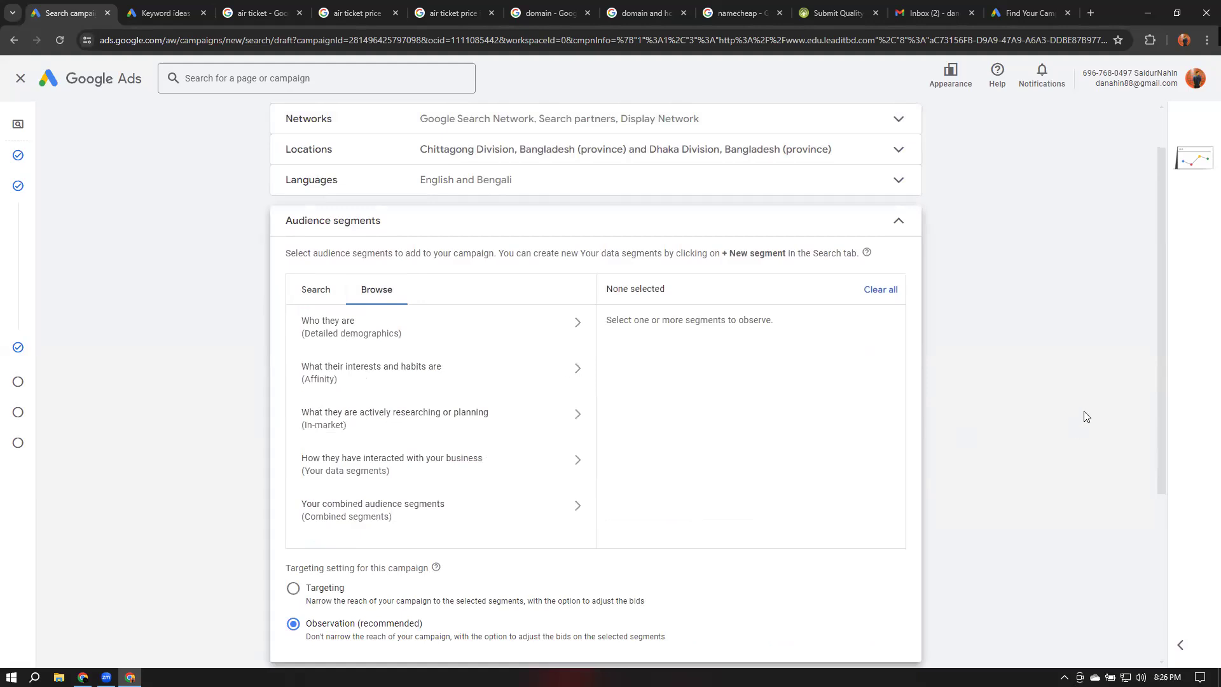
scroll(1086, 416, "down", 1)
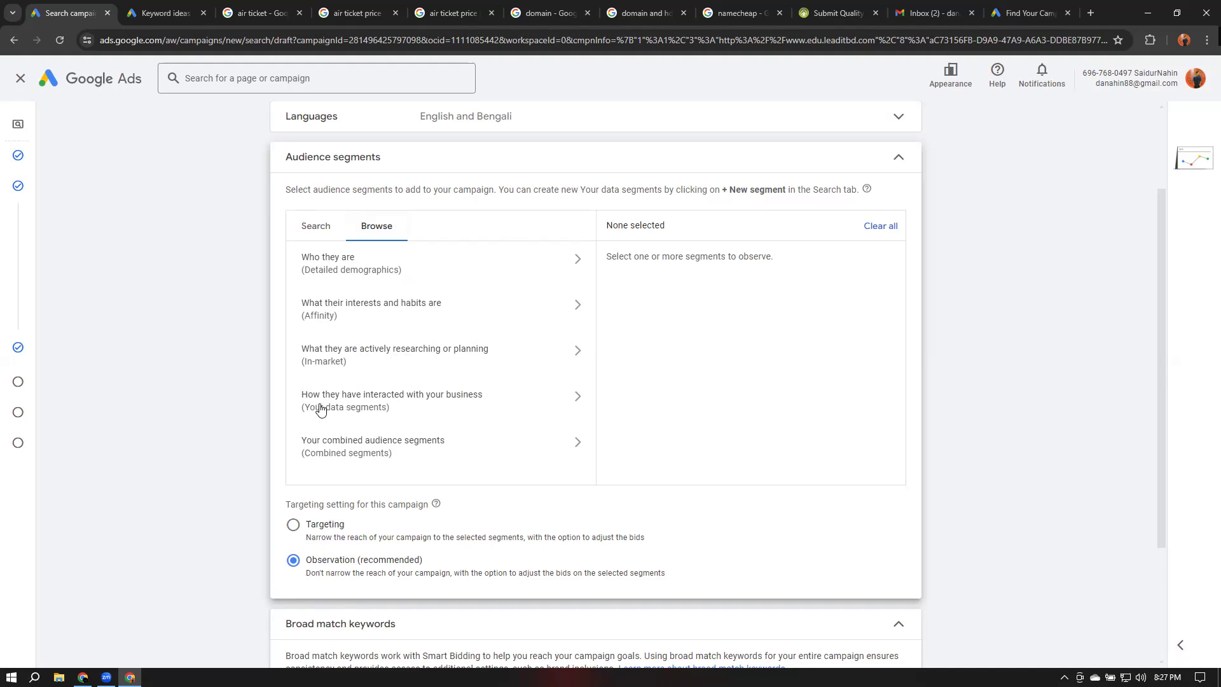
scroll(321, 408, "down", 2)
scroll(394, 337, "up", 2)
left_click(321, 230)
left_click(416, 257)
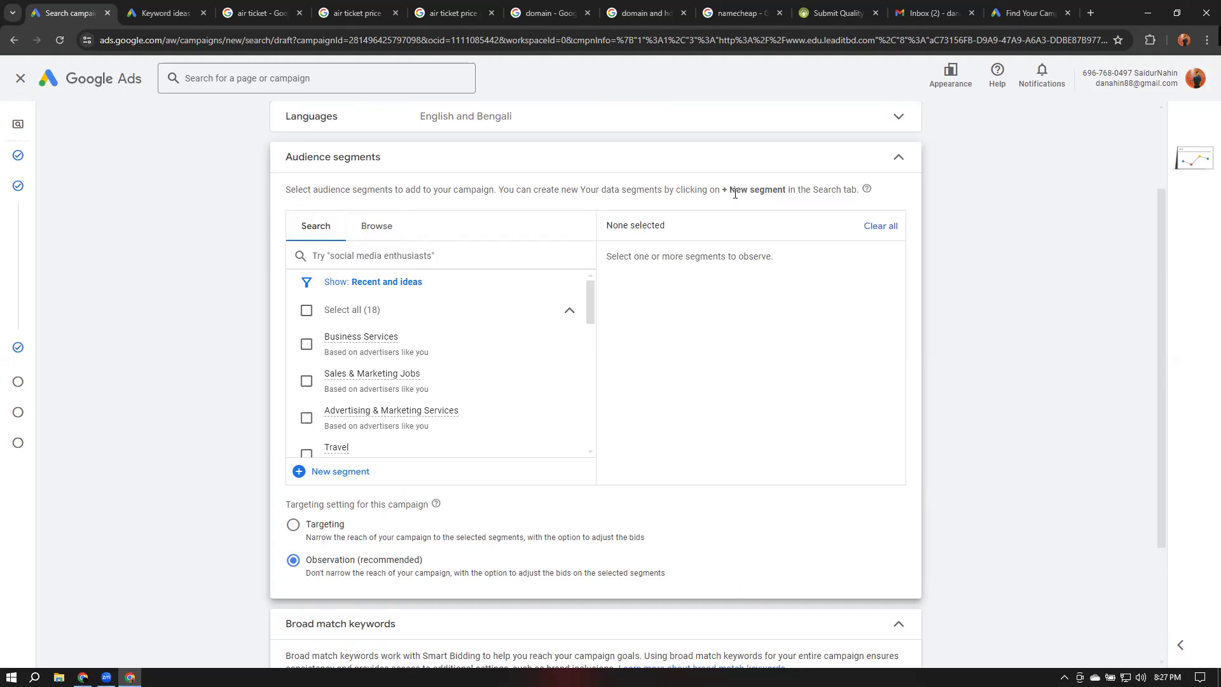
type("business")
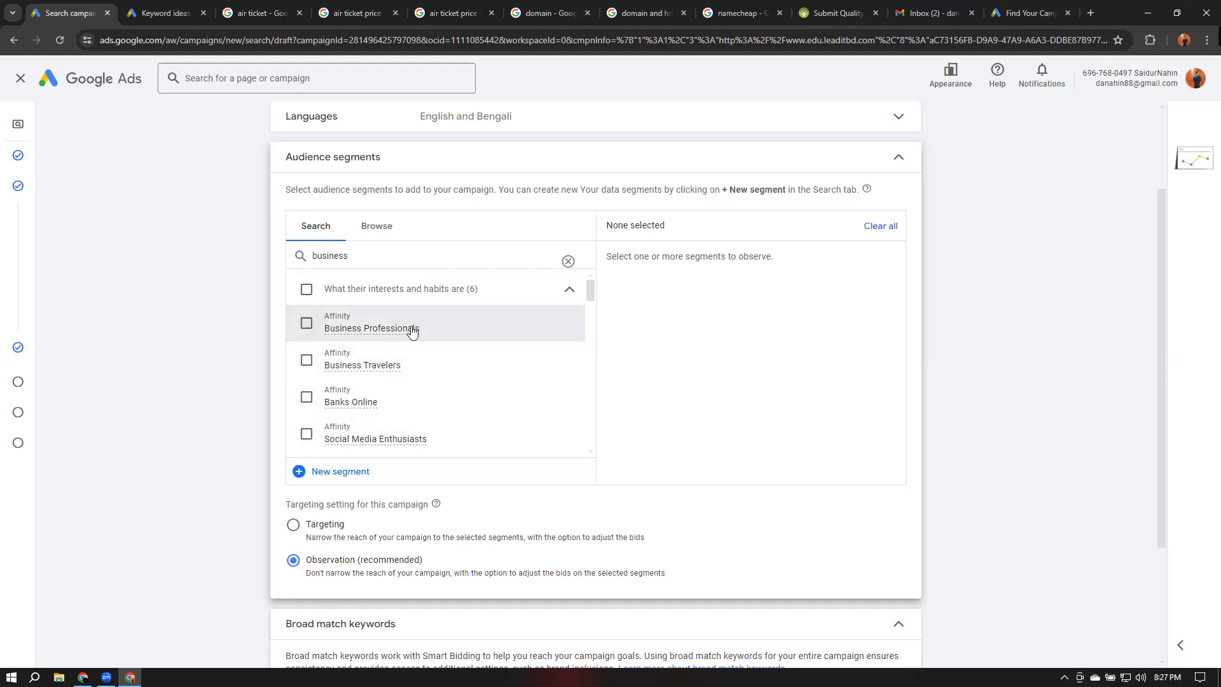
scroll(446, 331, "down", 2)
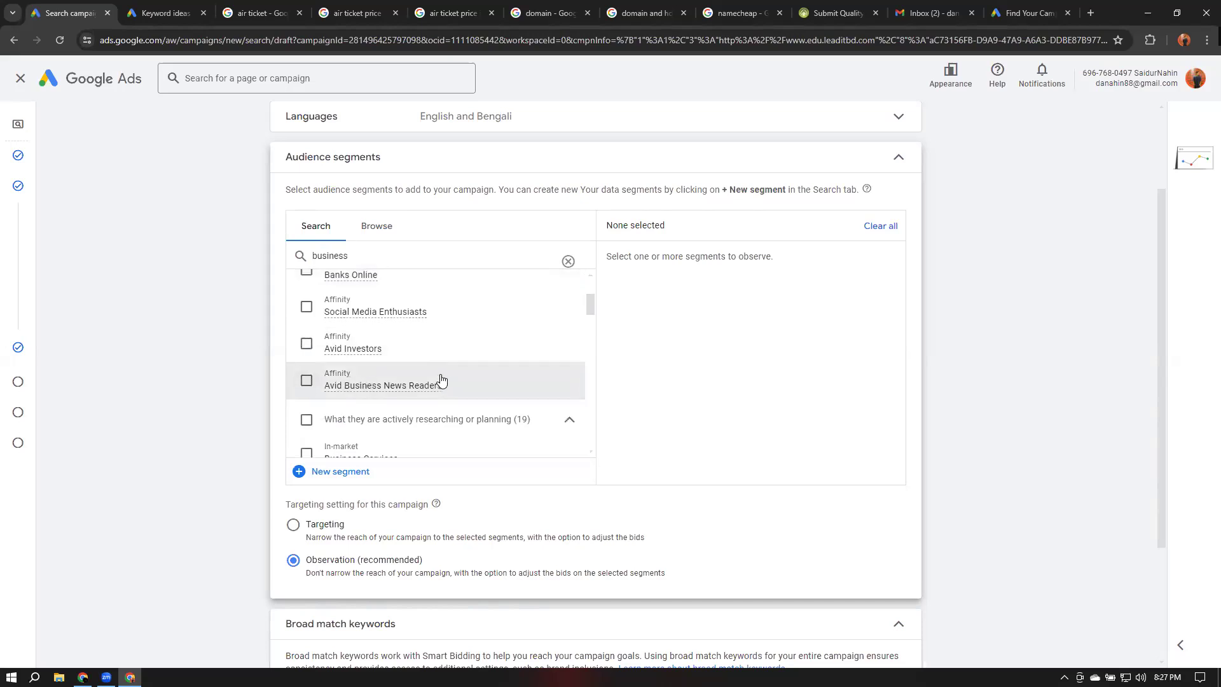
mouse_move(441, 391)
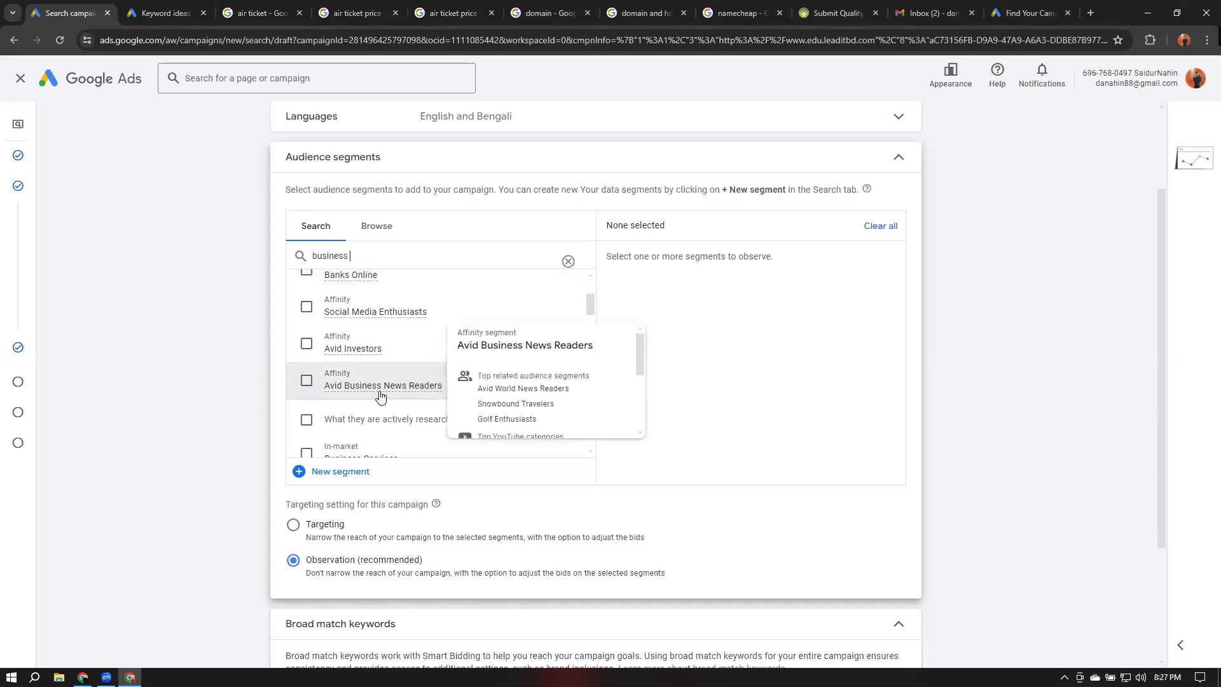
scroll(394, 393, "down", 1)
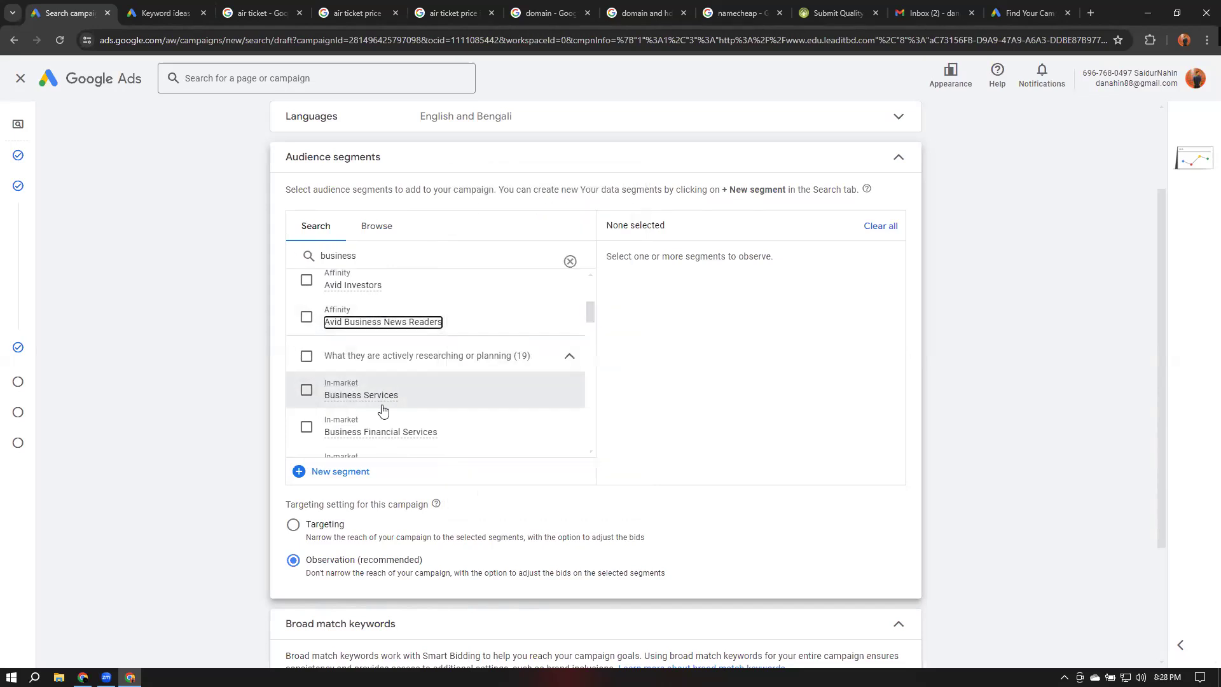
scroll(438, 431, "down", 1)
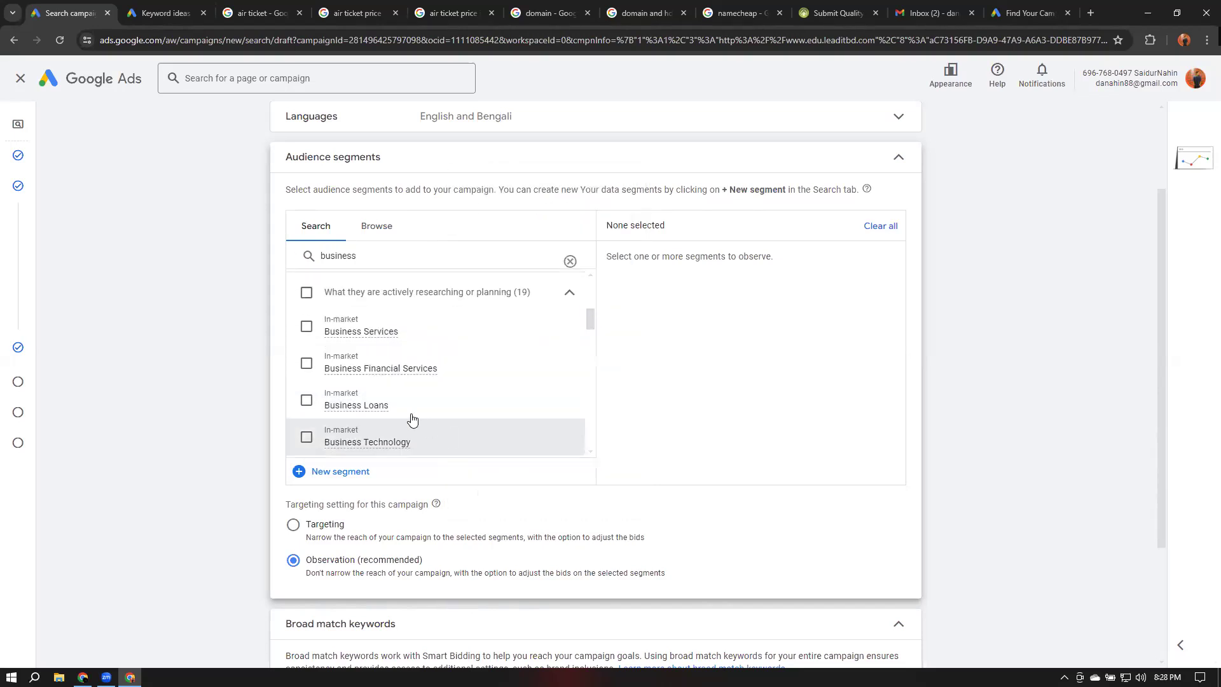
scroll(409, 375, "down", 1)
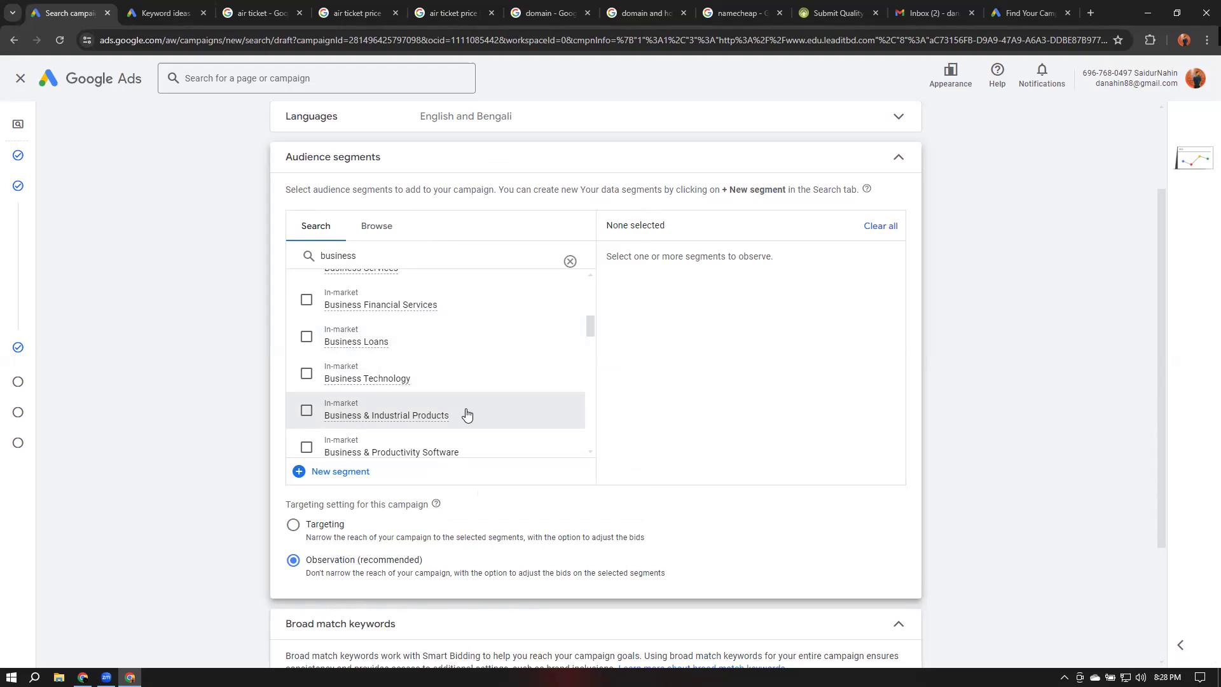
left_click(570, 260)
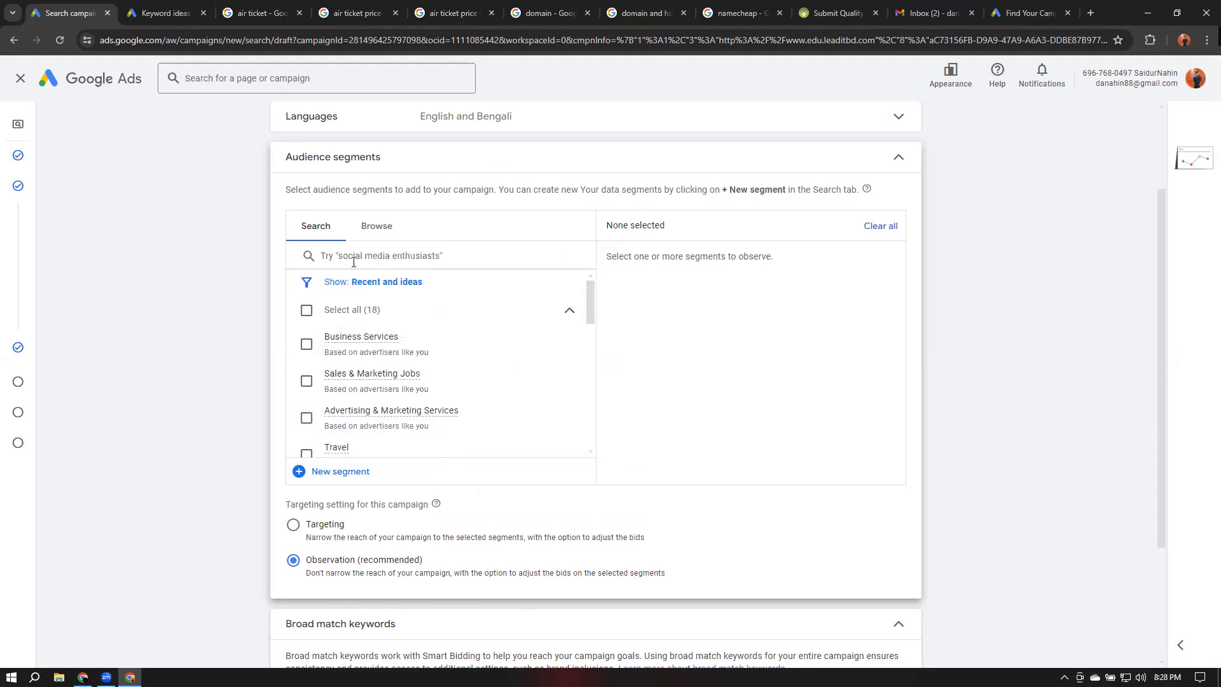
Search the audience segments for freelancing and review the matching in-market segments
type("free")
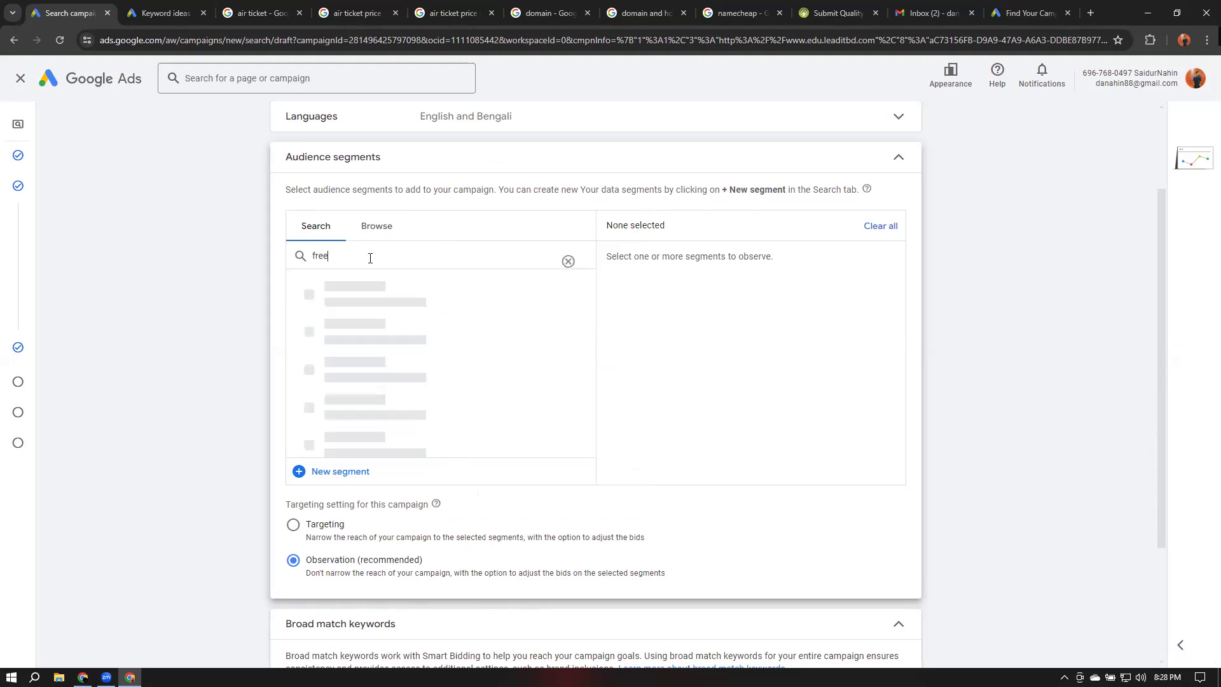
type("lancing")
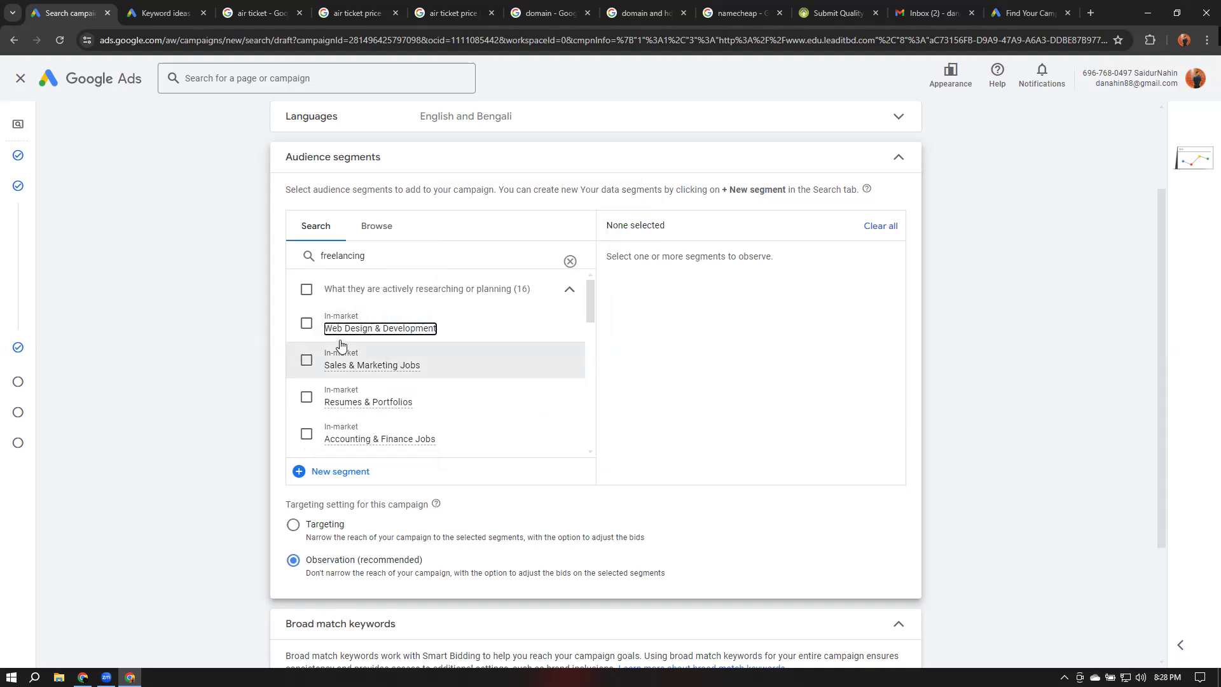
mouse_move(433, 335)
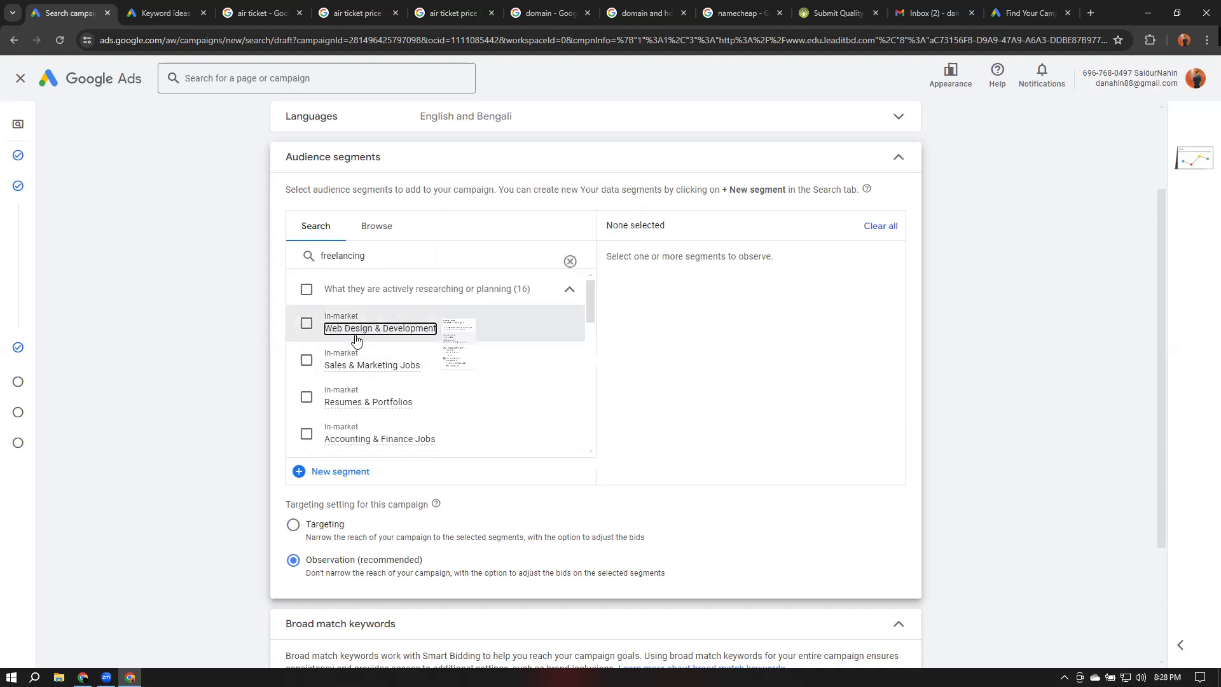
mouse_move(361, 372)
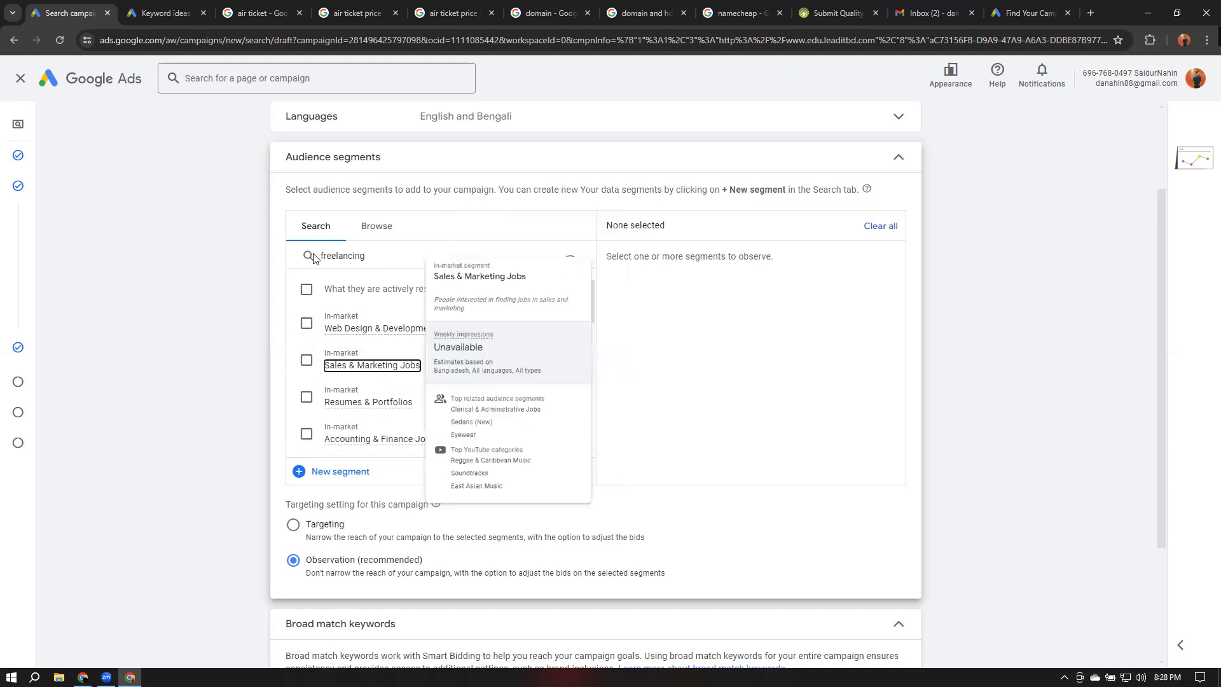
scroll(333, 326, "down", 1)
scroll(333, 326, "down", 3)
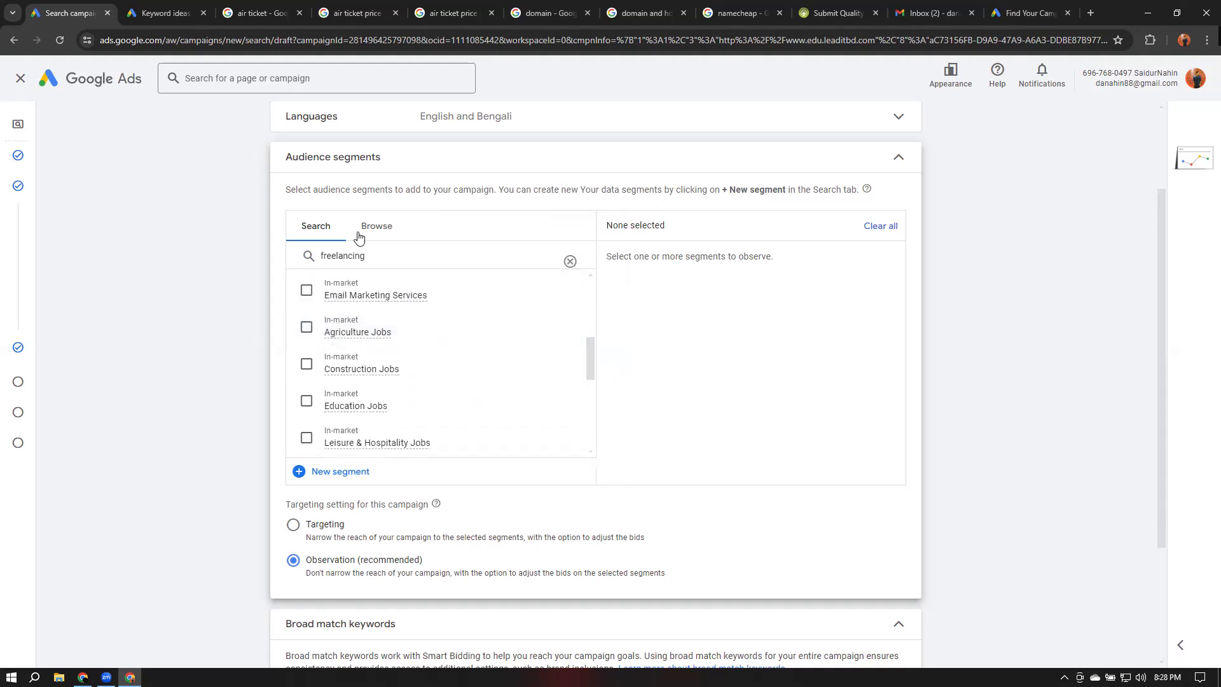
Clear the freelancing search and browse the Who they are demographic categories before returning to segment search
scroll(339, 356, "down", 4)
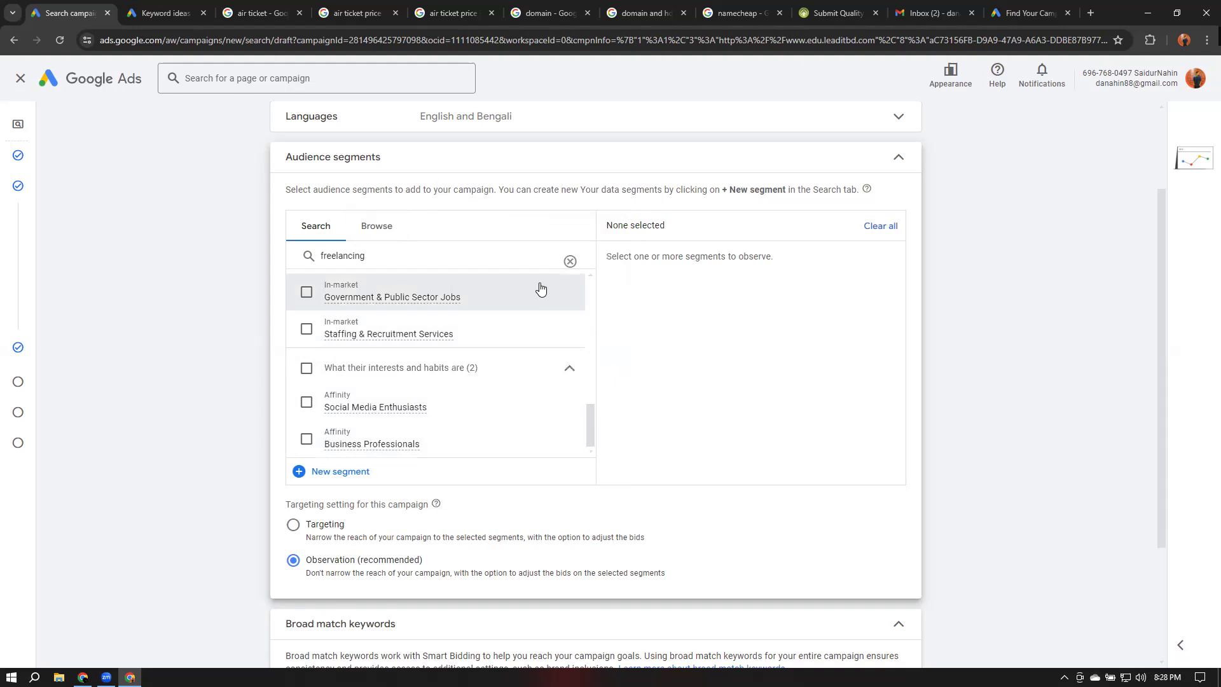
left_click(570, 261)
left_click(373, 228)
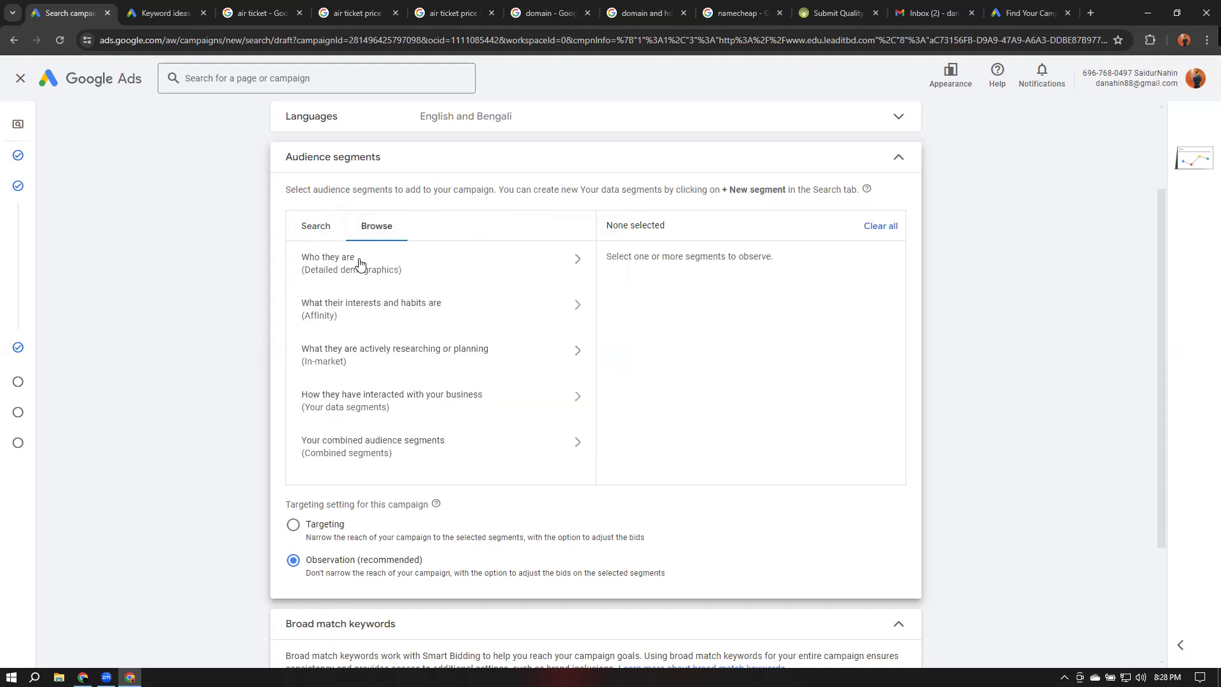
left_click(364, 258)
scroll(365, 343, "down", 1)
scroll(398, 322, "up", 2)
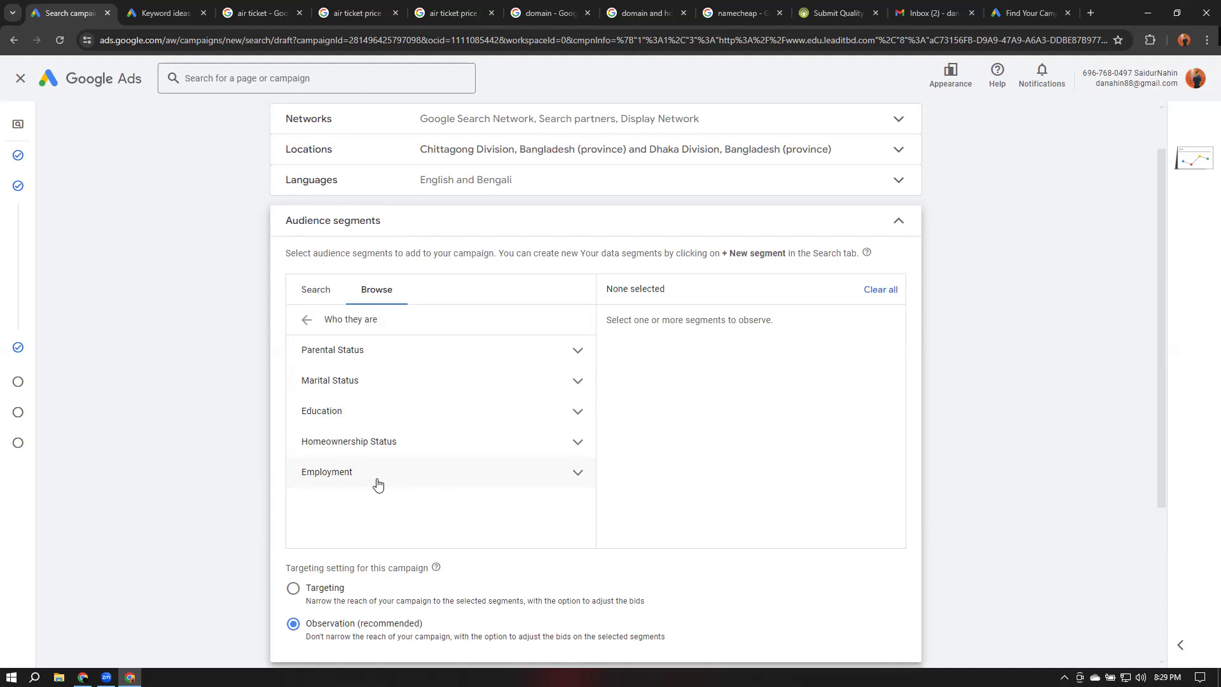
left_click(308, 320)
left_click(318, 294)
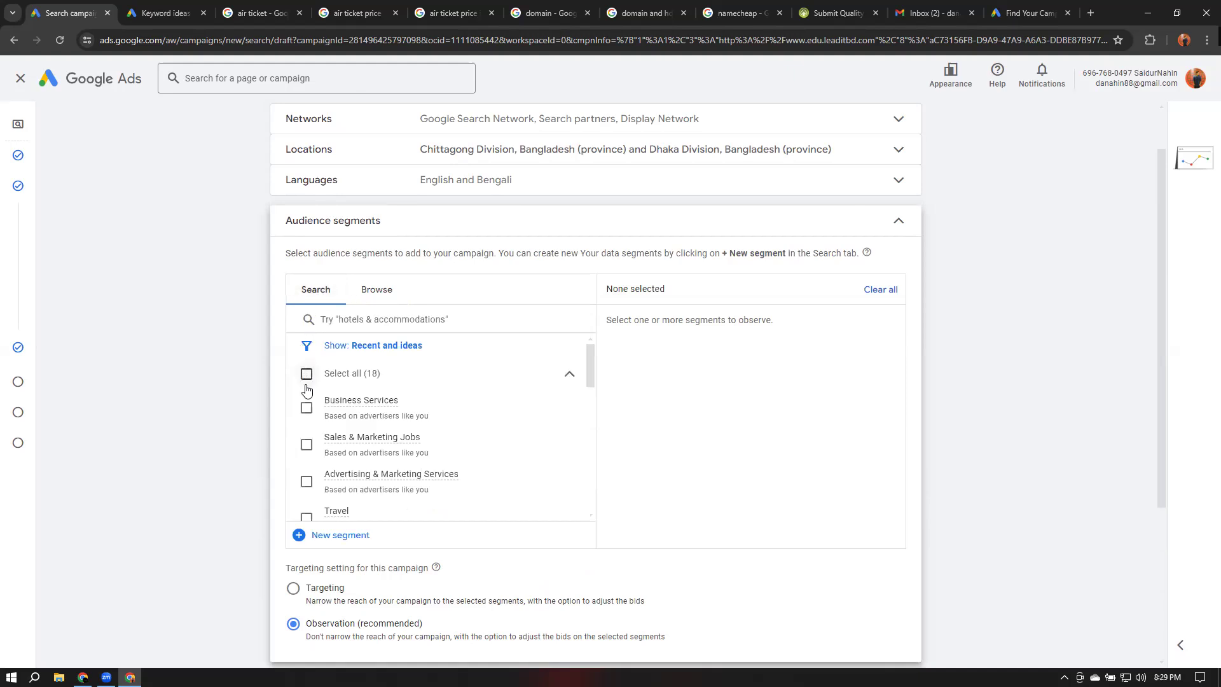
Select all 18 recent and suggested audience segments and collapse the Audience segments section
left_click(307, 375)
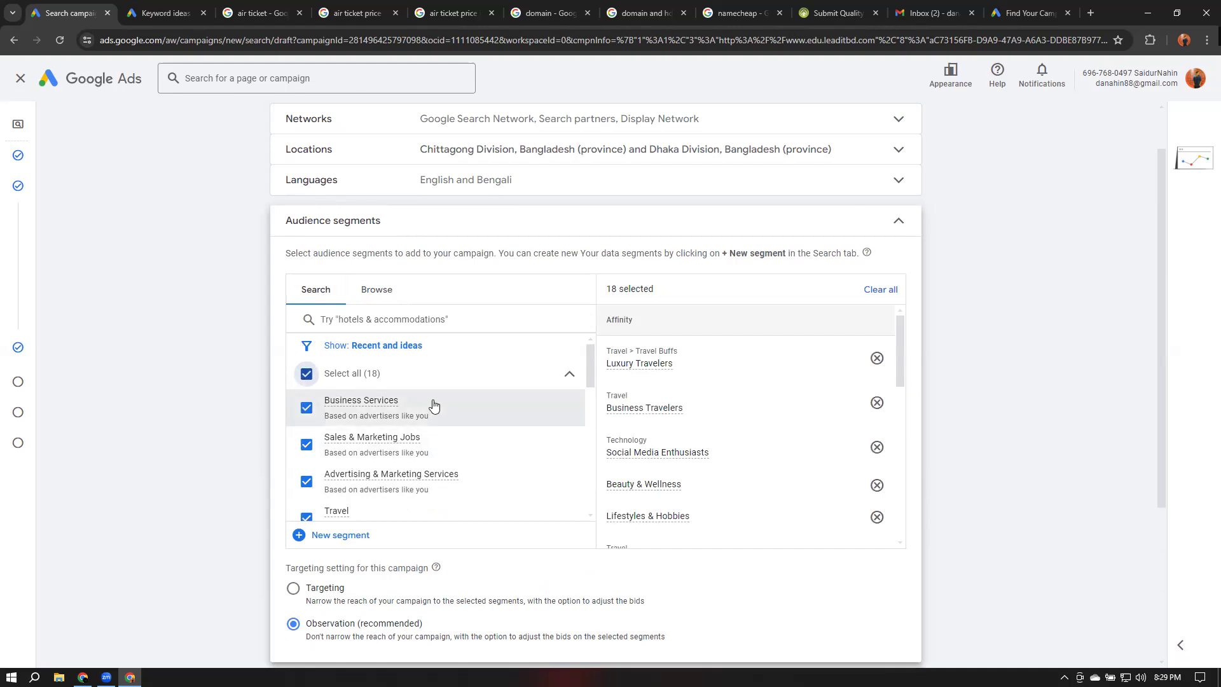
scroll(433, 407, "down", 3)
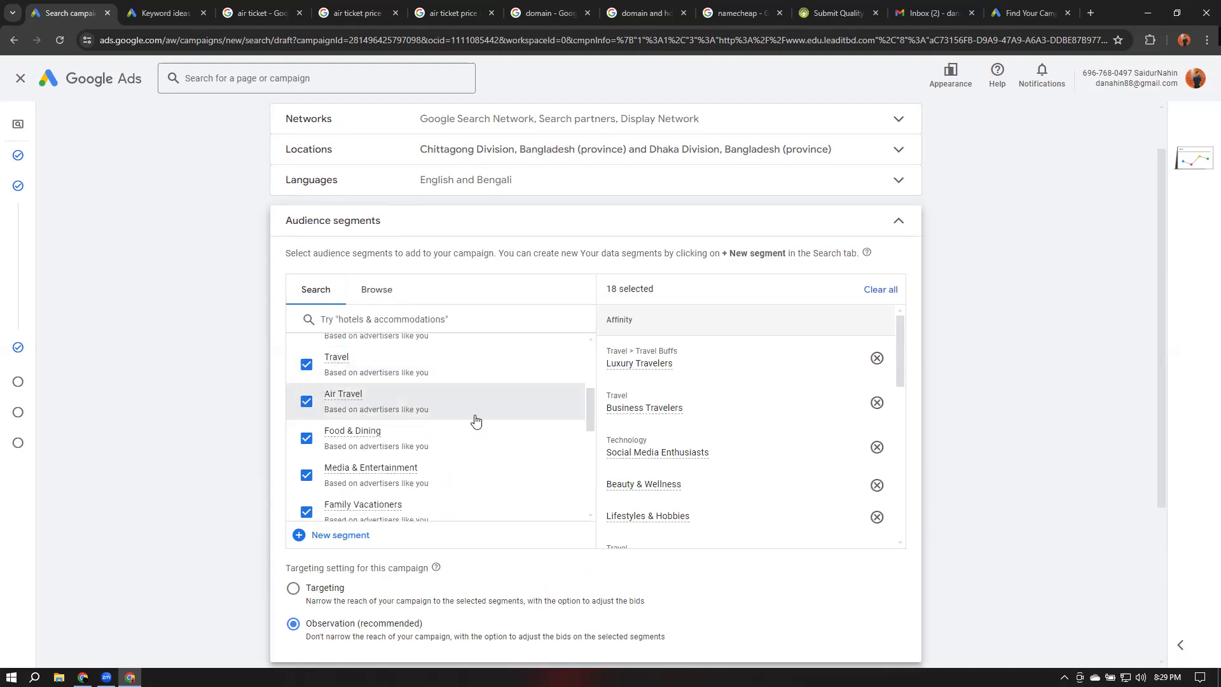
left_click(383, 298)
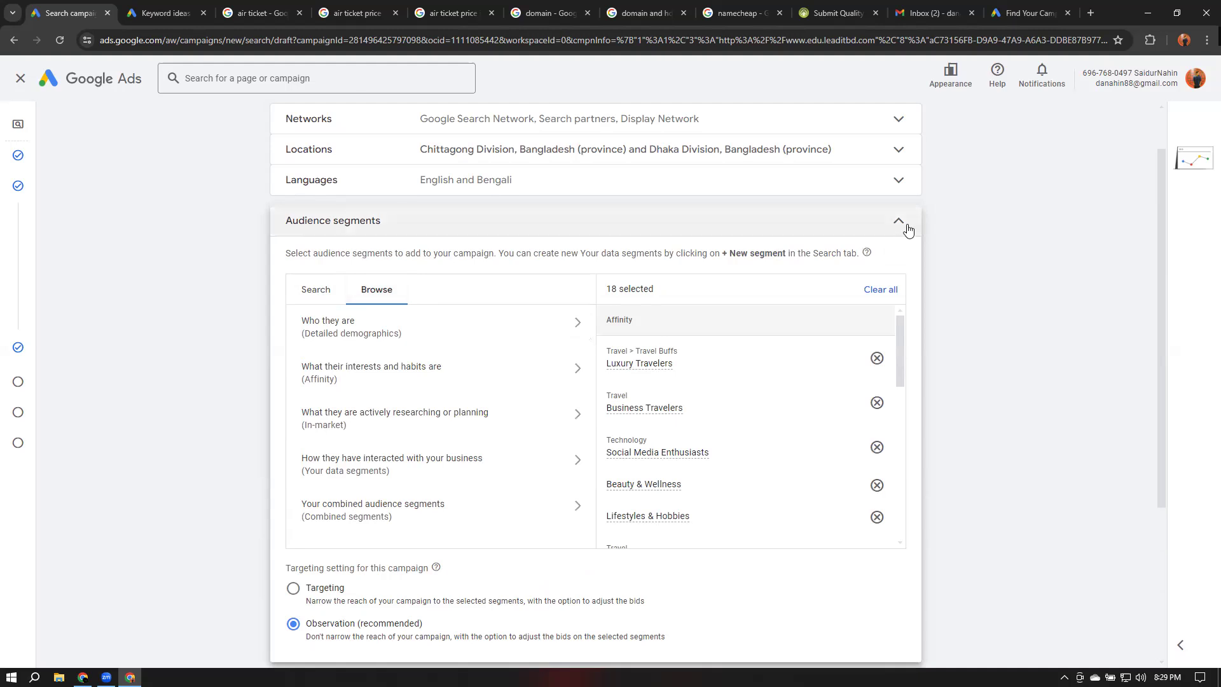
scroll(337, 495, "down", 1)
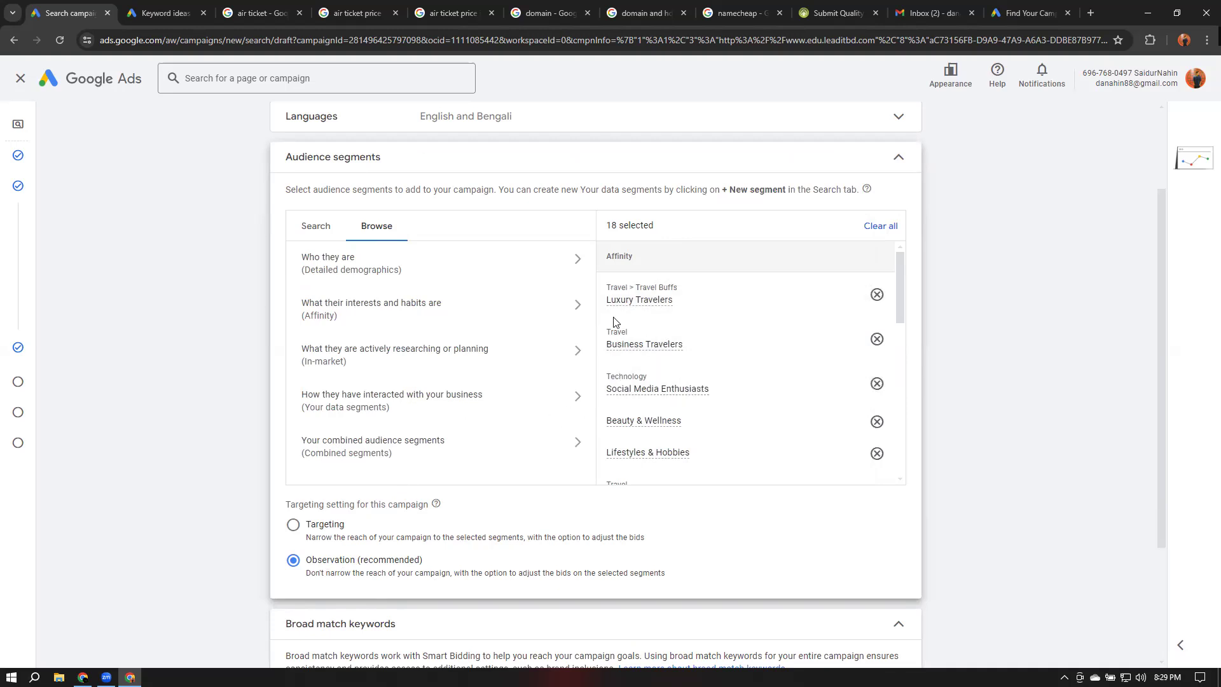
left_click(898, 161)
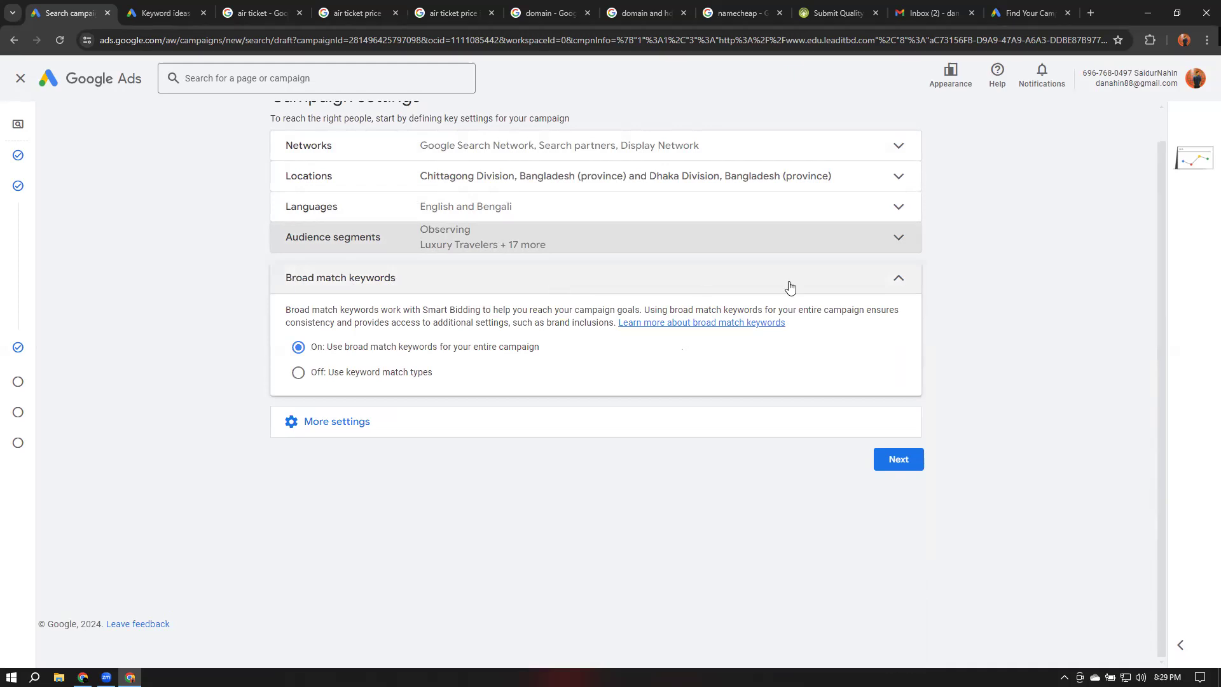
Collapse Broad match keywords, open More settings and review Ad rotation, keeping Optimize: Prefer best performing ads
left_click(896, 279)
left_click(336, 314)
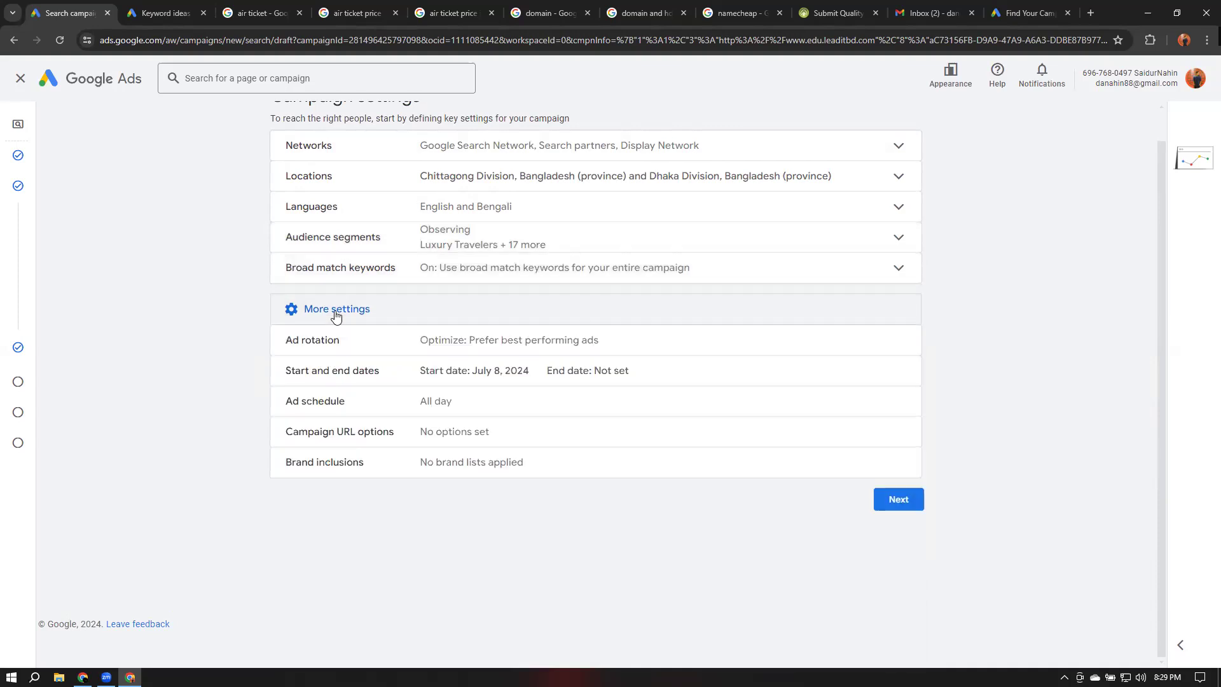
left_click(294, 341)
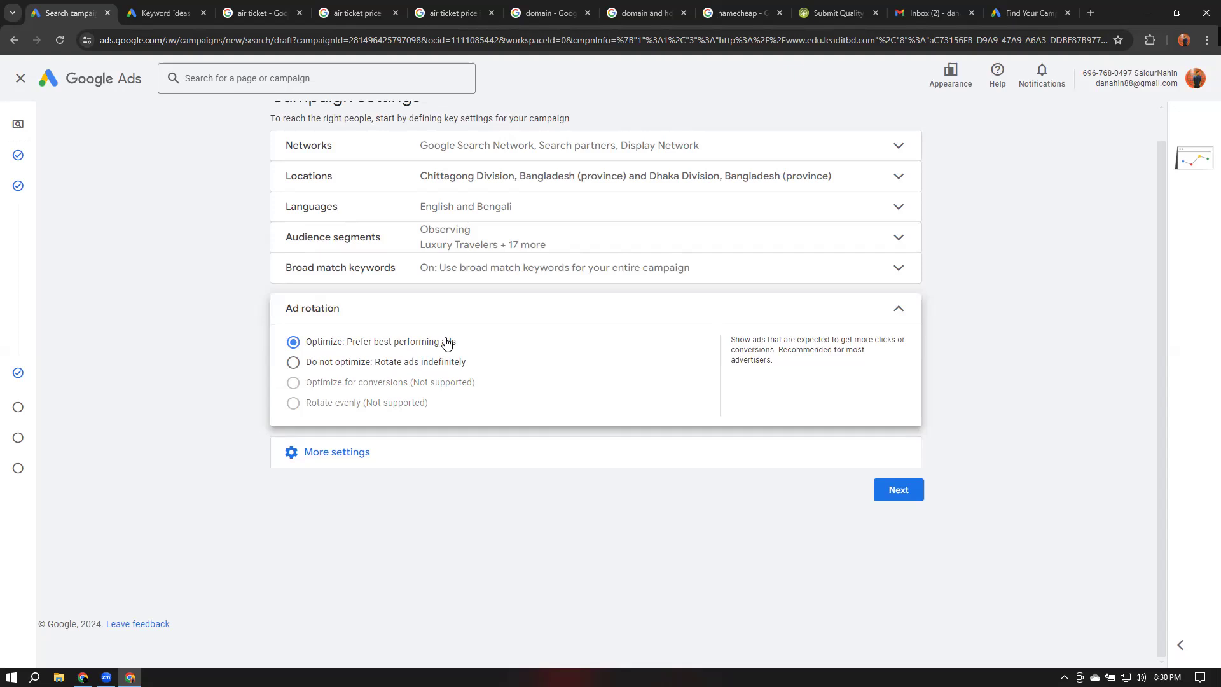
left_click(897, 311)
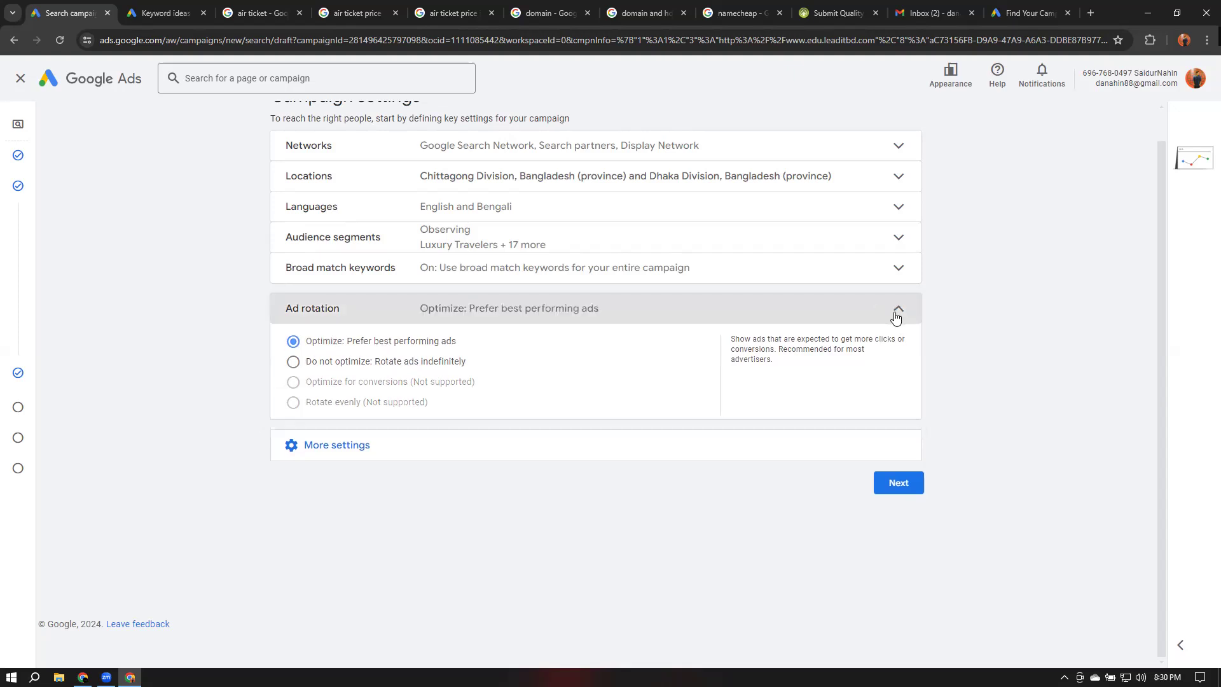
left_click(315, 340)
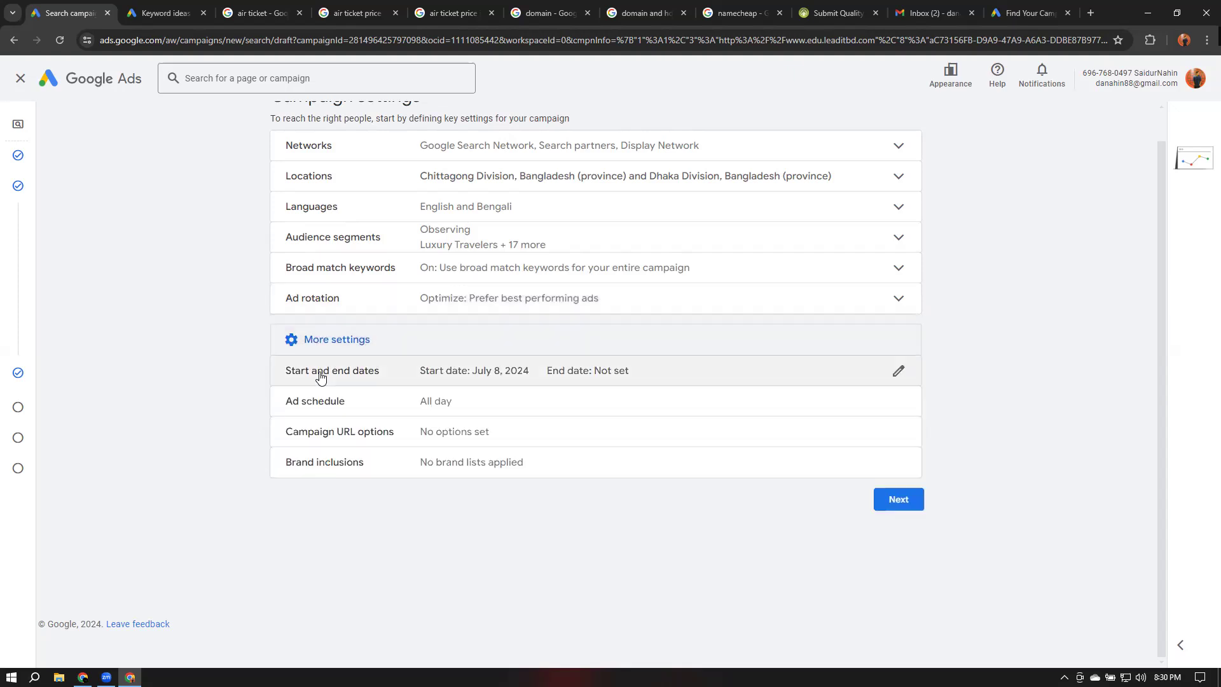
Open Start and end dates and set the campaign end date to July 31, 2024
left_click(551, 373)
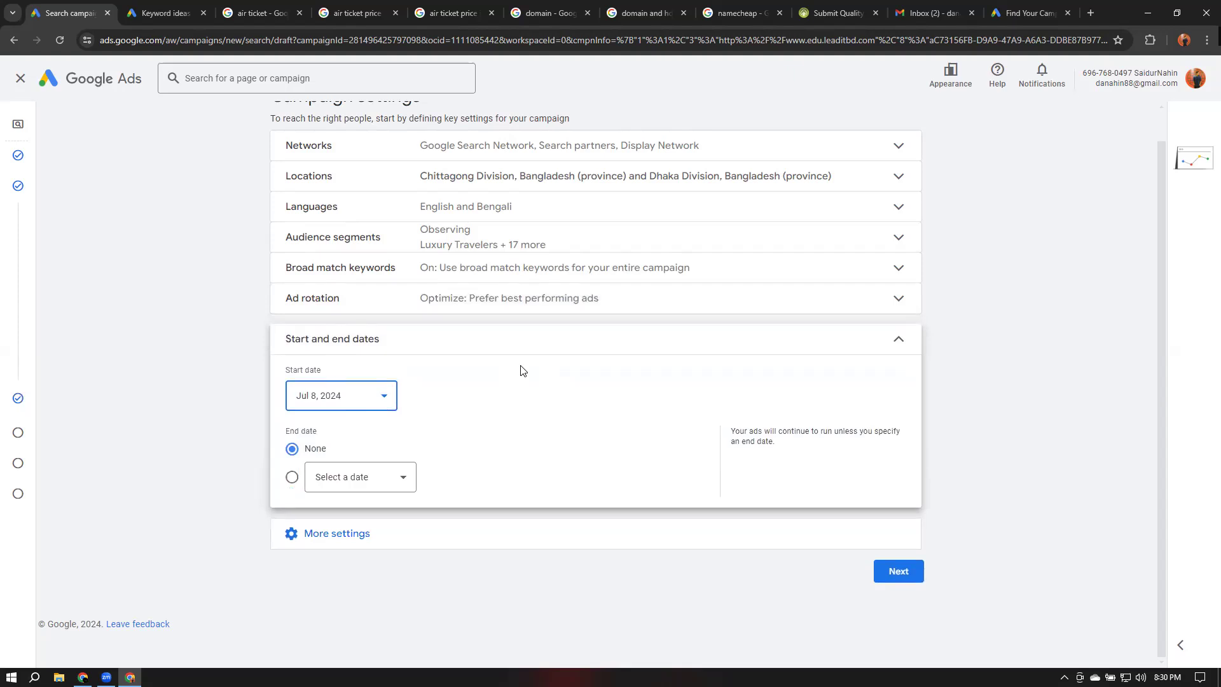
left_click(355, 478)
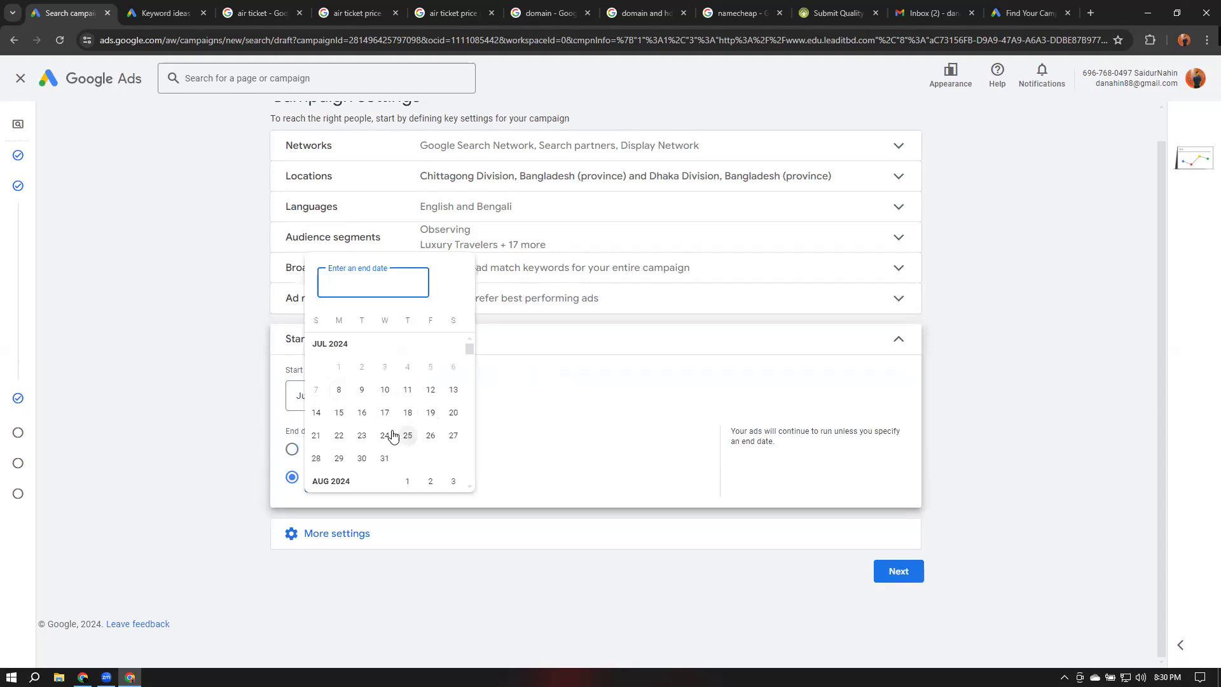
left_click(384, 458)
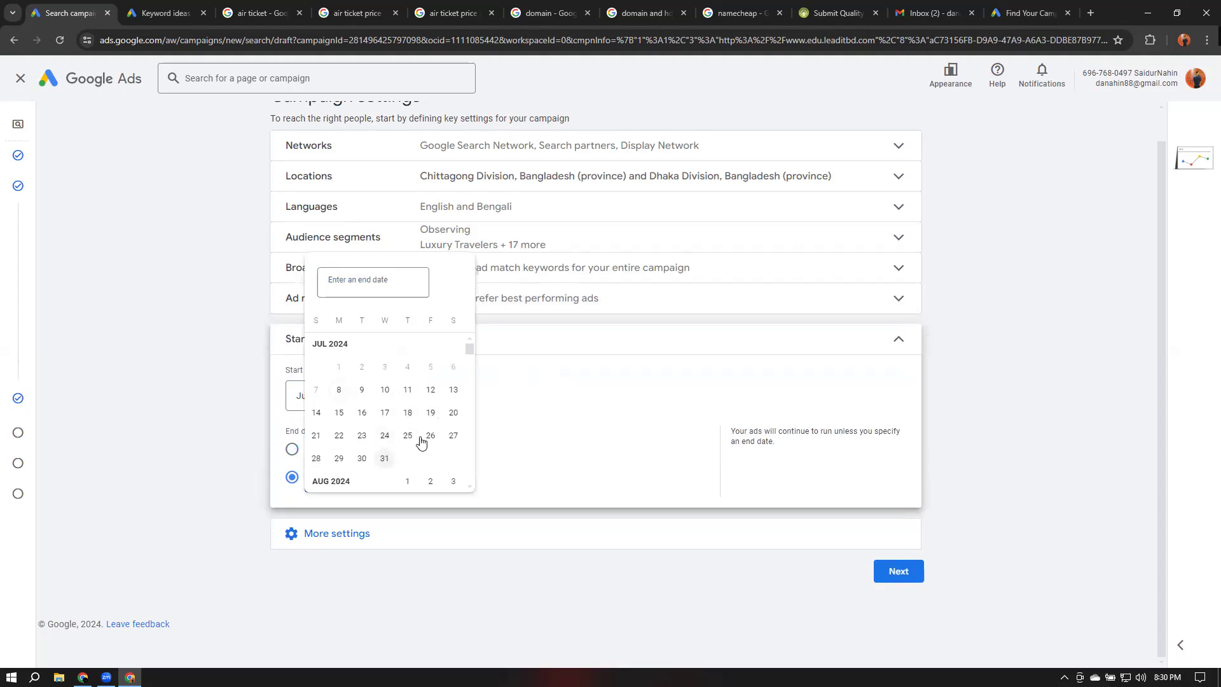
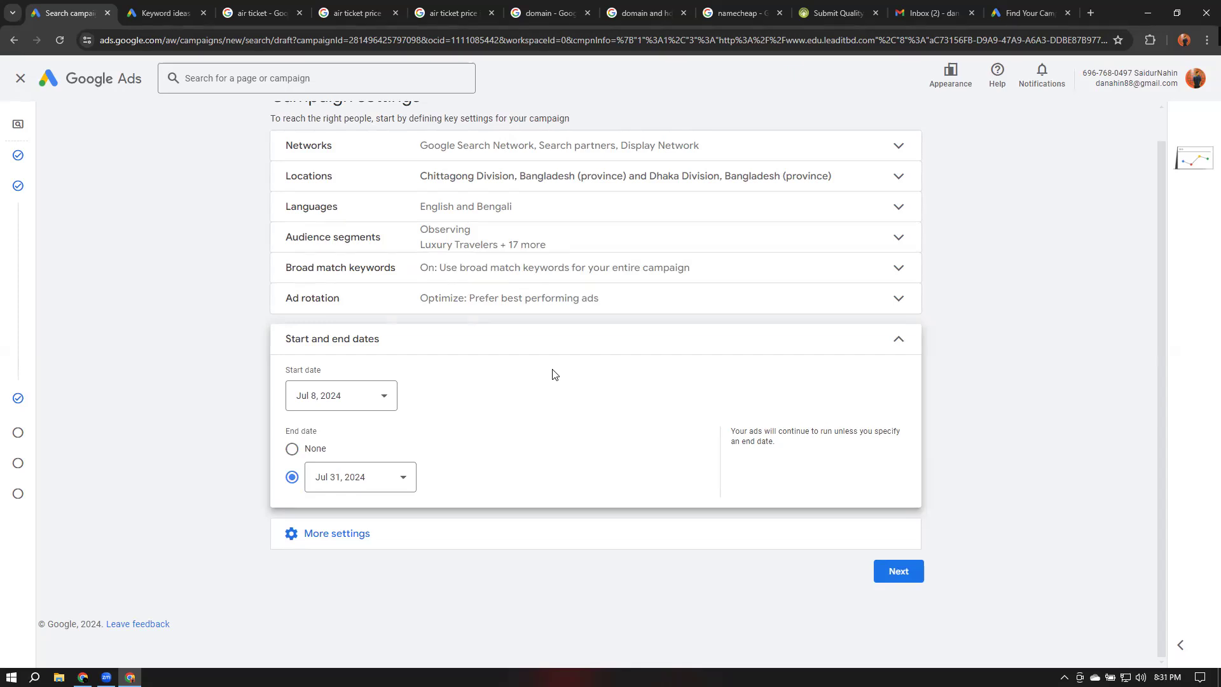
Open the Ad schedule under More settings and set the daily start time to 07:00
left_click(905, 350)
left_click(349, 374)
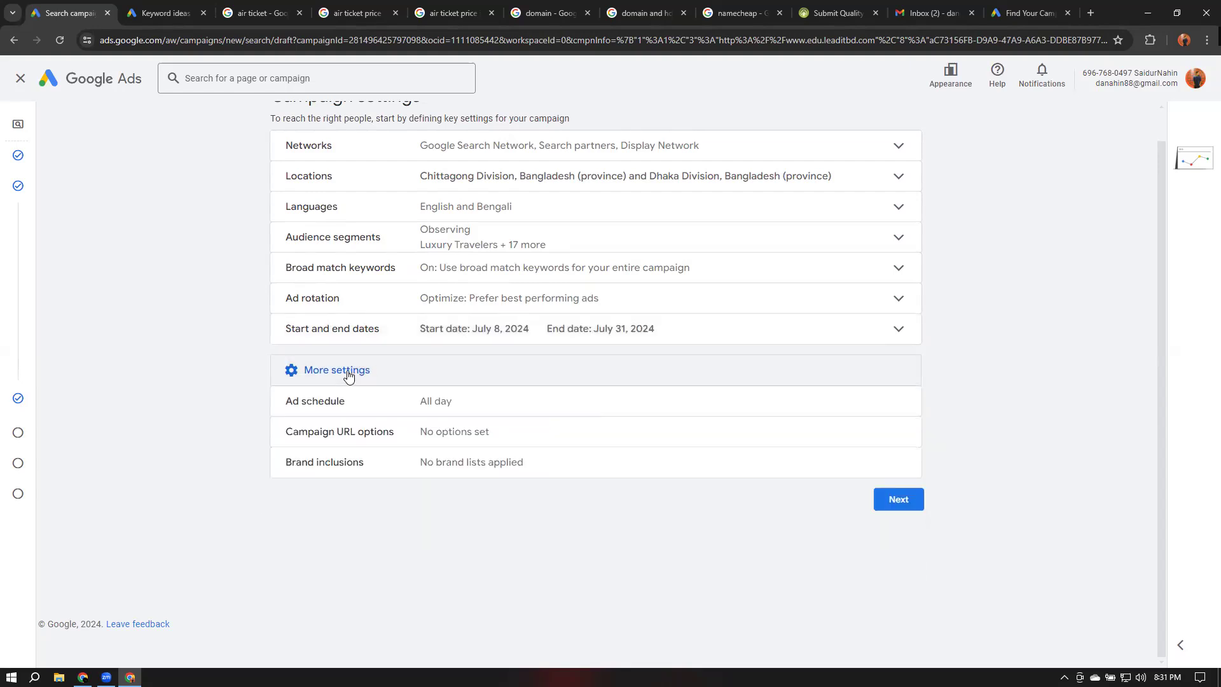
left_click(305, 398)
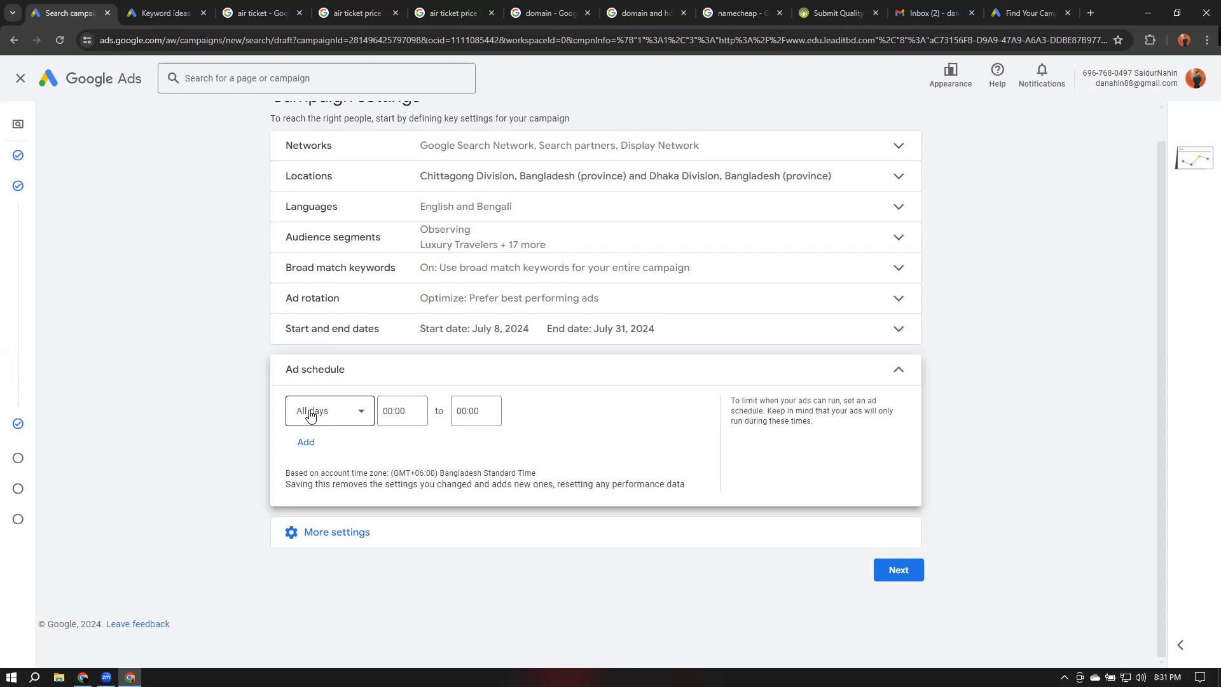
left_click(398, 414)
scroll(399, 267, "down", 5)
scroll(402, 336, "down", 3)
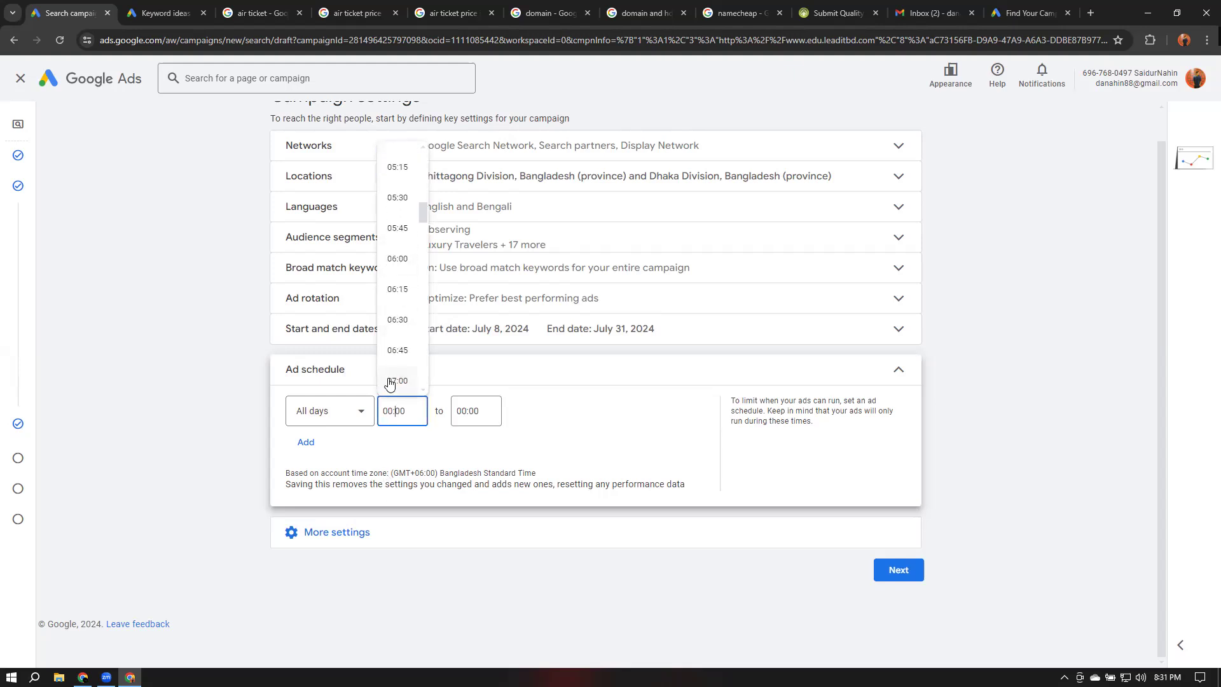
left_click(398, 380)
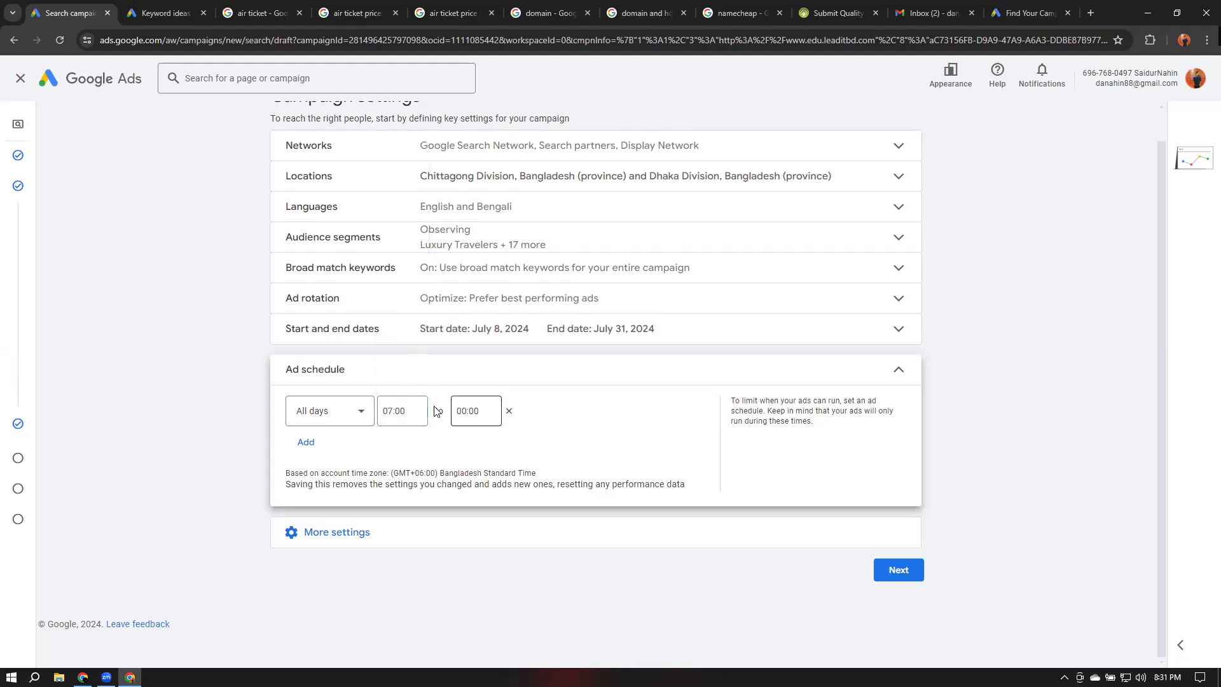
left_click(485, 417)
left_click(608, 419)
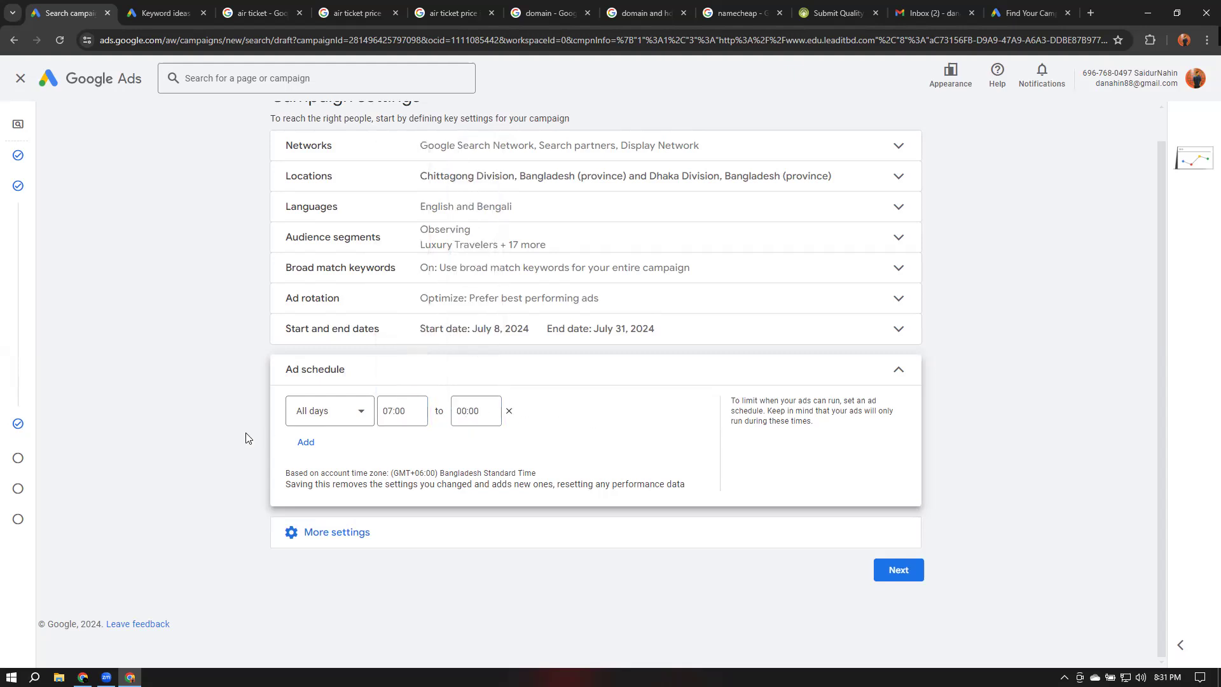
left_click(306, 444)
left_click(342, 464)
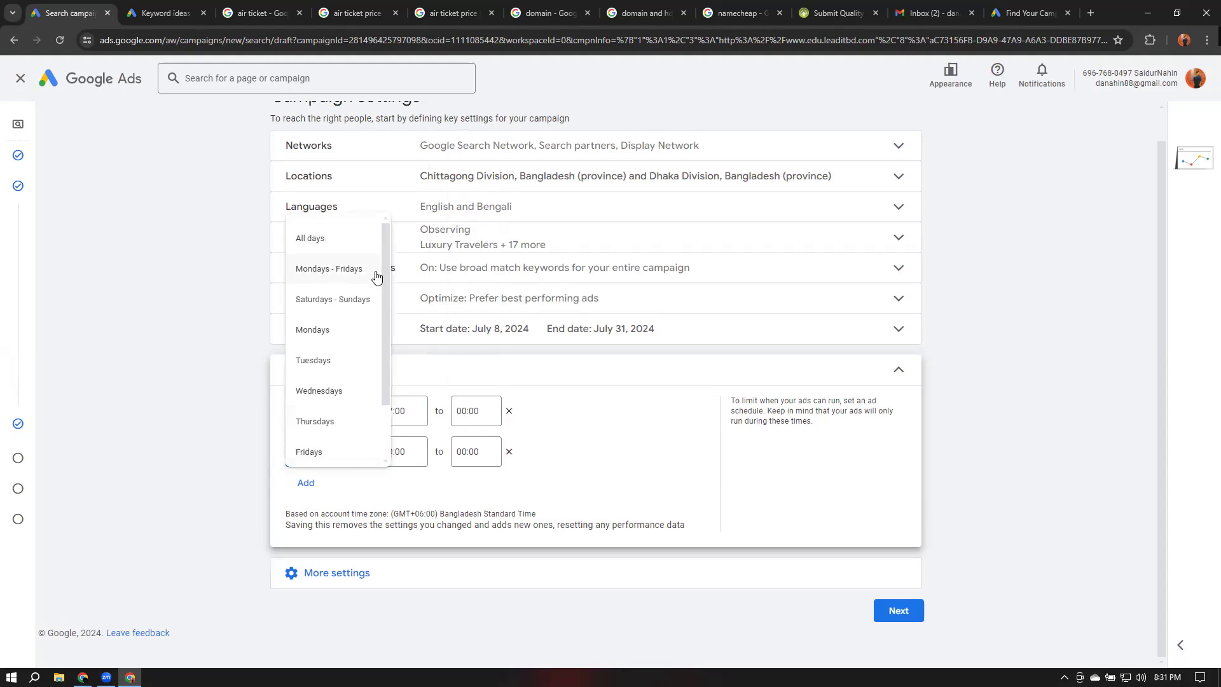
scroll(325, 327, "down", 2)
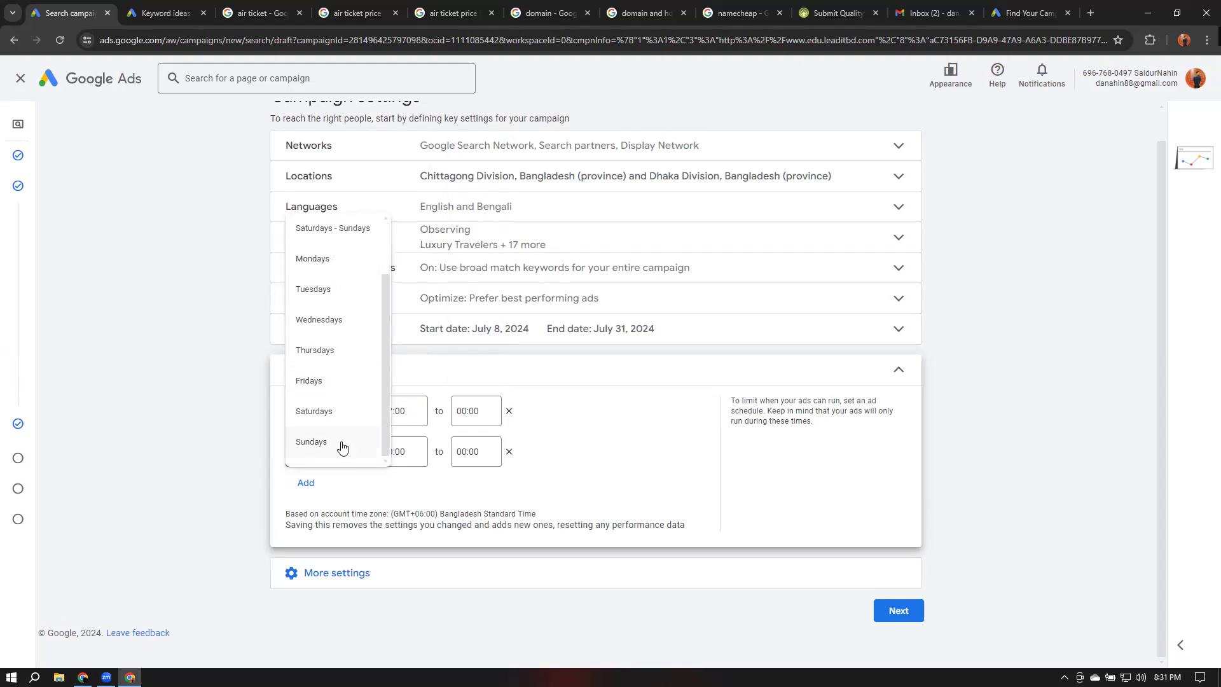
left_click(643, 453)
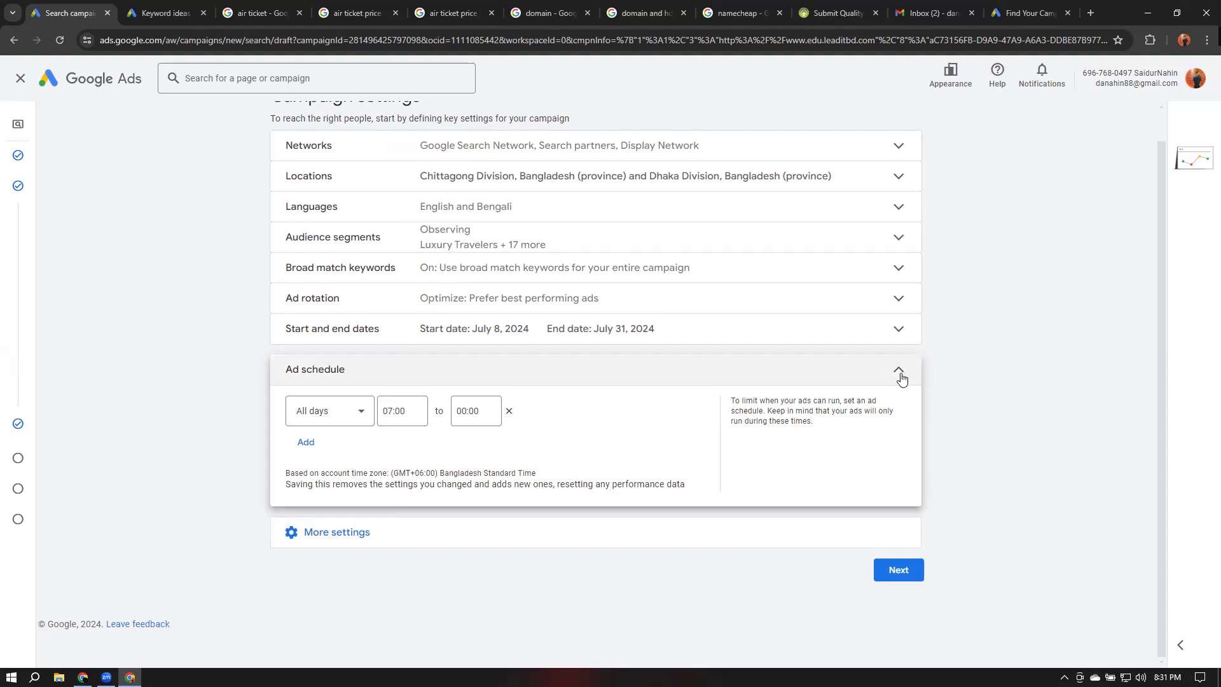
Read the account time zone note and collapse the Ad schedule section
left_click_drag(288, 474, 538, 474)
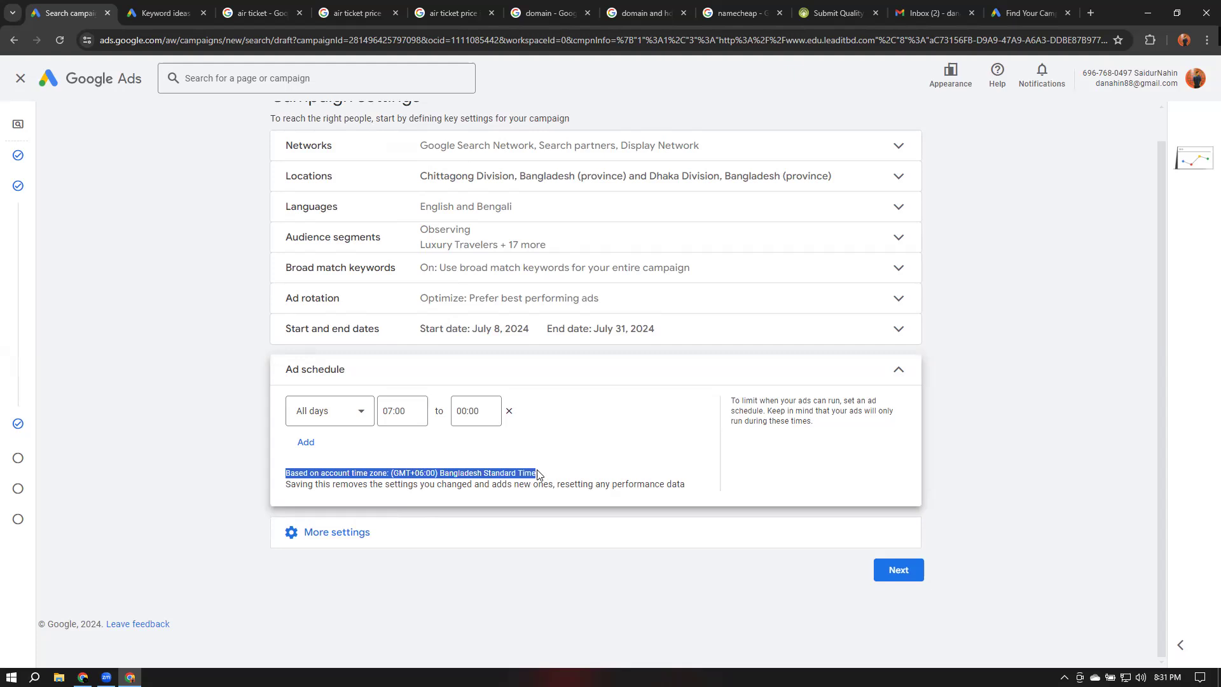
left_click(909, 375)
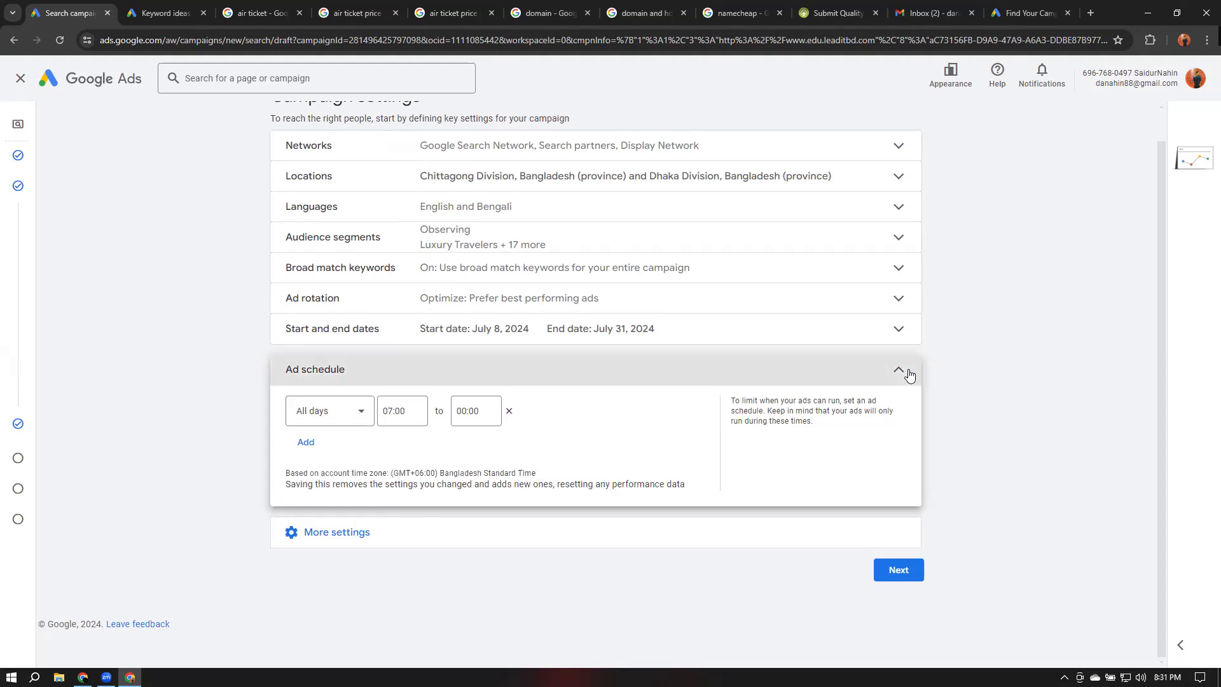
left_click(308, 402)
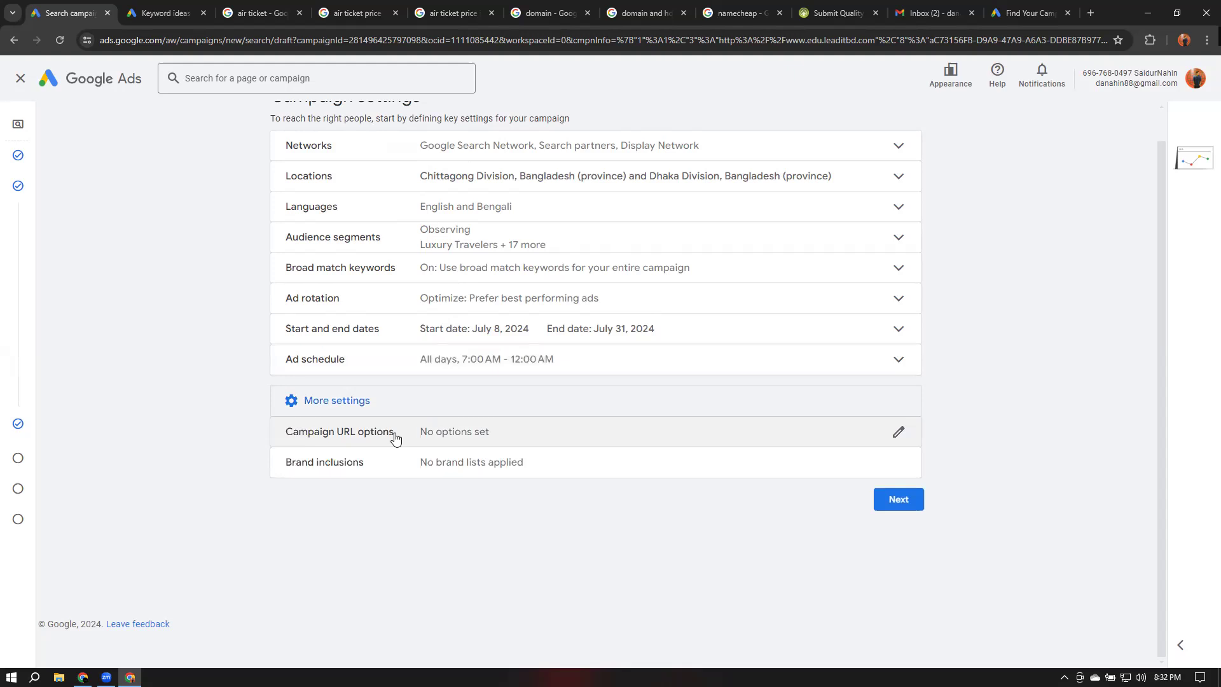
Open Campaign URL options and close it again without setting any tracking options
left_click(499, 433)
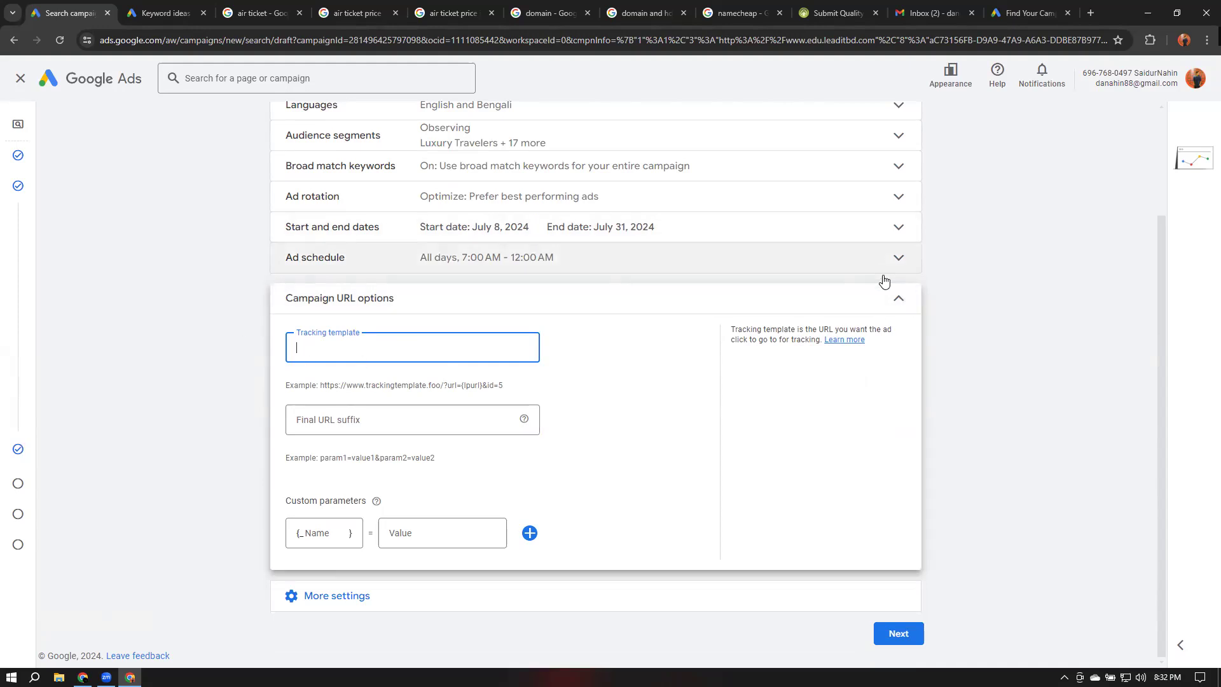
left_click(905, 301)
left_click(346, 431)
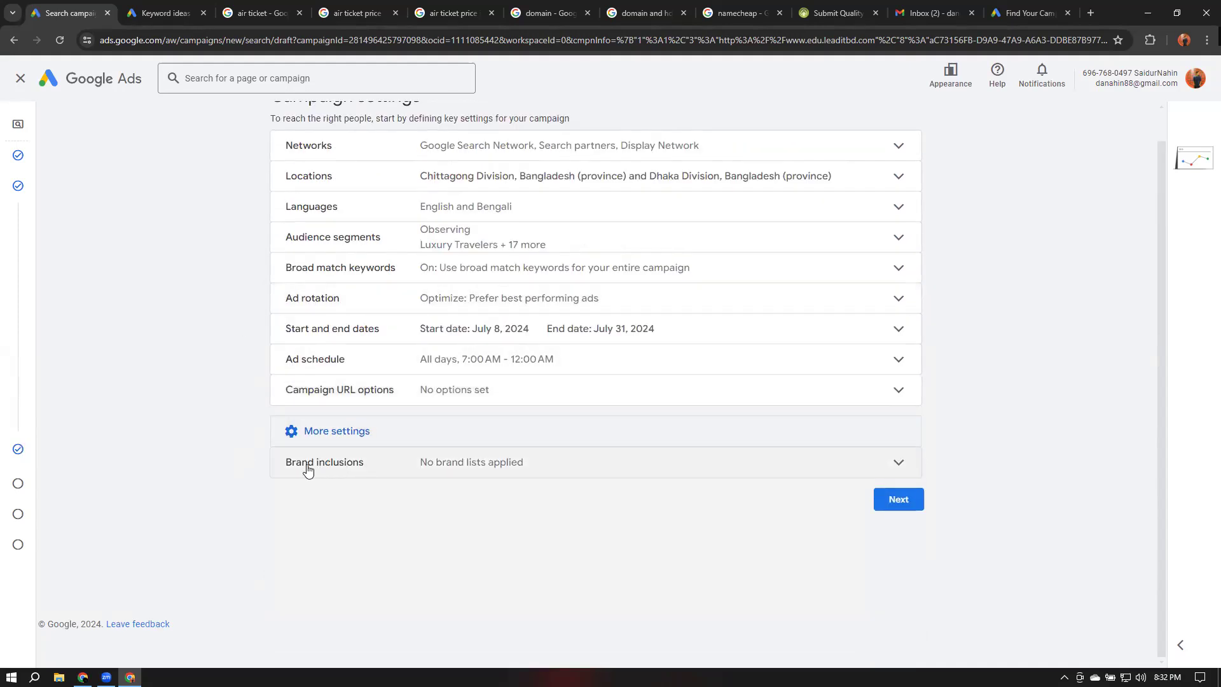
Open Brand inclusions, read its description and brand list search, and collapse it without adding lists
left_click(382, 470)
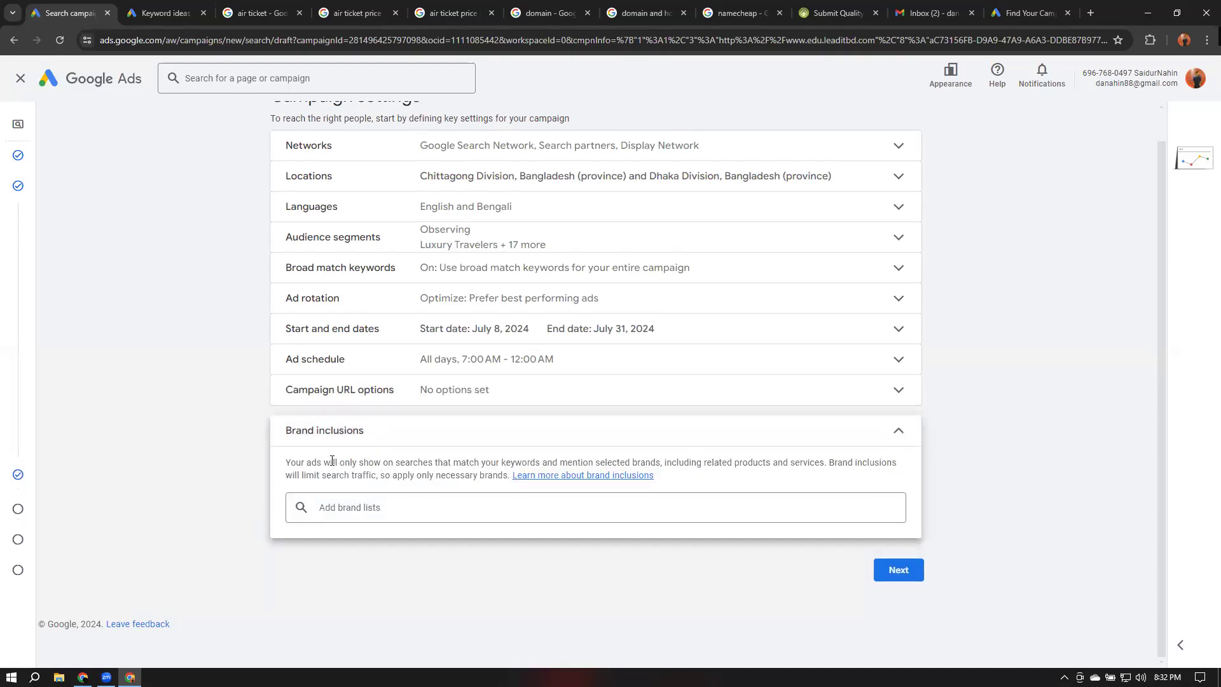
left_click_drag(285, 468, 507, 480)
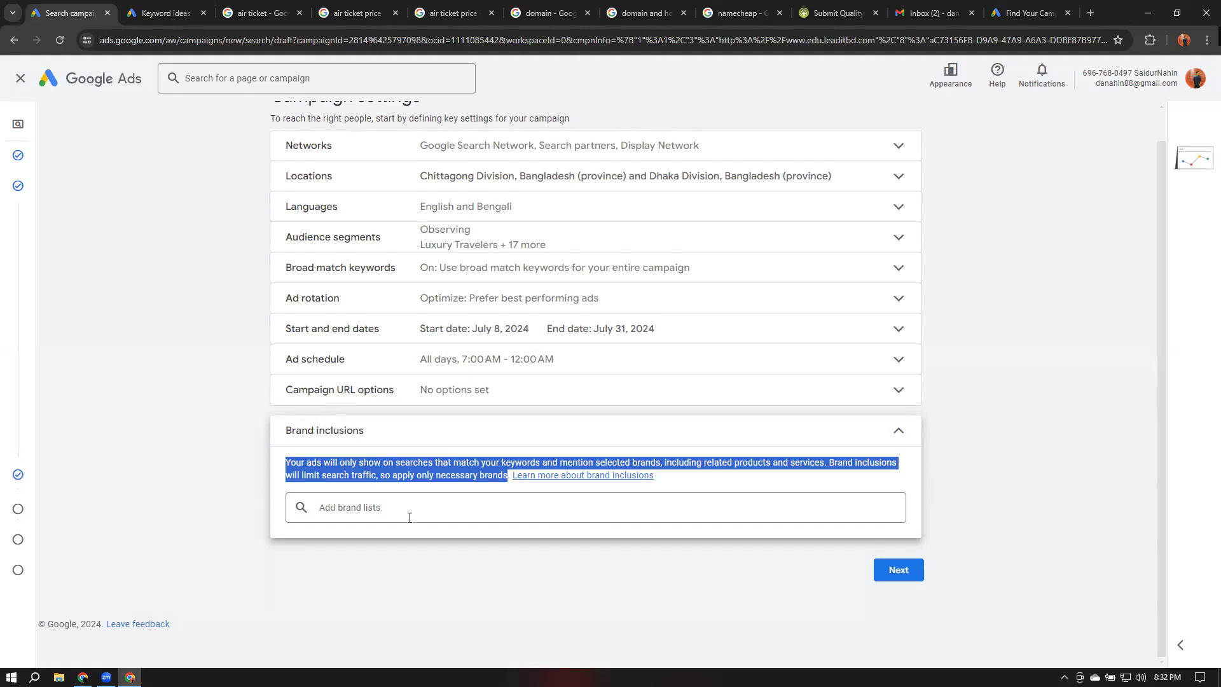
left_click(363, 508)
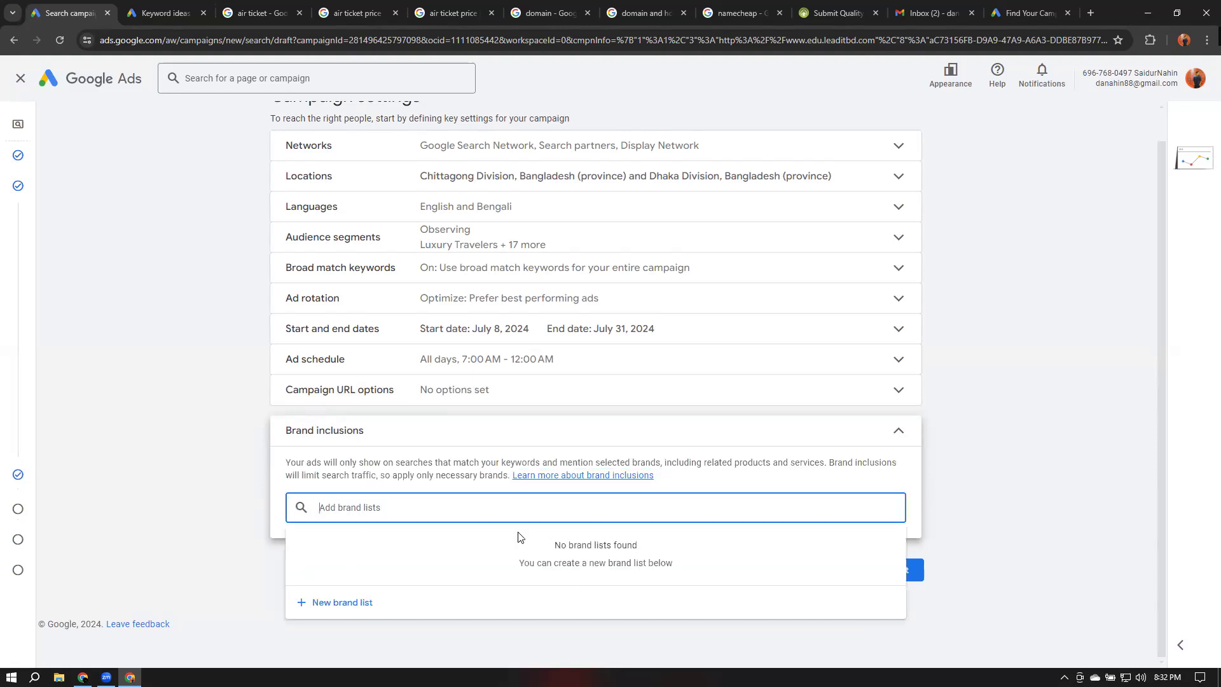
left_click(899, 431)
left_click(899, 430)
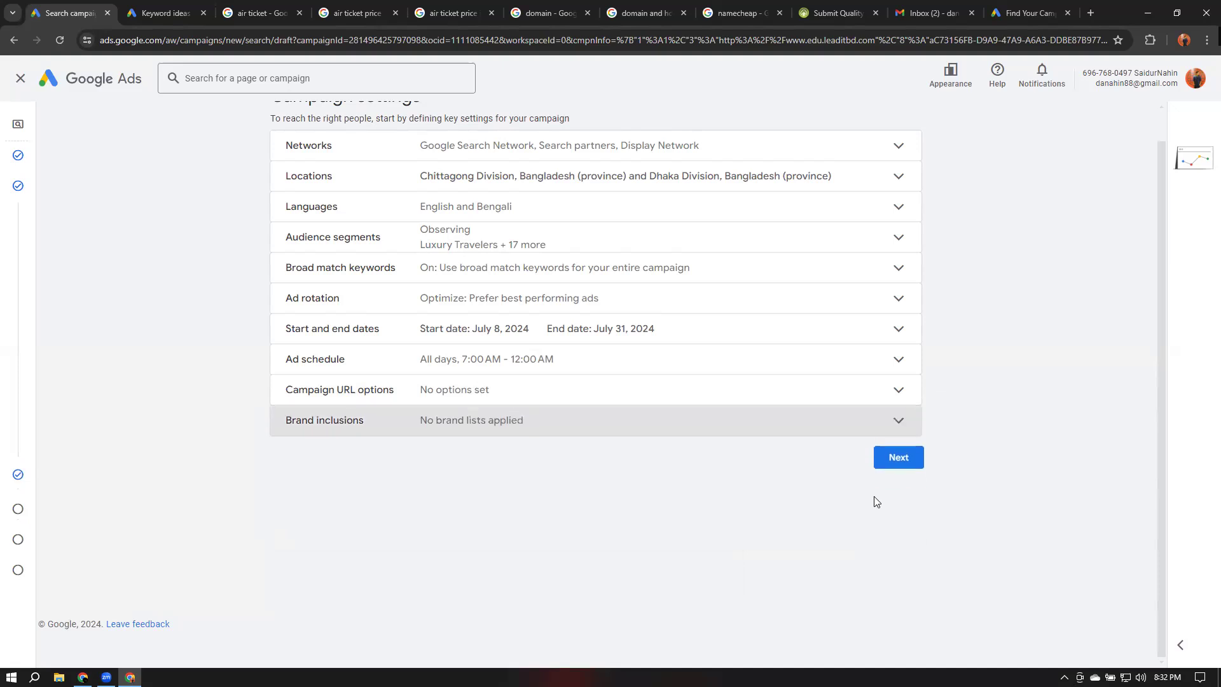
Advance past keyword and asset generation to Keywords and ads and exit the new keywords guide
left_click(914, 459)
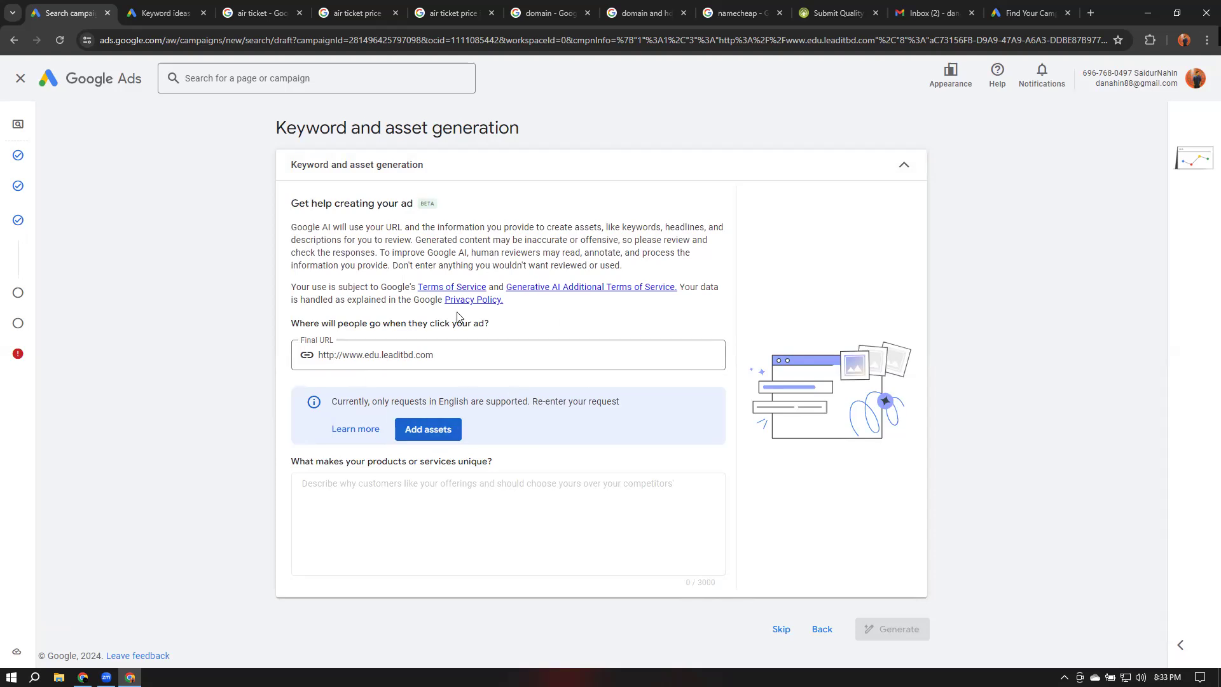
left_click(437, 427)
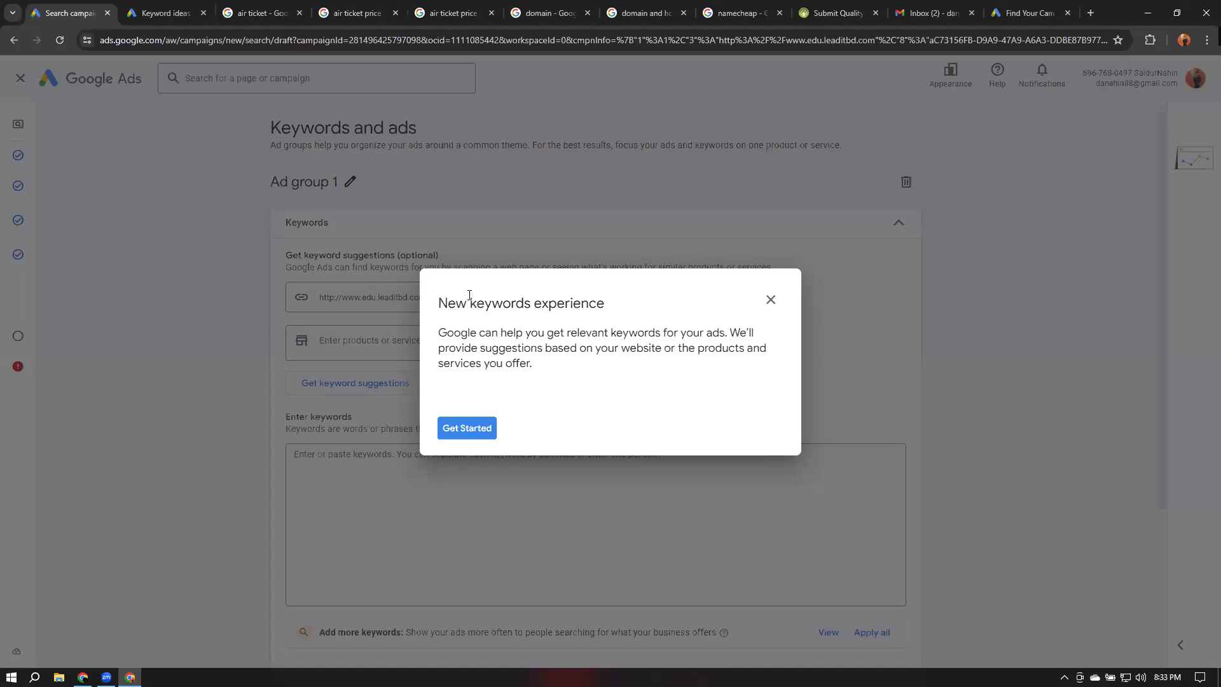
left_click(771, 300)
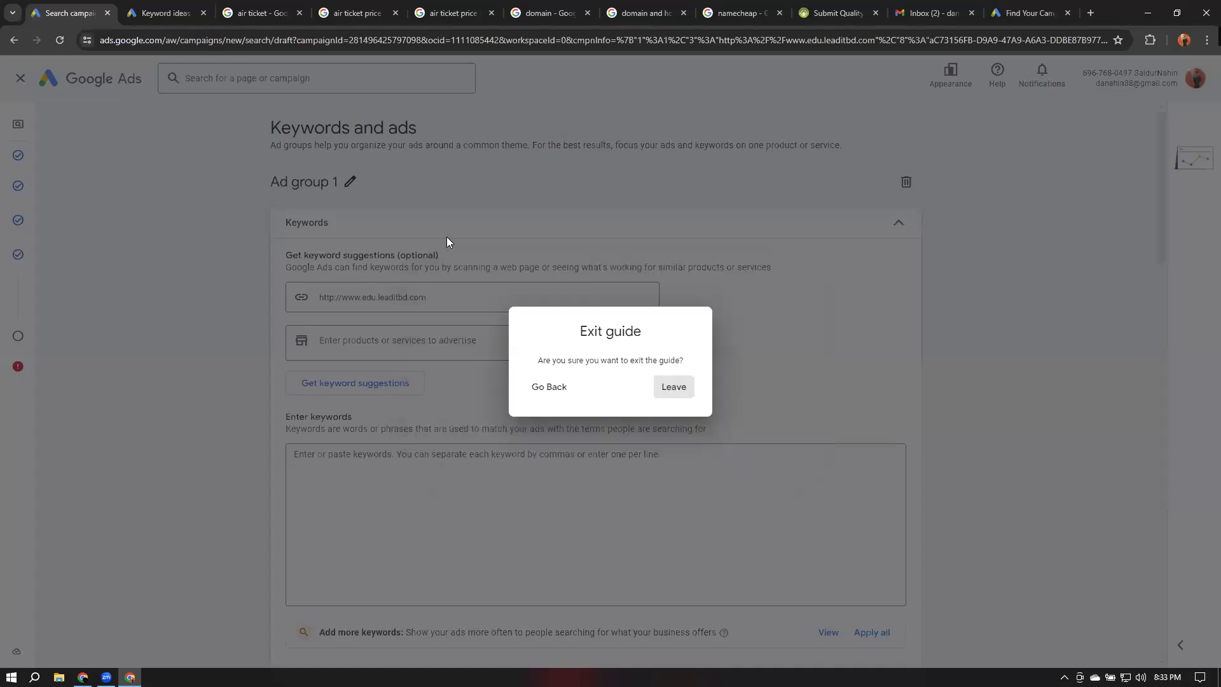
left_click(674, 387)
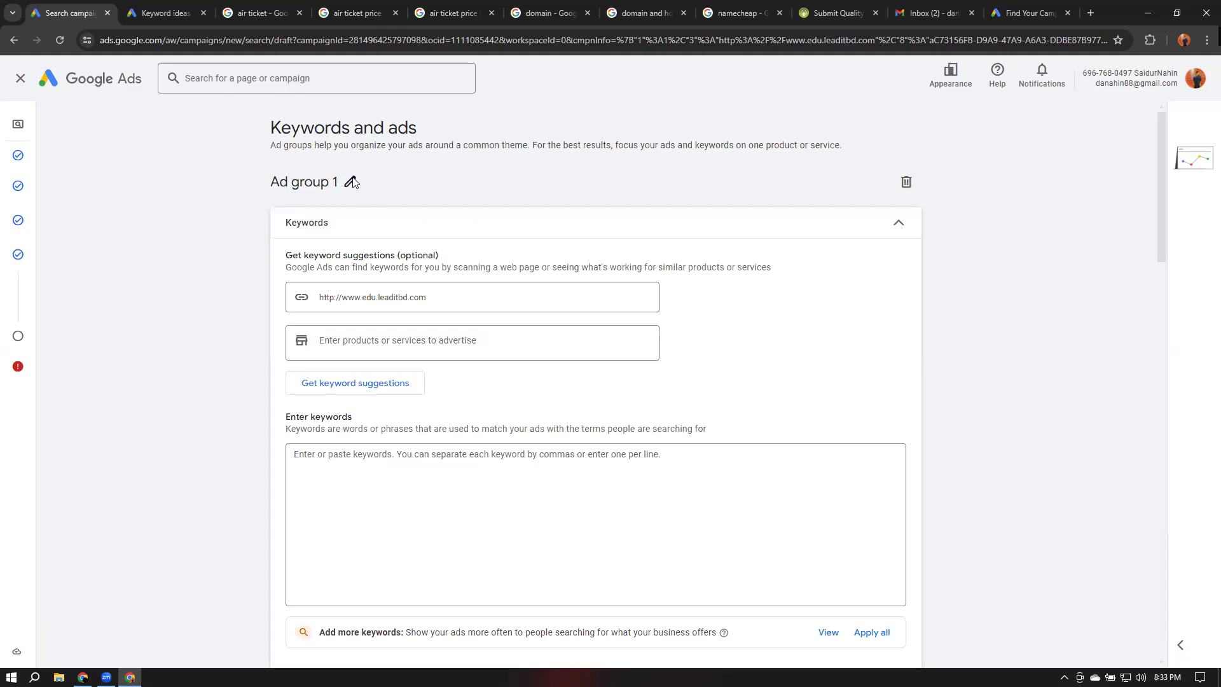
Rename the ad group to Keywords
left_click(323, 184)
triple_click(352, 182)
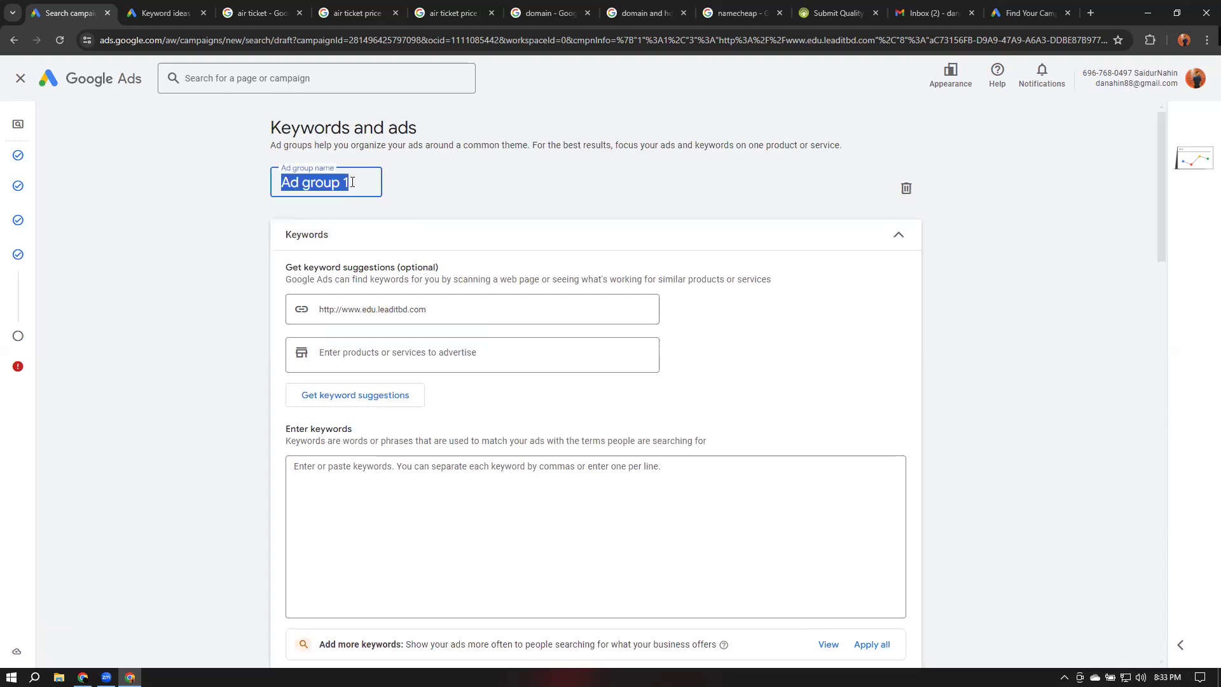
type("Key")
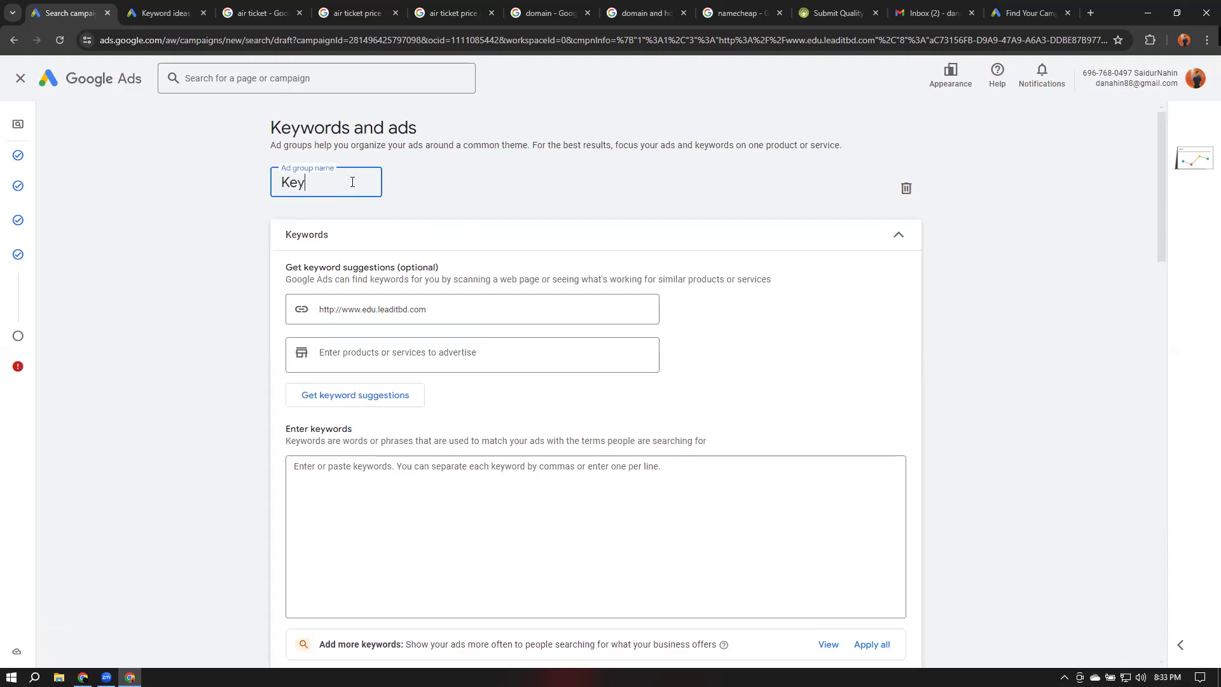
type("words")
left_click(515, 169)
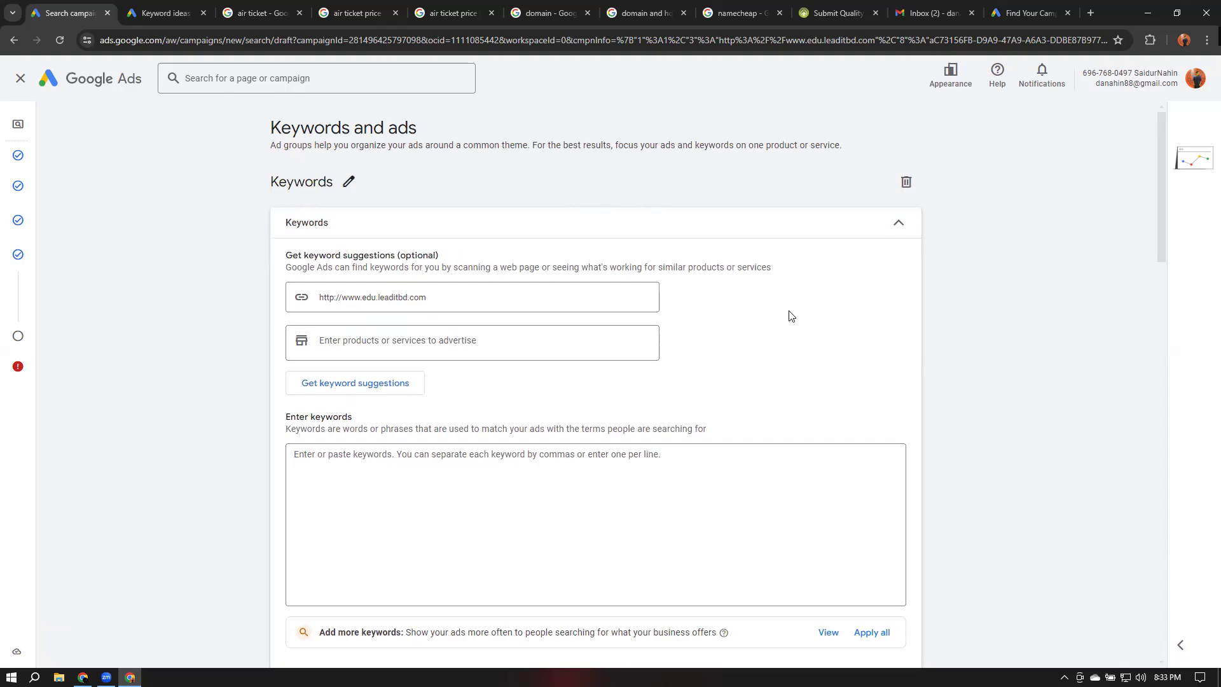
Get keyword suggestions for the website and cut all generated keywords out of the keyword box
left_click(377, 385)
scroll(395, 492, "down", 2)
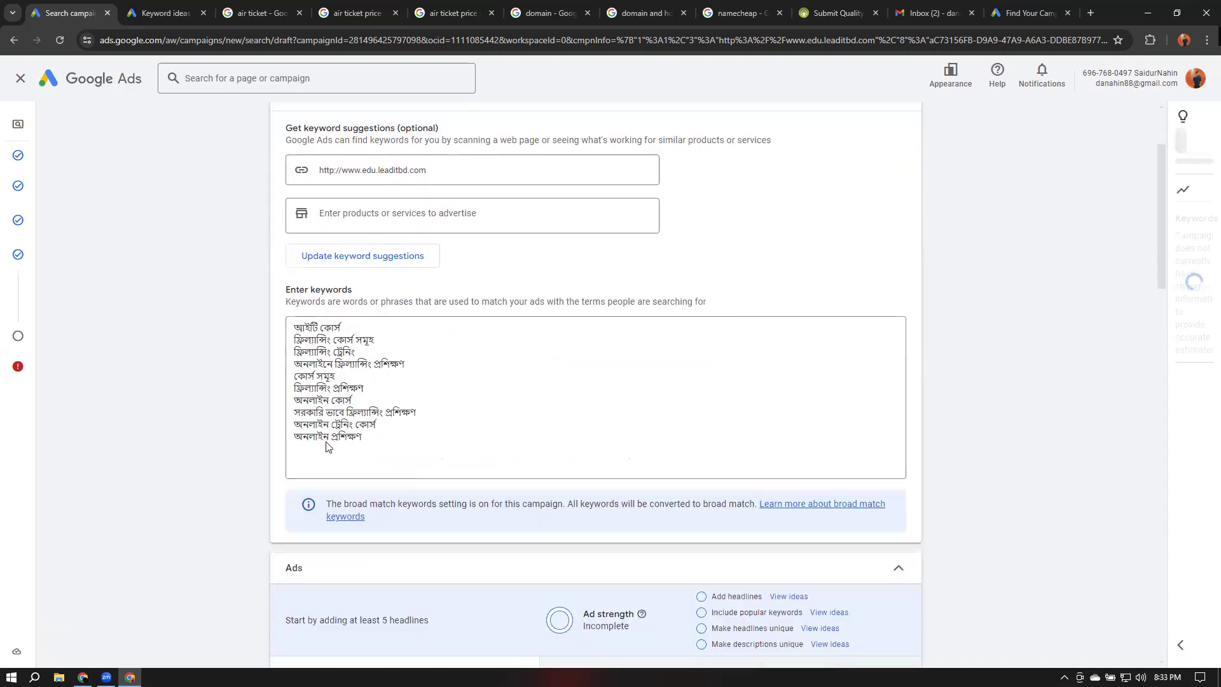
left_click_drag(294, 328, 374, 437)
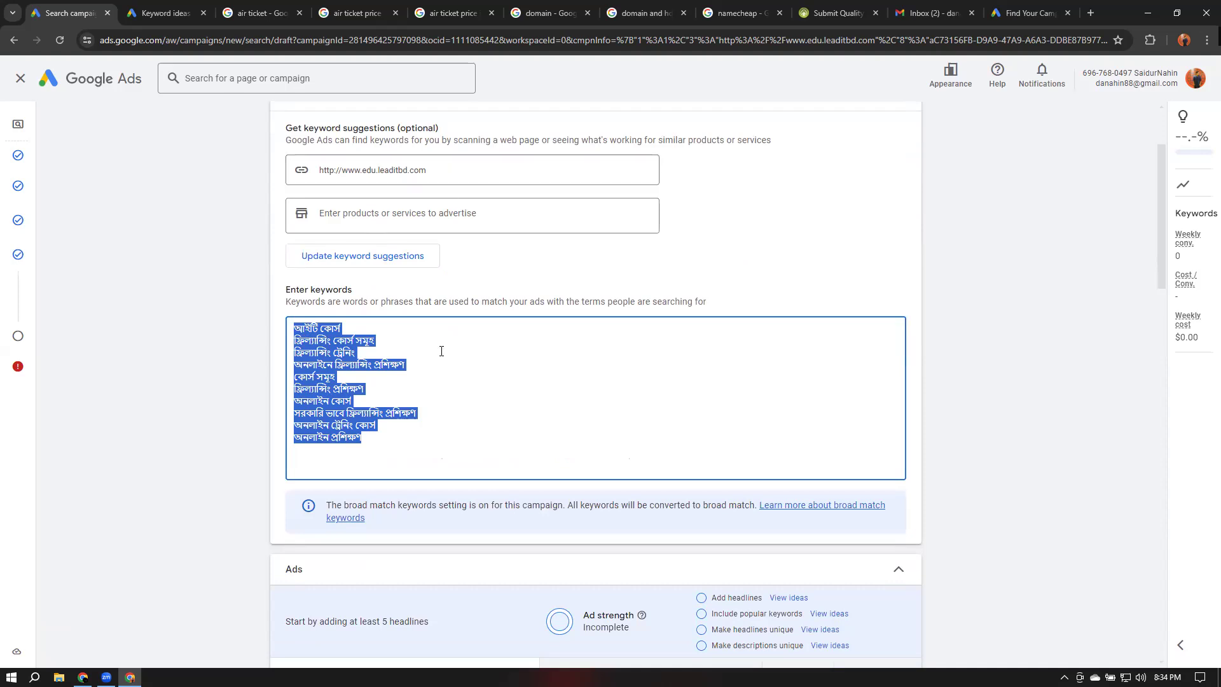
left_click(395, 432)
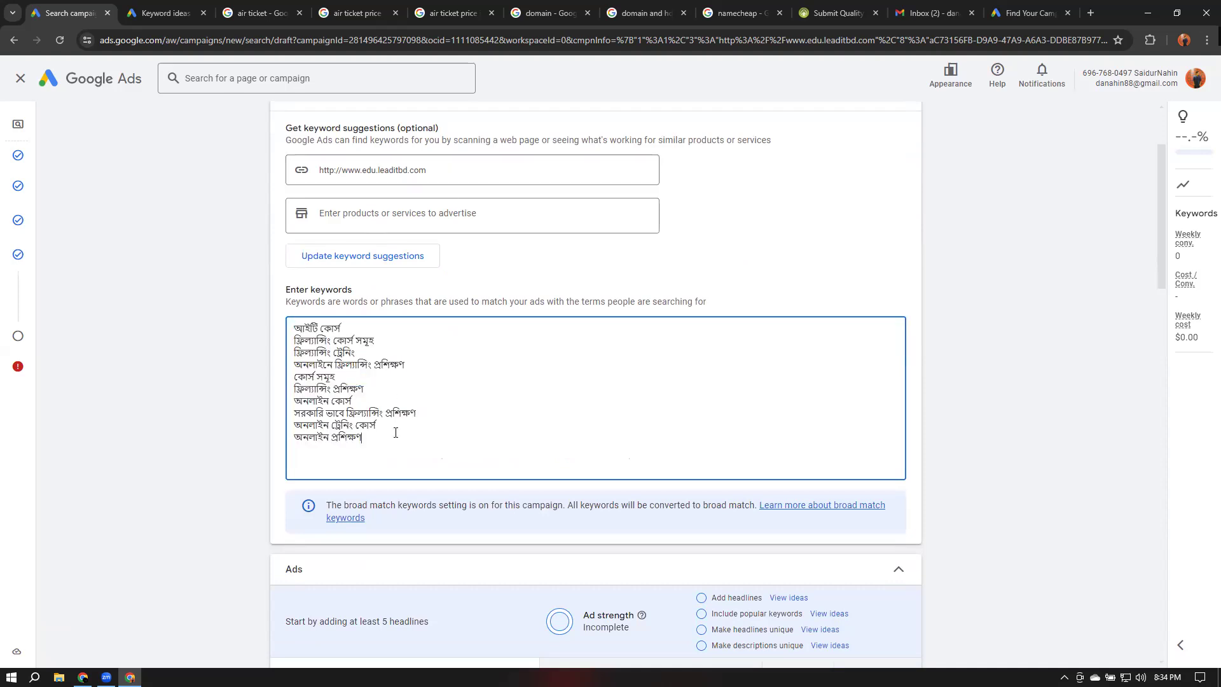
left_click_drag(387, 440, 291, 326)
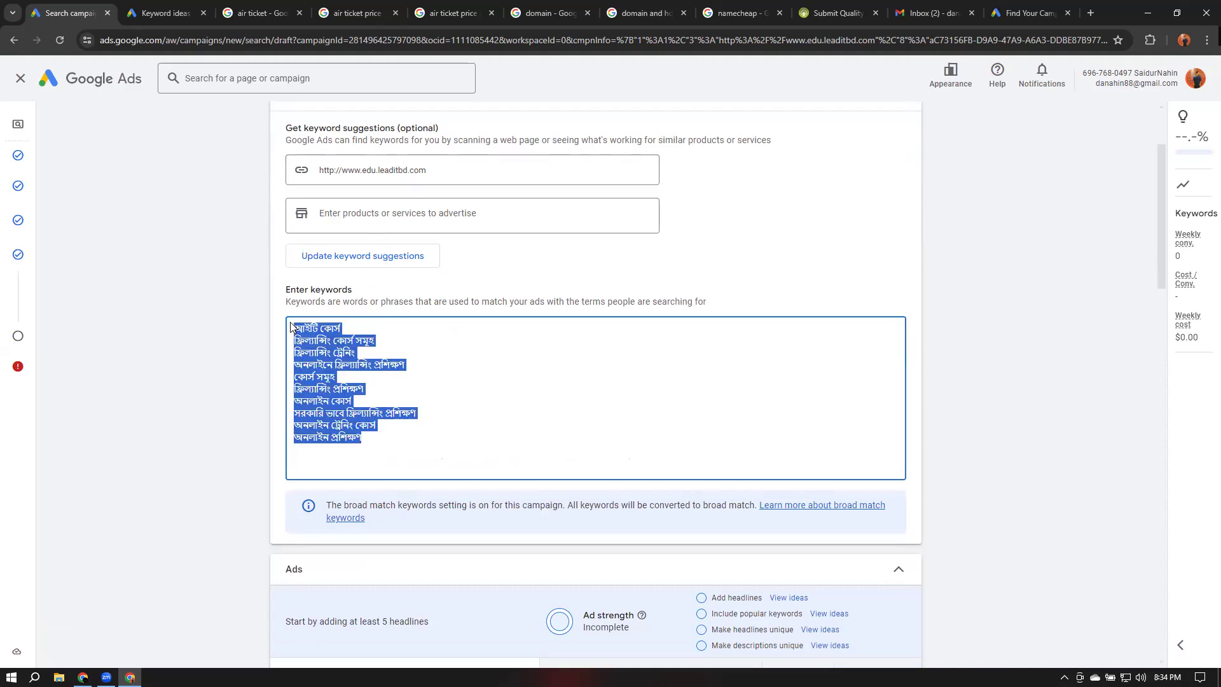
key("ctrl+x")
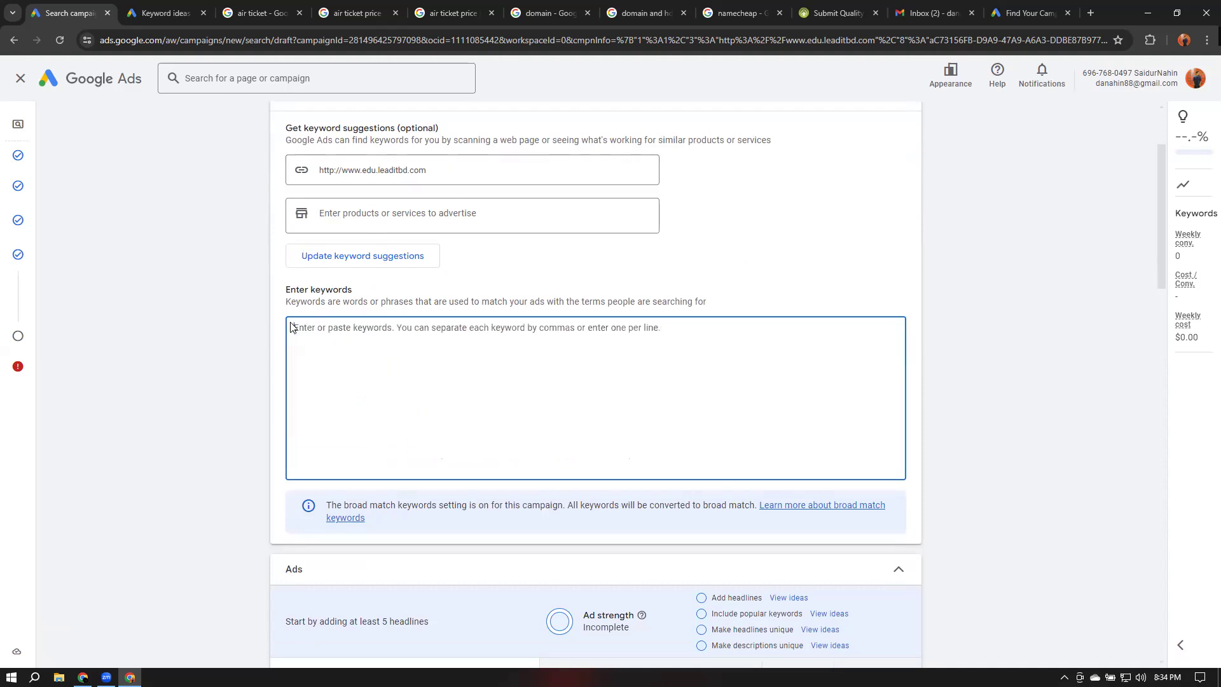
Clear the scan URL and add digital marketing as a product or service to advertise
triple_click(454, 171)
key("BackSpace")
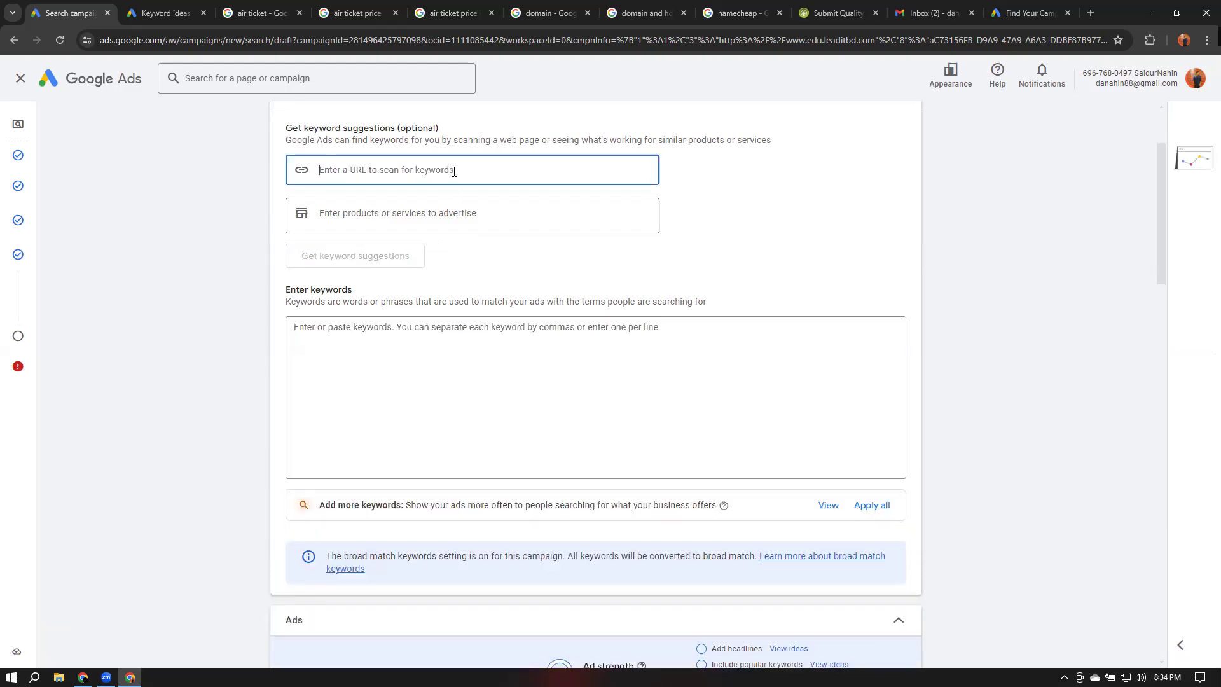
left_click(399, 210)
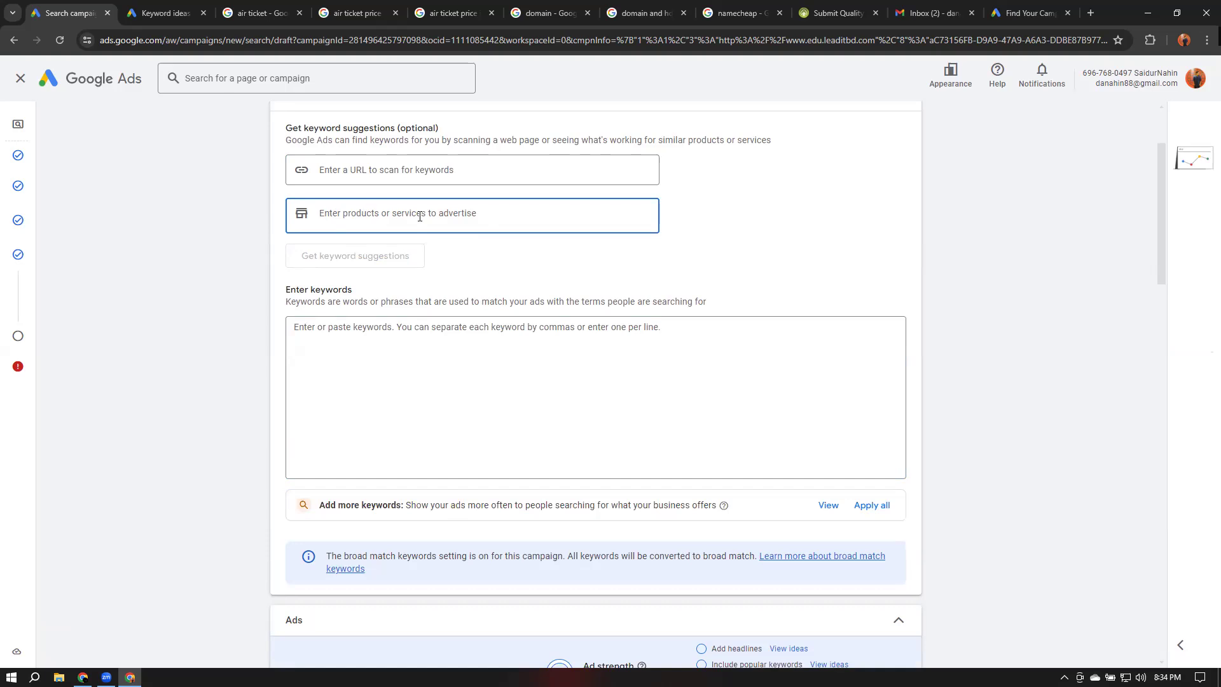
type("di")
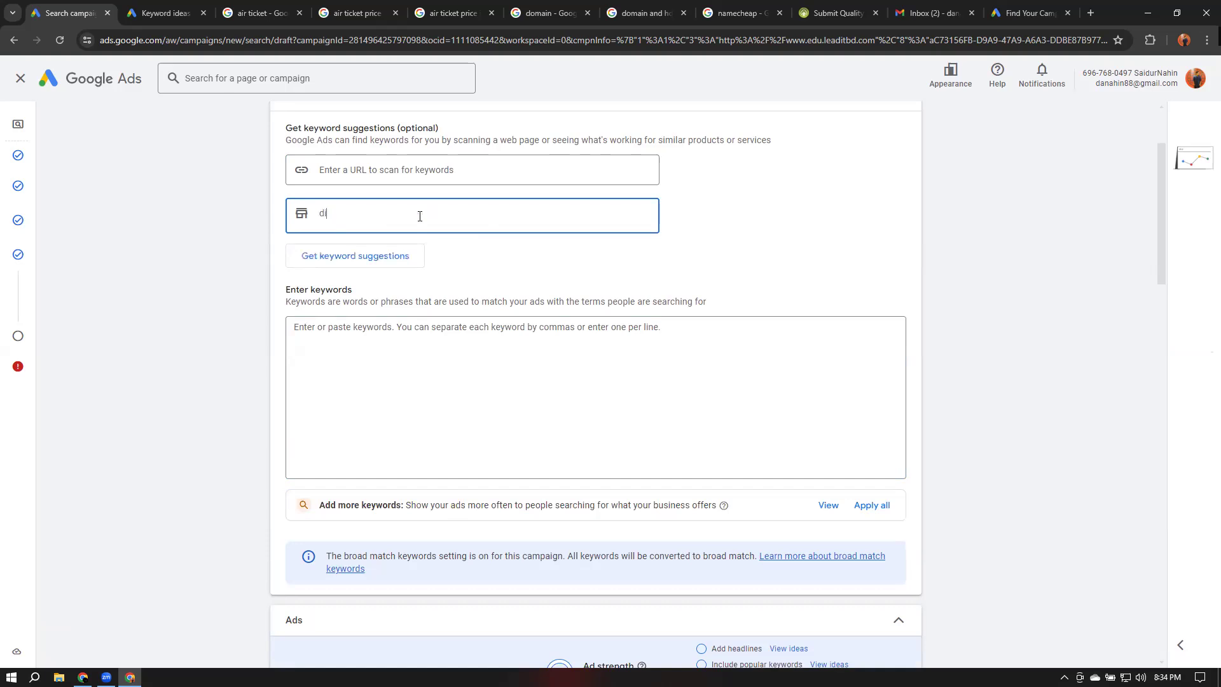
type("gital marketing")
key("Return")
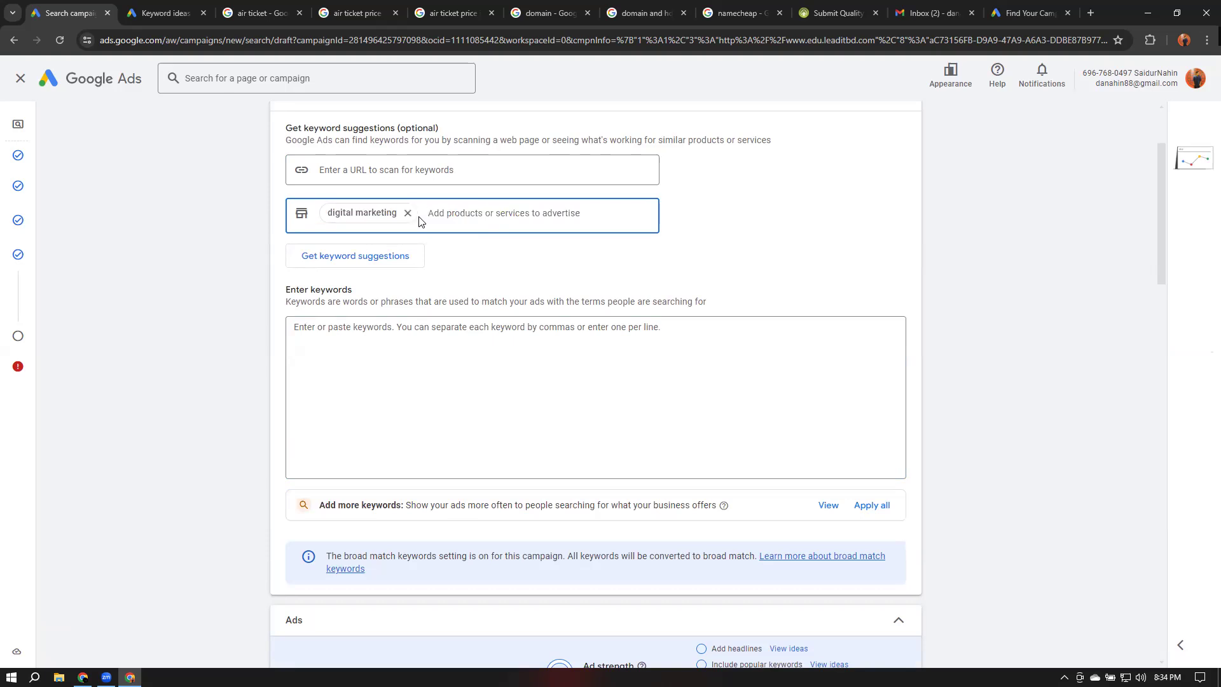
Add digital marketing course and freelancing course as further products or services to advertise
type("digita")
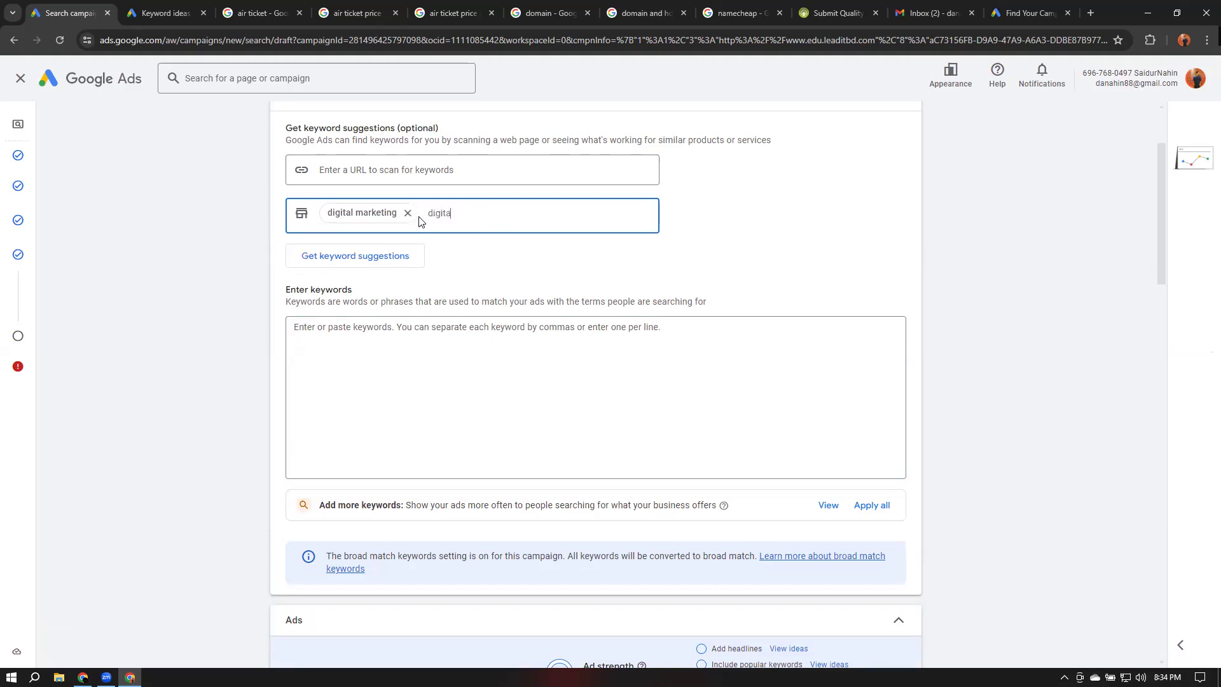
type("l marketing course")
key("Return")
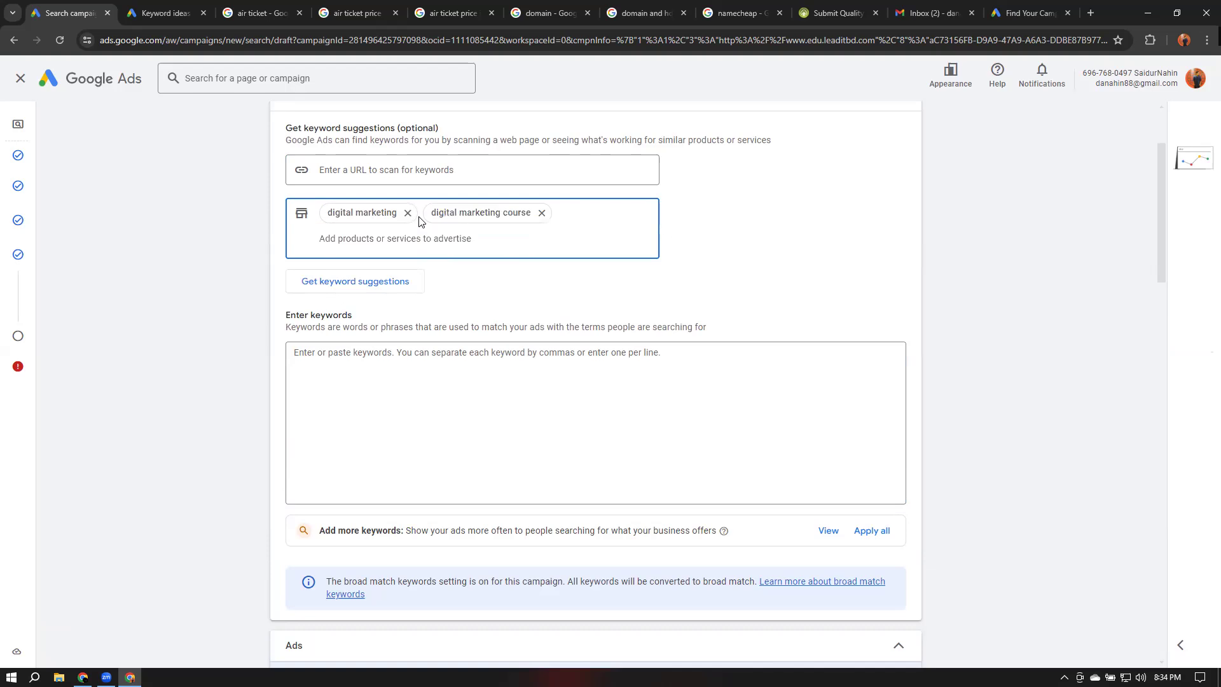
type("freelancing course")
key("Return")
Add facebook adverting and social media marketing as further products or services to advertise
type("facebook ")
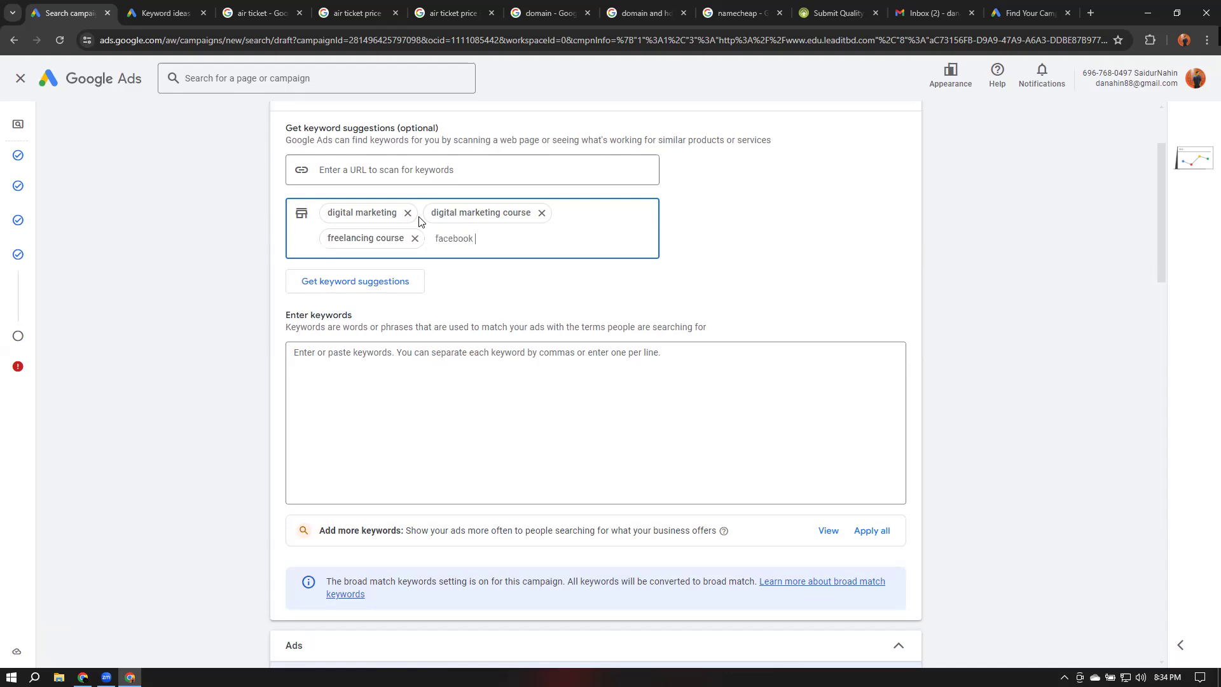
type("advetr")
key("BackSpace")
key("BackSpace")
type("rting")
key("Return")
type("social med")
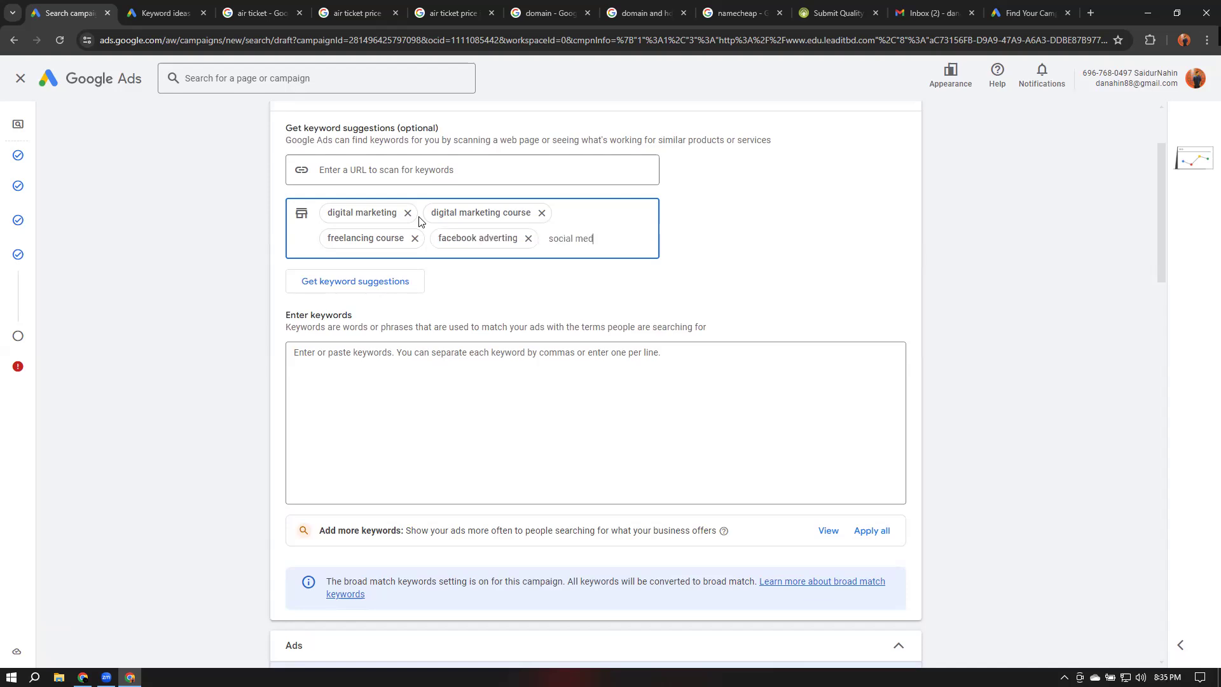
type("ia")
type("arketing")
key("Return")
Add search engine optimization course as a product or service, then get keyword suggestions for all entries
type("sea")
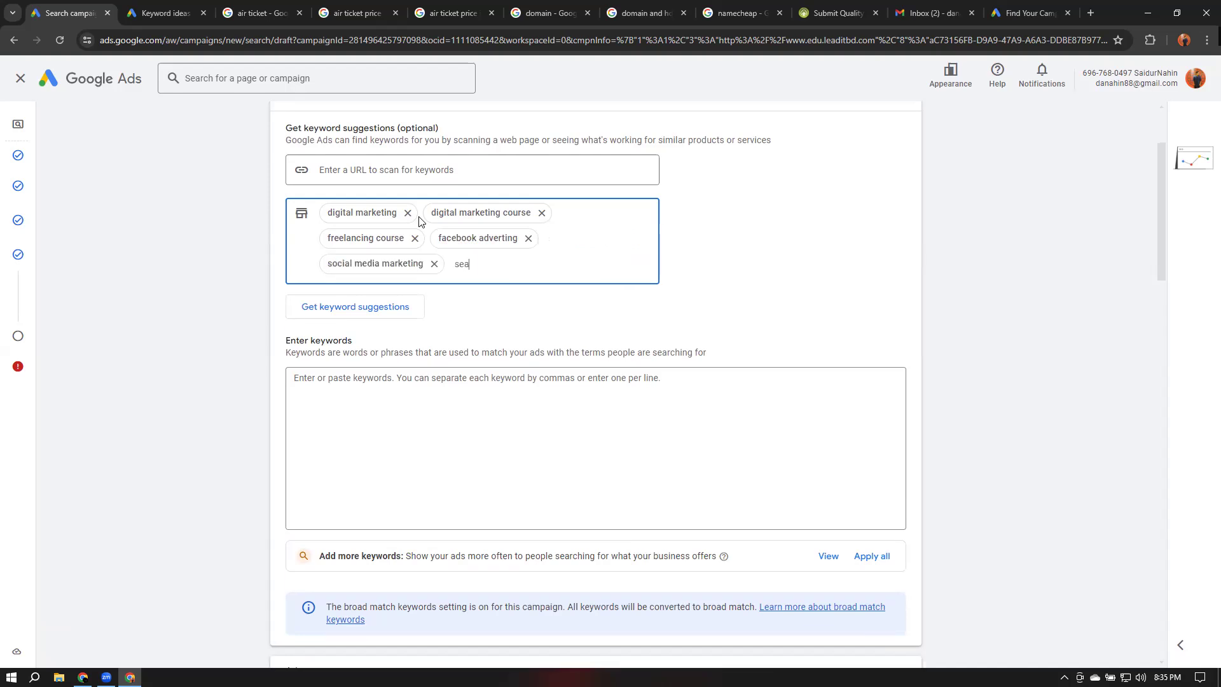
type("rch engine optimoization")
right_click(534, 265)
left_click(584, 279)
type("course")
key("Return")
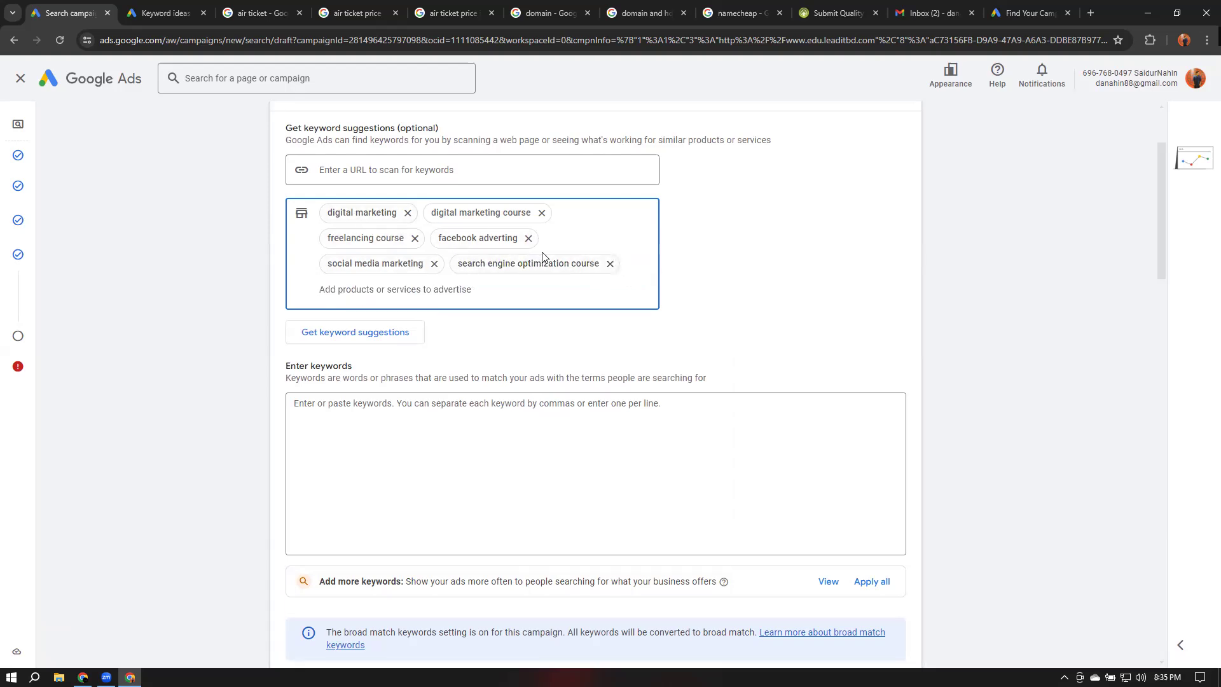
left_click(350, 332)
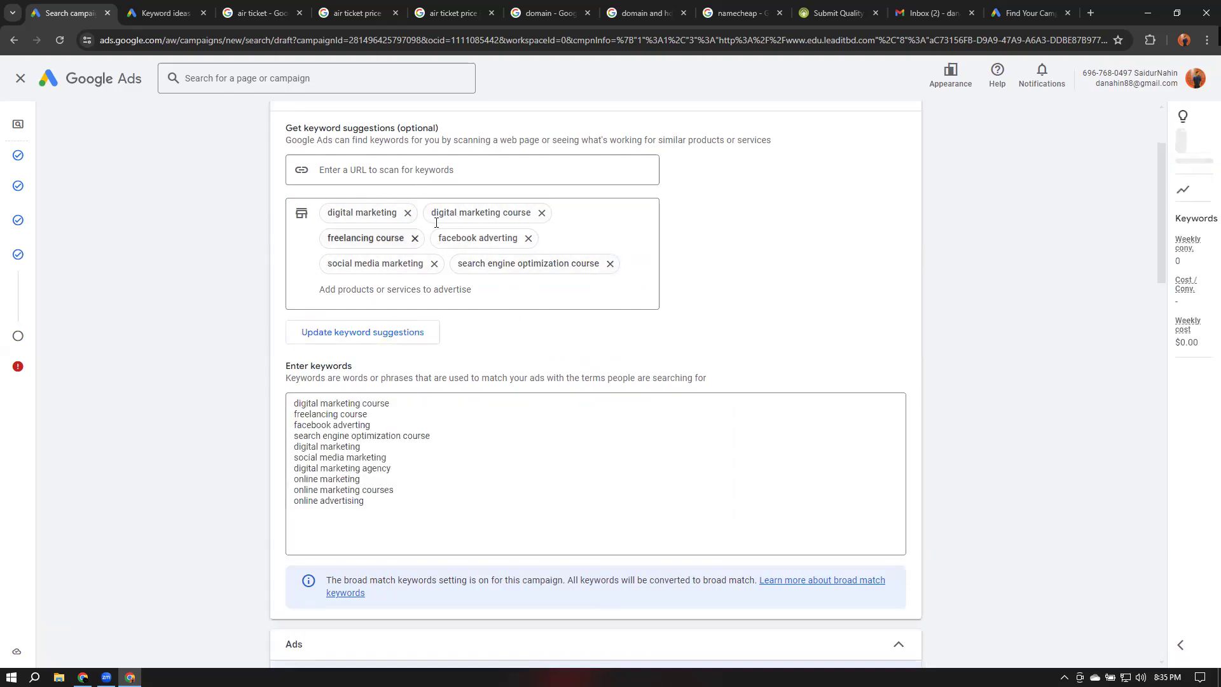
Select and review the suggested keywords in the keyword box
scroll(408, 427, "down", 1)
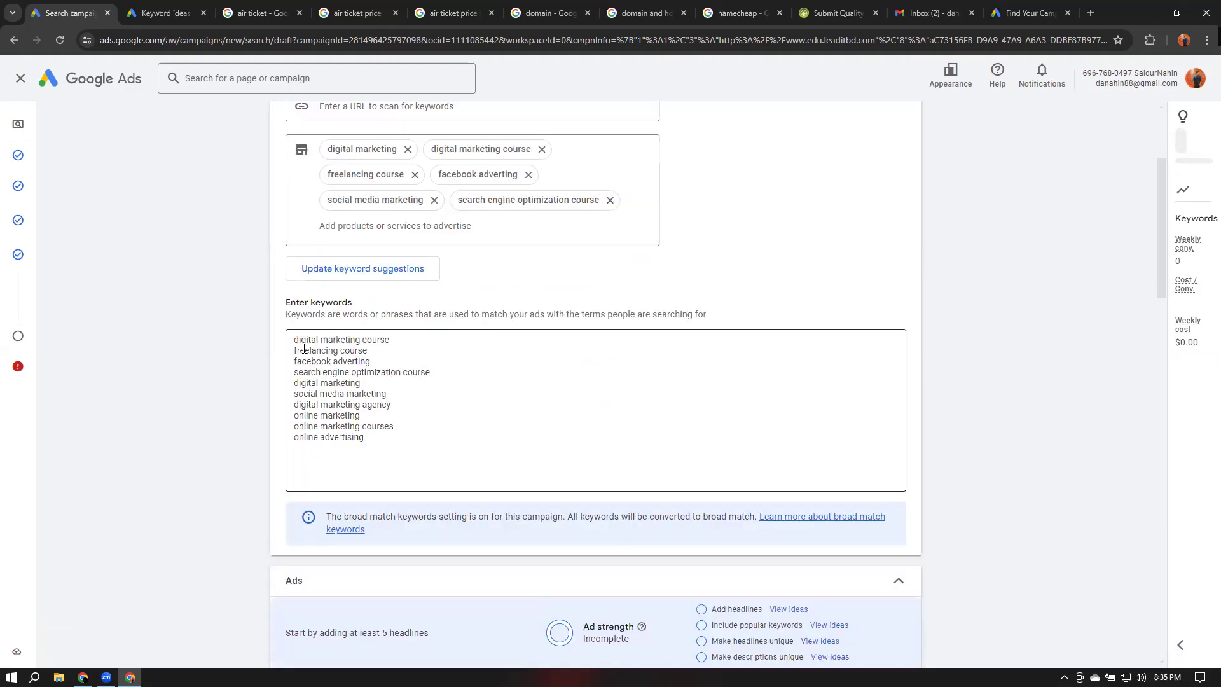
left_click_drag(294, 341, 369, 438)
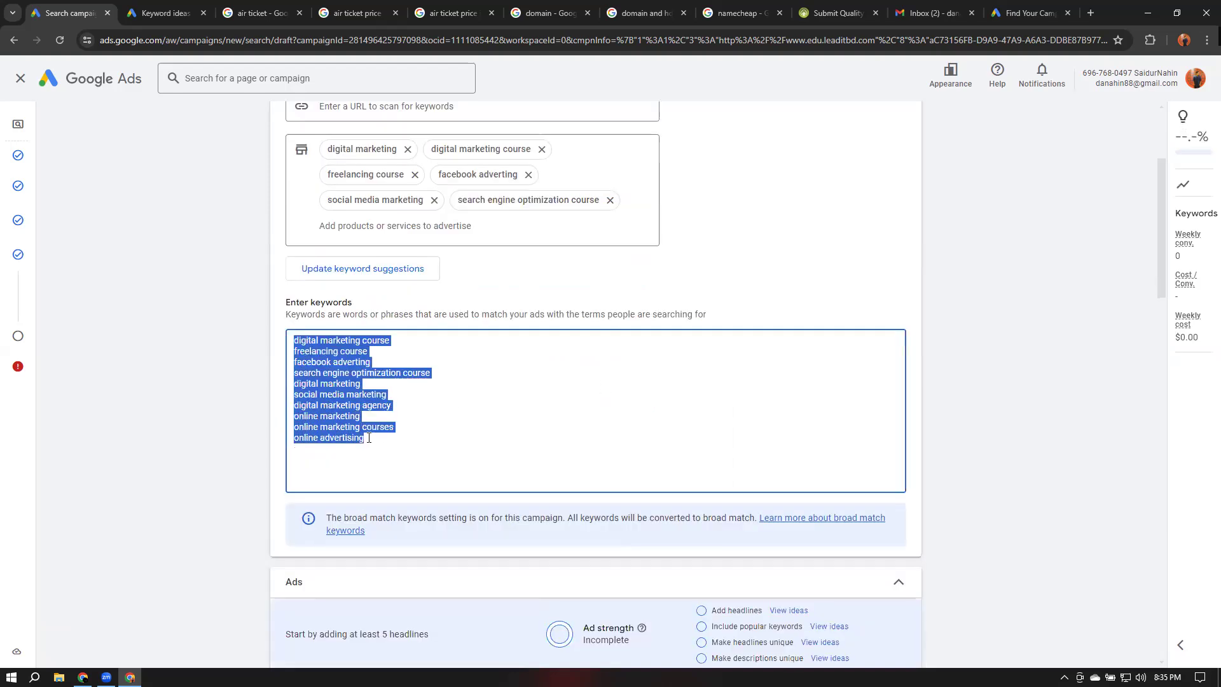
left_click(434, 372)
left_click_drag(434, 372, 291, 342)
left_click_drag(295, 384, 395, 395)
left_click_drag(295, 405, 391, 407)
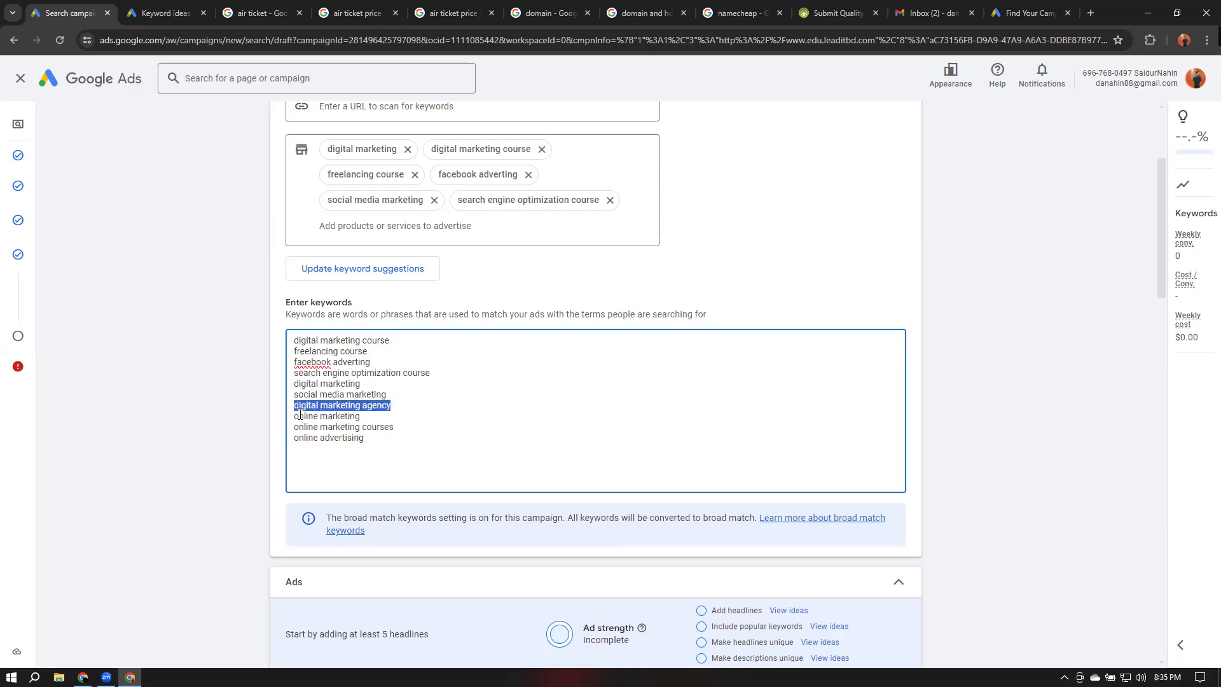
left_click_drag(297, 426, 401, 428)
left_click(401, 428)
left_click_drag(294, 438, 385, 437)
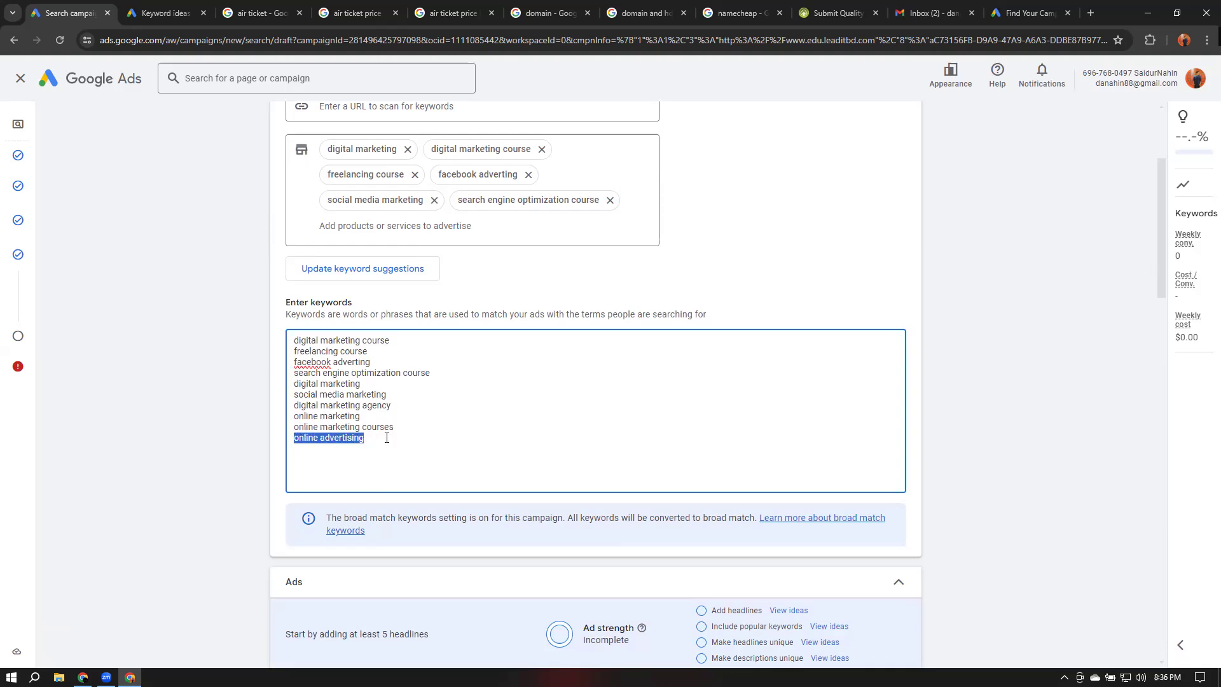
left_click(348, 451)
left_click(438, 462)
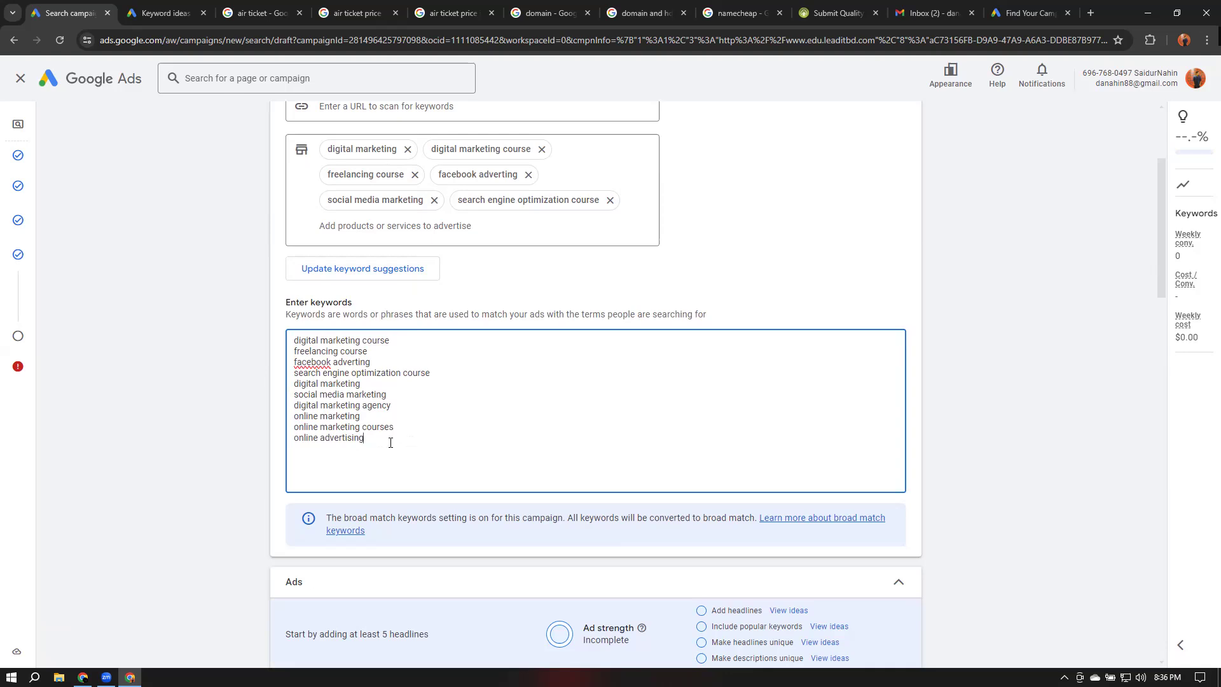
Update the keyword suggestions, agreeing to replace the current keywords
scroll(748, 388, "down", 1)
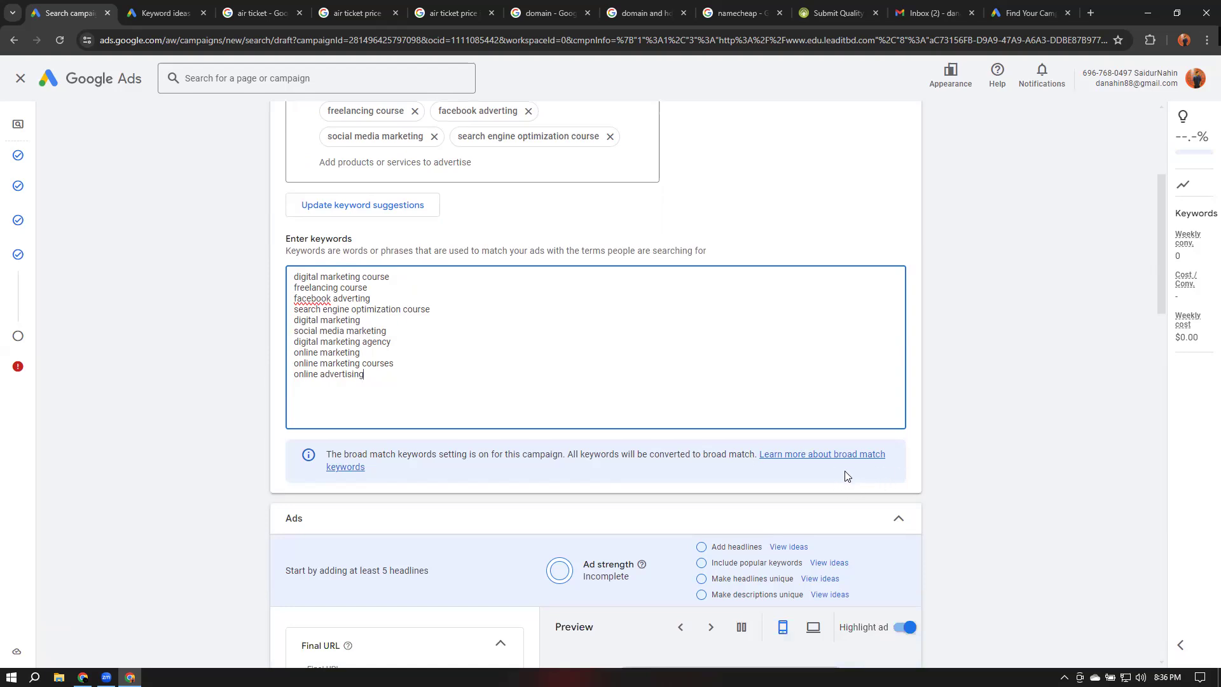
left_click(385, 208)
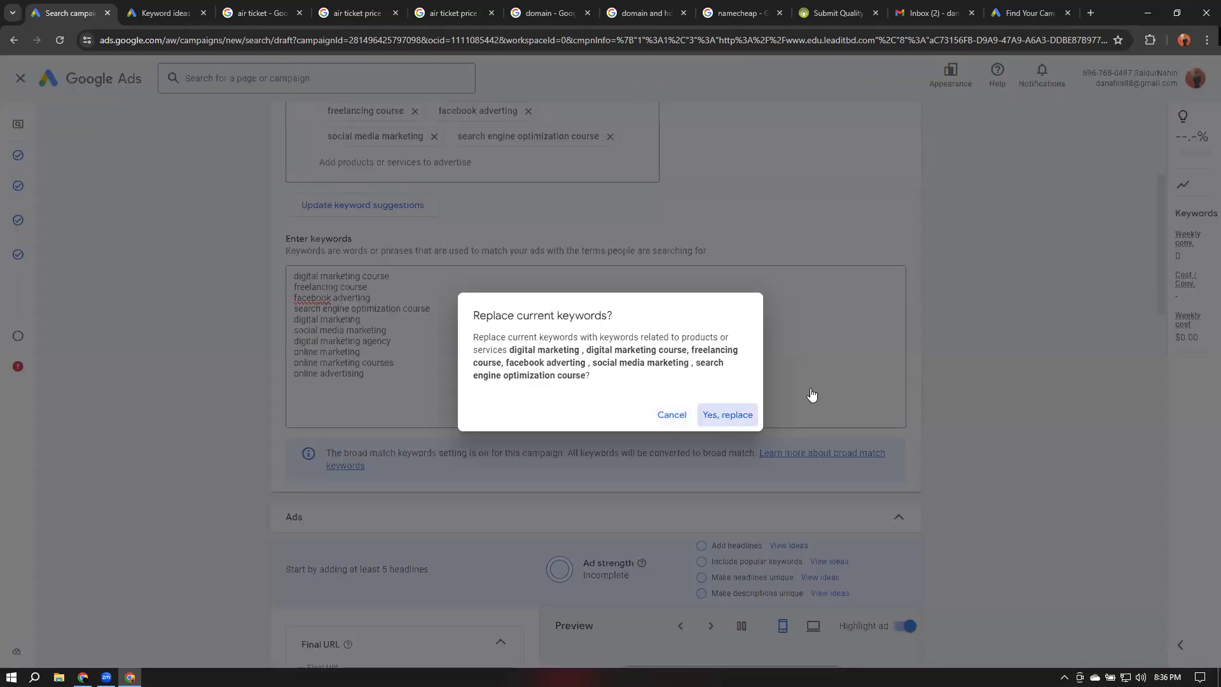
left_click(740, 415)
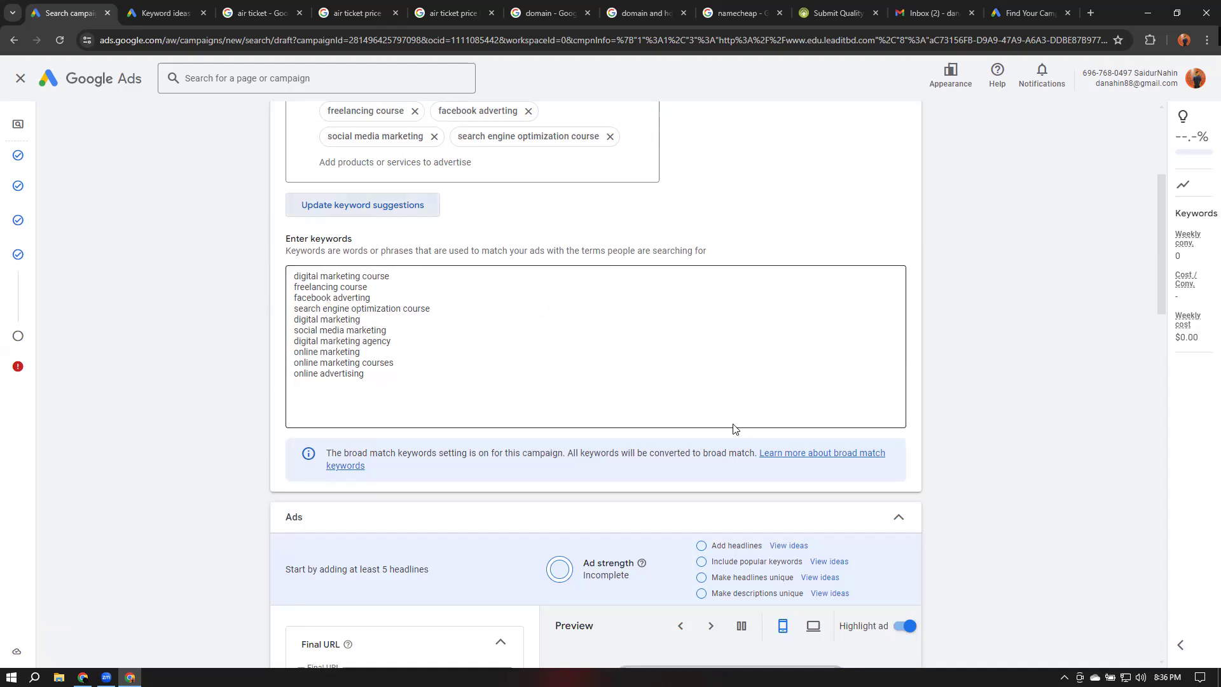
Leave the campaign draft for the account overview and hide the billing alert
scroll(632, 382, "up", 3)
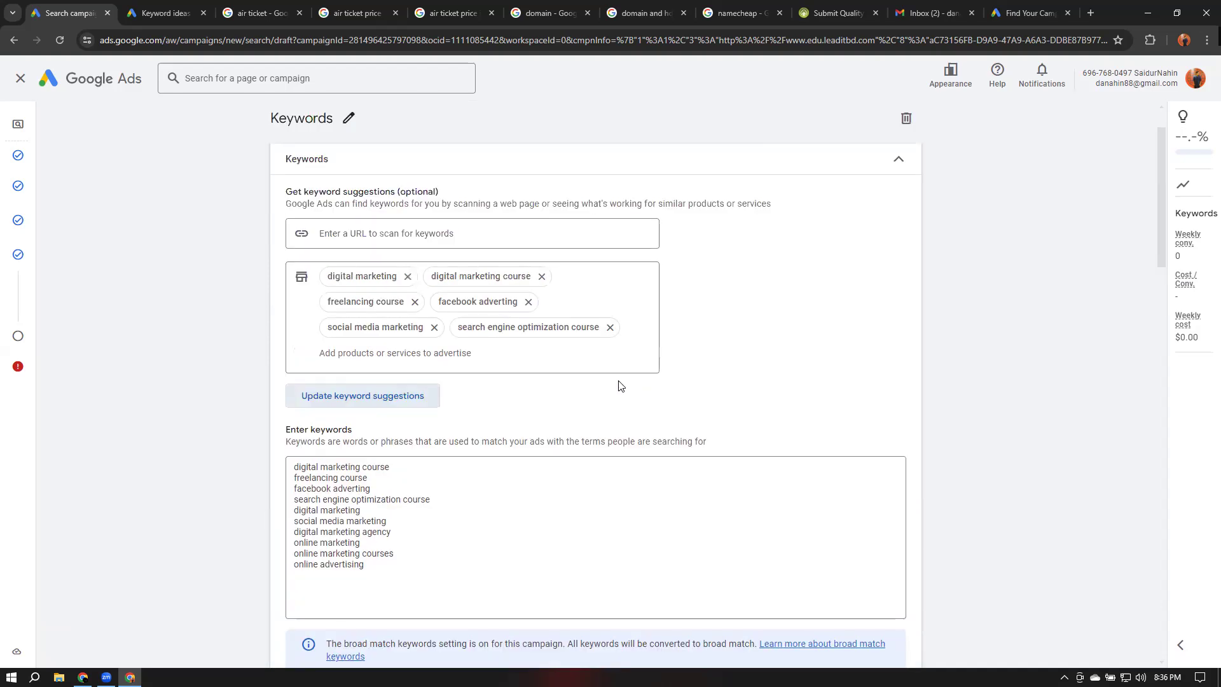
scroll(649, 372, "down", 3)
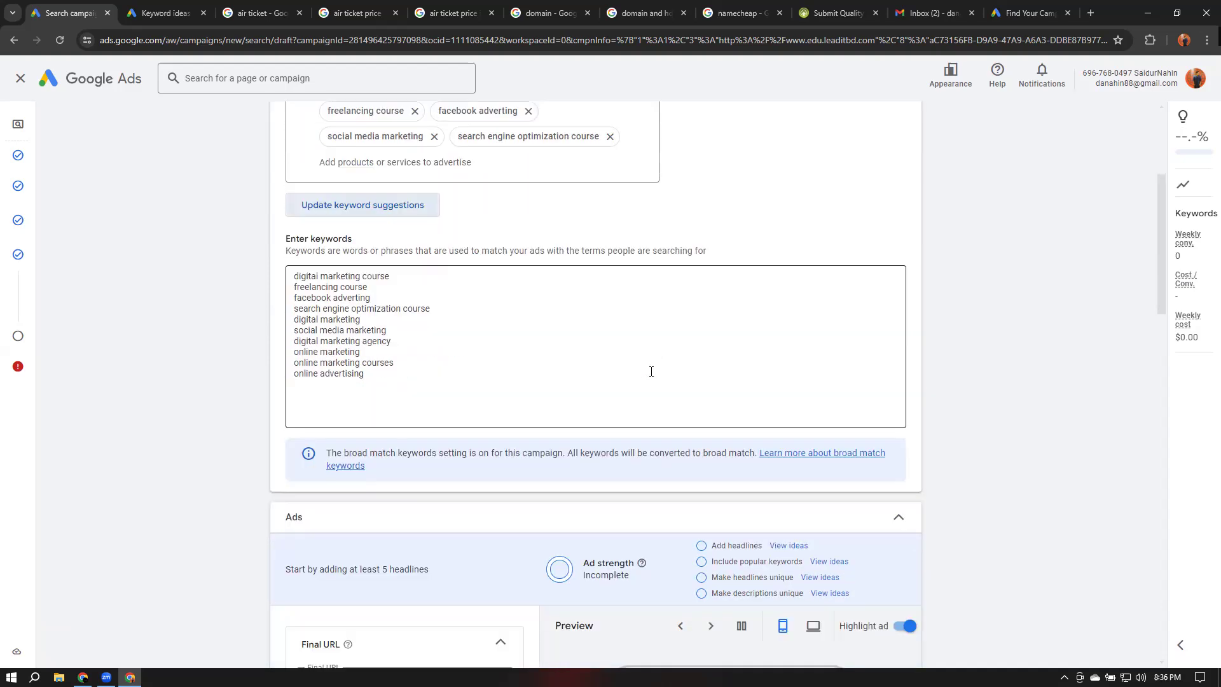
scroll(651, 372, "up", 4)
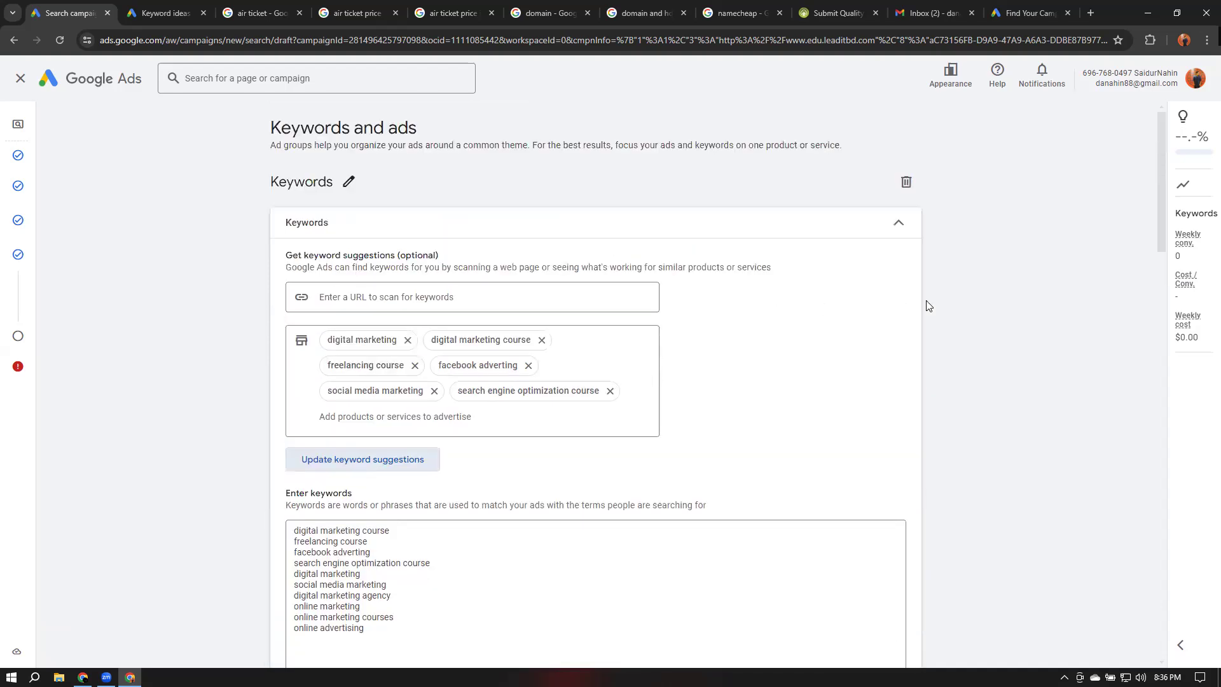
scroll(976, 280, "down", 1)
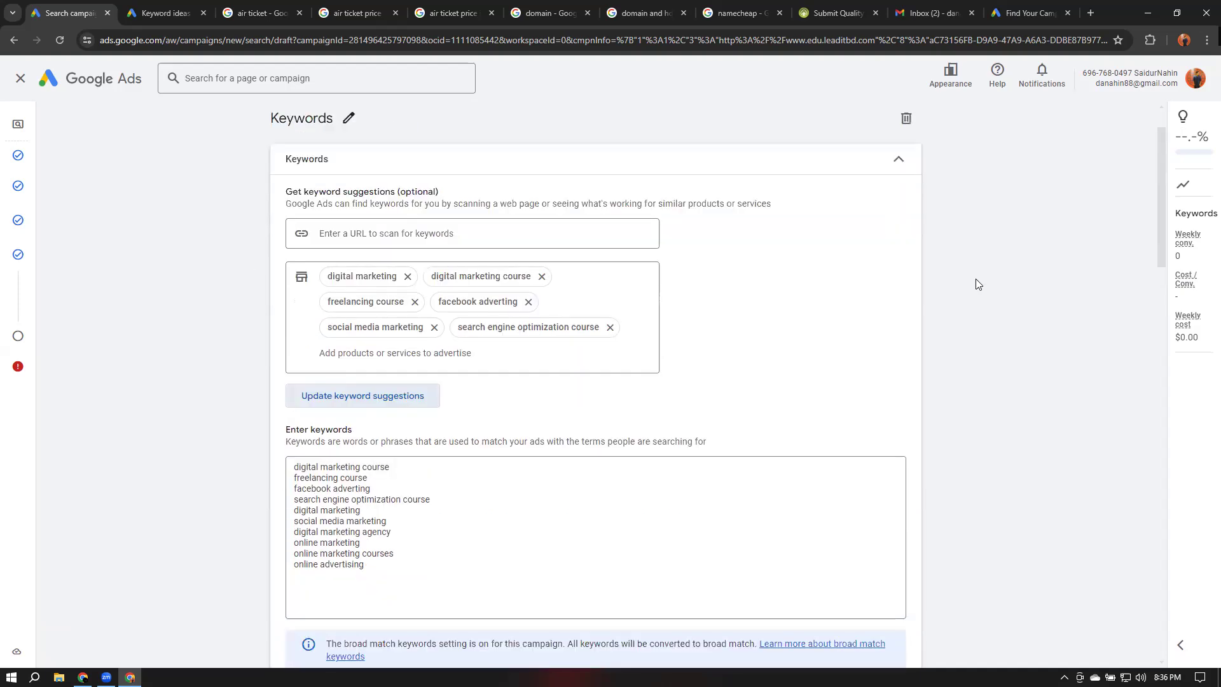
scroll(977, 283, "down", 2)
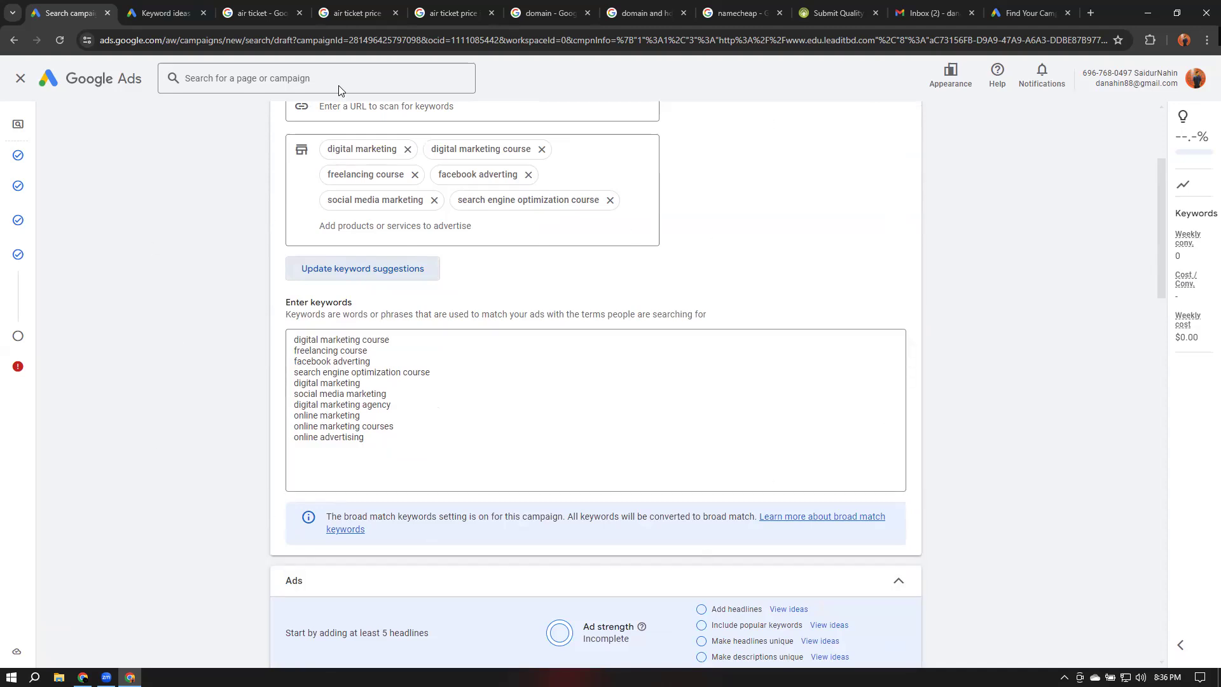
scroll(989, 461, "up", 2)
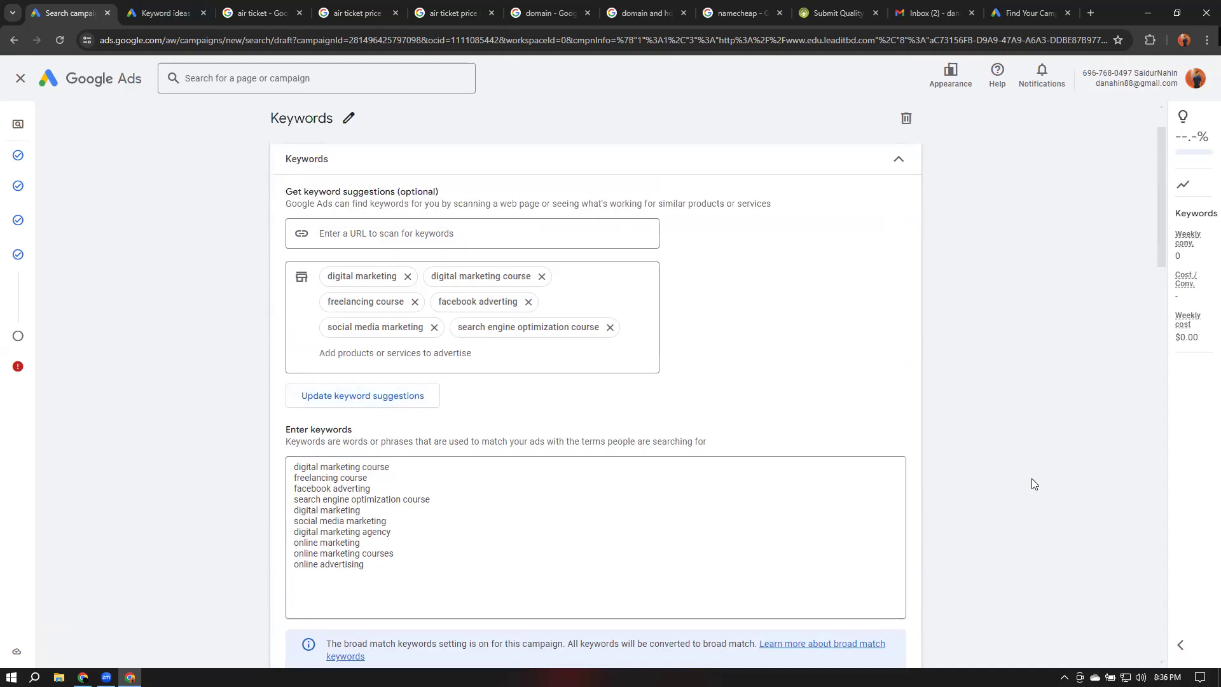
scroll(1033, 483, "down", 5)
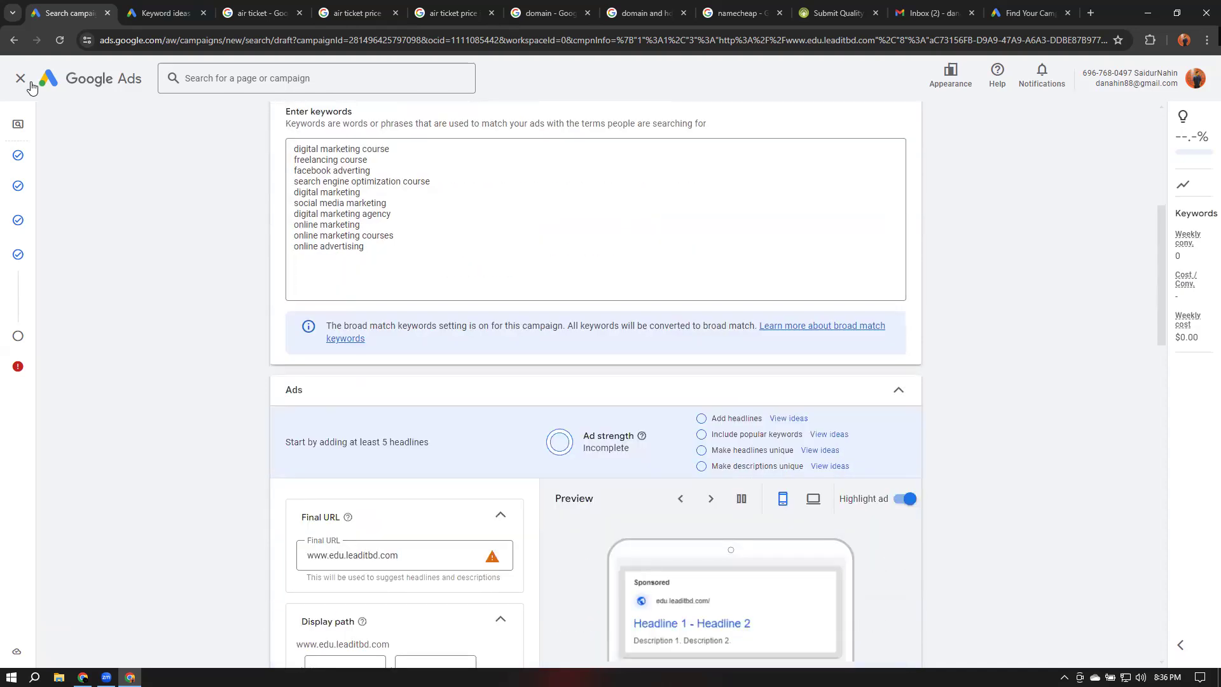
left_click(21, 79)
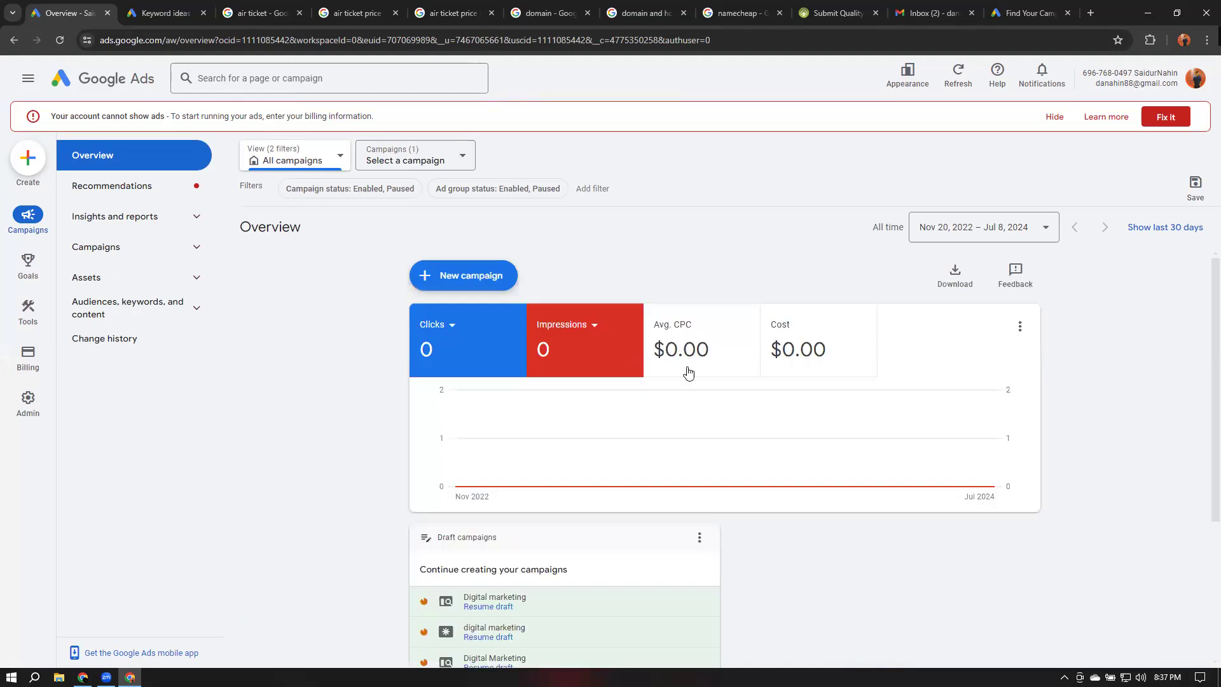
left_click(1052, 118)
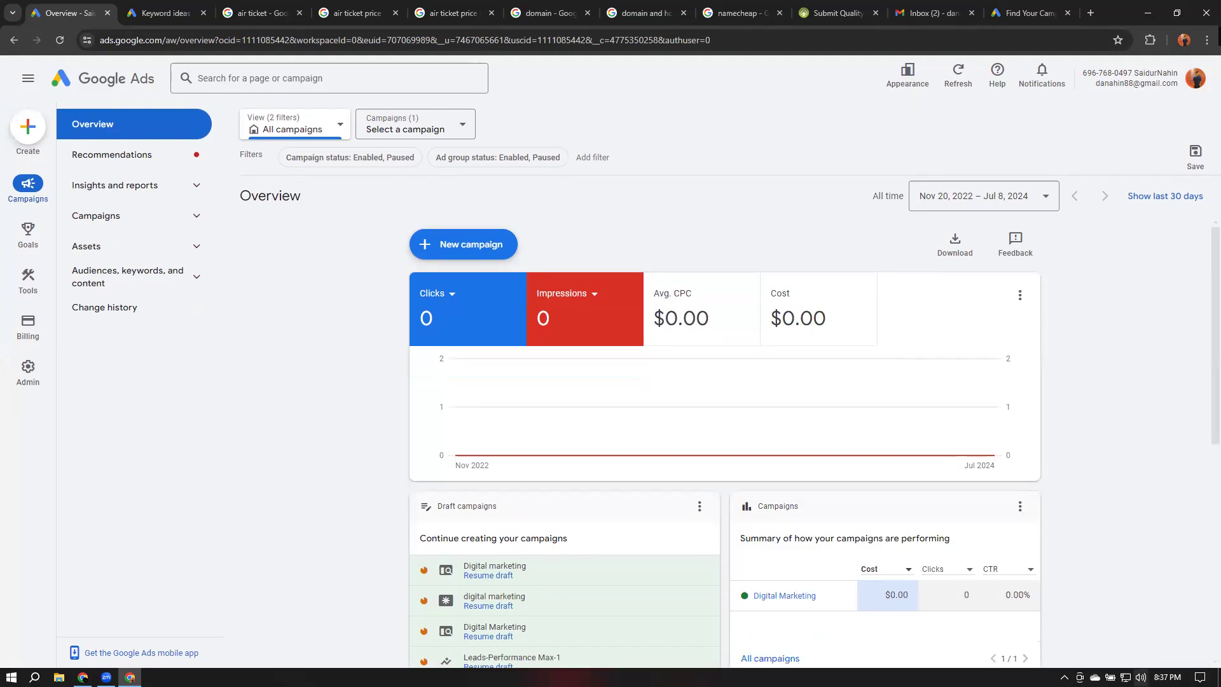
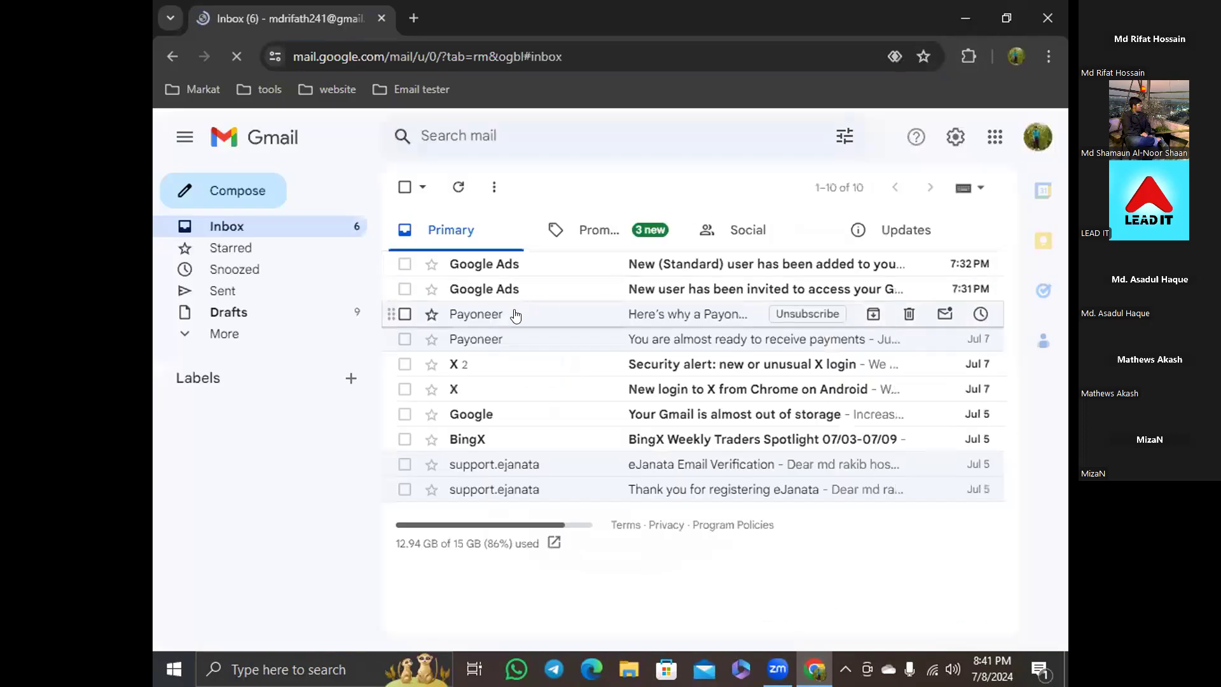
Open the Payoneer card promotion email, skim it, and return to the inbox
left_click(516, 315)
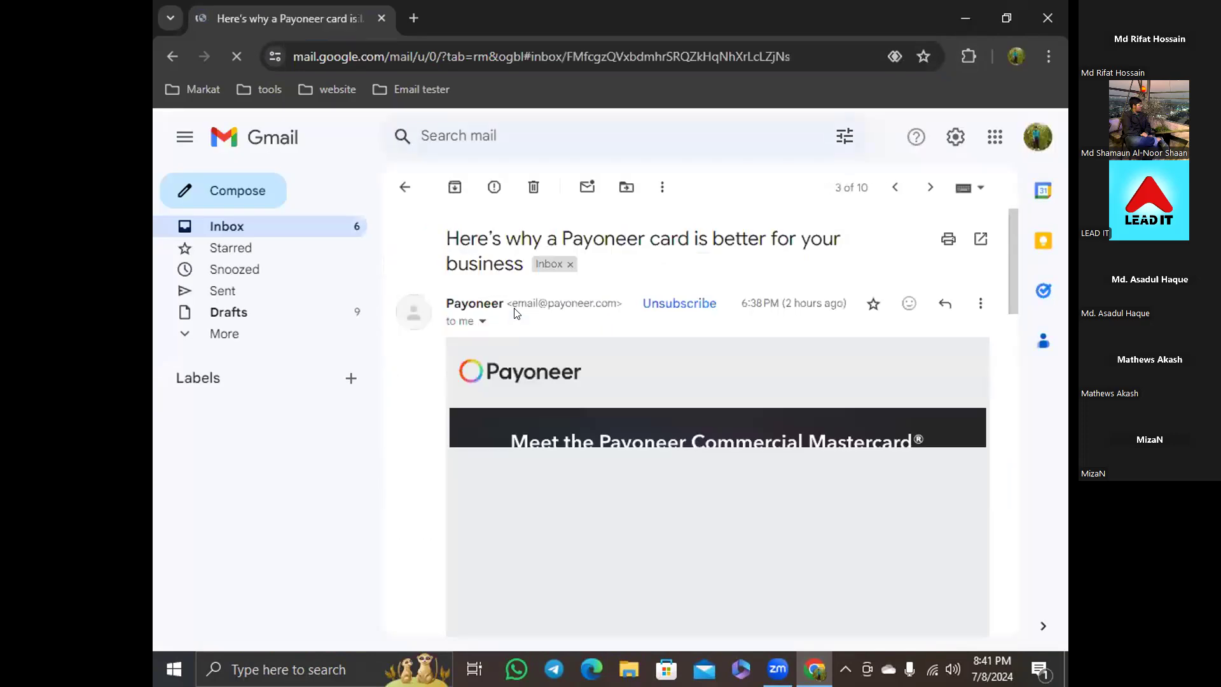
scroll(599, 360, "down", 10)
scroll(602, 358, "up", 10)
left_click(172, 57)
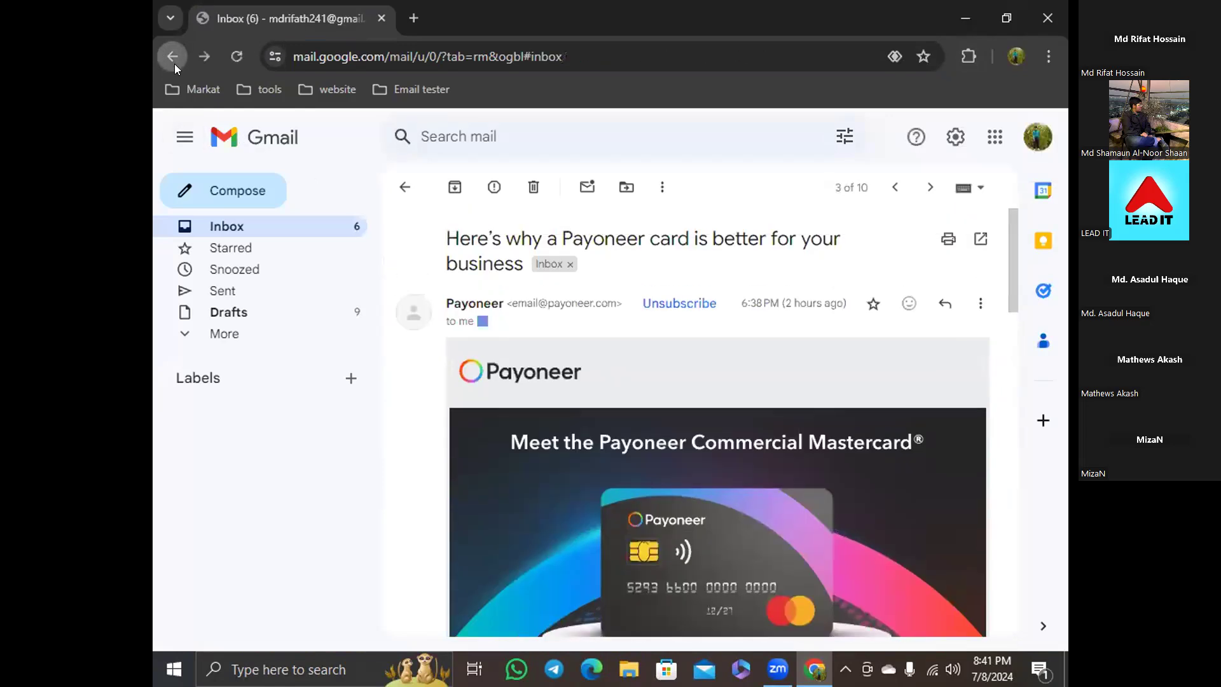
Open the Google Ads new-user invitation email, then close the browser window
left_click(474, 289)
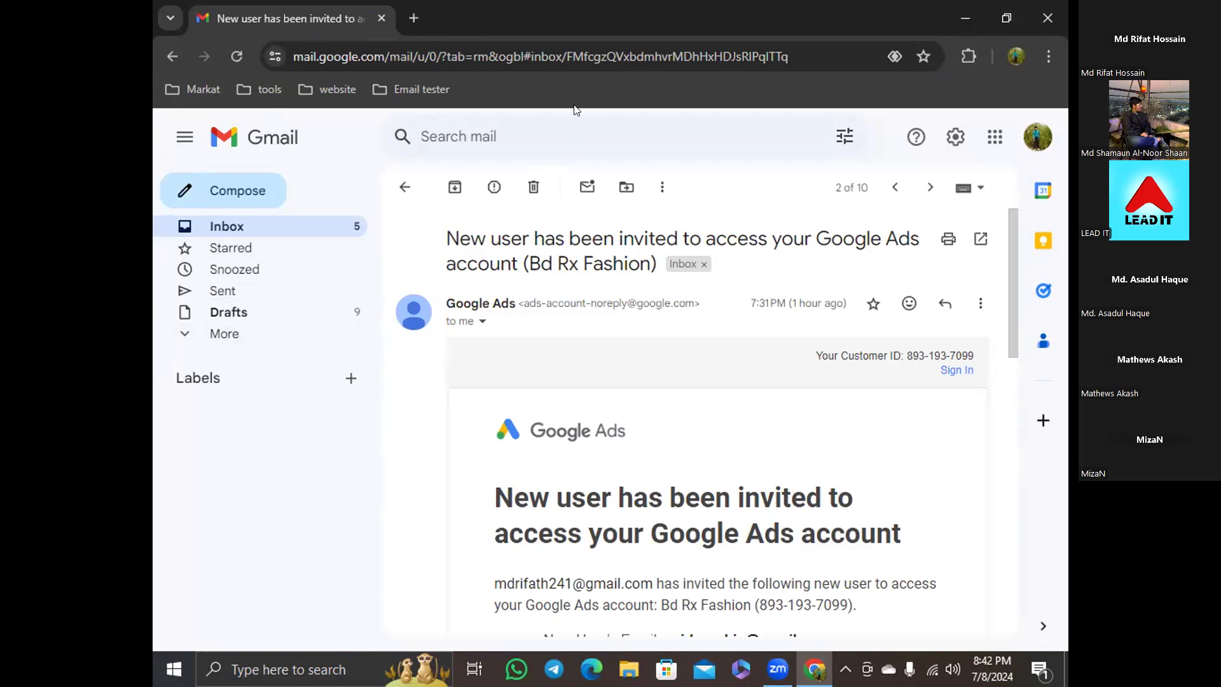
key("alt+F4")
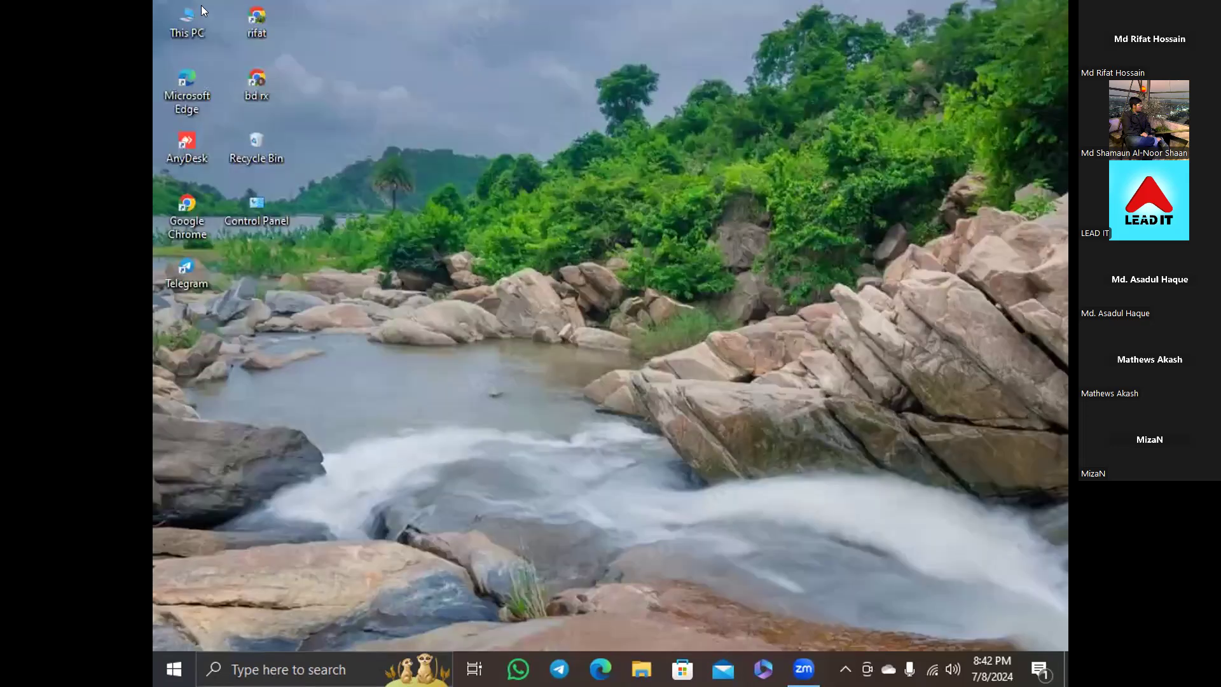
Relaunch Chrome, search Google for Payoneer, and open its sponsored sign-up result
double_click(240, 15)
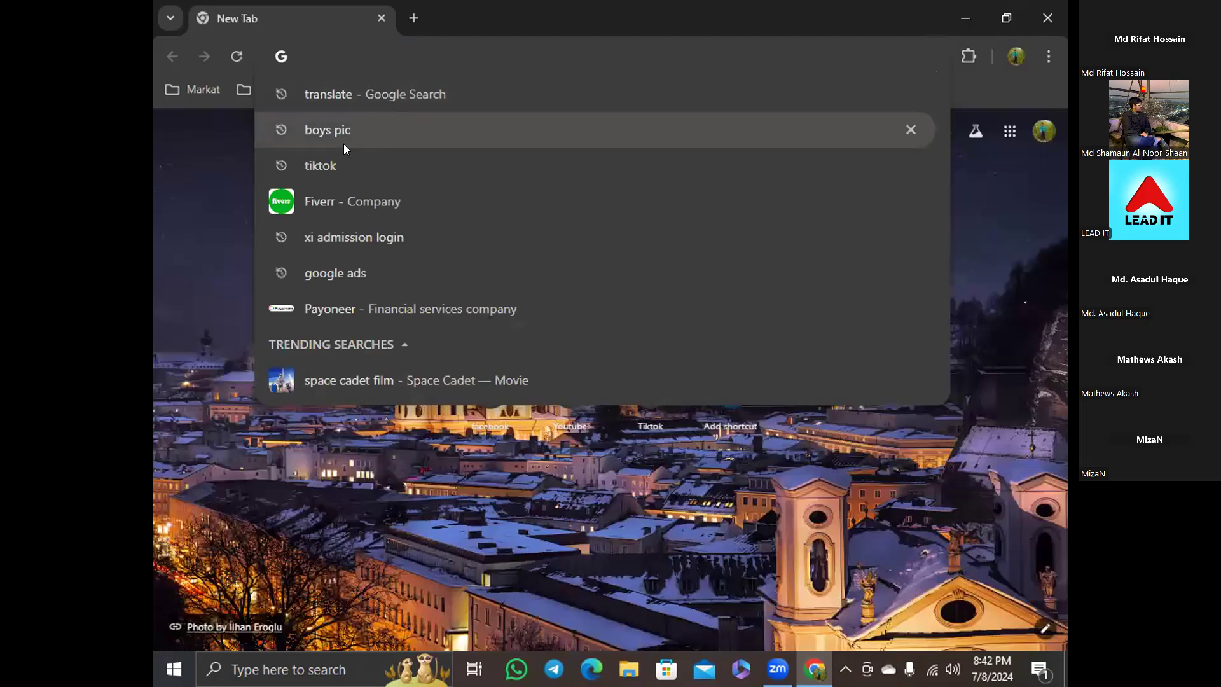
left_click(352, 305)
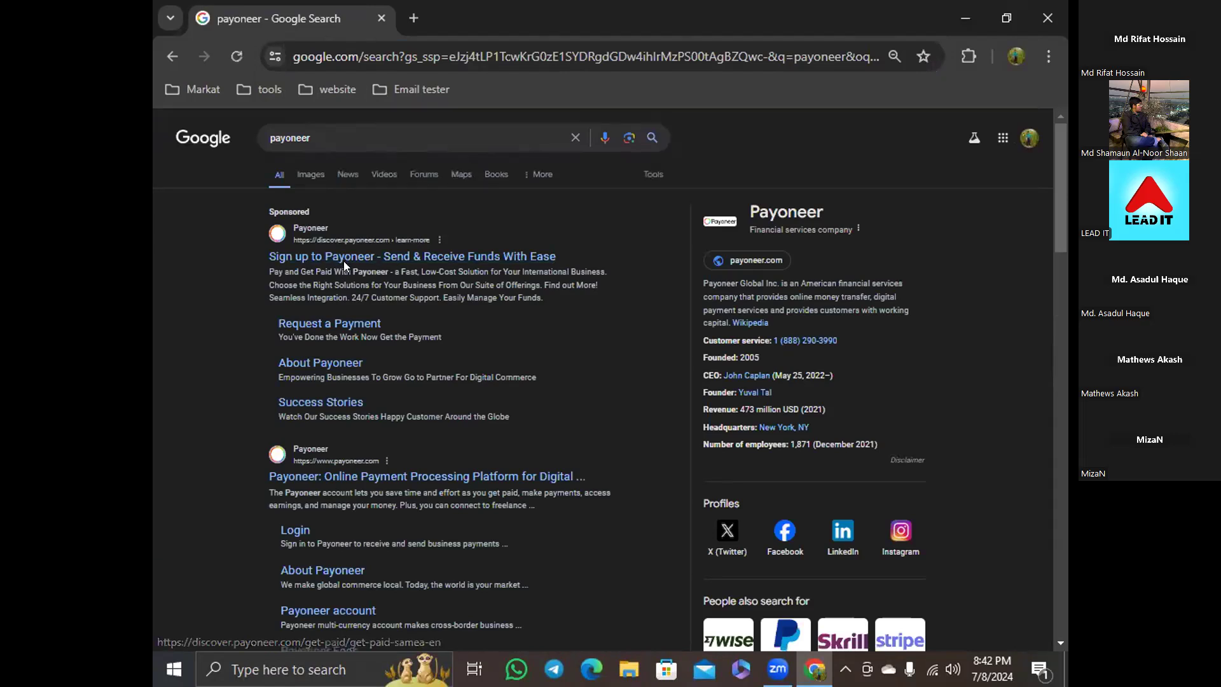
left_click(337, 258)
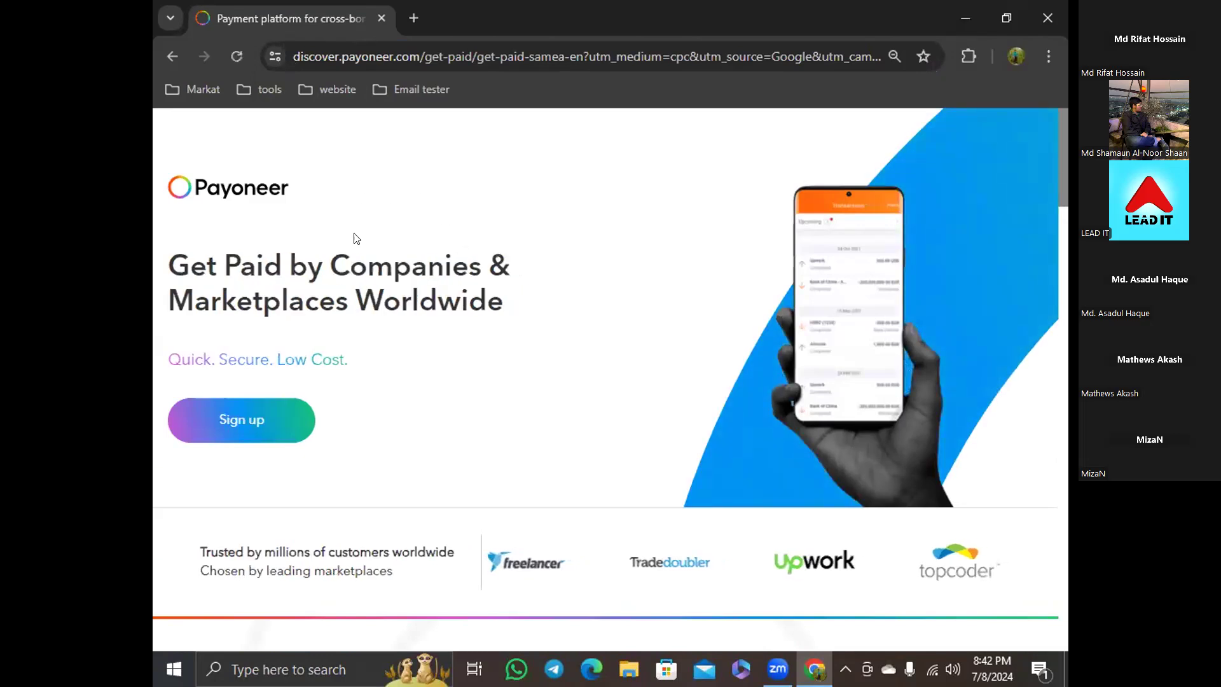
Follow Payoneer's Sign up link from the landing page through to the account login page
left_click(259, 426)
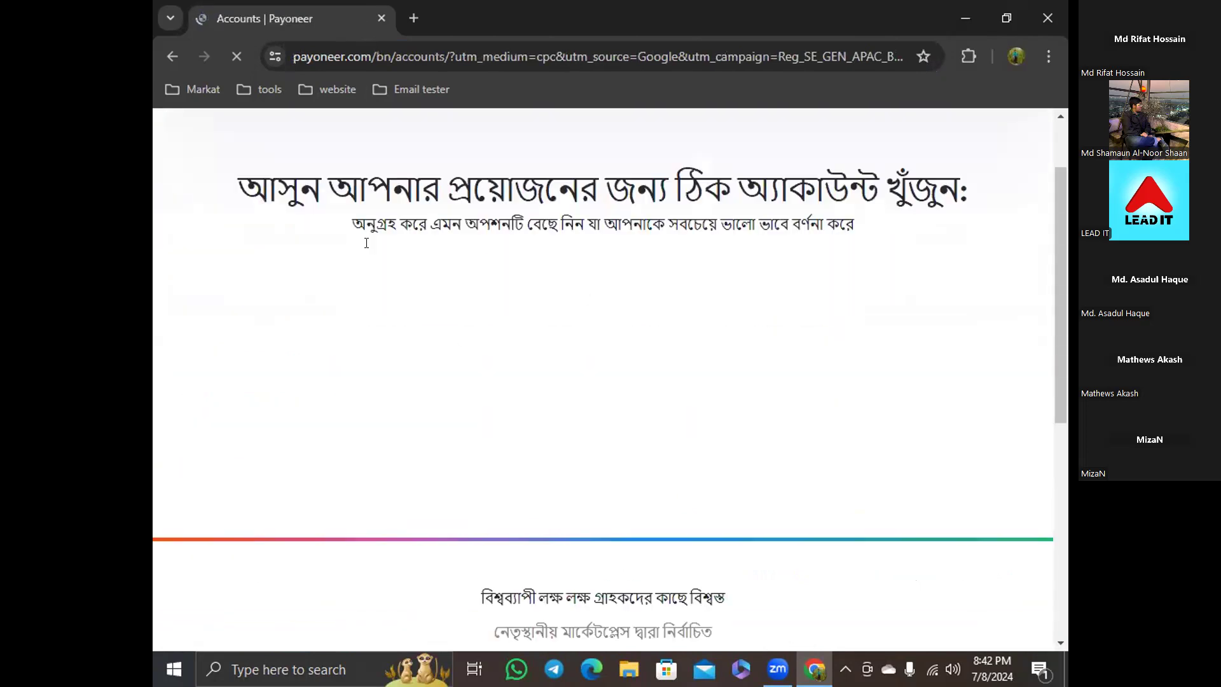
left_click(169, 61)
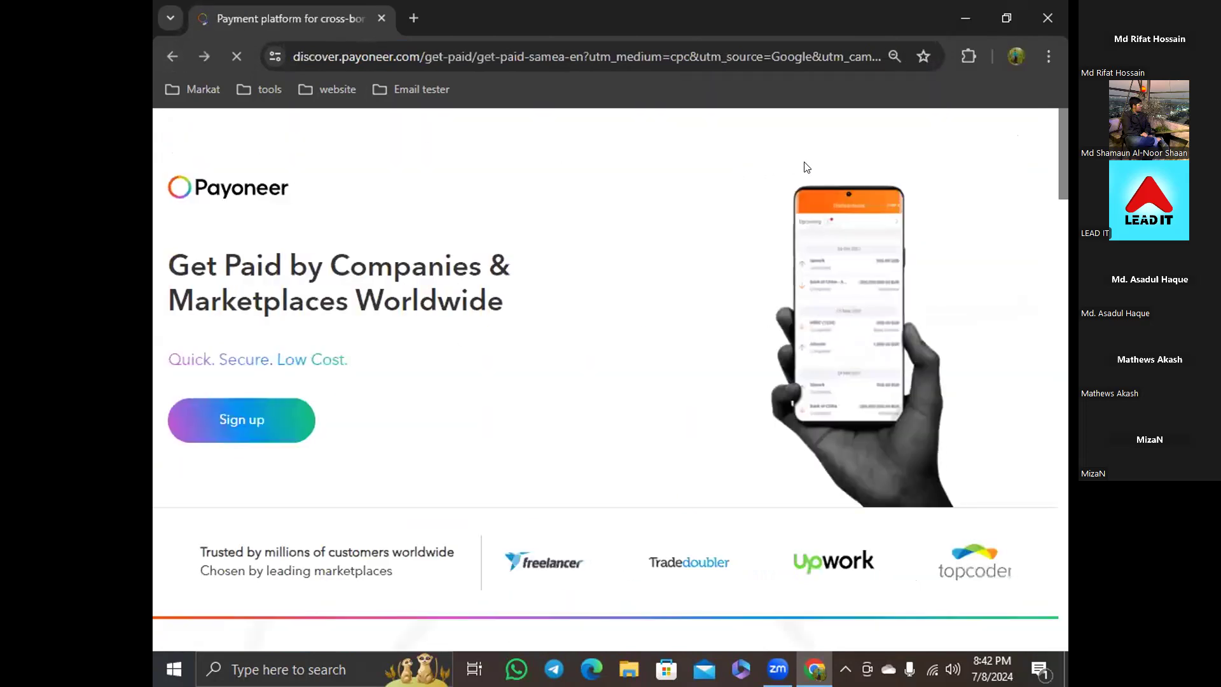
scroll(810, 276, "down", 3)
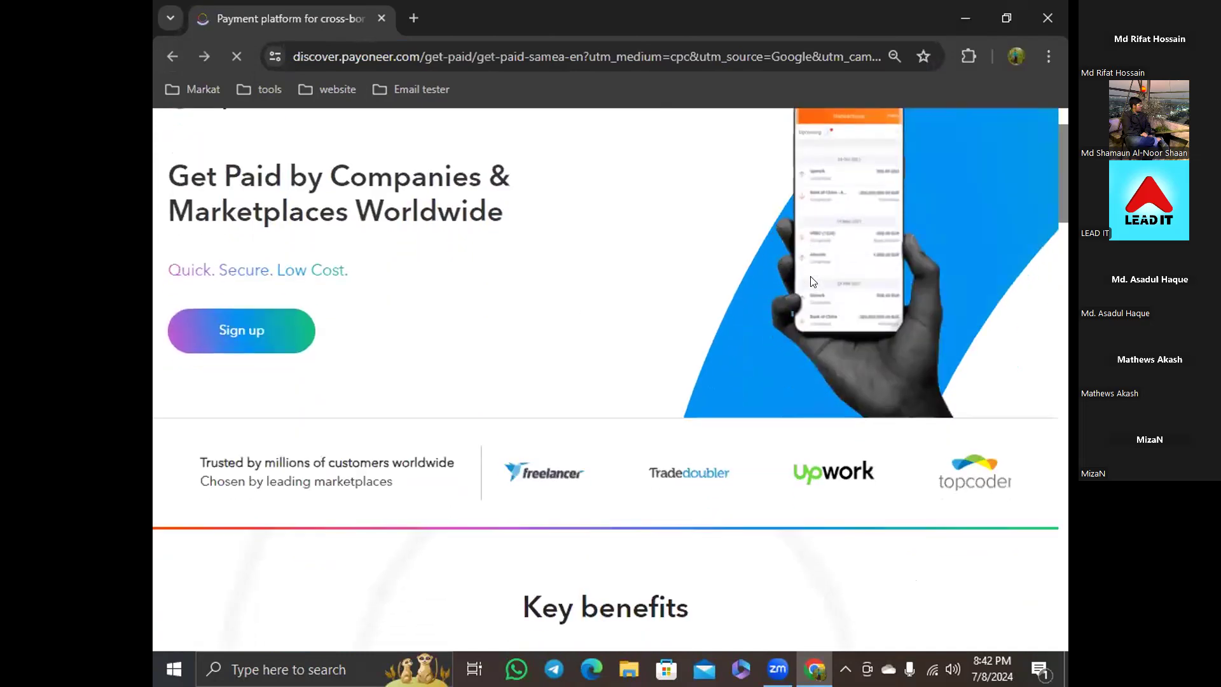
scroll(649, 350, "up", 3)
left_click(238, 420)
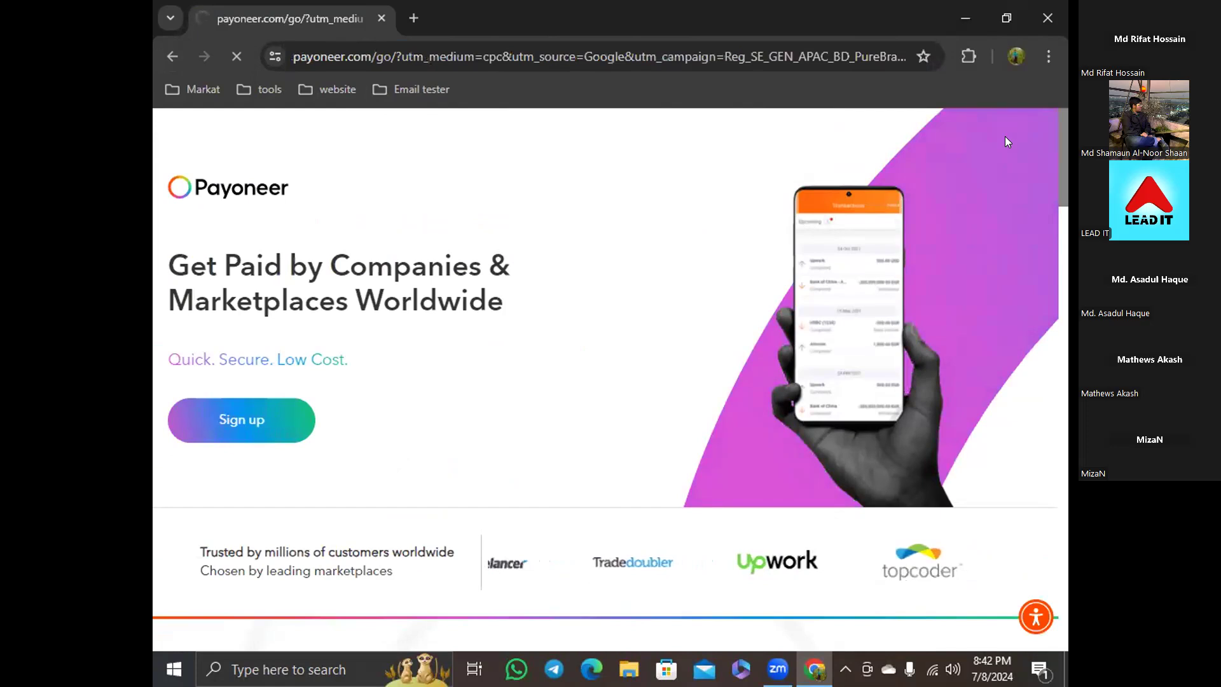
left_click(985, 137)
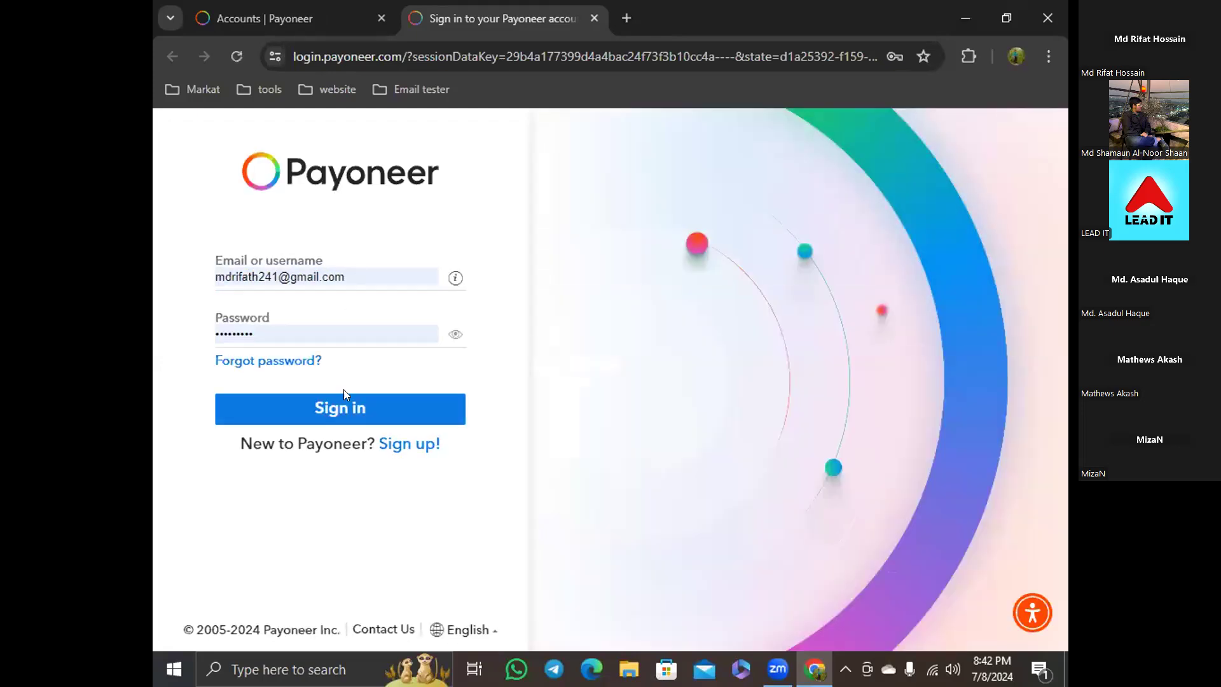
Sign in to the Payoneer account with the saved login details, then close the browser window
left_click(343, 413)
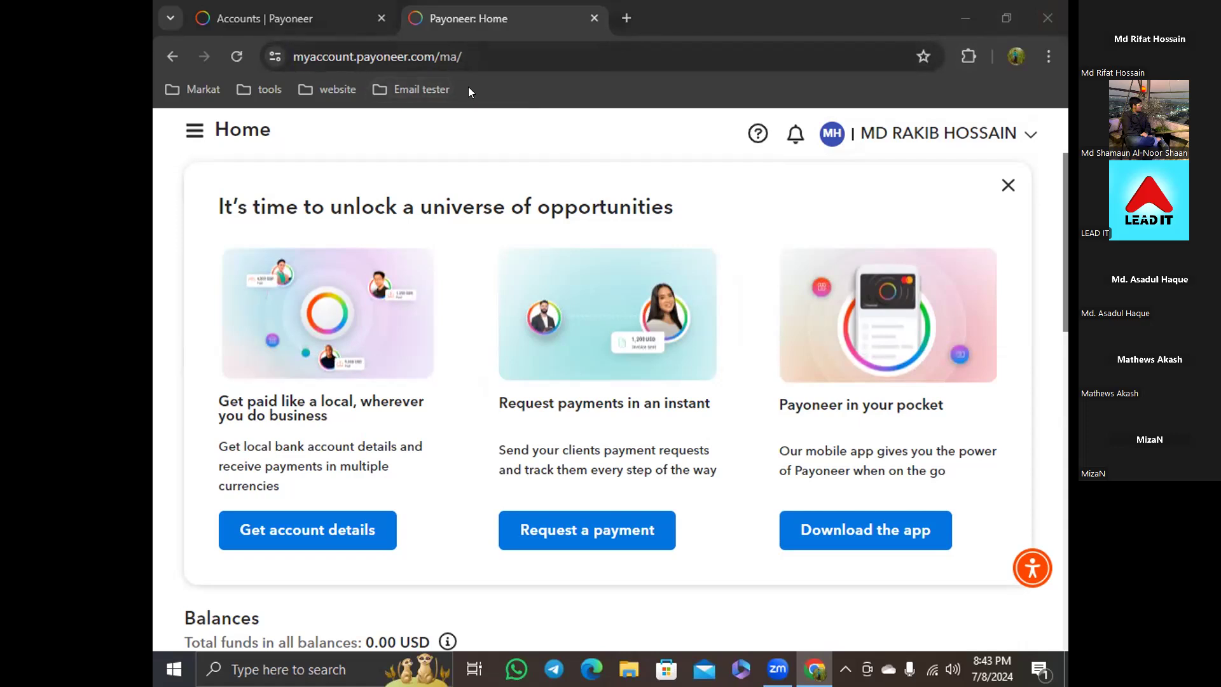
left_click(1057, 20)
Relaunch Chrome, open the Gmail inbox, and star the Payoneer 'You are almost ready to receive payments' email
double_click(228, 10)
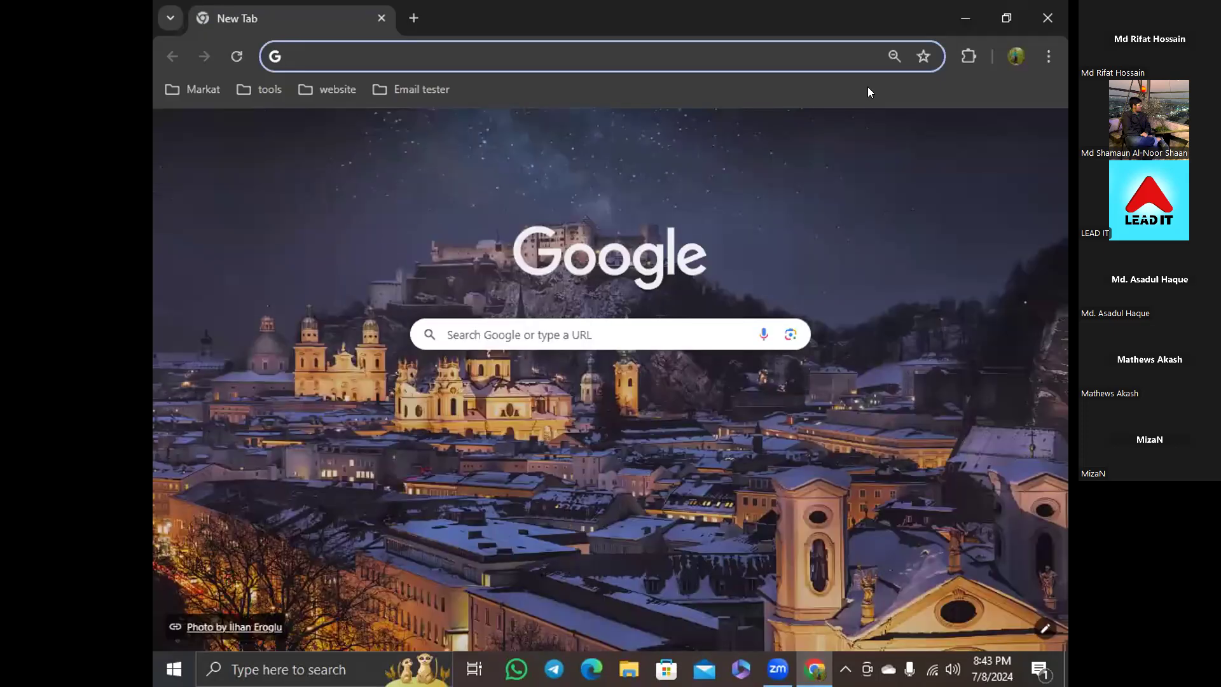
left_click(889, 132)
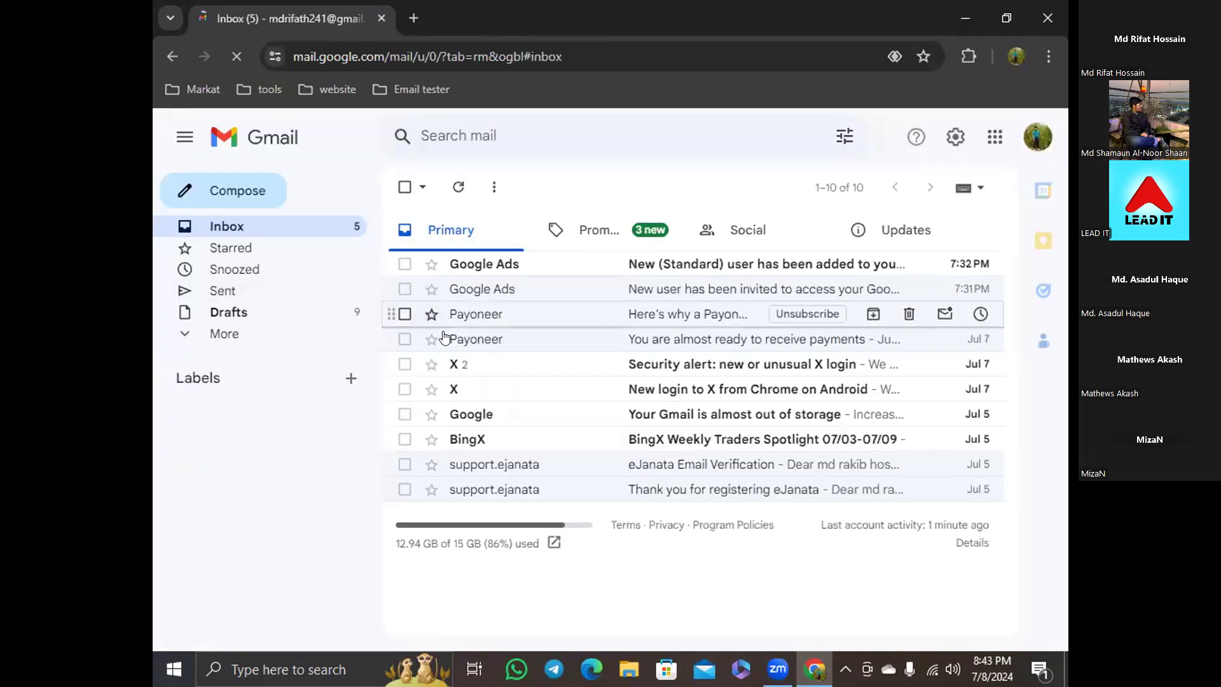
left_click(434, 339)
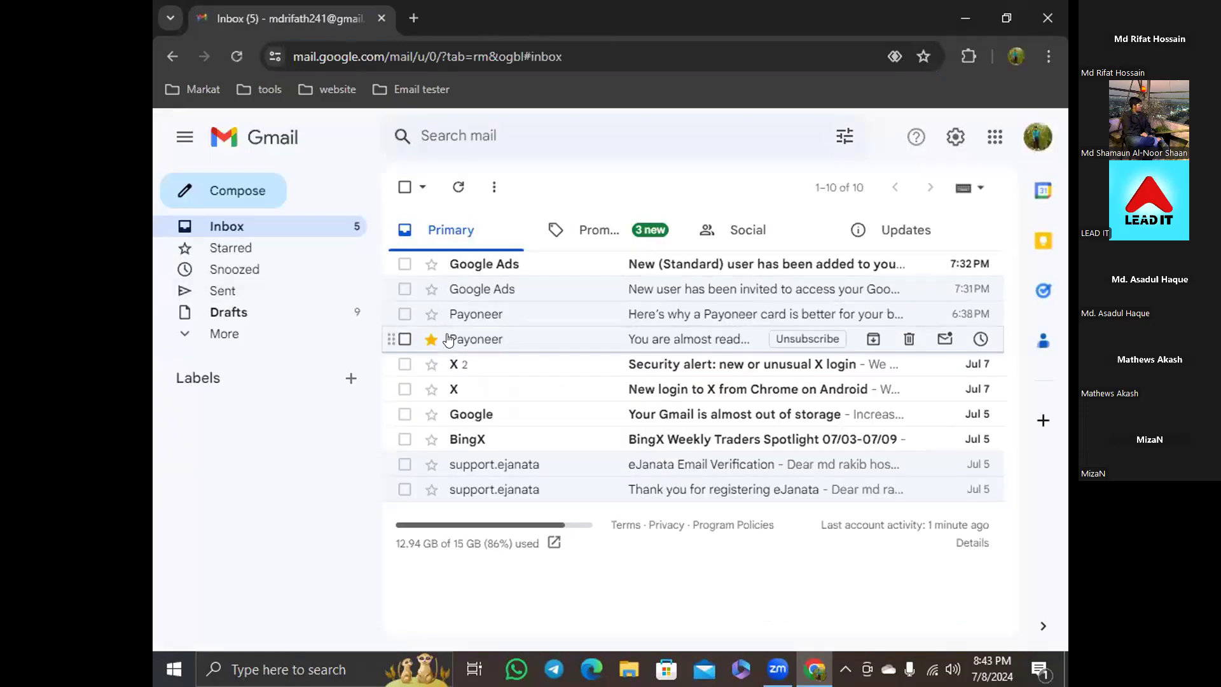
Open that Payoneer email, scroll through its ID guidelines, and follow the Go to Verification Center link
left_click(481, 338)
scroll(563, 365, "down", 10)
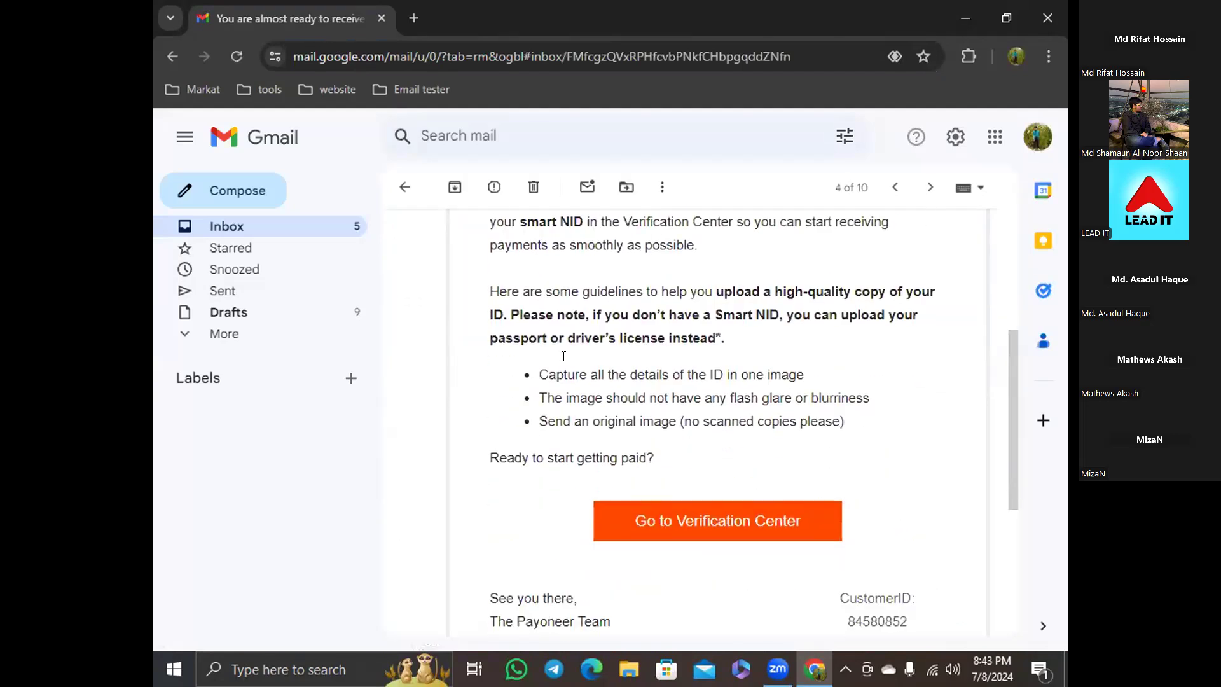
left_click(658, 361)
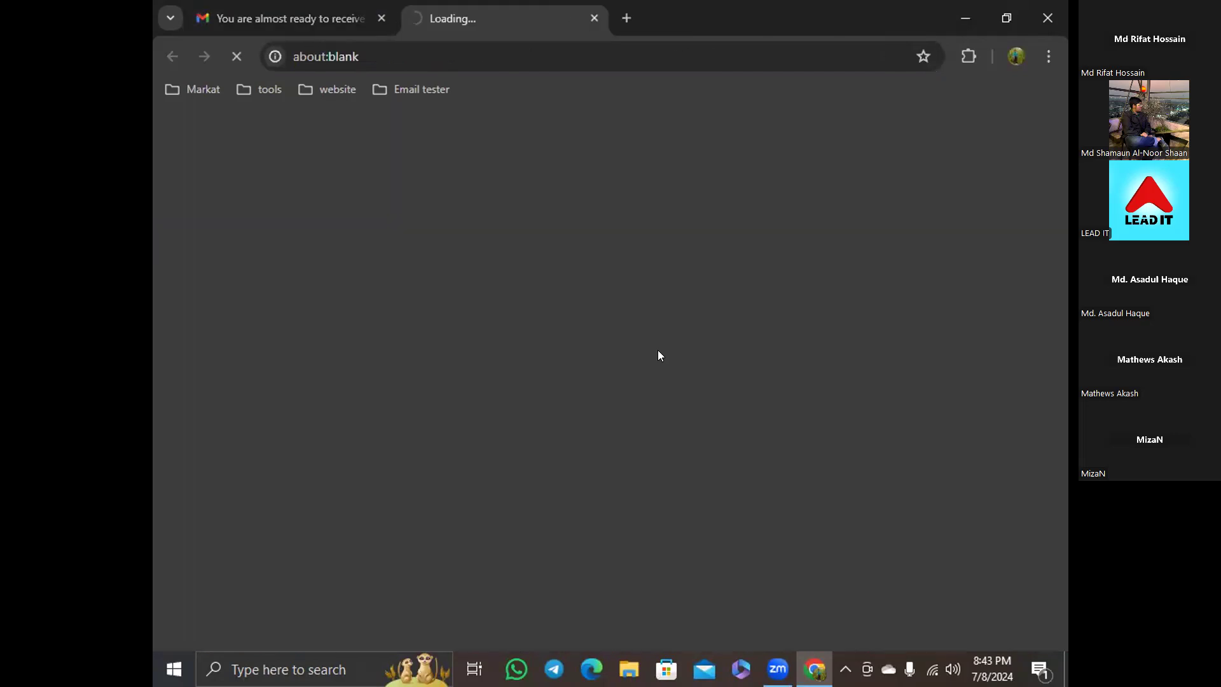